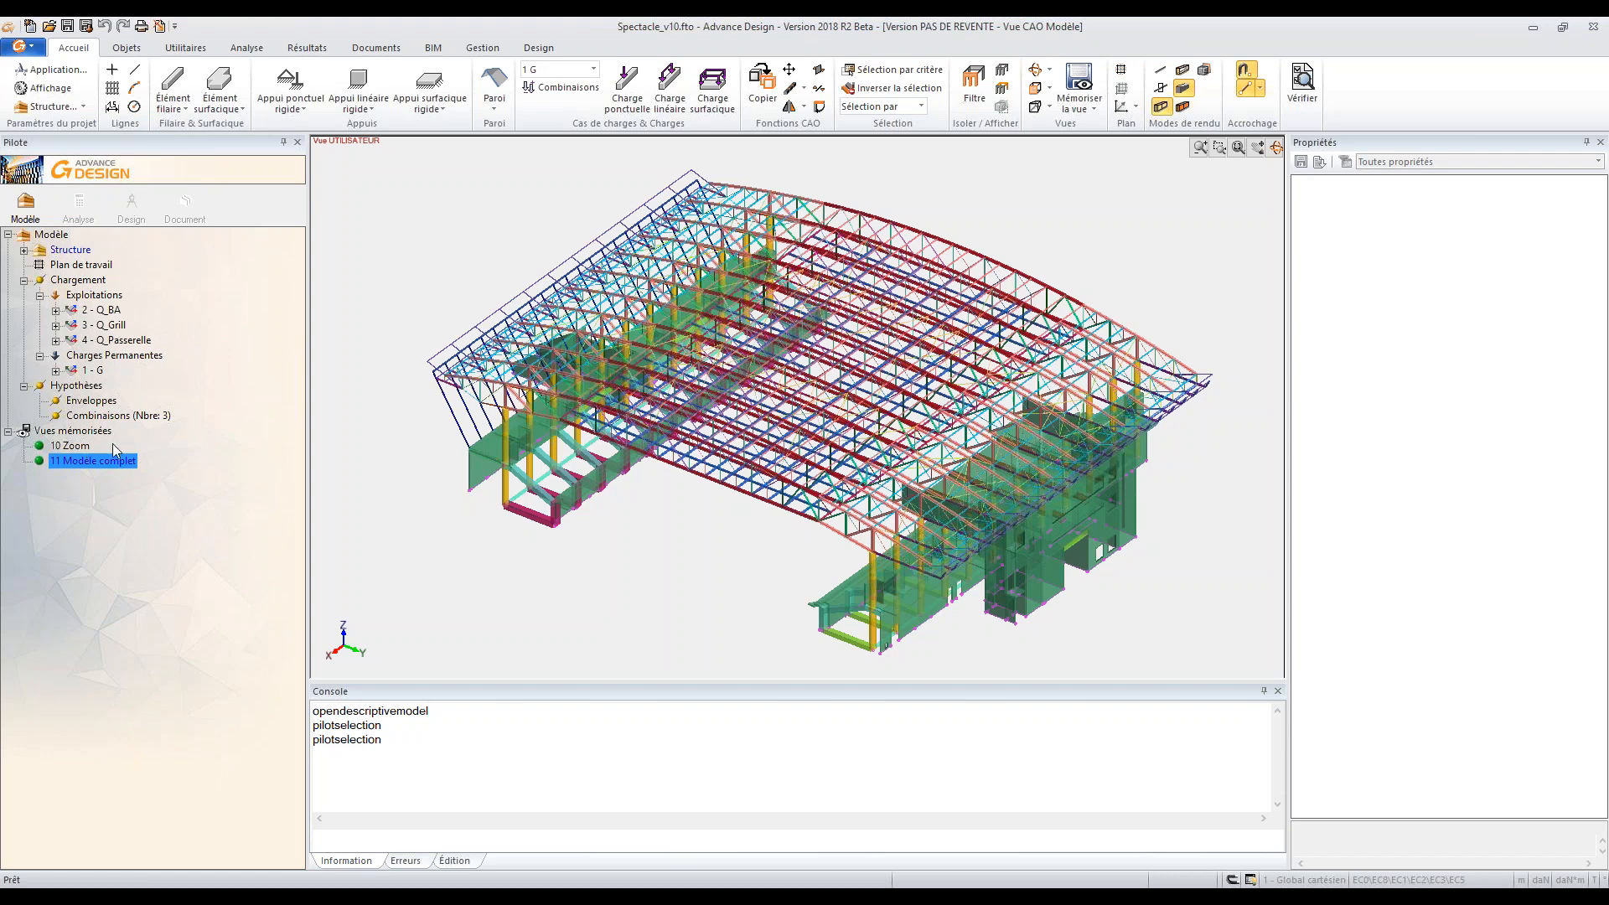
From the saved view "10 Zoom", select the truss node's members, then create a new analysis model and run the finite element calculation
click(70, 447)
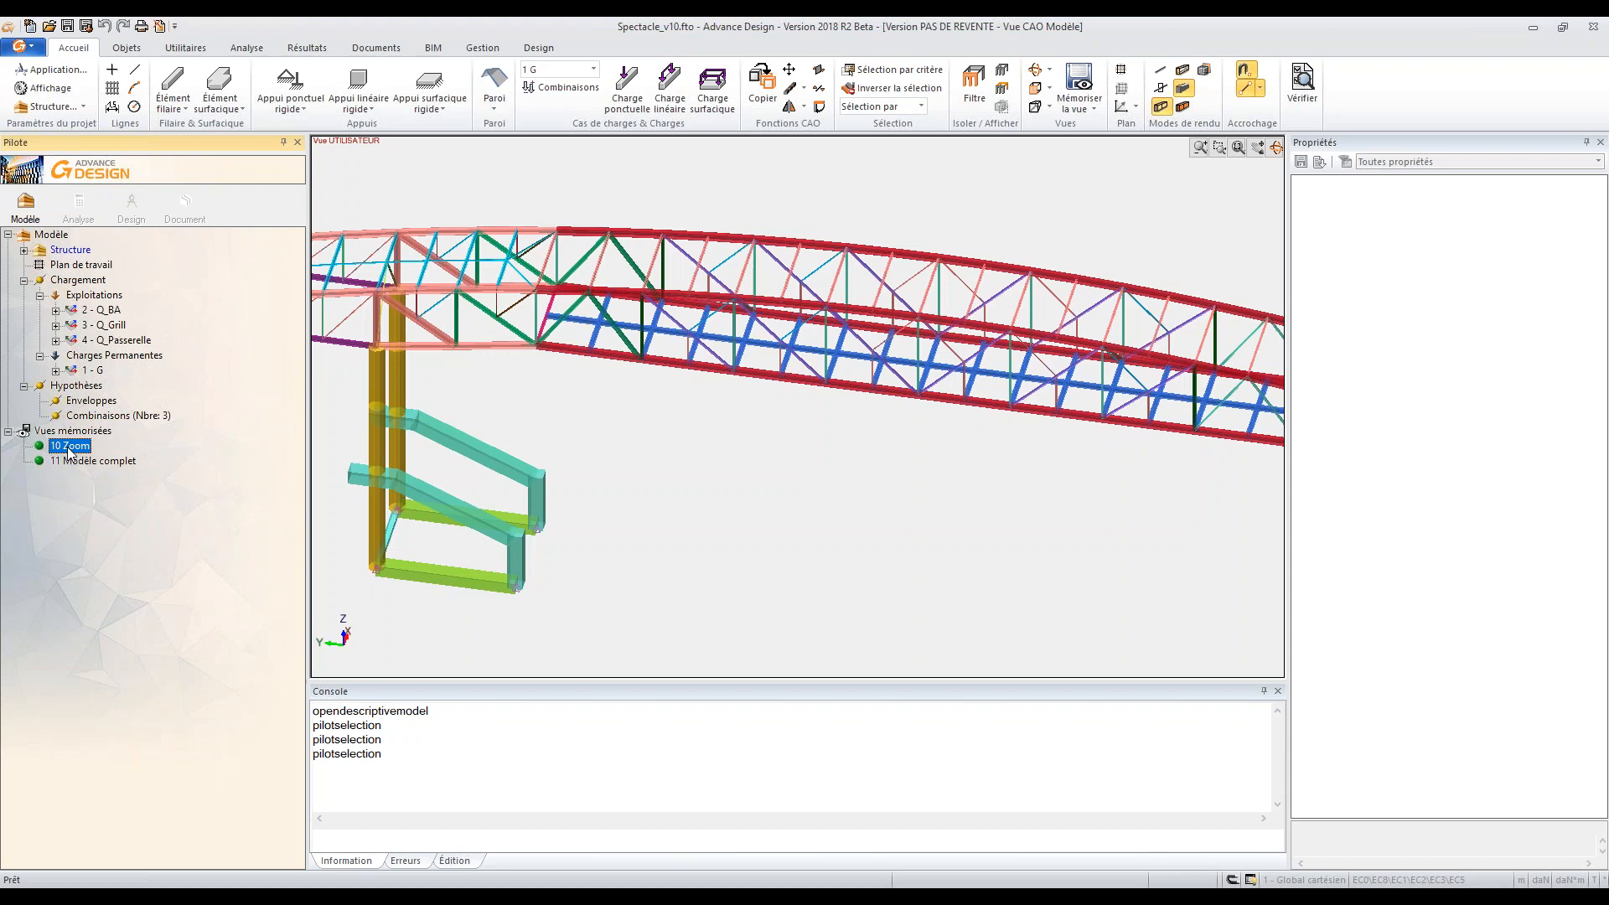
drag(666, 395, 631, 340)
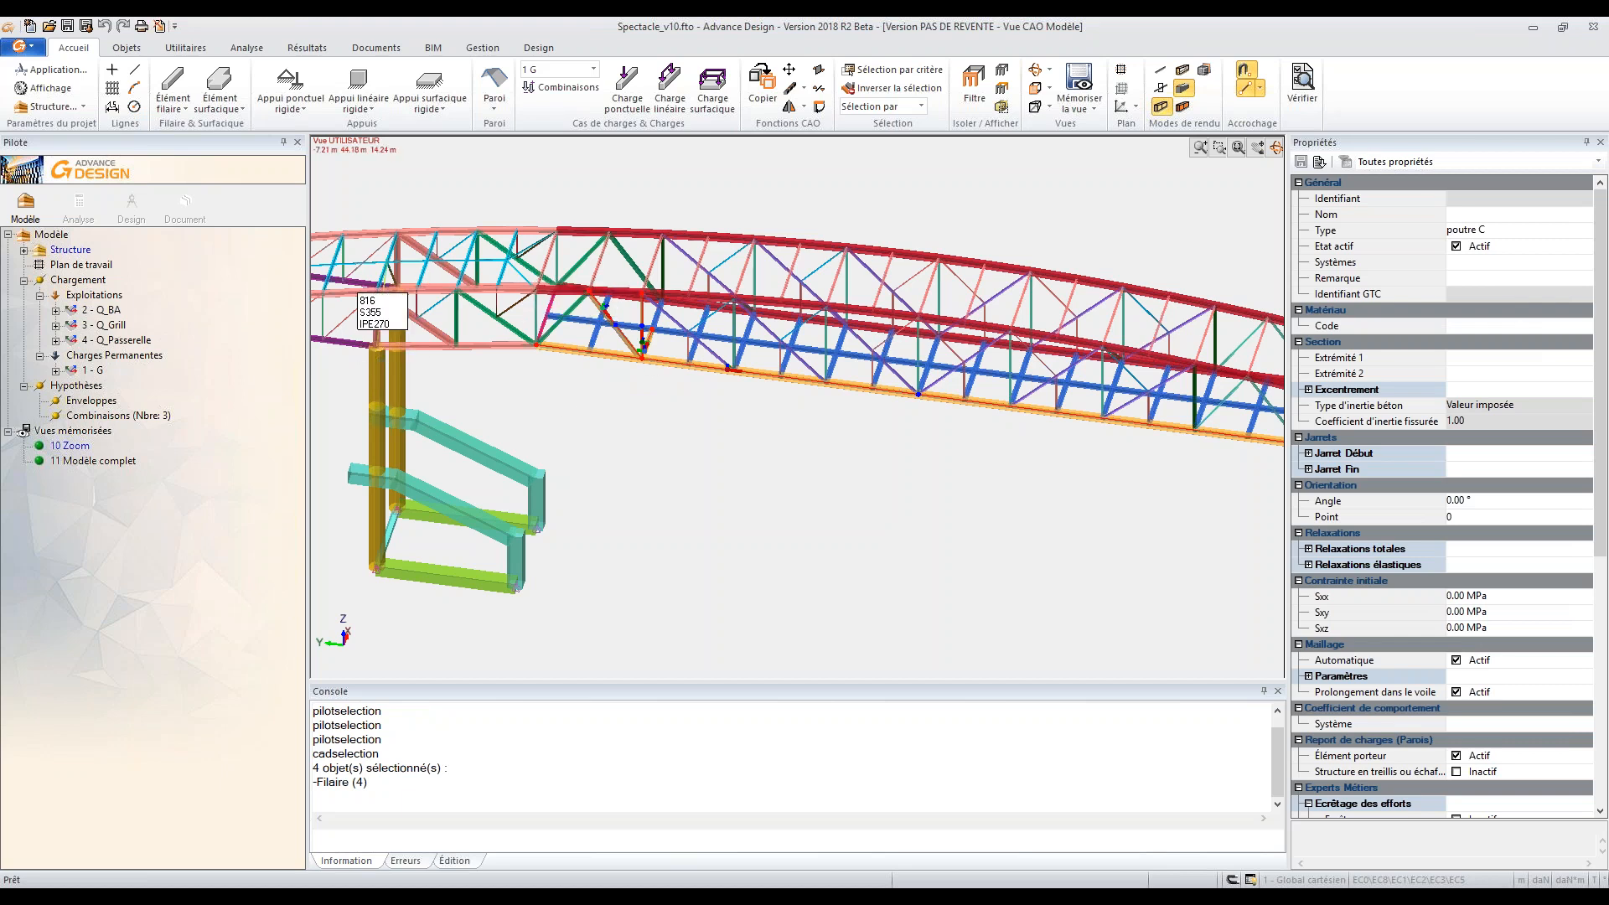
click(78, 206)
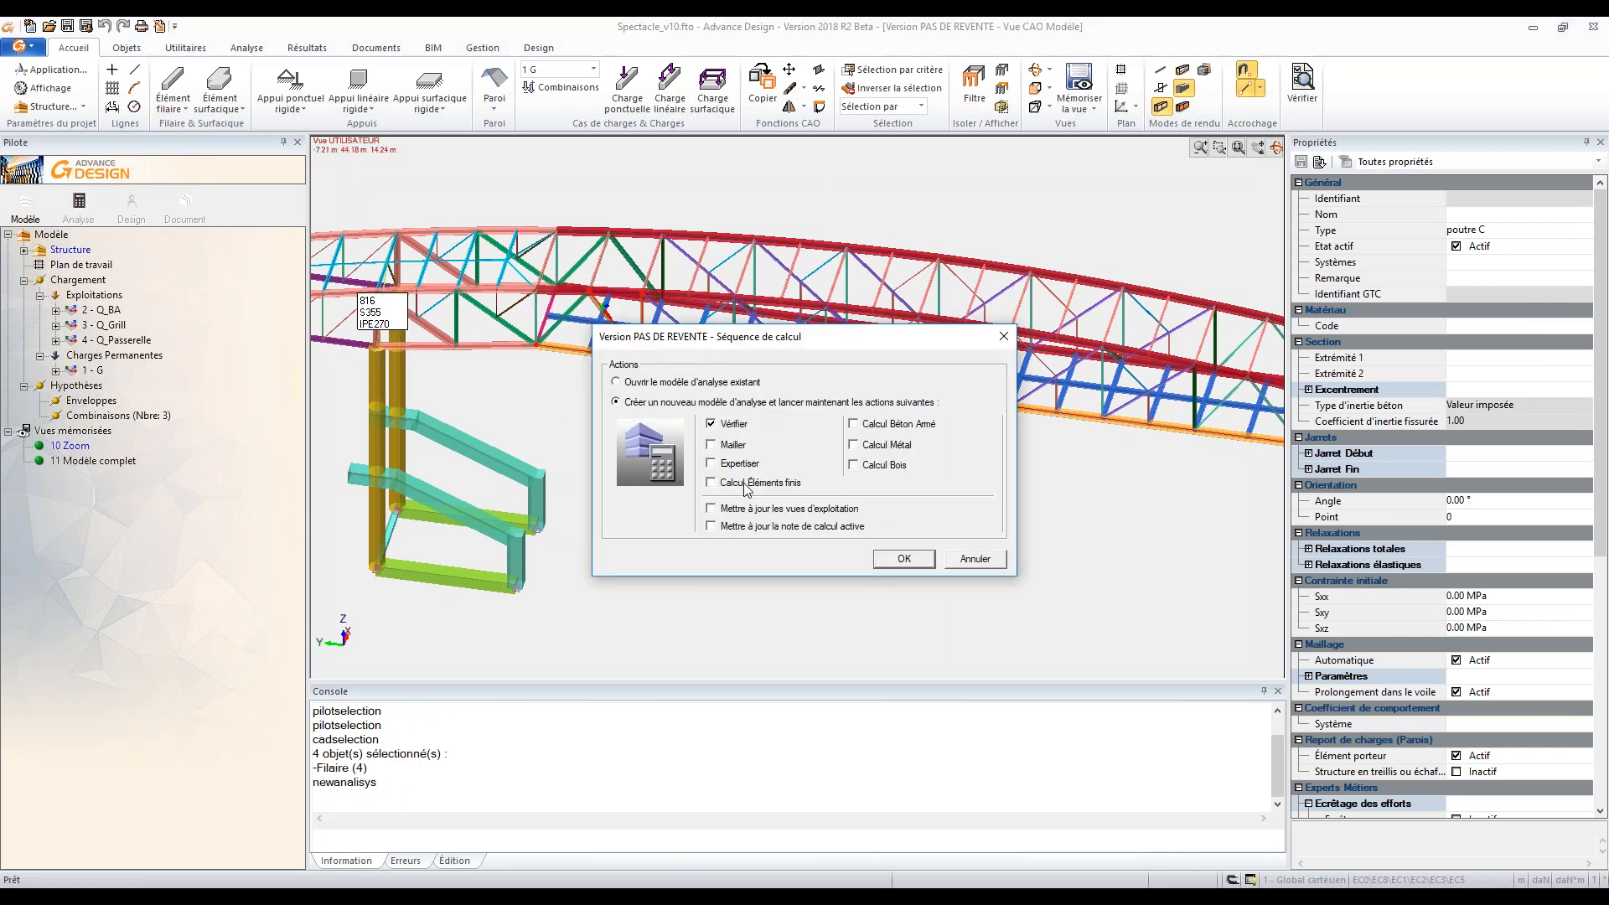
click(901, 559)
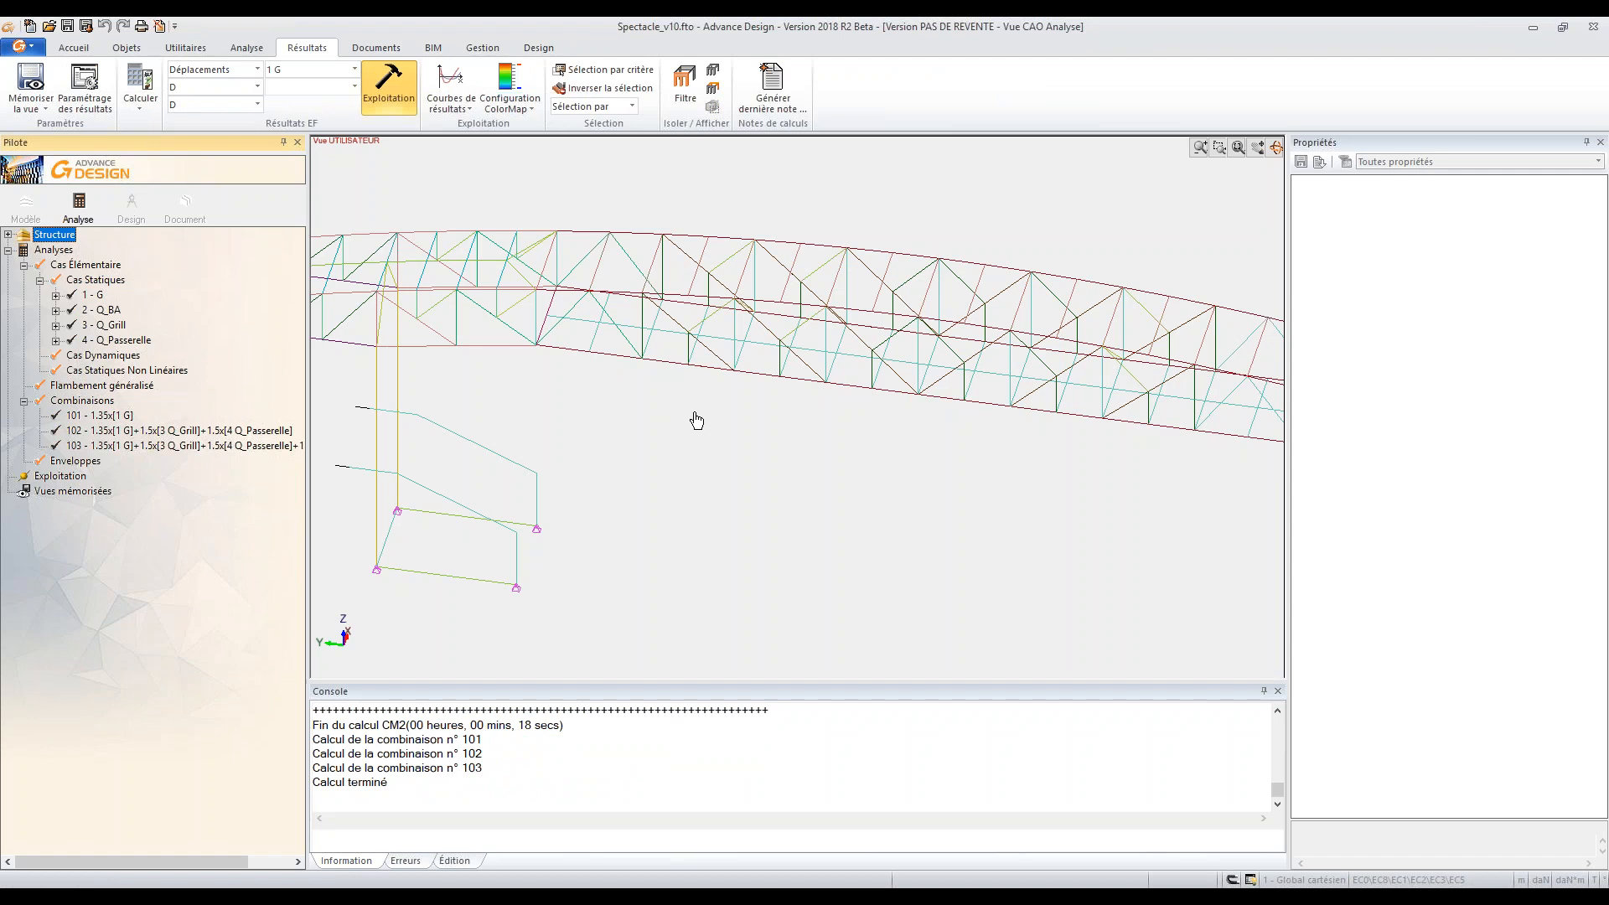
Export only the selected node and its members to Advance Design Connection under the EN code and open the connection design
click(634, 351)
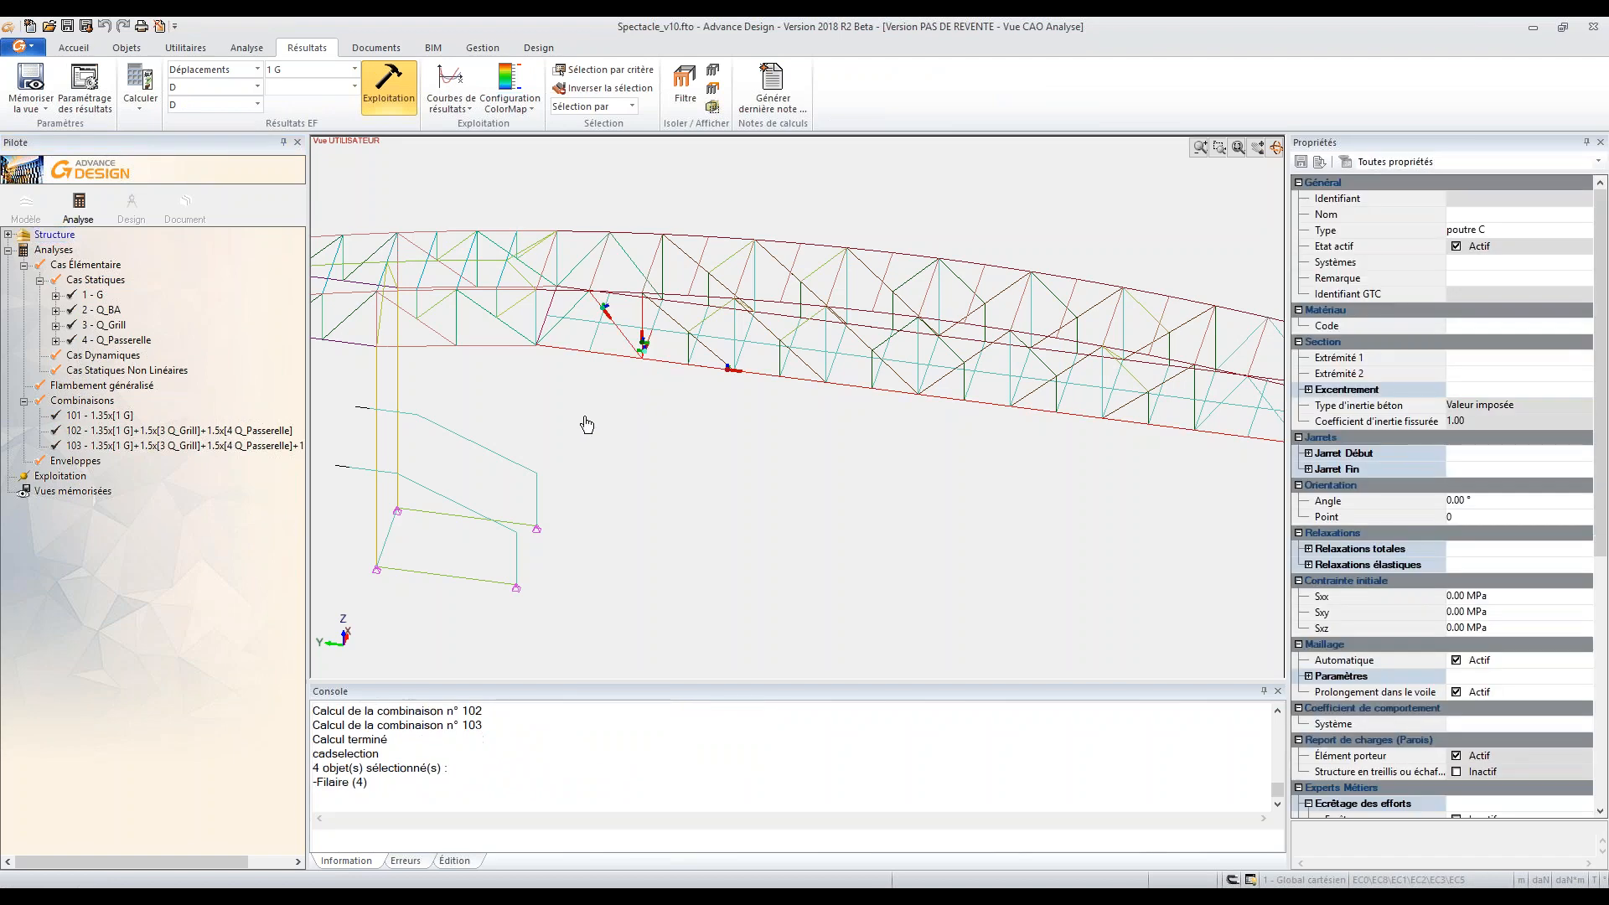
click(434, 47)
click(419, 102)
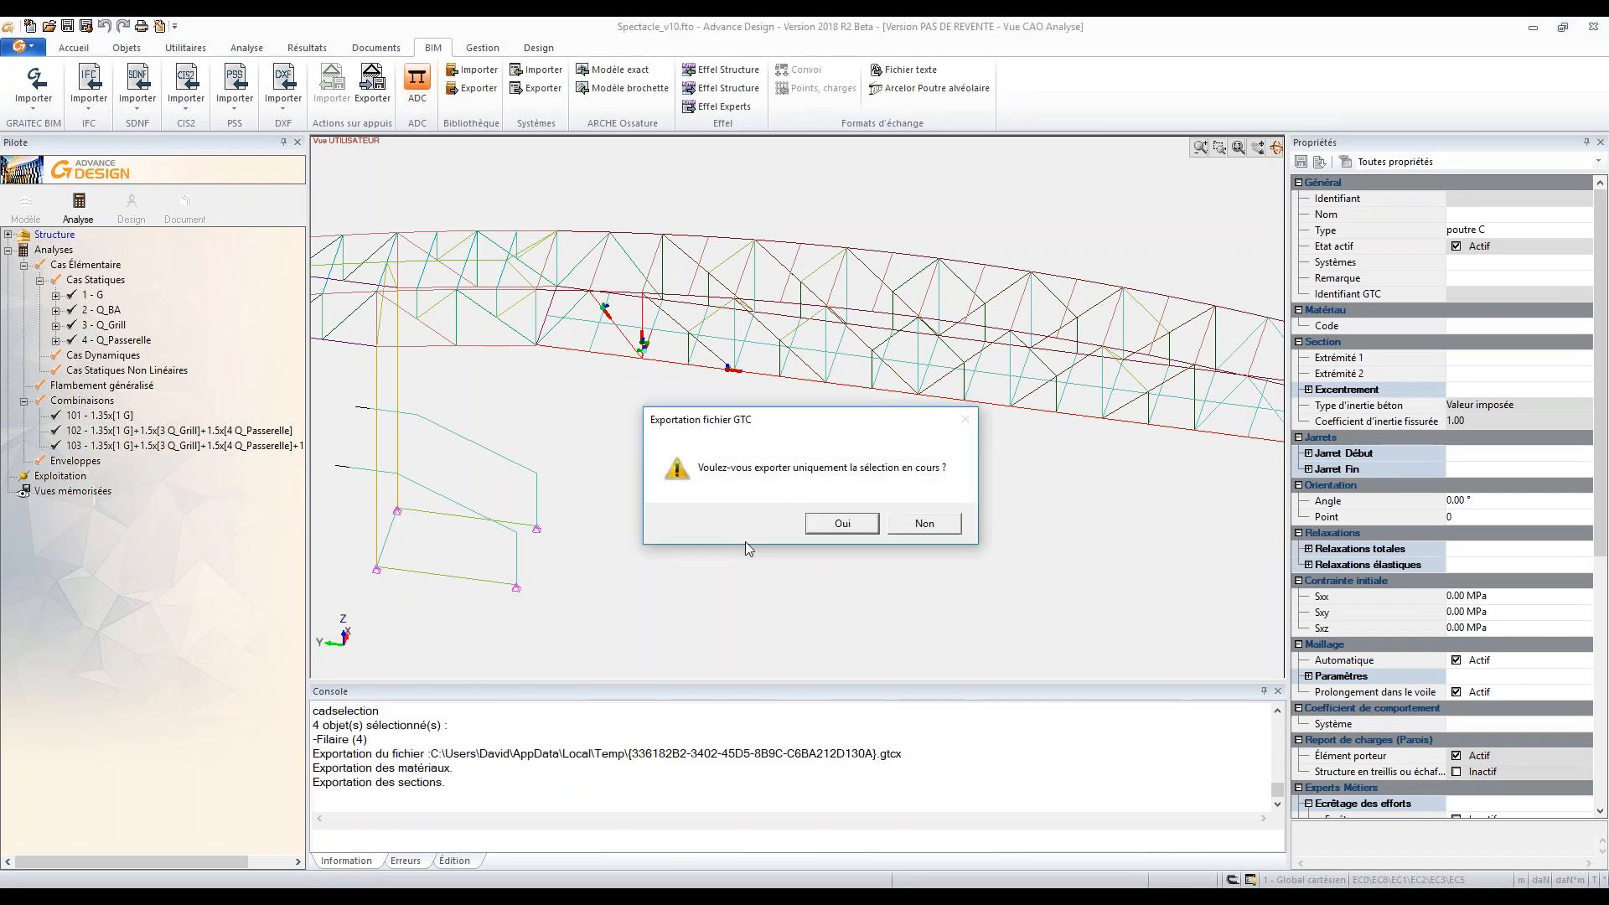
click(843, 527)
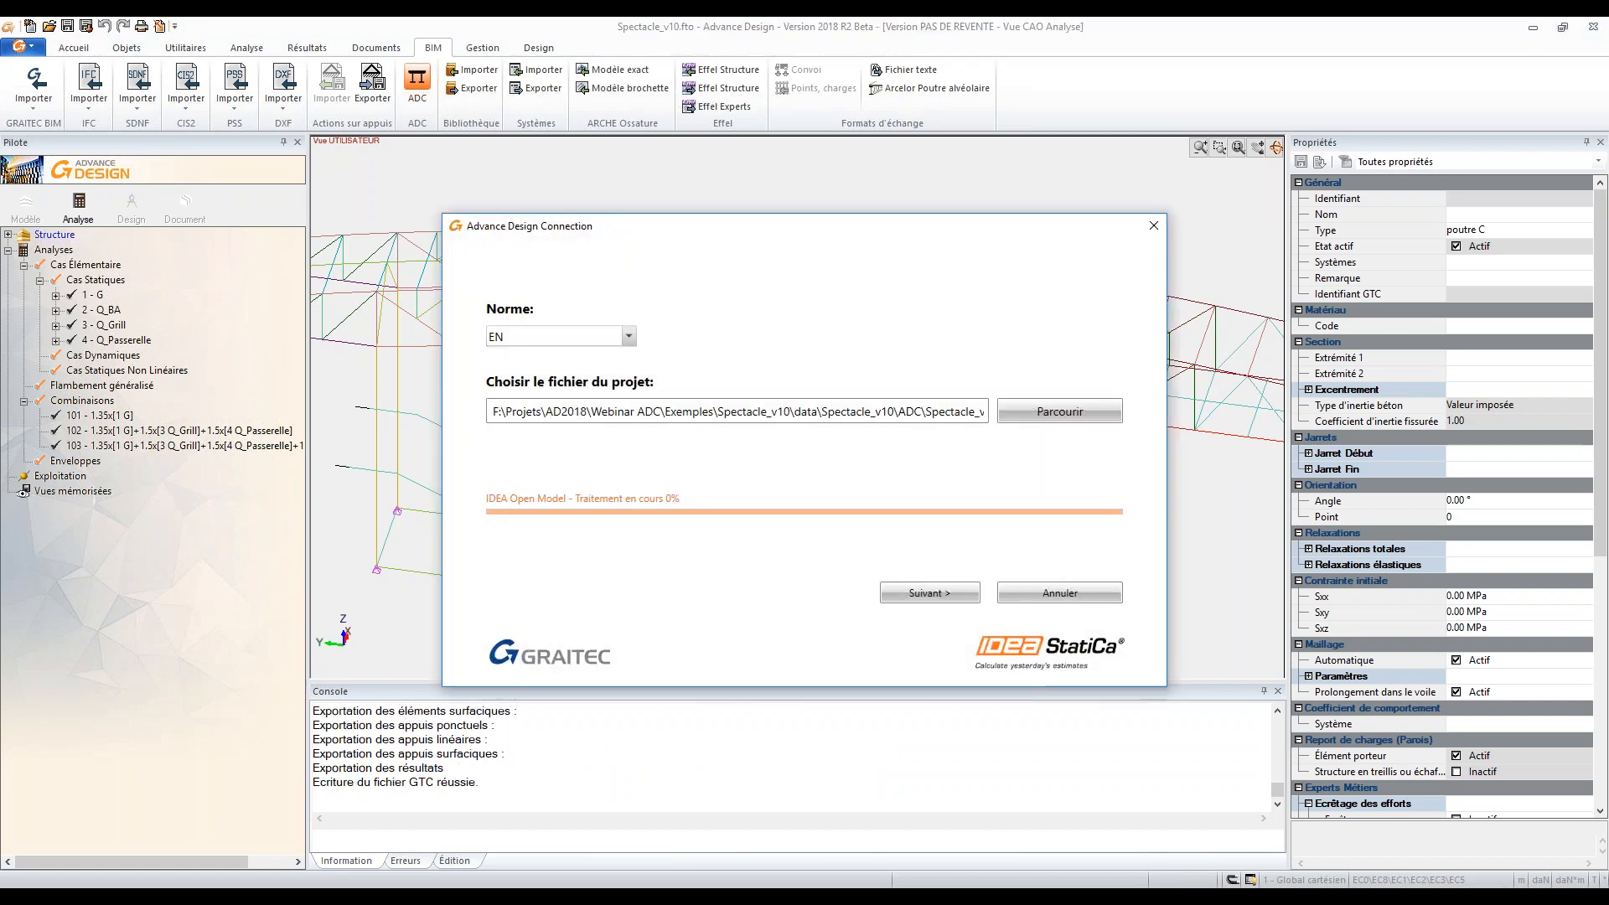
click(931, 593)
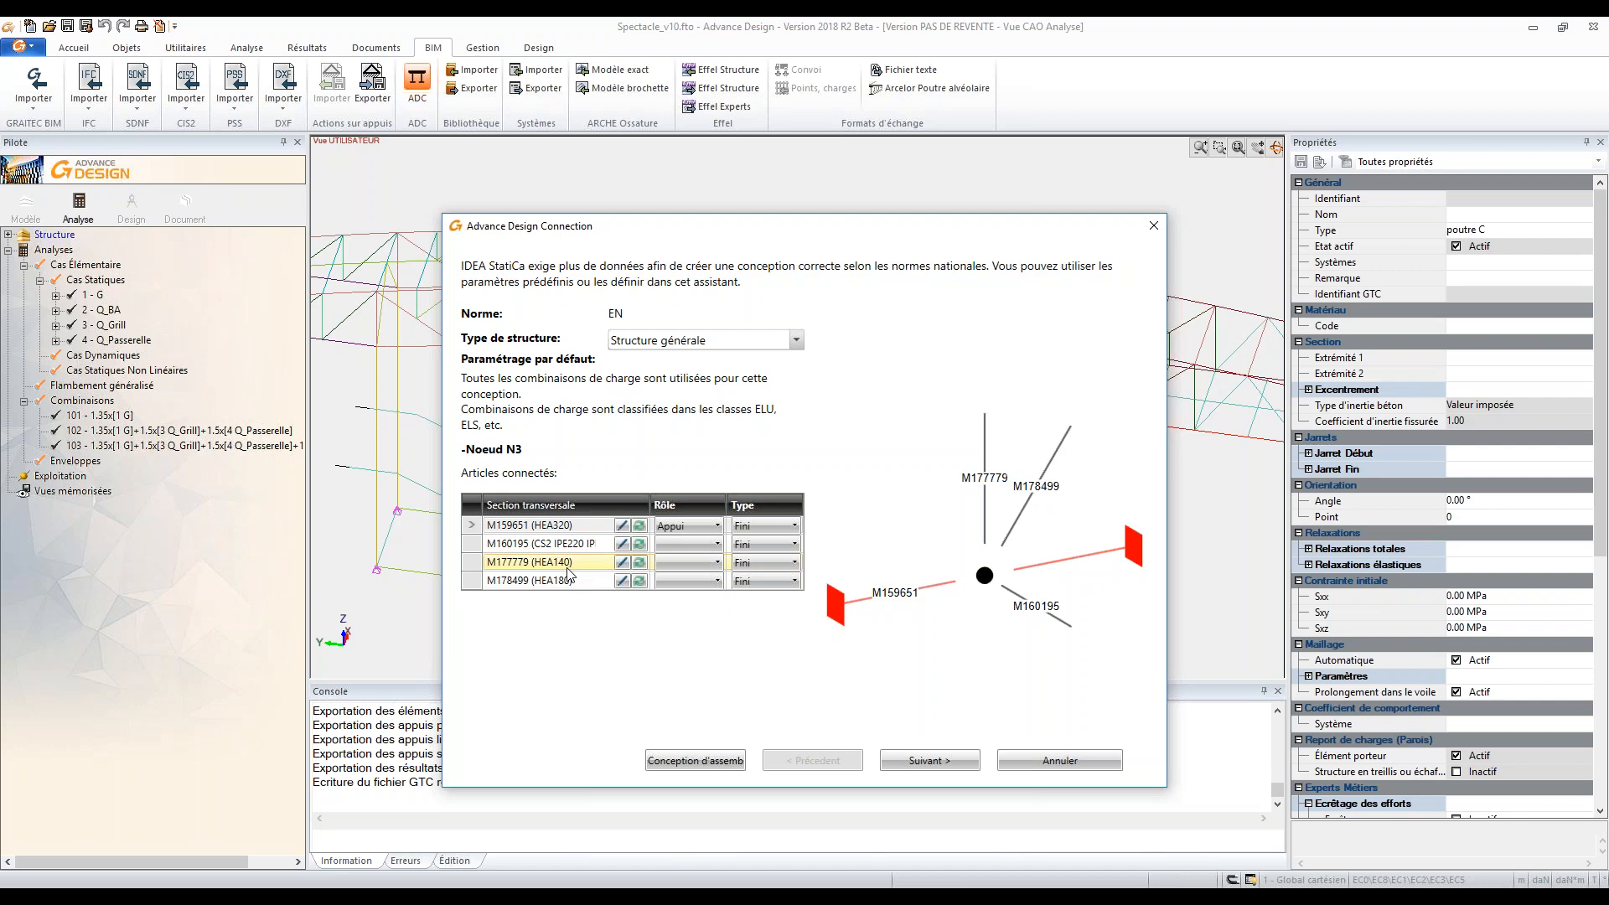
click(726, 763)
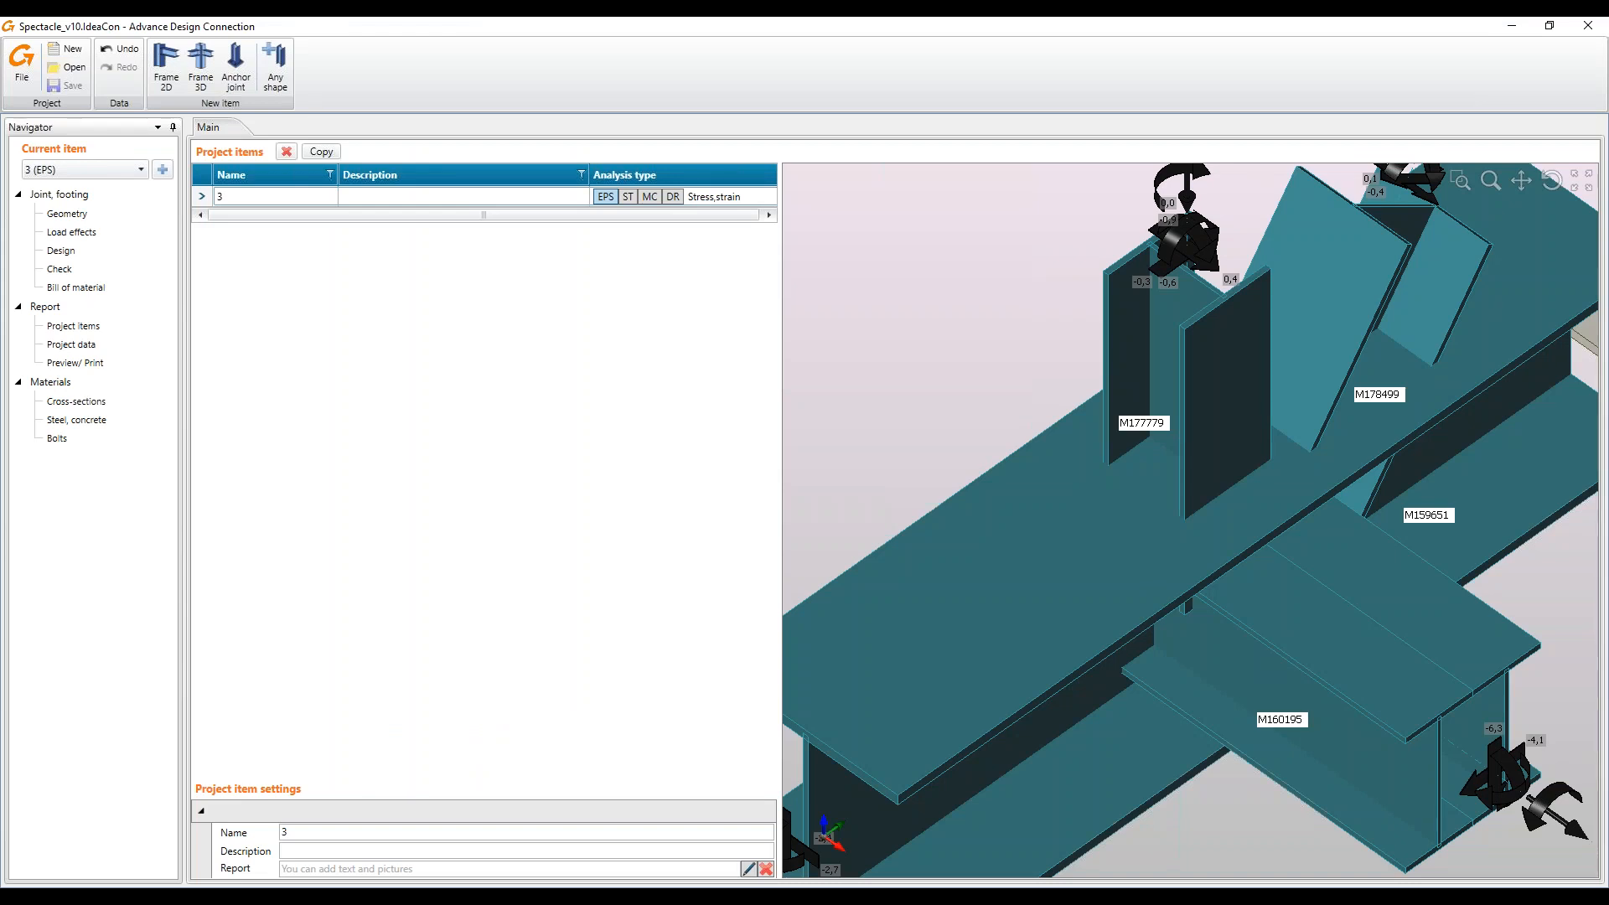
In the joint geometry, rename member M159651 as "Poutre" and member M178499 as "Diagonale"
scroll(1006, 654, down, 2)
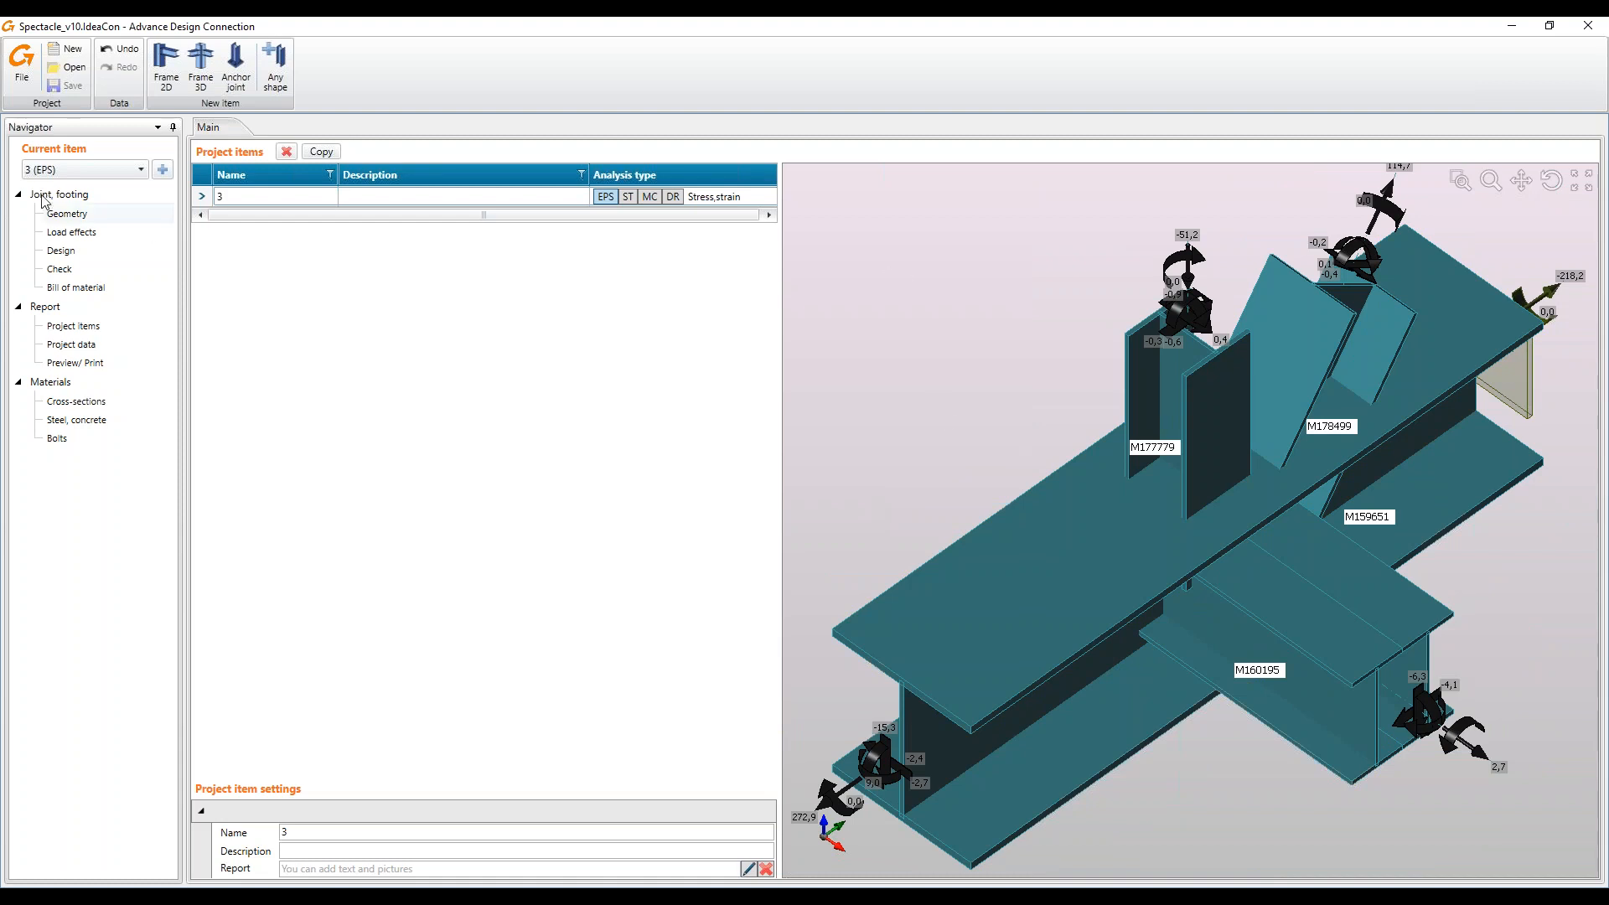
click(83, 215)
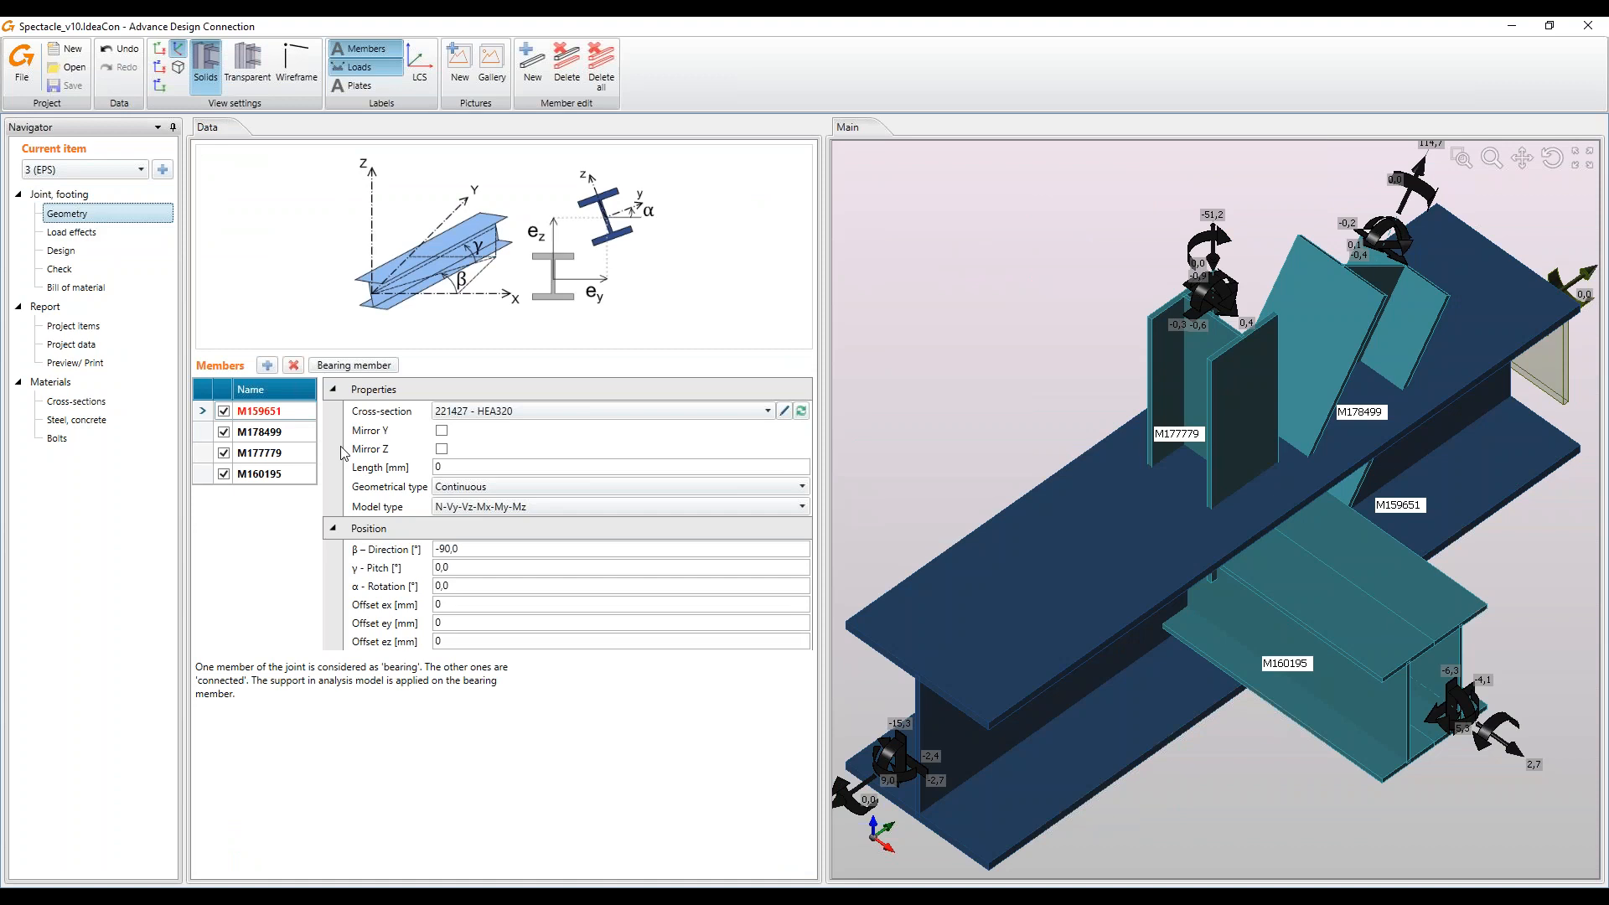
click(293, 411)
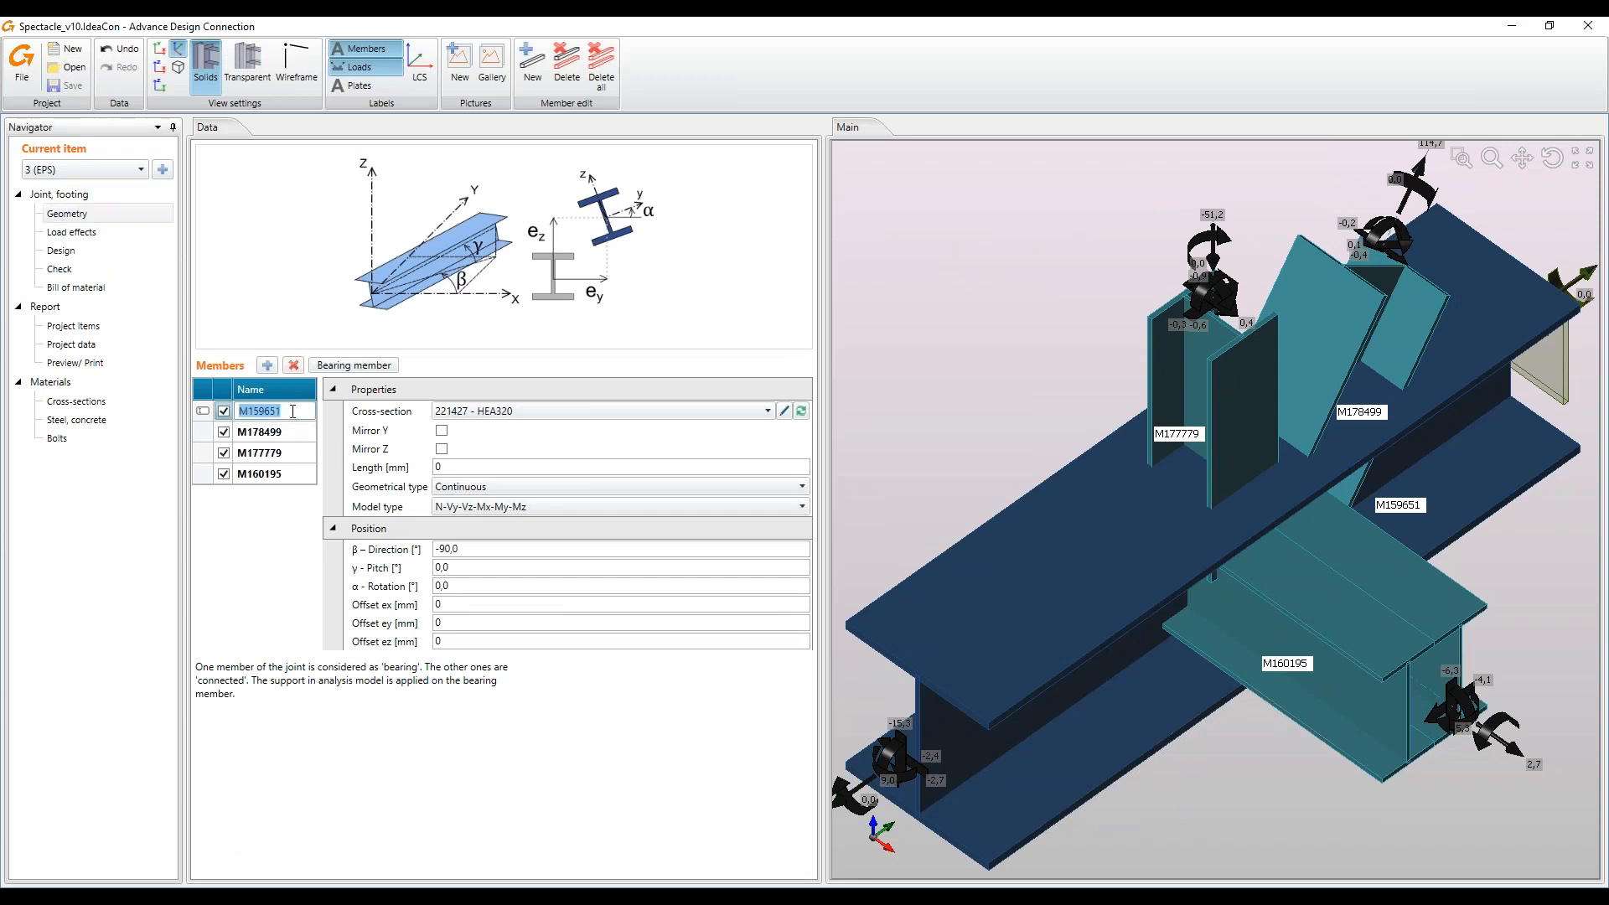
text(Poutre)
key(Return)
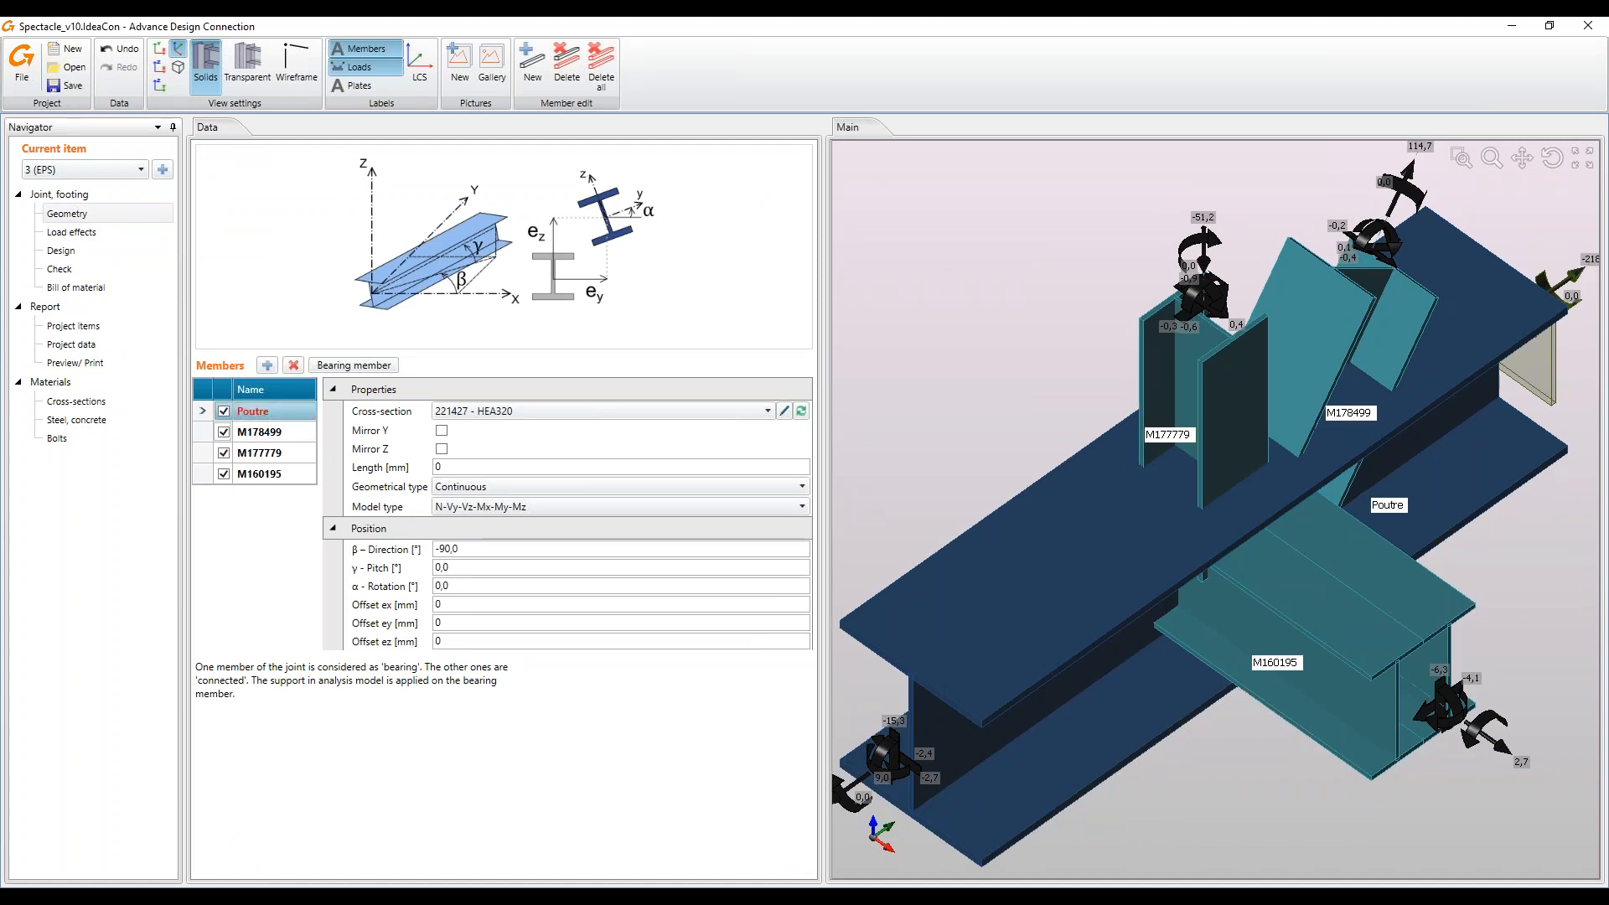
text(Di)
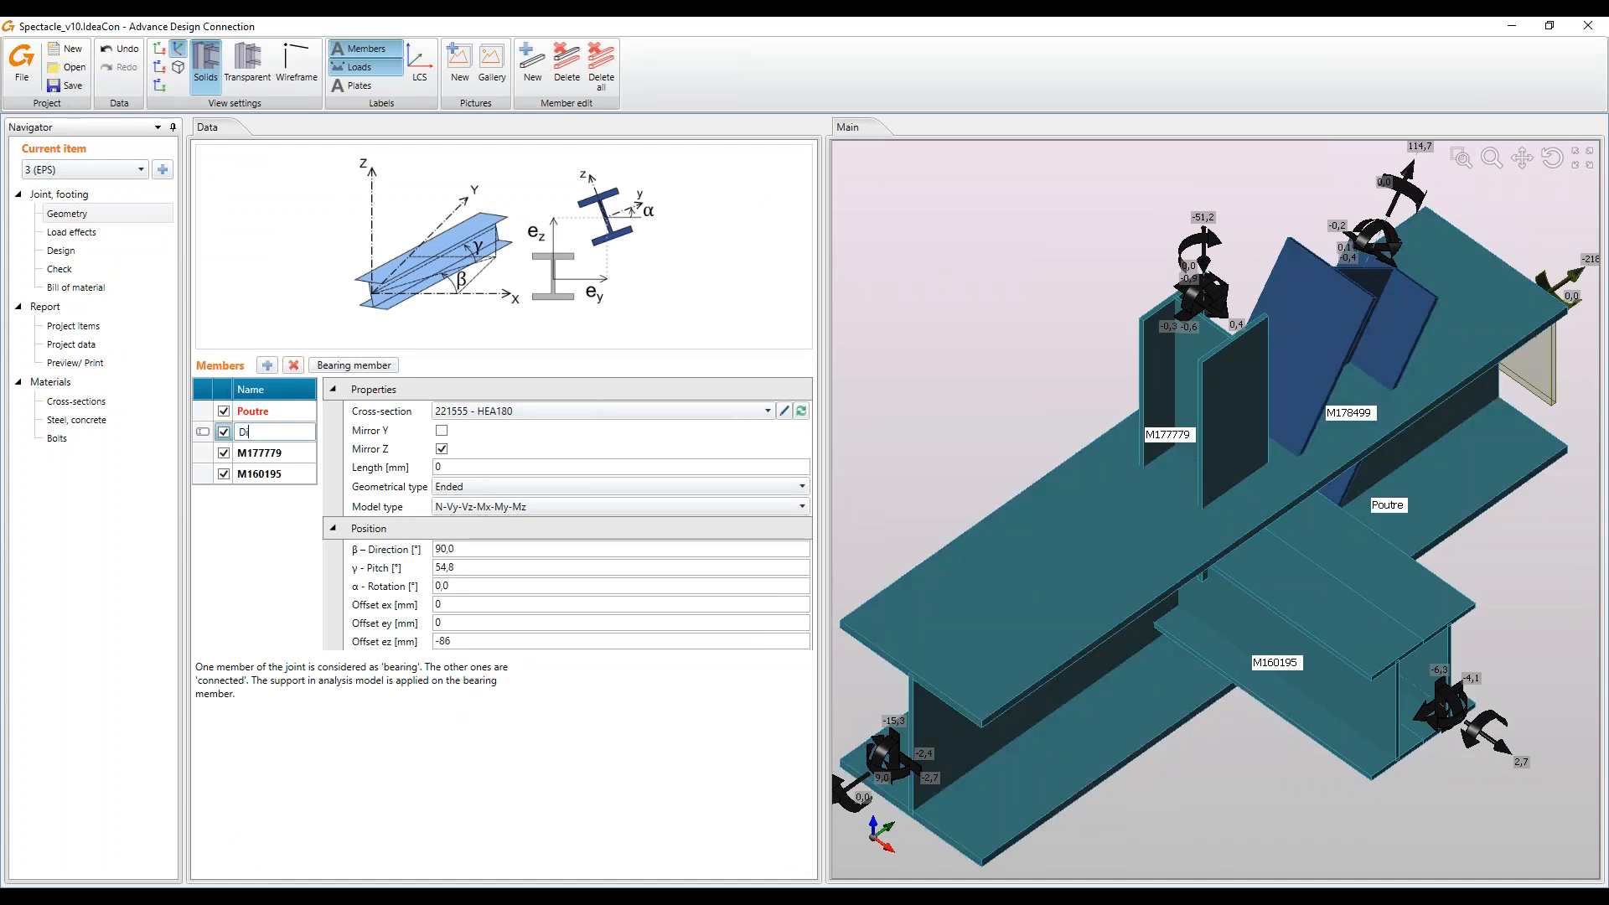
text(agonale)
key(Return)
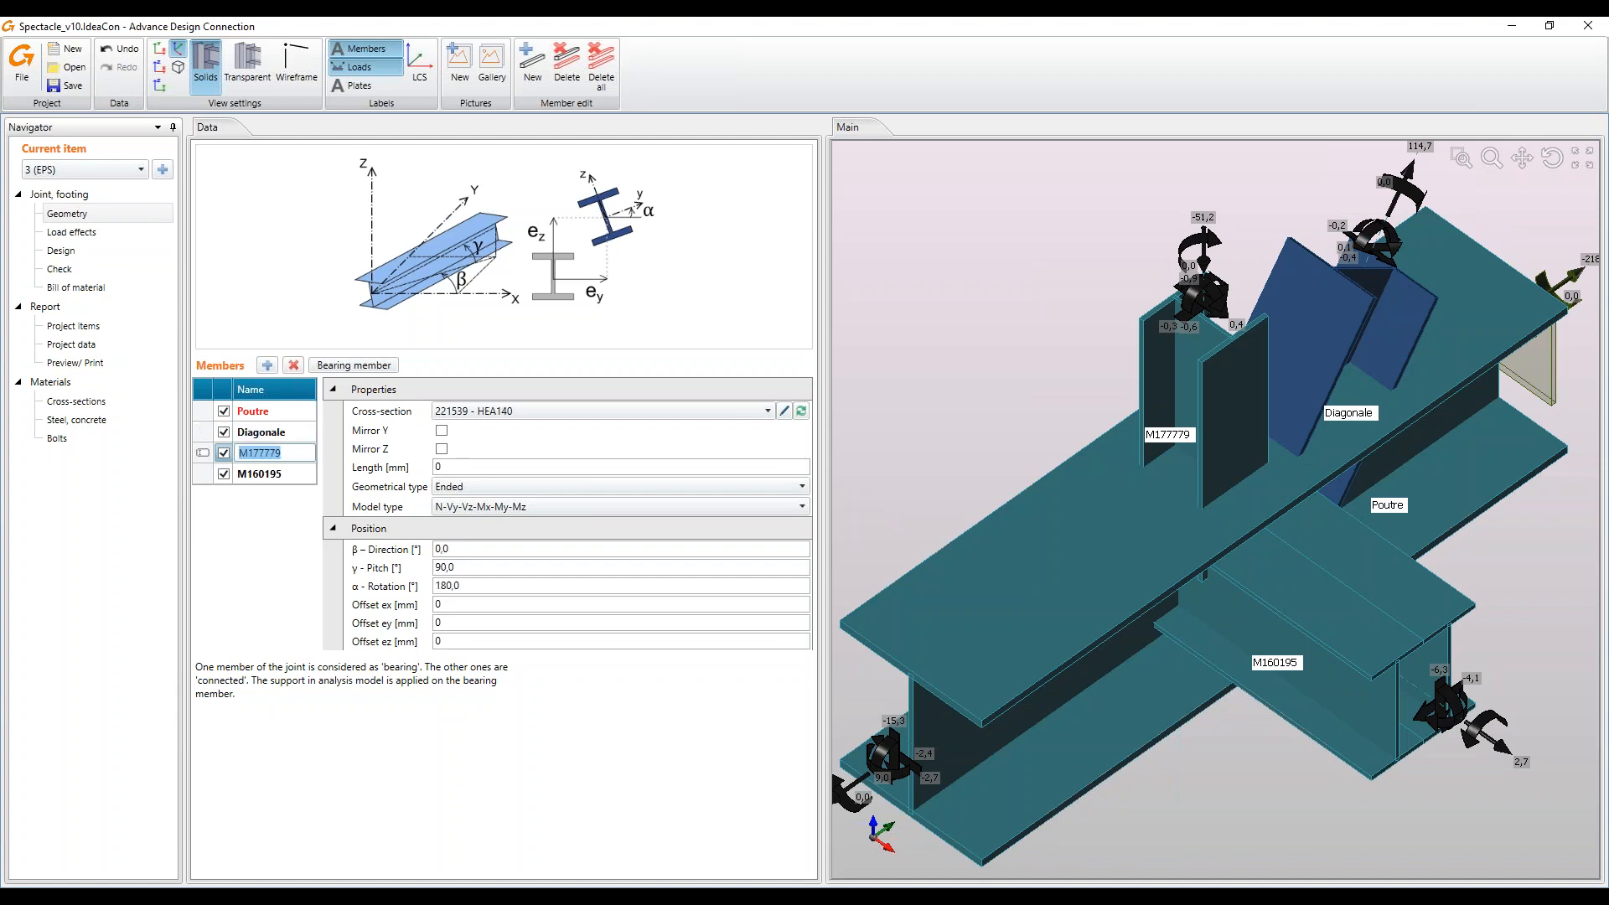
Rename member M177779 as "Montant" and member M160195 as "Traverse"
text(Montant)
key(Return)
text(Traverse)
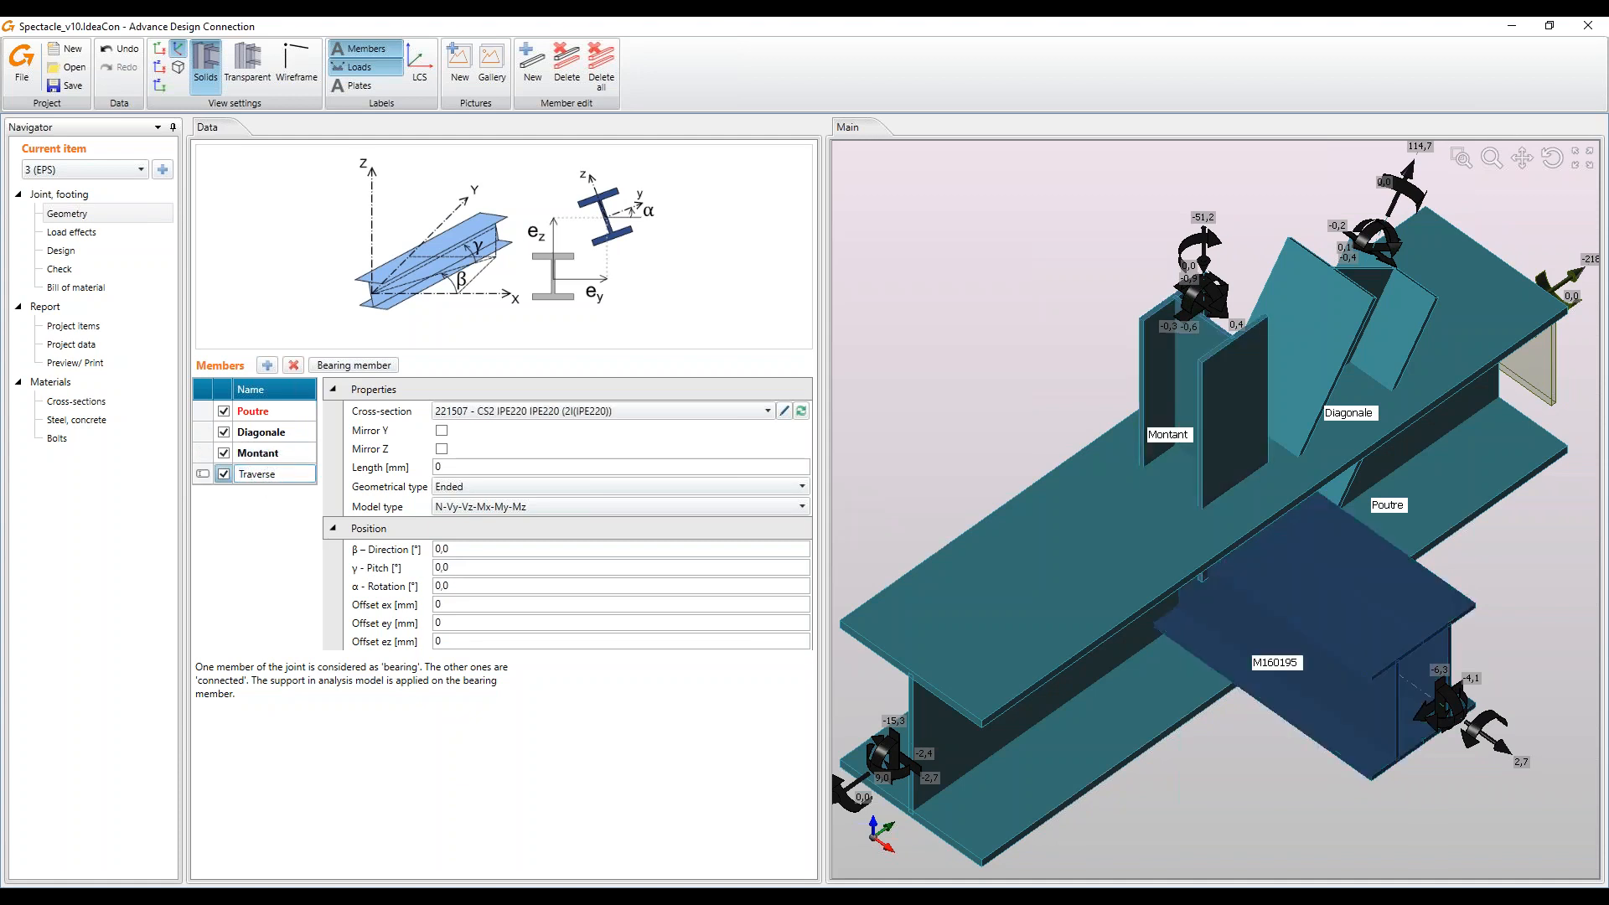
key(Return)
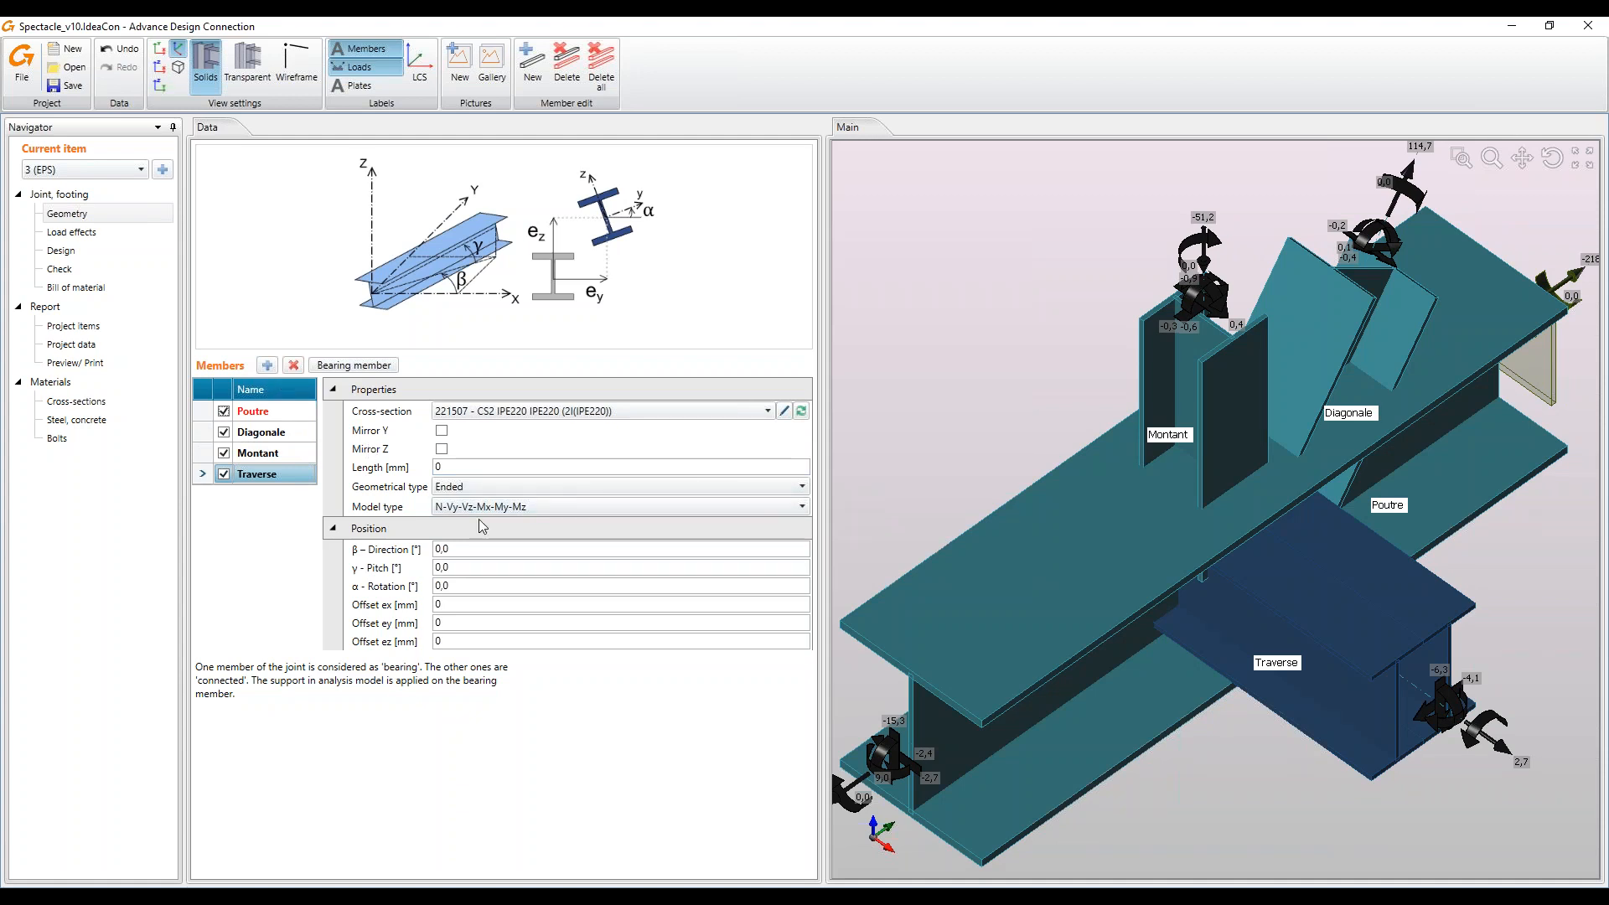
mouse_move(435, 511)
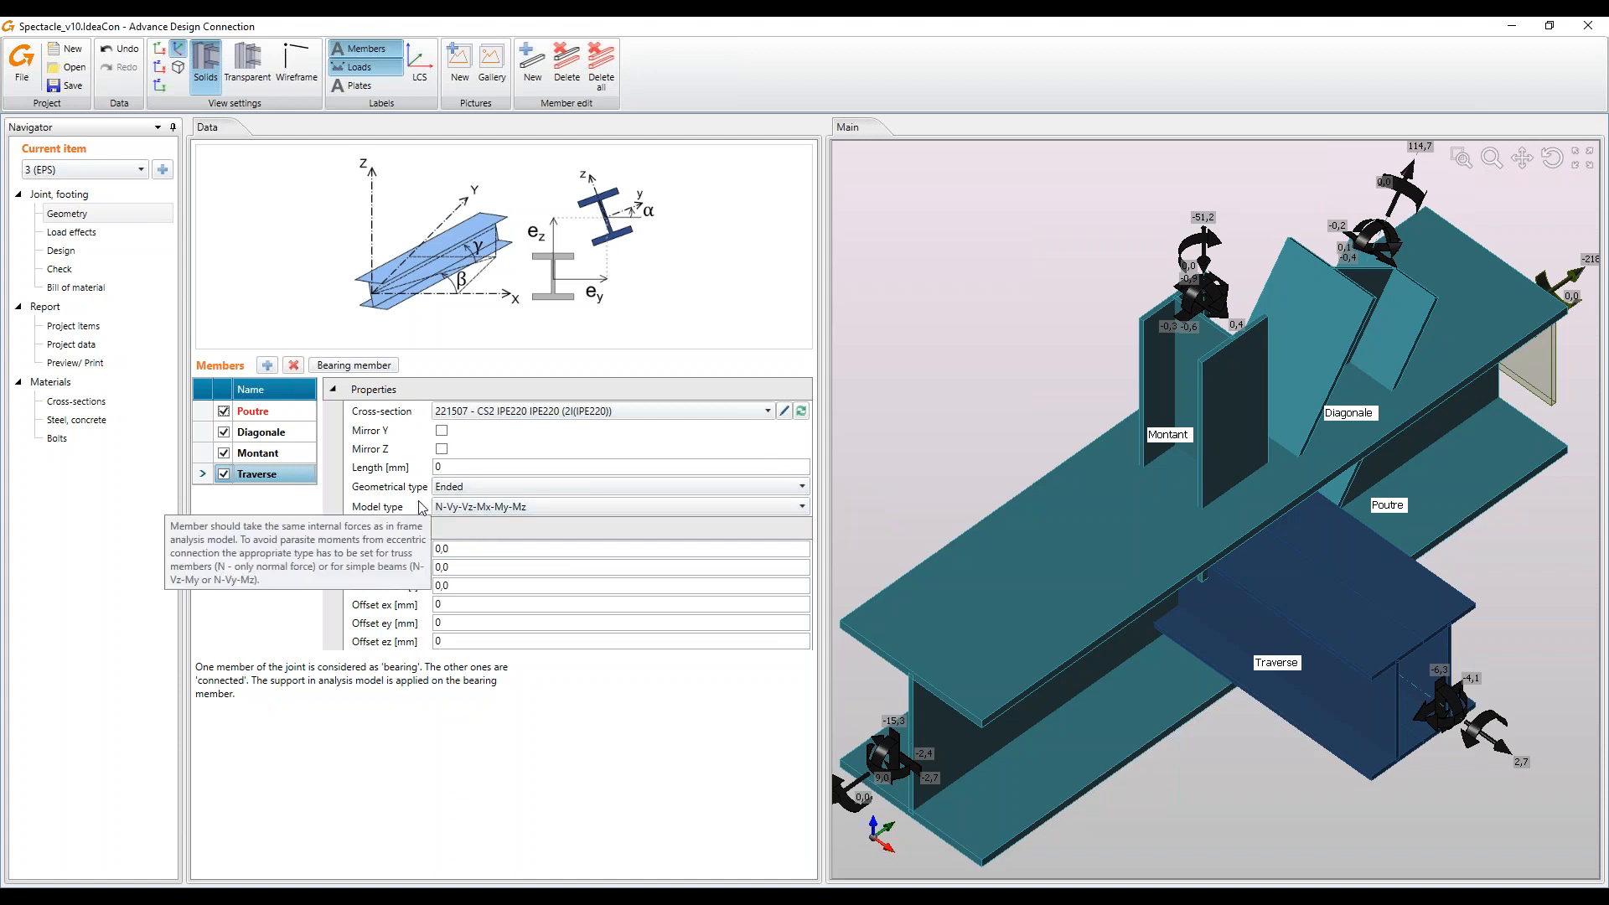
Shorten the names of the three load effects to 101, 102 and 103
click(83, 233)
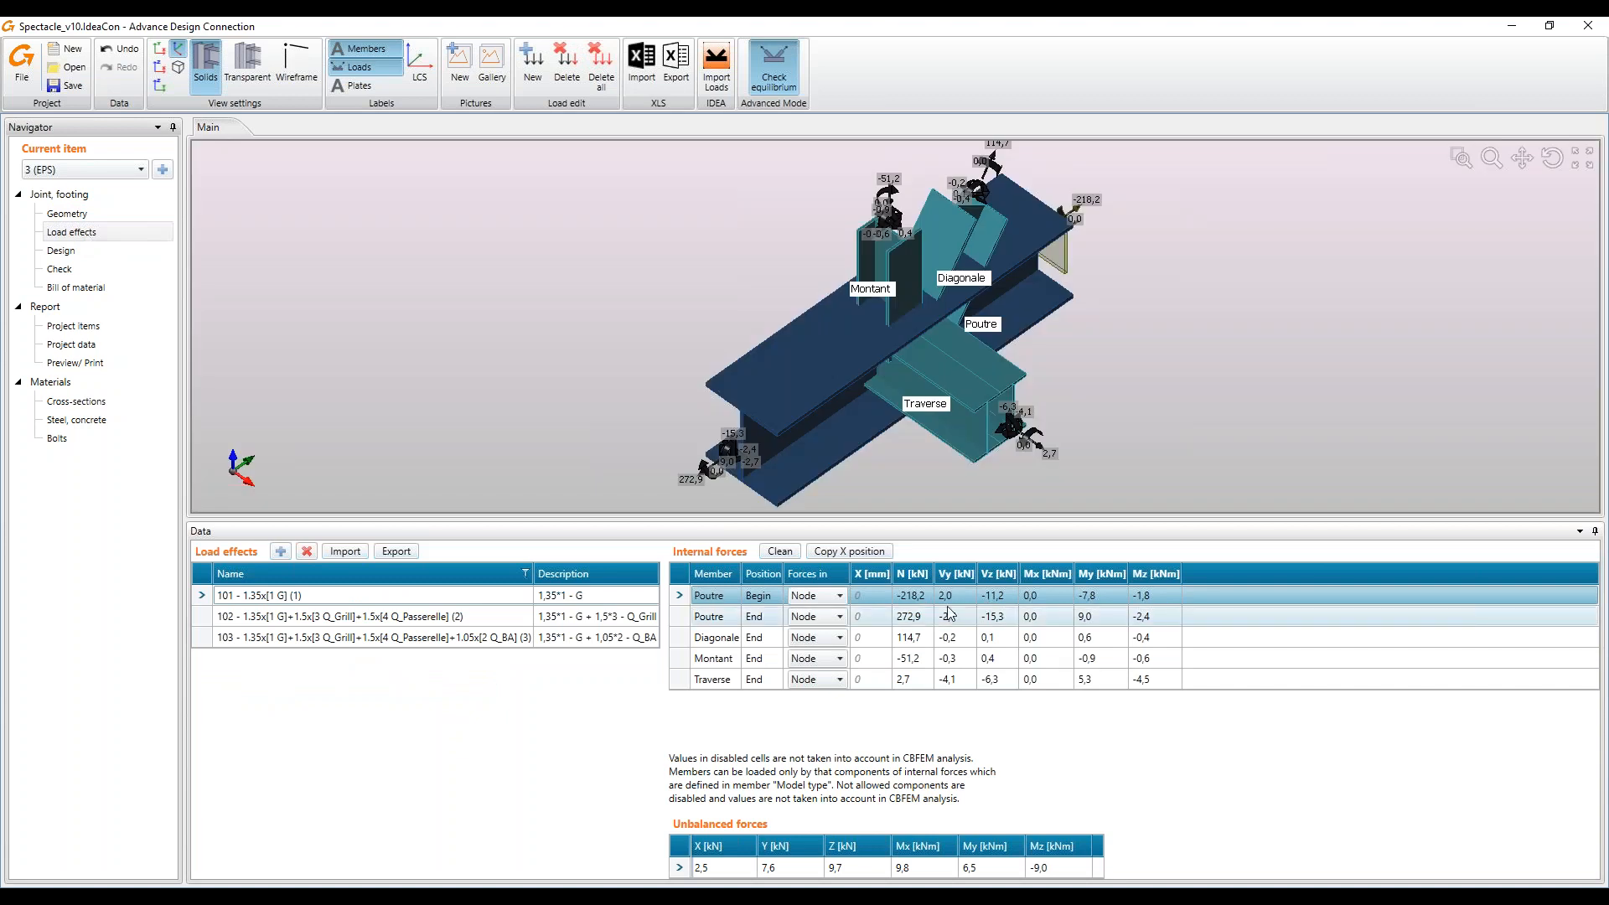
click(293, 595)
text(101)
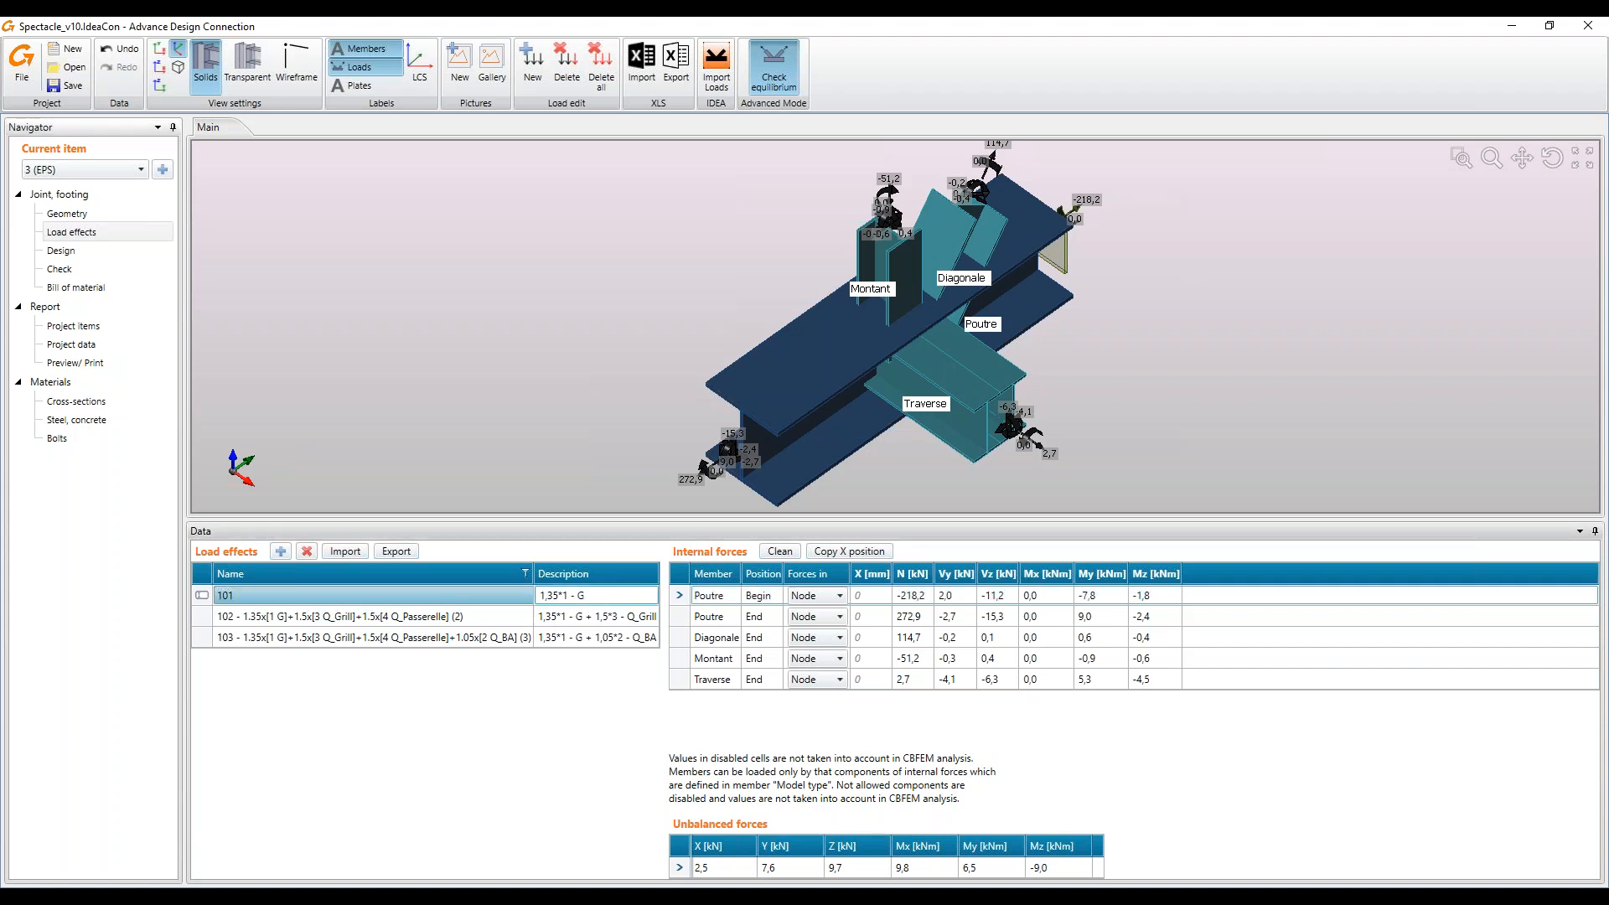
click(352, 617)
key(ctrl+a)
text(102)
key(Return)
click(370, 644)
key(ctrl+a)
text(103)
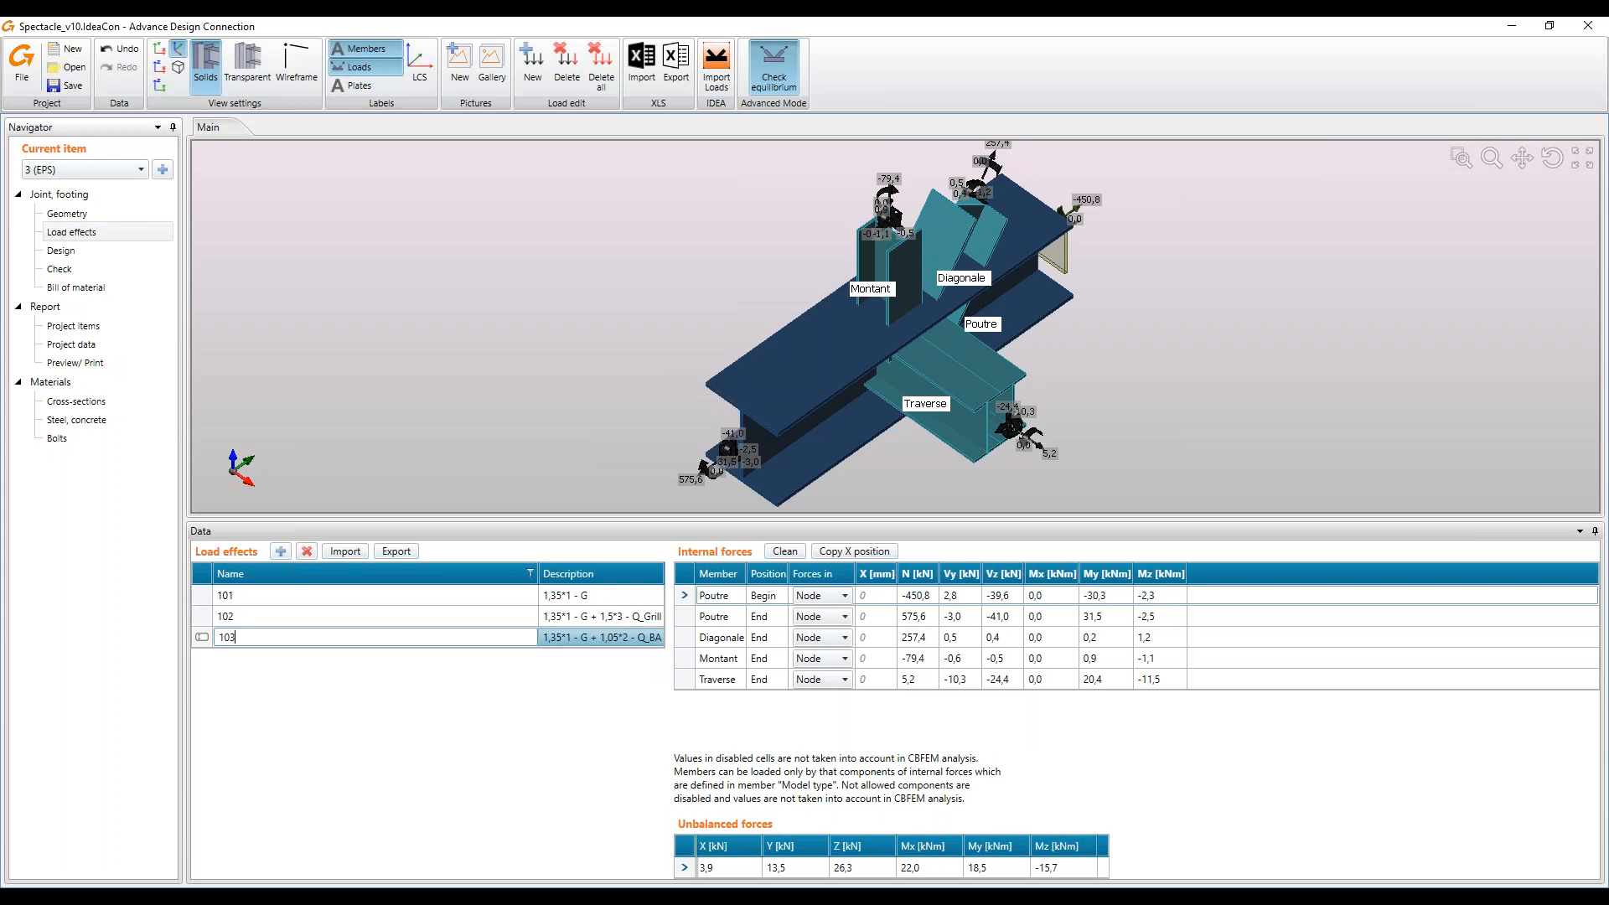
key(Tab)
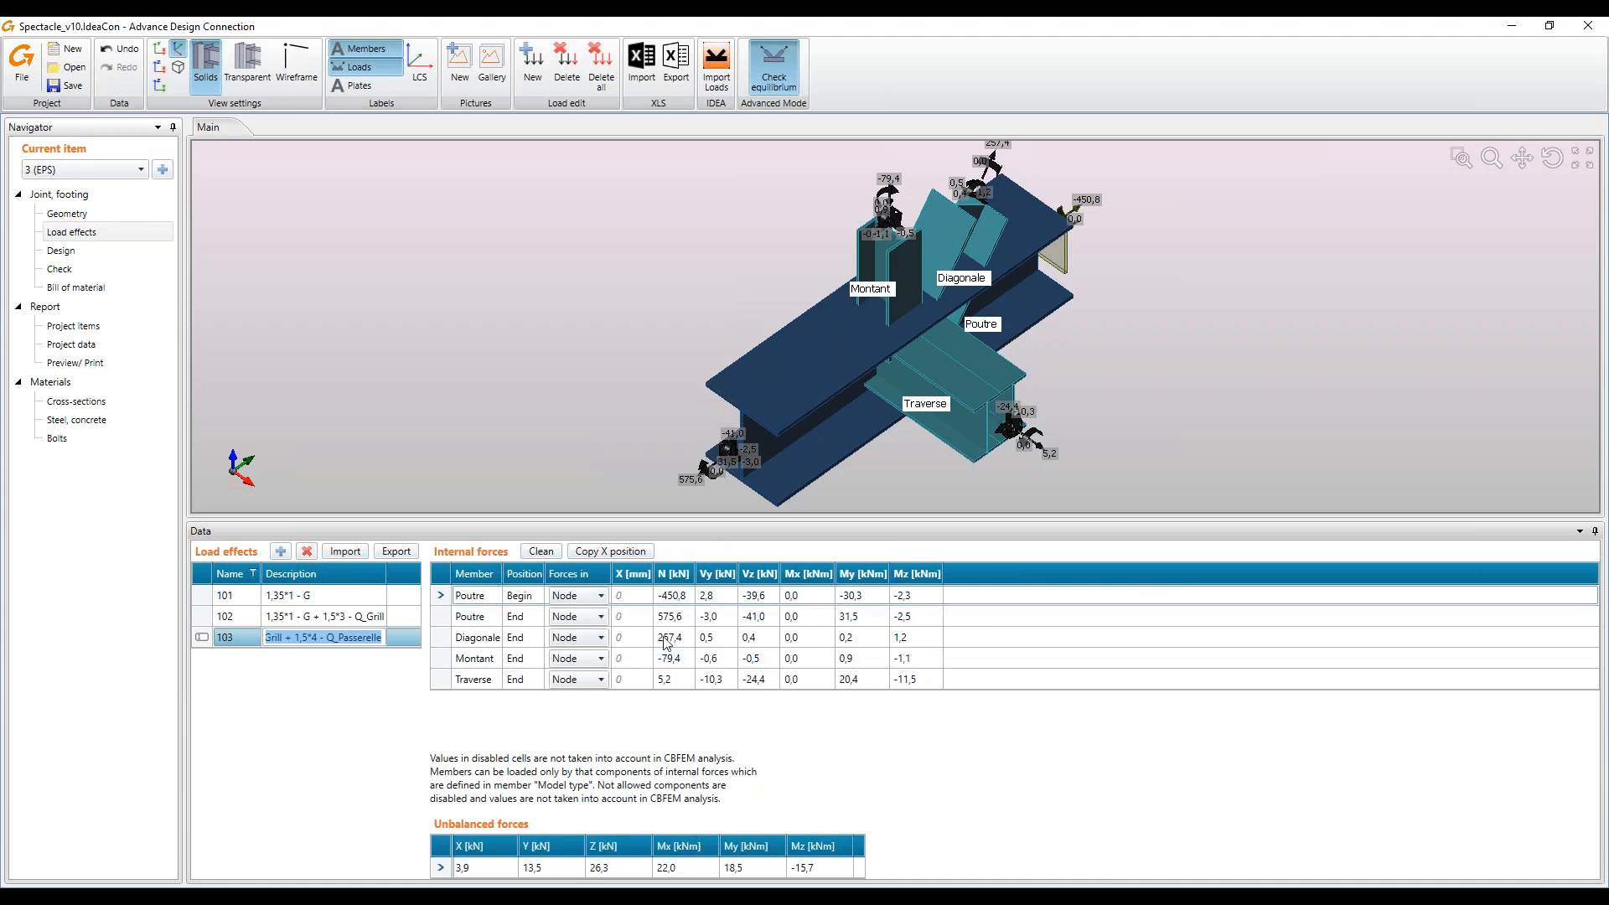
Add an end plate manufacturing operation to the joint design using the M12 8.8 bolt assembly
click(62, 251)
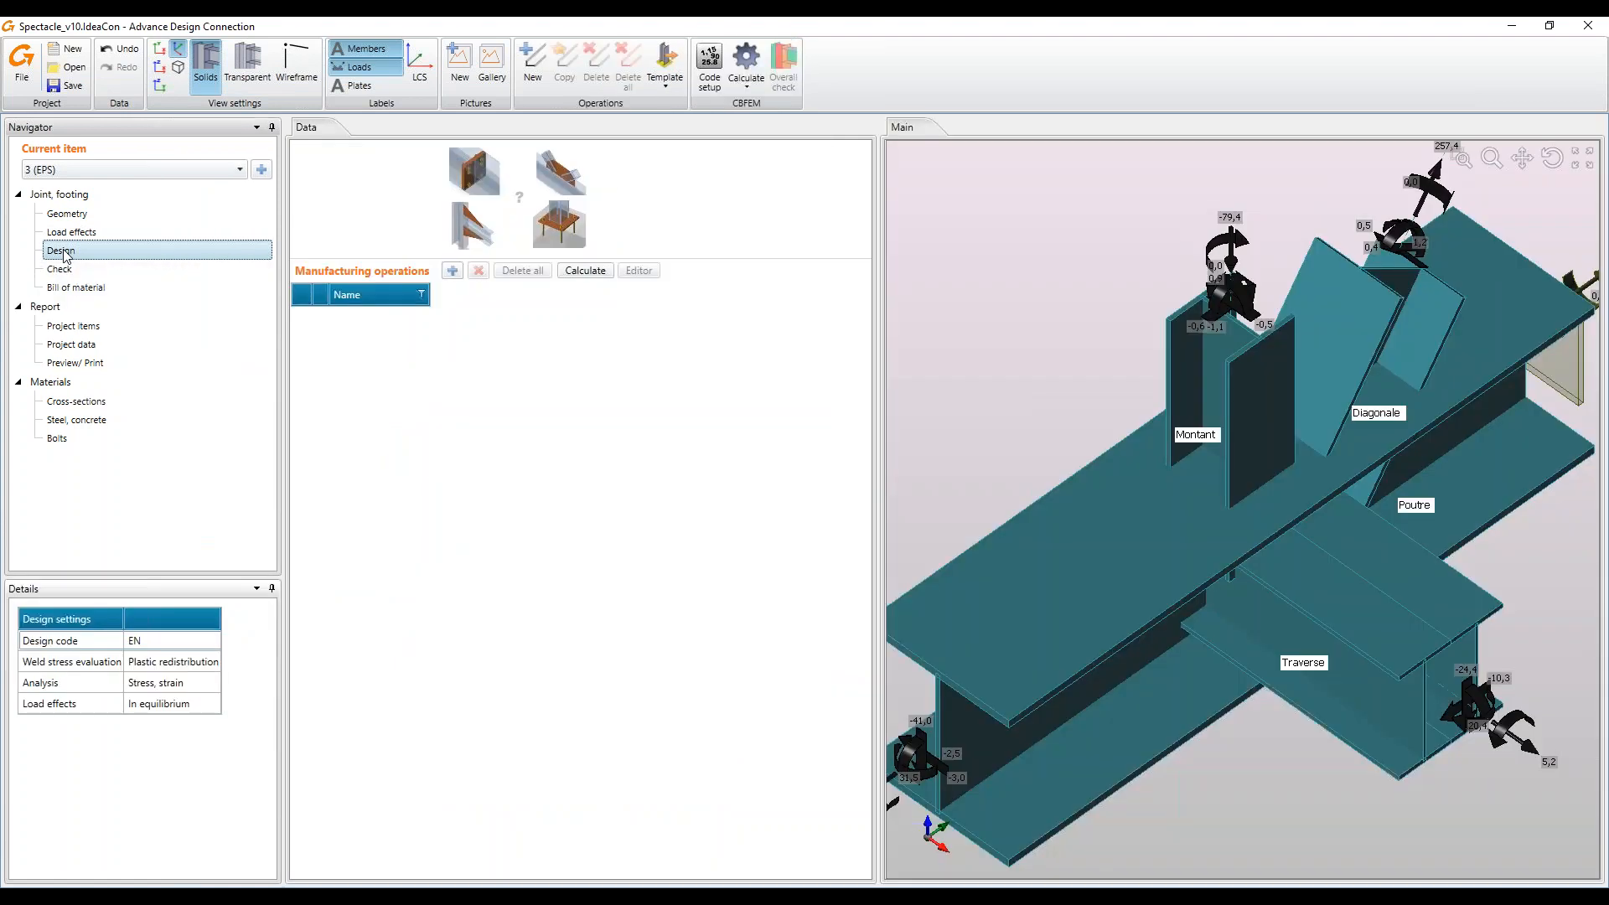
click(453, 273)
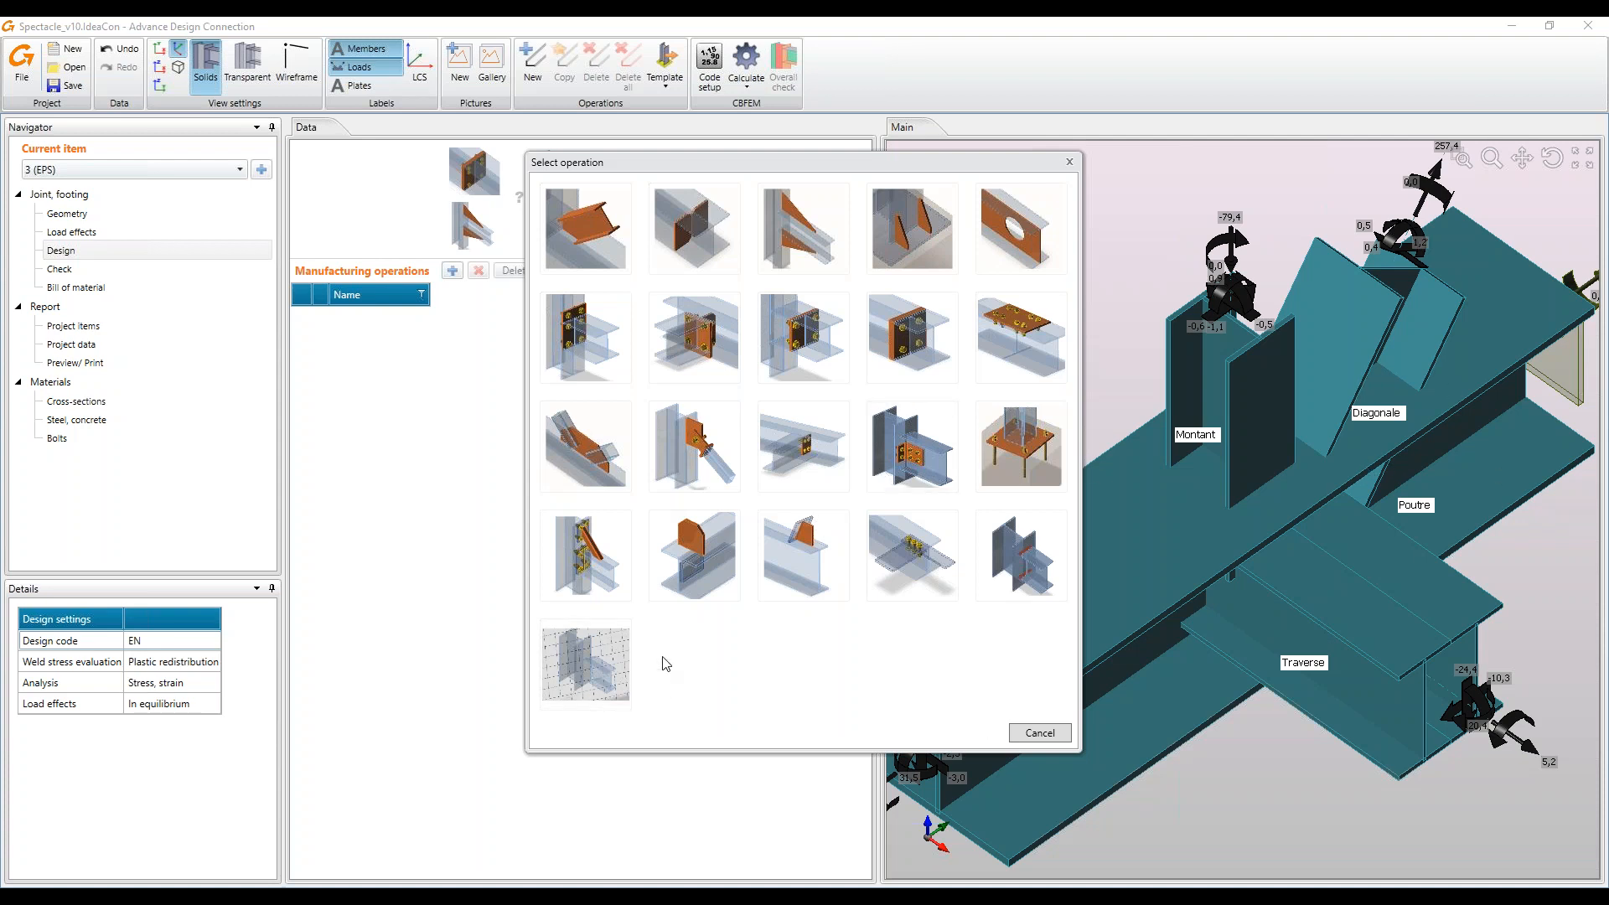
click(593, 350)
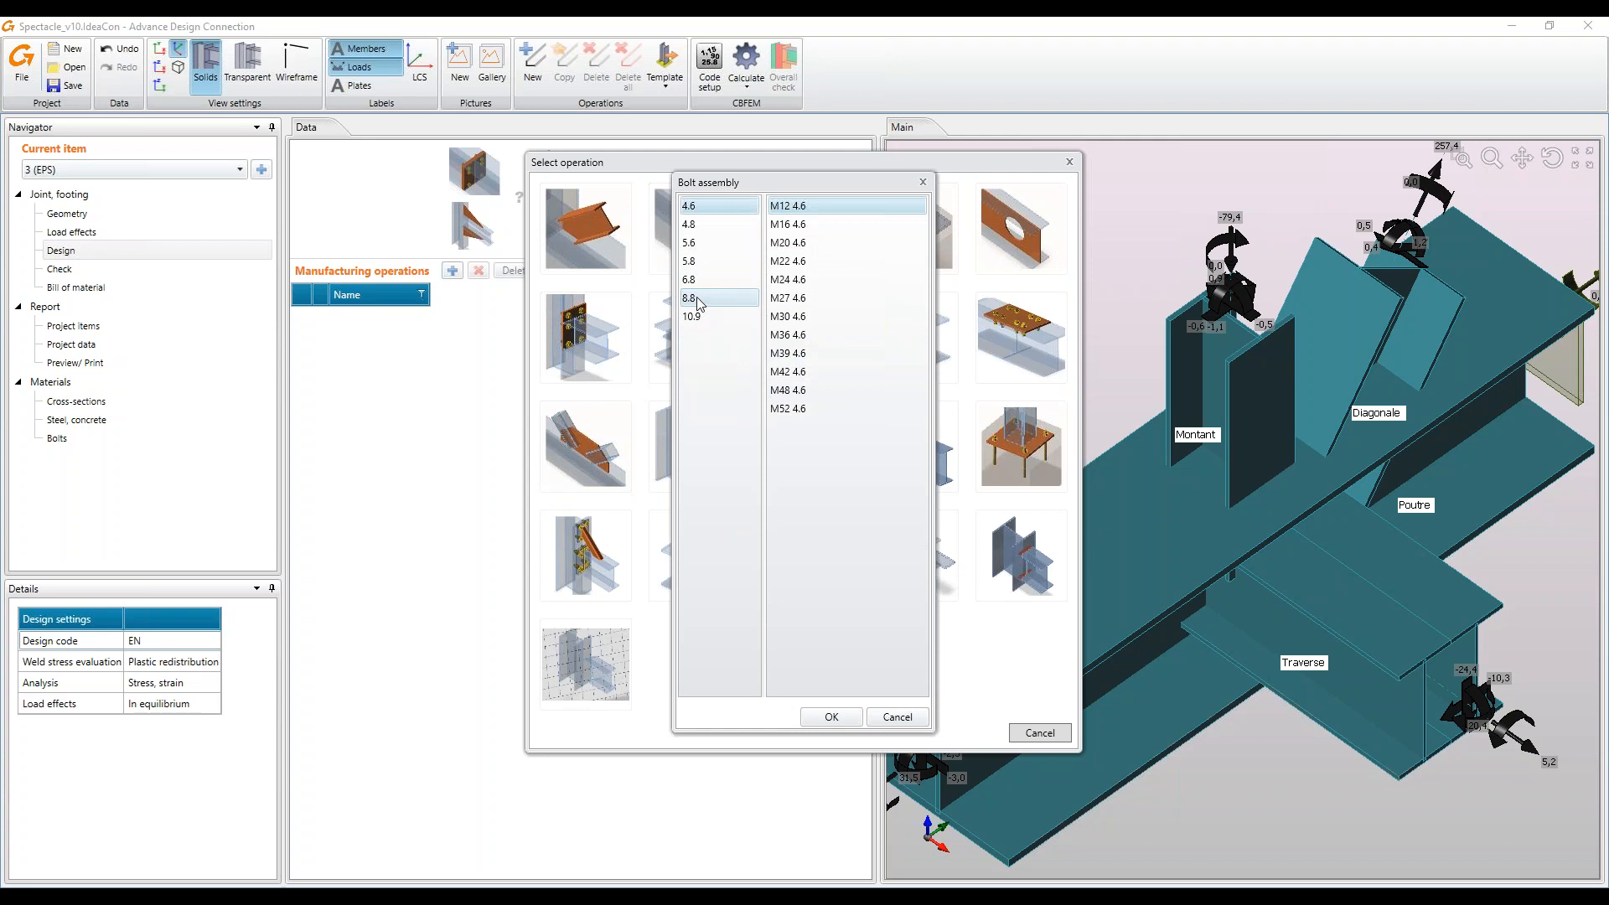
click(699, 300)
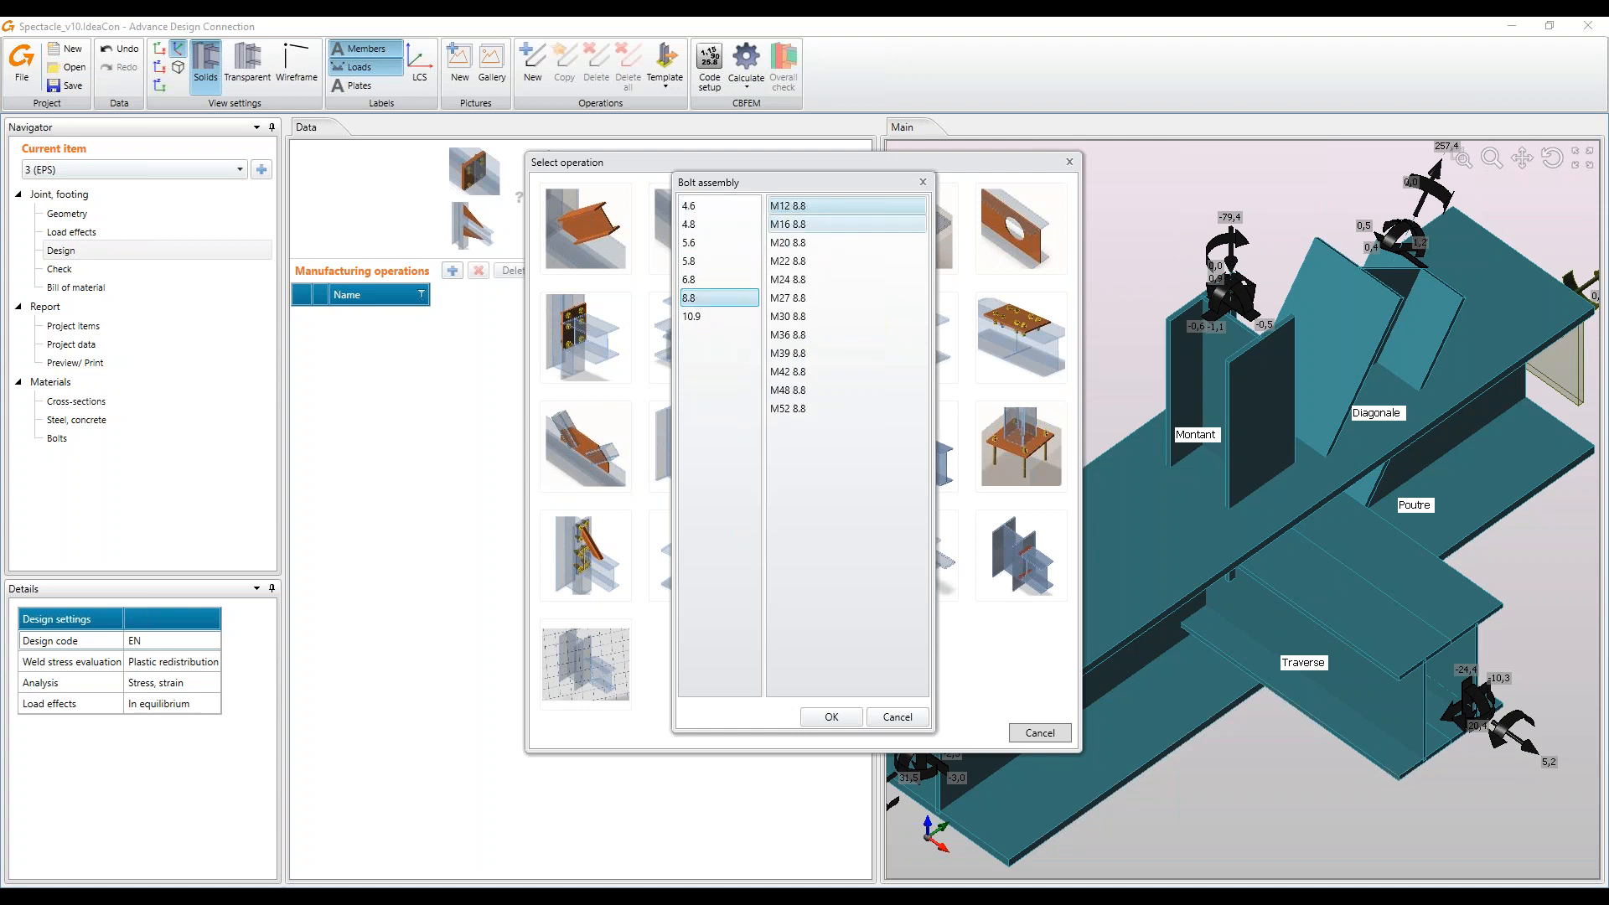
click(832, 717)
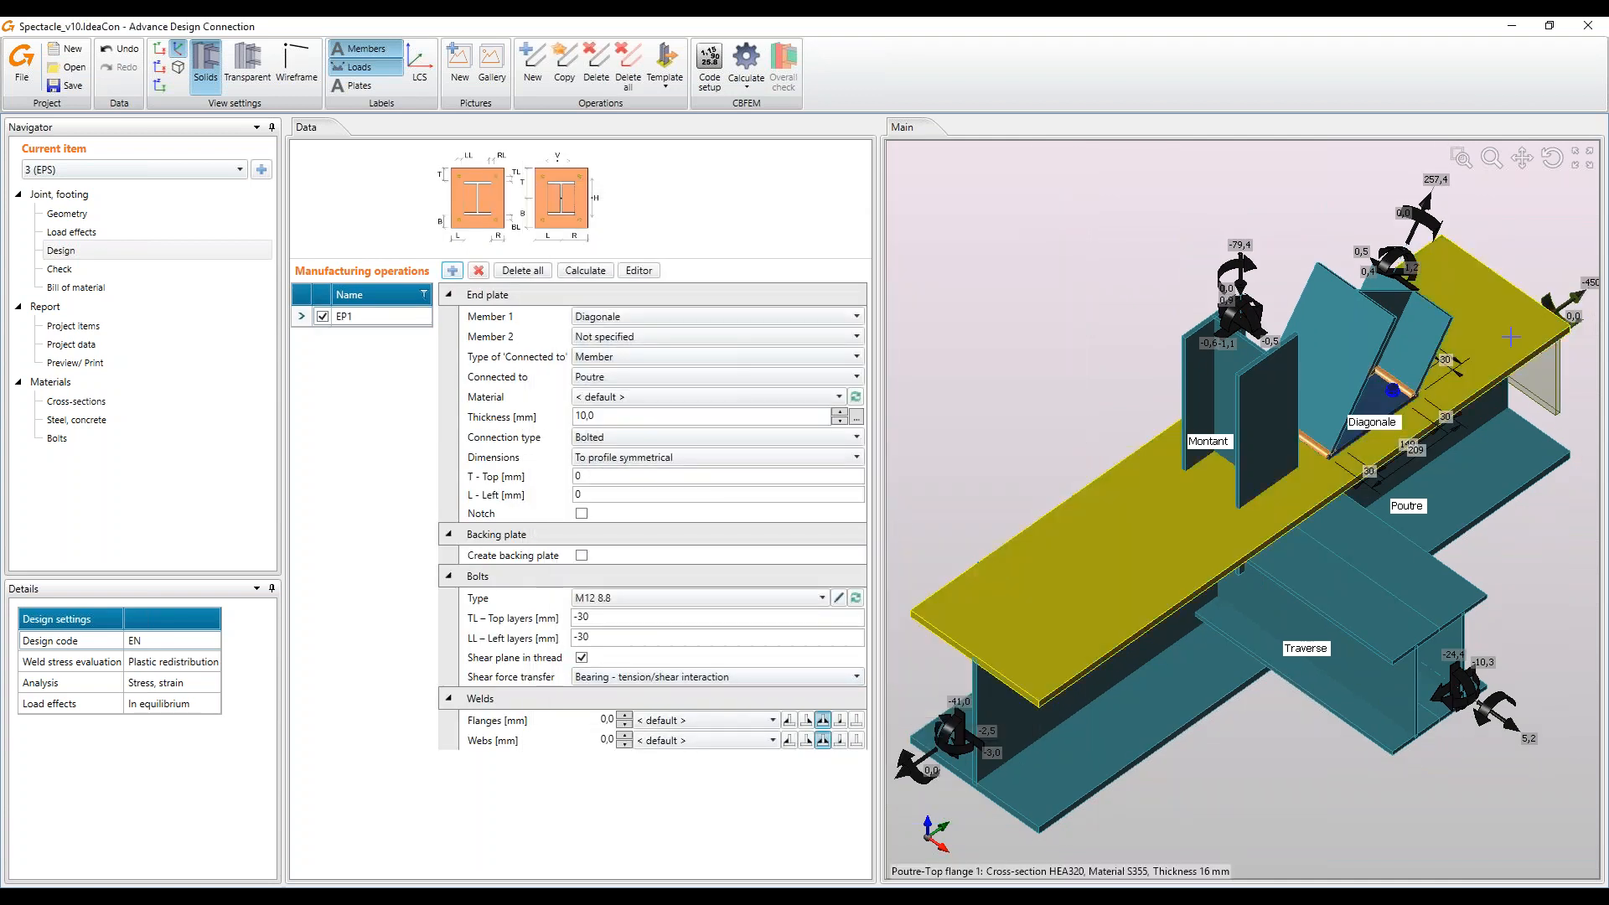
Hide the load and member labels and display the joint model as transparent
click(373, 72)
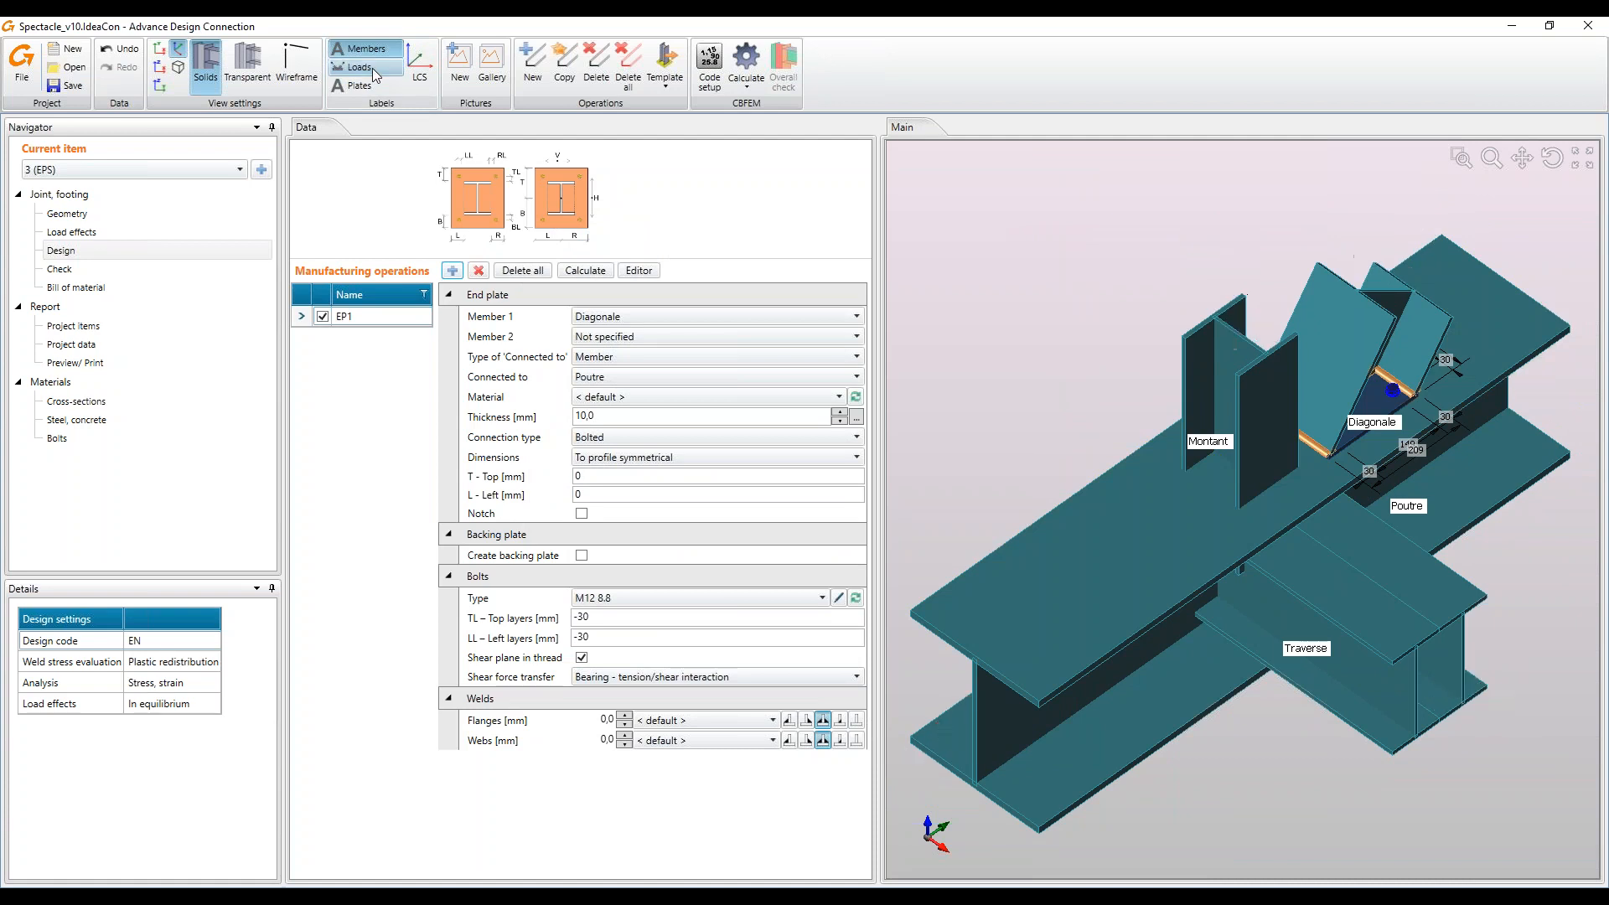
click(362, 51)
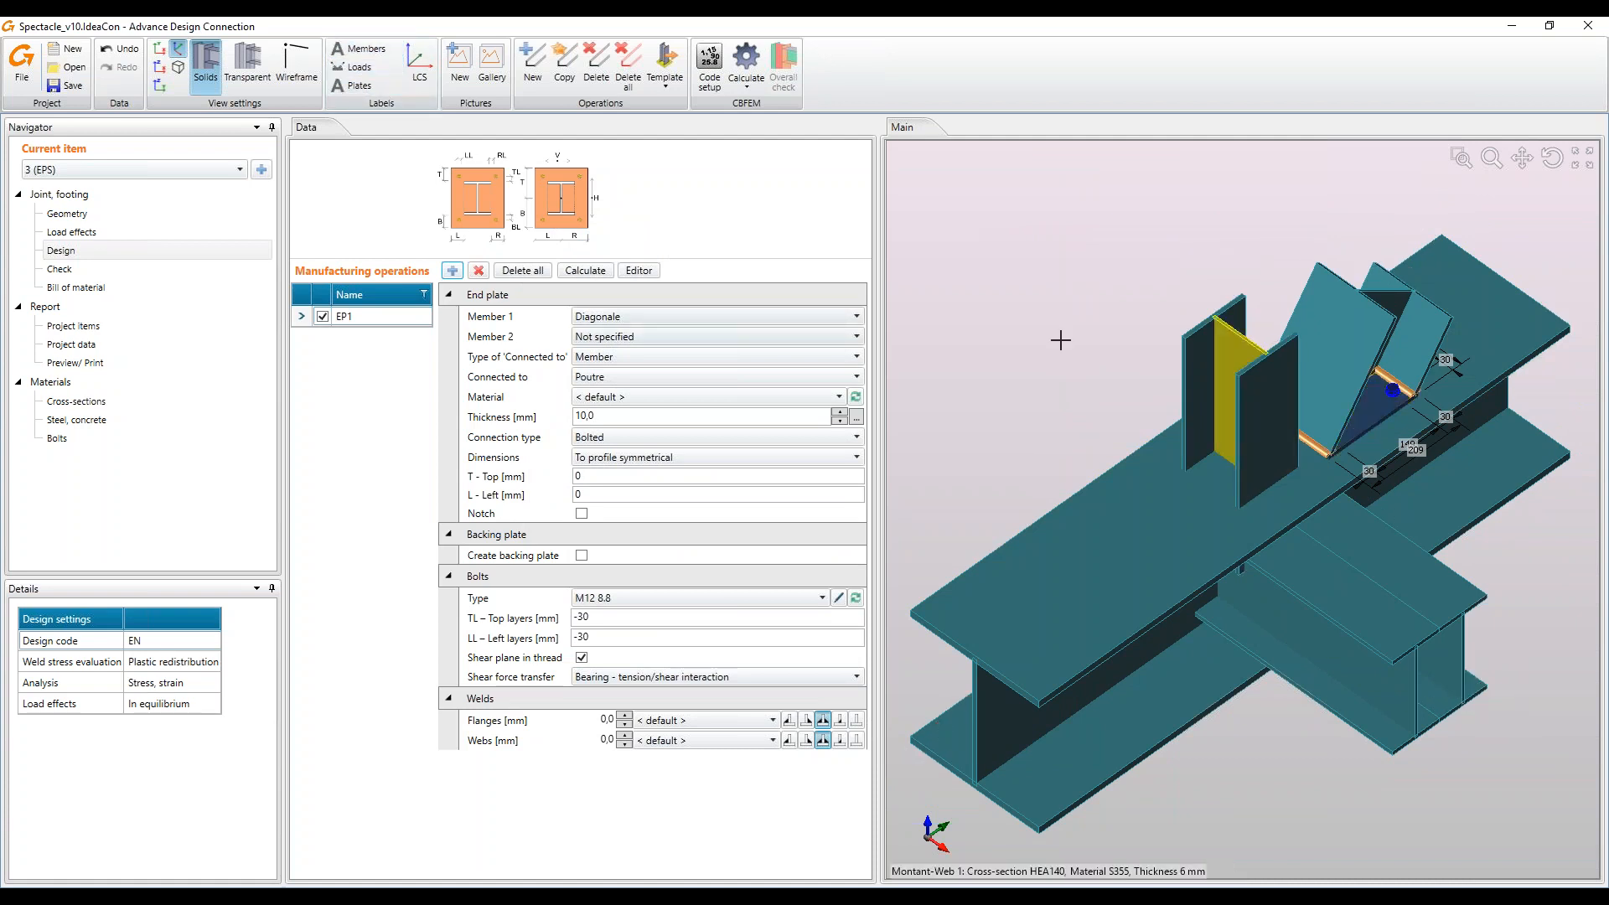
click(247, 63)
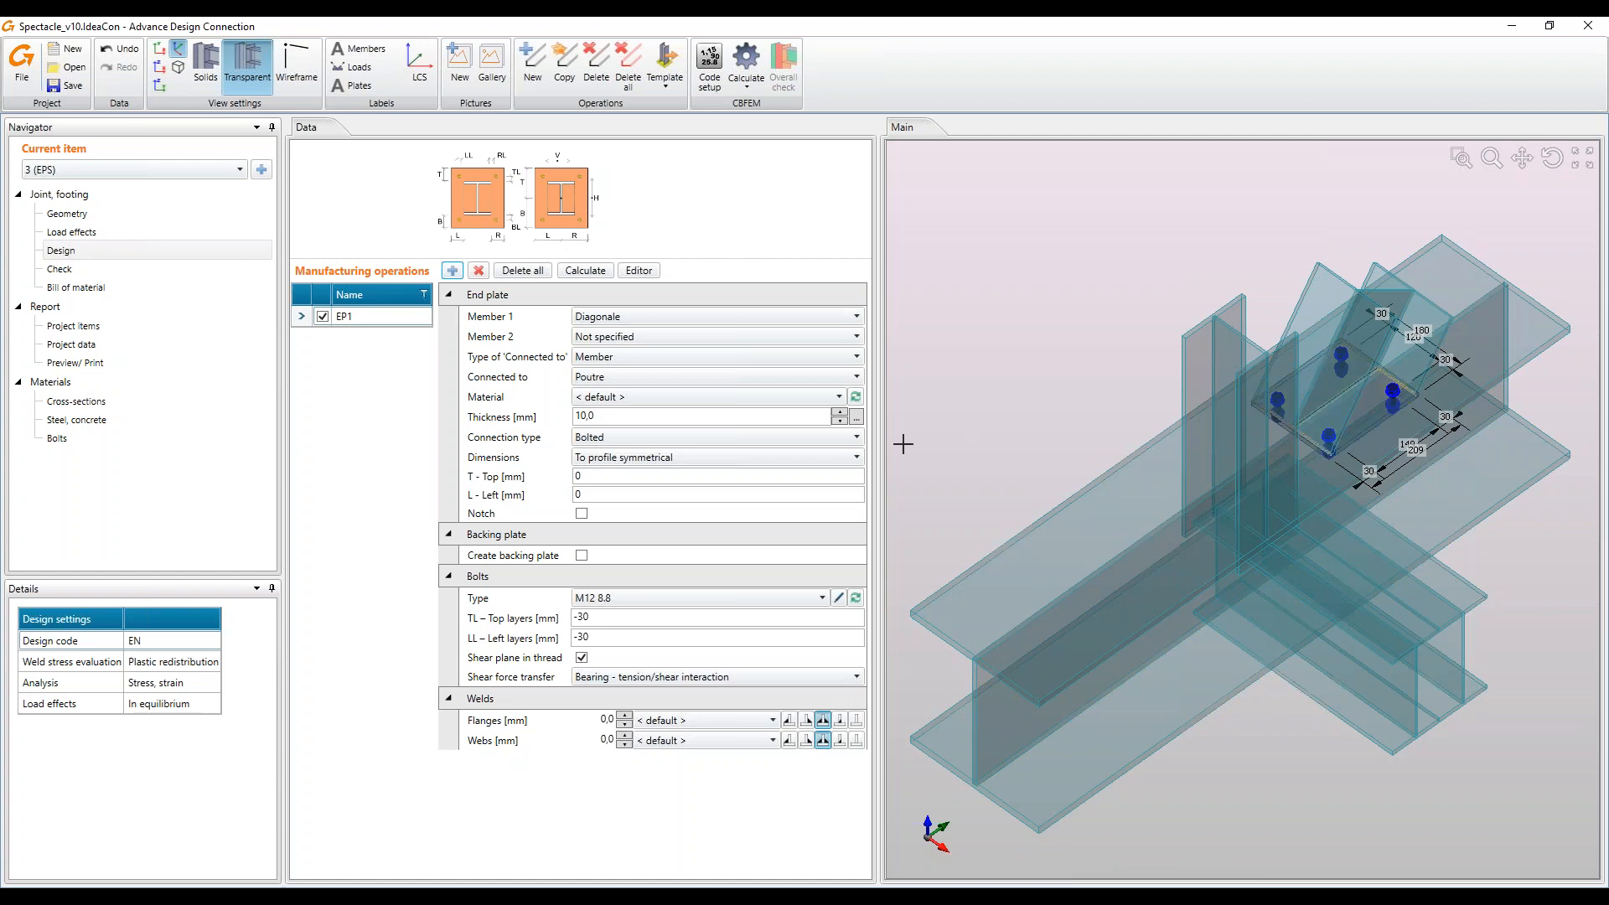
Switch the end plate dimensions to To profile, with offsets of 220 mm top, 30 mm left, 50 mm bottom and 30 mm right
click(662, 459)
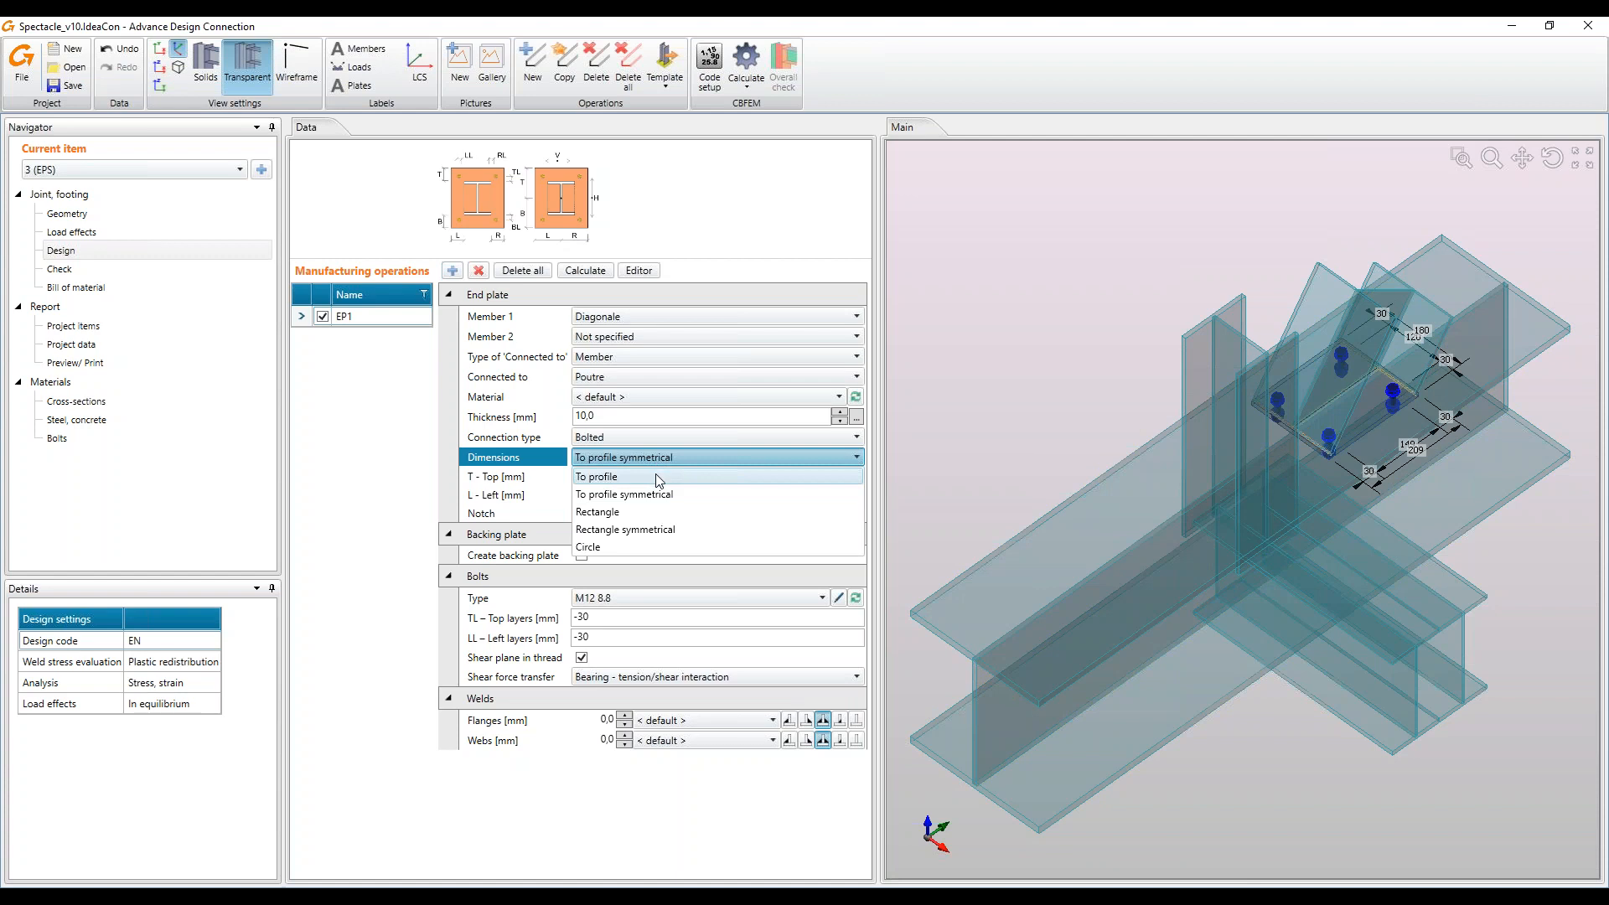
click(658, 477)
click(672, 477)
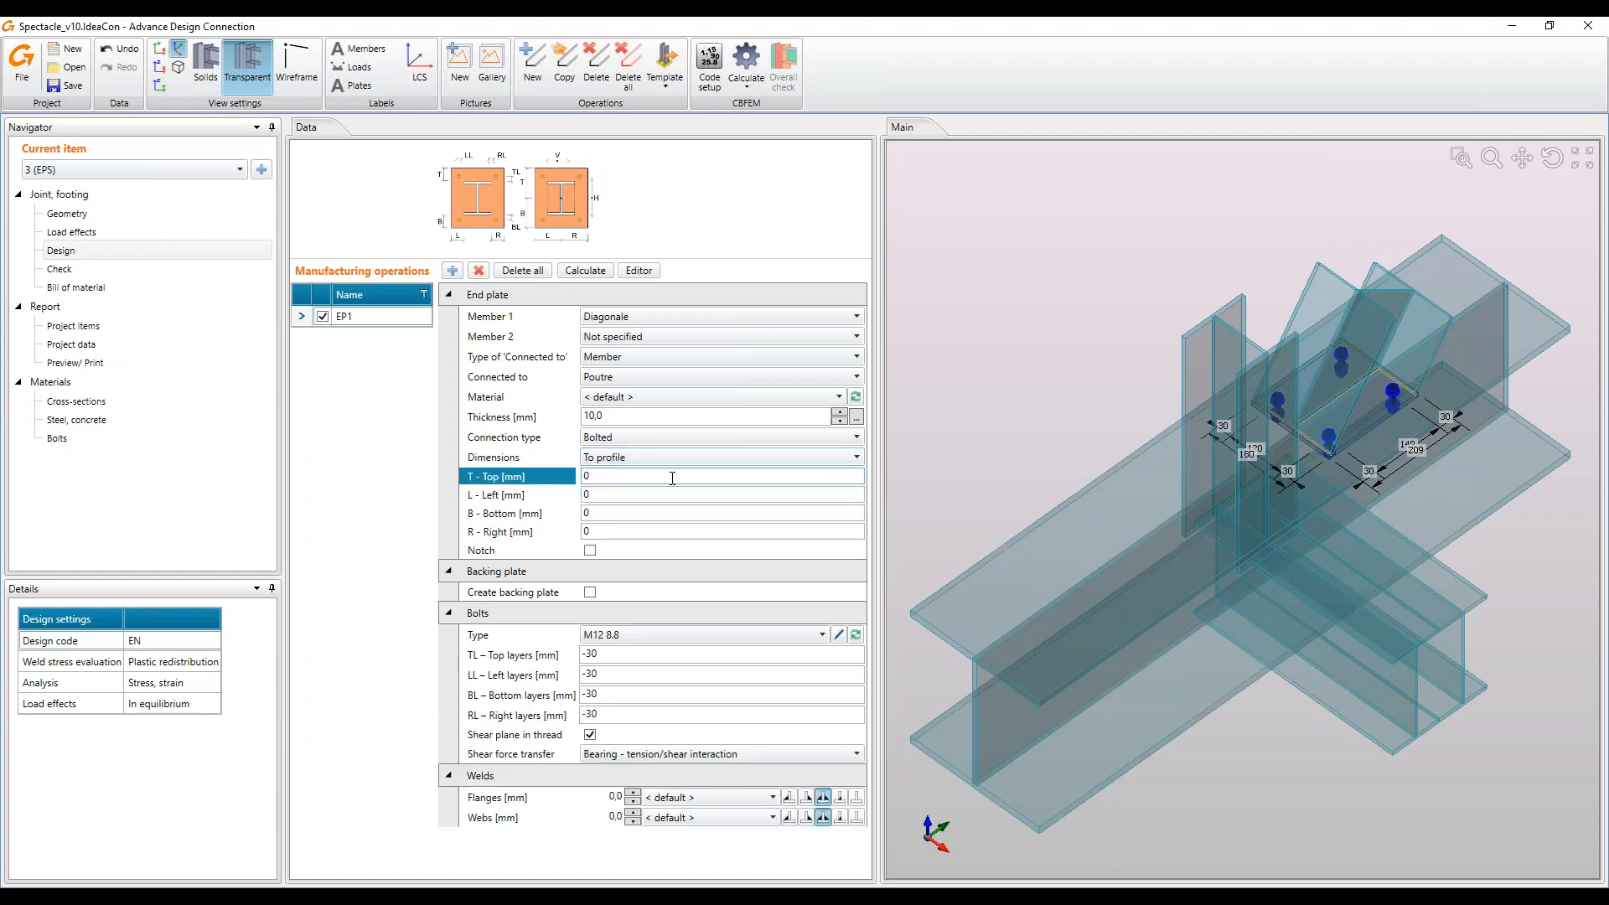
key(BackSpace)
text(220)
key(Tab)
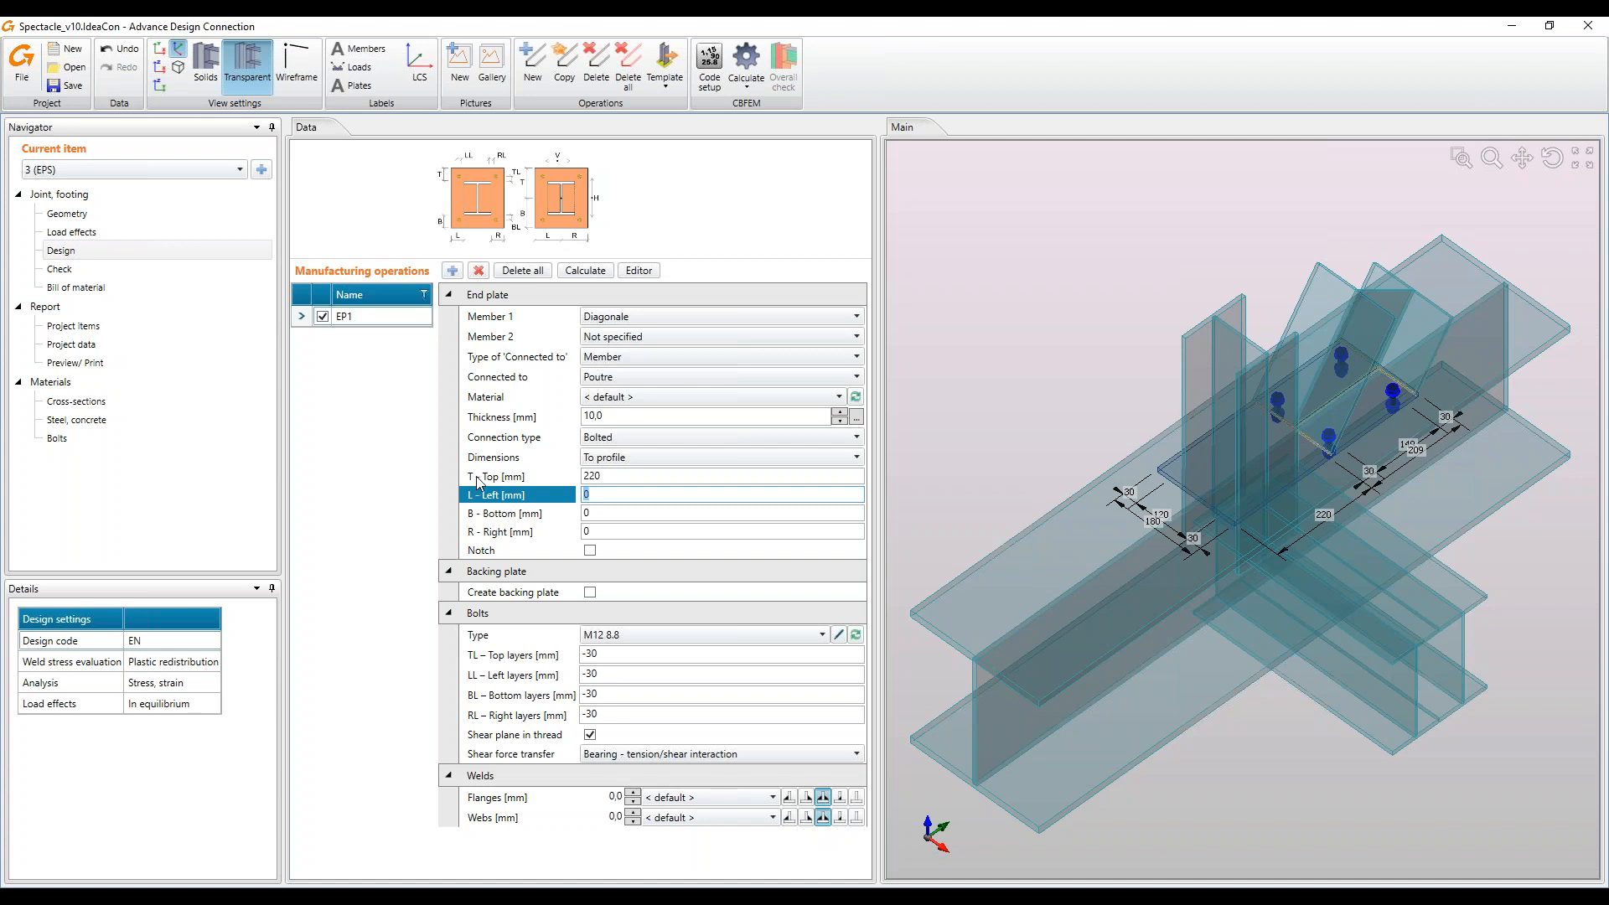
text(30)
key(Tab)
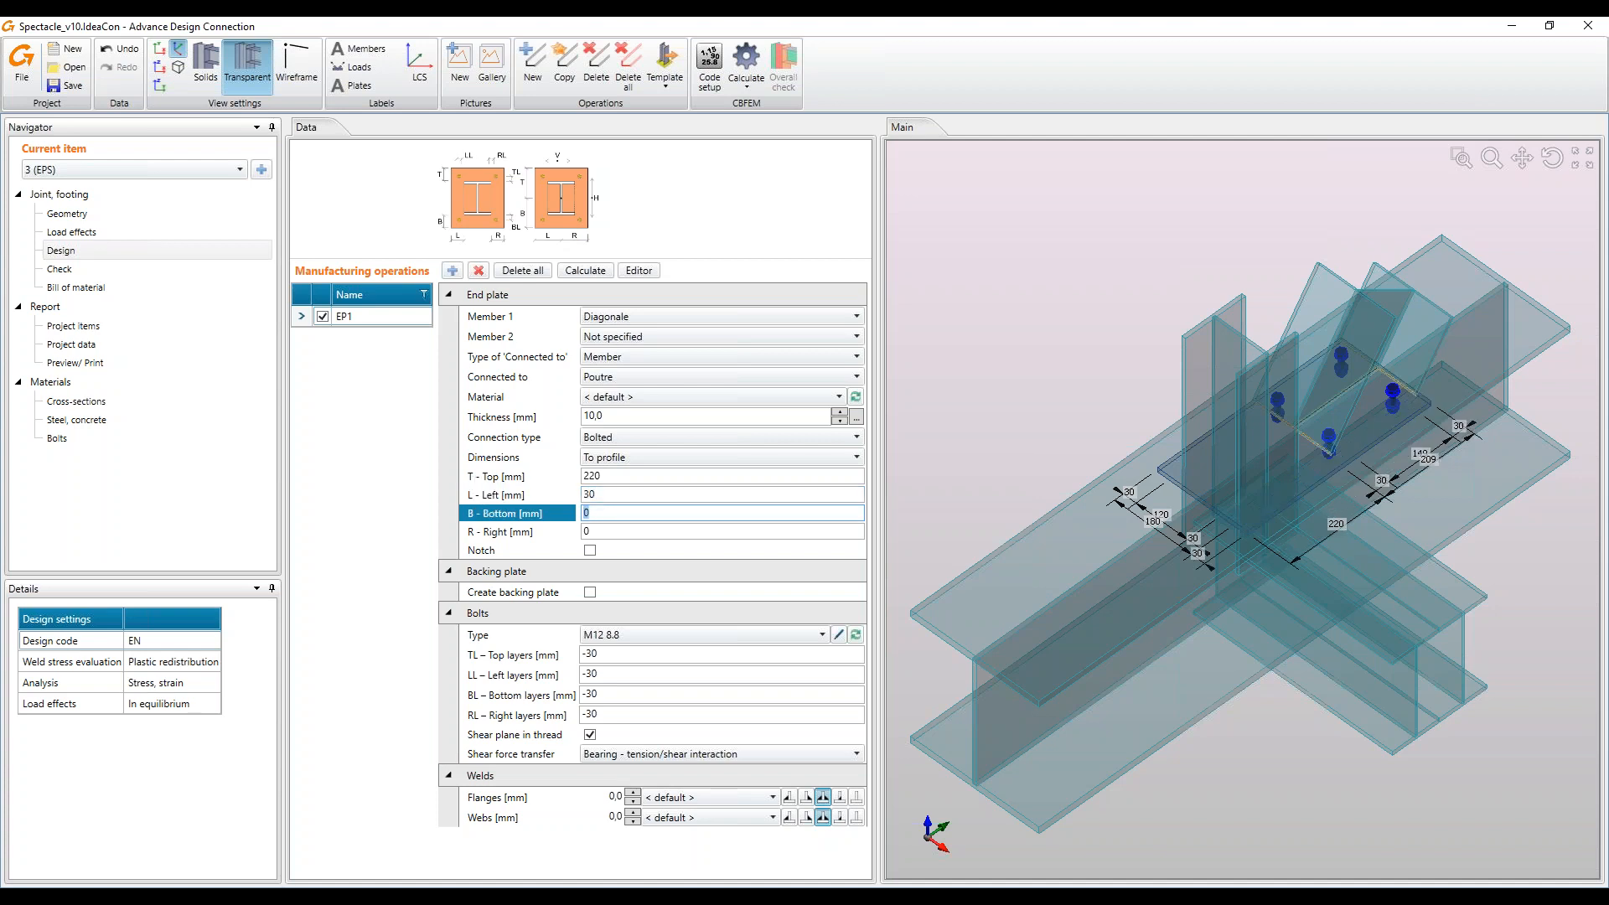
text(50)
key(Tab)
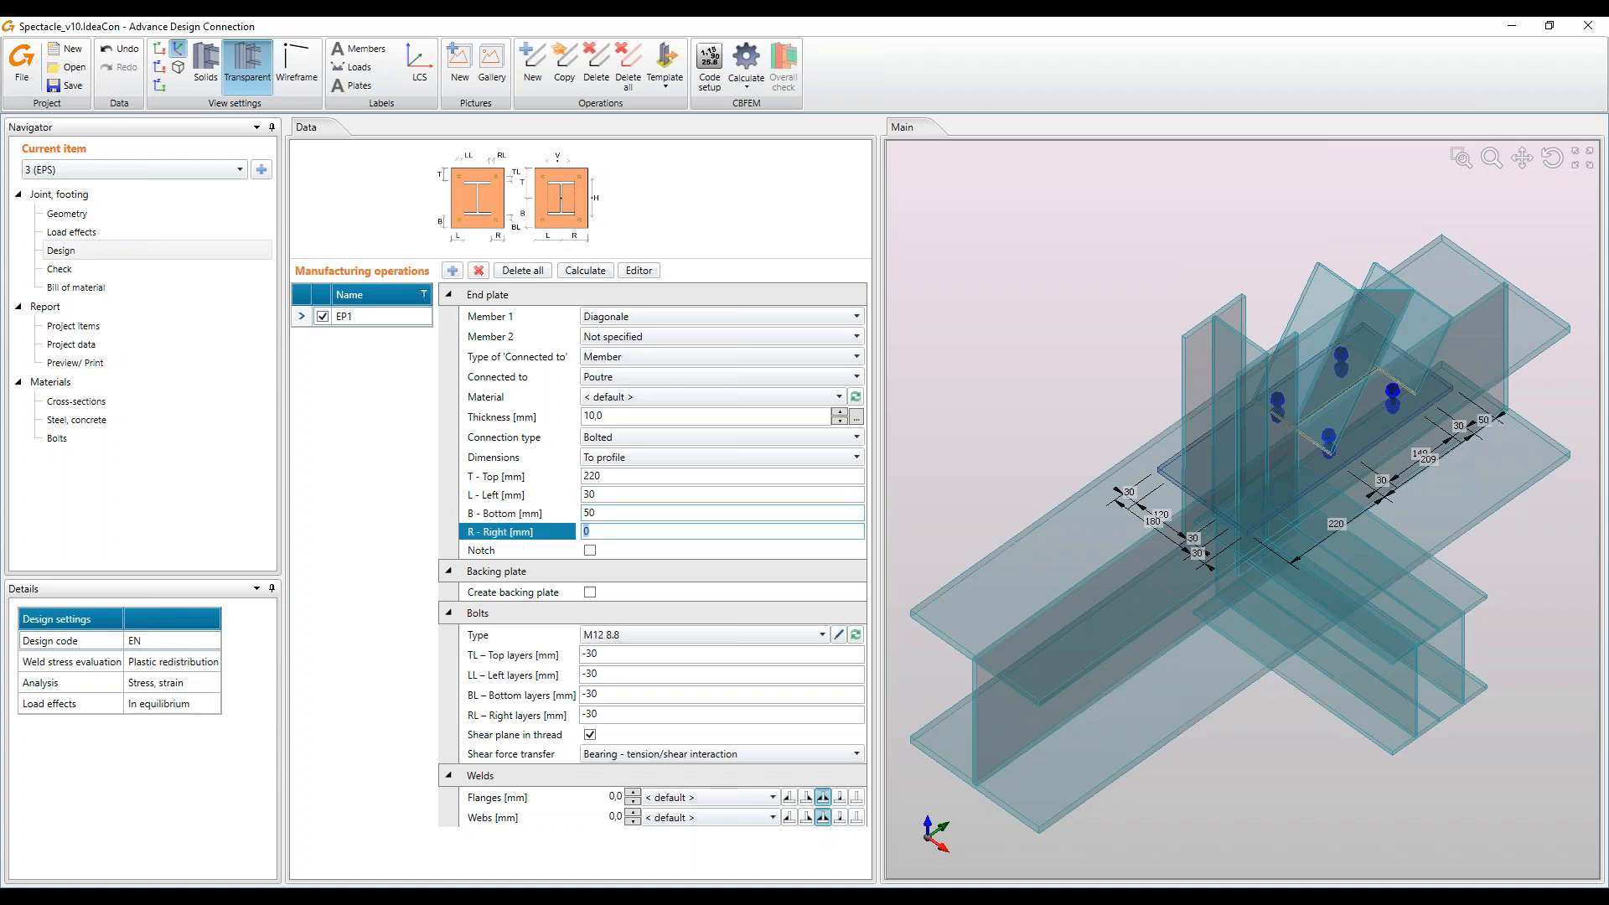
text(30)
key(Tab)
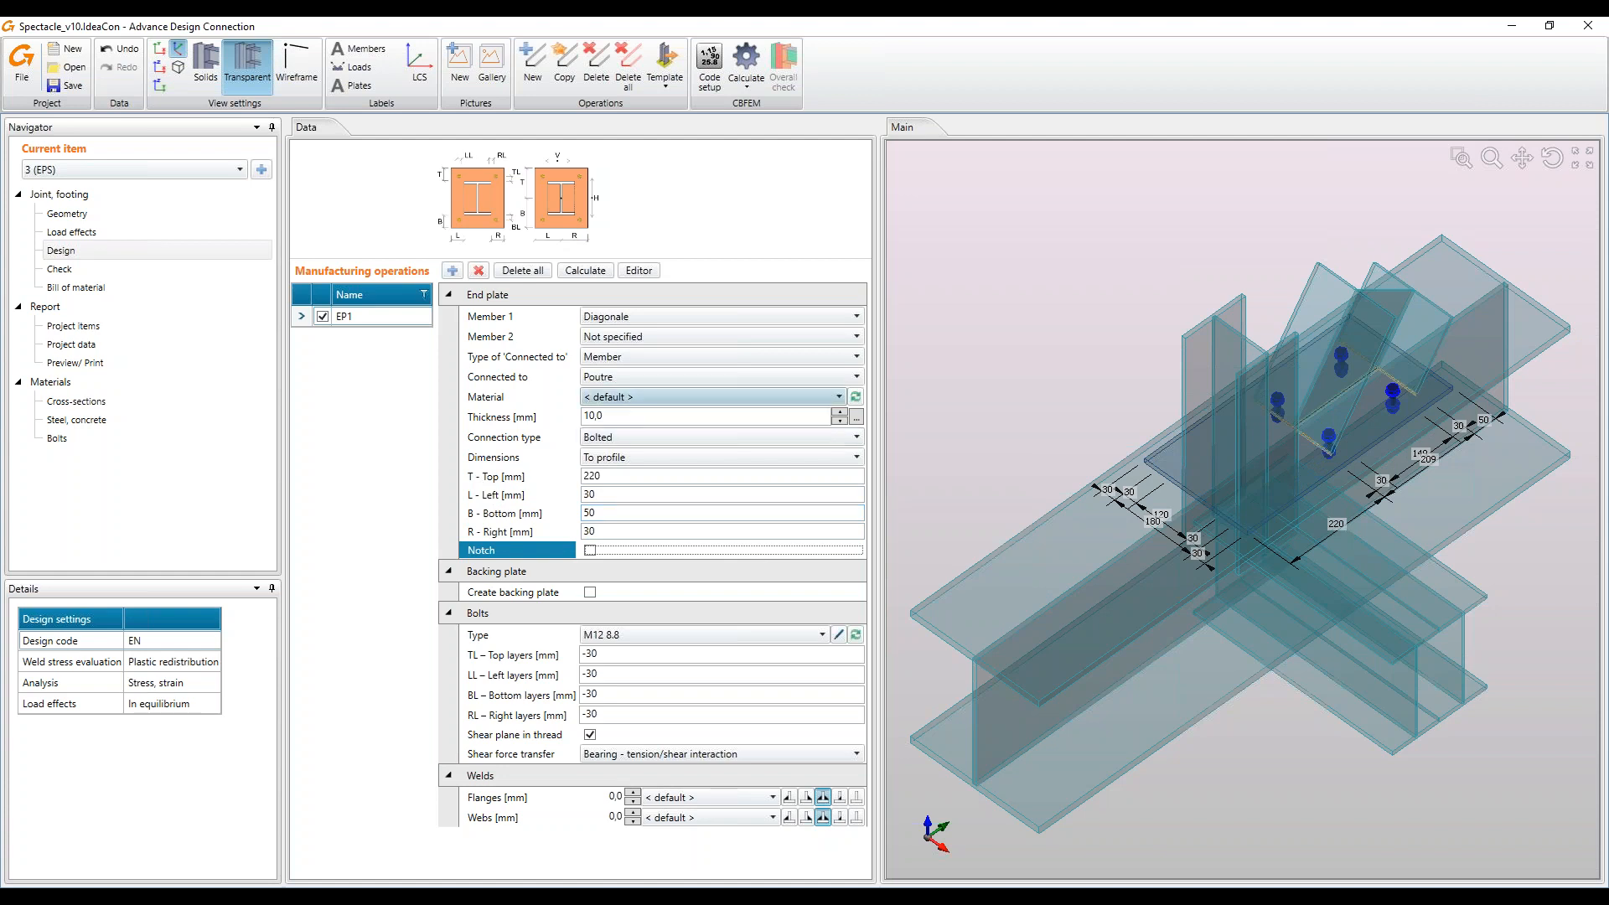
Set the end plate thickness to 12 mm and keep the connection type as Bolted
click(507, 419)
text(12)
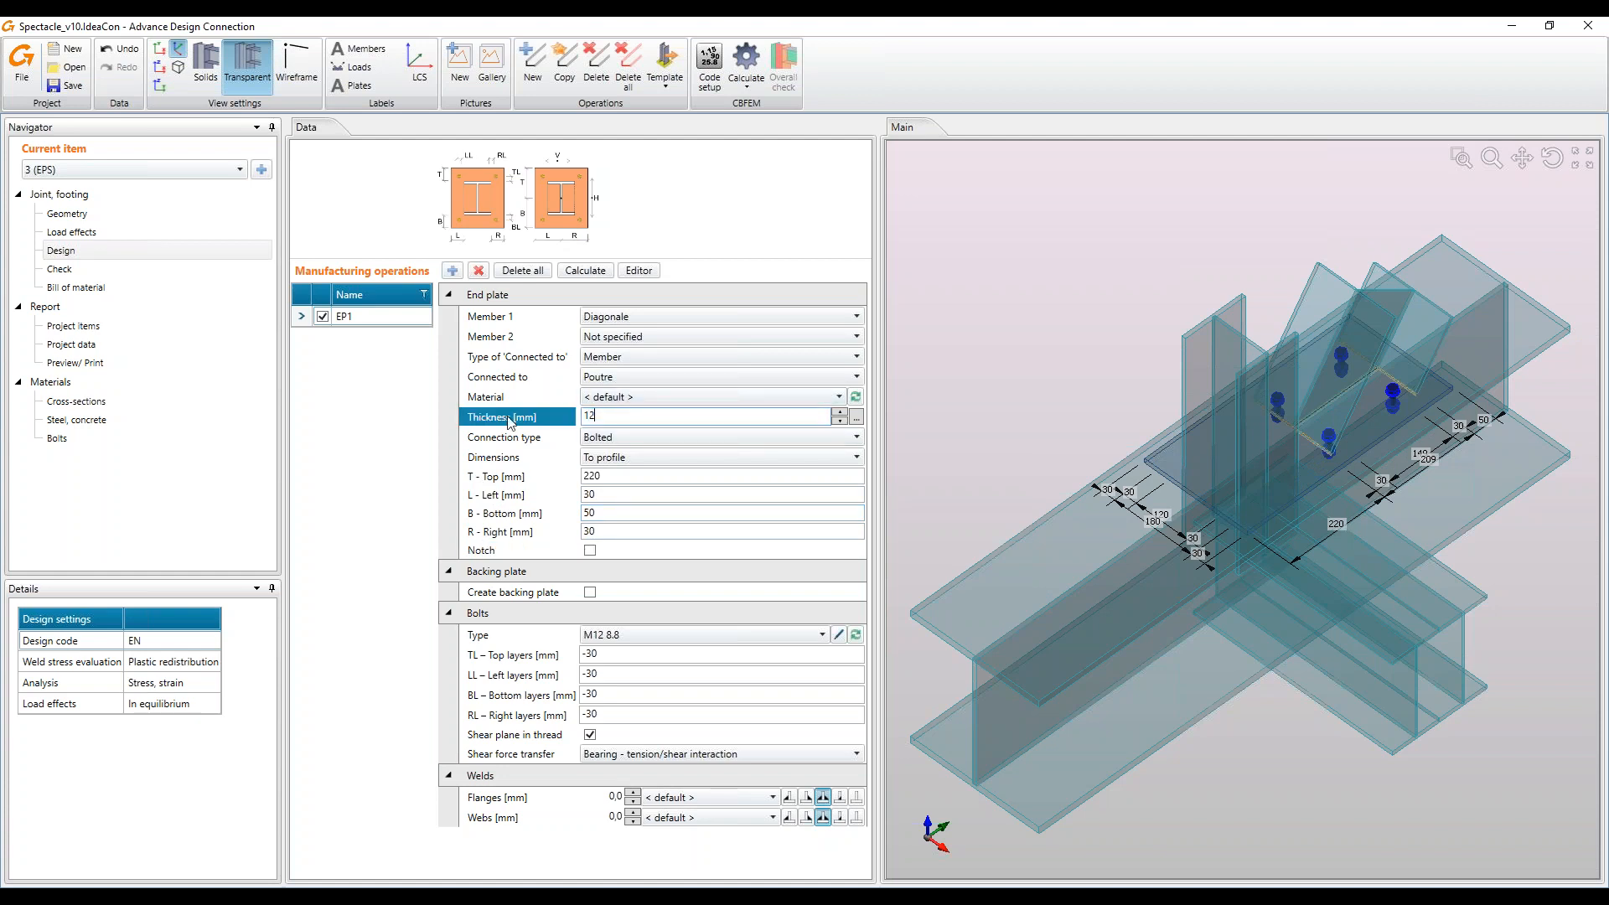
key(Tab)
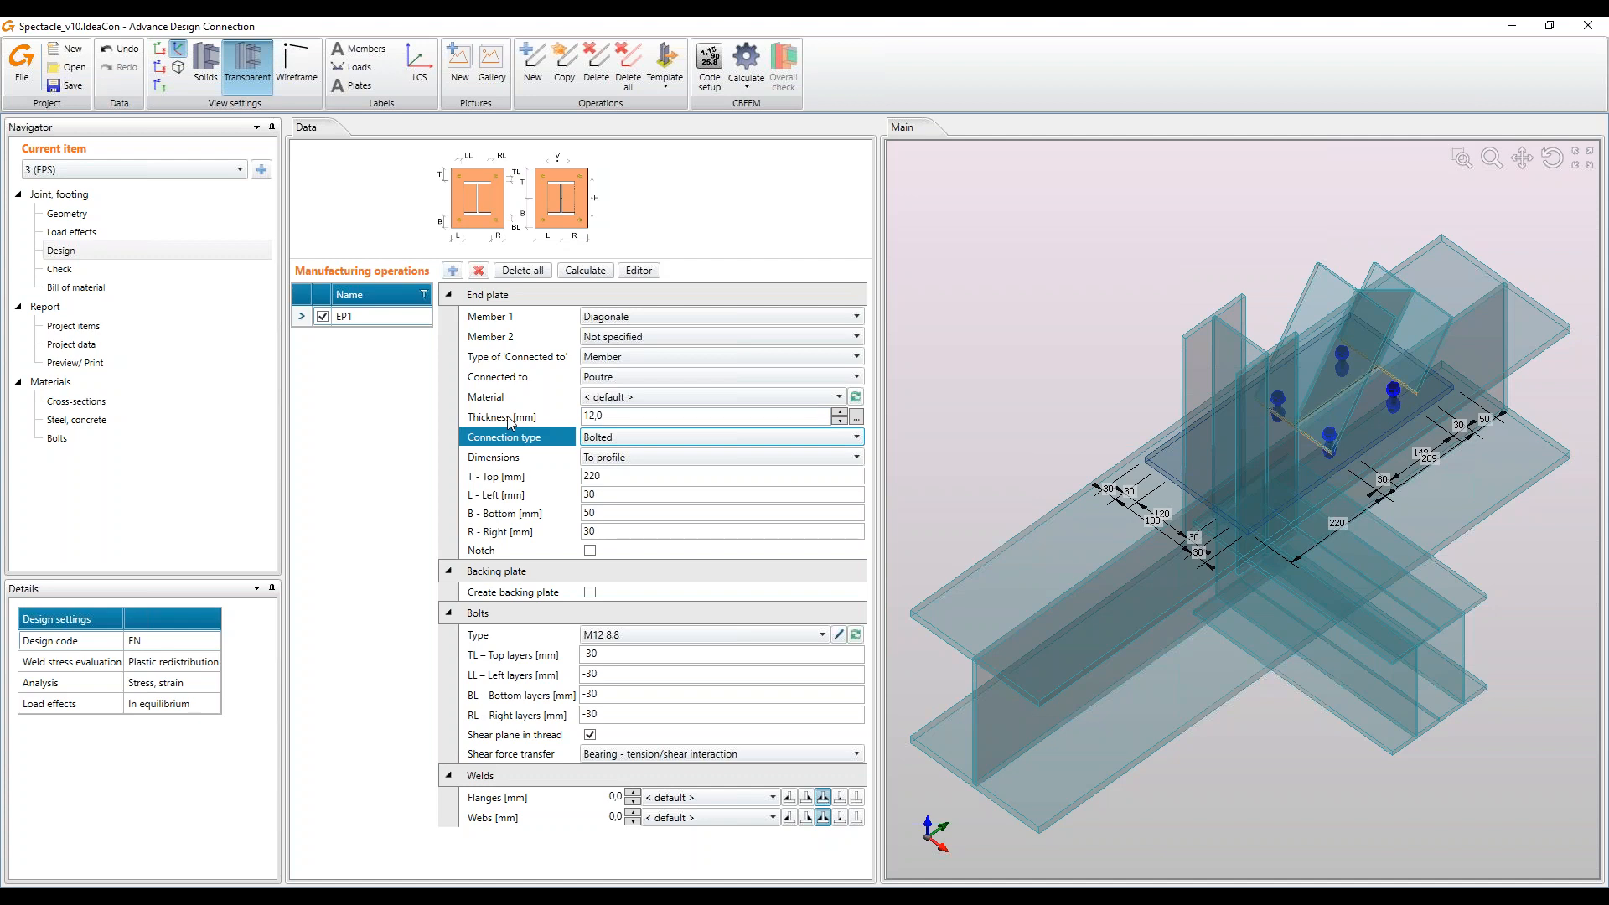
click(718, 437)
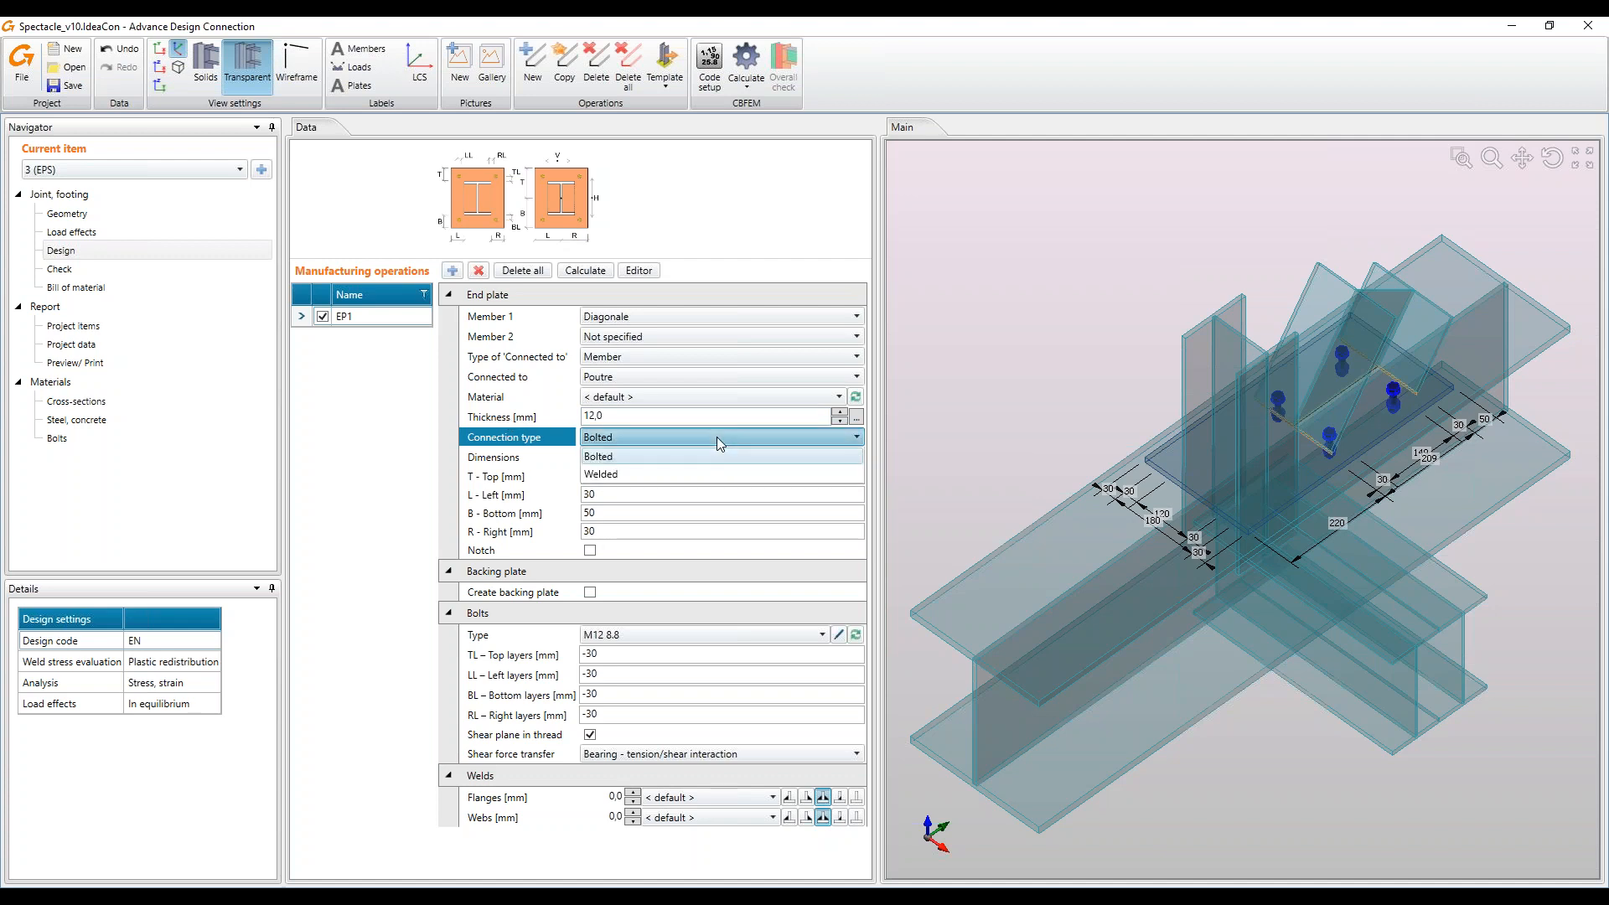
click(513, 455)
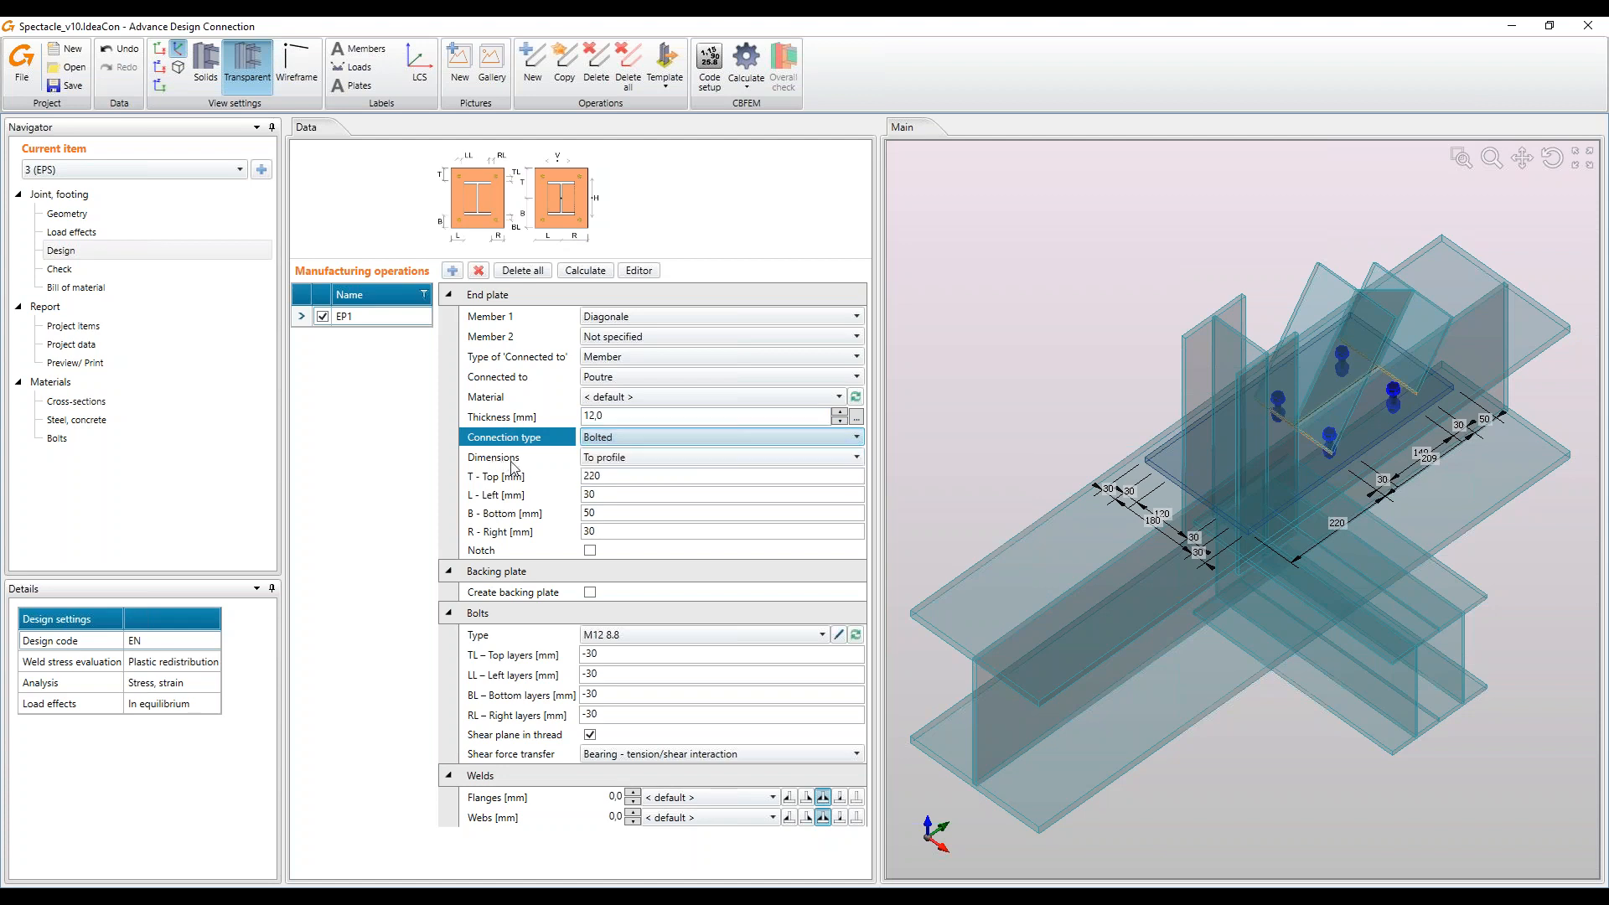
Set the top bolt layers of the end plate to 40 160
click(625, 654)
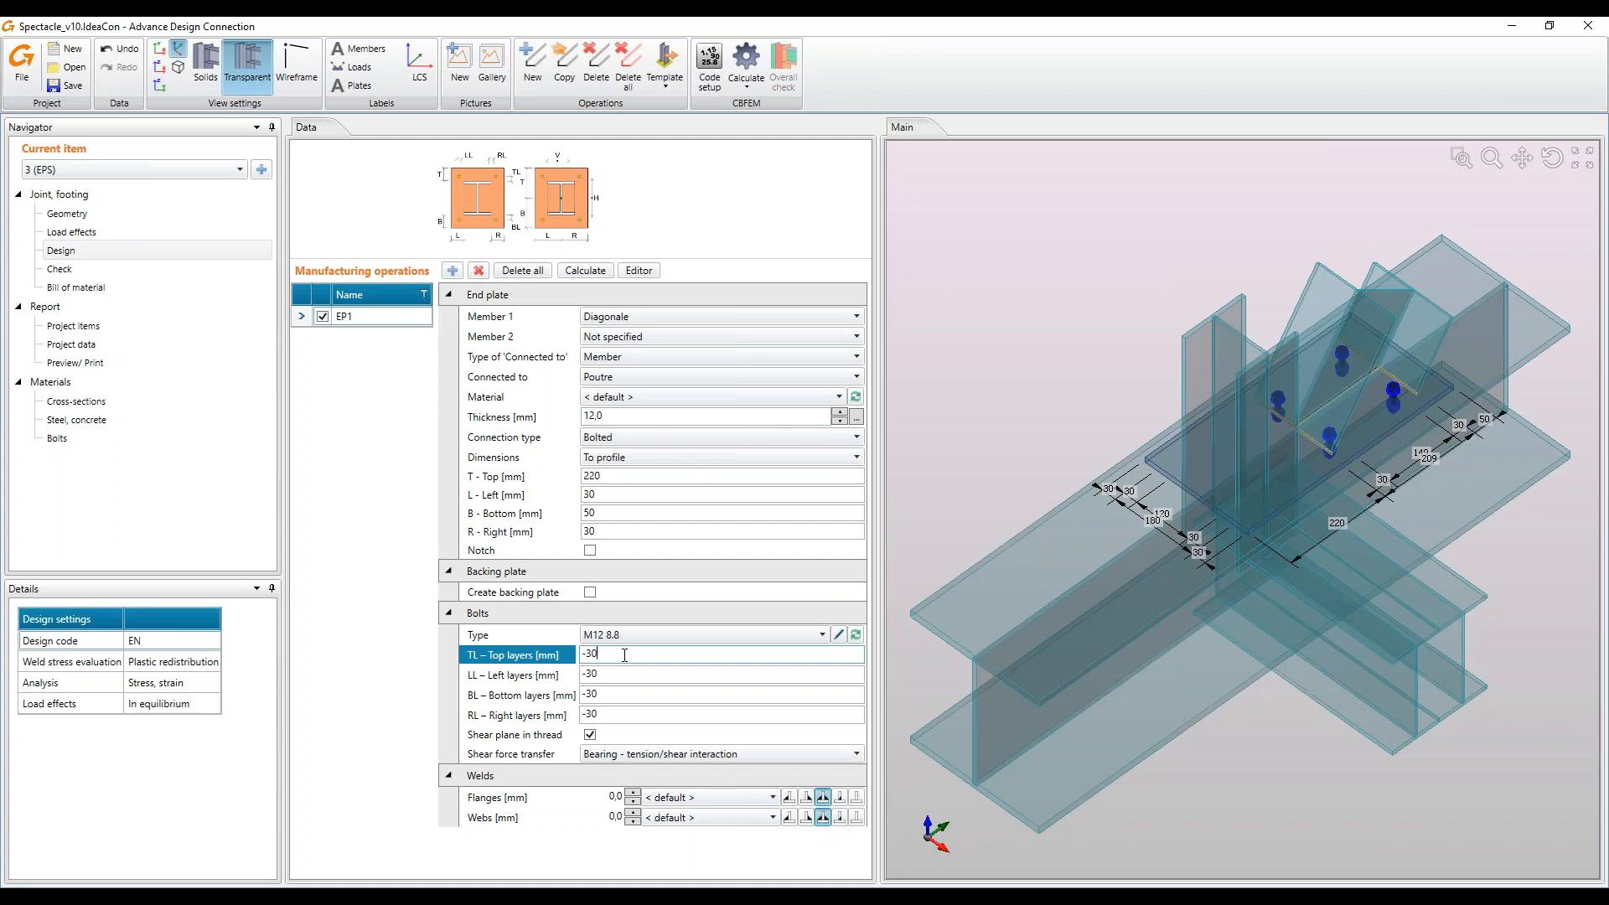
key(BackSpace)
key(BackSpace)
text(40 160)
key(Tab)
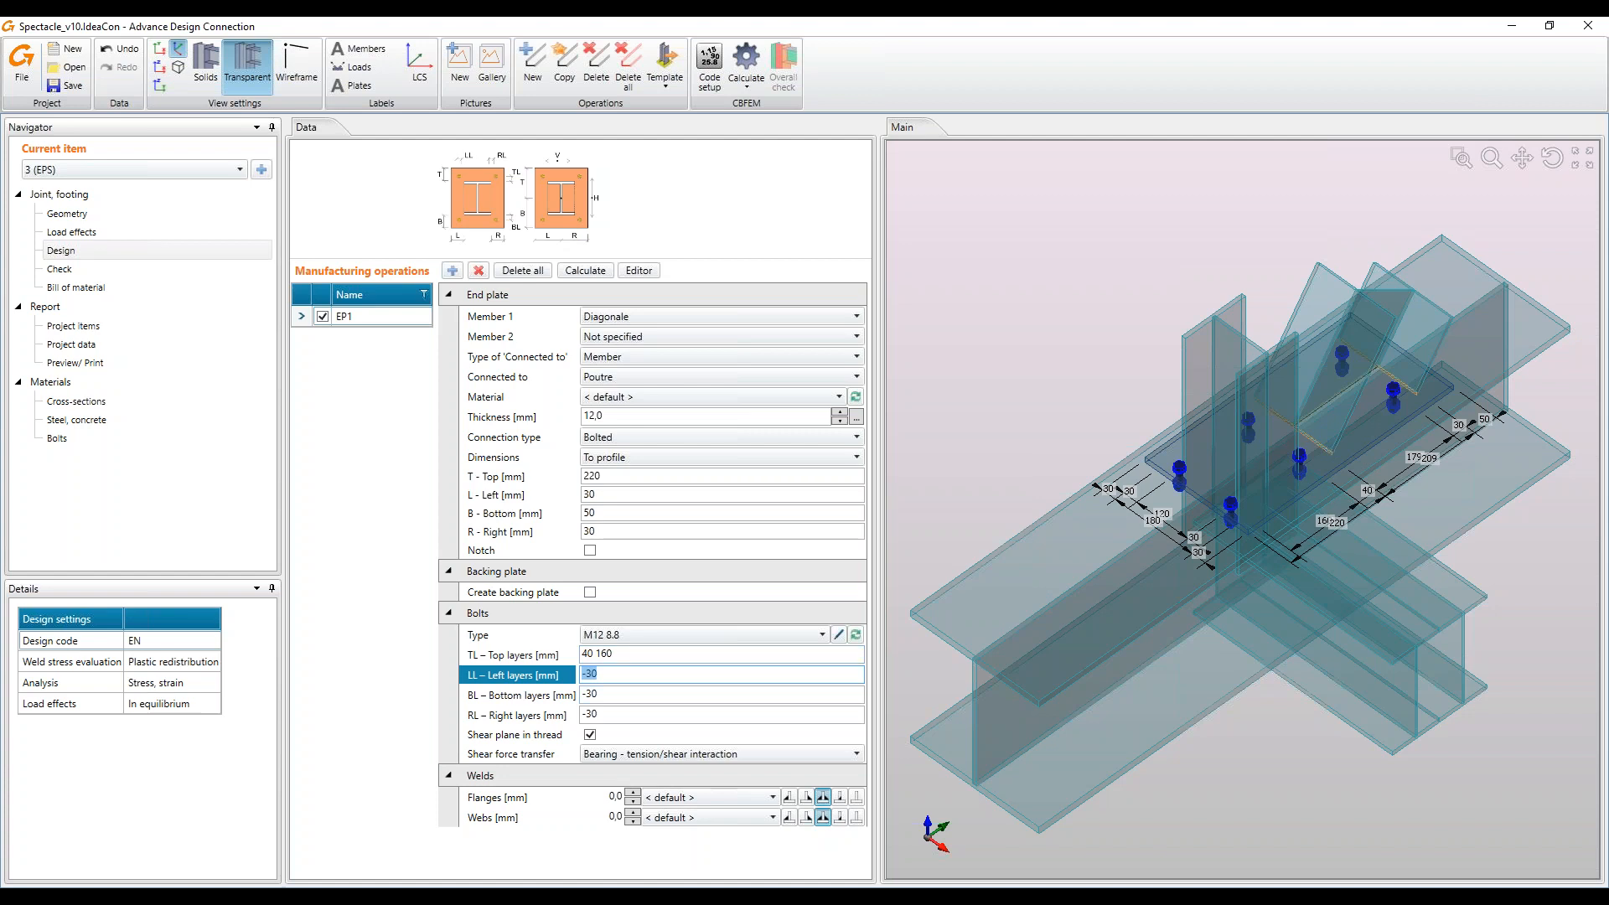
Set the end plate's left and right bolt layers to 15 mm each
text(15)
key(Tab)
click(630, 716)
drag(630, 716, 532, 706)
text(15)
key(Tab)
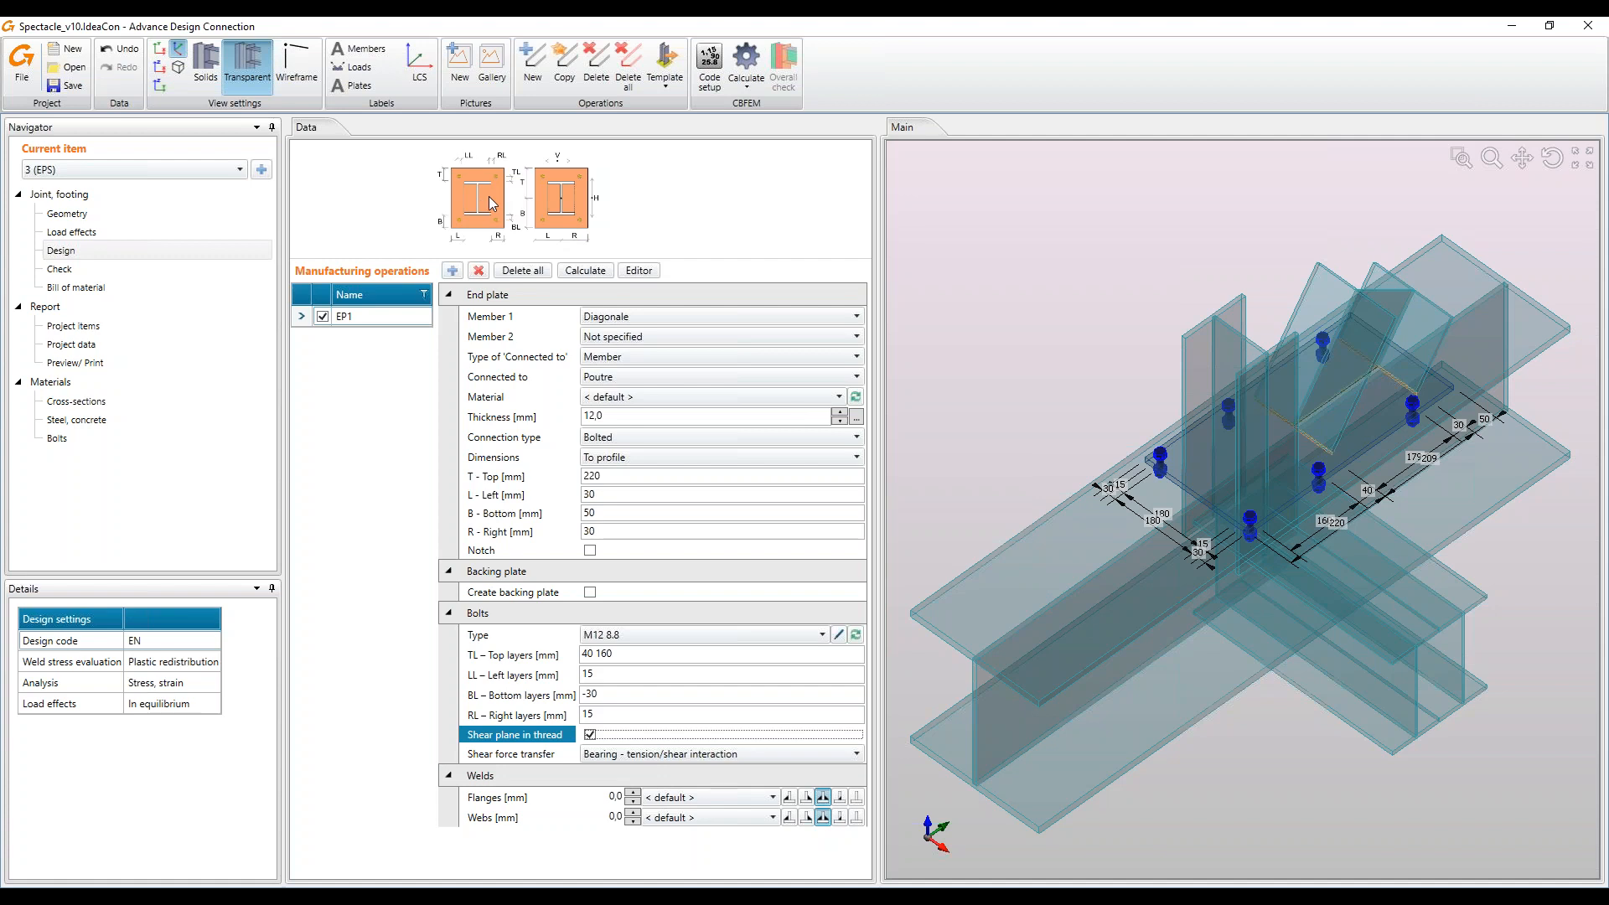
Extend the top bolt layers with two more rows so the entry reads 40 160; -30 -70
click(696, 657)
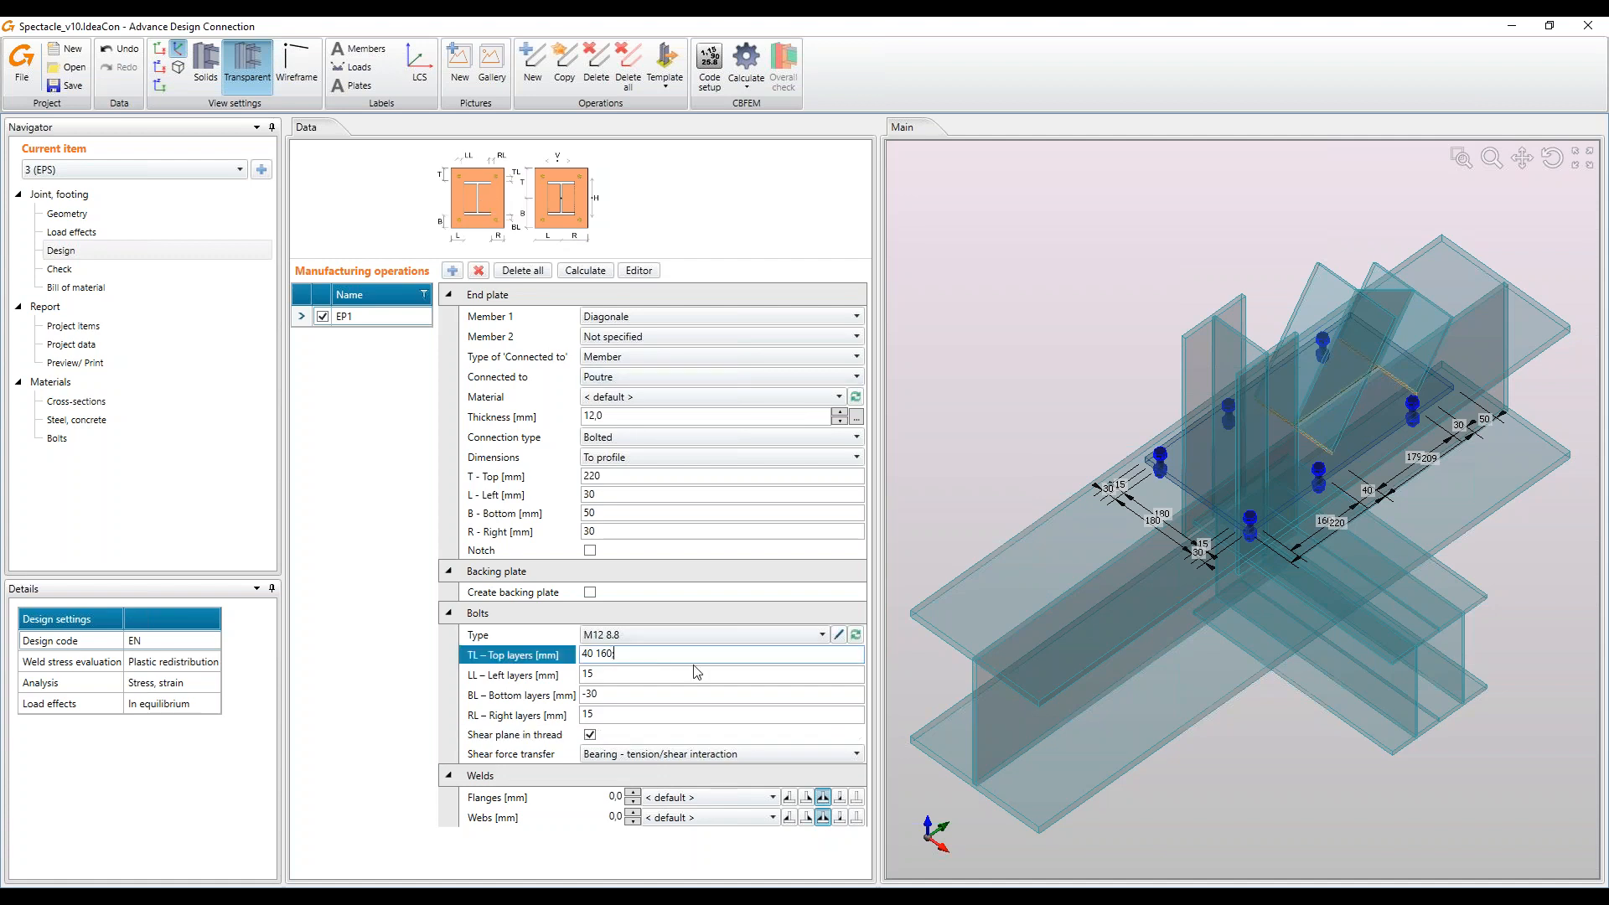
text(; -30 -70)
key(Tab)
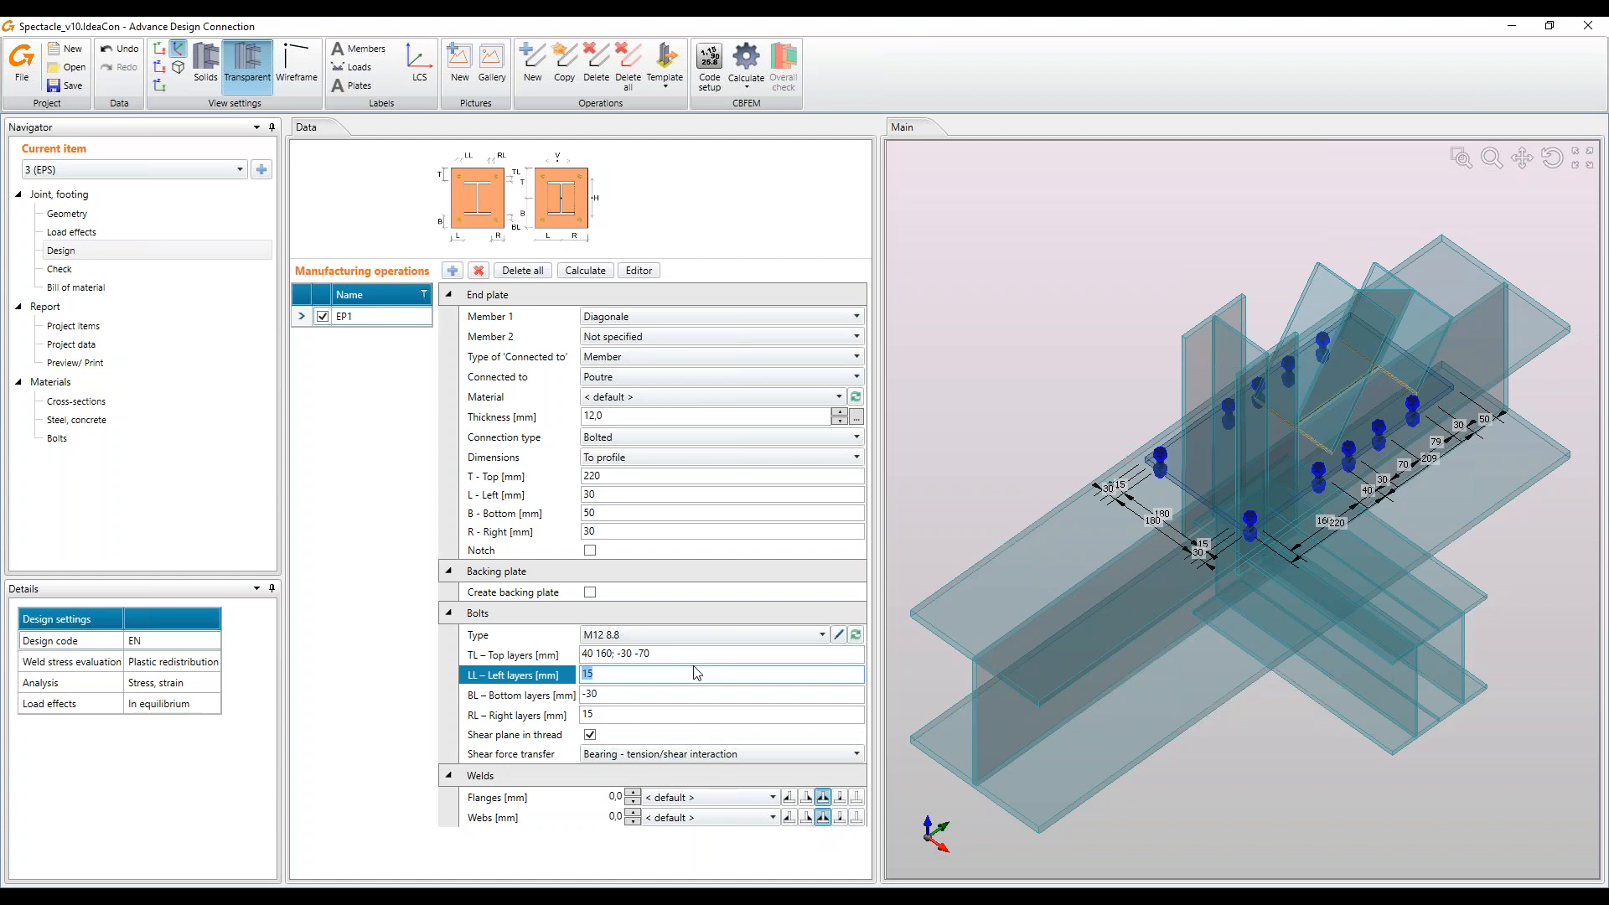
Set the bottom bolt layers of the end plate to -35; 30
key(Tab)
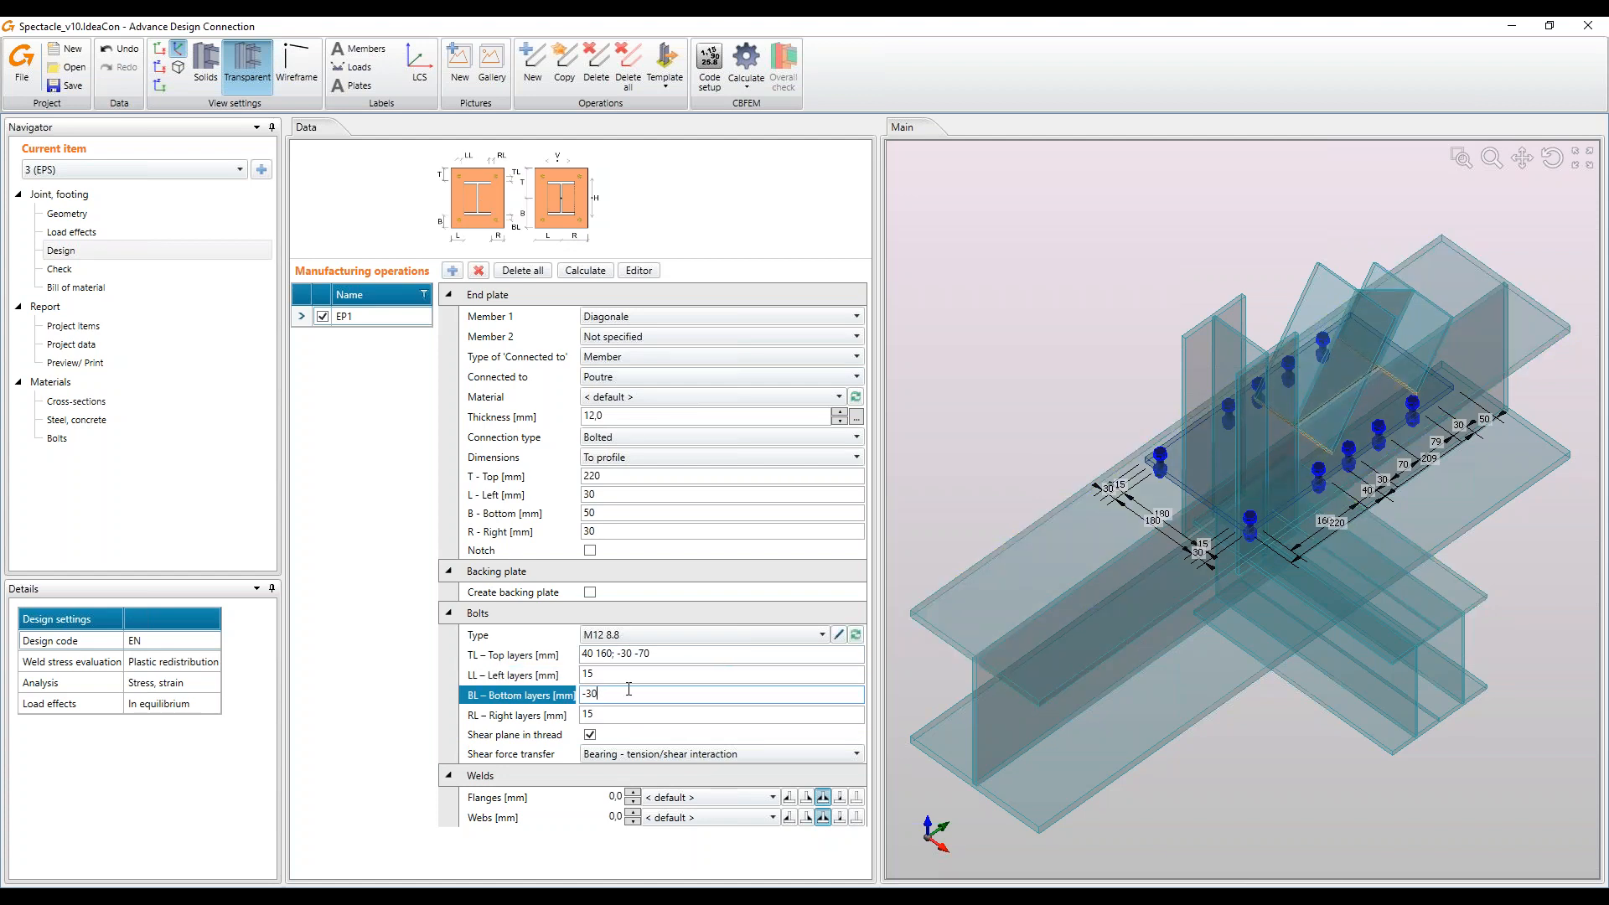
scroll(1358, 436, up, 8)
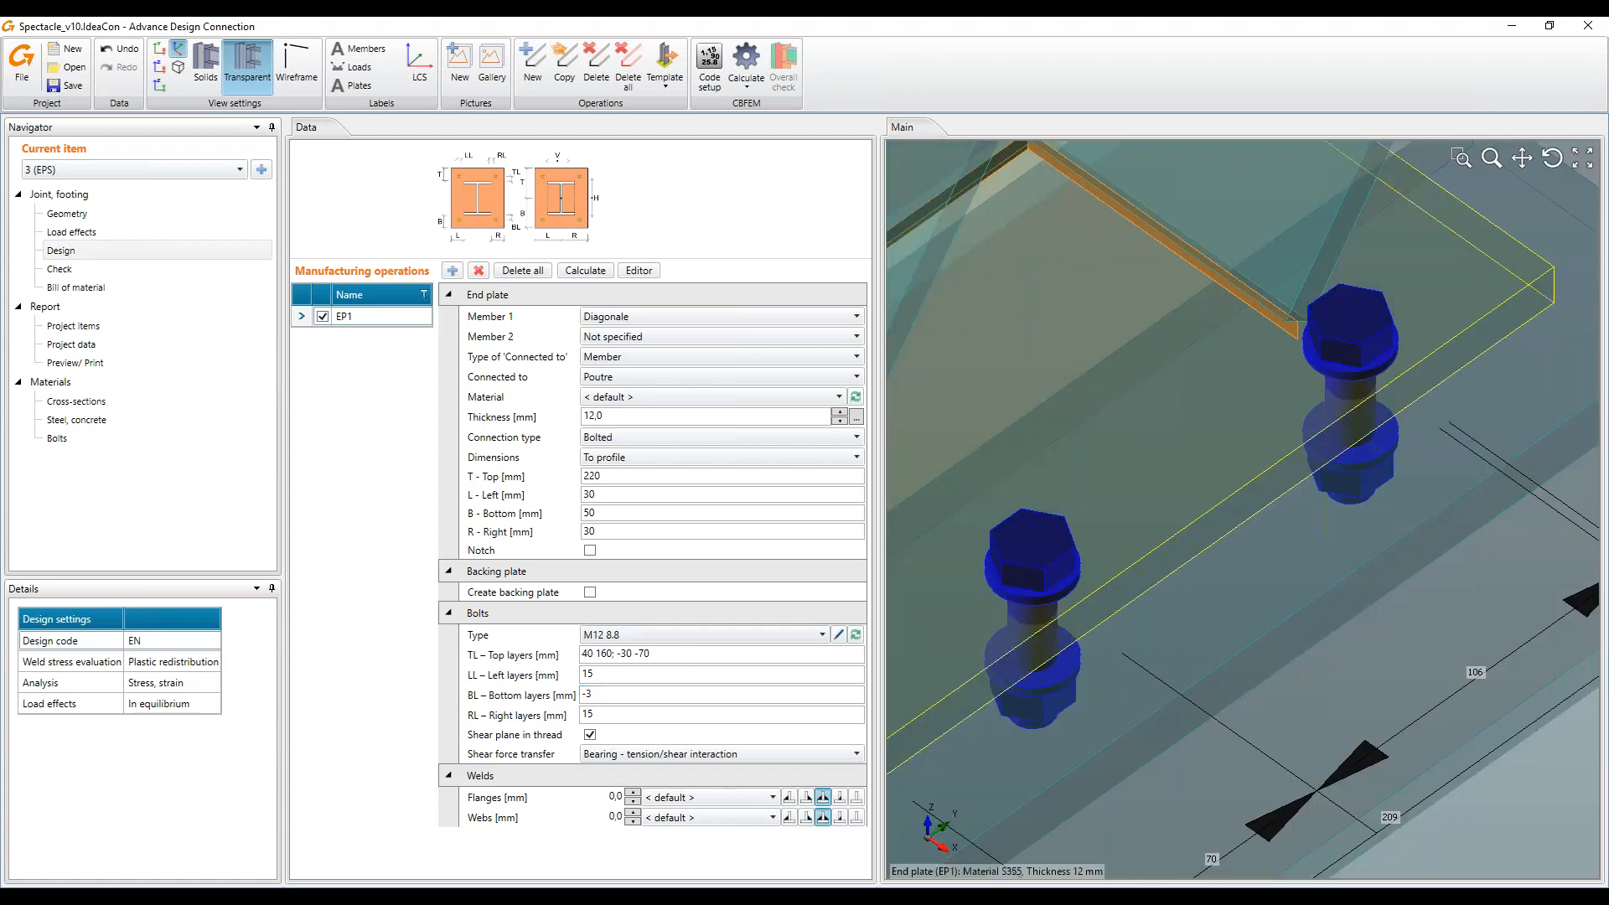
click(622, 693)
text(5)
key(Tab)
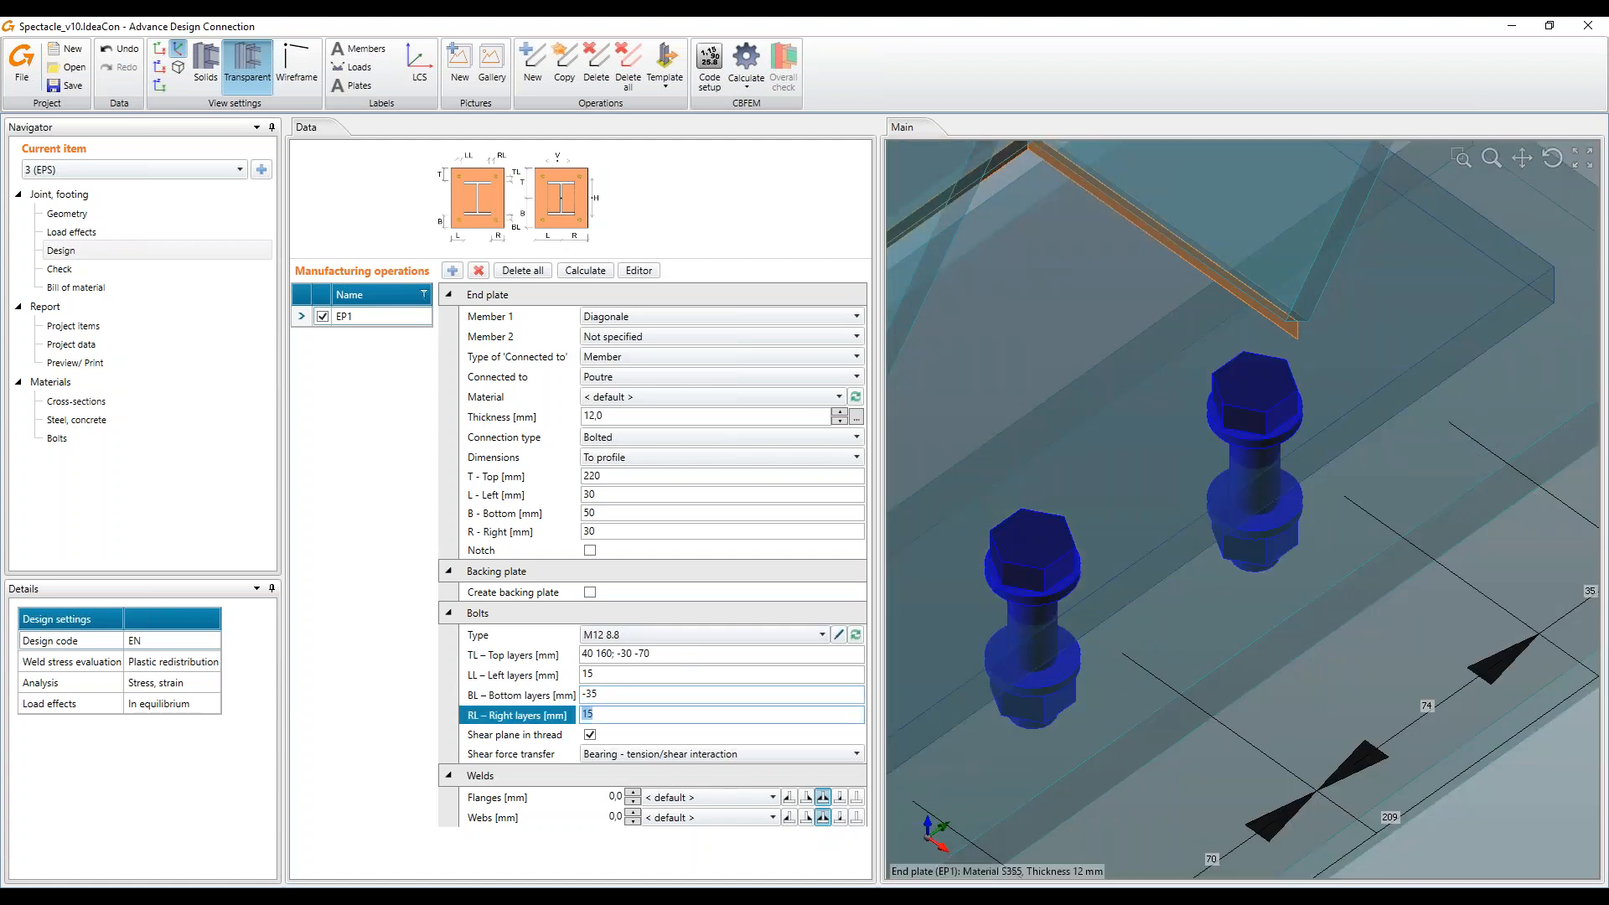
click(659, 689)
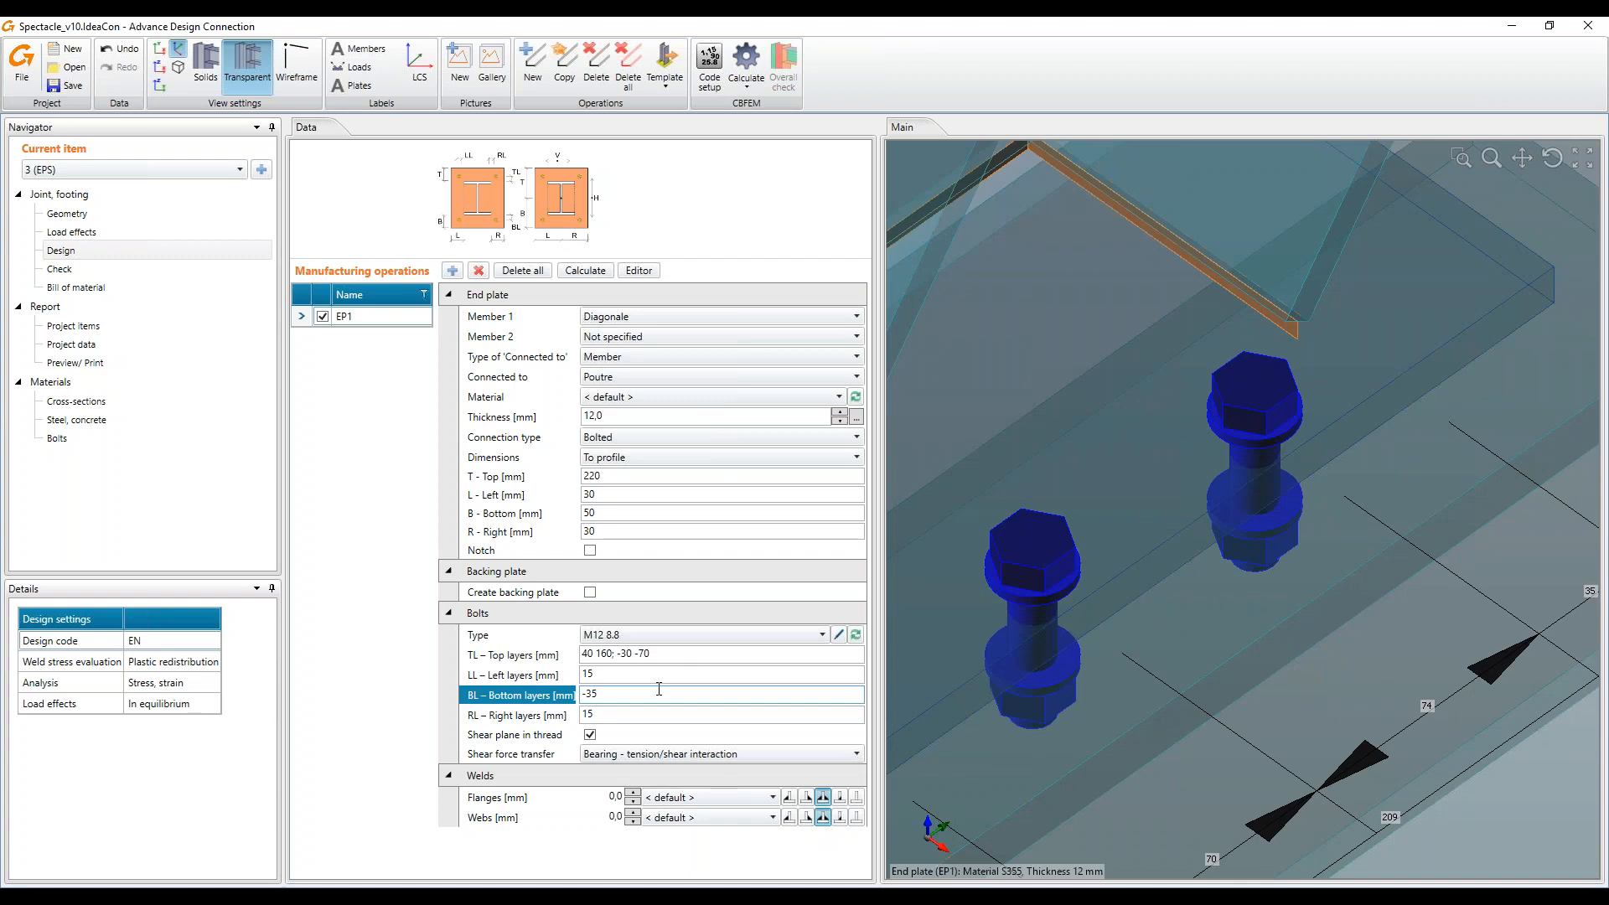
text(; 30)
key(Tab)
scroll(1437, 388, down, 6)
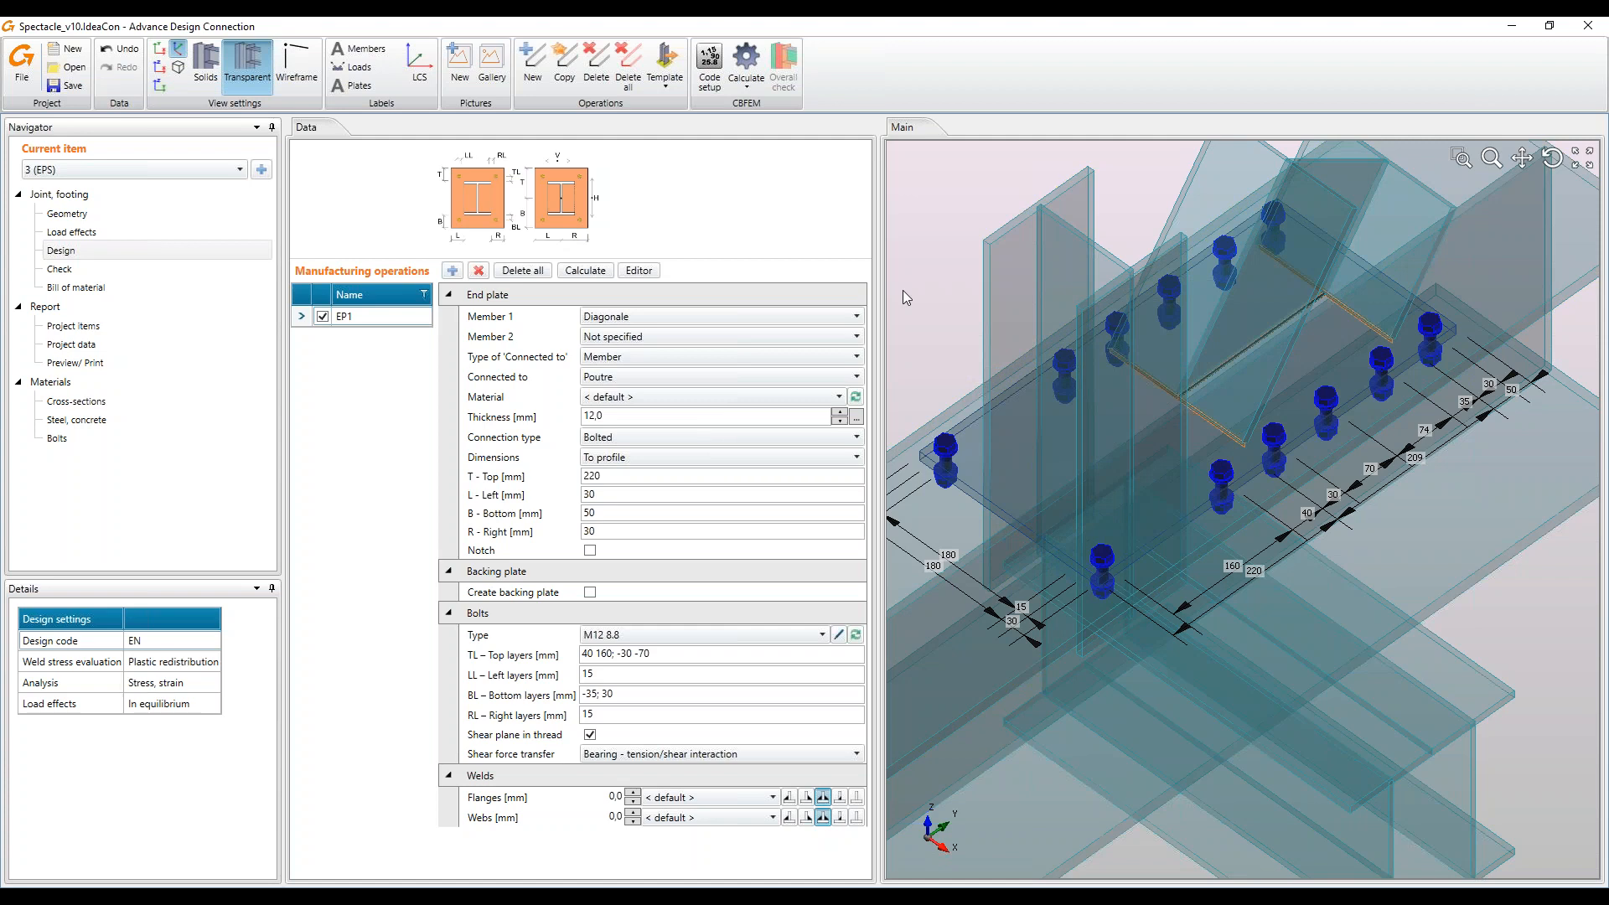
Add a cut operation that trims member Montant with type Plate, using end plate EP1 as the cutting object
click(451, 271)
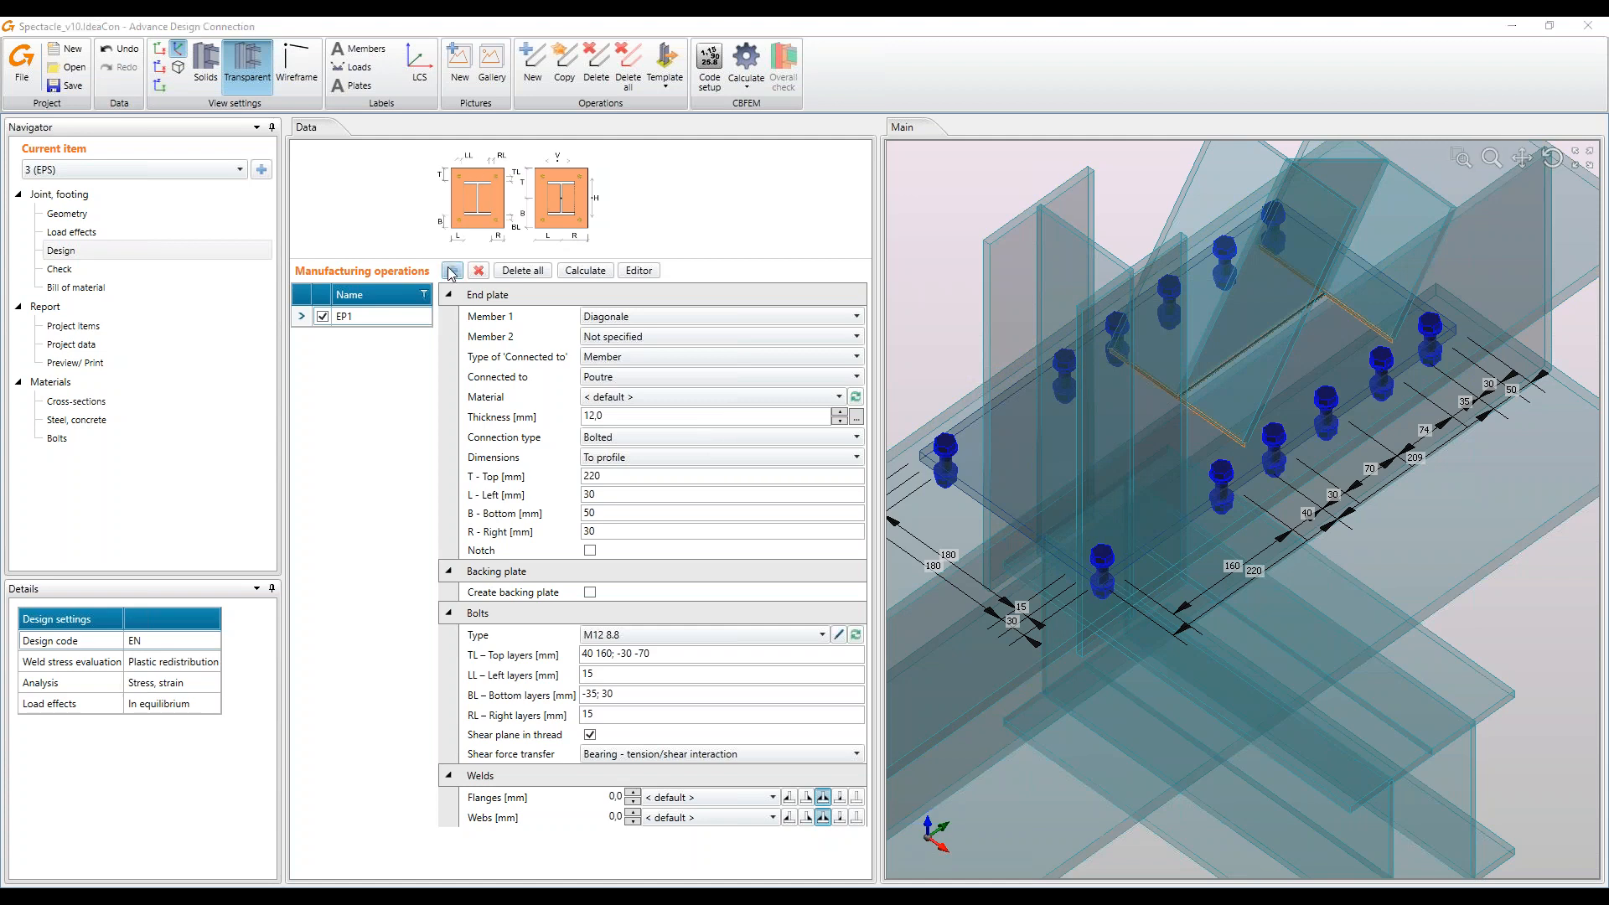
double_click(570, 248)
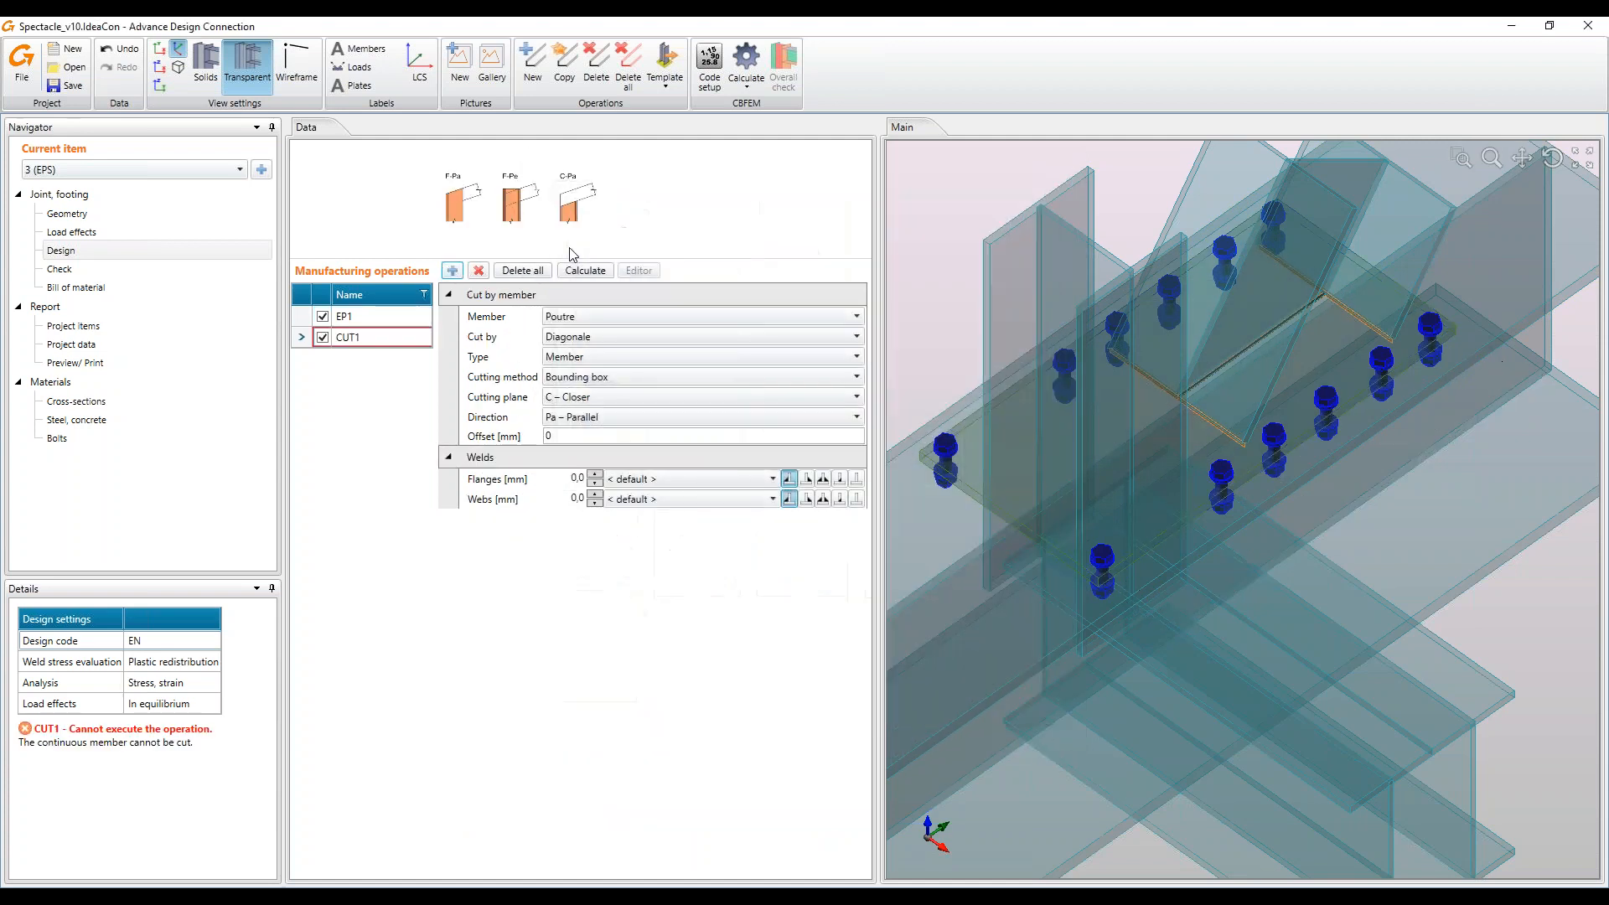
click(600, 316)
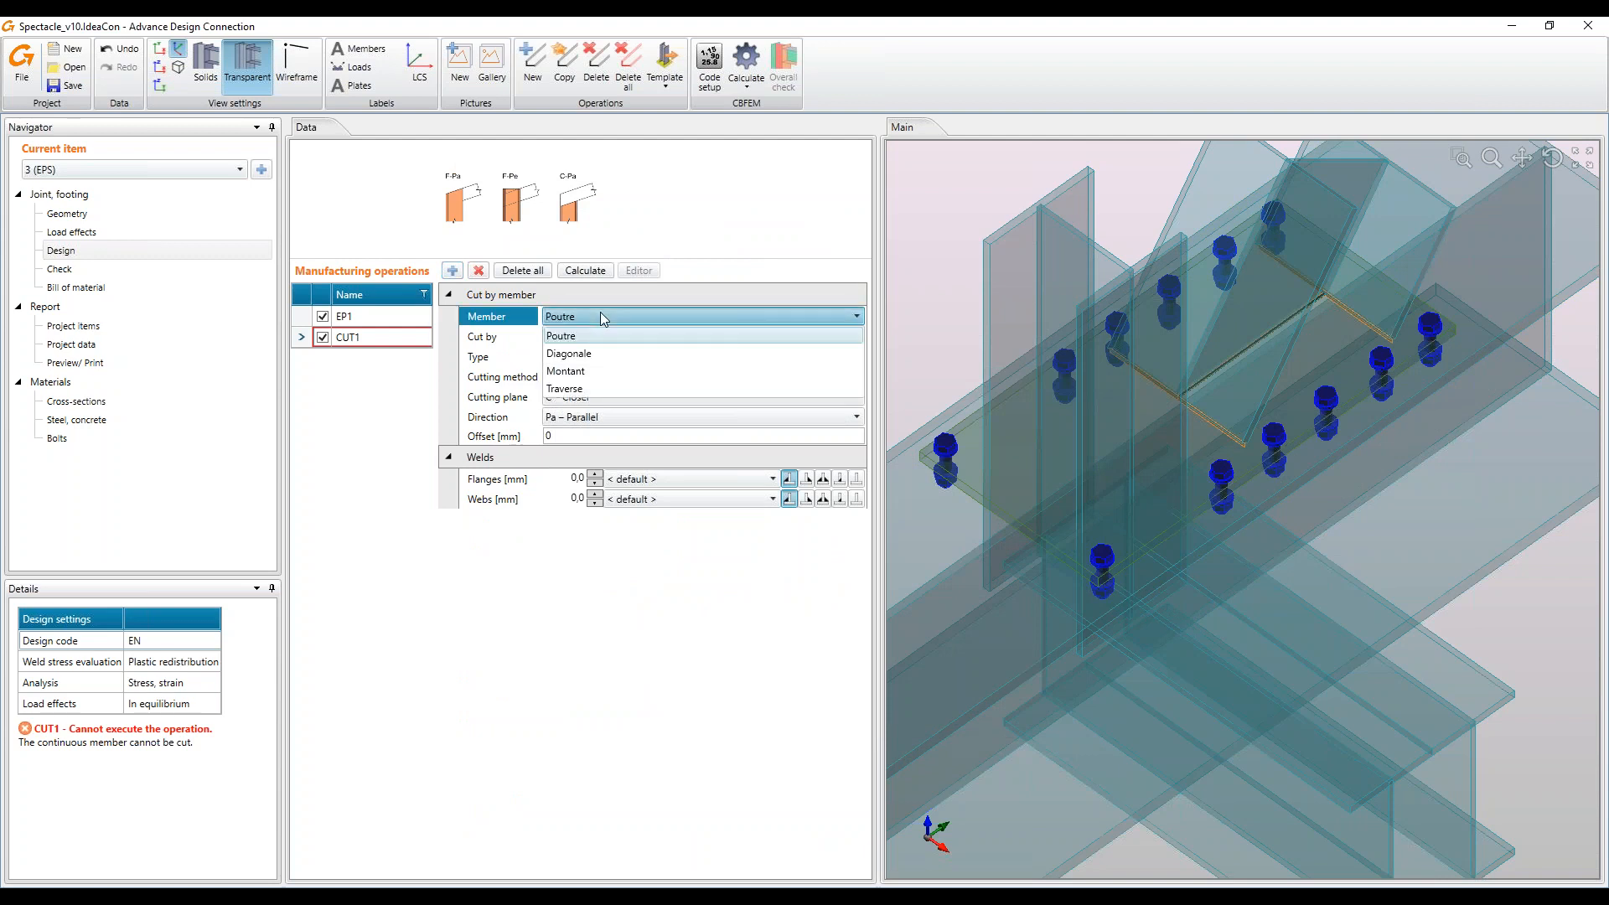
click(593, 372)
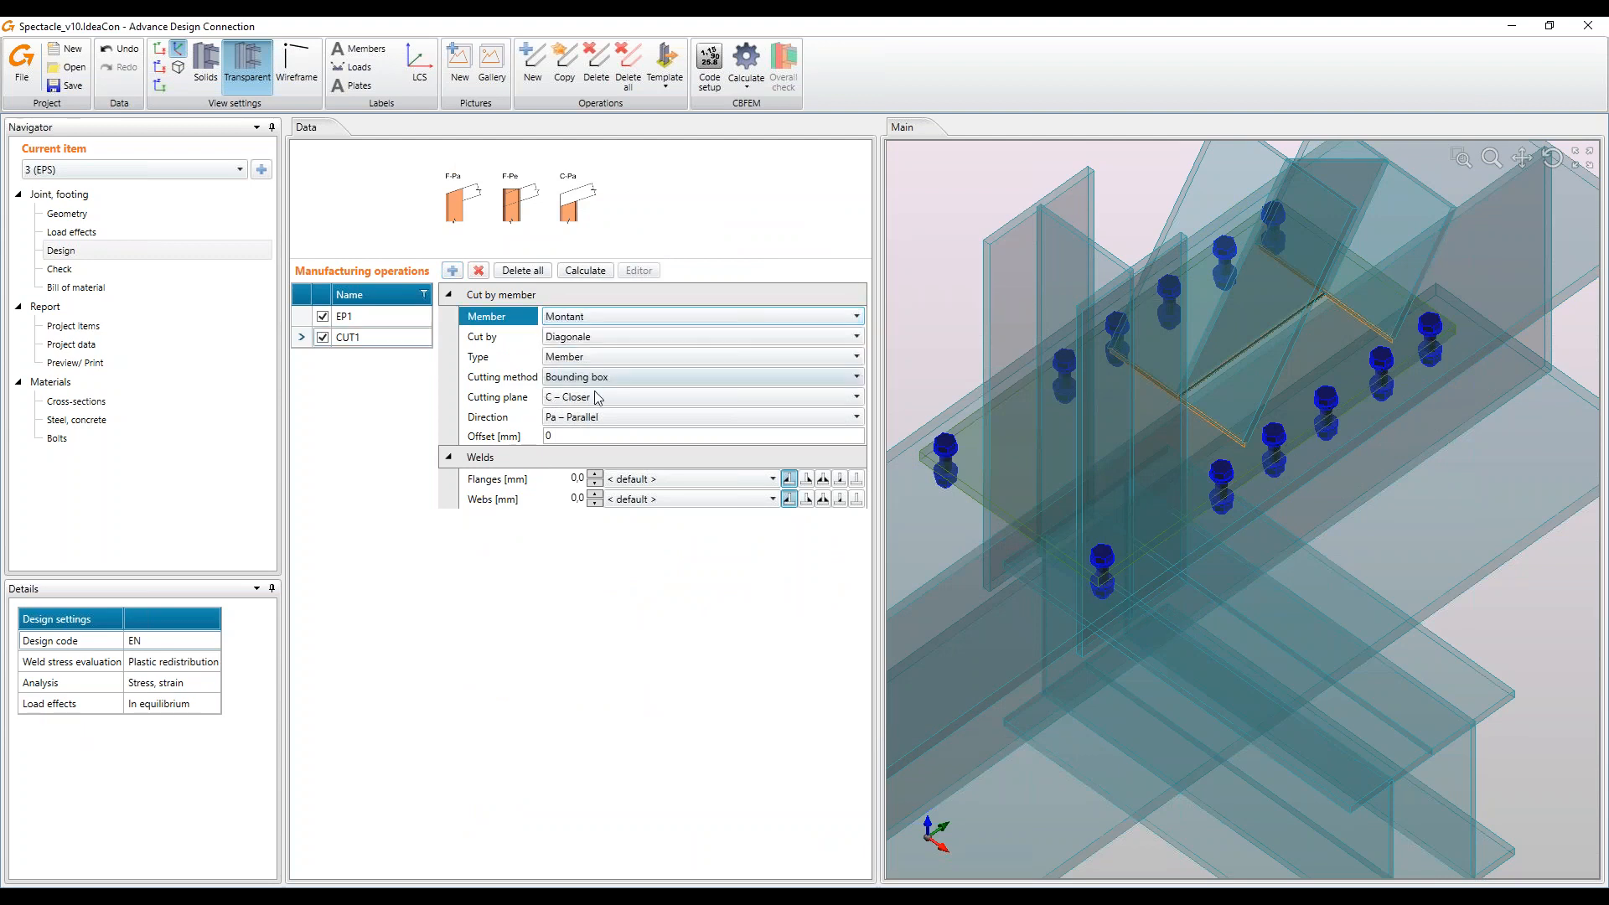
click(605, 353)
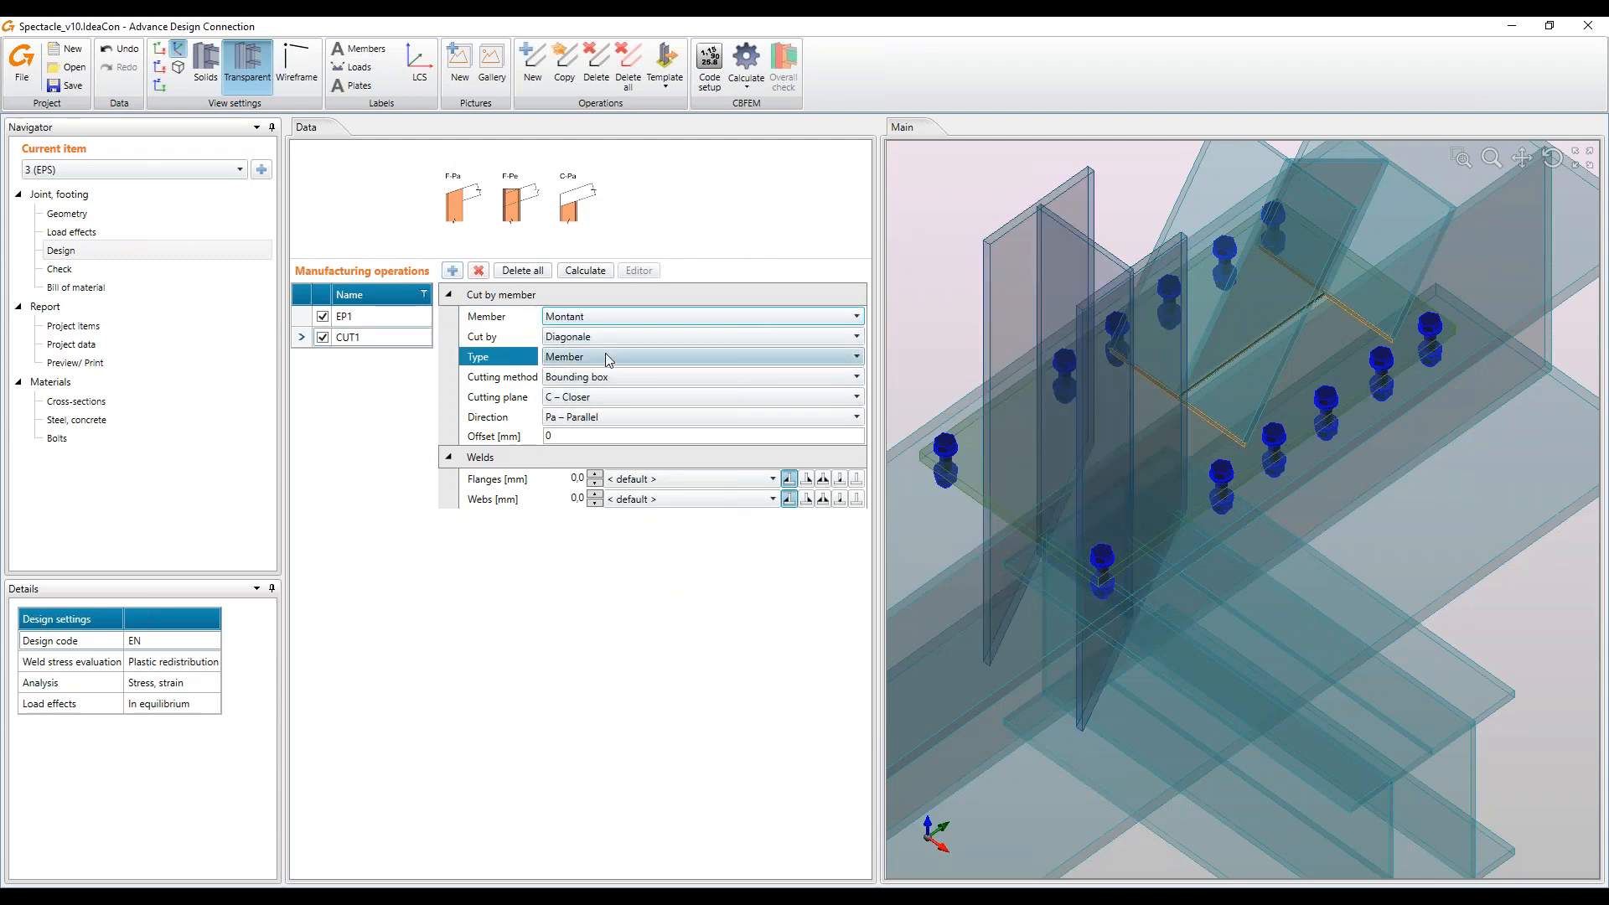
click(605, 352)
click(621, 352)
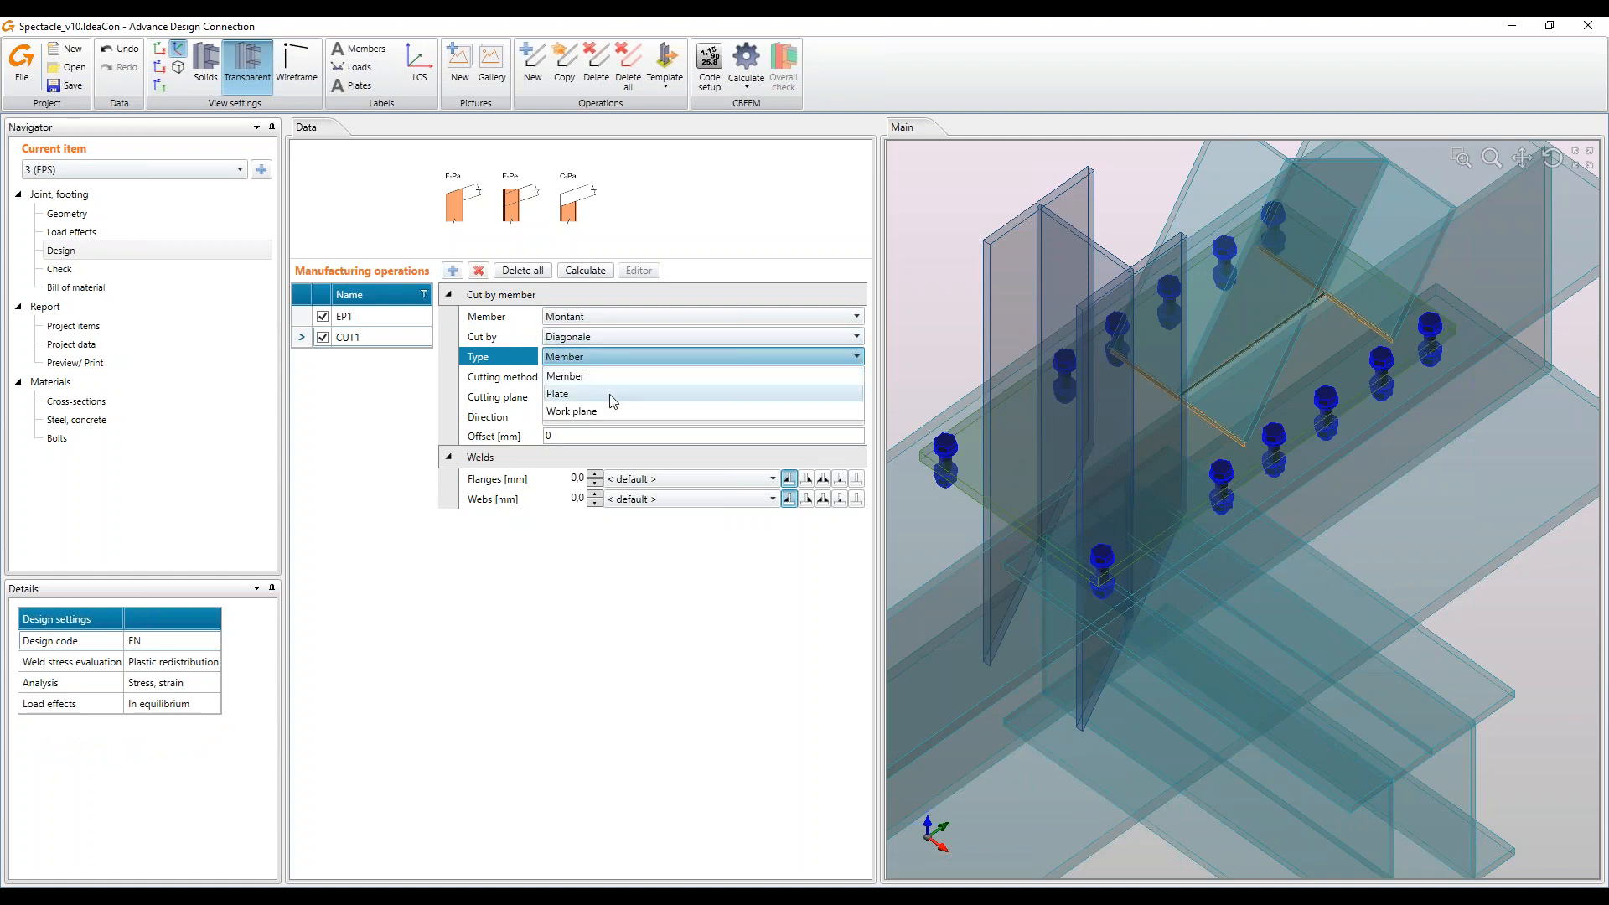
click(586, 394)
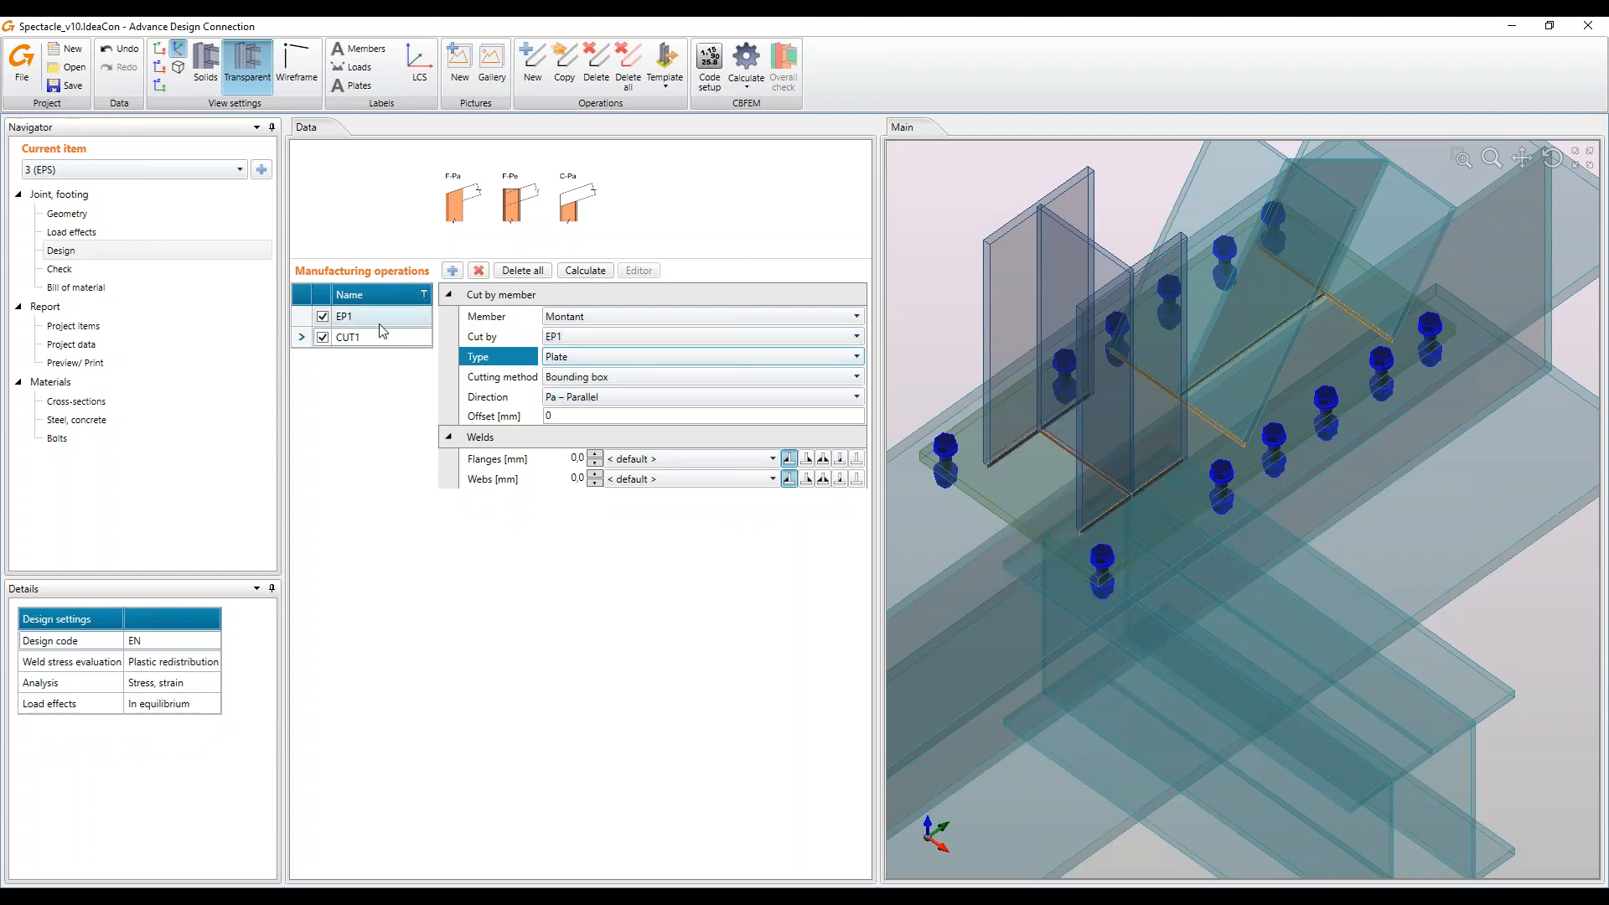
Display the joint as solids and make the CUT1 flange and web welds double-sided fillets
click(205, 67)
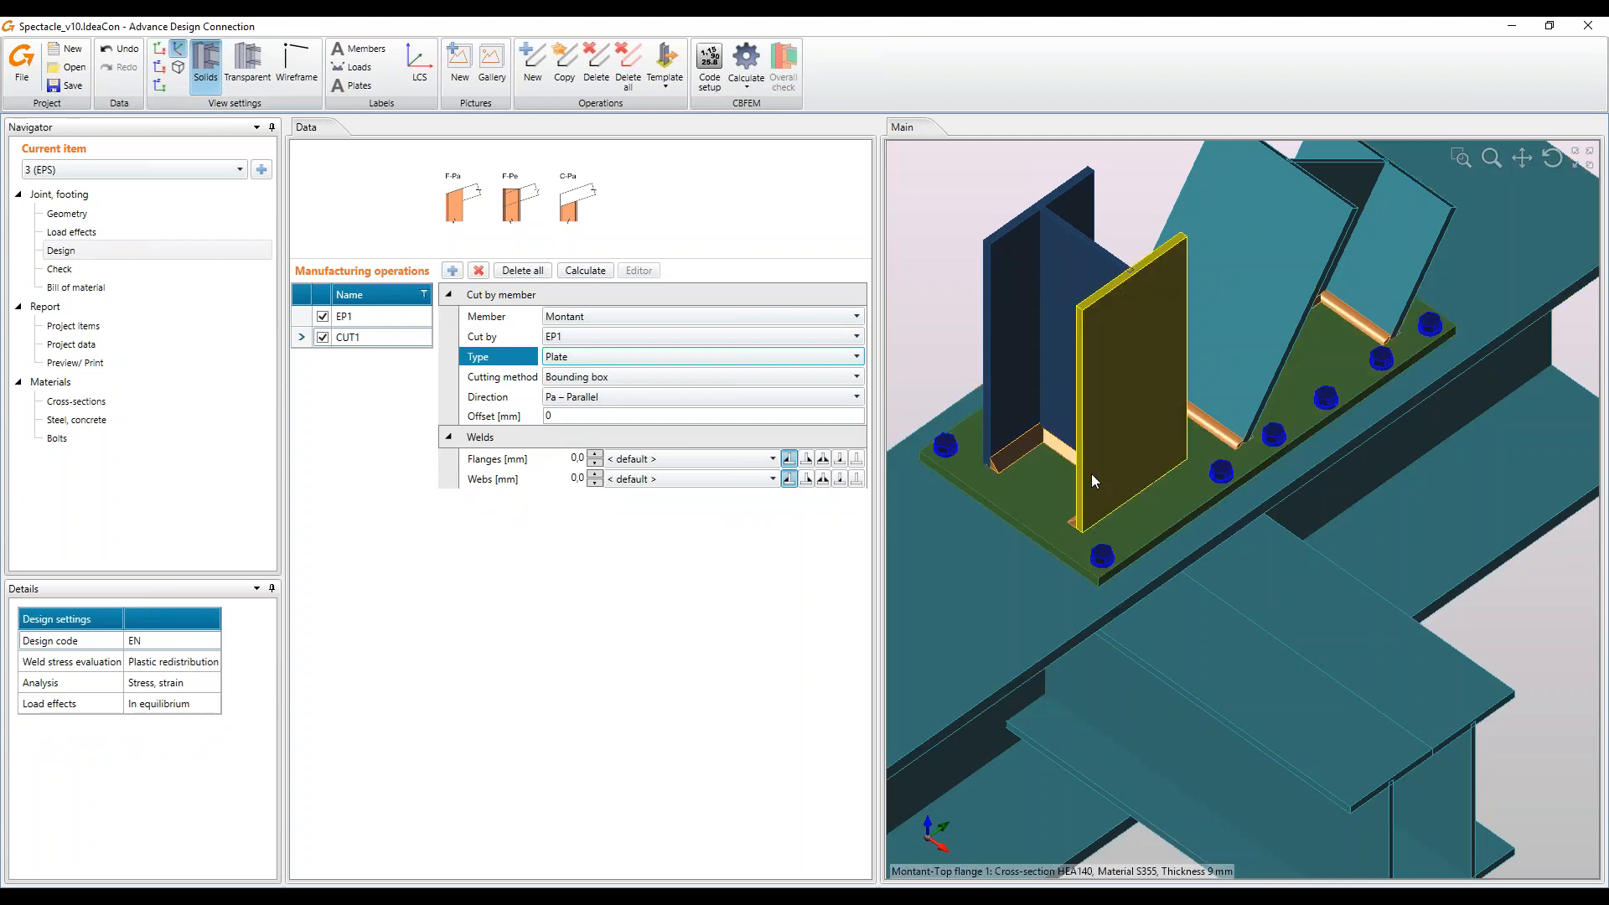
click(822, 459)
click(822, 479)
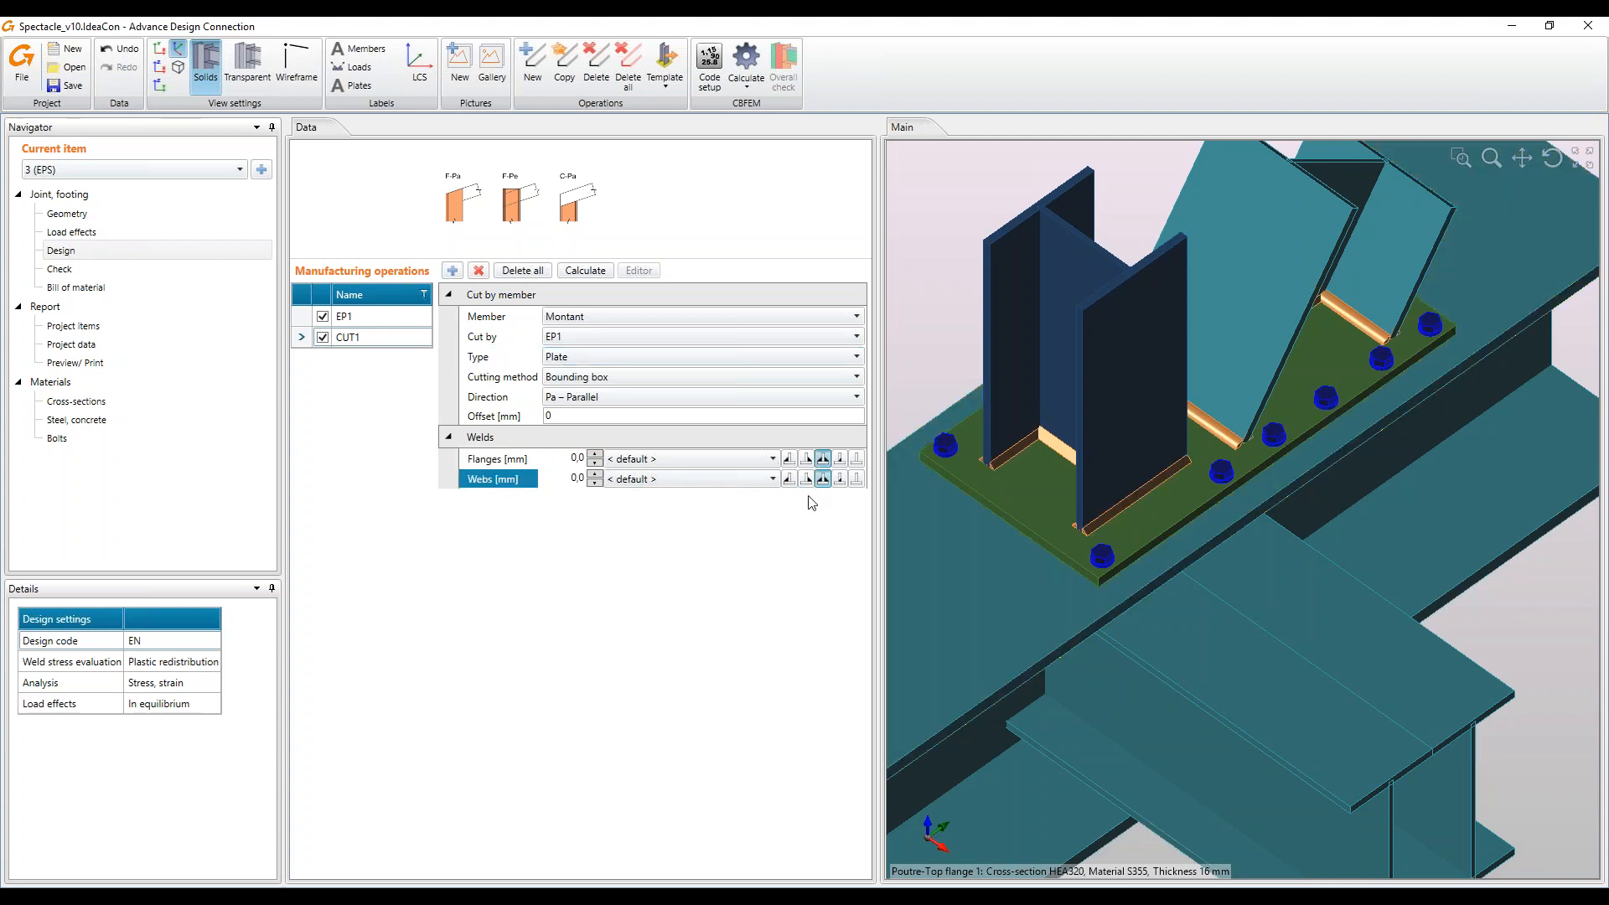
Set the flange and web weld thickness of end plate EP1 to 6 mm
click(1117, 476)
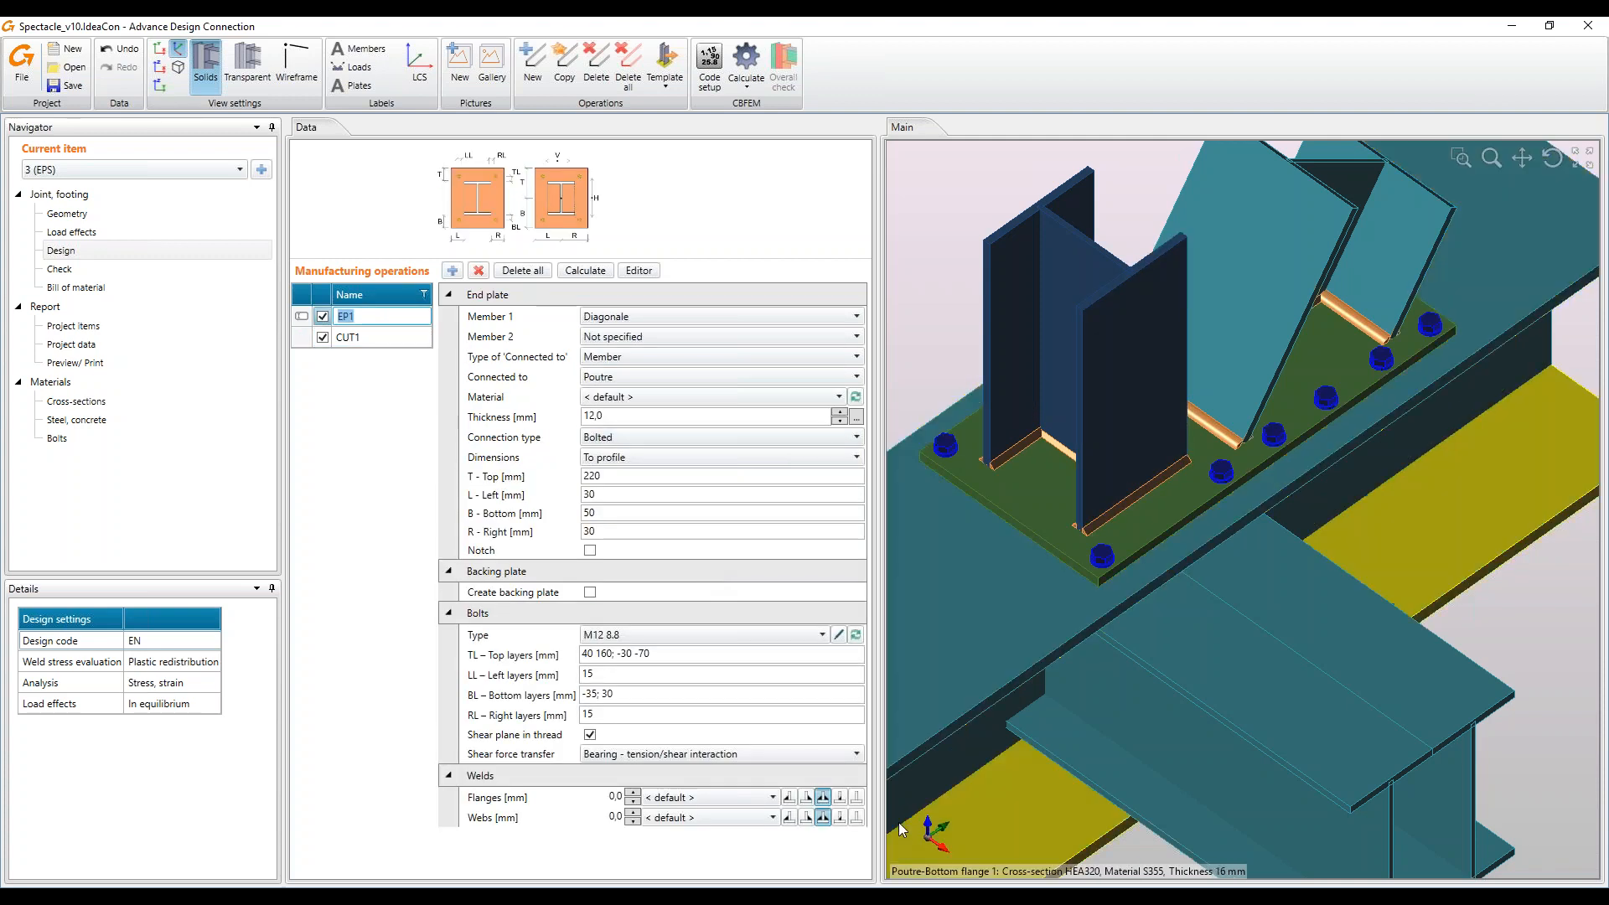
click(616, 798)
text(6)
click(616, 817)
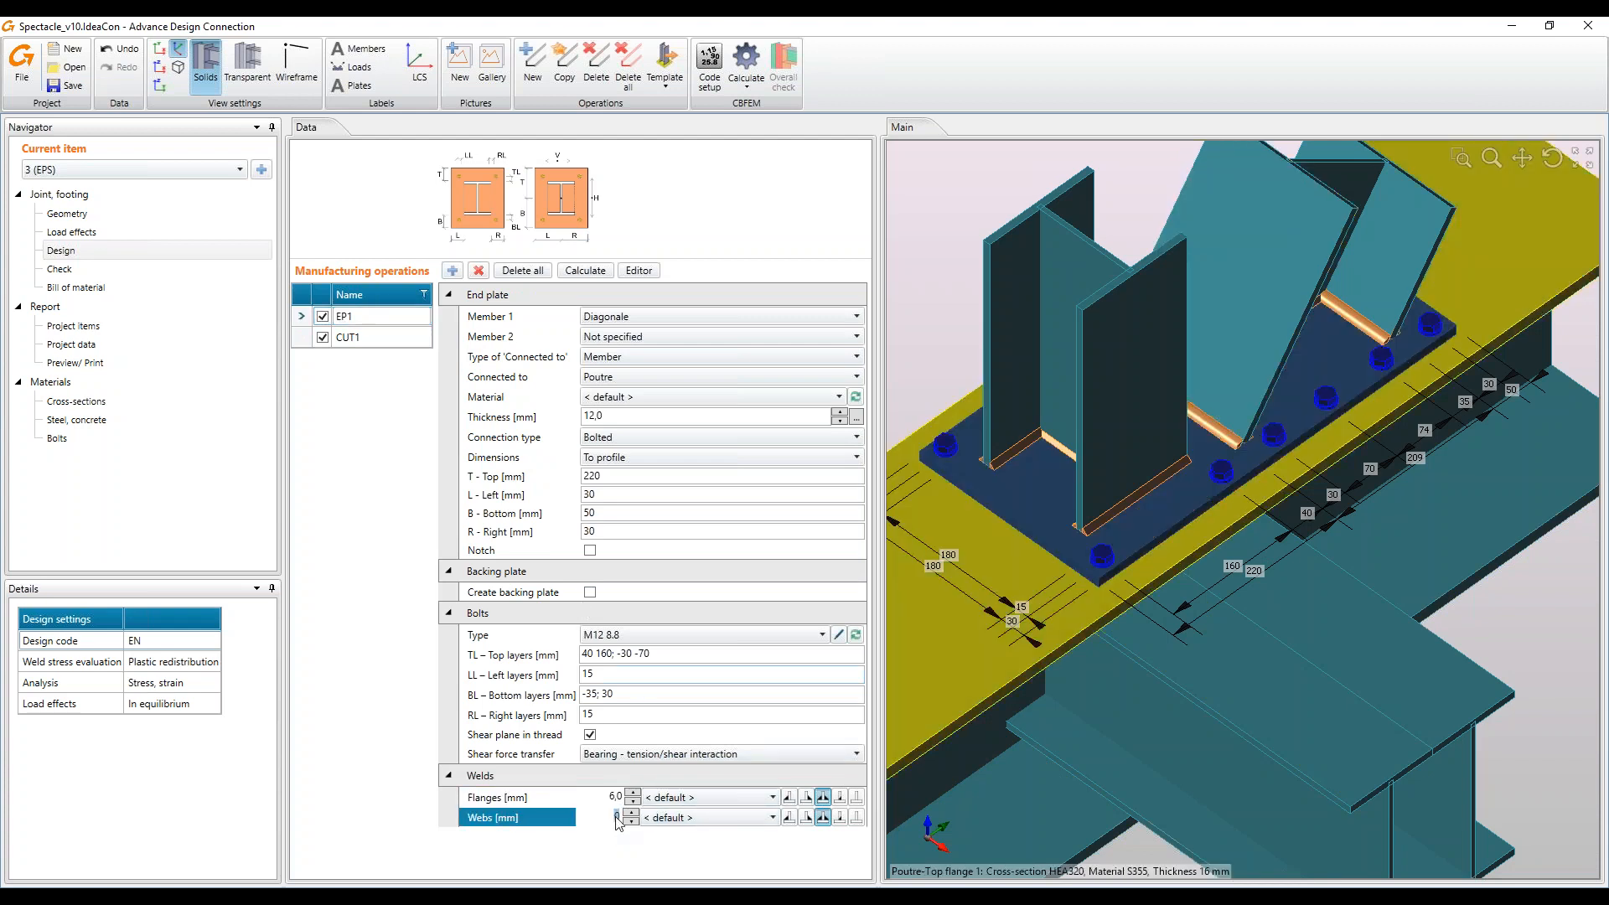
text(6)
key(Return)
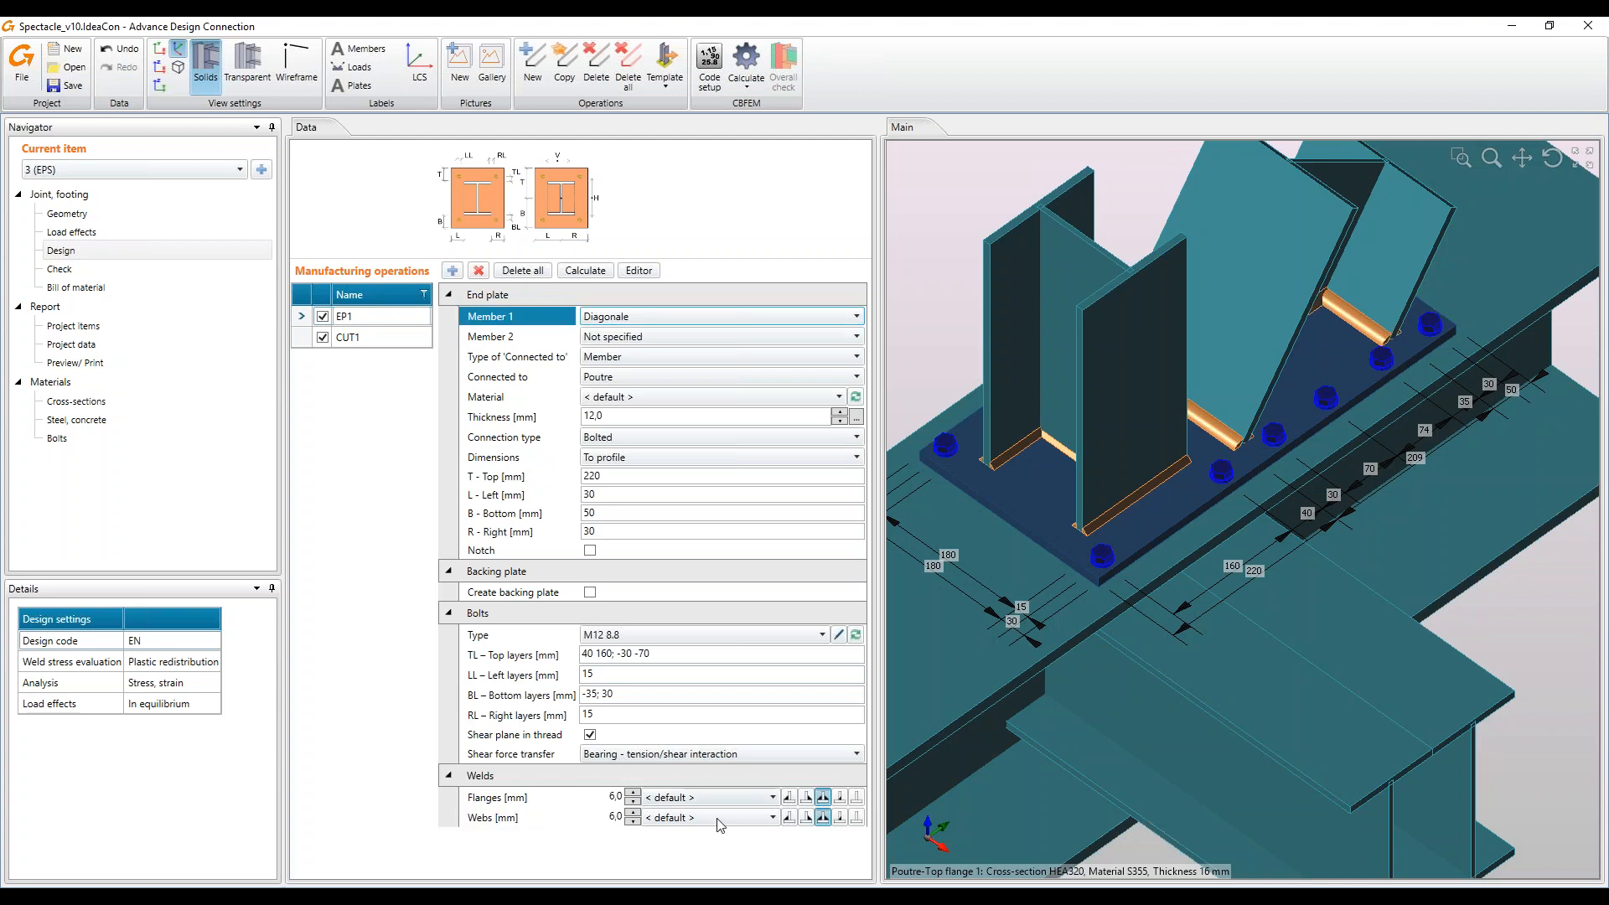
Set the flange and web weld thickness of cut operation CUT1 to 6 mm
click(365, 340)
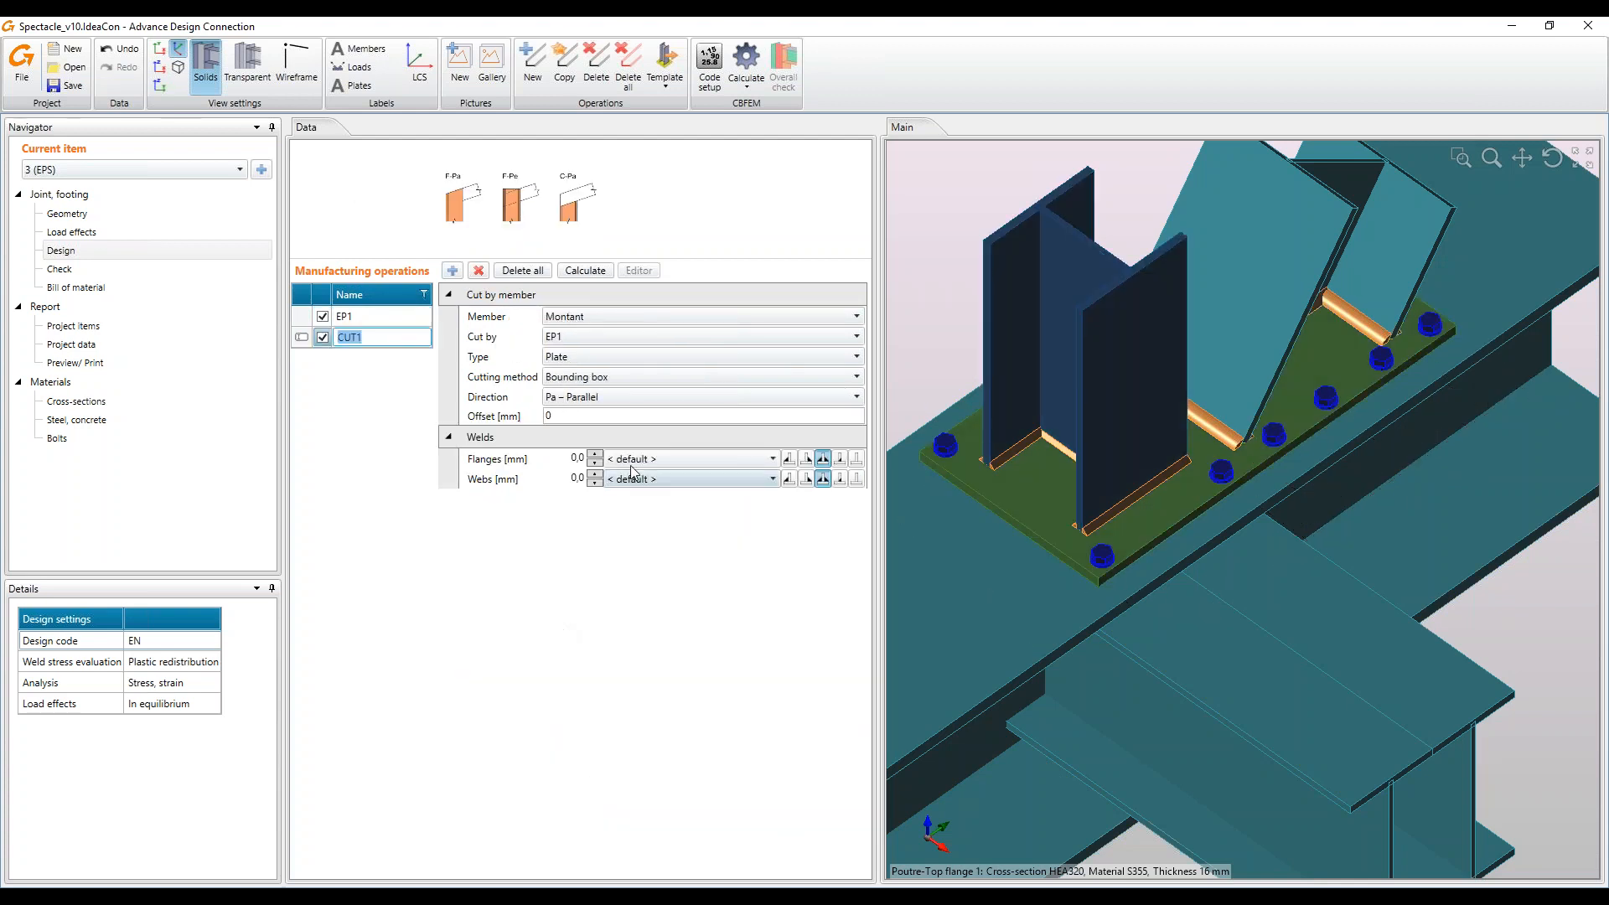
click(574, 459)
text(6)
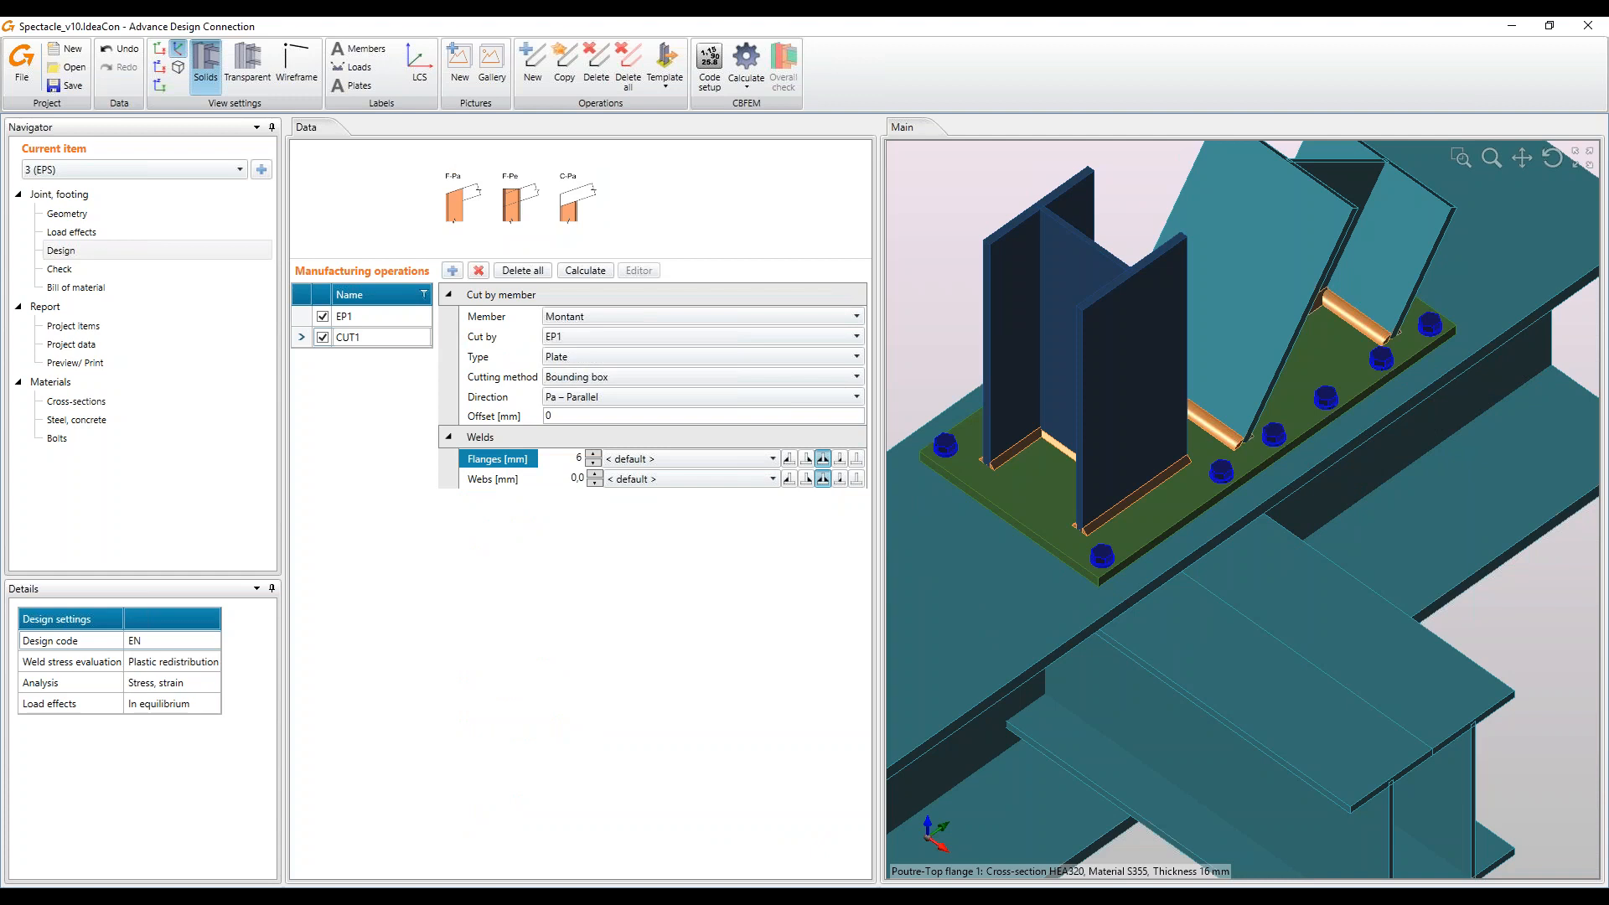
key(Return)
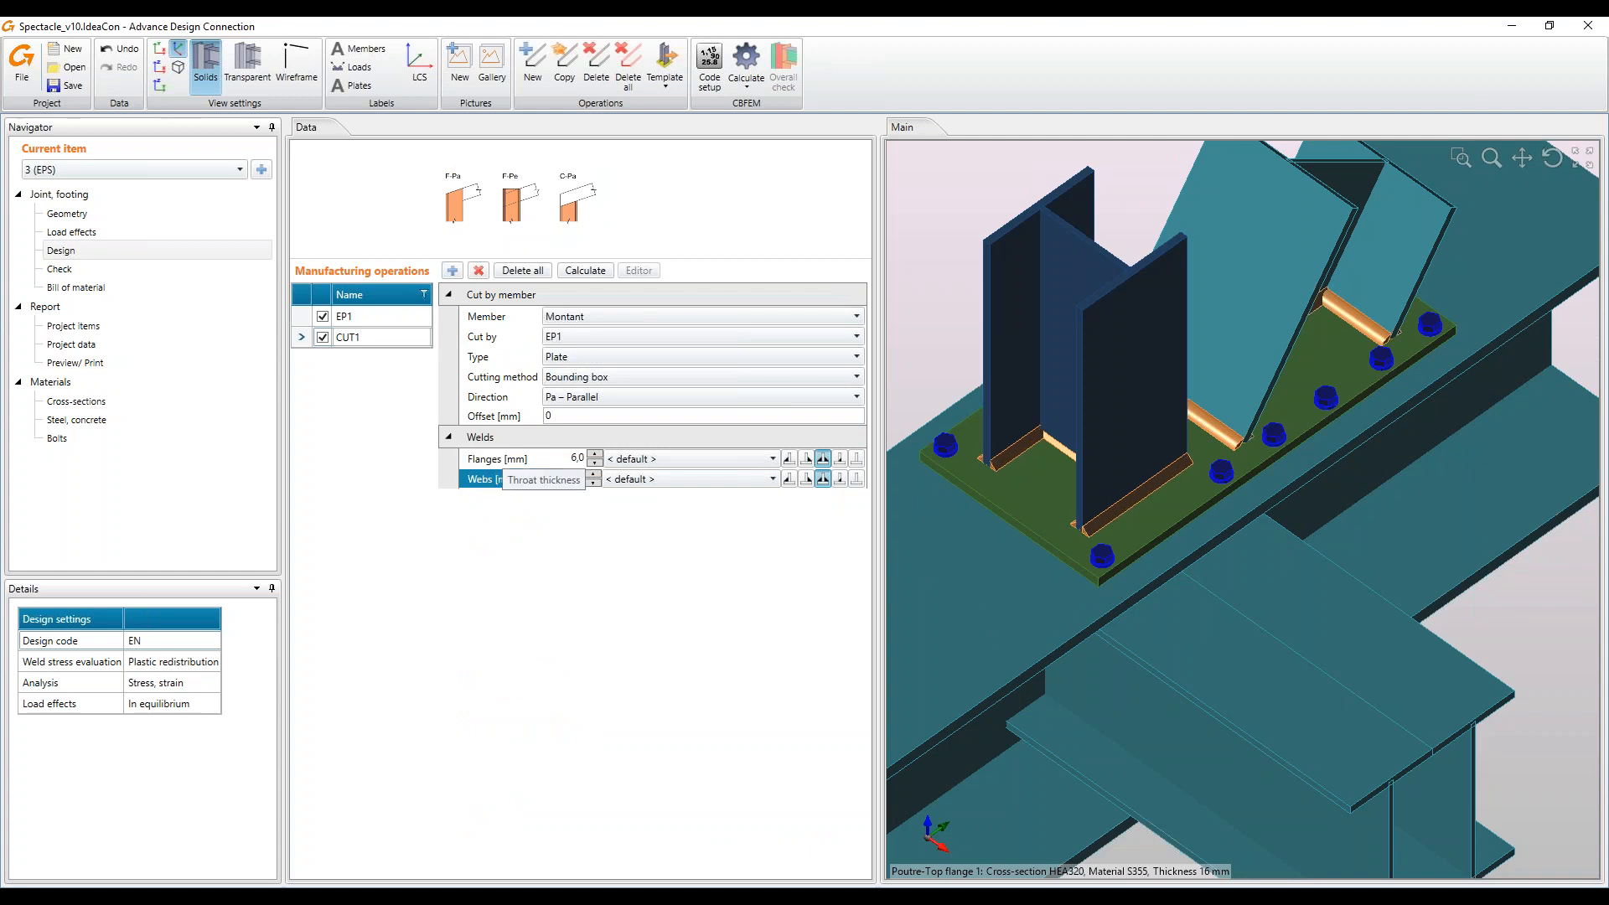
text(6)
key(Return)
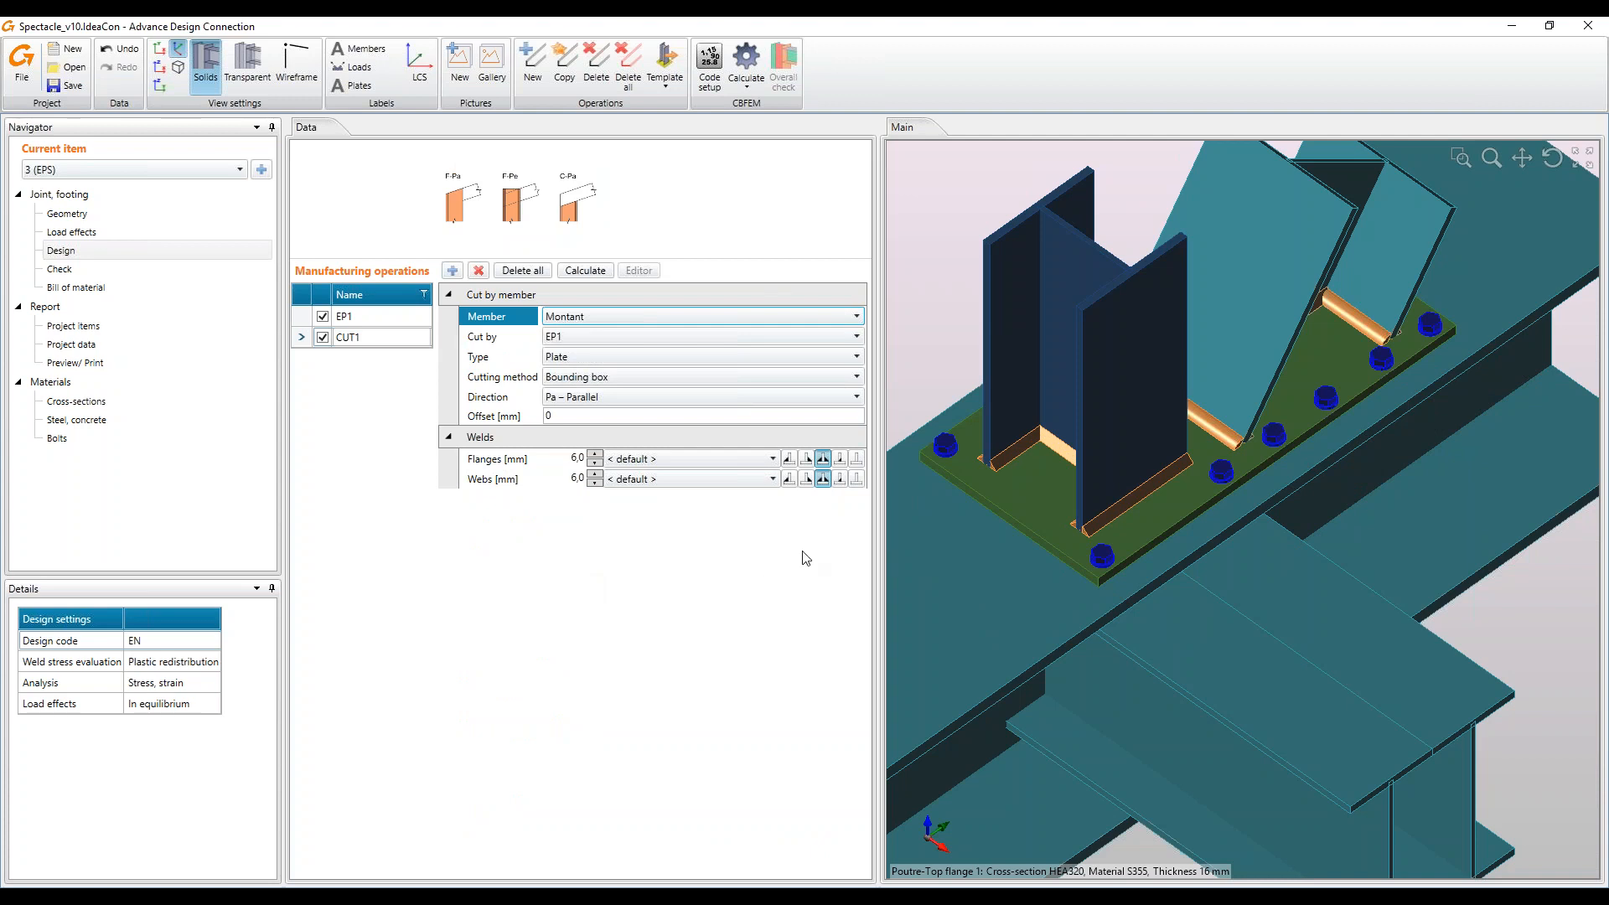
Display the joint as transparent and add a new end plate operation with Traverse as member 1
scroll(1404, 465, down, 5)
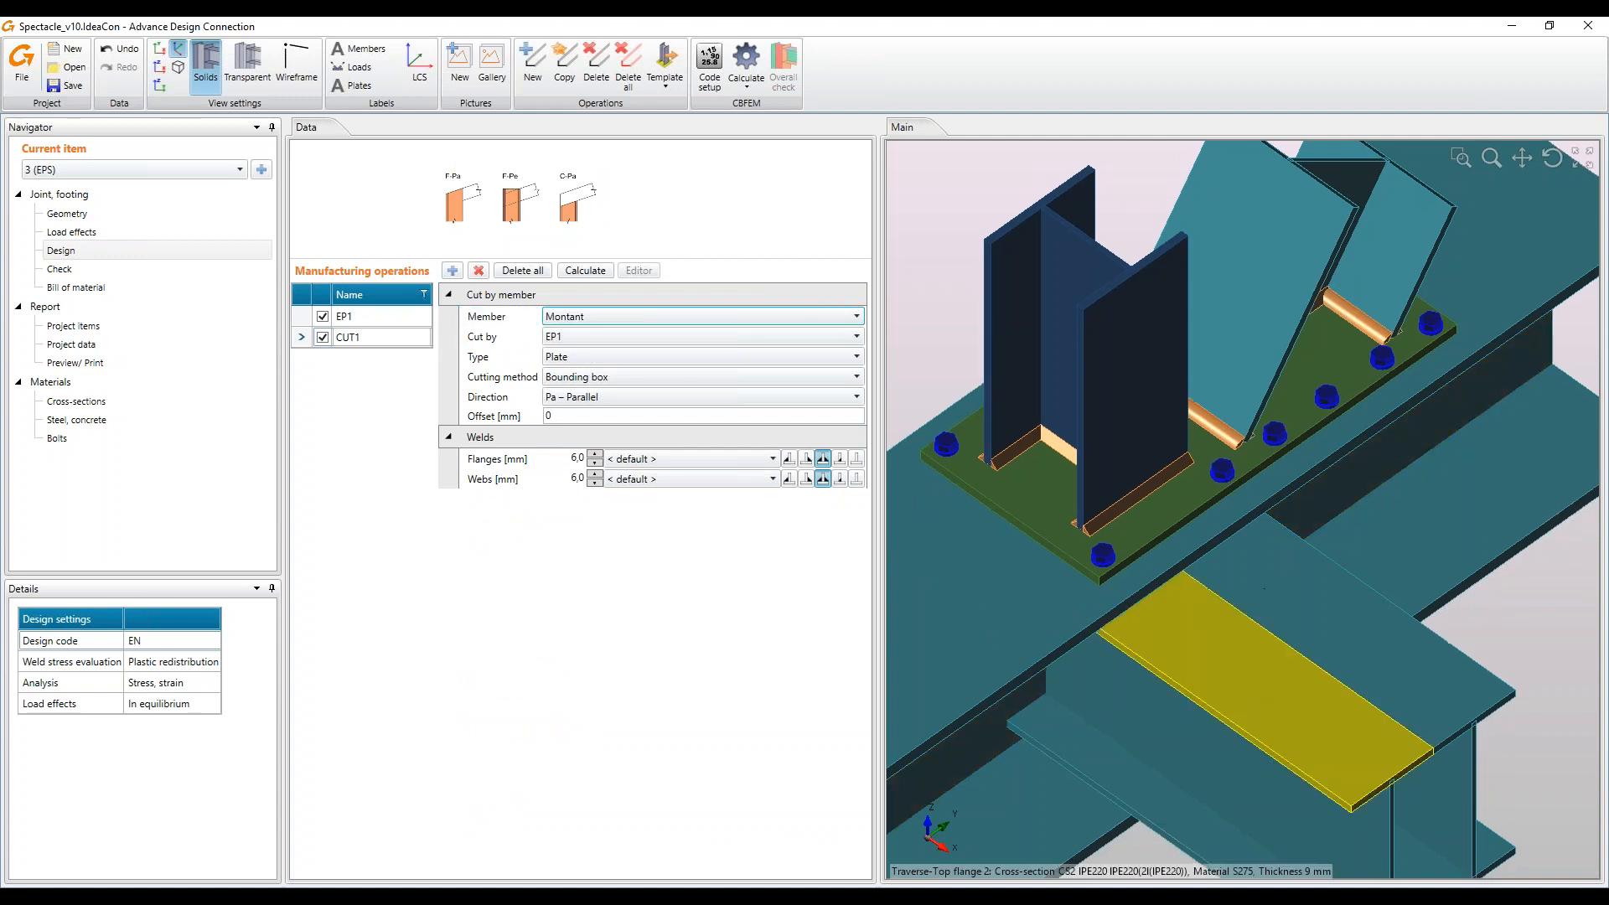
middle_drag(1330, 410, 1282, 442)
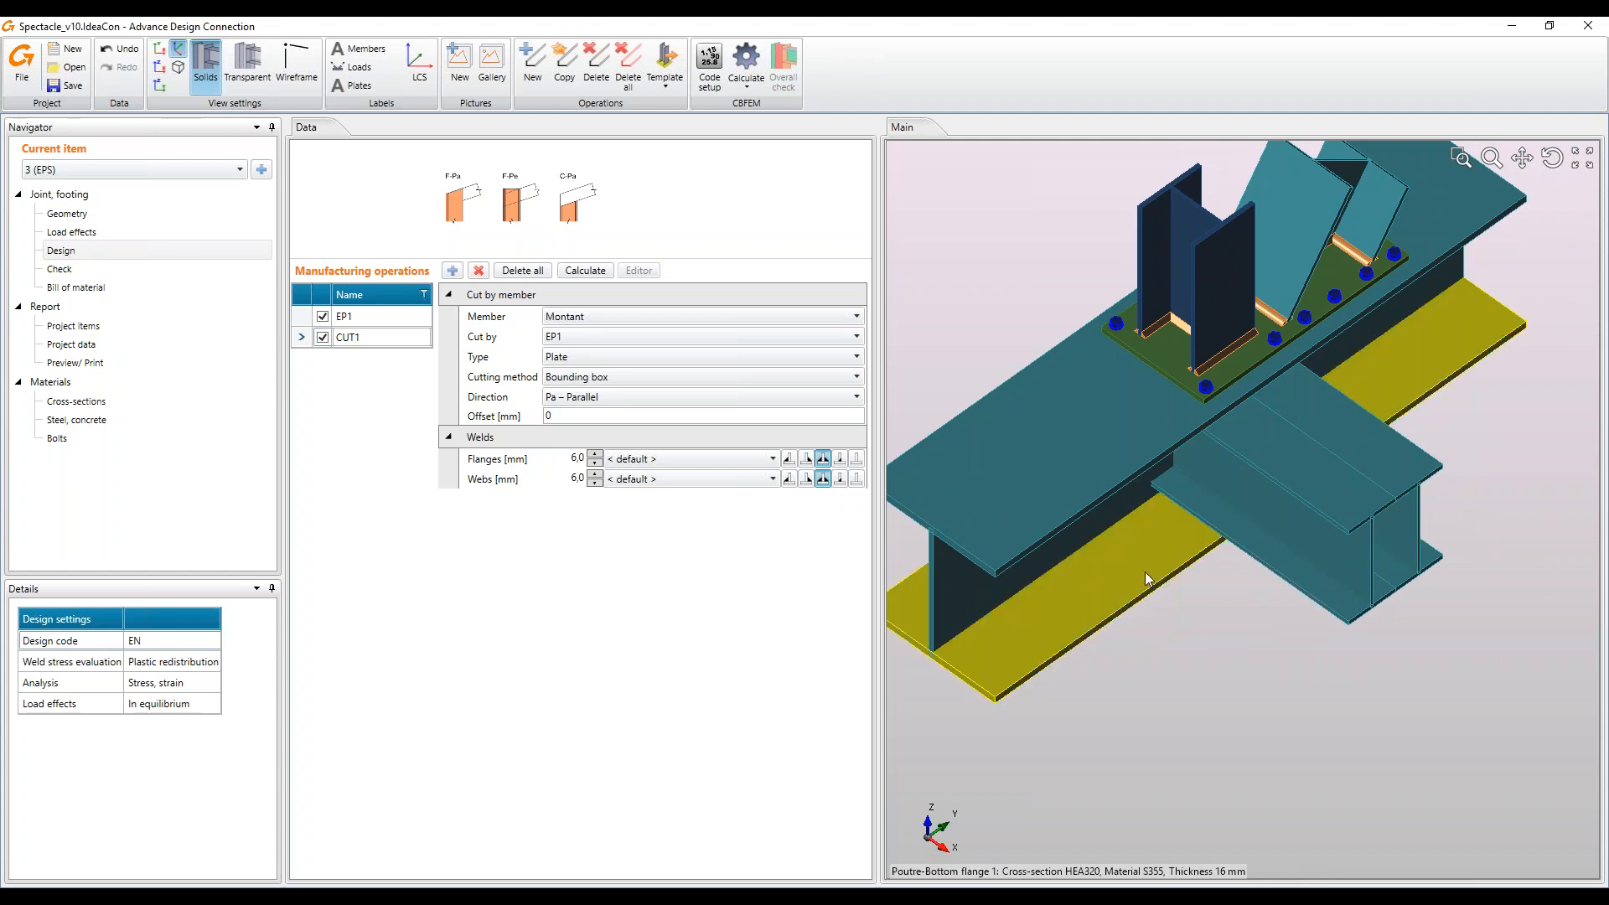
click(1552, 157)
drag(1291, 595, 1255, 531)
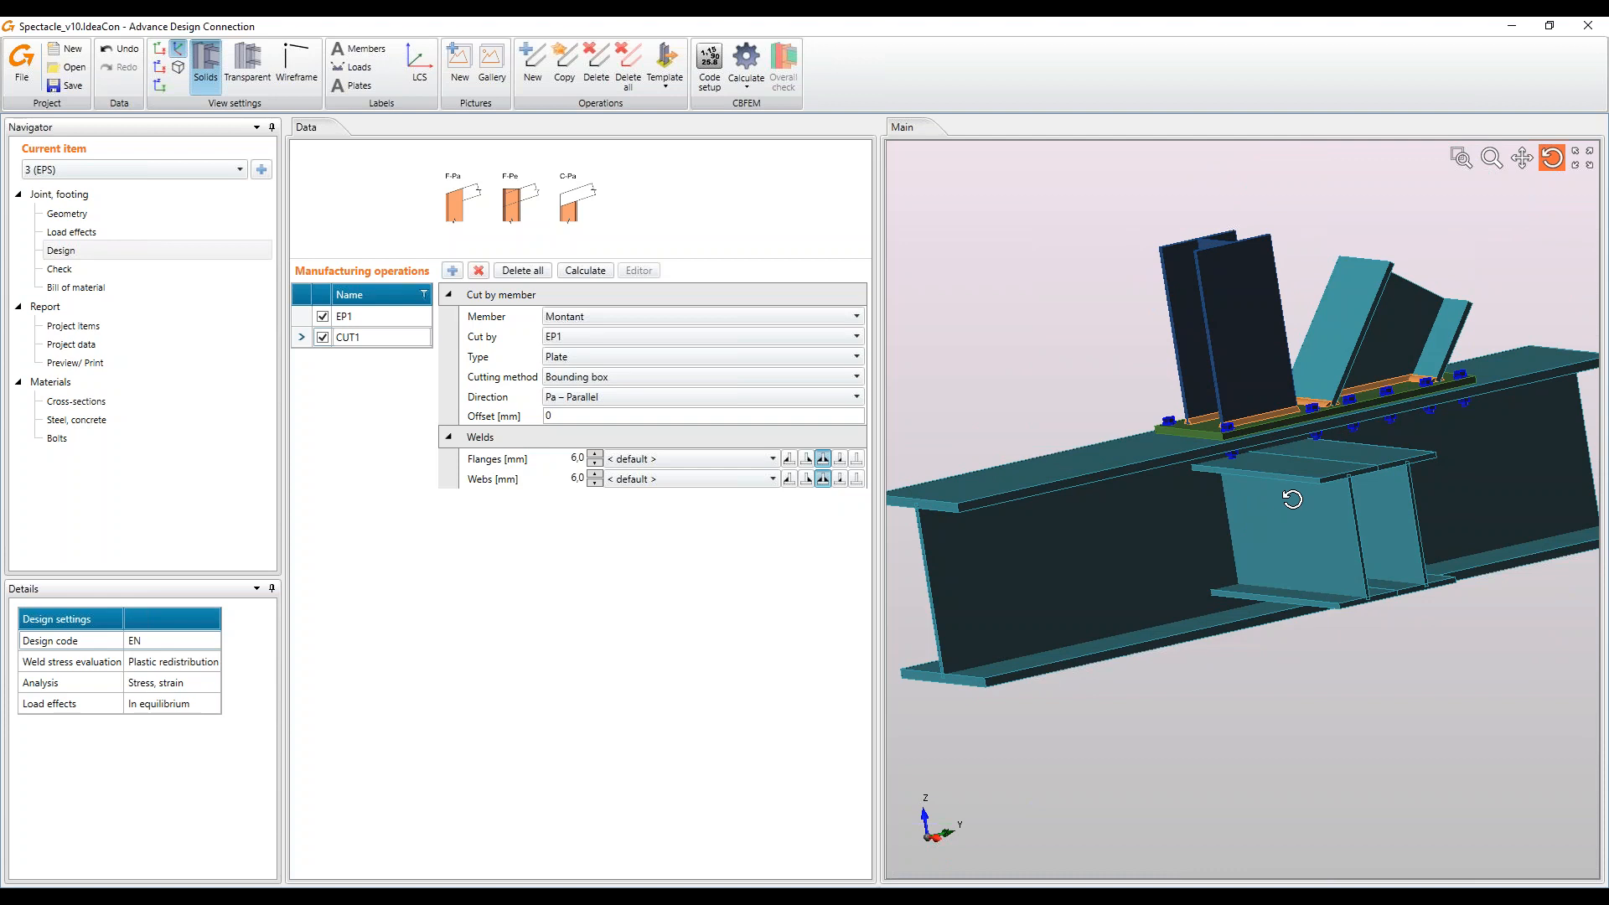
click(248, 63)
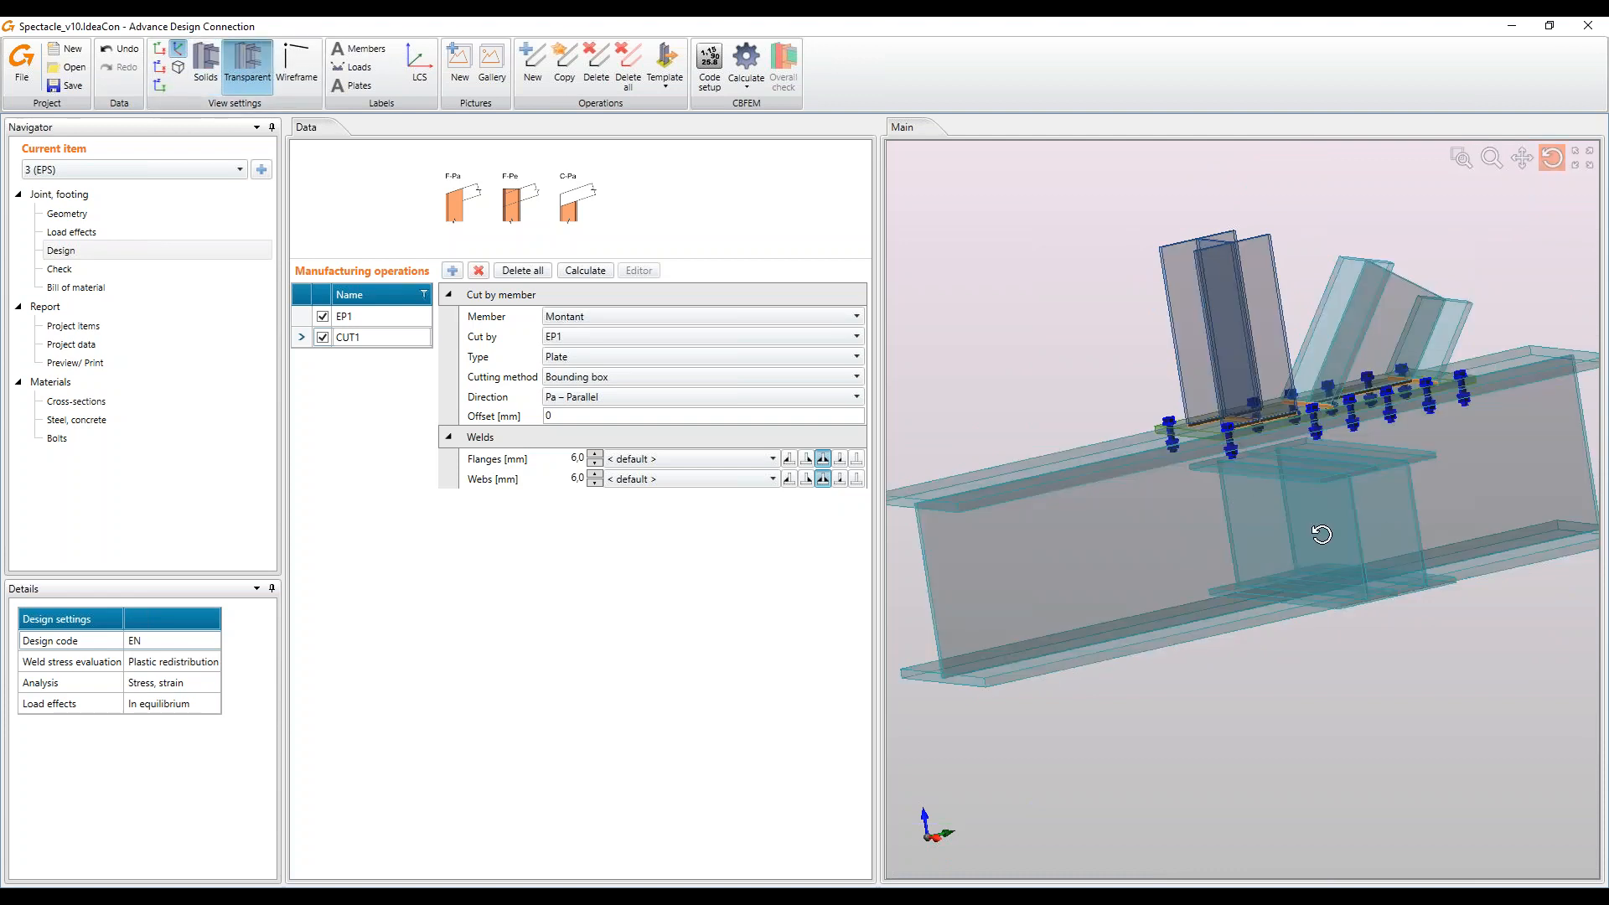
click(452, 271)
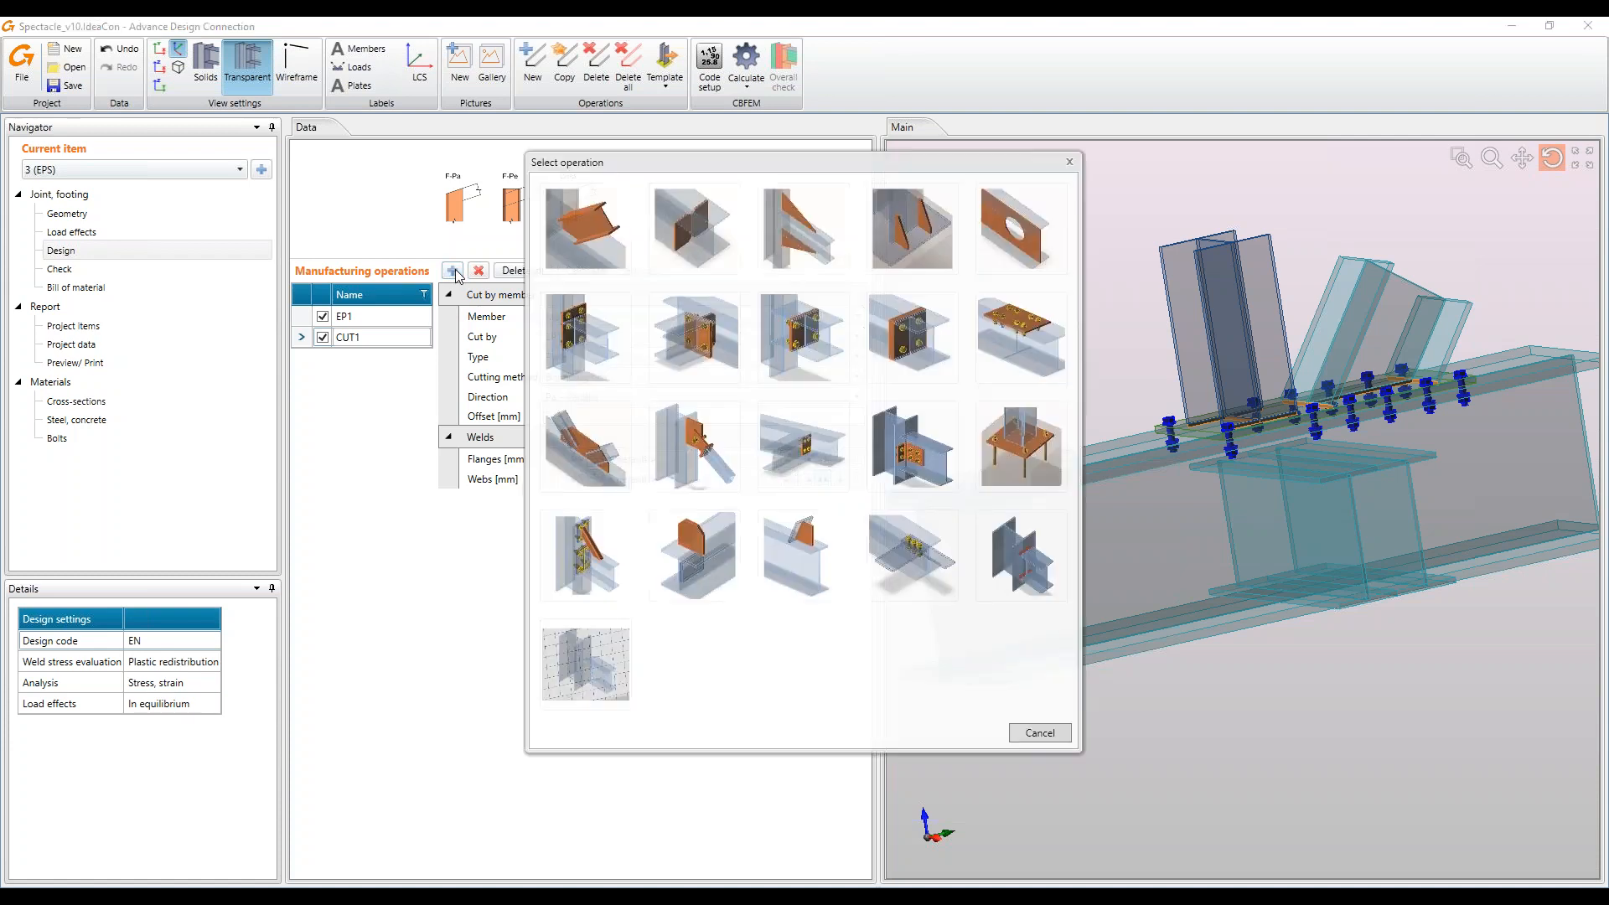
click(578, 354)
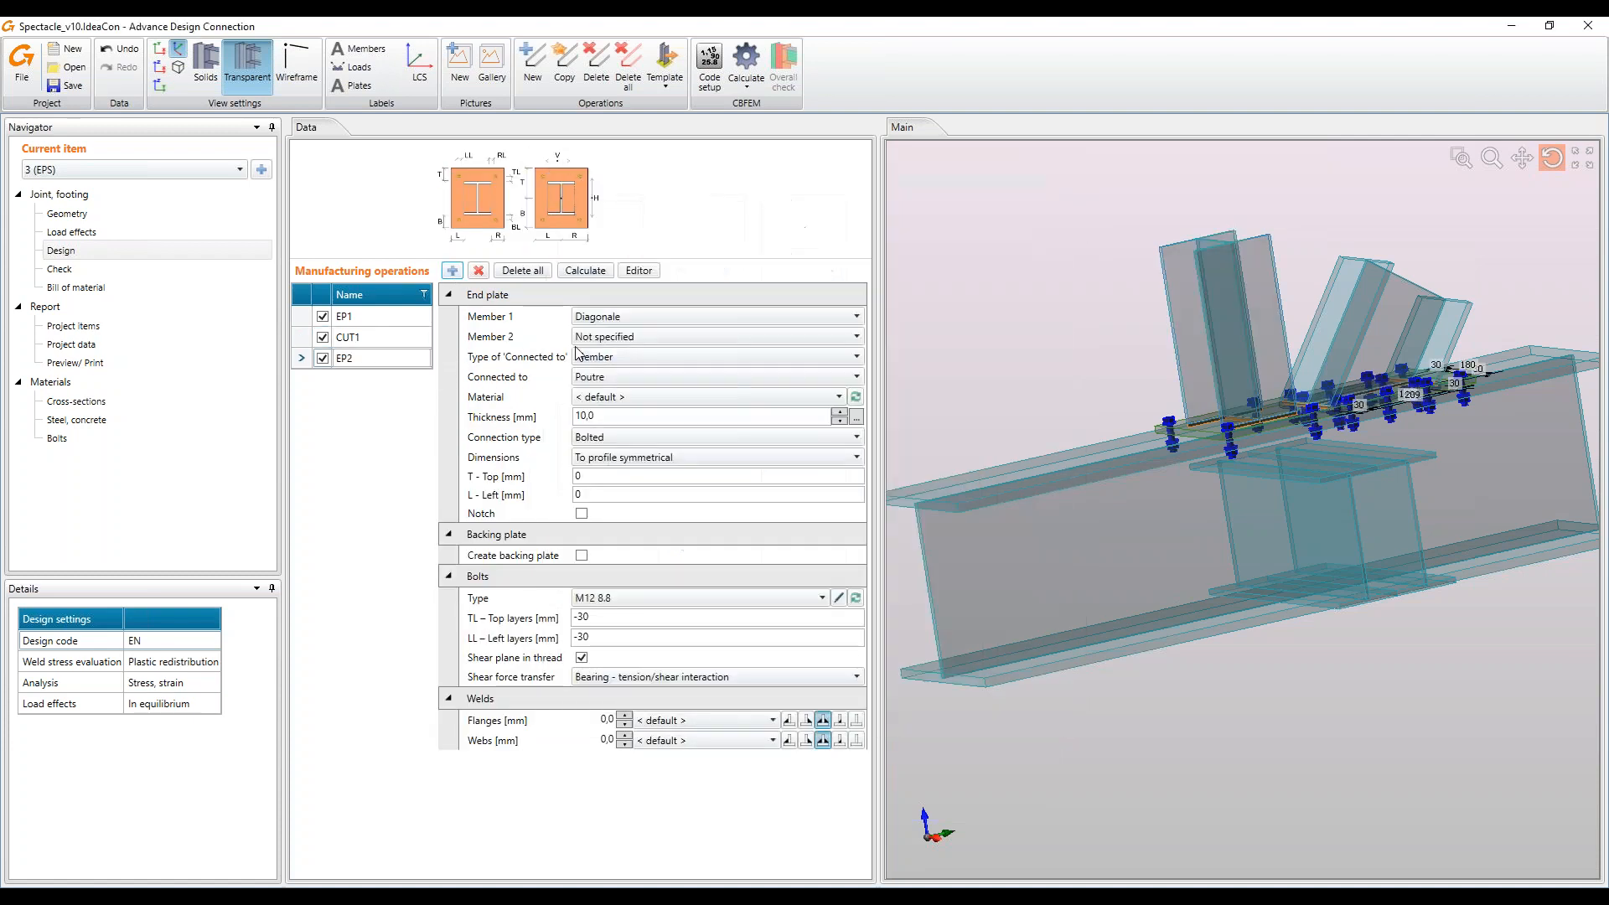
click(650, 318)
key(Down)
key(Down)
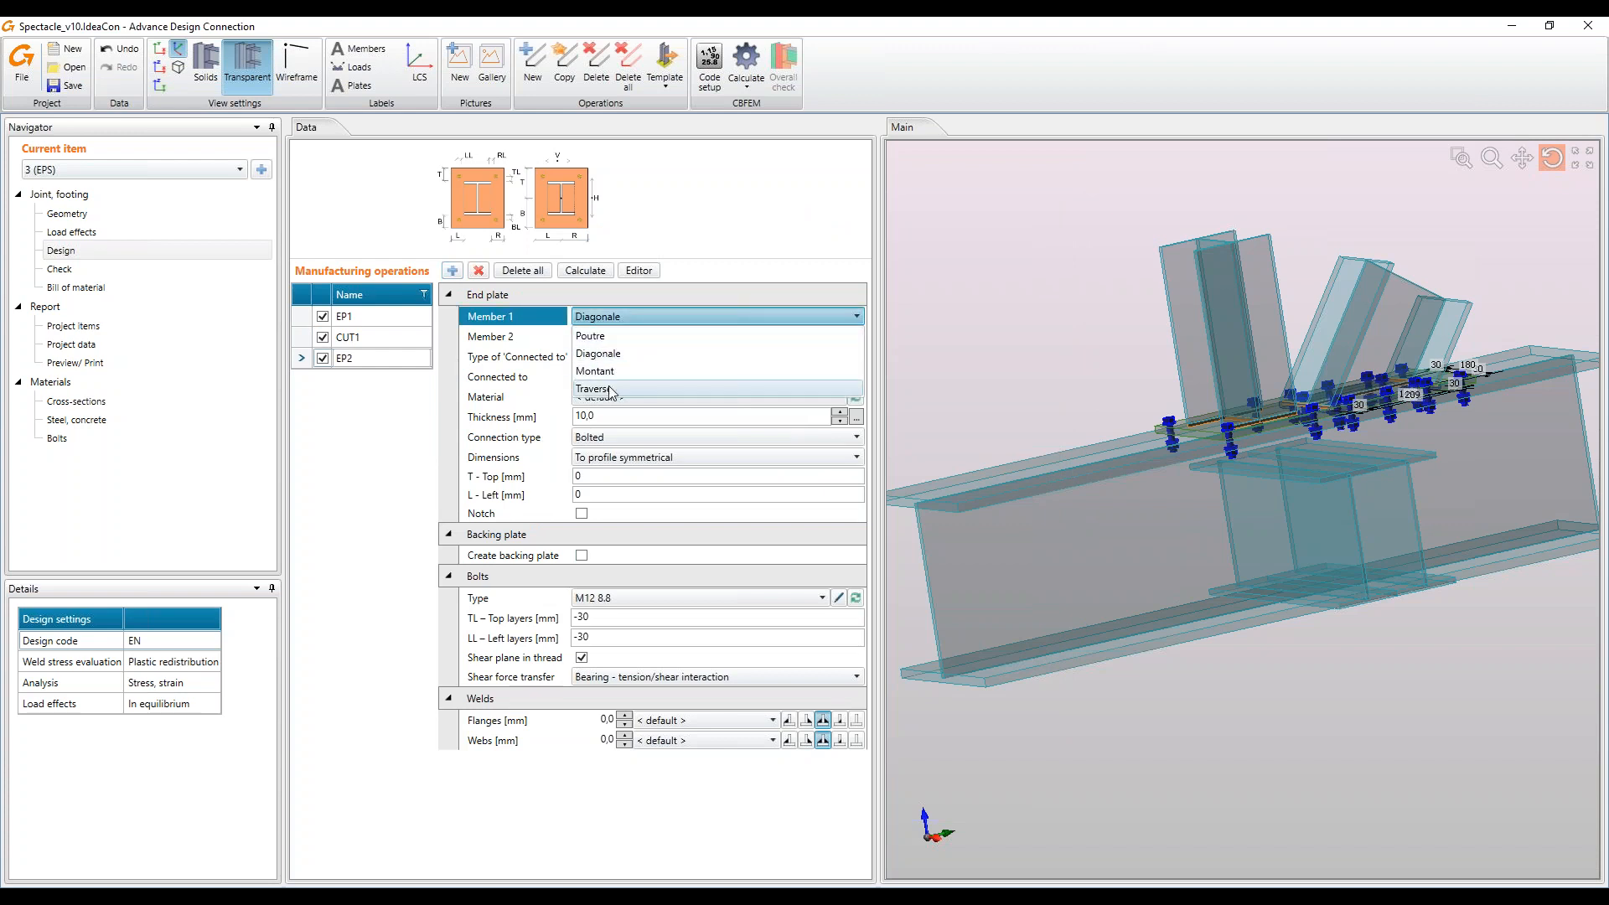
key(Return)
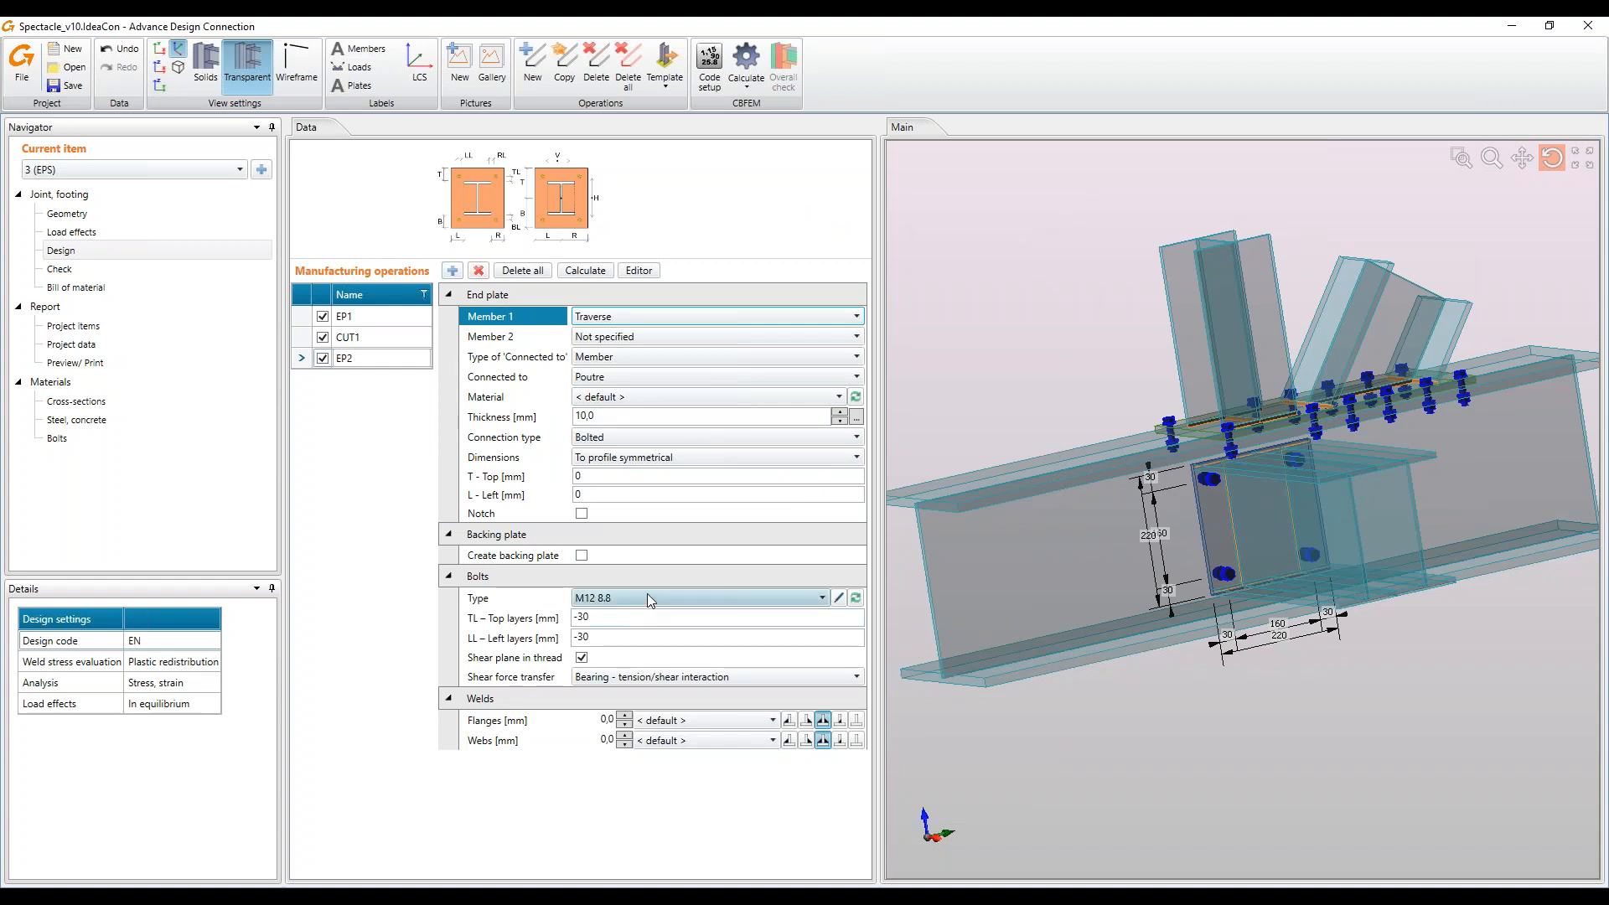
Change the bolt assembly of end plate EP2 to M20 8.8
click(671, 593)
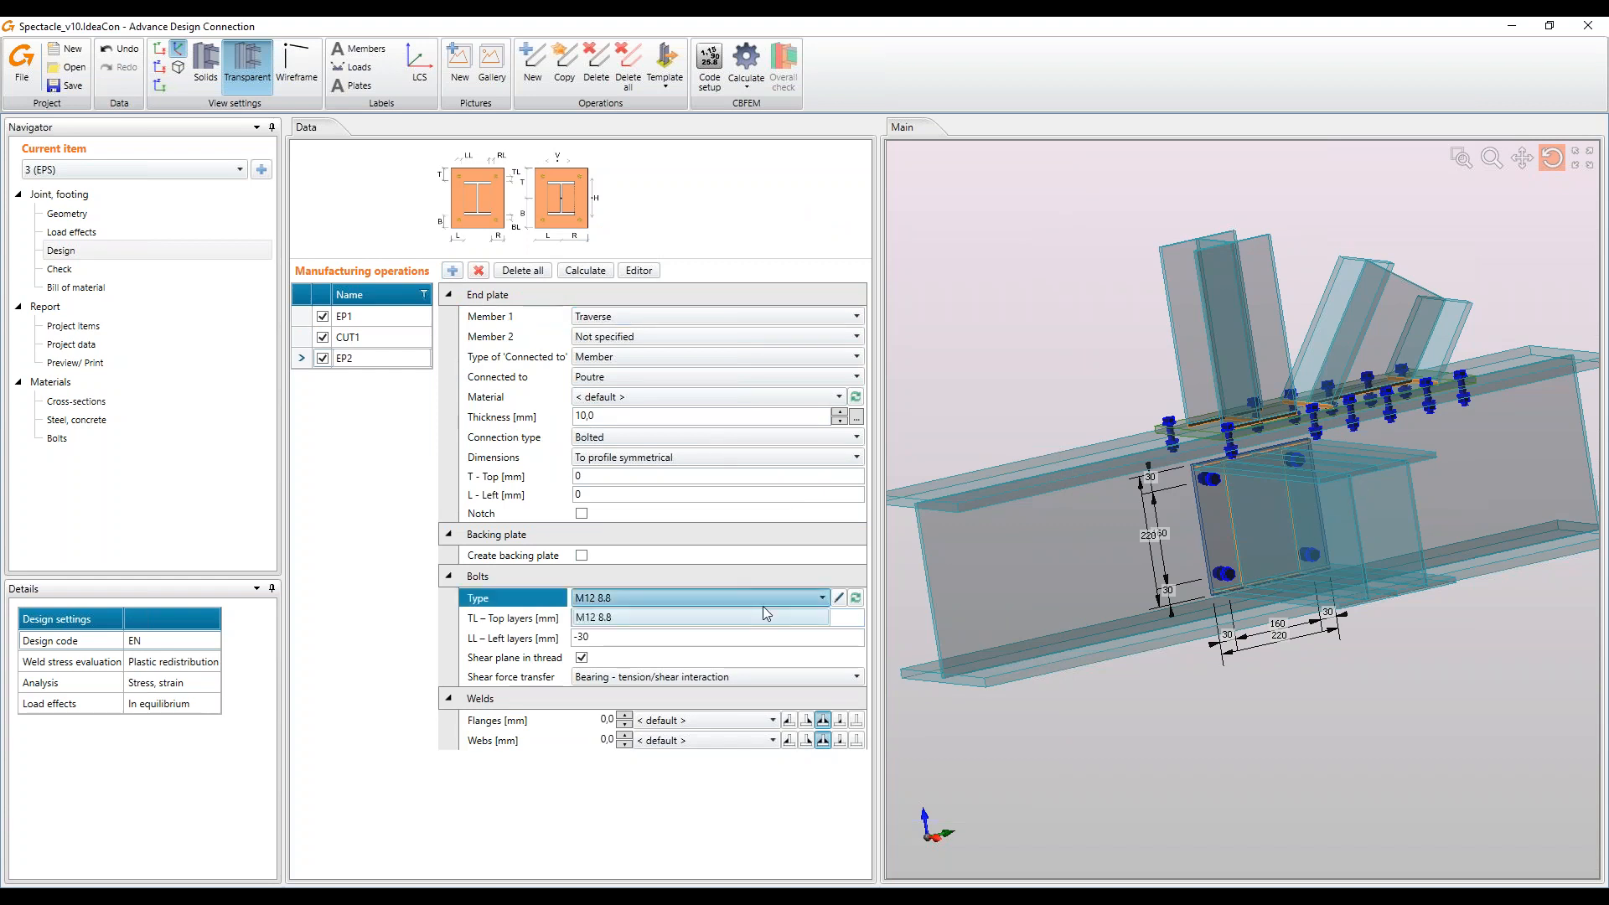
click(855, 600)
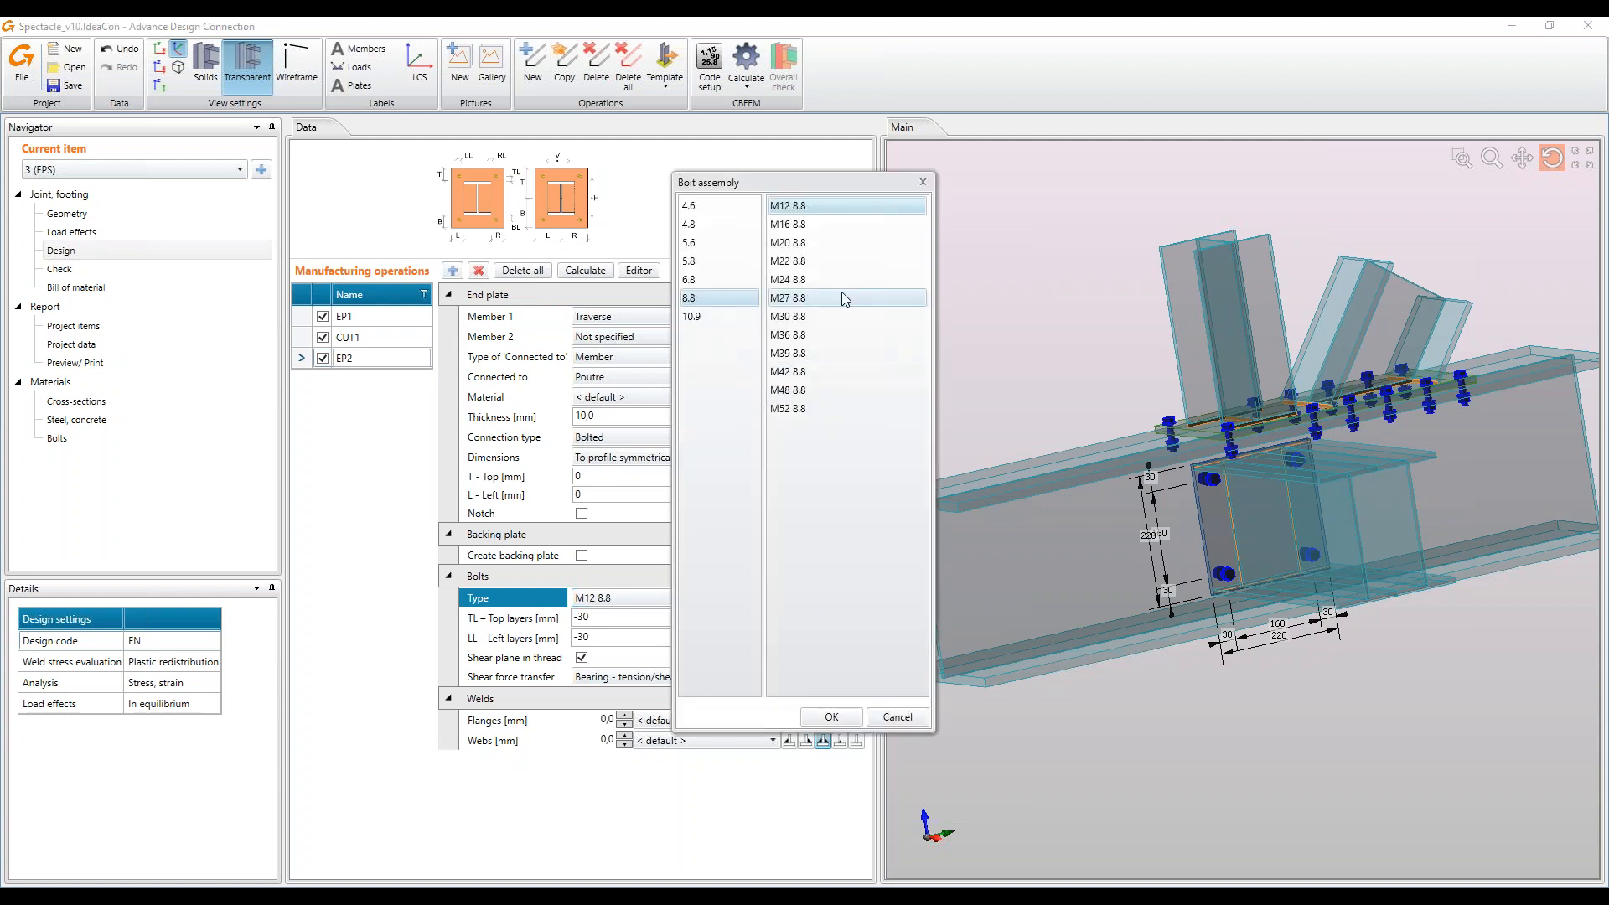
click(819, 247)
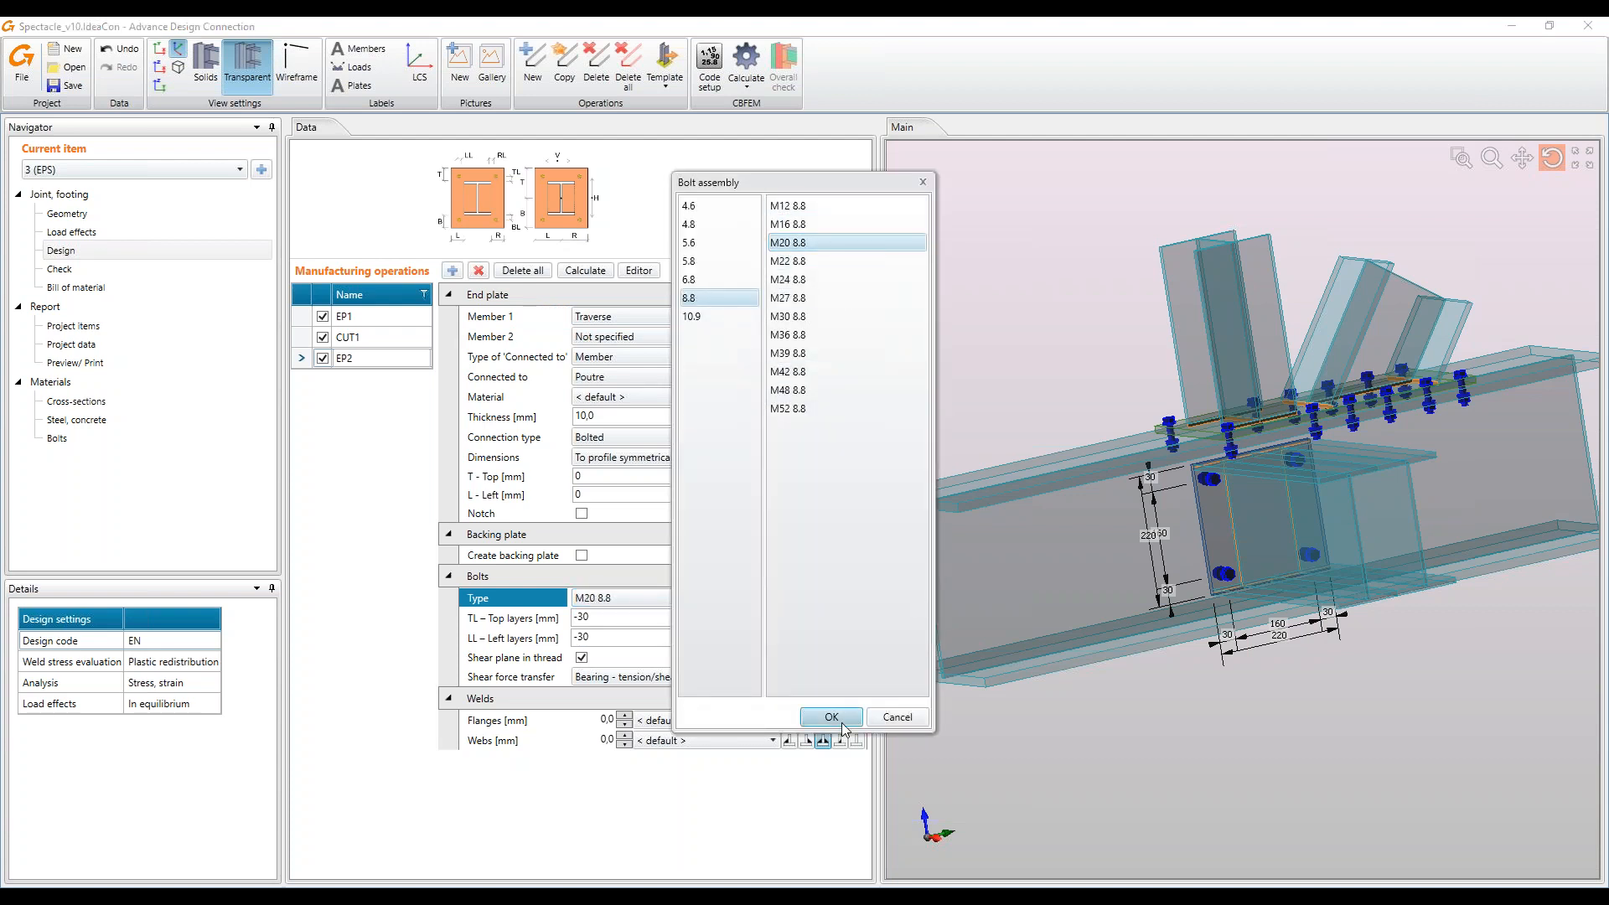
click(832, 718)
Set the end plate EP2 extensions beyond the profile to 20 mm at the top and 30 mm at the left
scroll(1260, 602, up, 5)
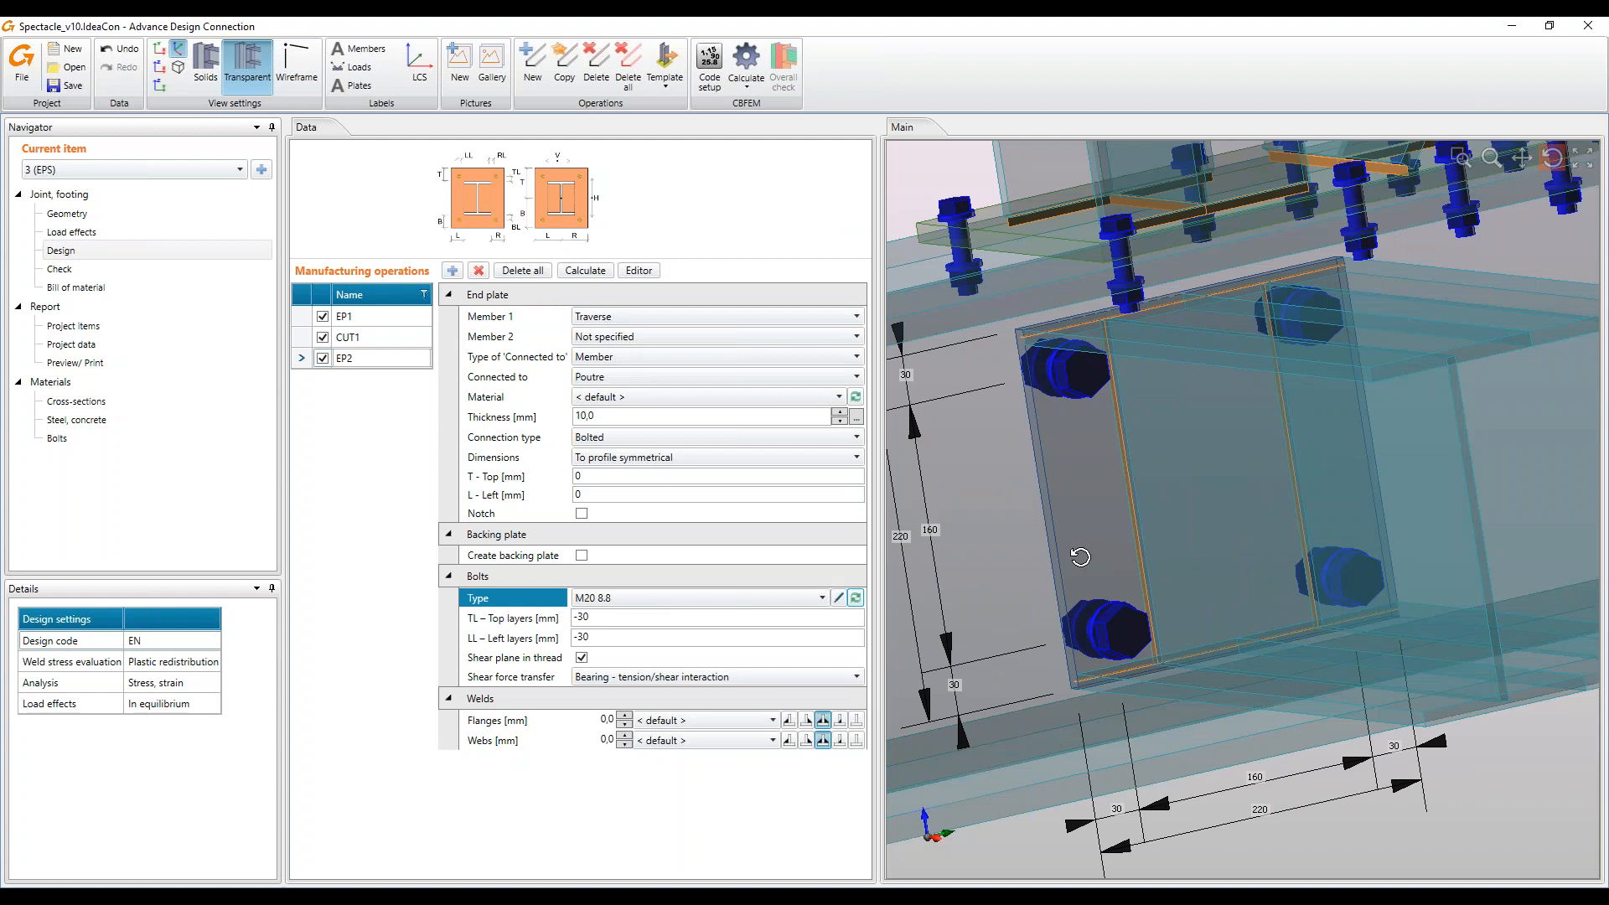
click(516, 477)
text(20)
key(Tab)
text(30)
key(Tab)
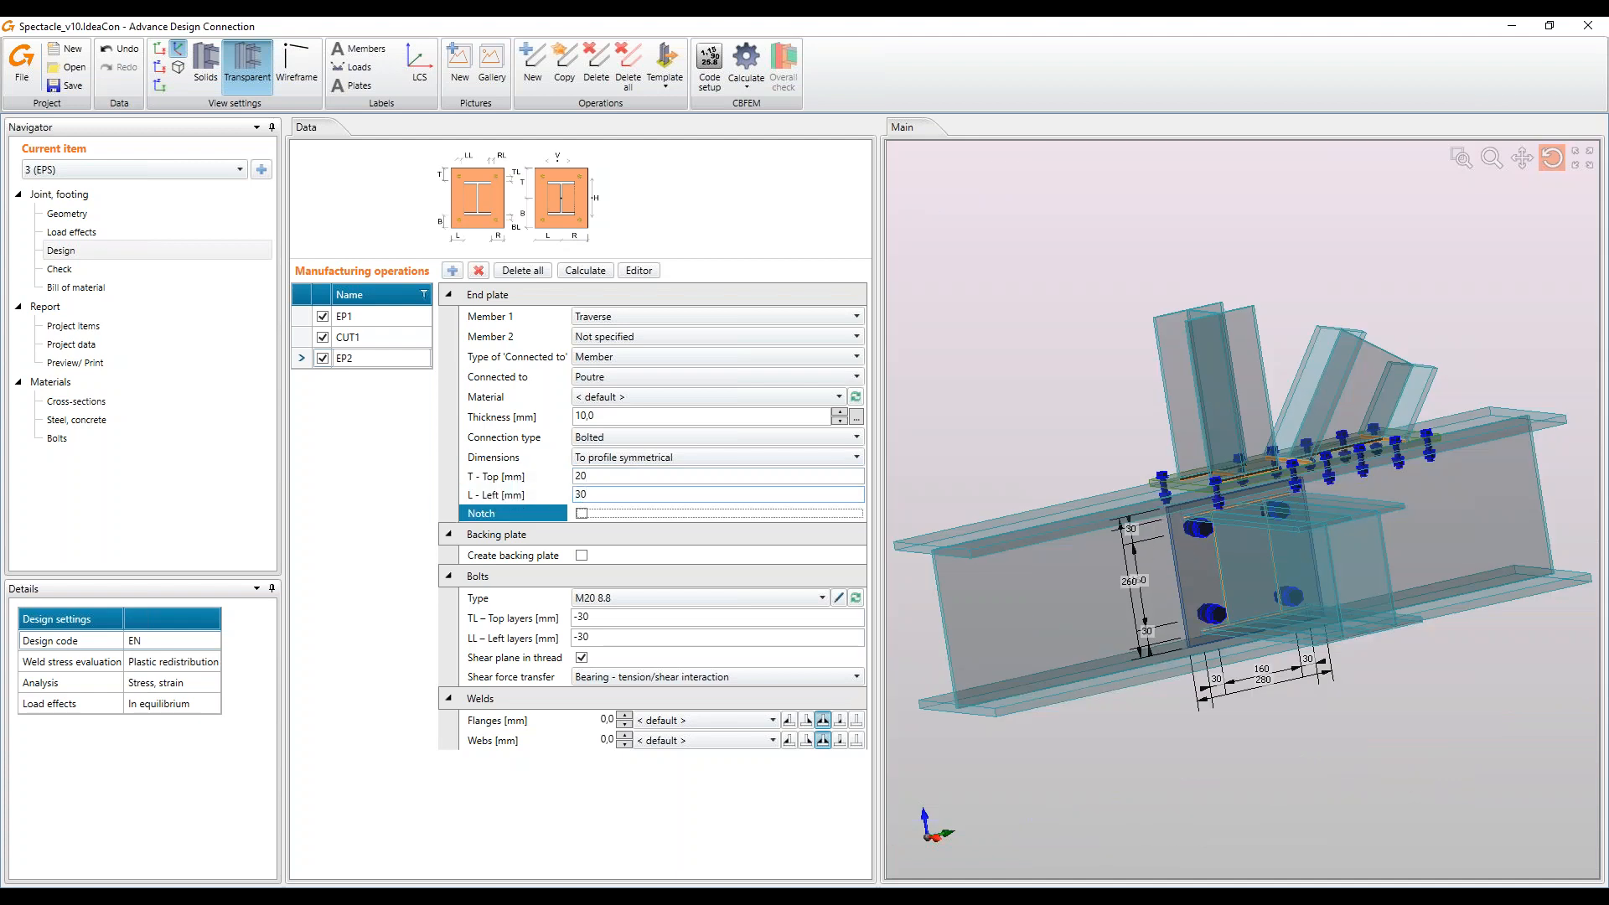
Set the EP2 bolt layers to -50 for the top and -10 for the left
key(Tab)
key(Tab)
key(Tab)
text(-)
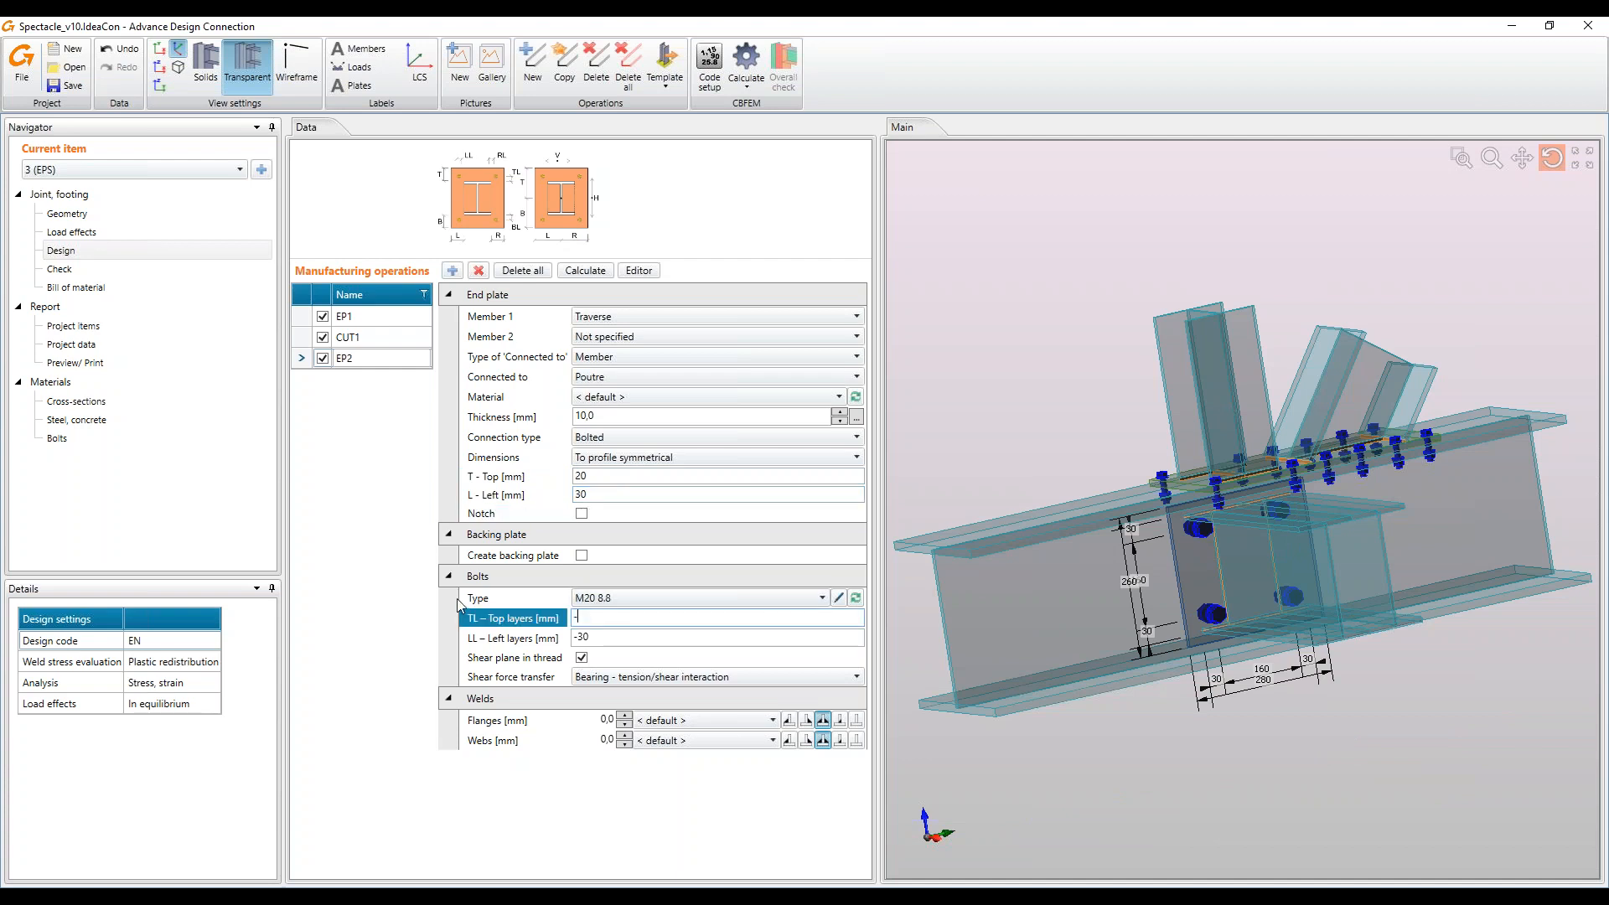
text(50)
key(Tab)
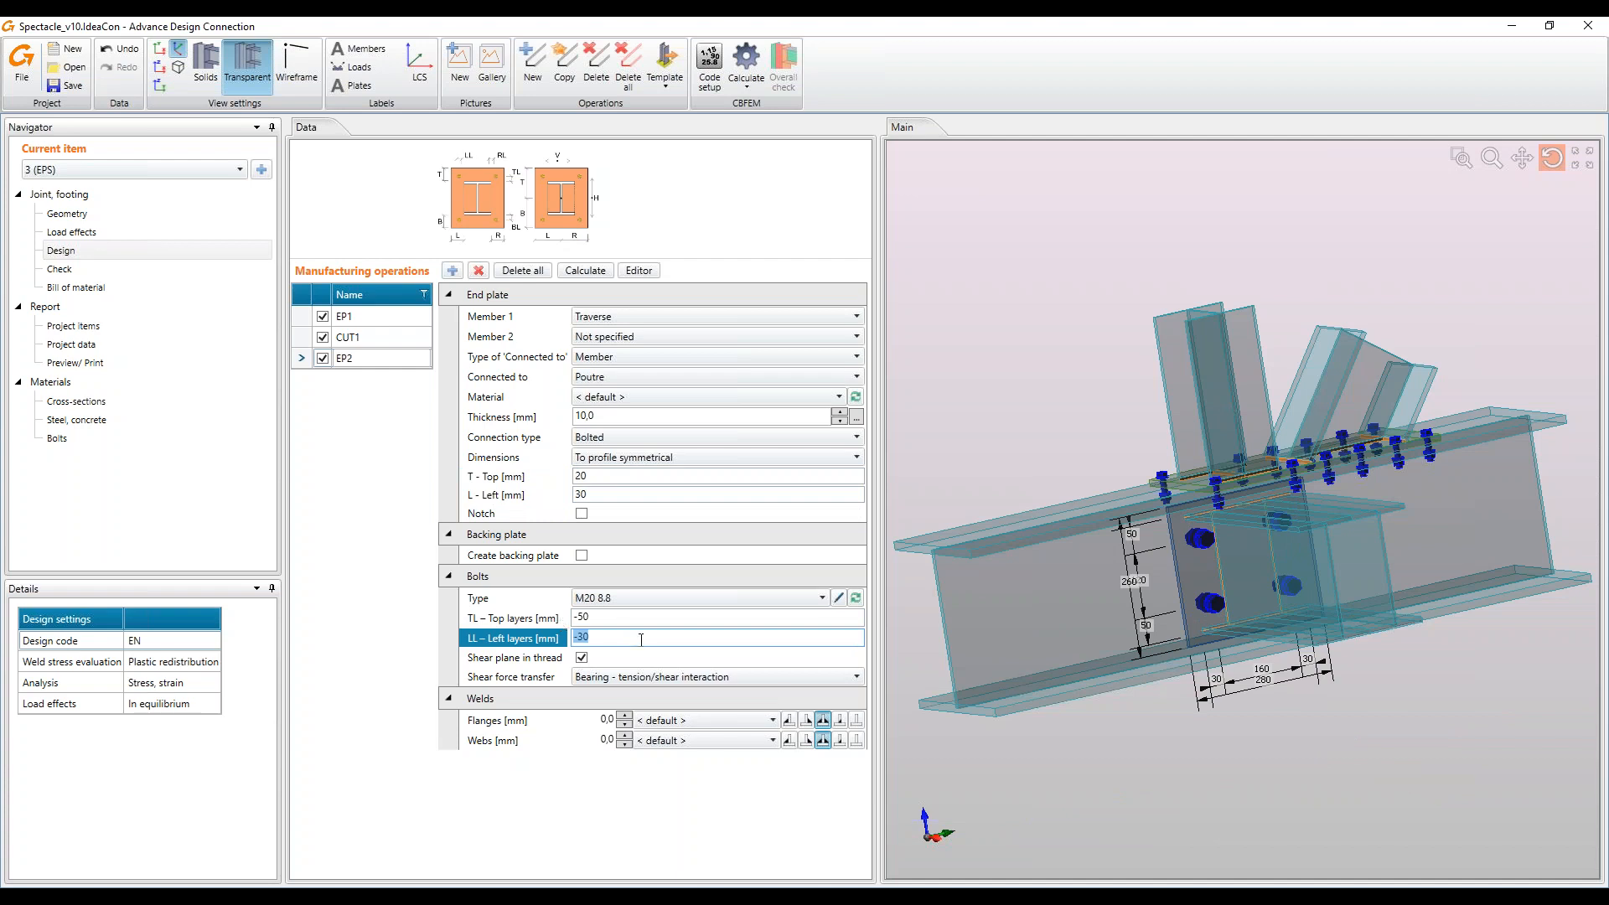
text(-10)
key(Tab)
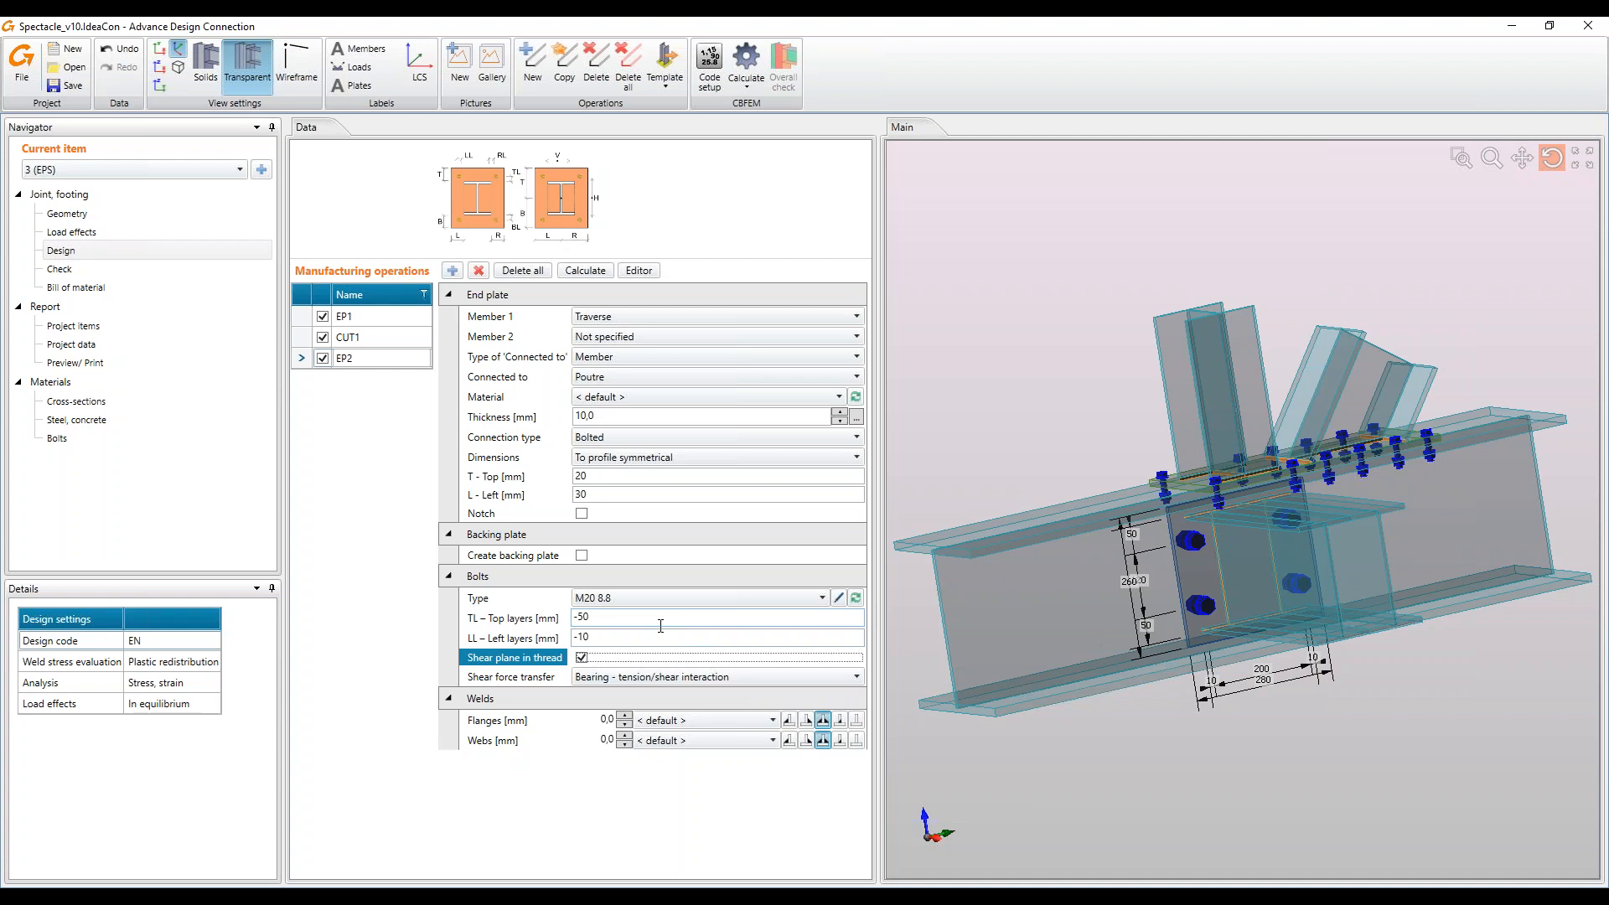
Set the flange and web weld thickness of end plate EP2 to 6 mm
click(625, 715)
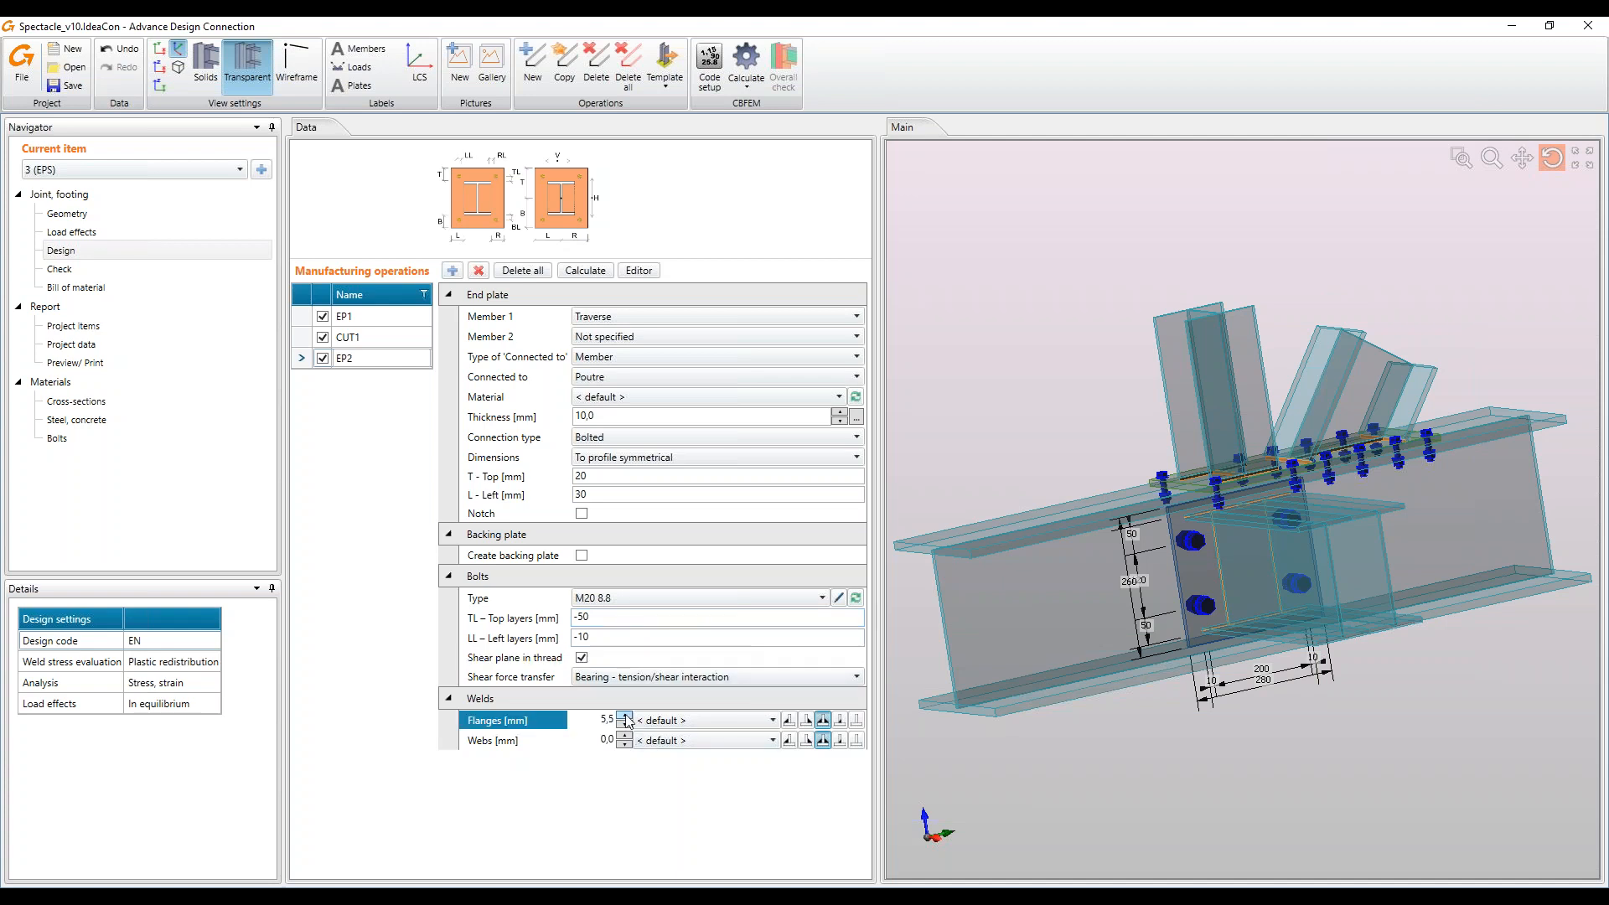
click(624, 735)
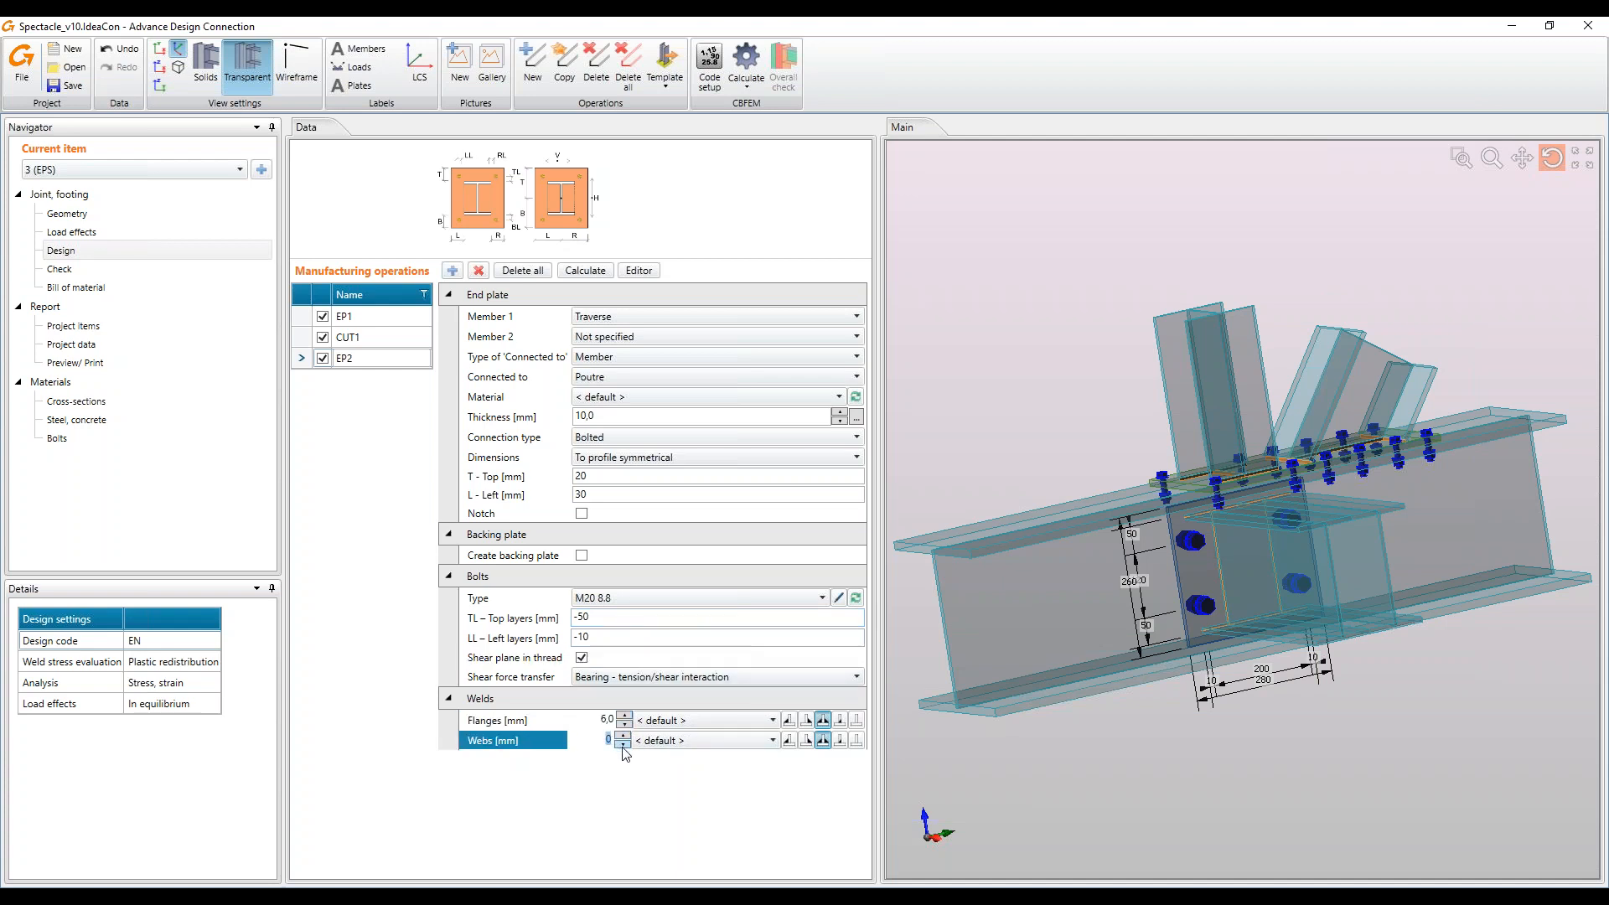
click(624, 735)
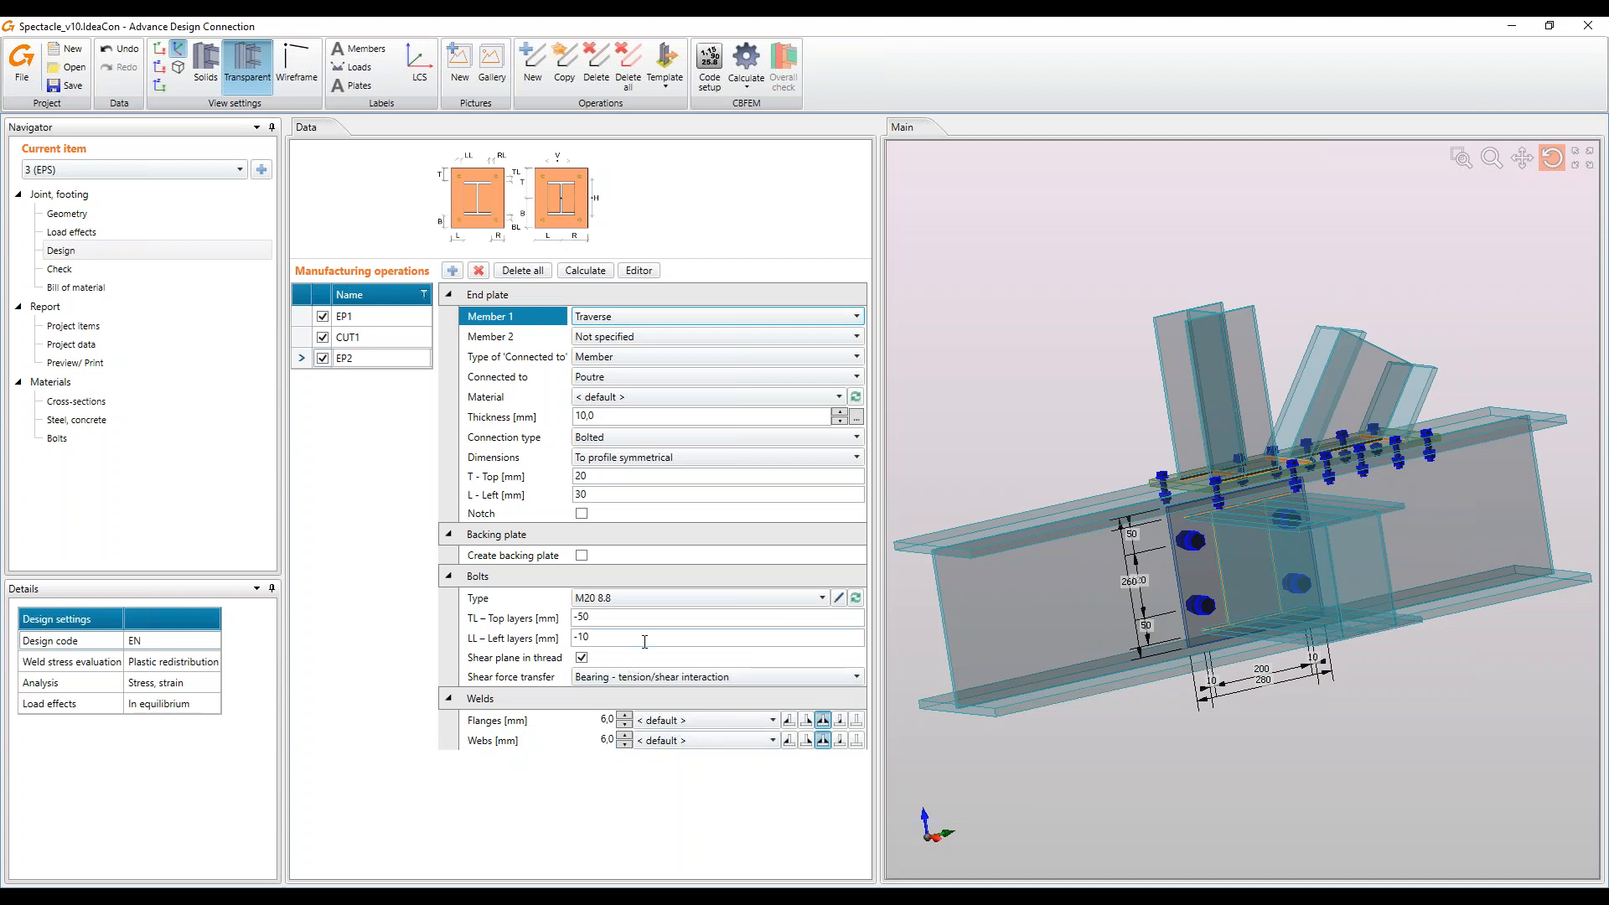
Change the top bolt layers of end plate EP2 to -40
drag(624, 619, 499, 610)
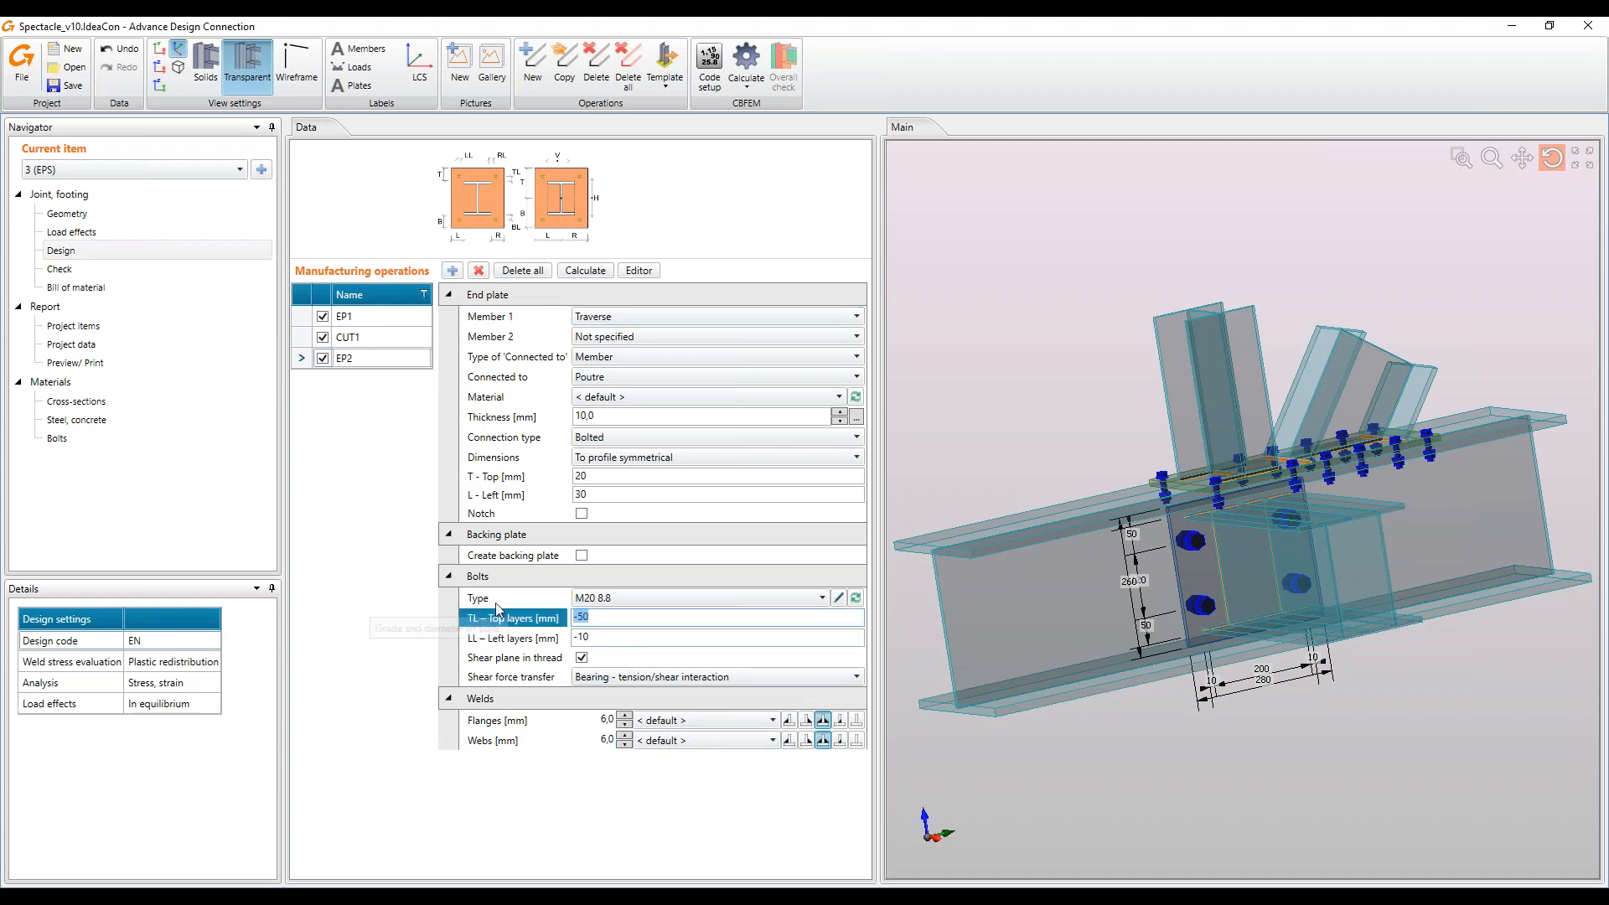
text(-410)
key(Return)
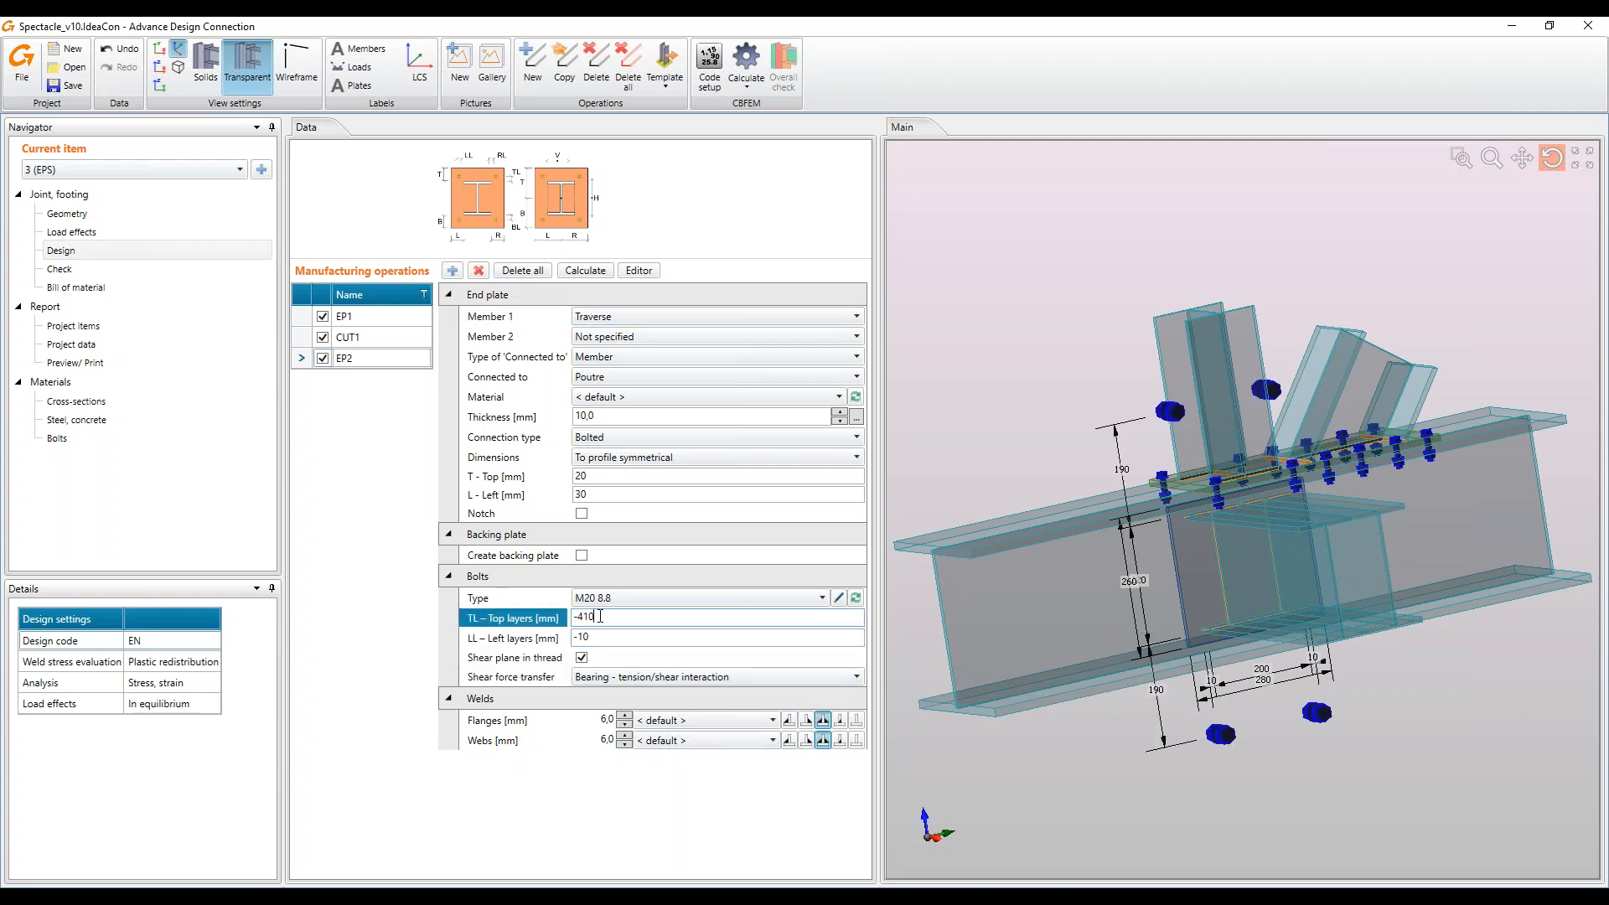
text(-40)
key(Tab)
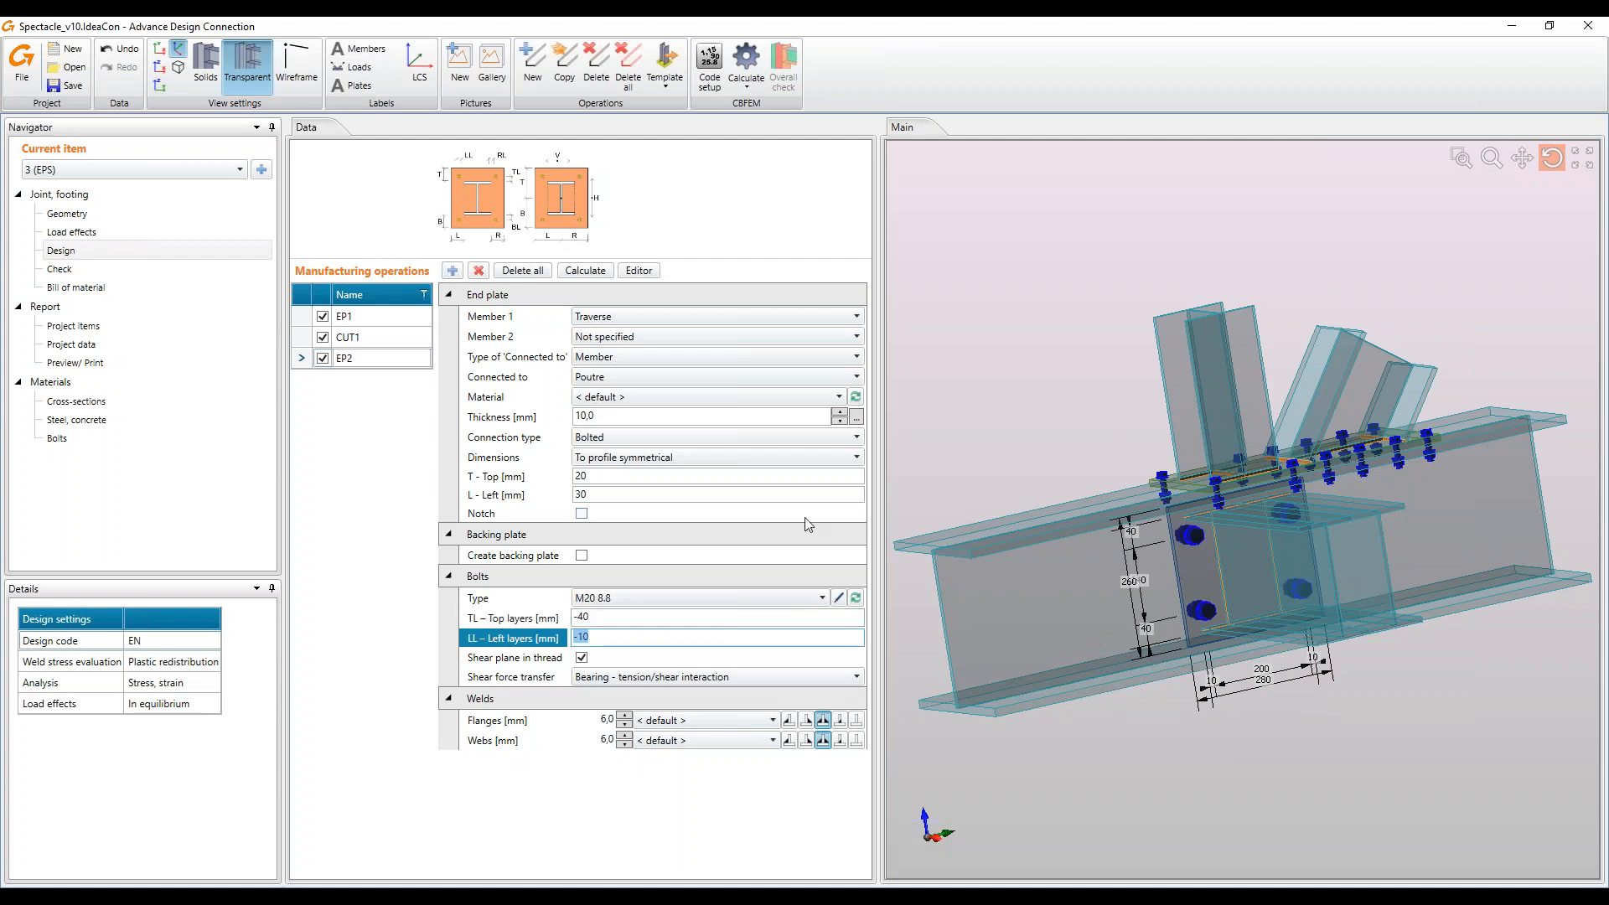
Go to the joint check and run the calculation of the connection
drag(1110, 509, 1219, 539)
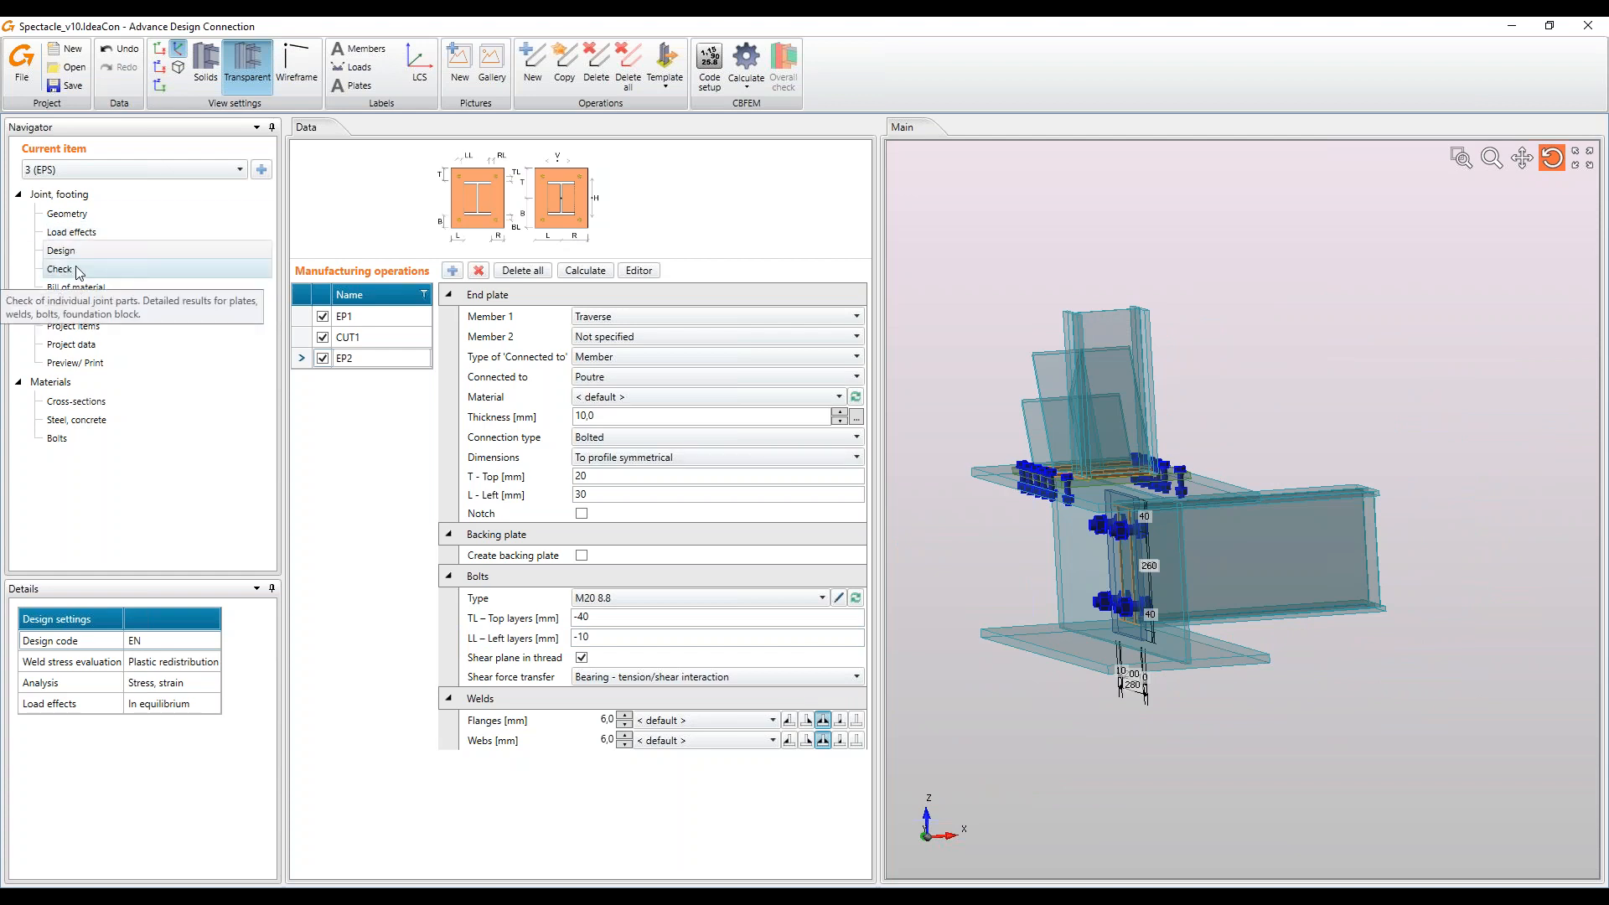
click(78, 269)
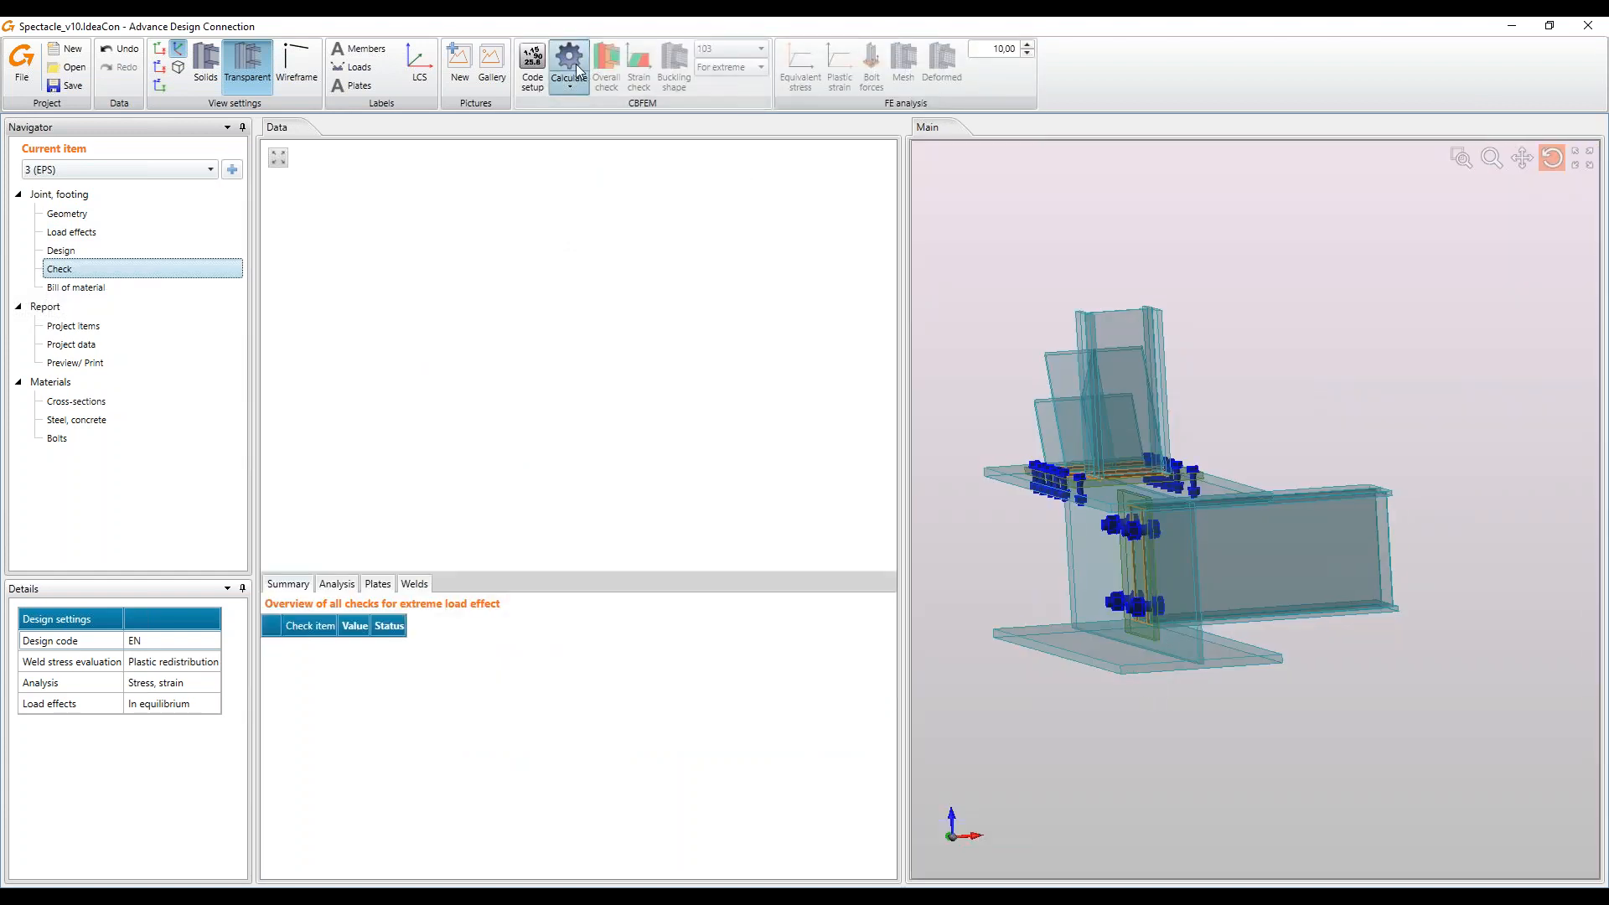
click(577, 71)
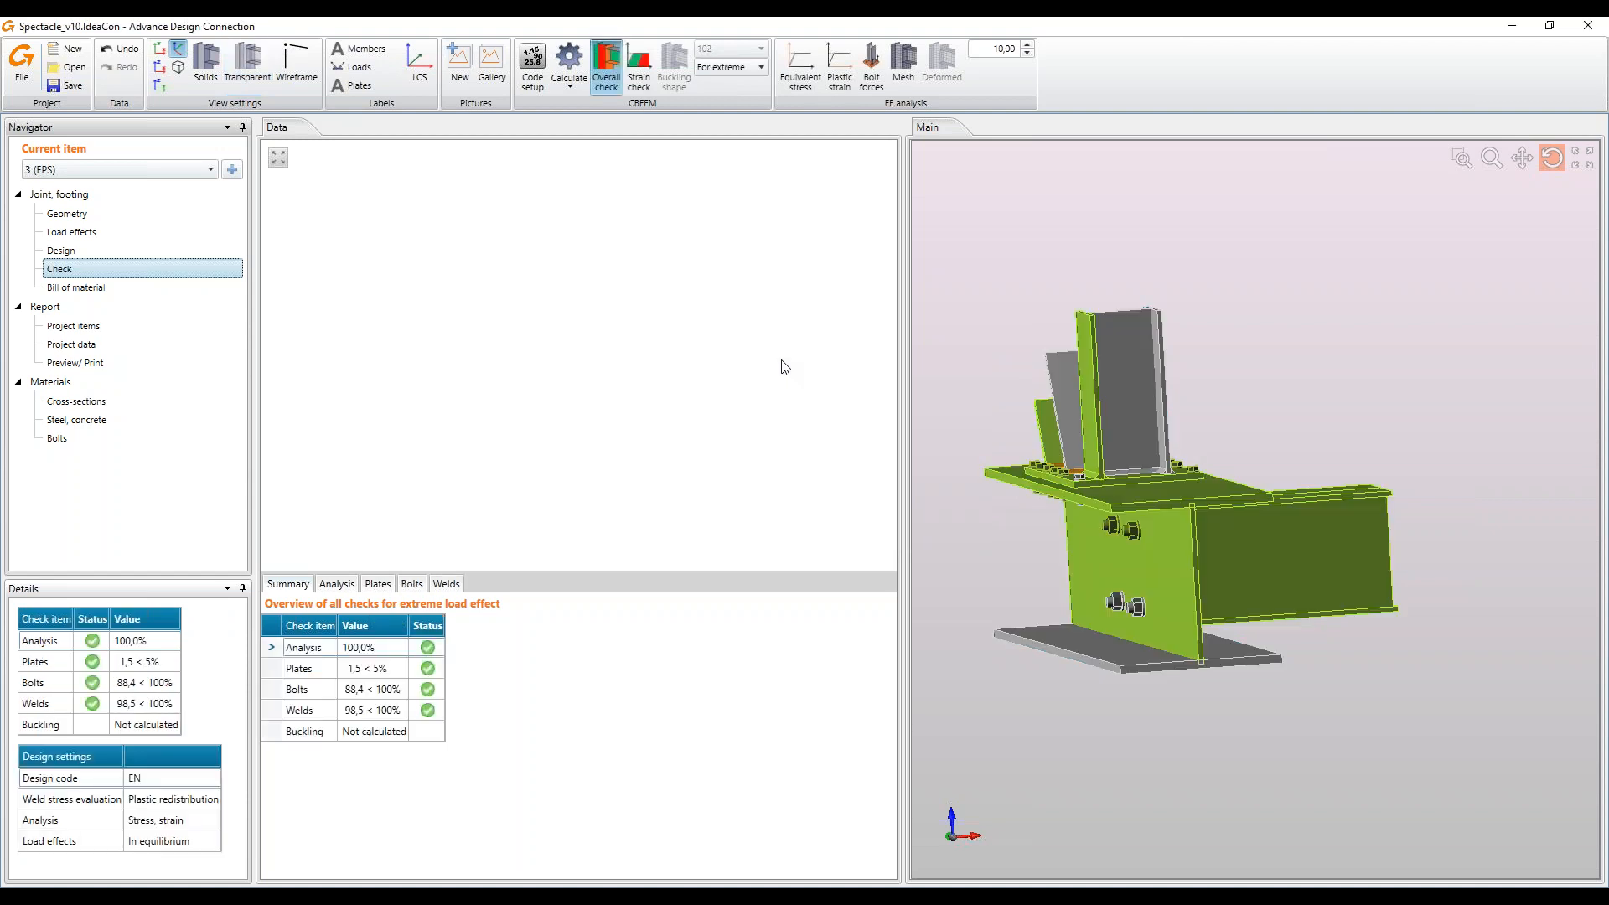
Return the joint to the axonometric view and display its equivalent stress results
drag(1232, 564, 1221, 441)
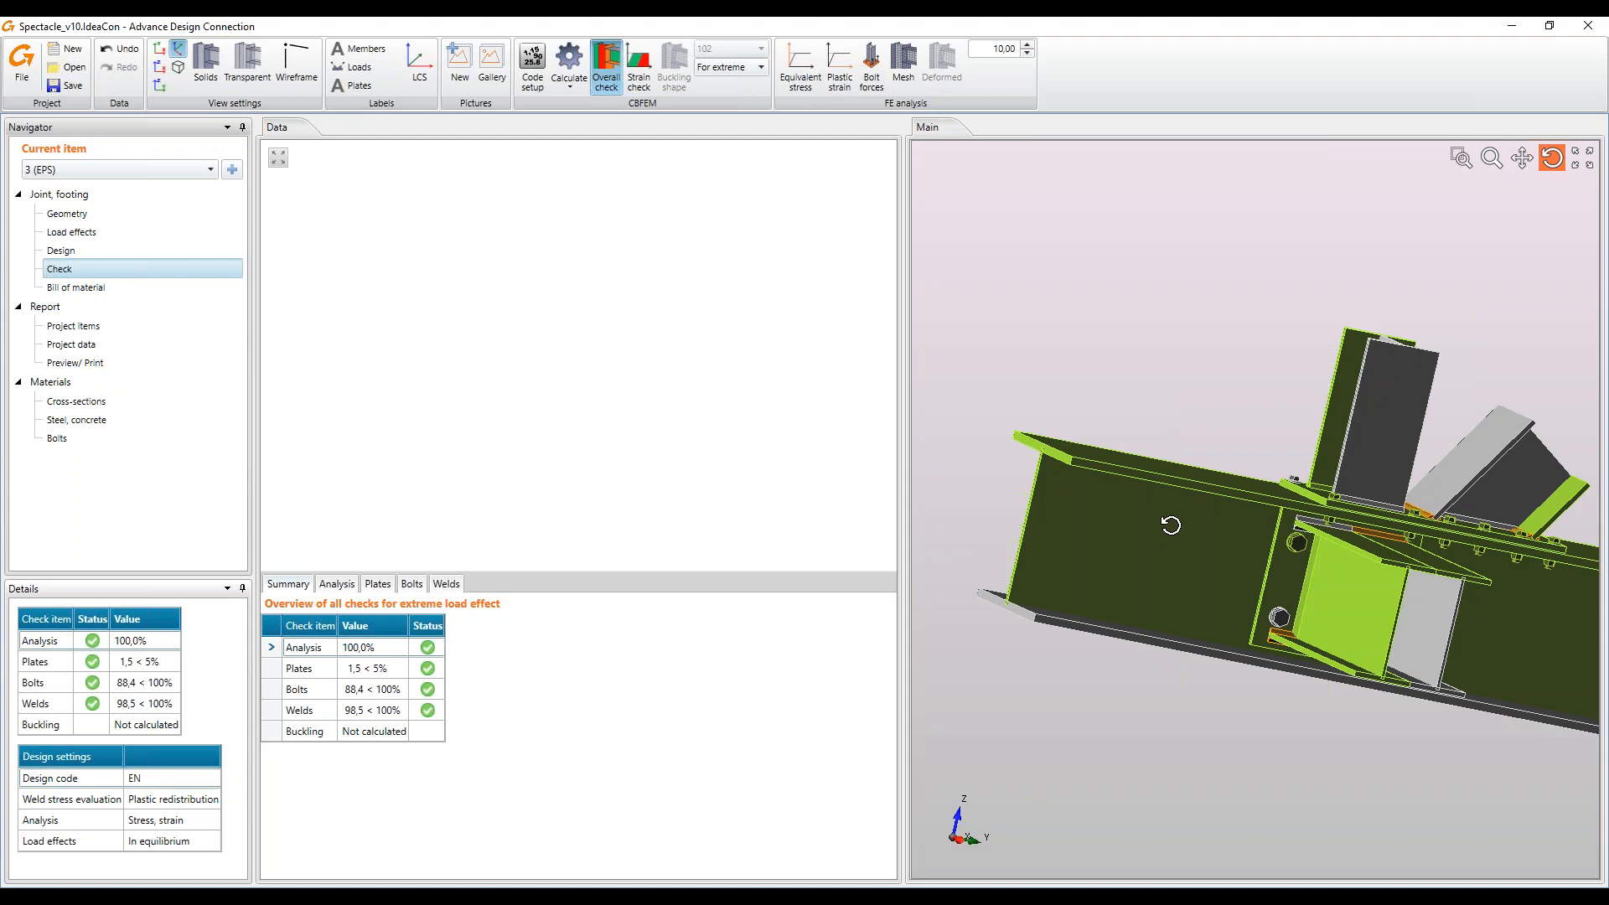
right_click(1208, 405)
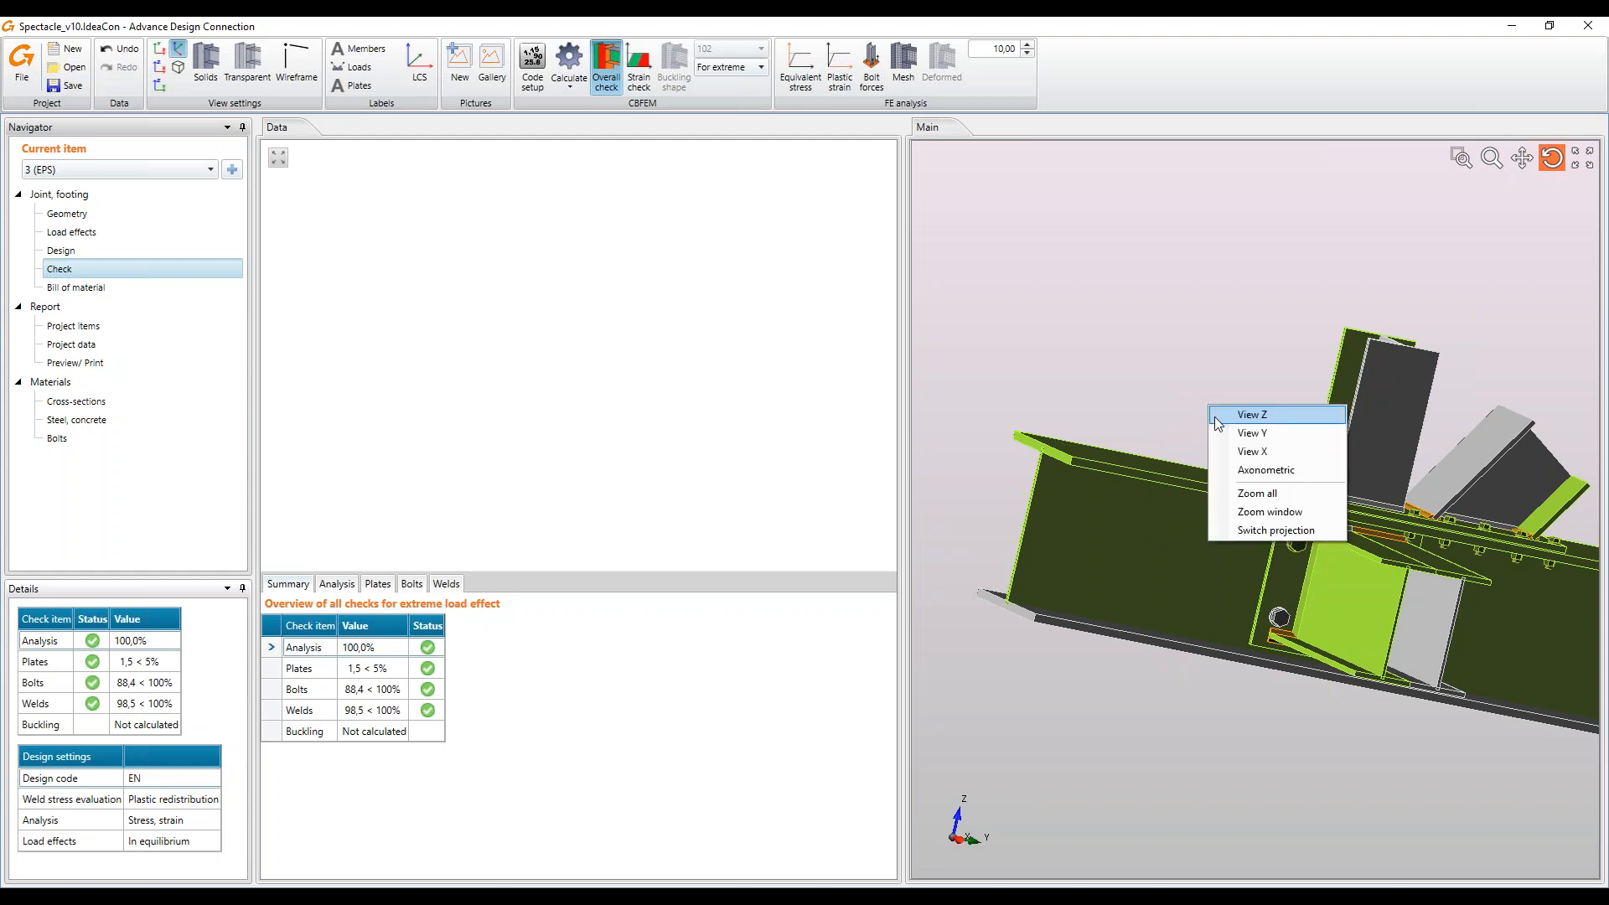
click(1267, 469)
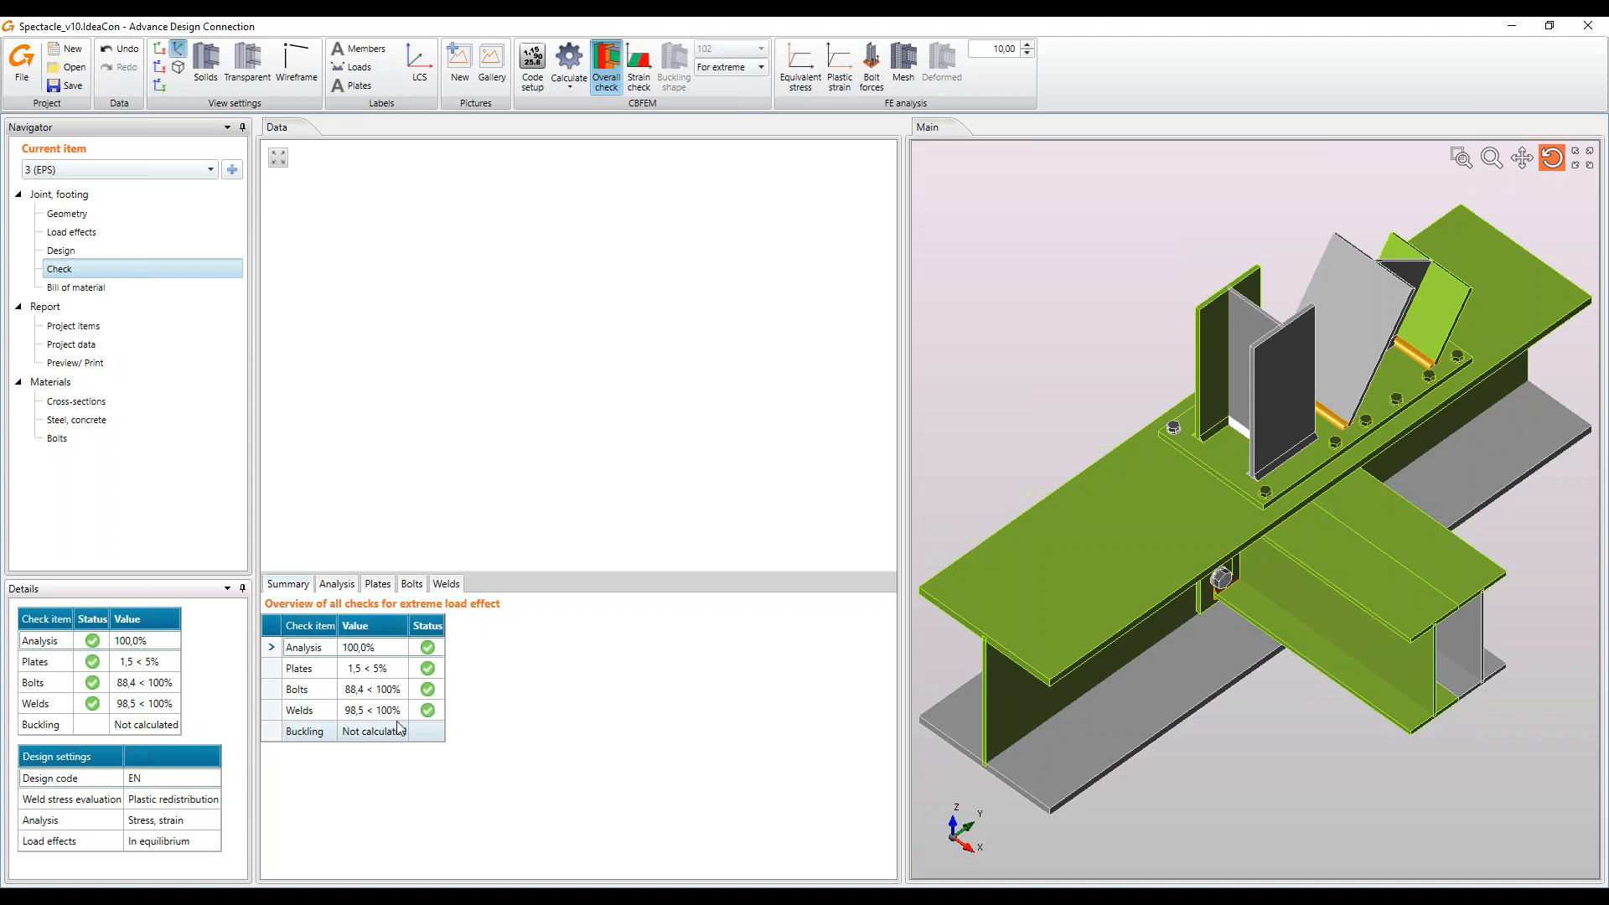
click(801, 71)
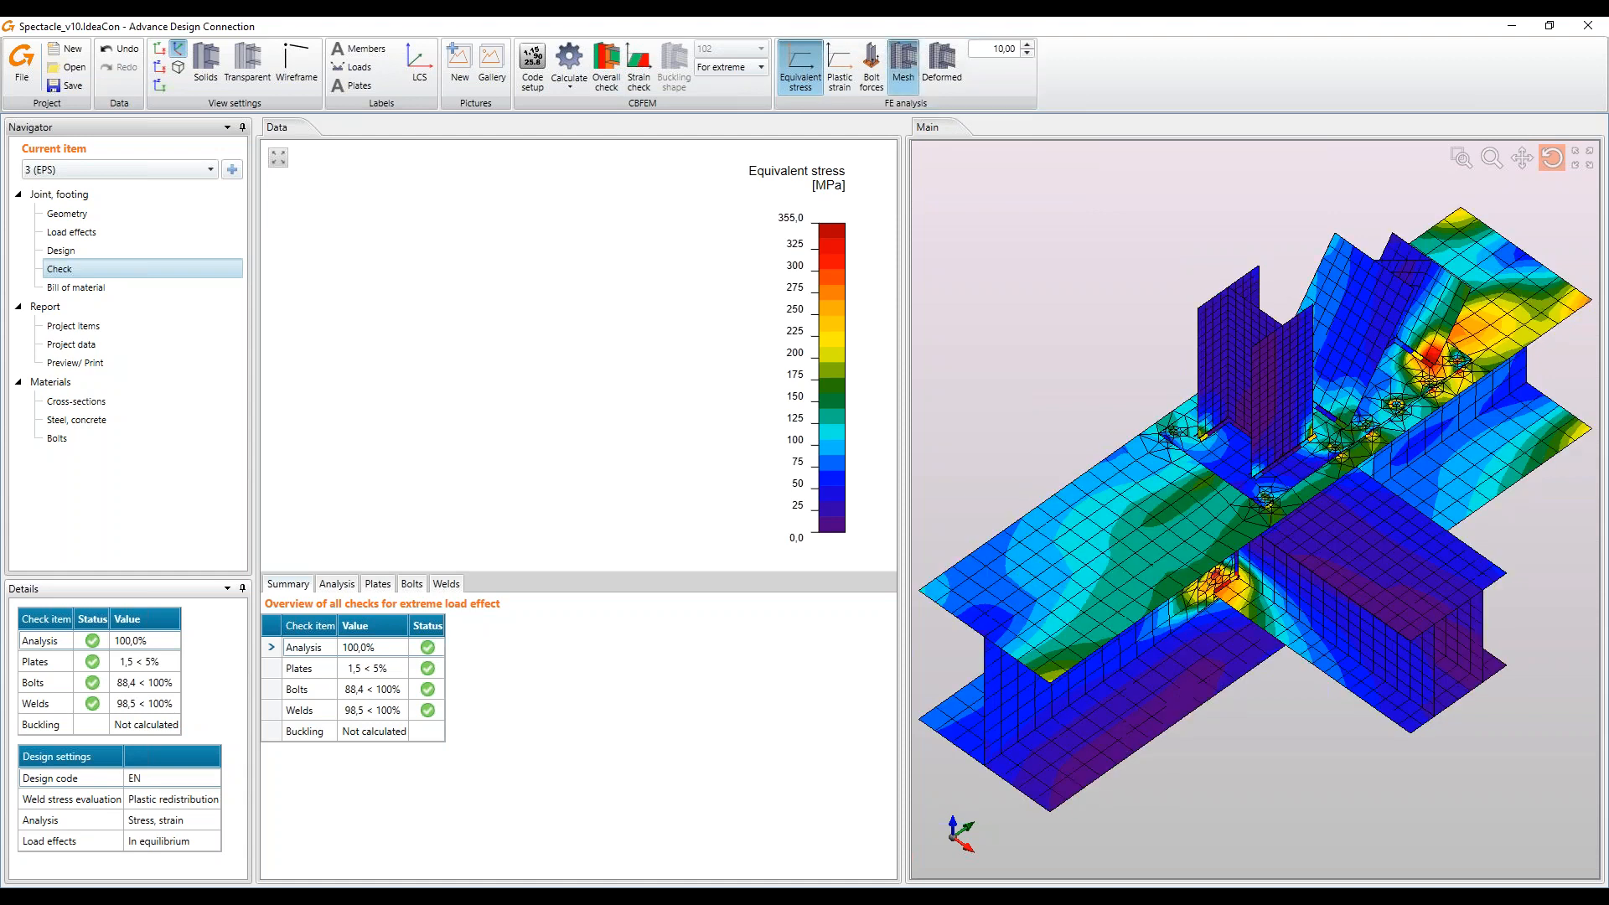
mouse_move(1081, 534)
mouse_down()
mouse_move(1065, 530)
mouse_move(1052, 453)
mouse_move(1068, 522)
mouse_up()
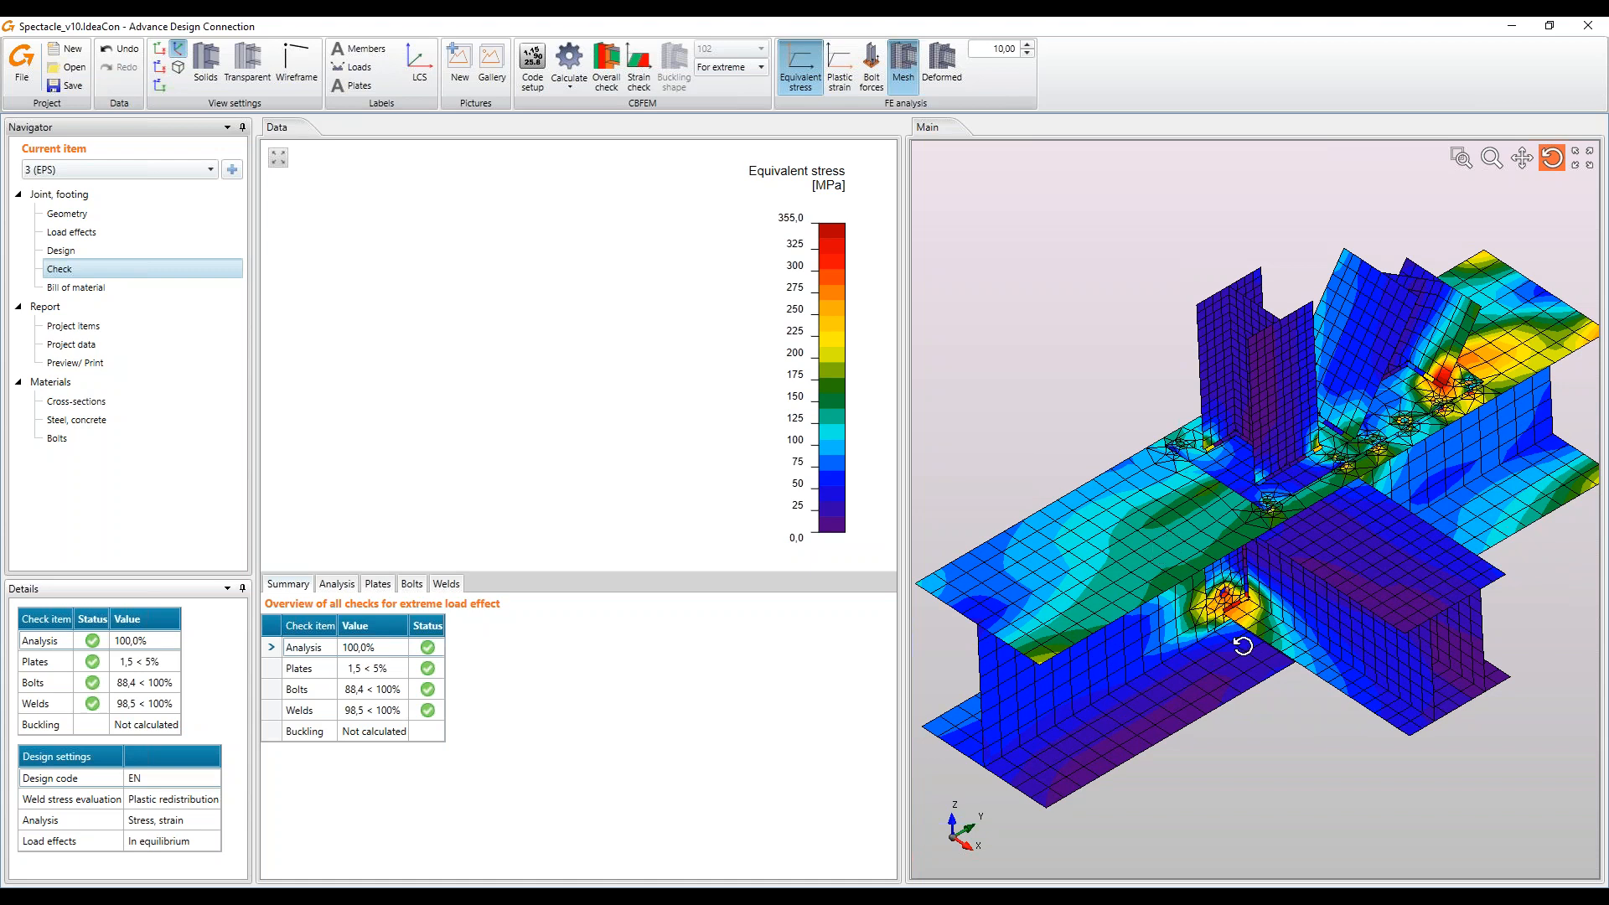
Show the detailed check results for the joint's individual plates
right_click(1145, 411)
click(1147, 387)
click(379, 584)
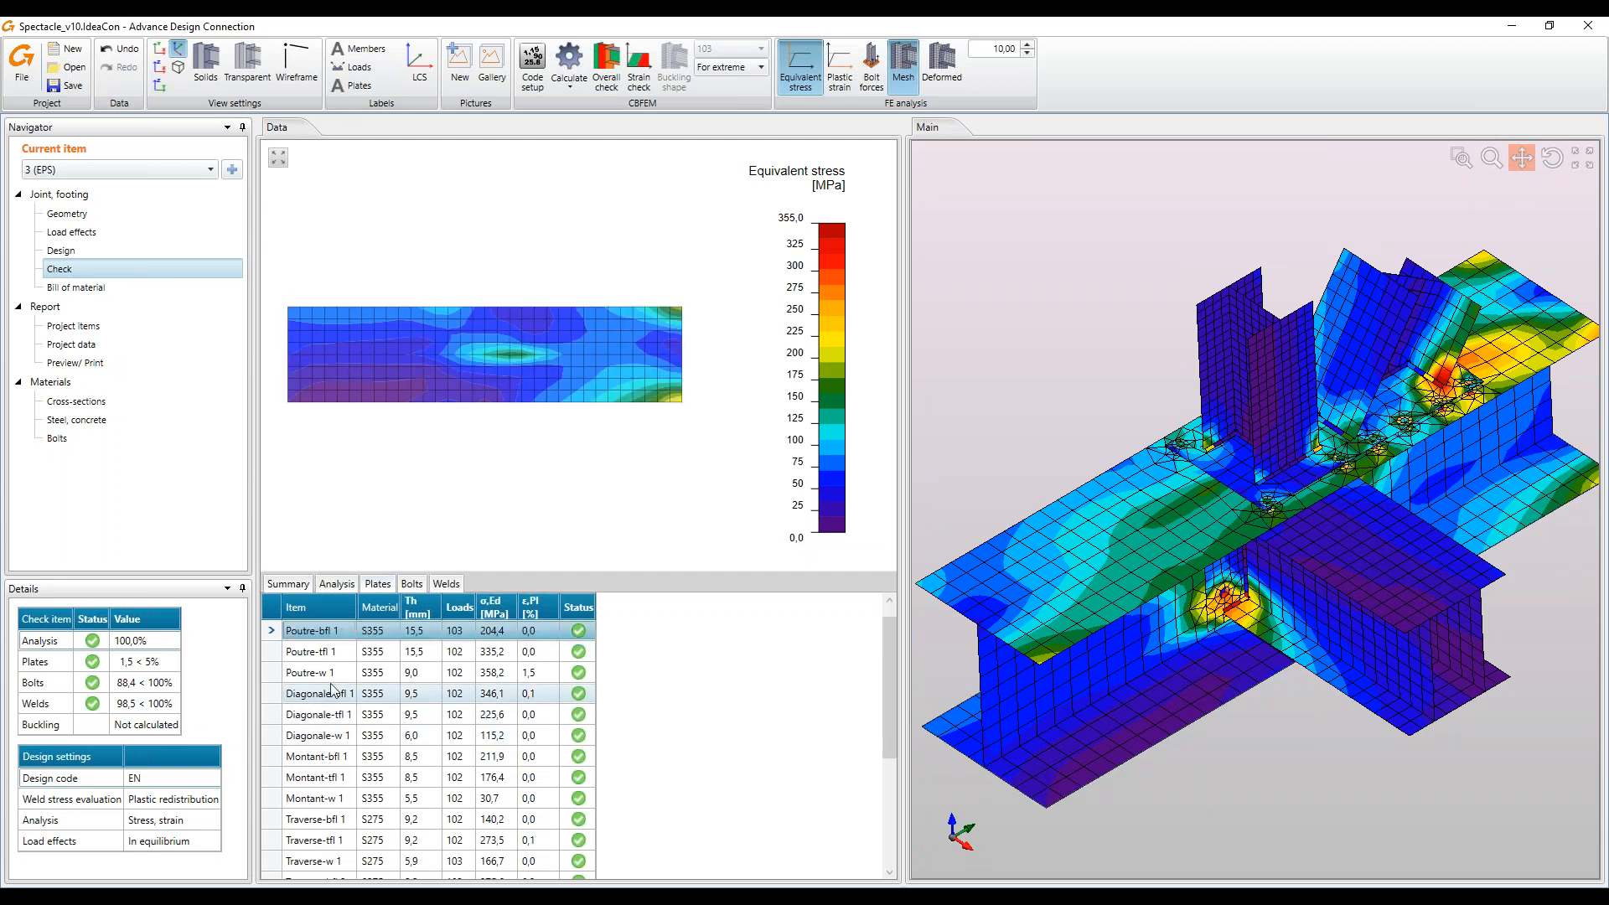
View the stress in plate Poutre-w 1, and show the bolt checks with the bolt forces displayed on the joint
click(335, 675)
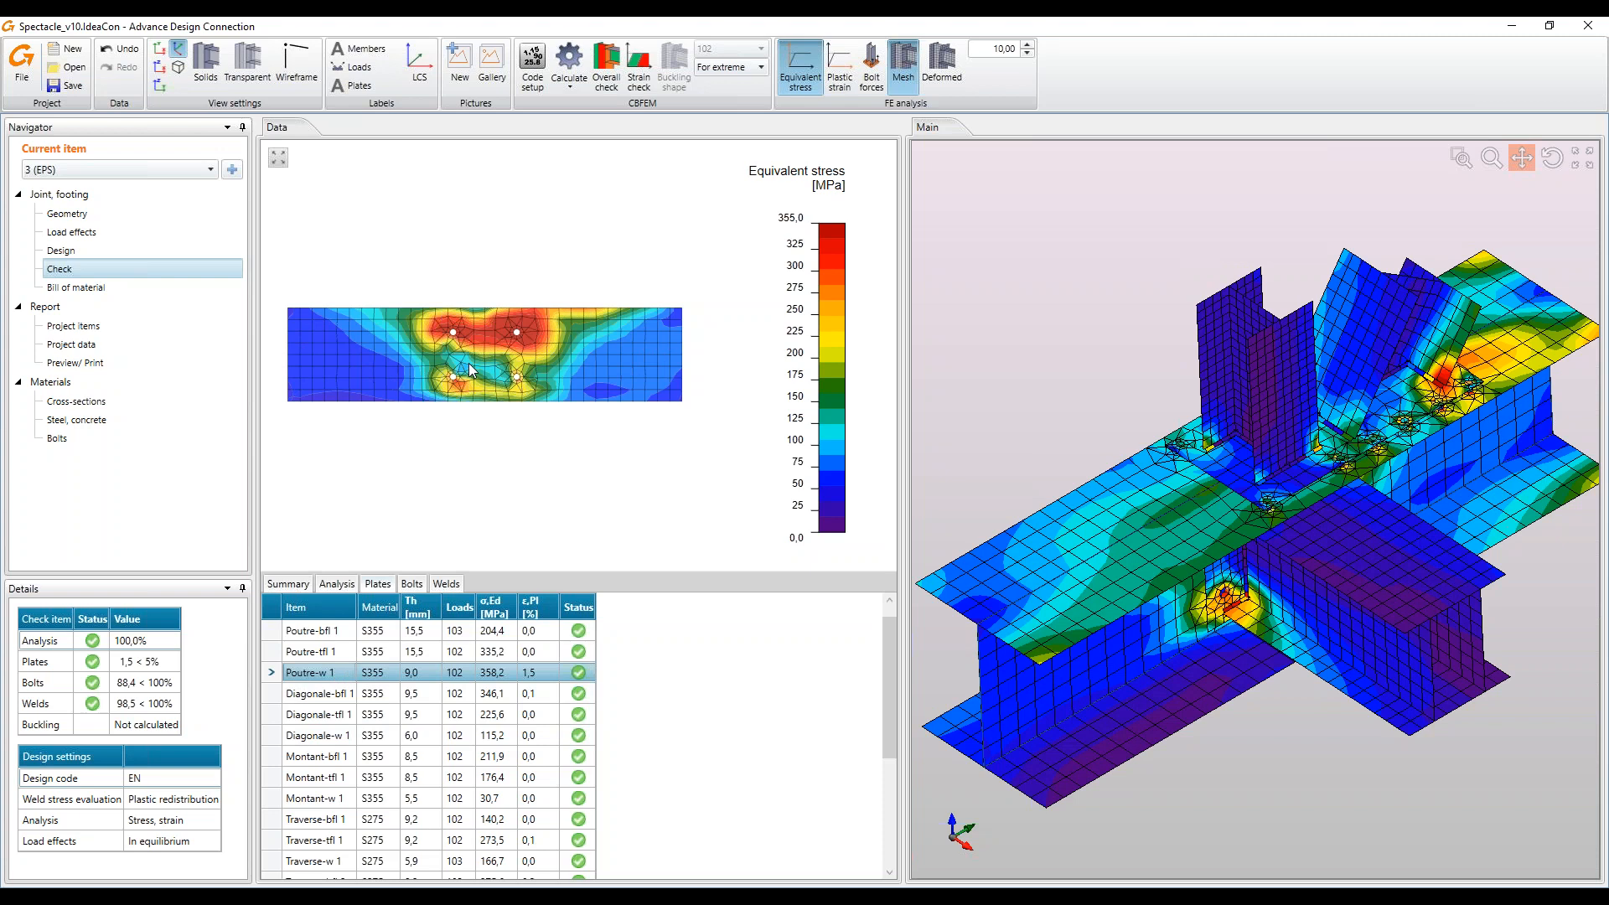
click(411, 586)
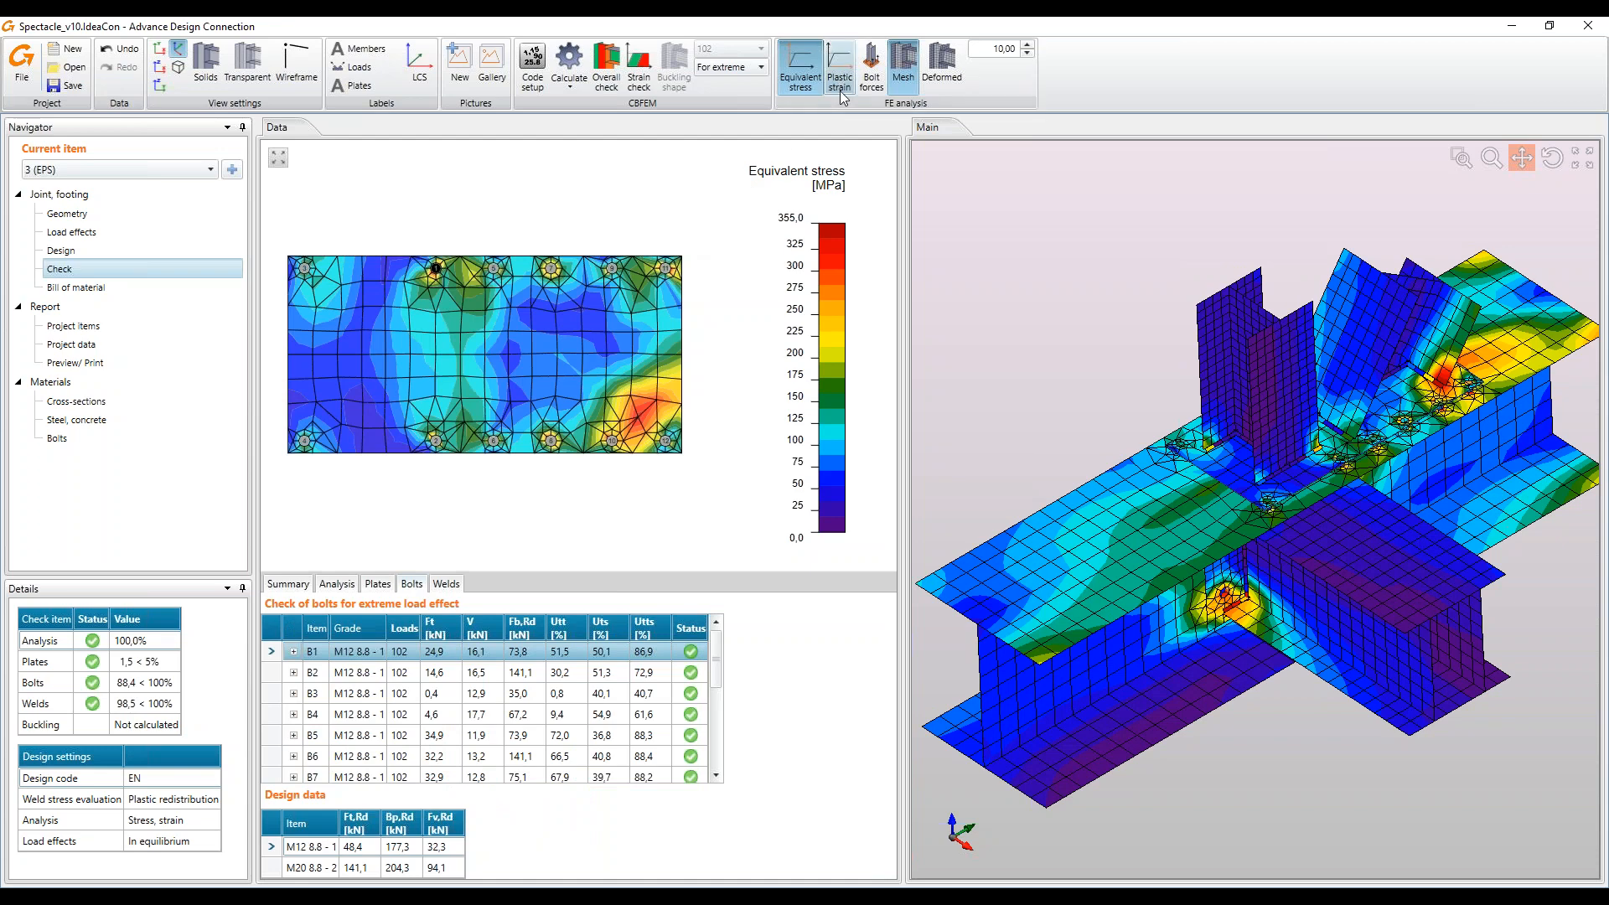
click(874, 77)
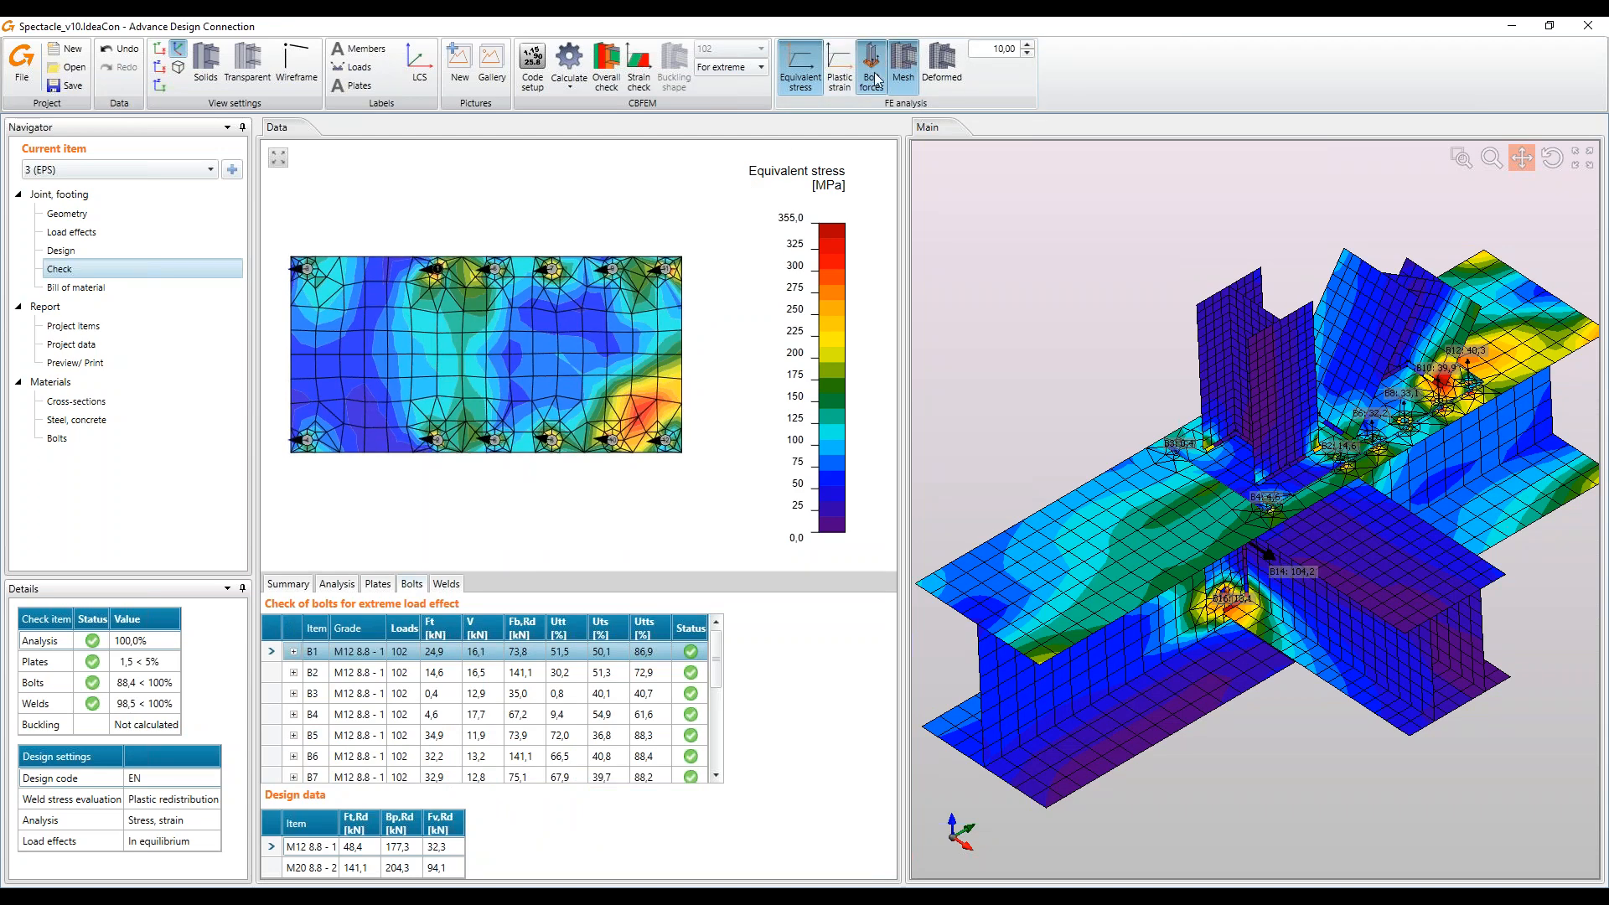
scroll(1490, 356, up, 5)
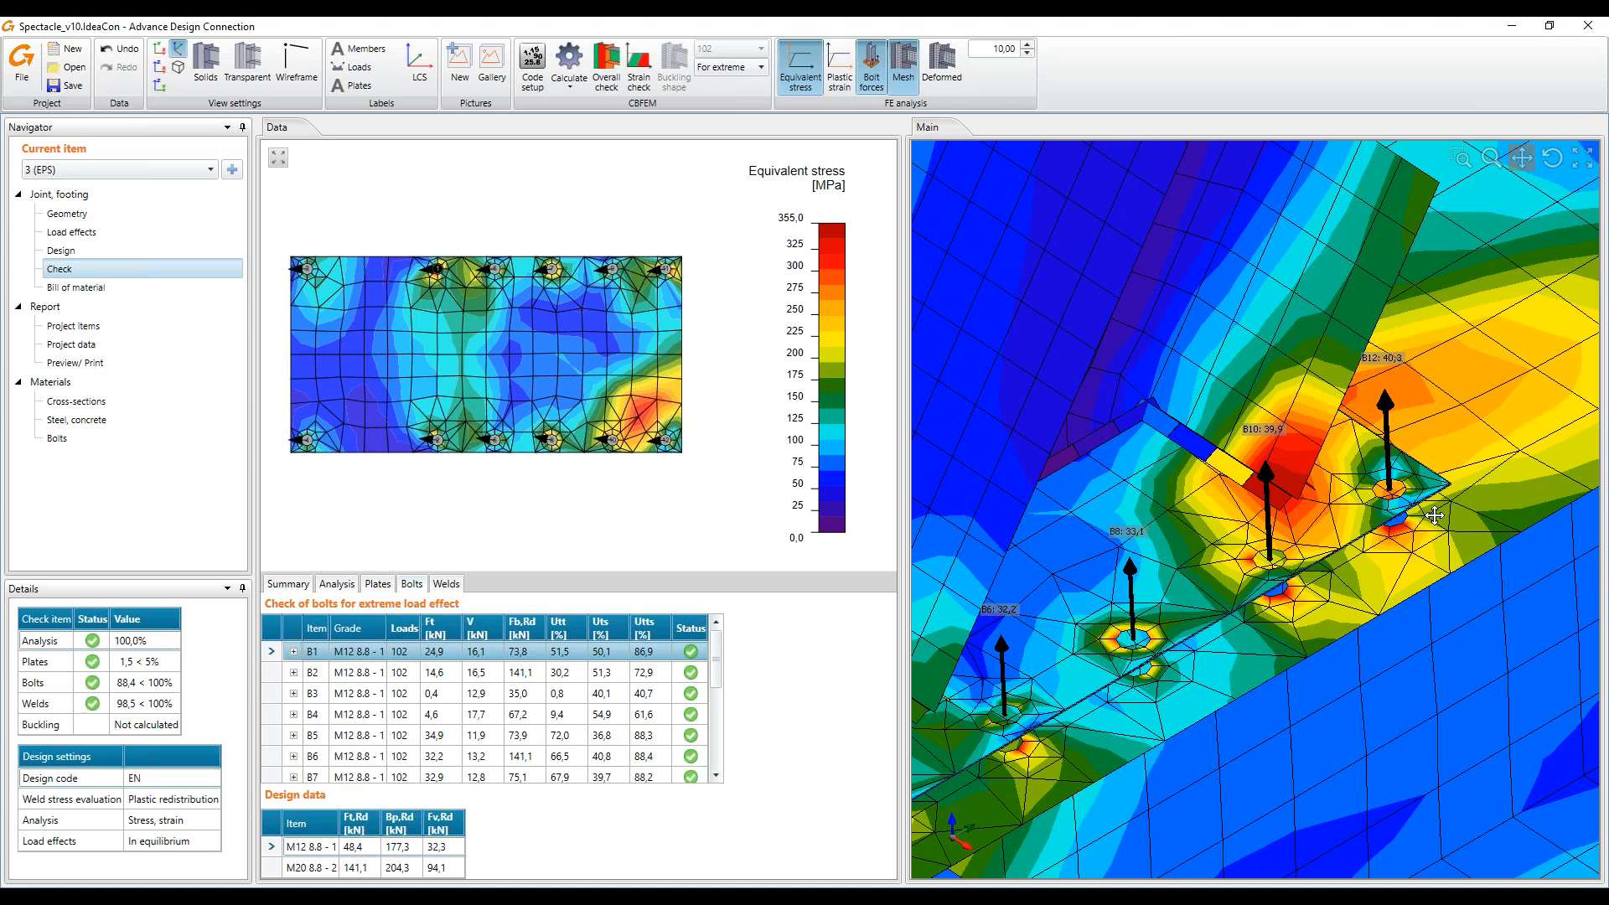
click(1385, 408)
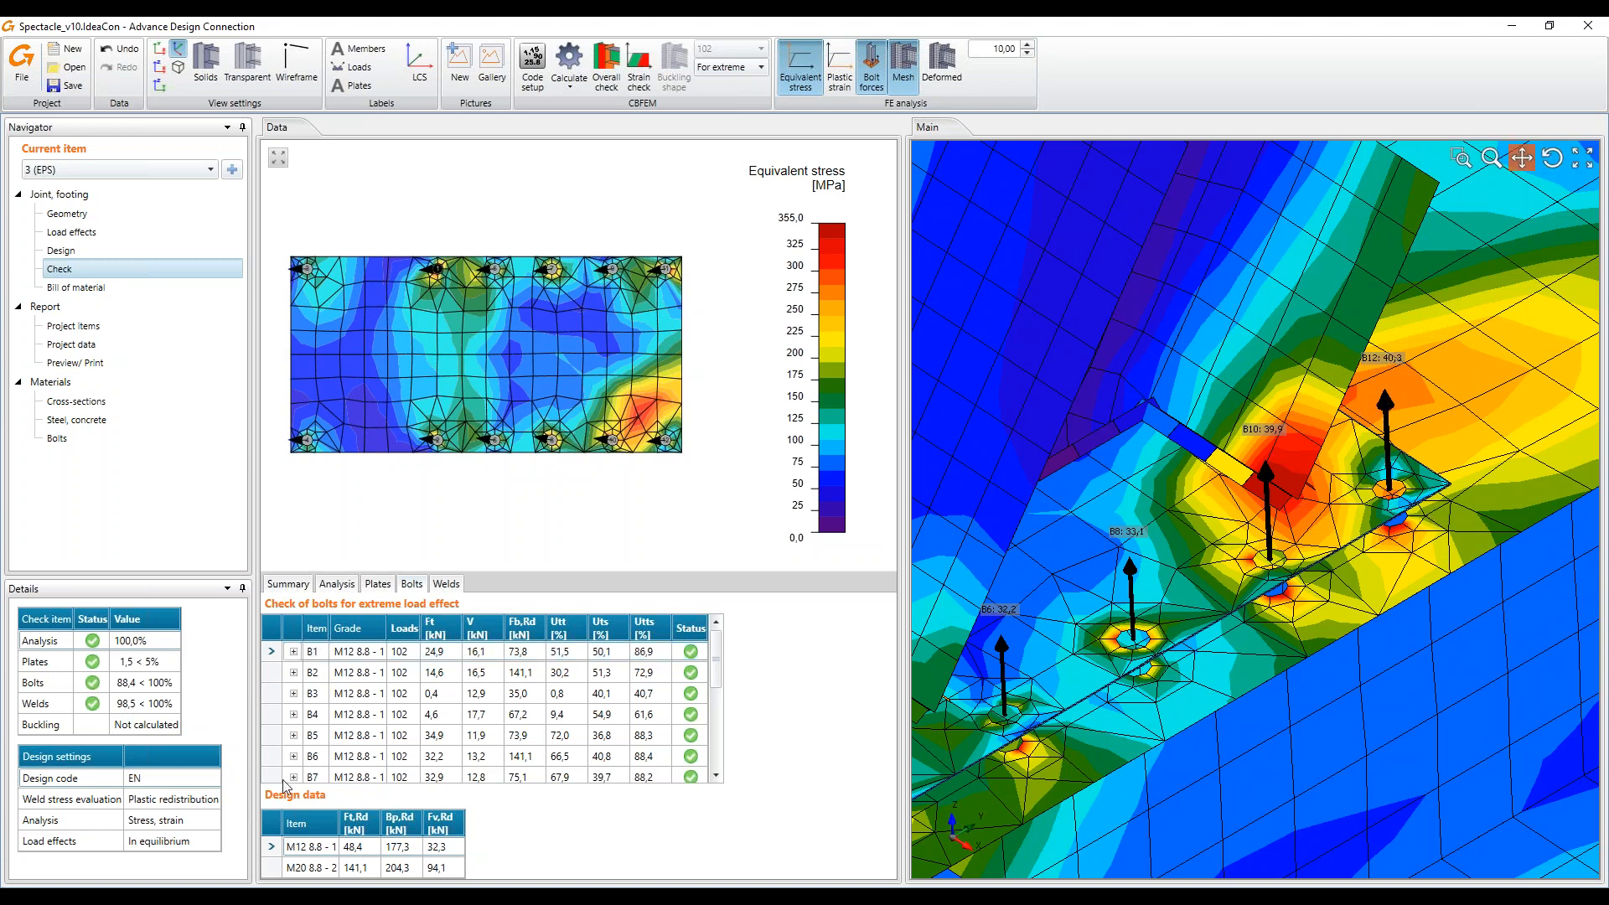
Expand bolt B12 in the bolt checks and read its detailed utilization formulas
scroll(419, 693, down, 3)
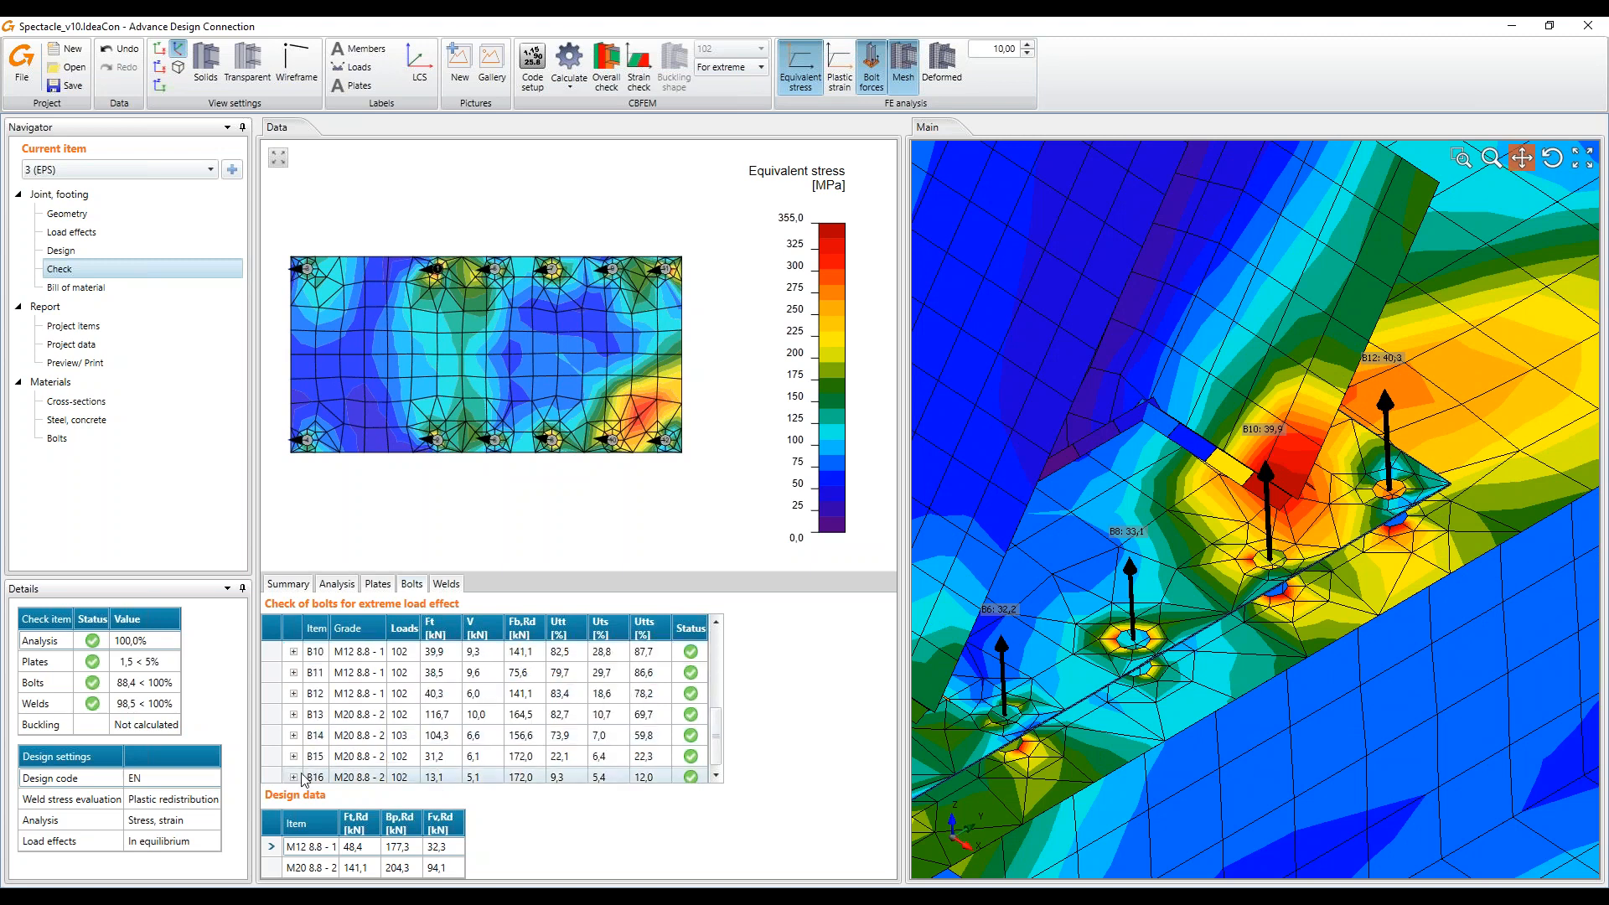
click(294, 693)
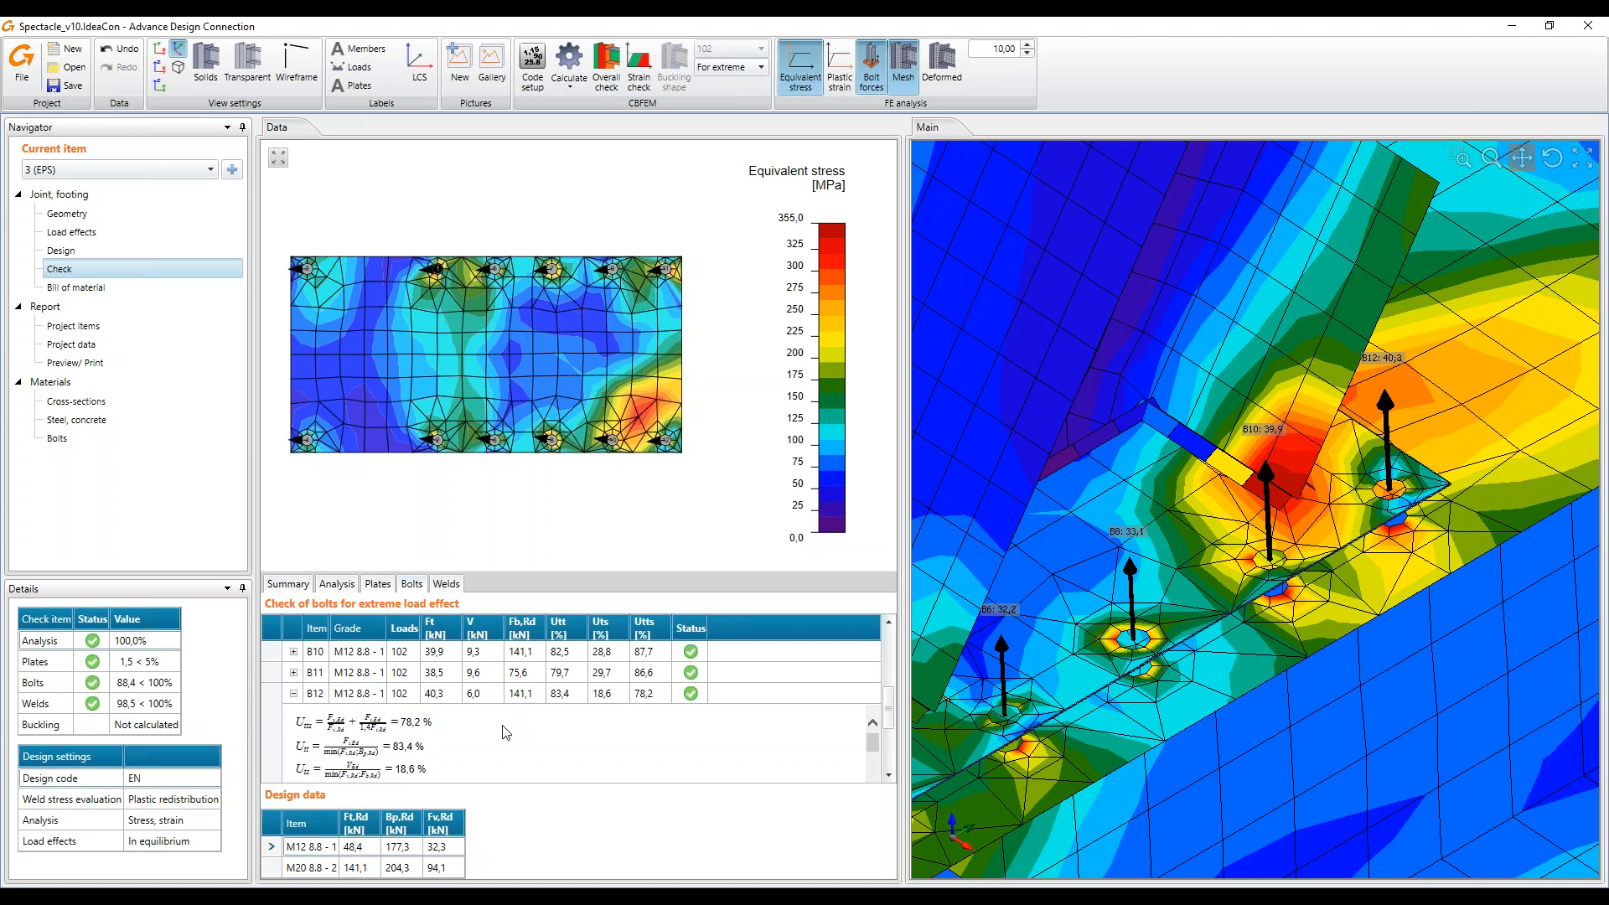
scroll(506, 733, down, 1)
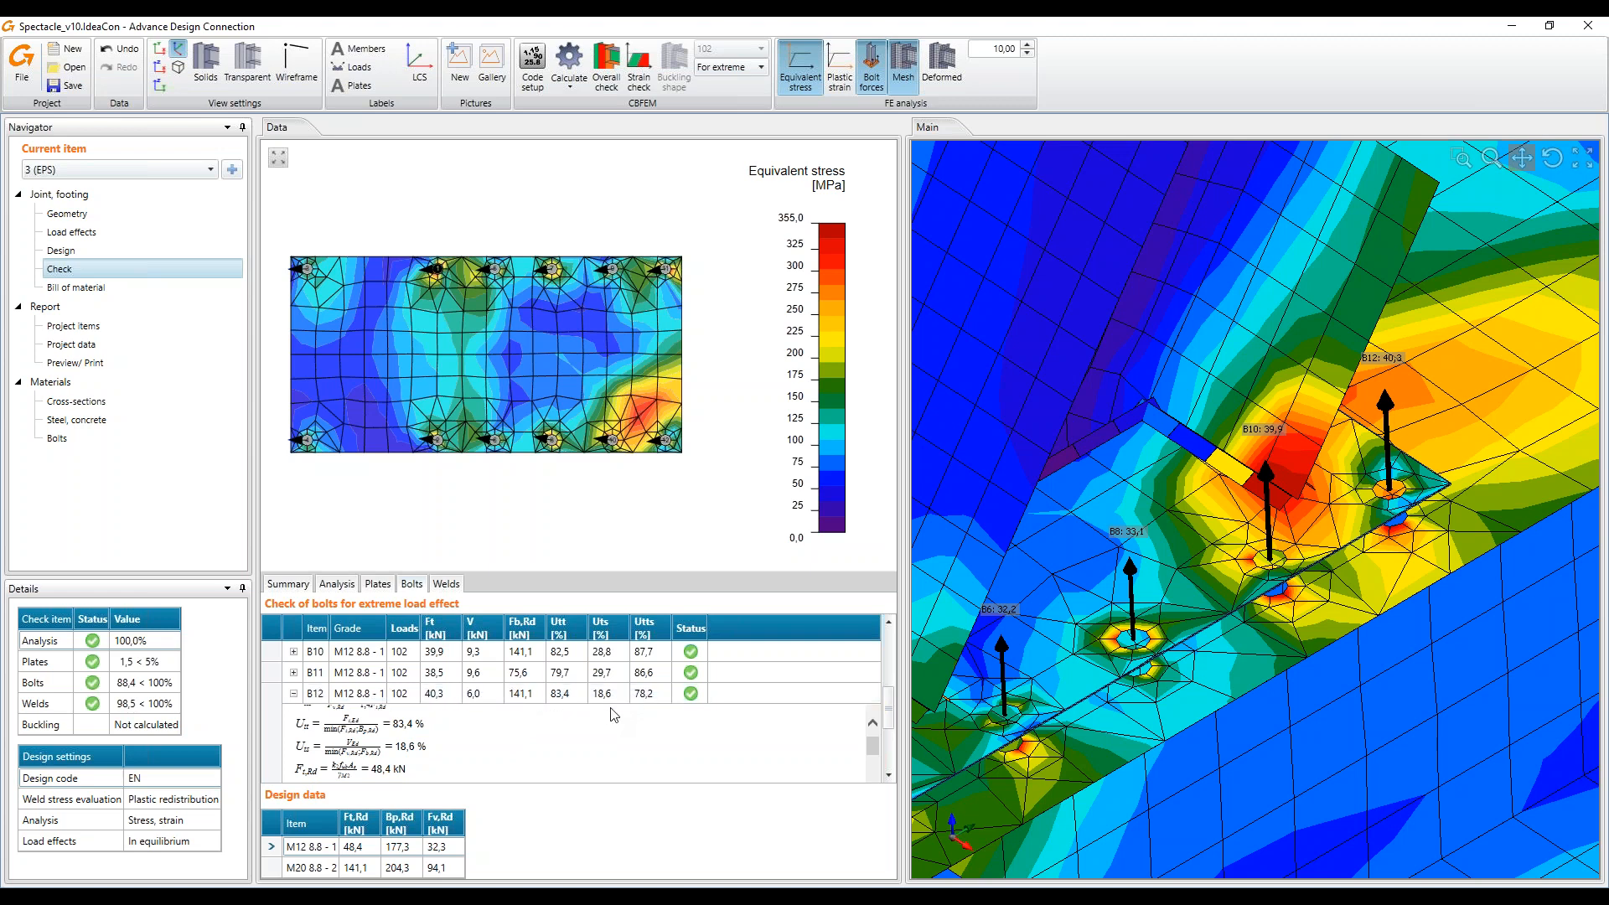
Display the deformed shape of the whole joint and inspect it from several angles
middle_click(1114, 439)
middle_click(1115, 439)
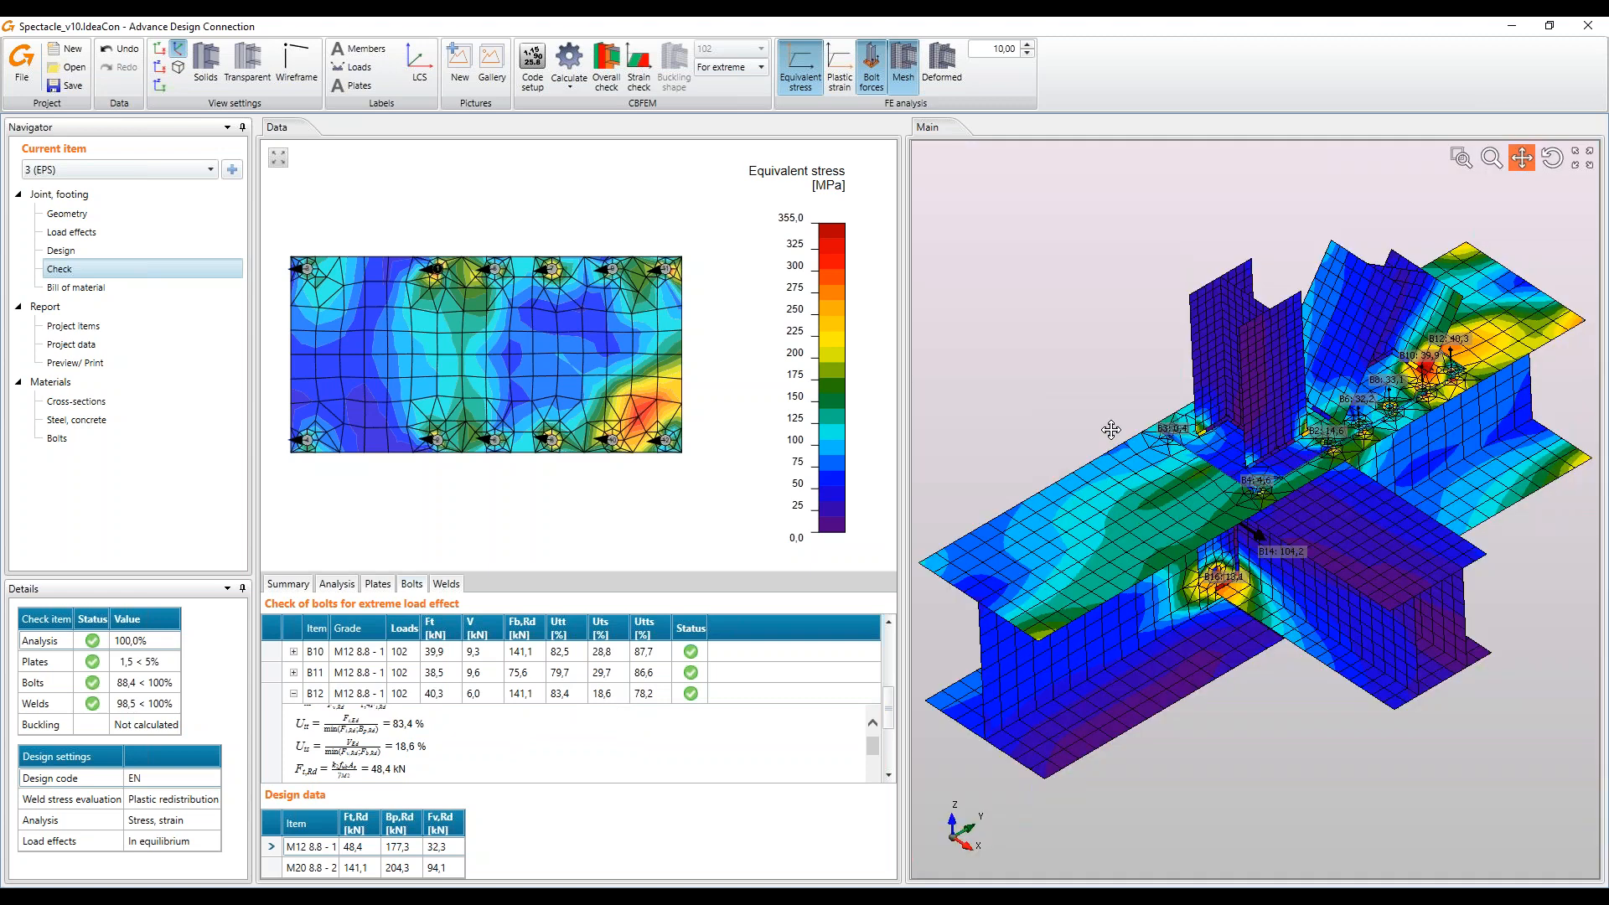
click(940, 60)
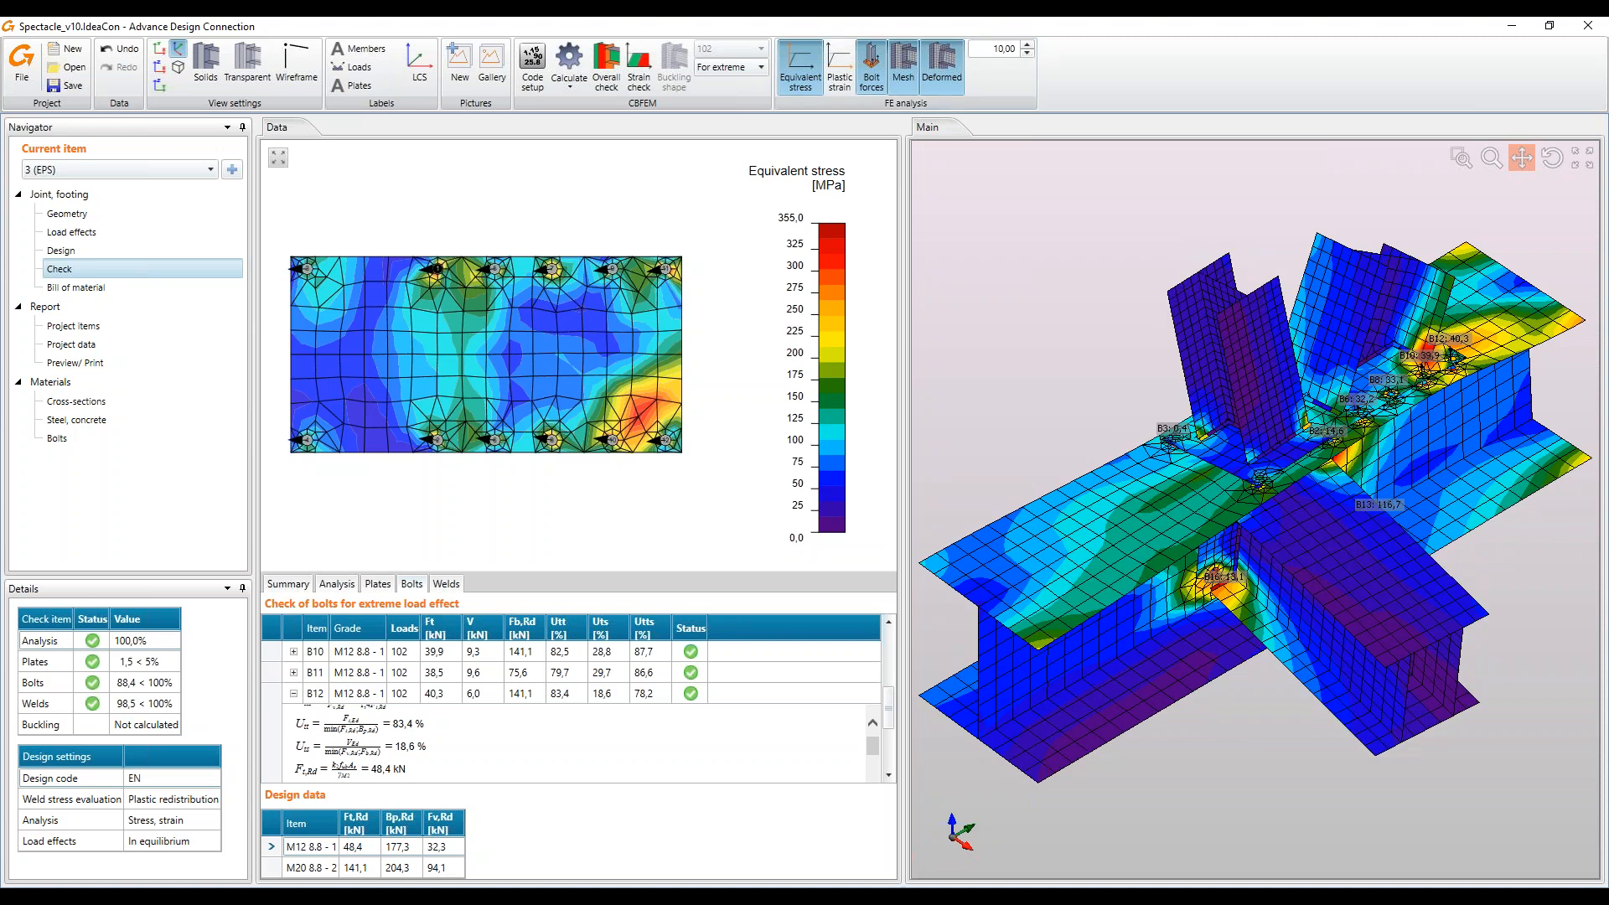
click(1552, 158)
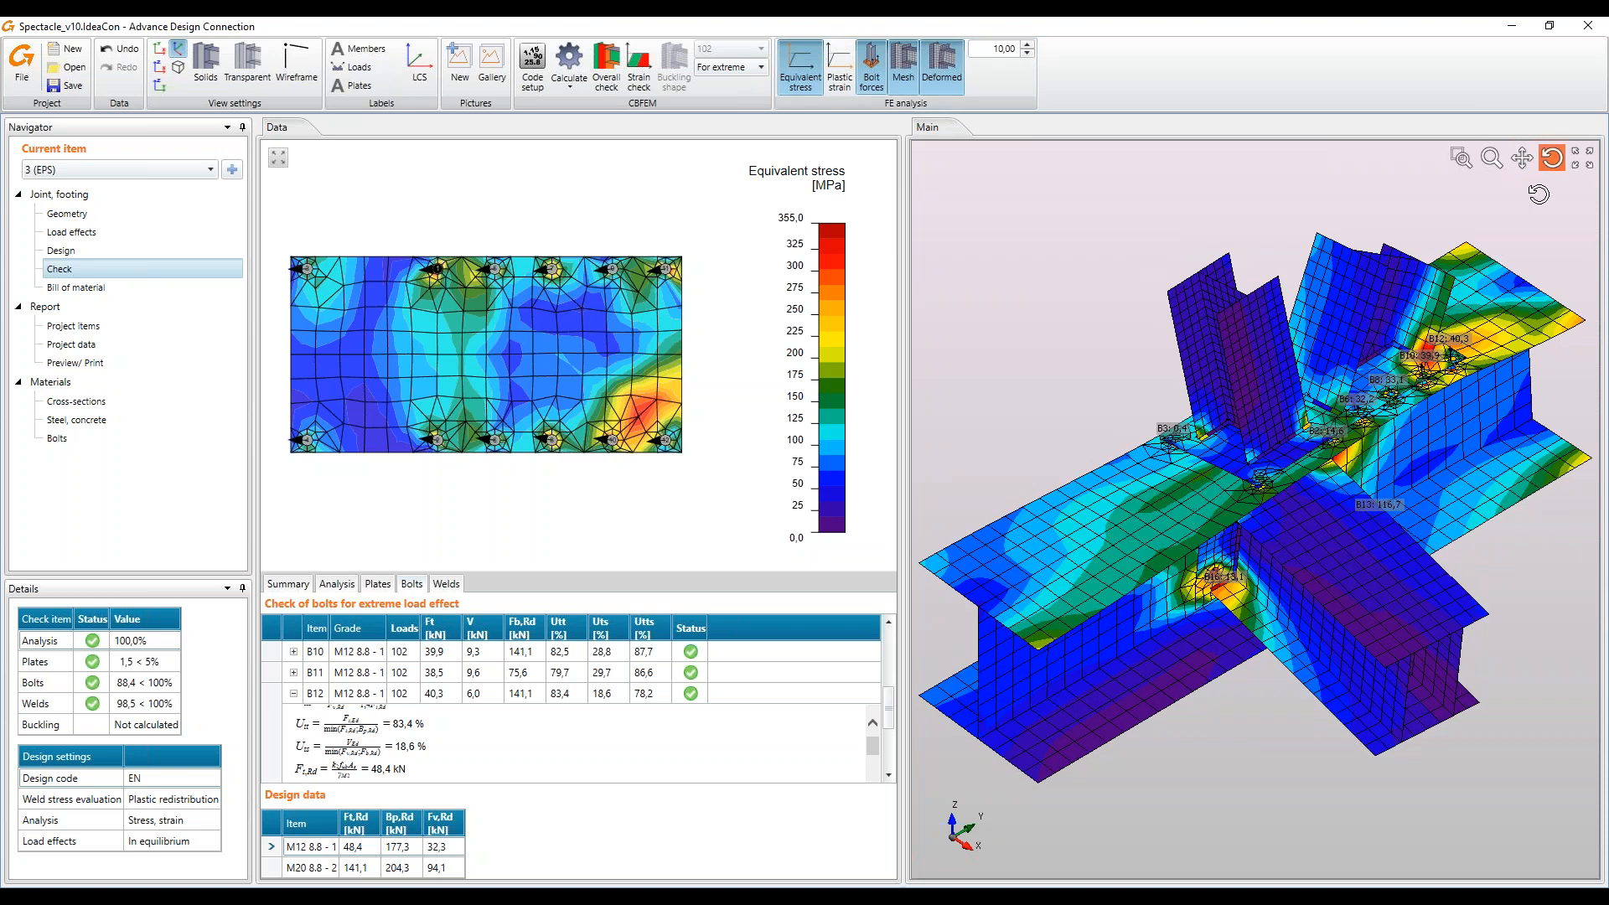
drag(1362, 532, 1388, 568)
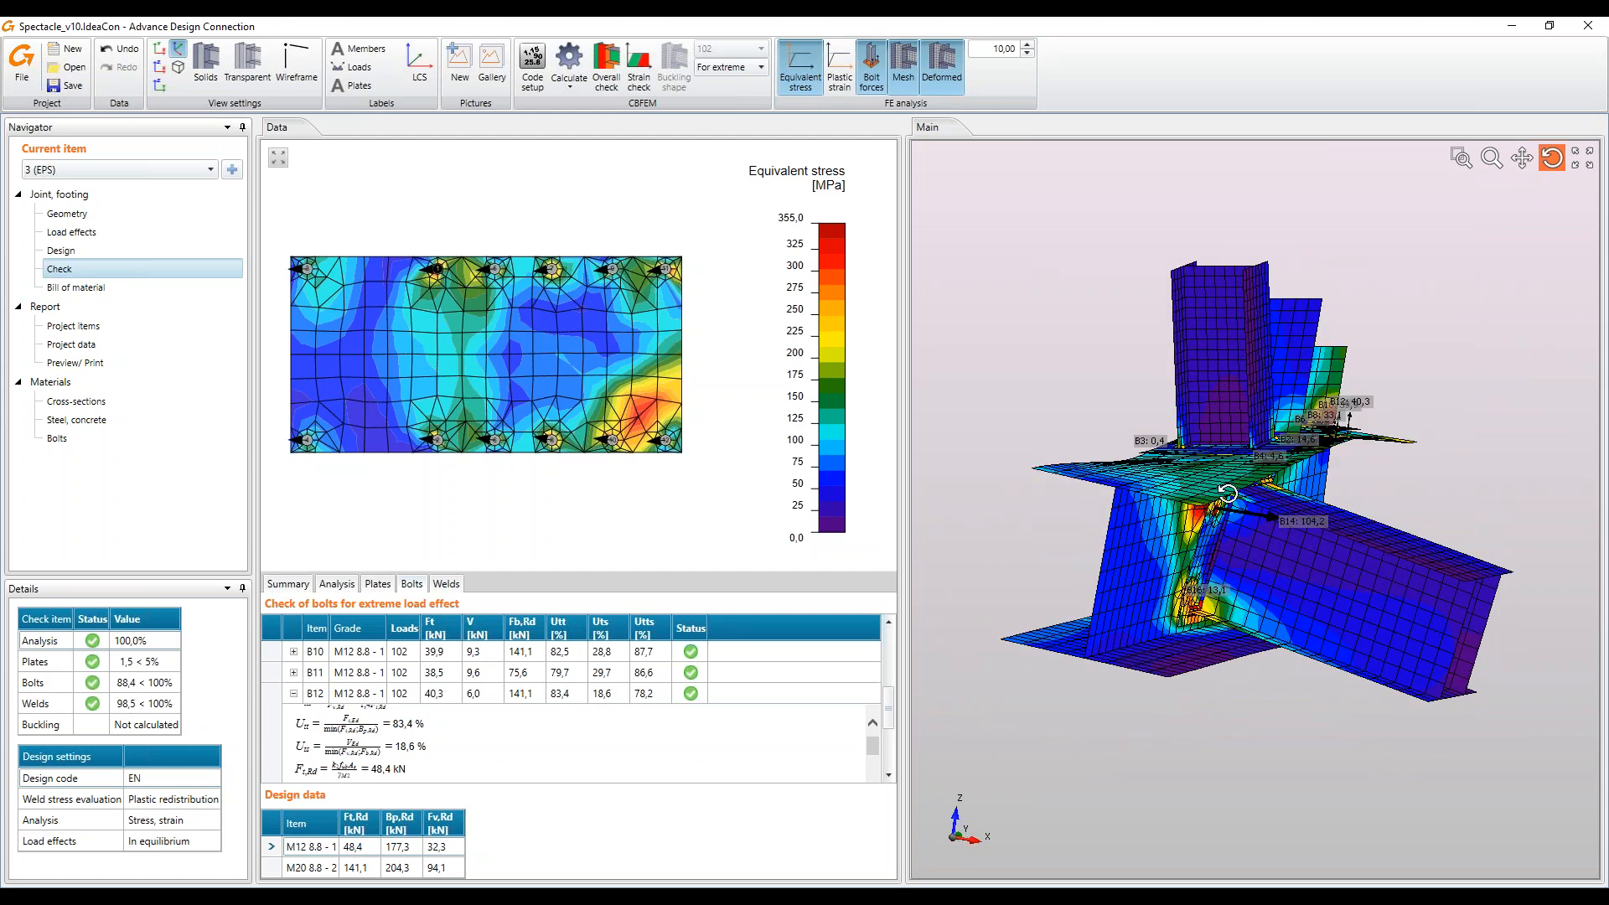
mouse_move(1388, 431)
mouse_down()
mouse_move(1361, 465)
mouse_move(1375, 433)
mouse_up()
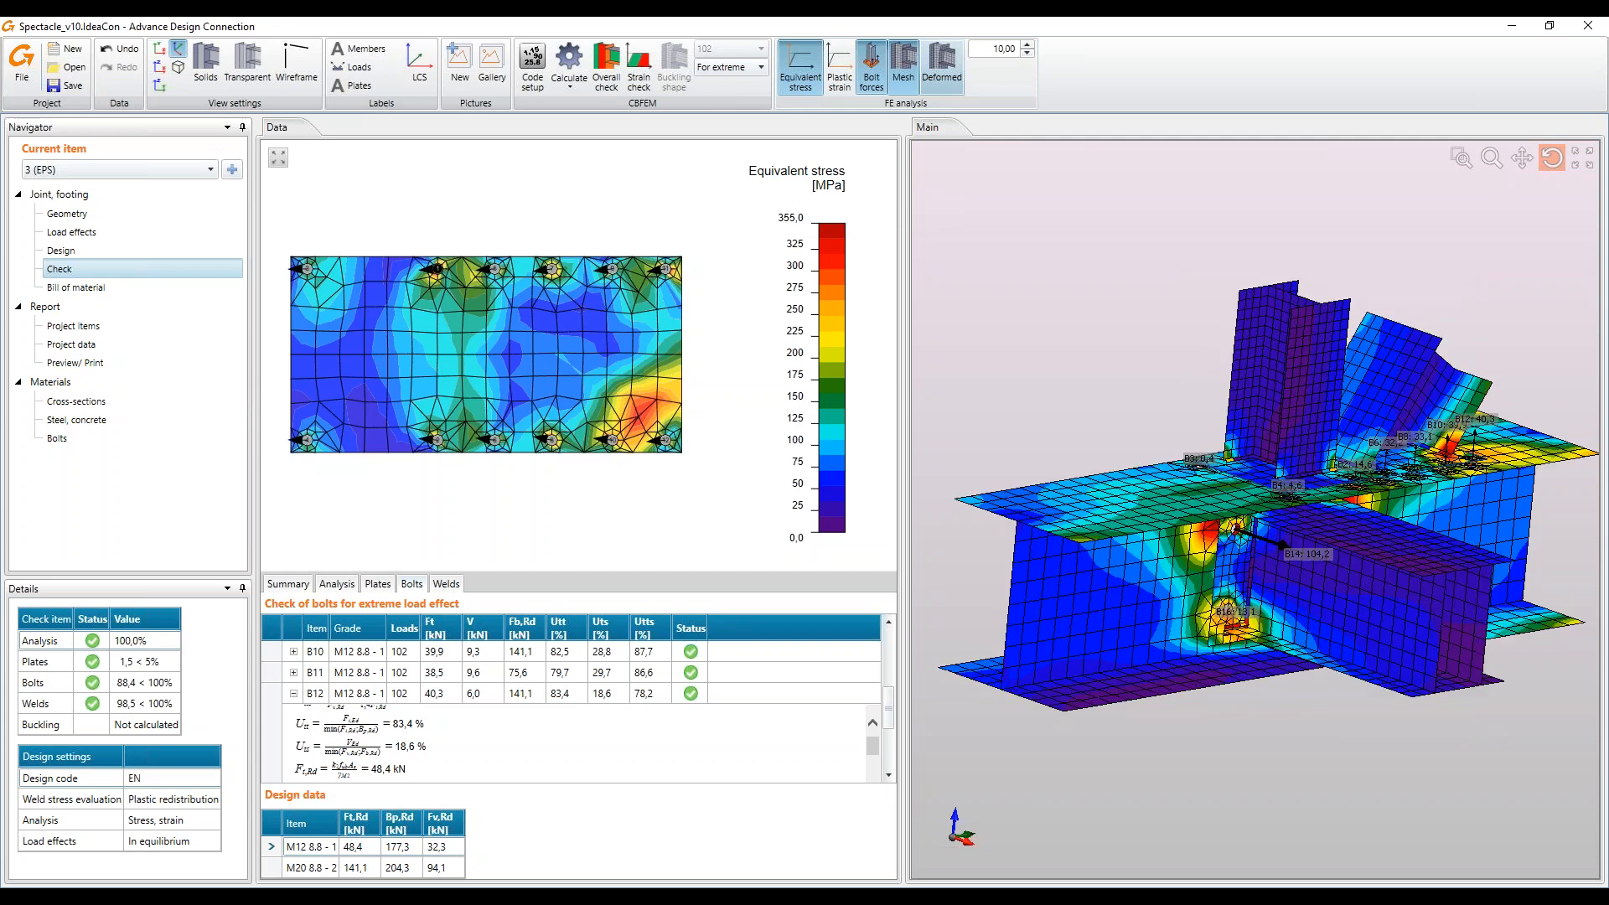
mouse_move(1341, 479)
mouse_down()
mouse_move(1274, 455)
mouse_move(1324, 494)
mouse_up()
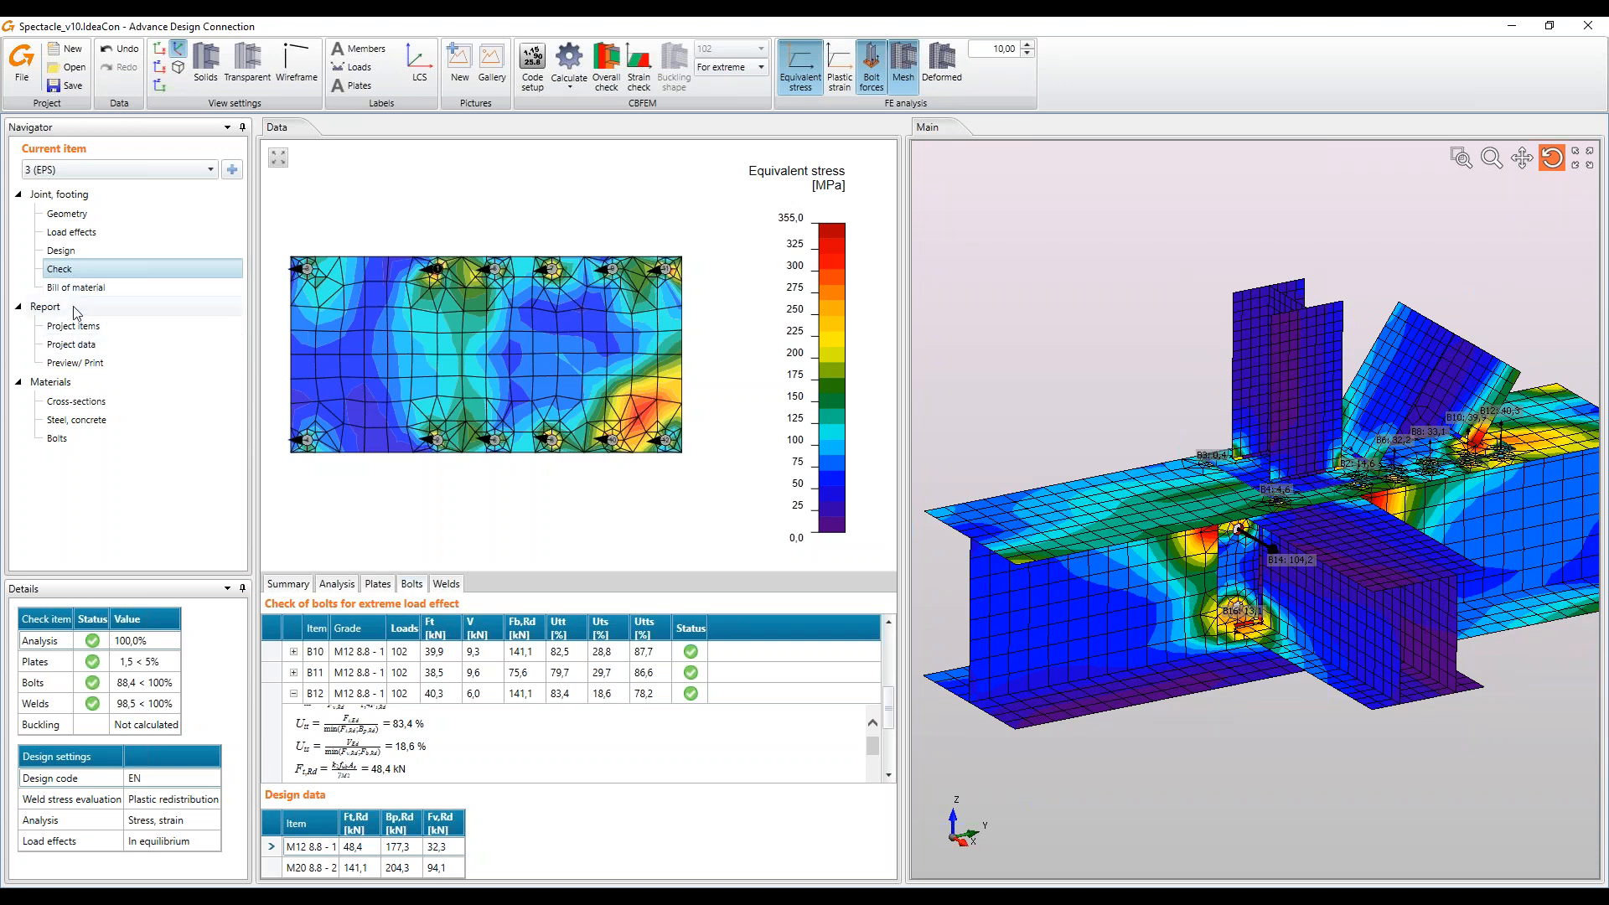
Open the report preview and review the project data, members, cross-sections, bolts and load effects
click(84, 362)
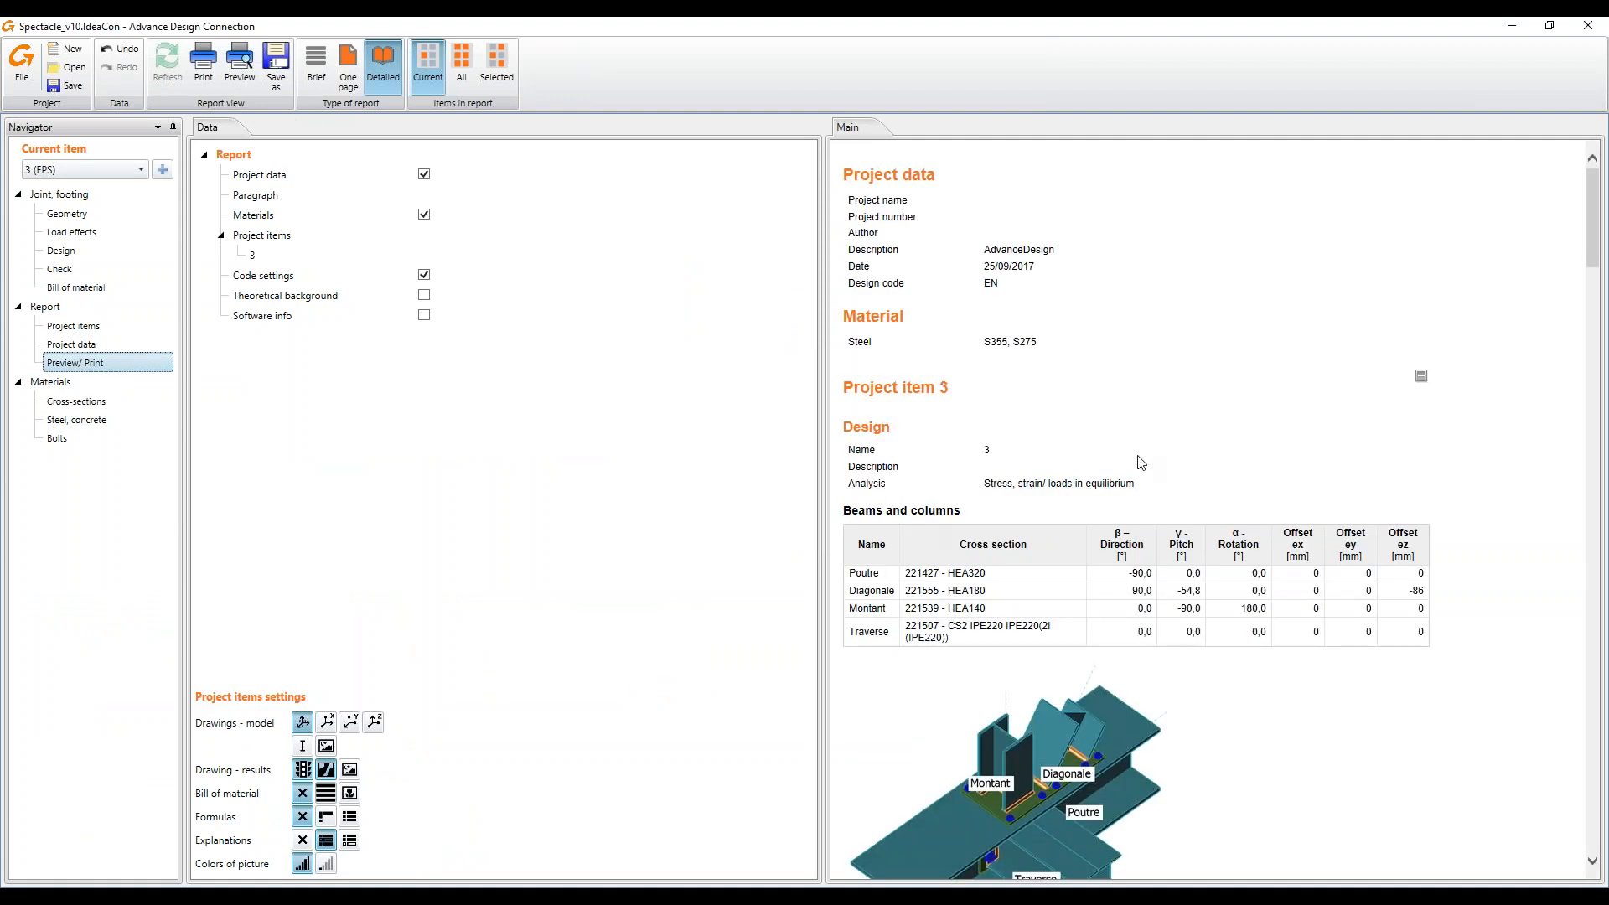
scroll(1341, 736, down, 3)
scroll(1341, 736, down, 3)
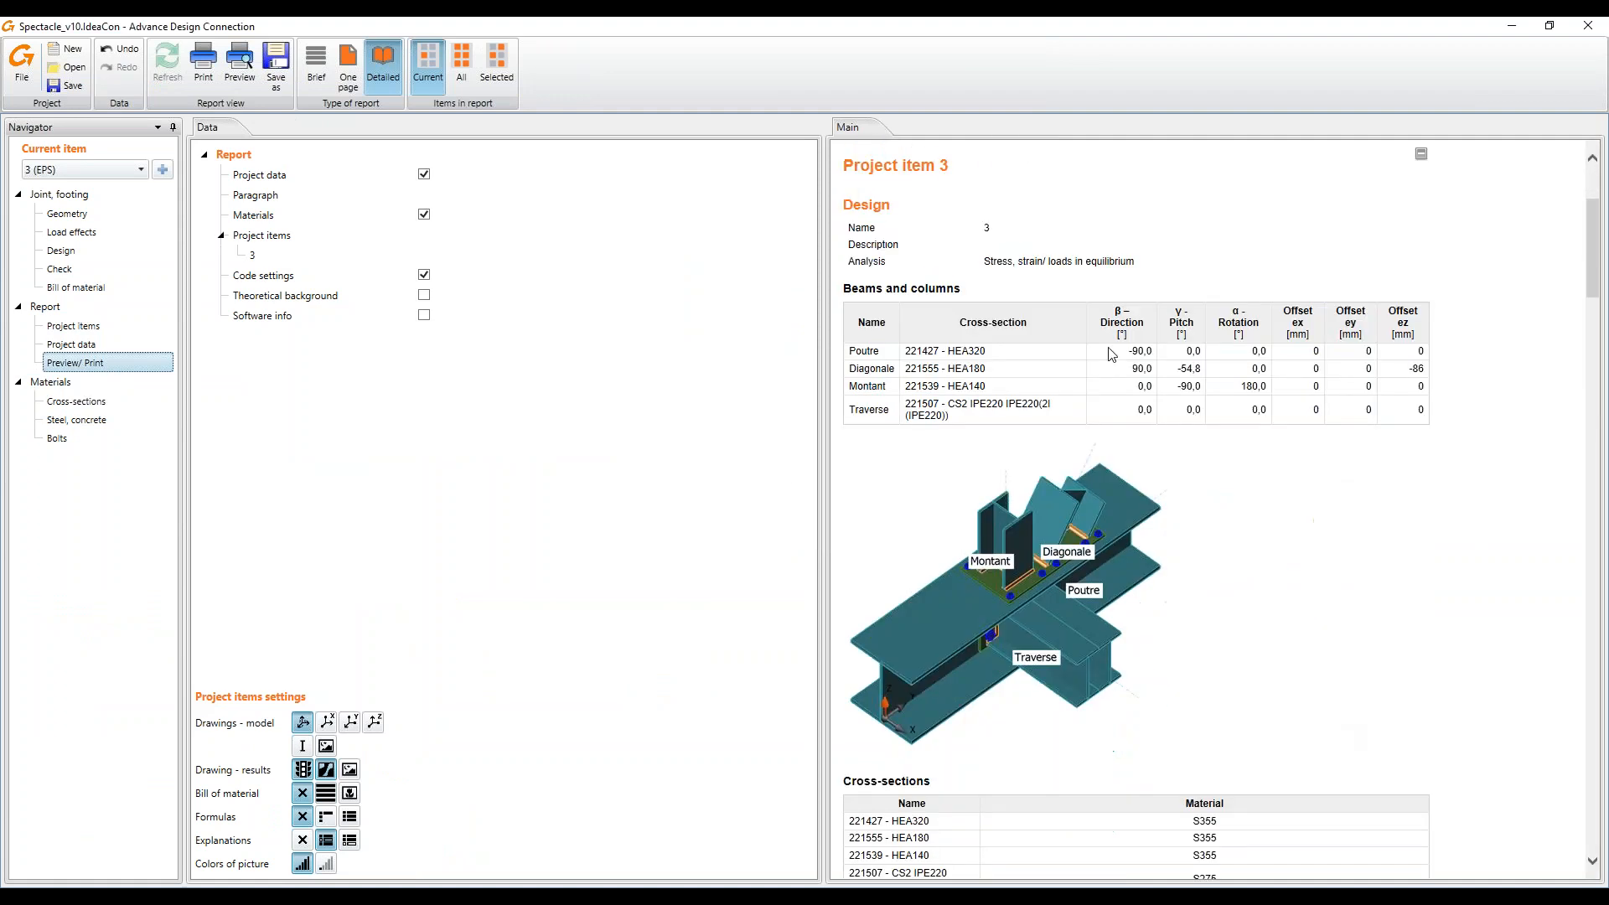
scroll(1225, 660, down, 6)
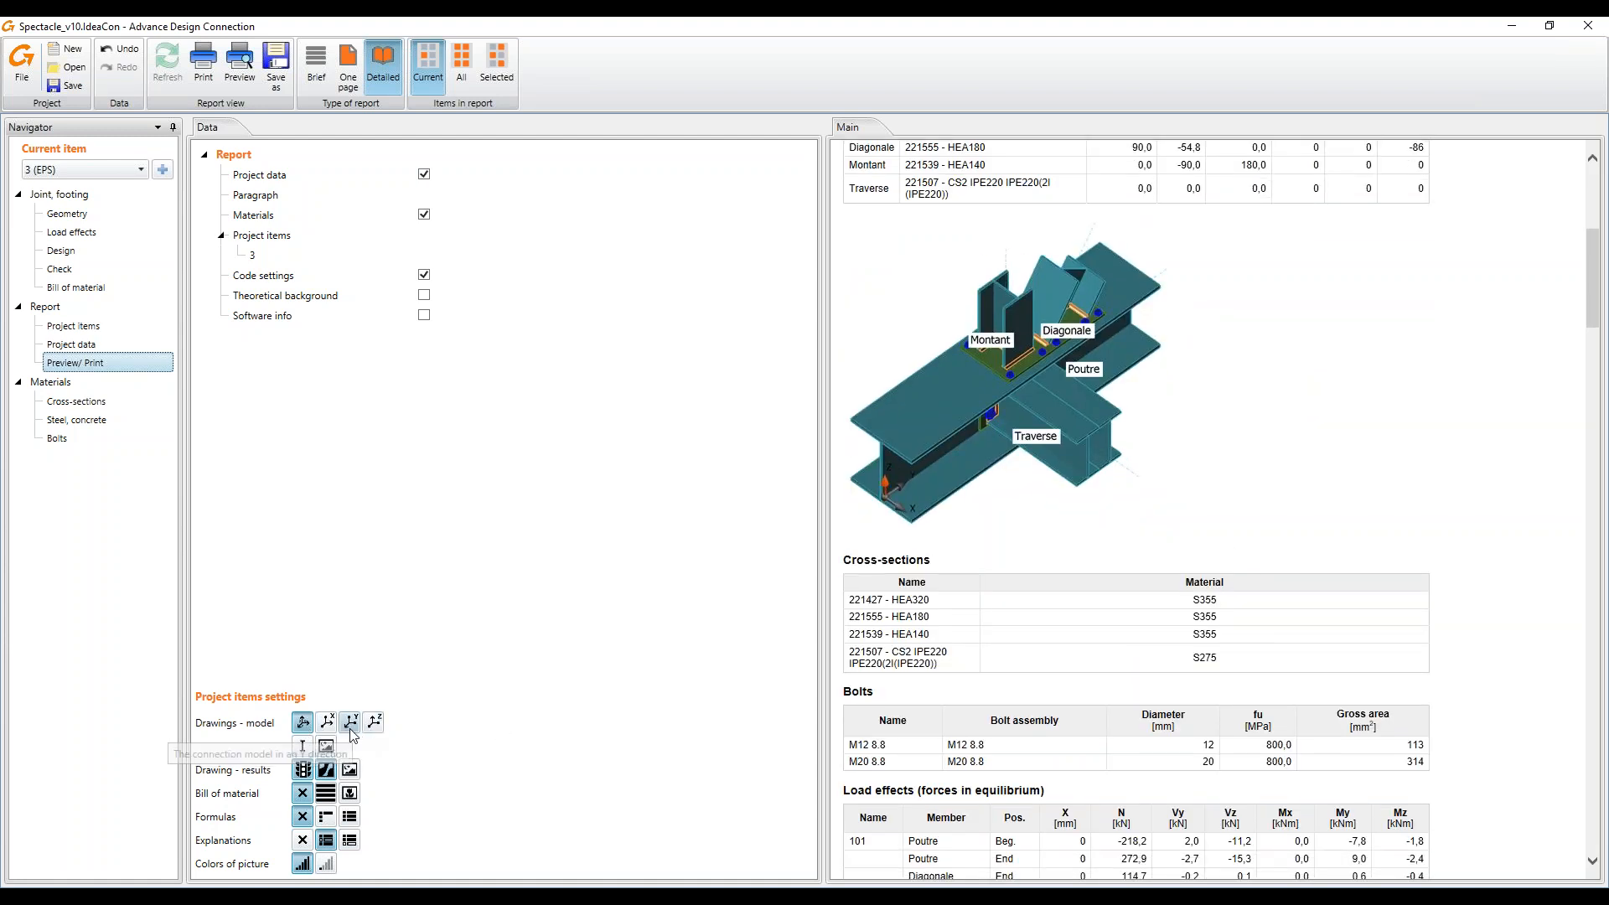
scroll(1200, 516, down, 1)
scroll(1200, 516, down, 9)
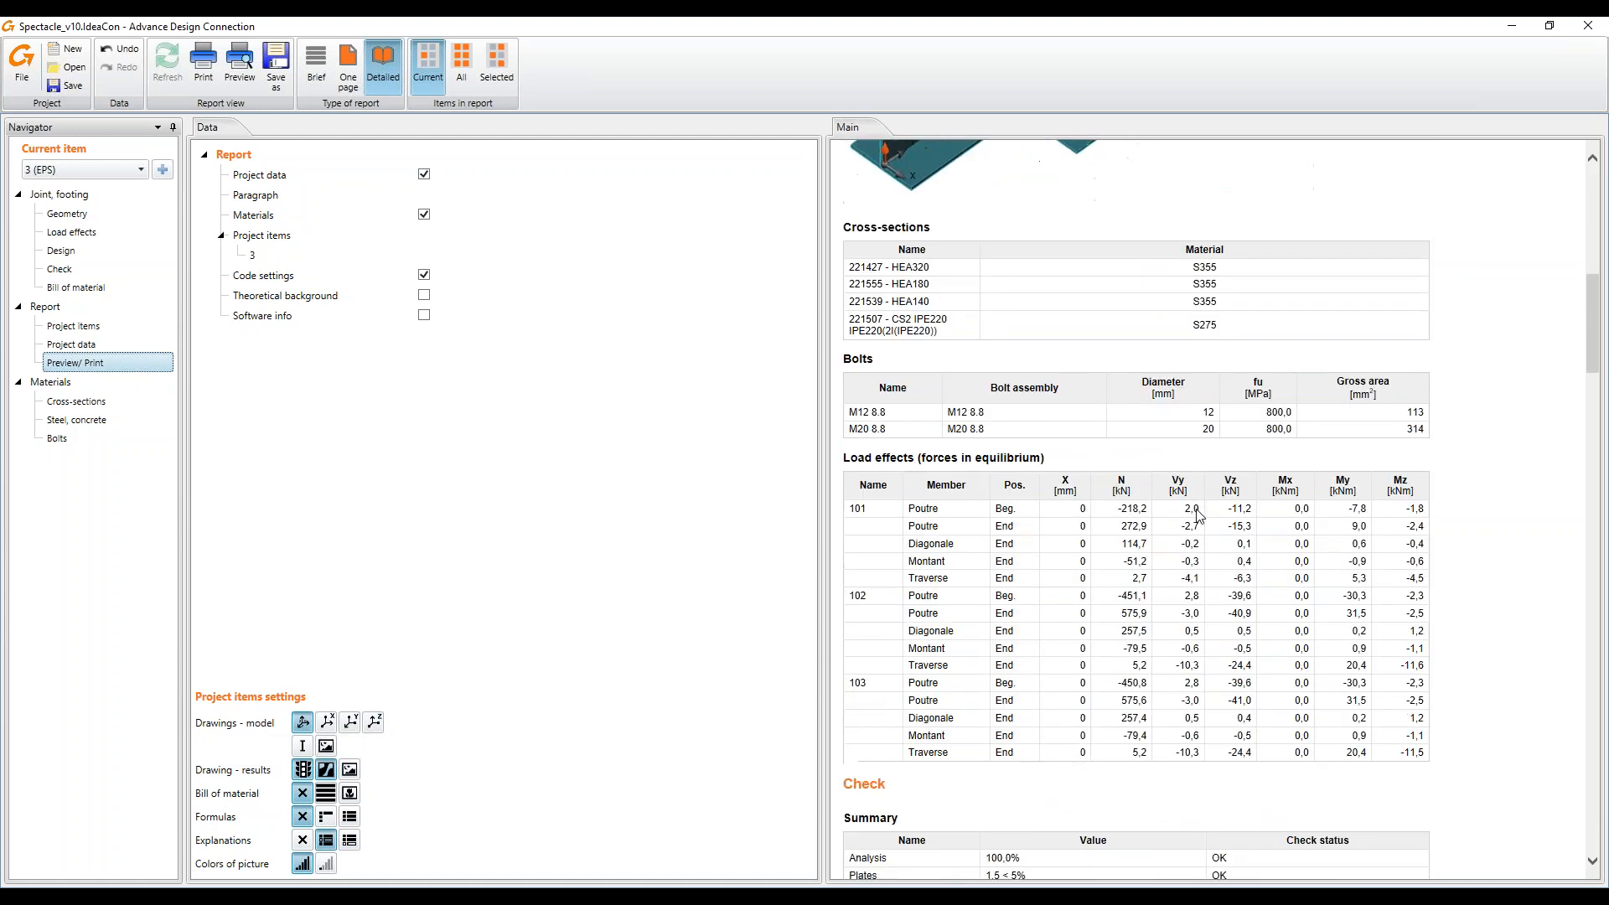
scroll(1096, 725, down, 8)
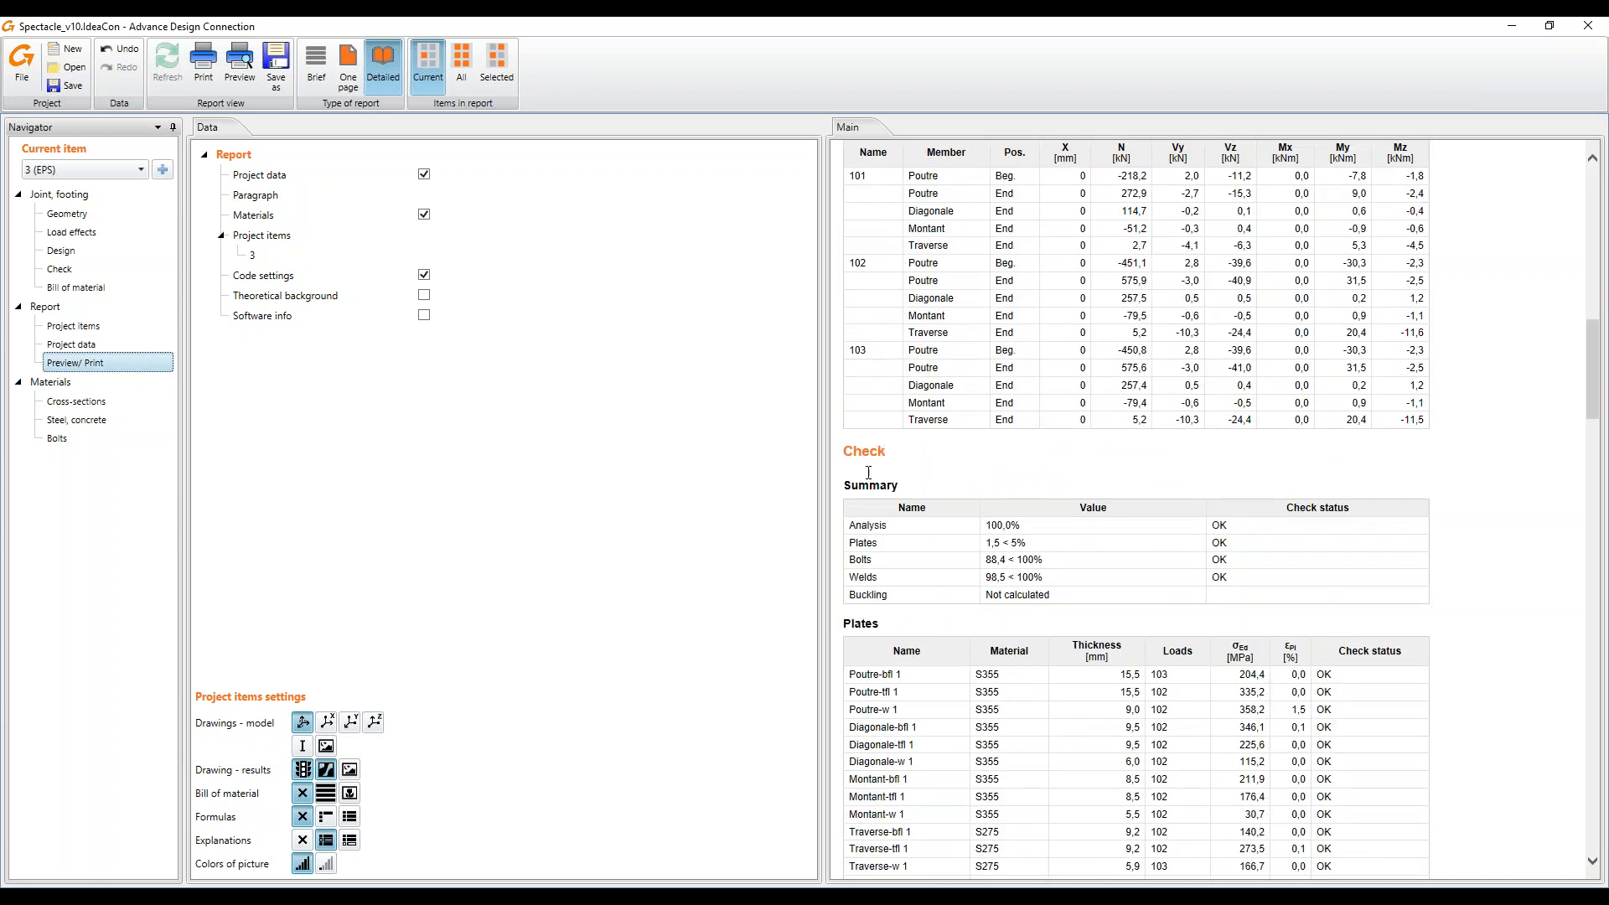
Review the report's plate checks, strain and stress pictures, bolt and weld tables, and code settings
scroll(1211, 592, down, 9)
scroll(1211, 592, down, 3)
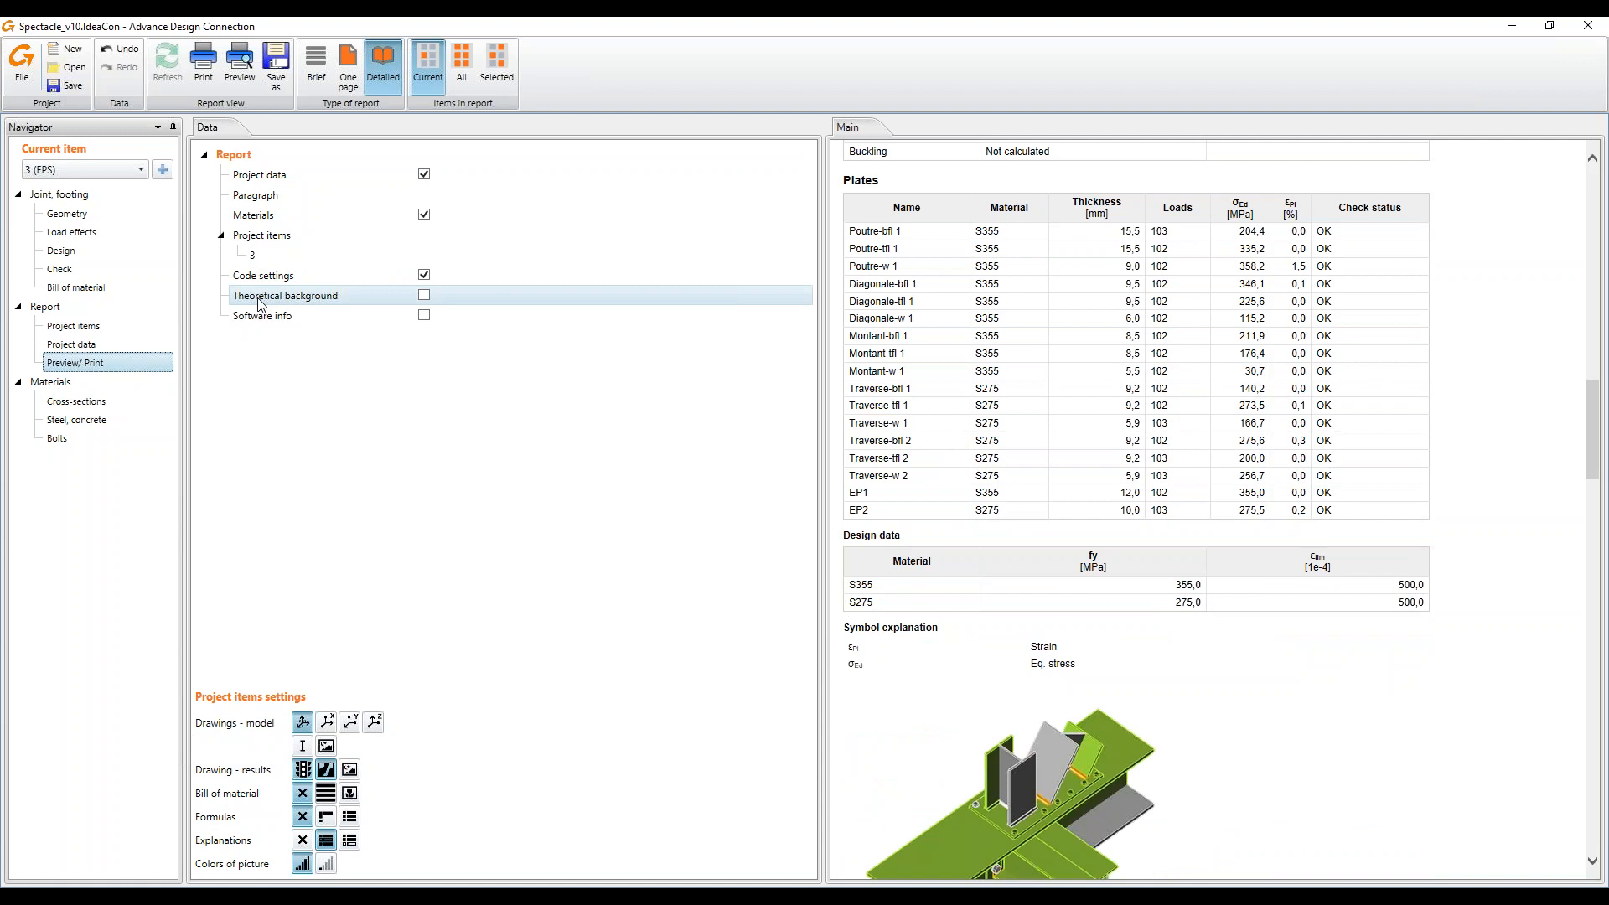
scroll(1355, 694, down, 12)
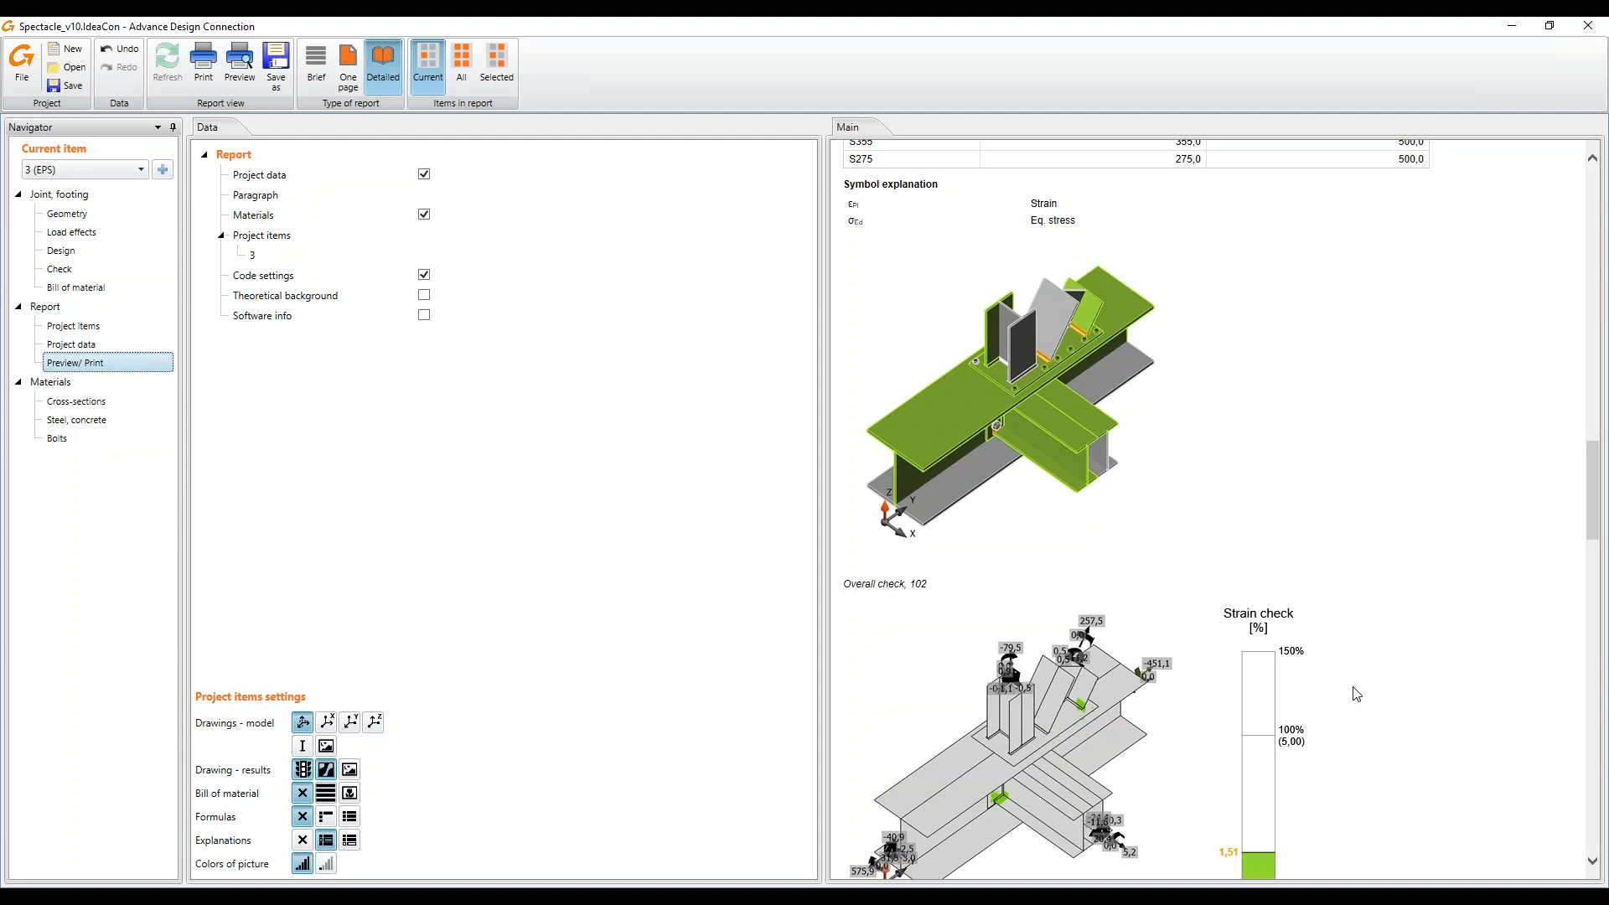
scroll(1355, 694, down, 9)
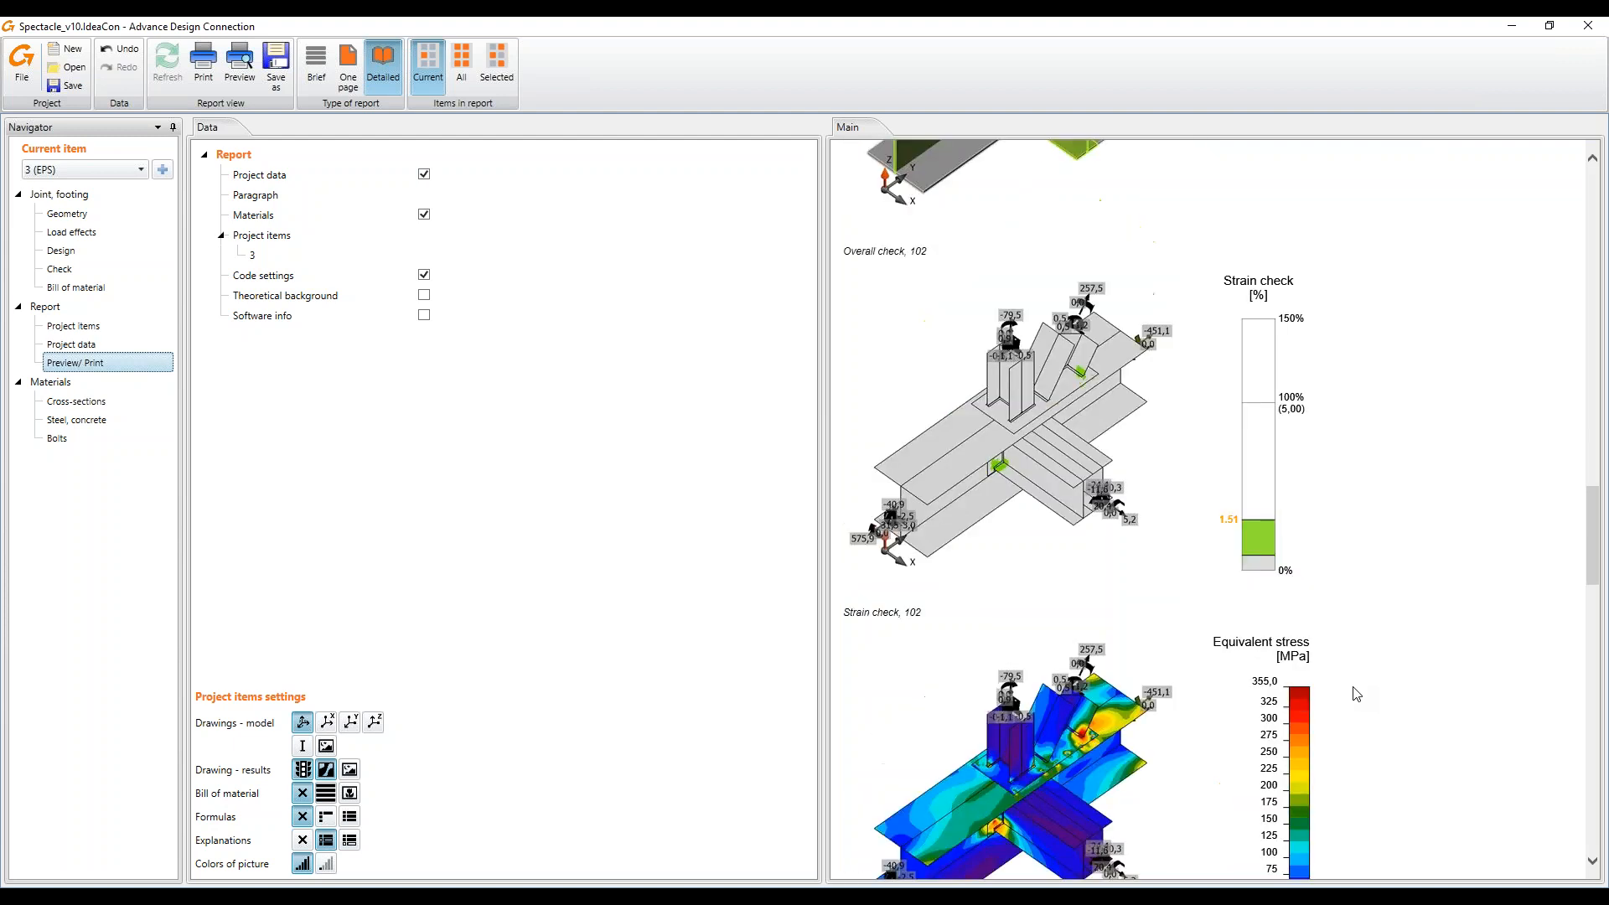
scroll(1355, 694, down, 20)
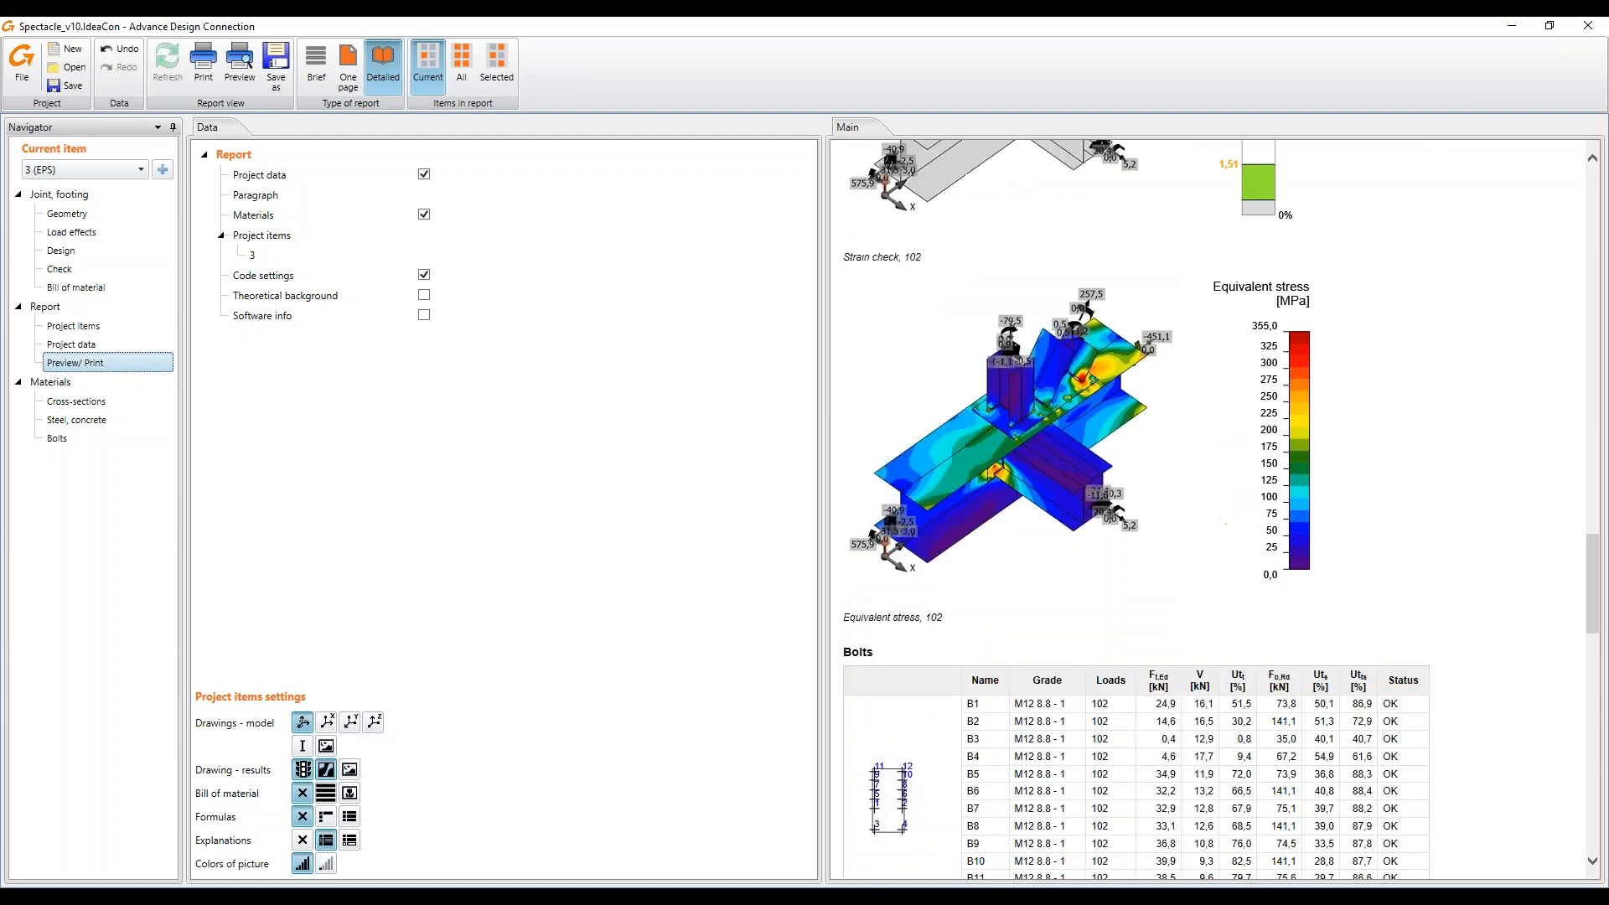
scroll(1136, 510, down, 14)
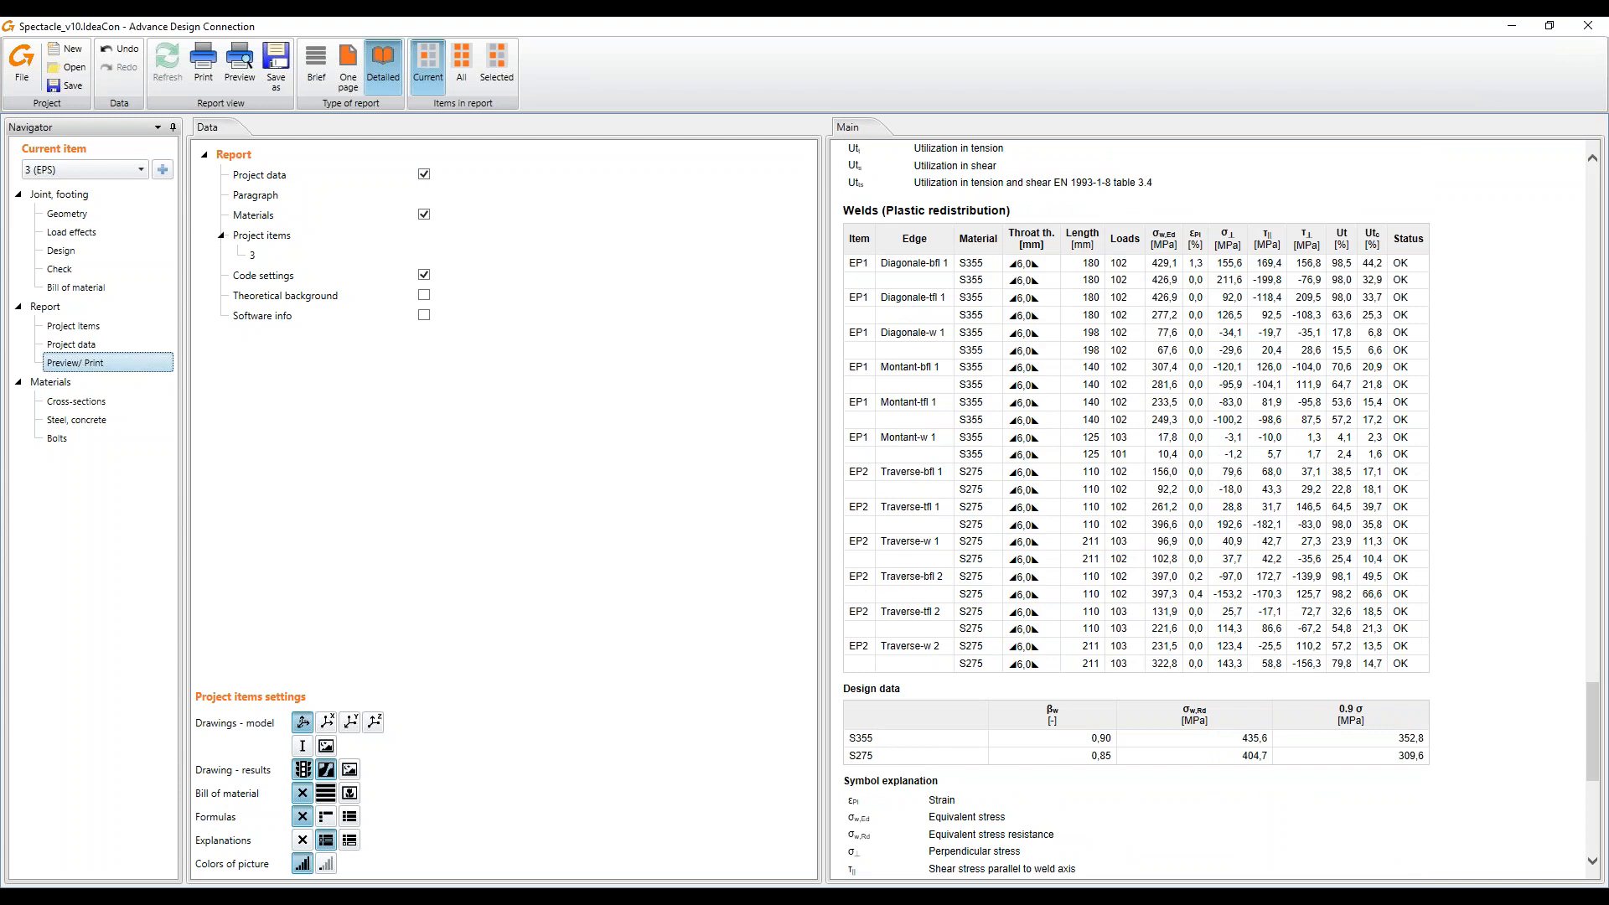
scroll(1137, 509, down, 6)
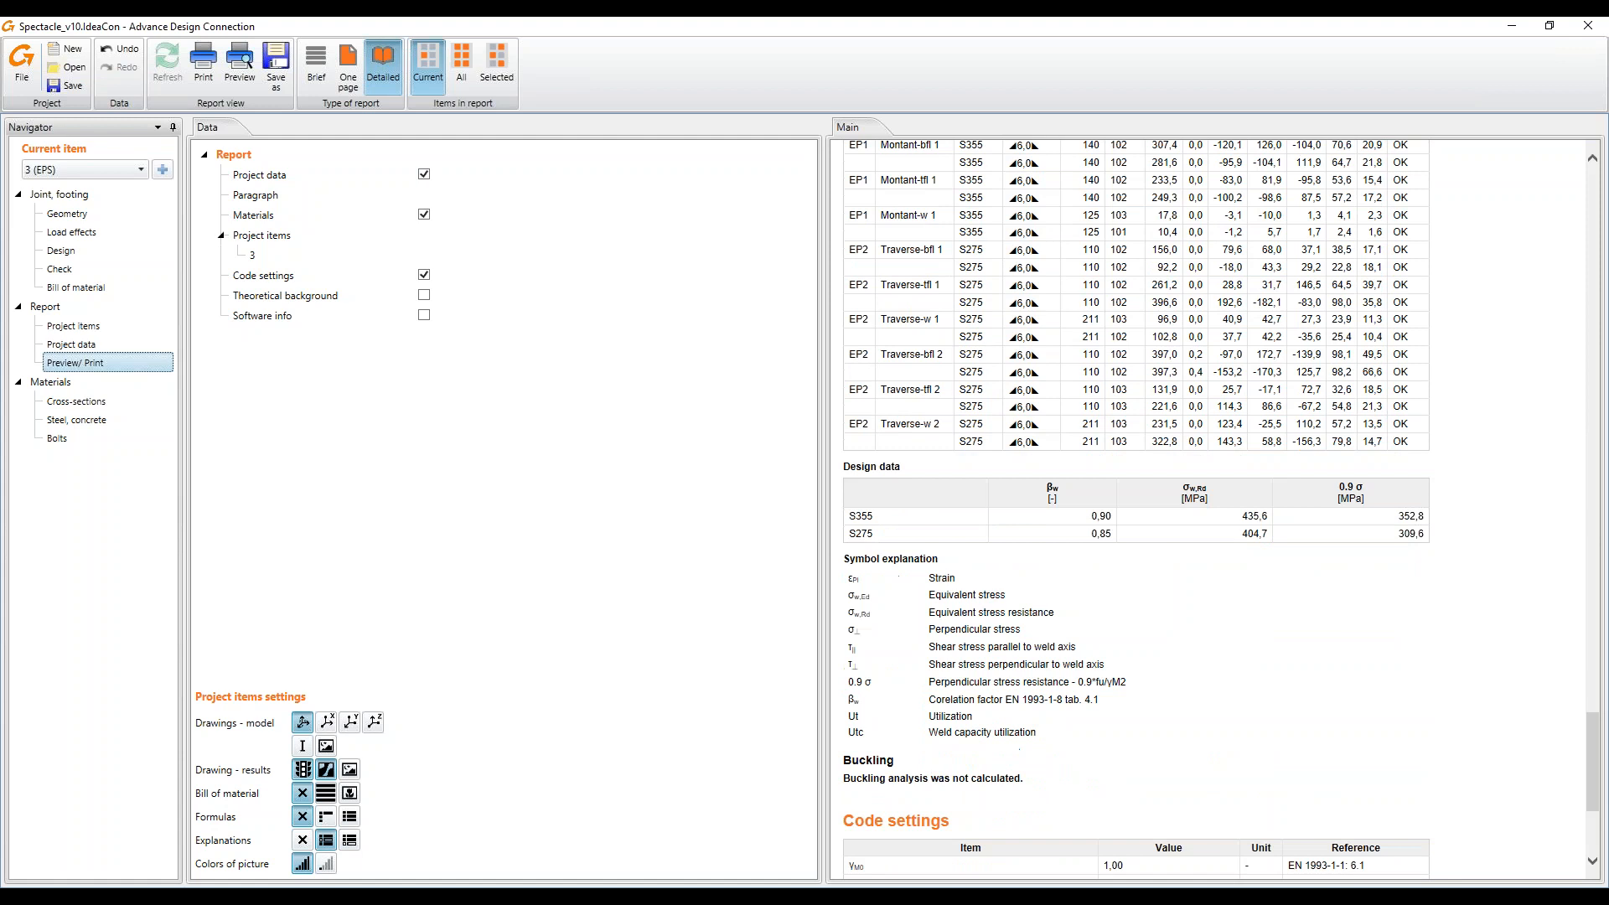
scroll(1136, 510, down, 8)
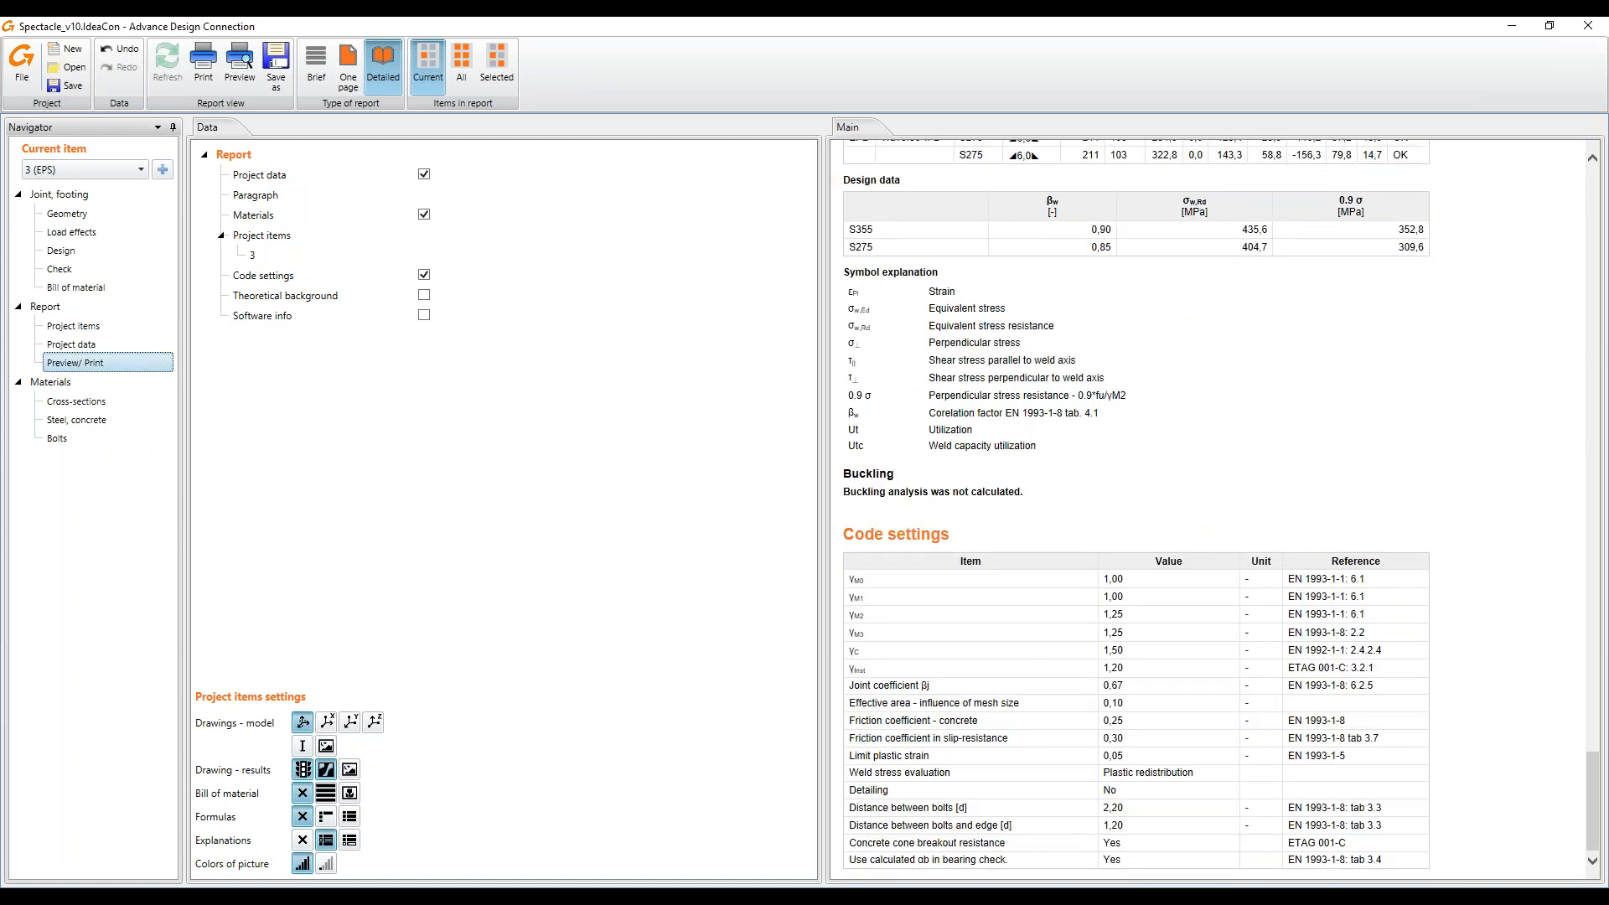
scroll(1136, 510, up, 20)
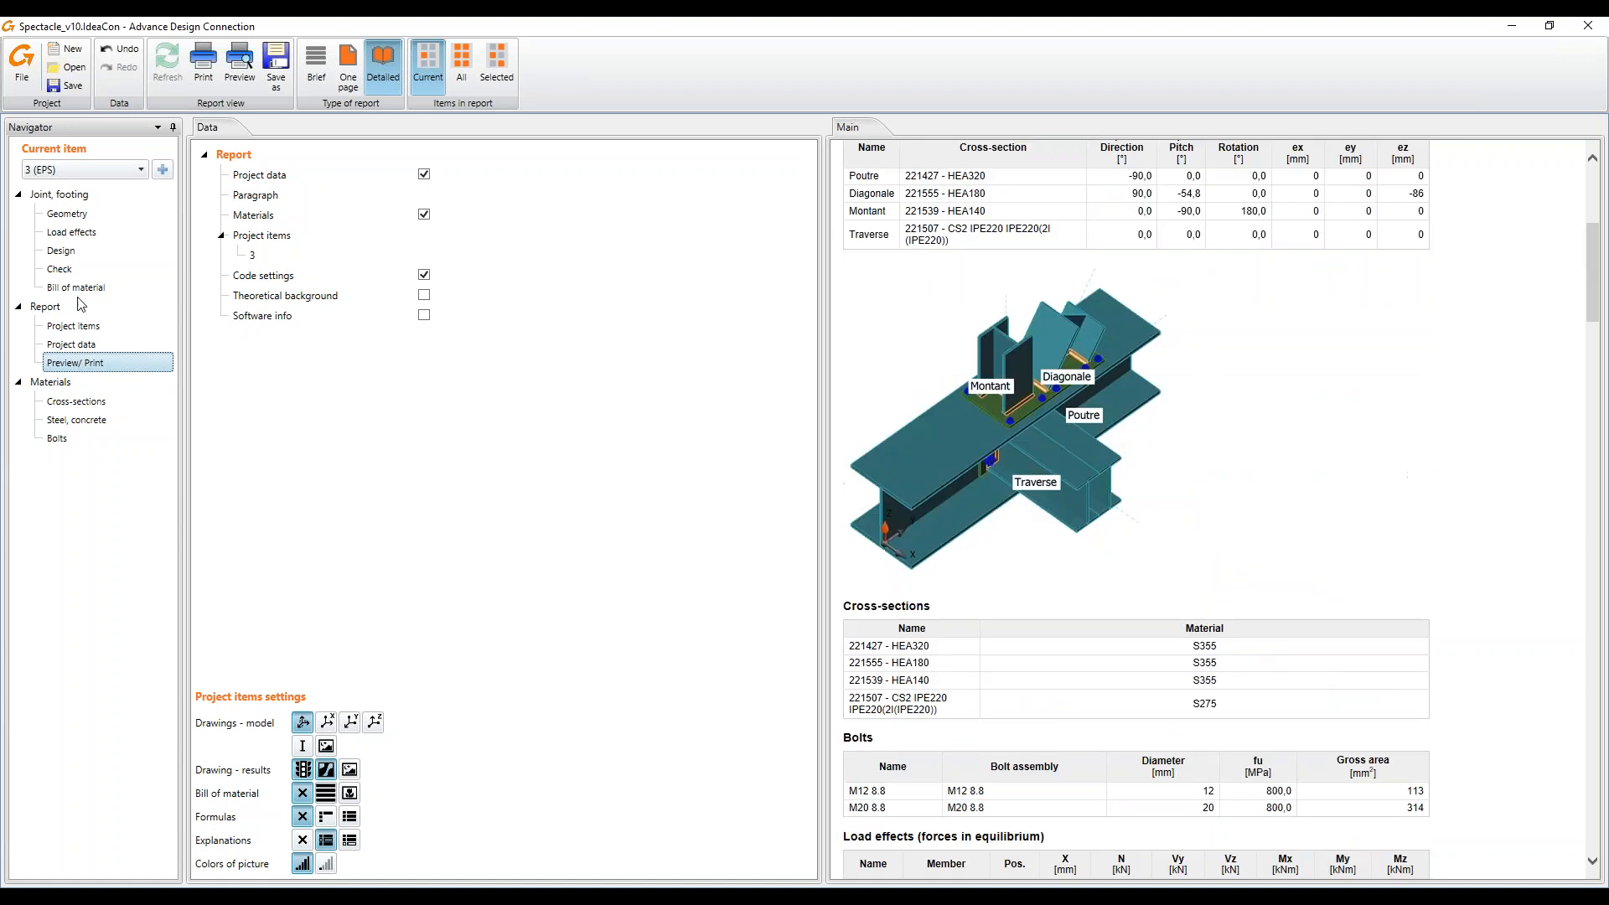
Return to the joint's design operations and look at the available template commands without running one
click(67, 251)
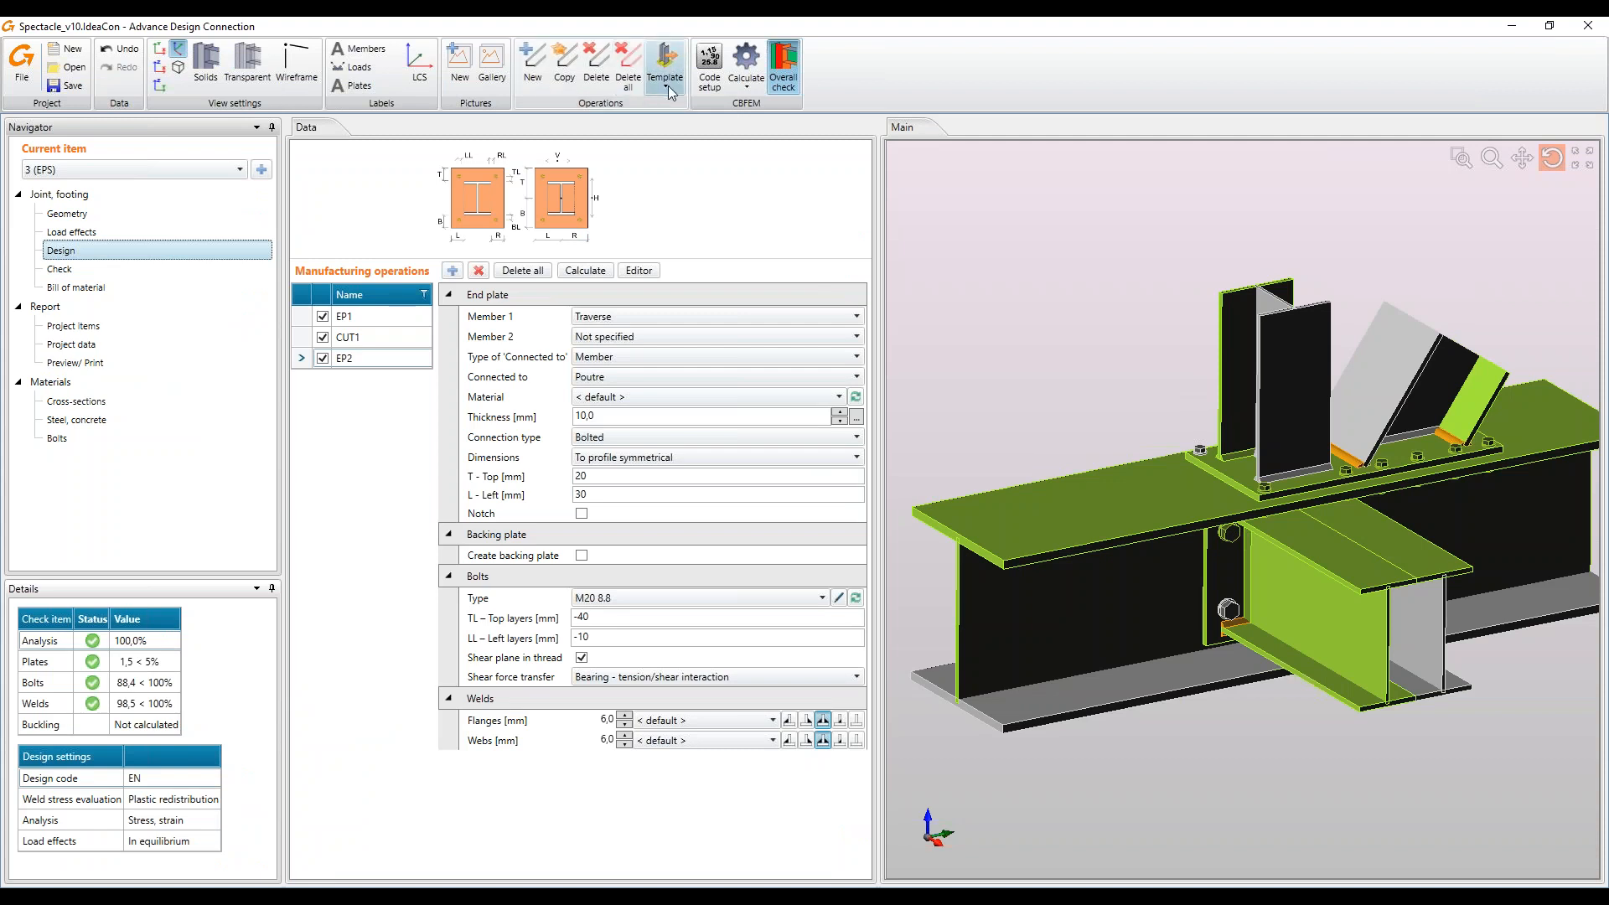
click(667, 86)
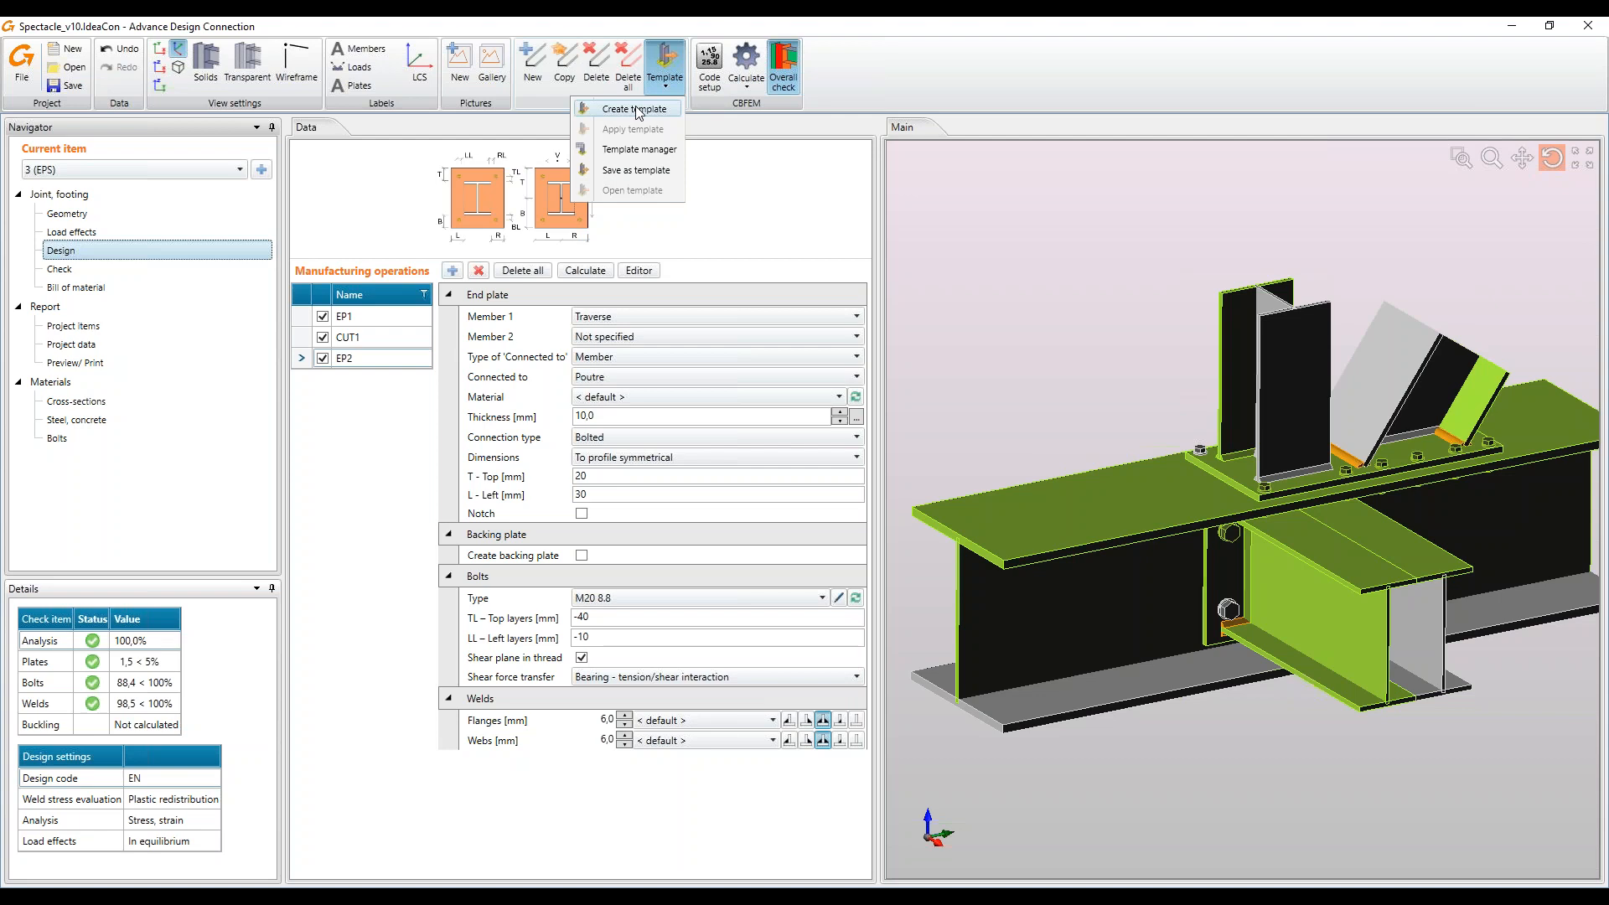
click(1018, 82)
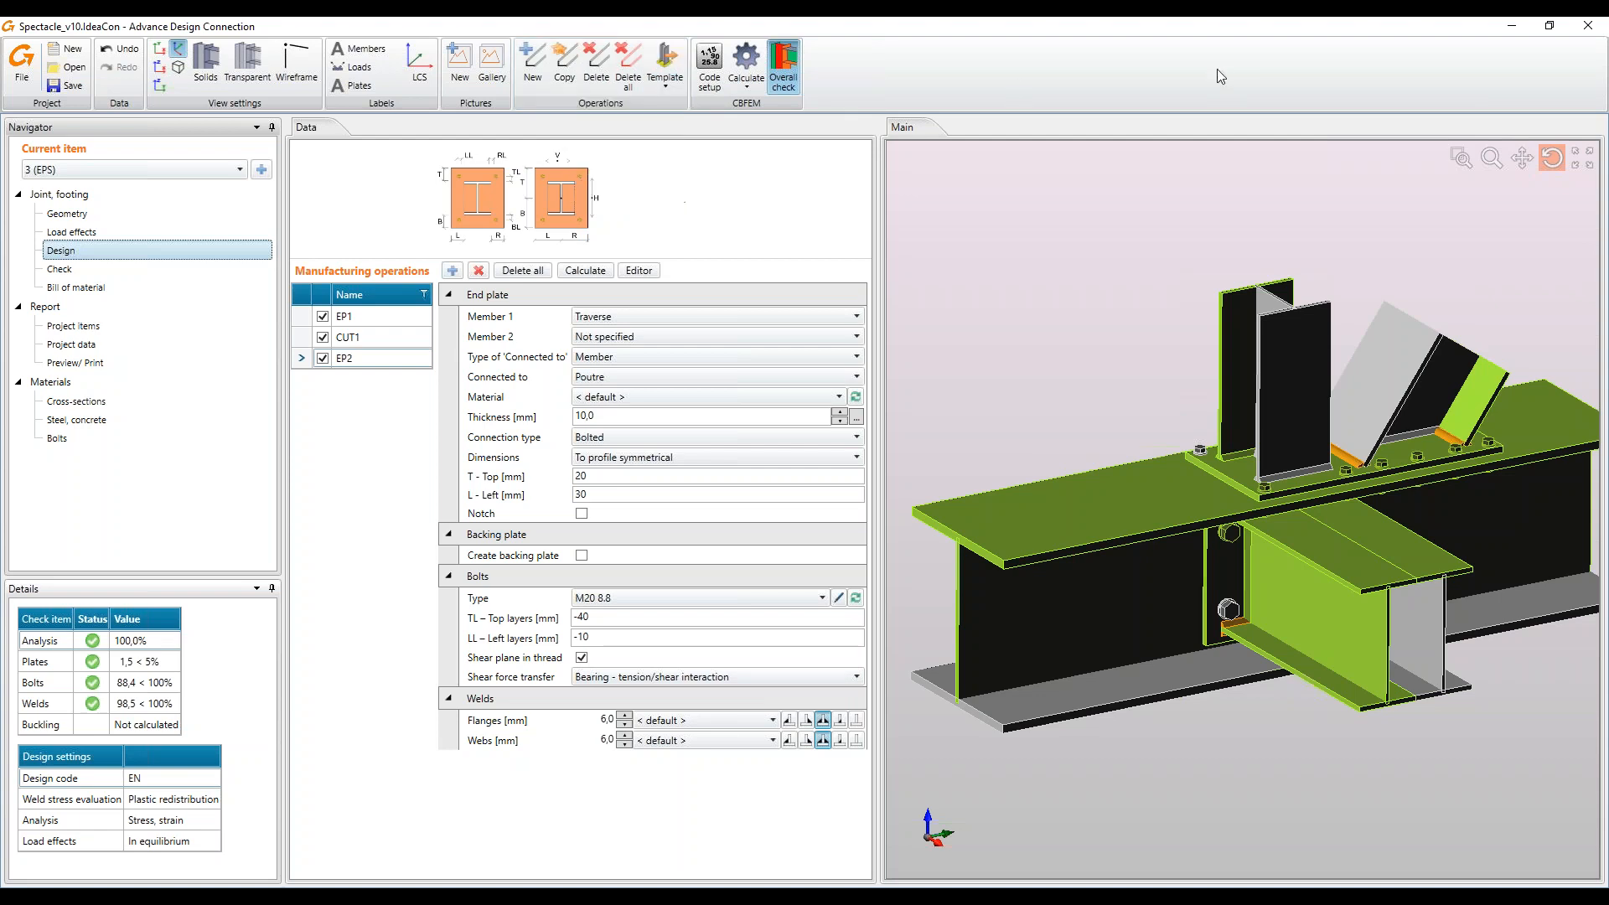
Close the connection modeler and save the joint's data
click(1584, 32)
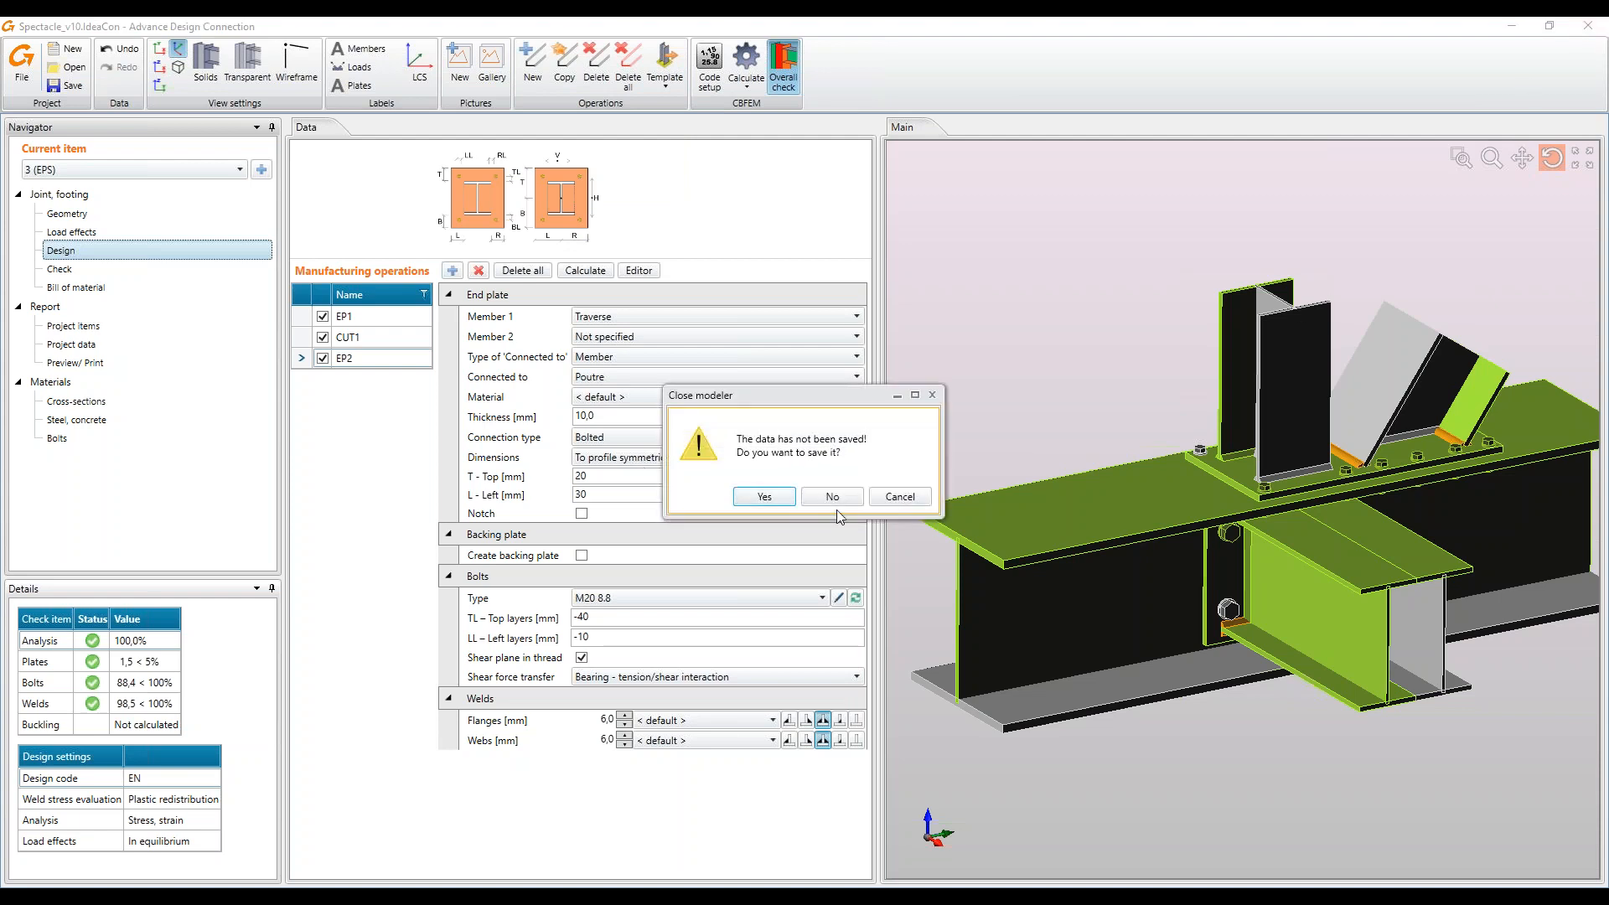
click(763, 497)
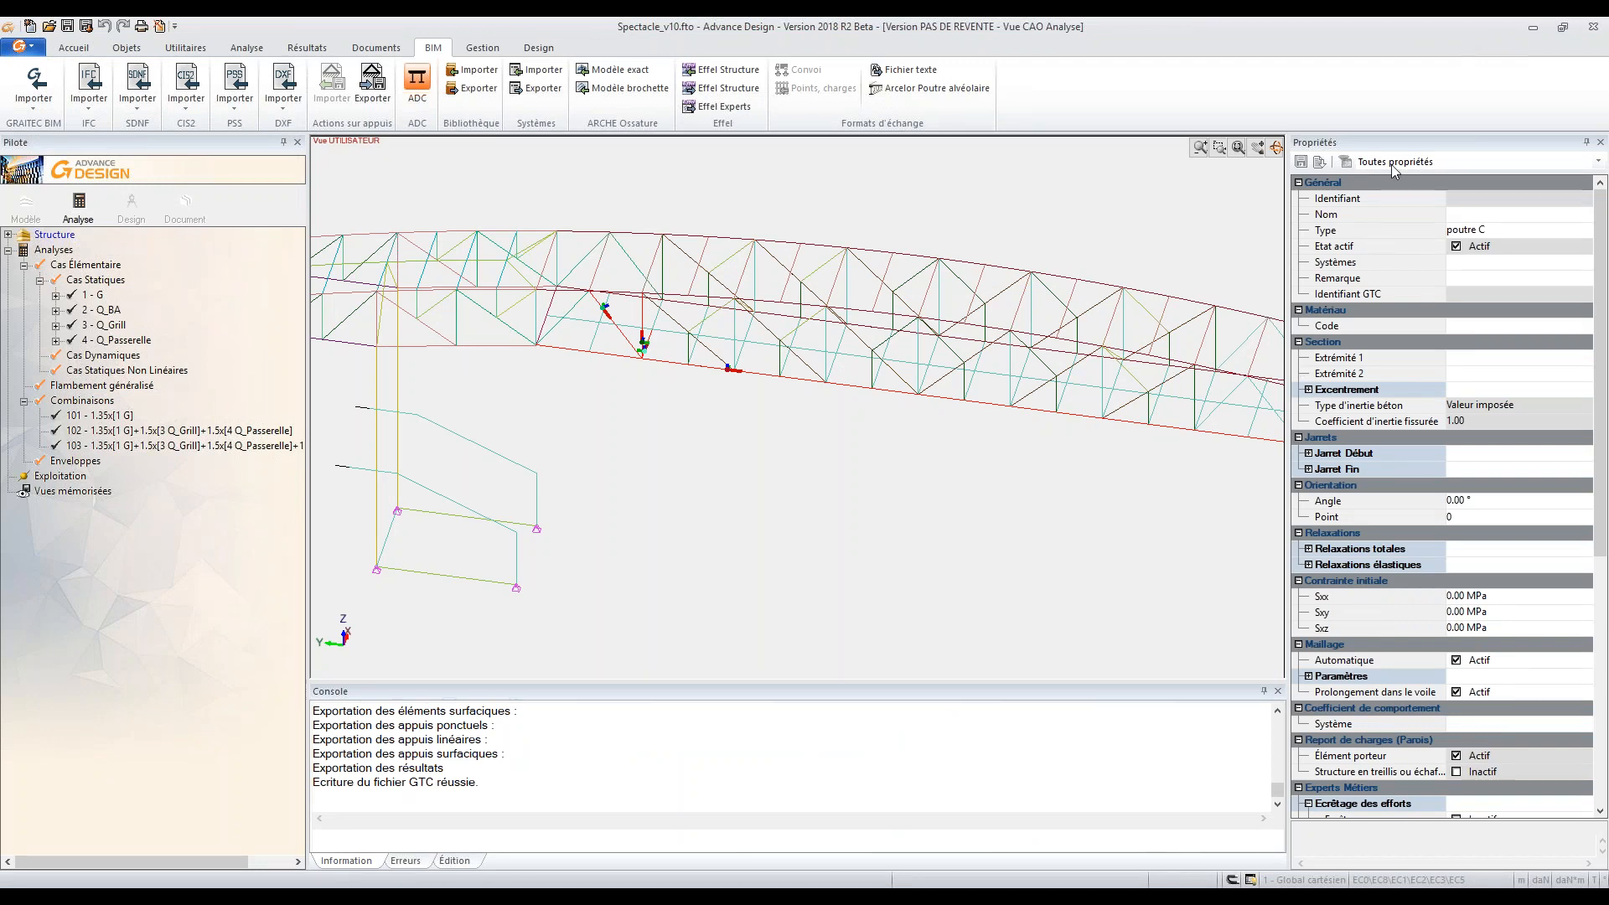
Switch from the Spectacle_v10.fto model to the Indus.fto building model
click(1533, 31)
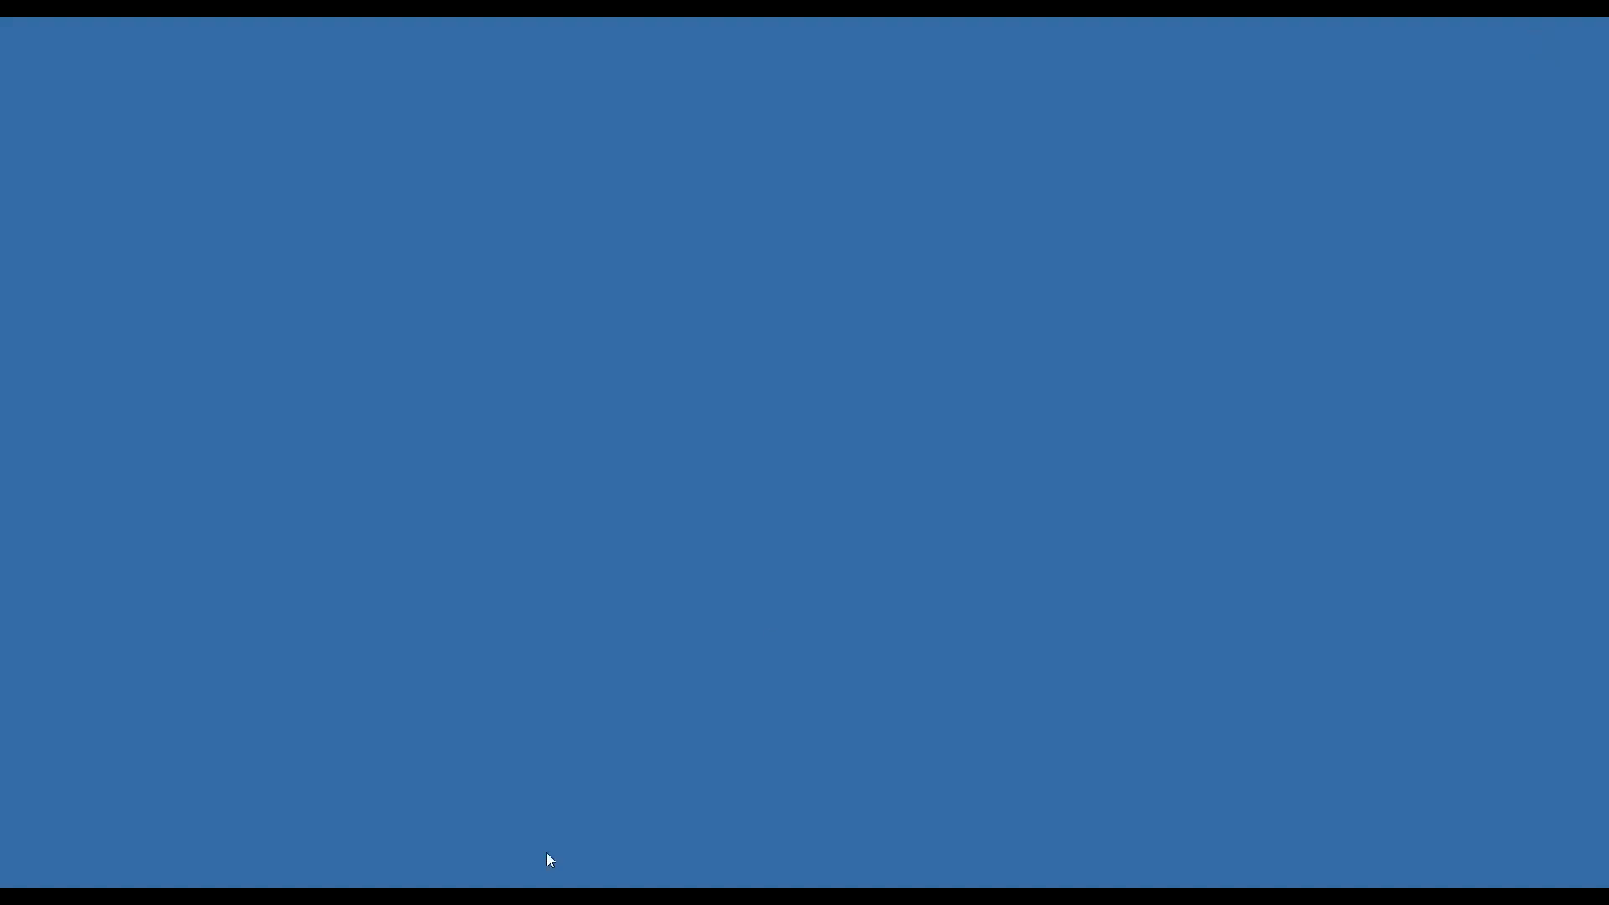
mouse_move(453, 897)
click(369, 825)
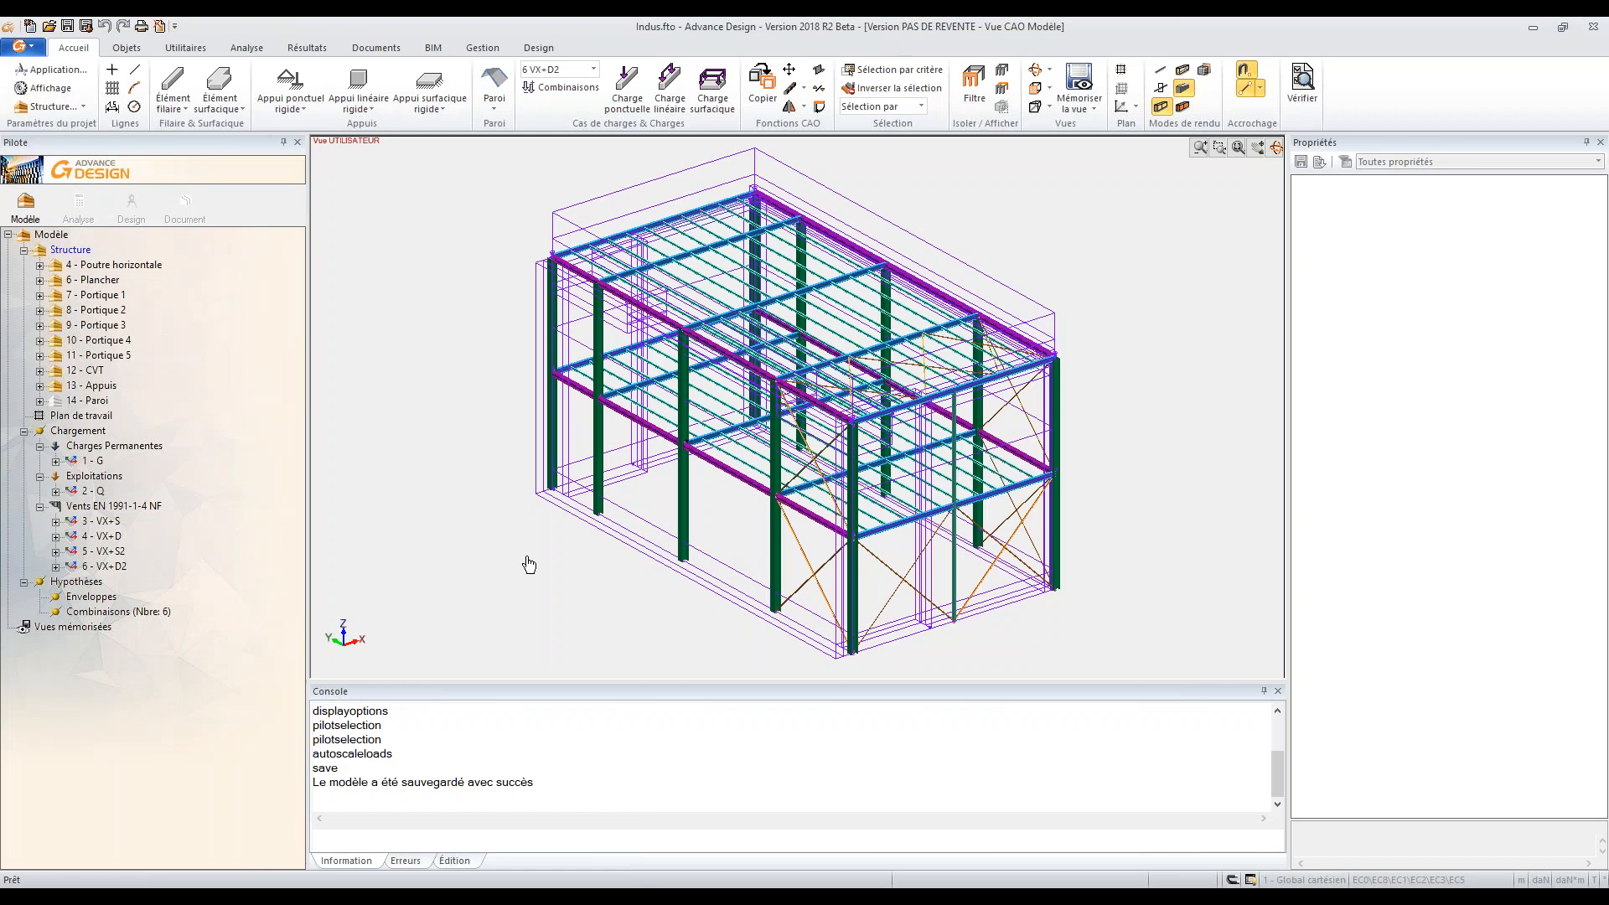
Create a new analysis model of the building and run the verification, meshing and finite element calculation
click(79, 204)
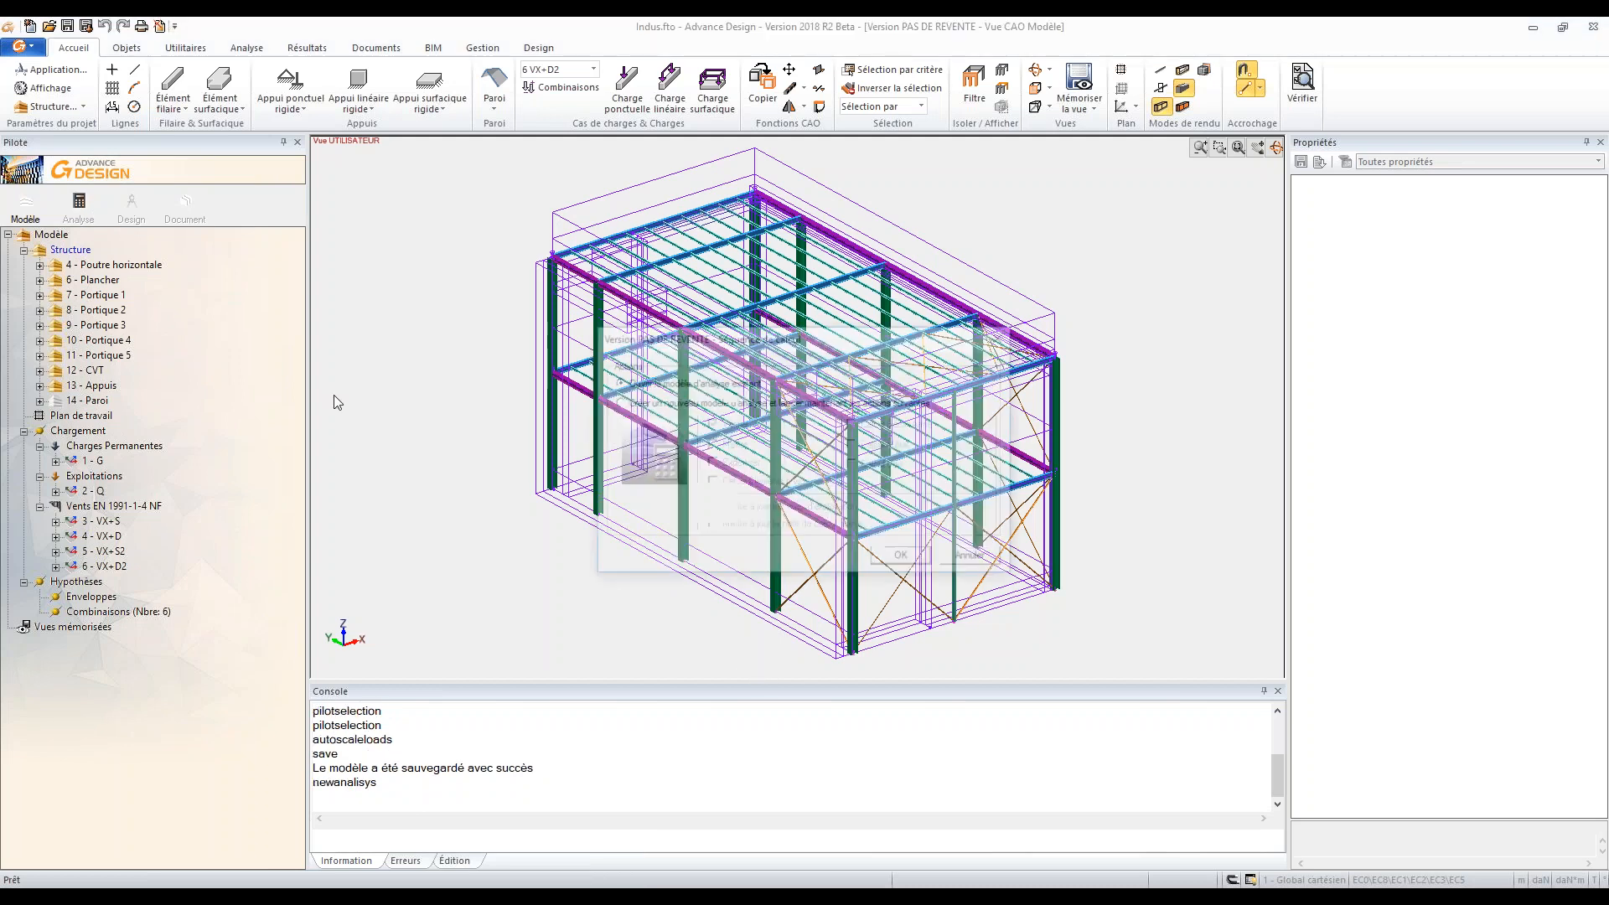
click(727, 403)
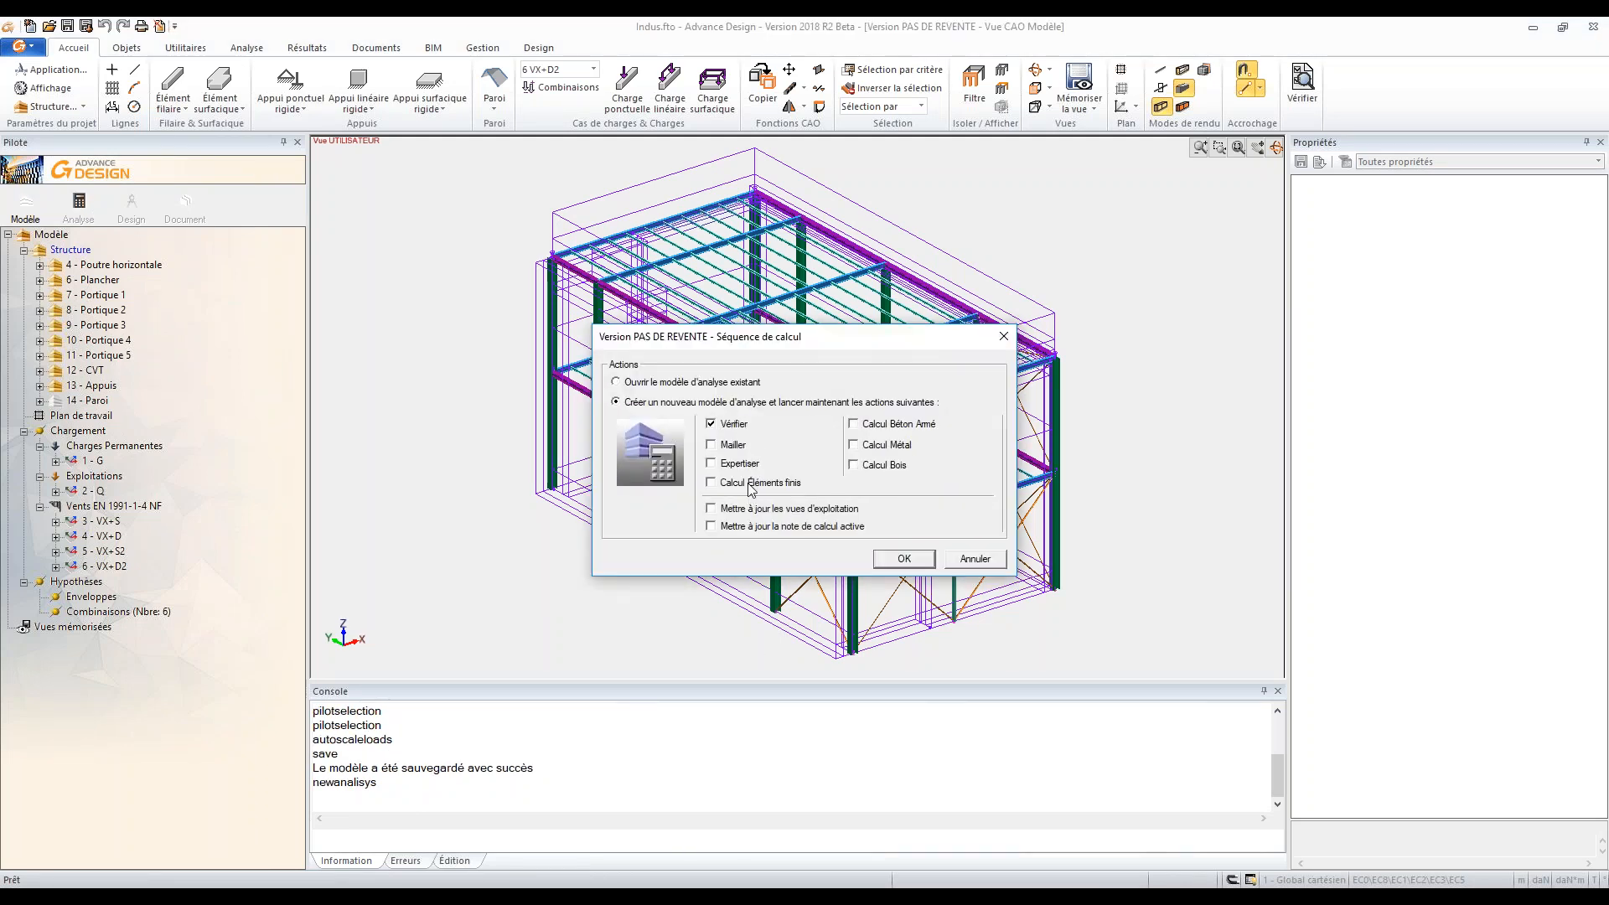
click(750, 485)
click(903, 559)
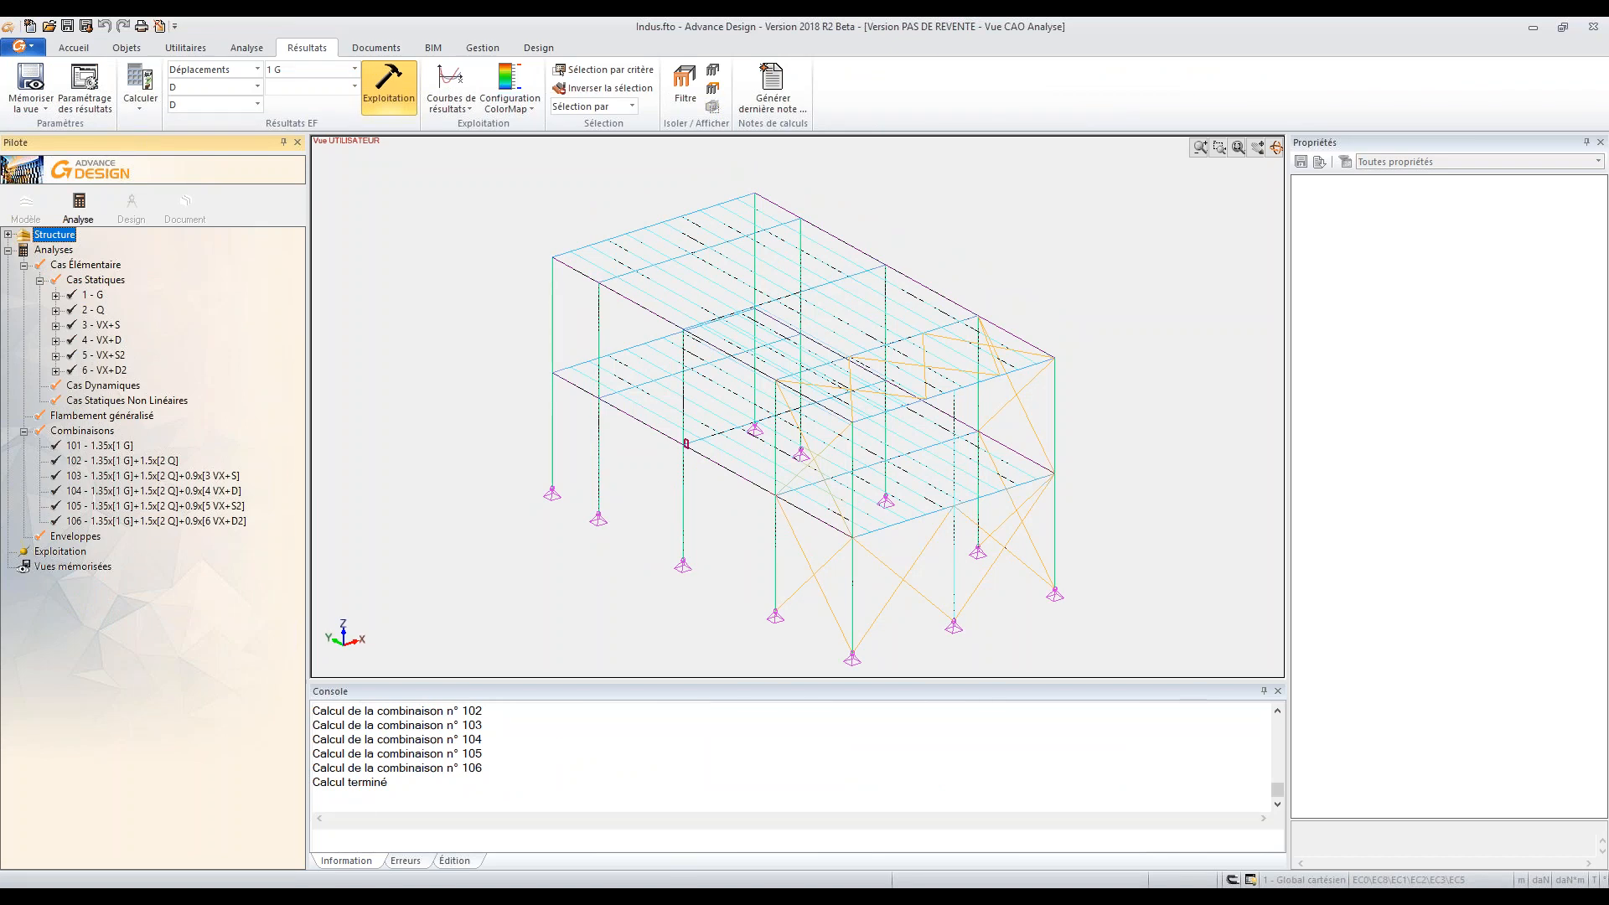
Export only the braced front corner column base, with its support, column and two diagonals, to Advance Design Connection using the EN code
middle_drag(765, 564, 778, 496)
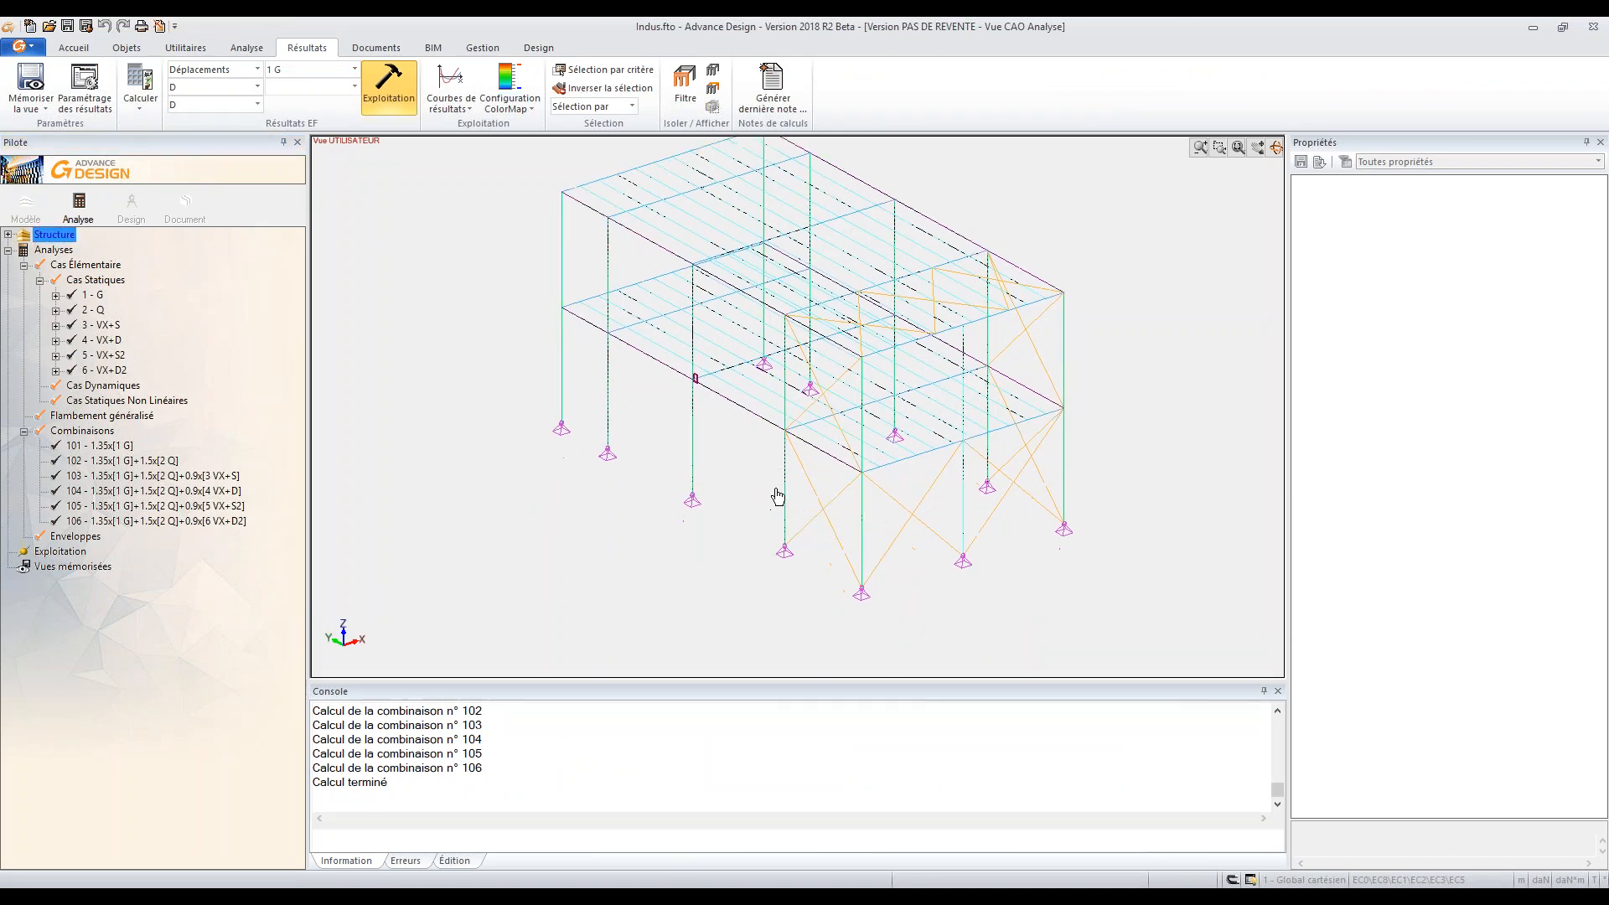
drag(907, 642, 842, 569)
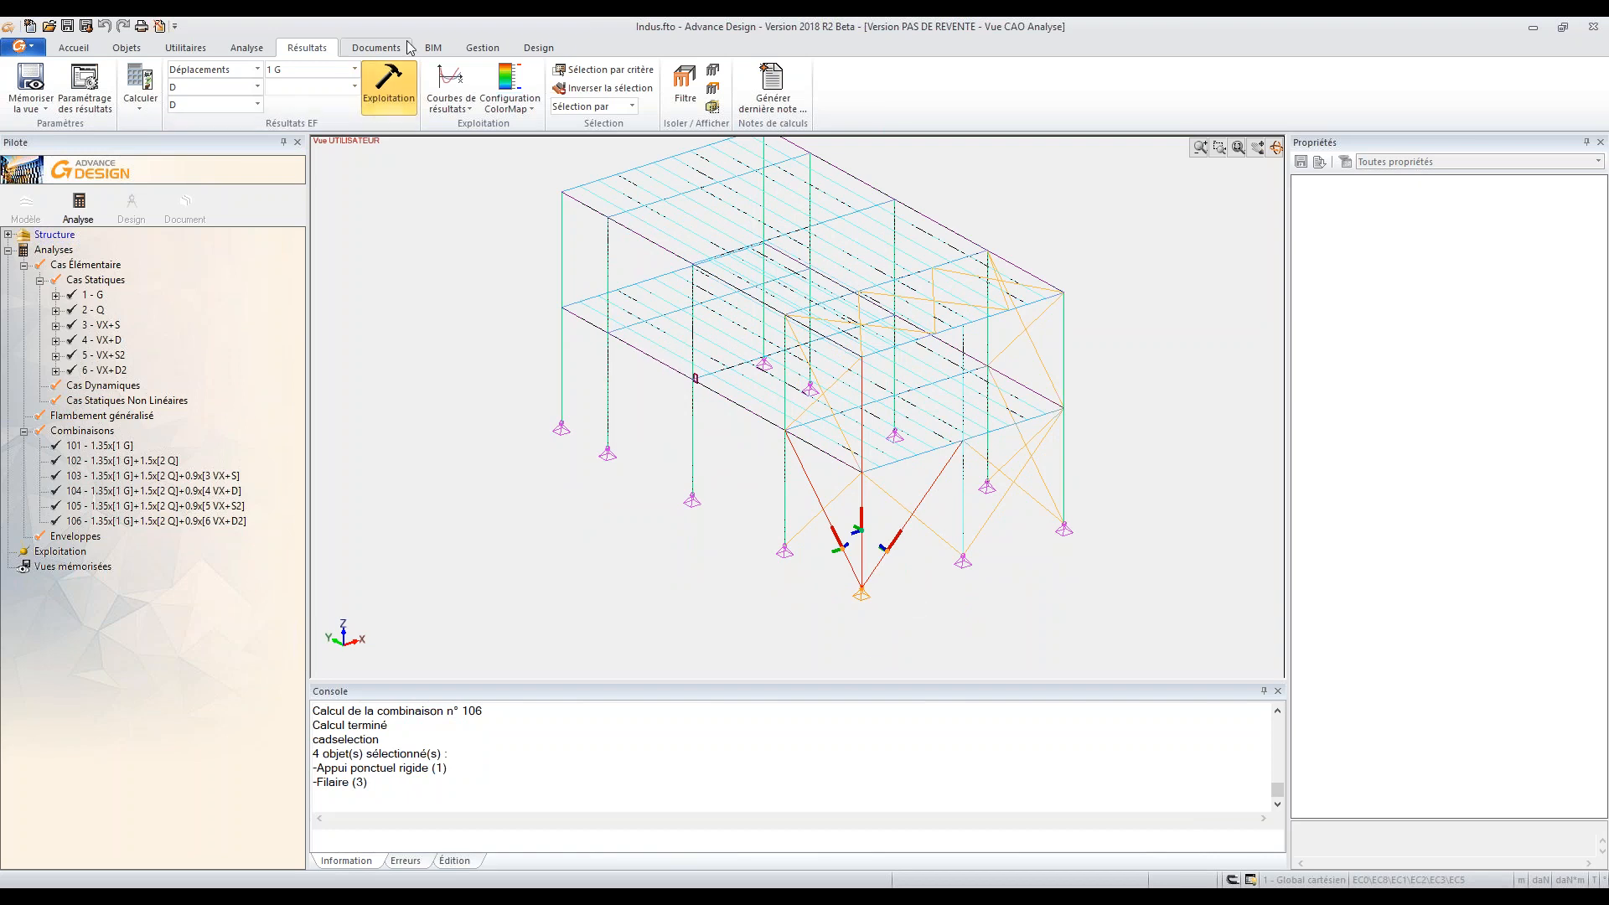
click(433, 47)
click(417, 84)
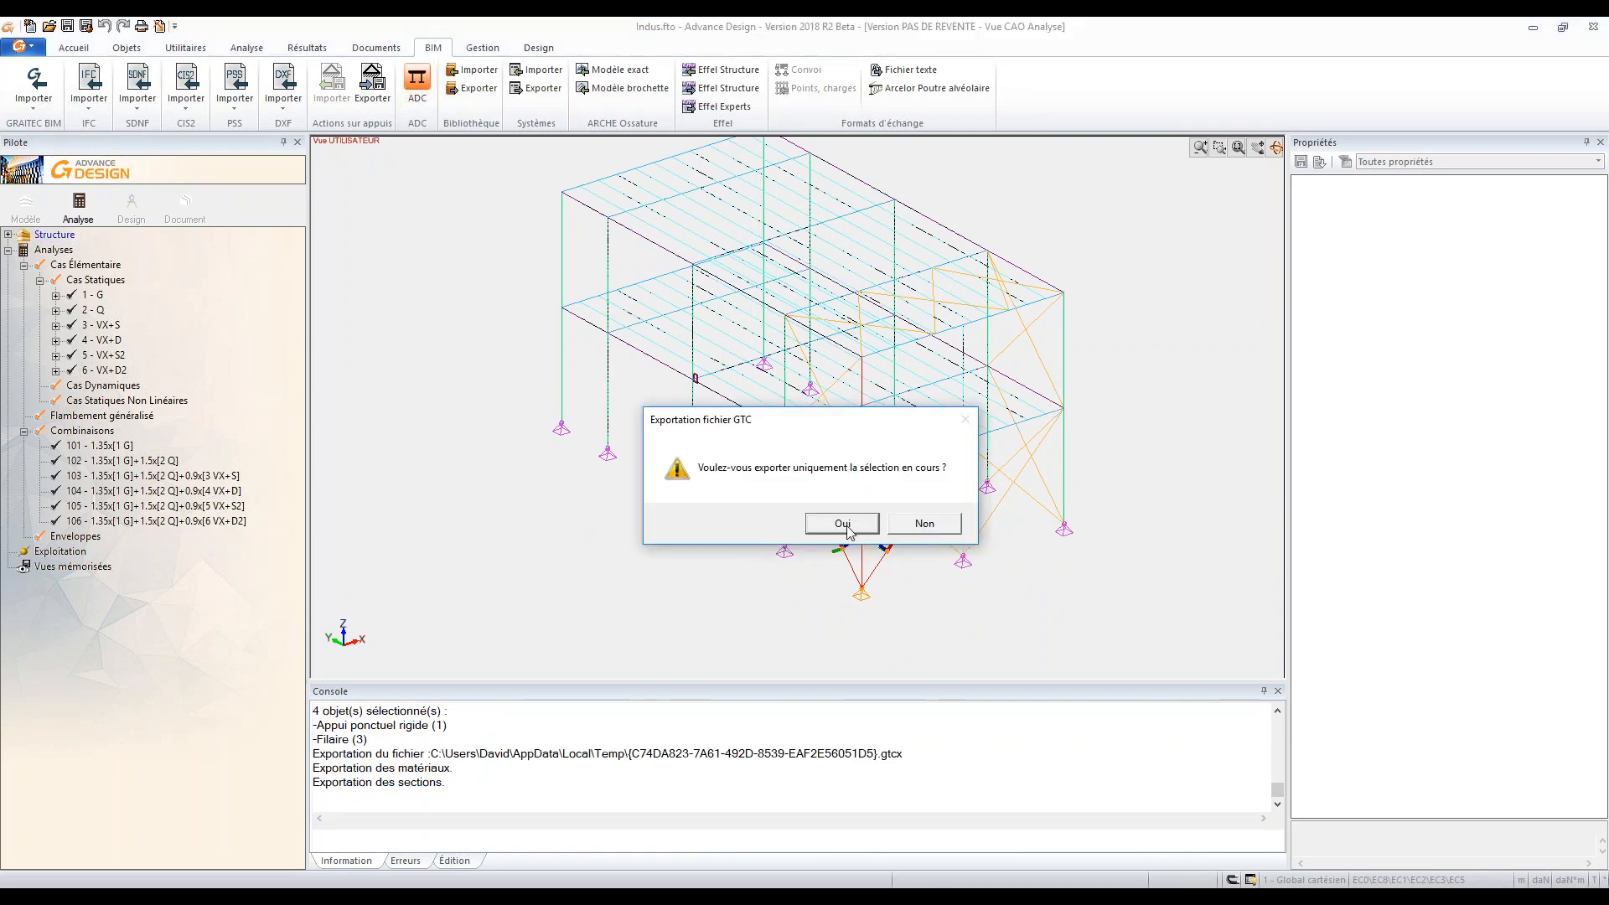
click(843, 523)
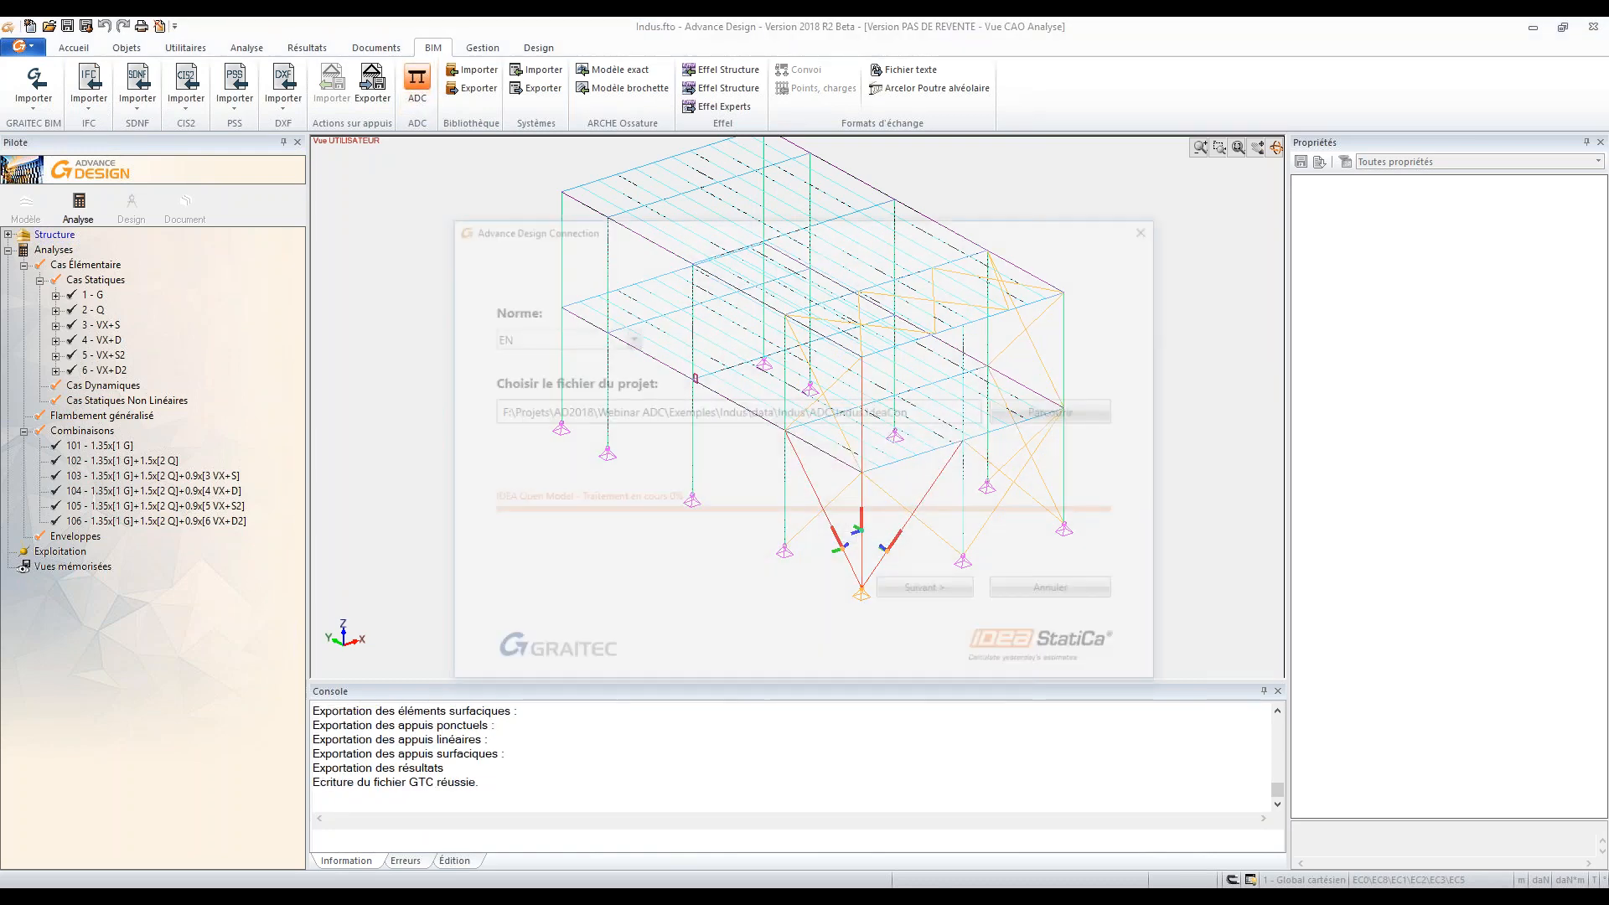
click(936, 592)
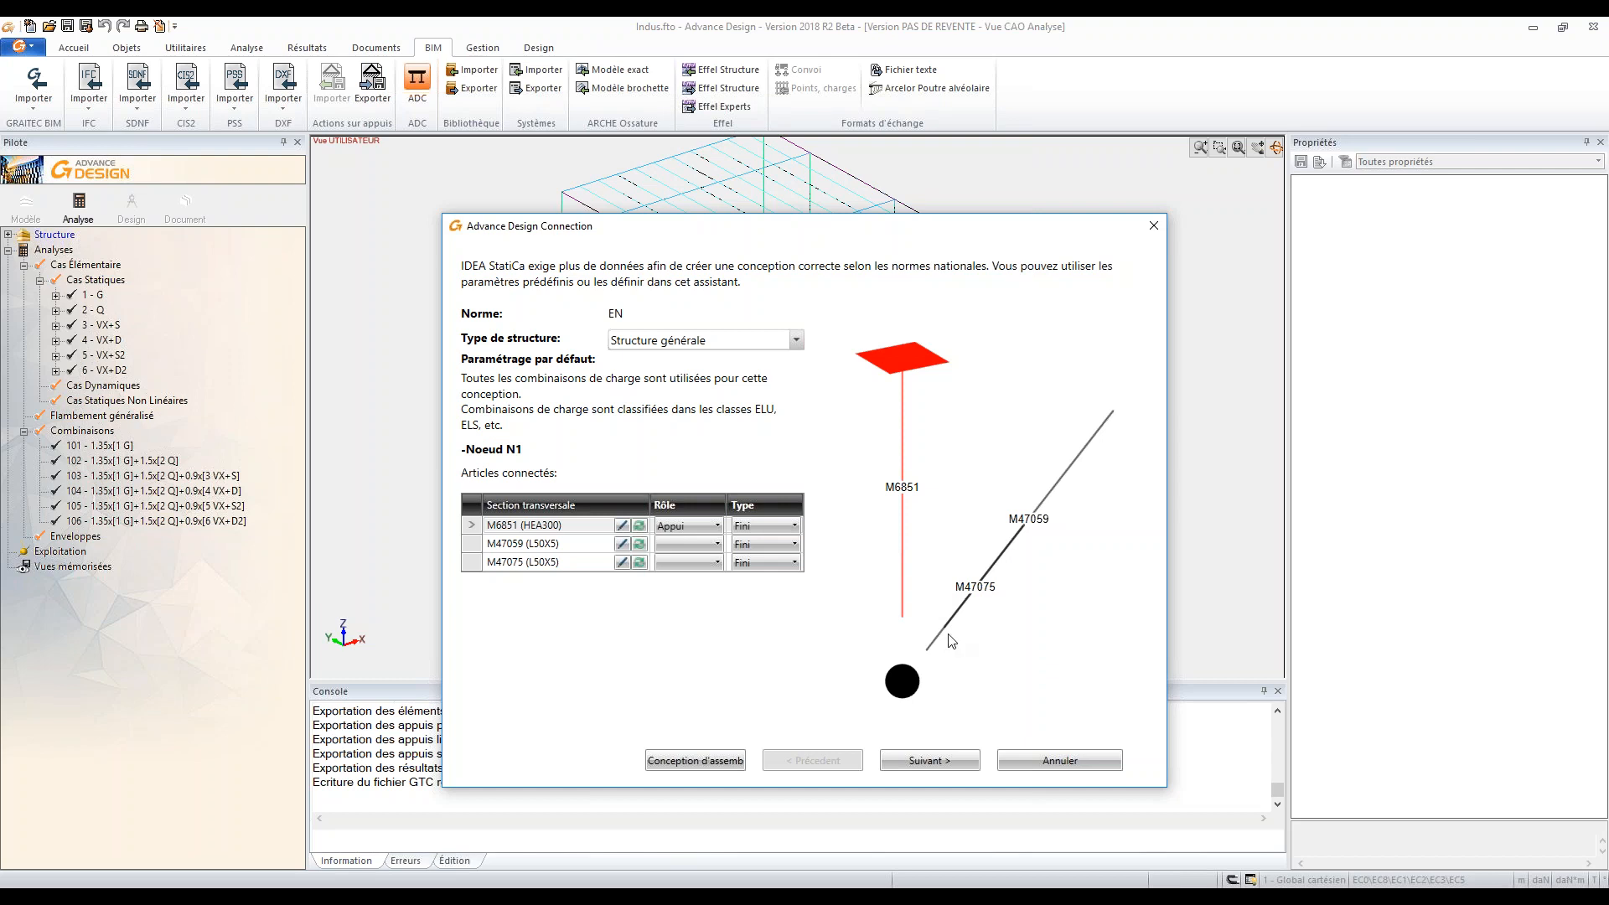
click(697, 760)
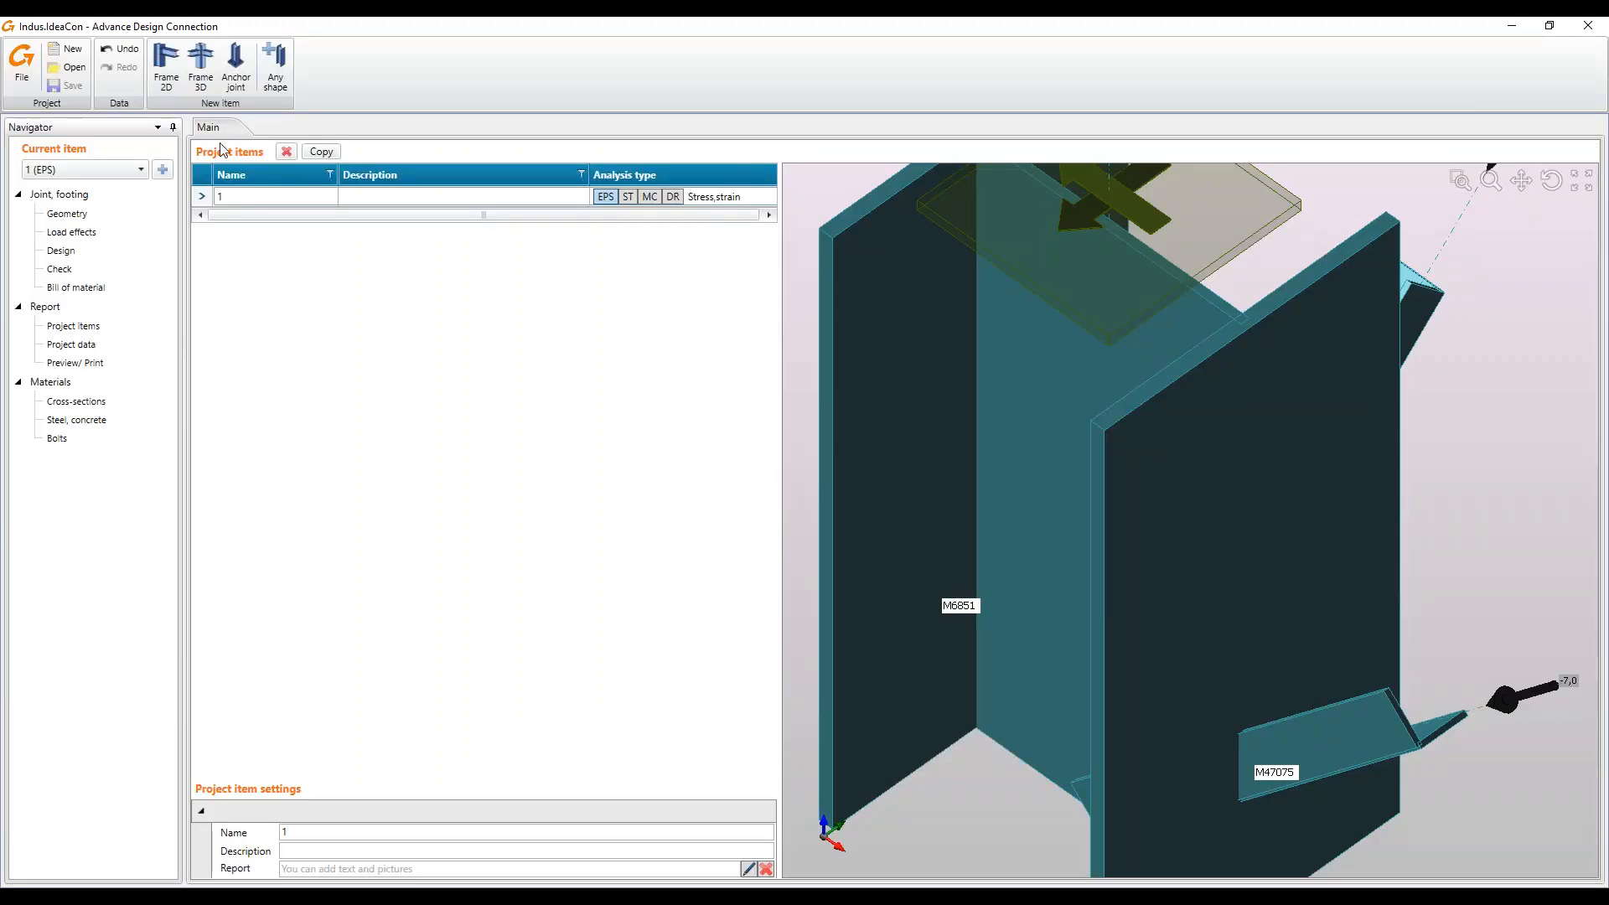
Rename the joint's members M6851, M47059 and M47075 as Poteau, DiagHP and DiagPL
click(84, 216)
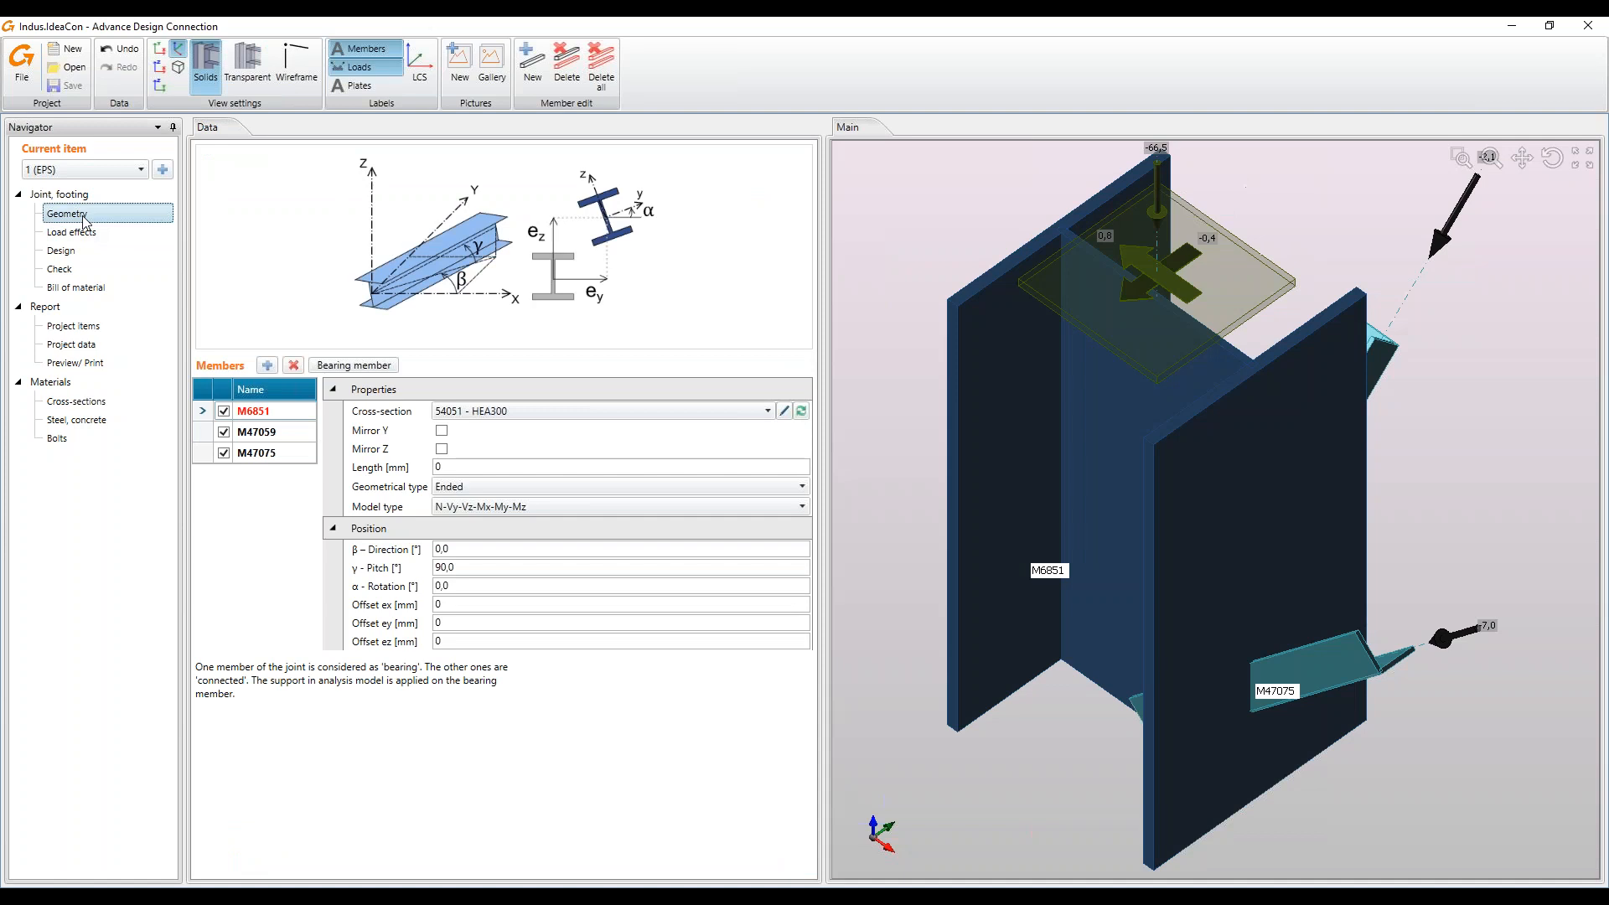
click(285, 413)
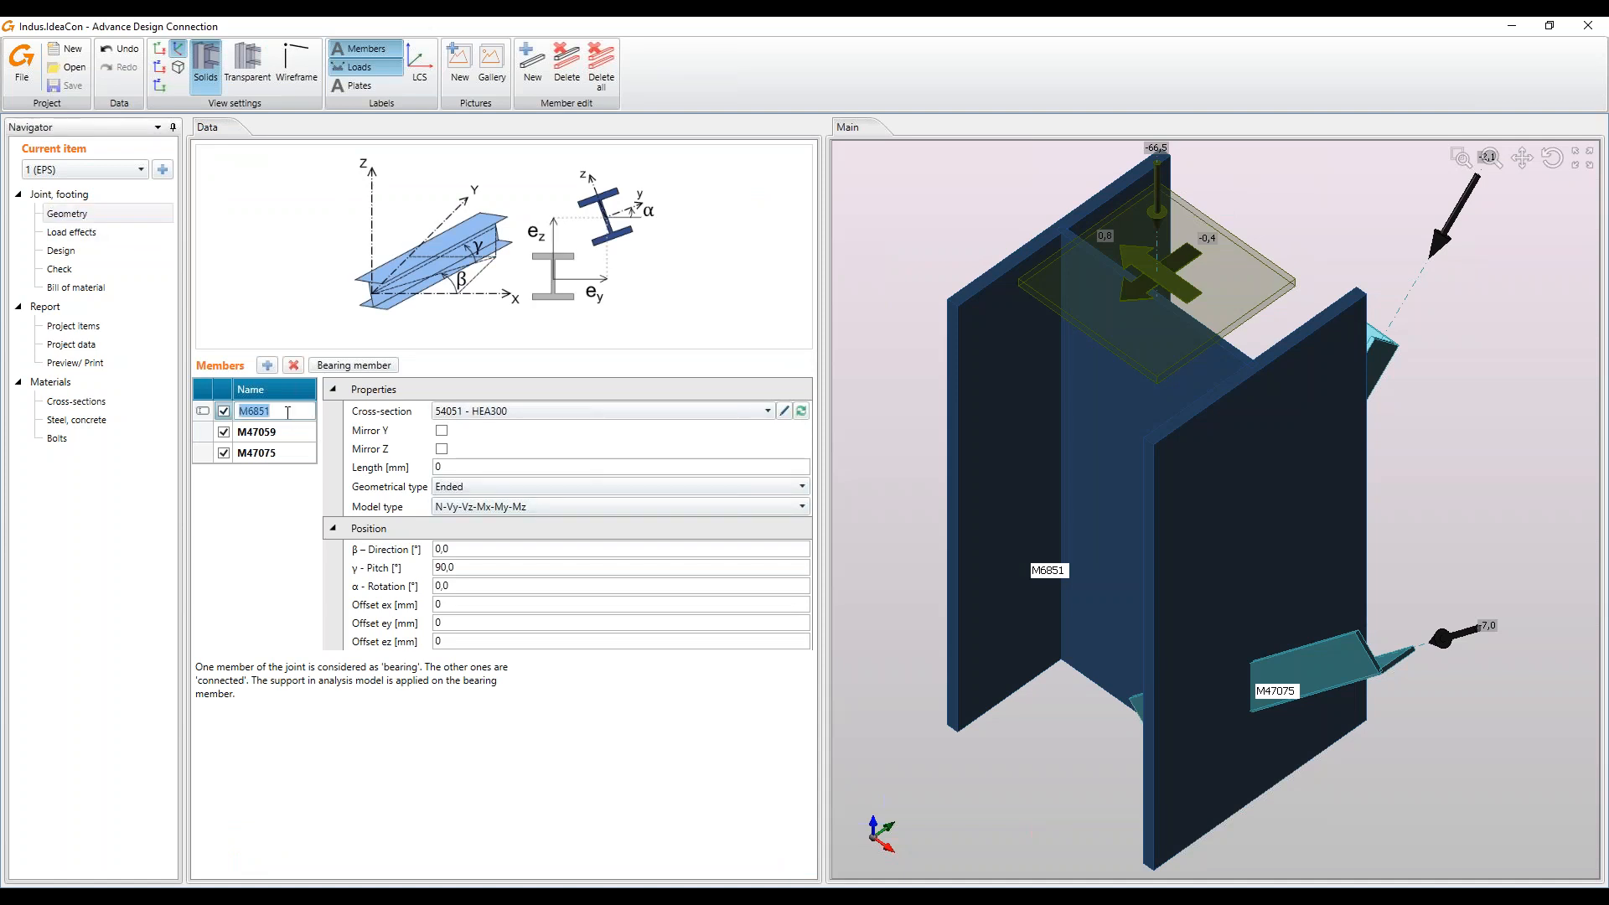
text(Poteau)
key(Return)
click(289, 430)
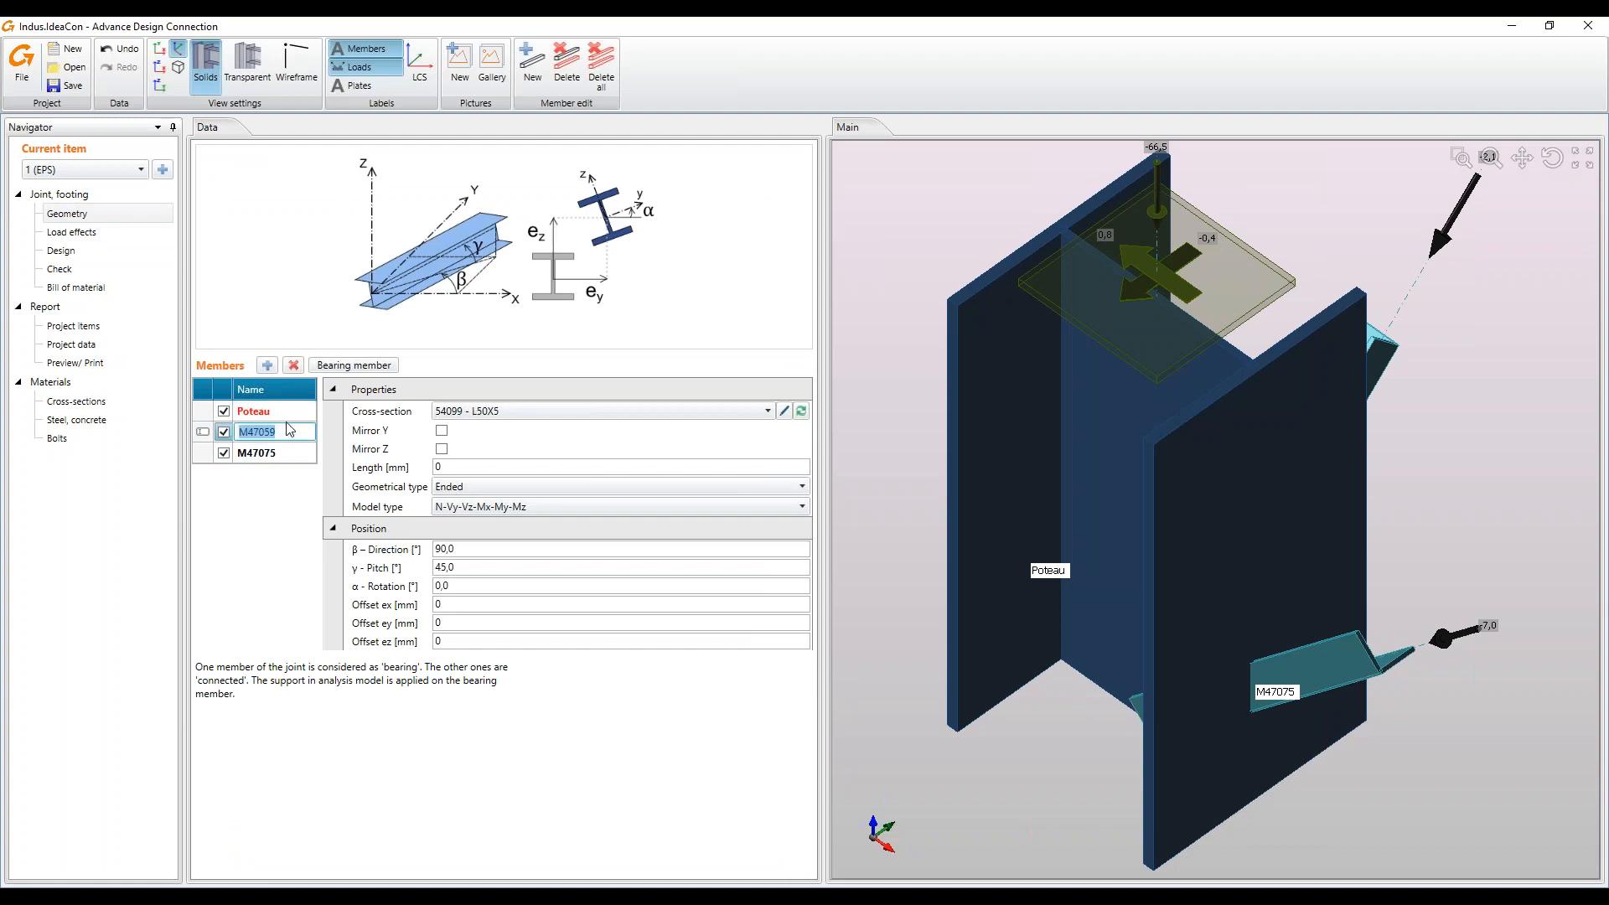
text(Dia)
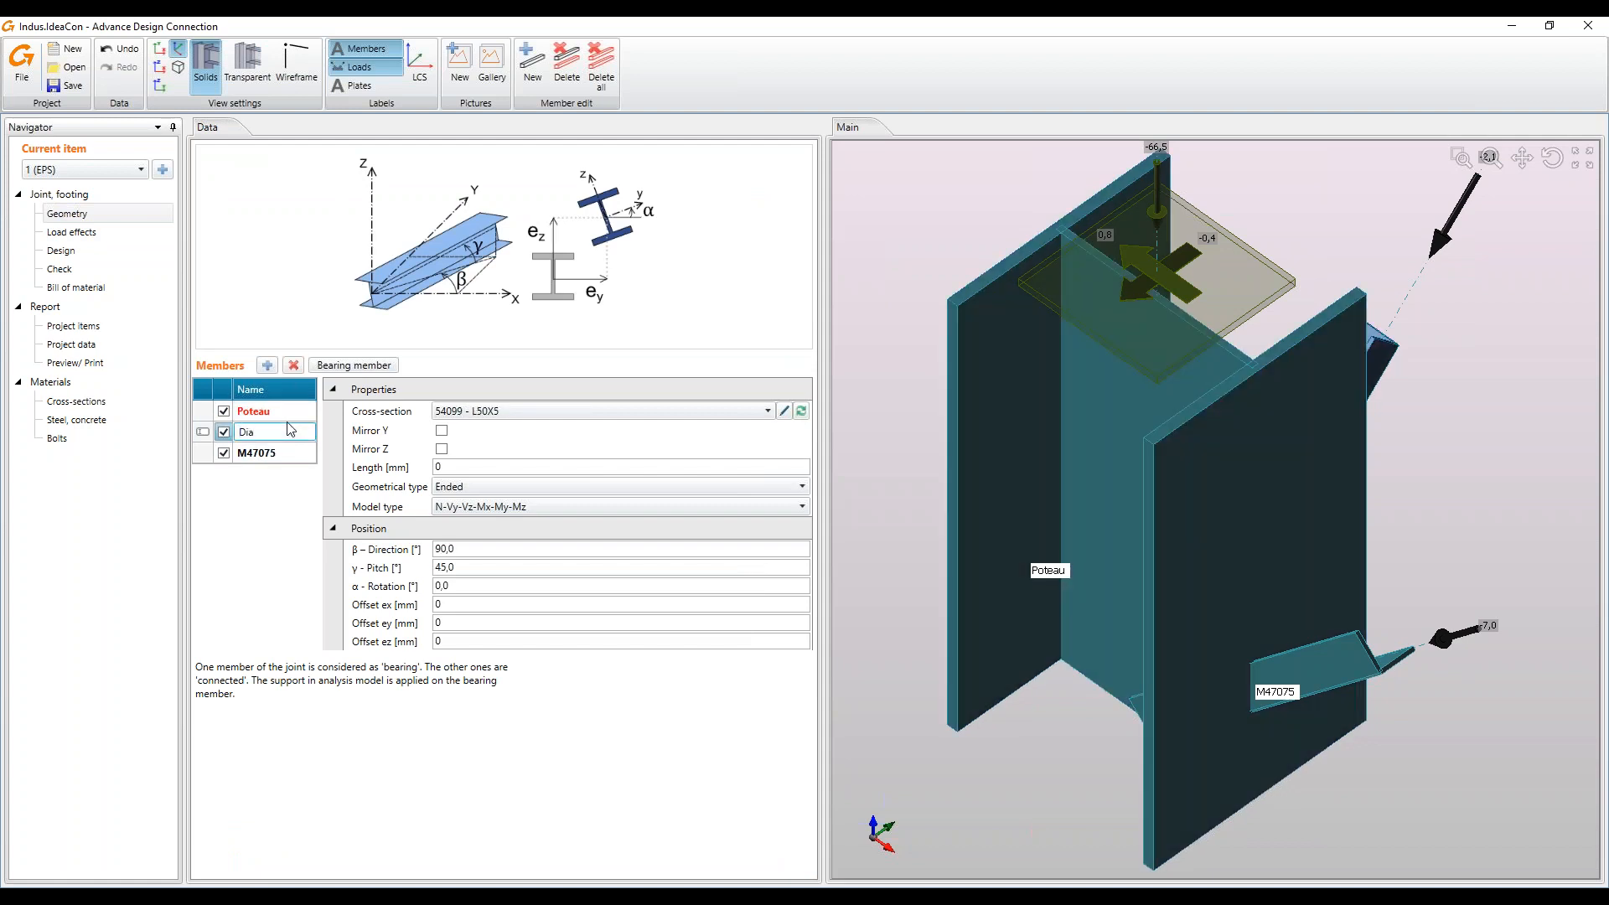
text(gHP)
key(Return)
click(285, 452)
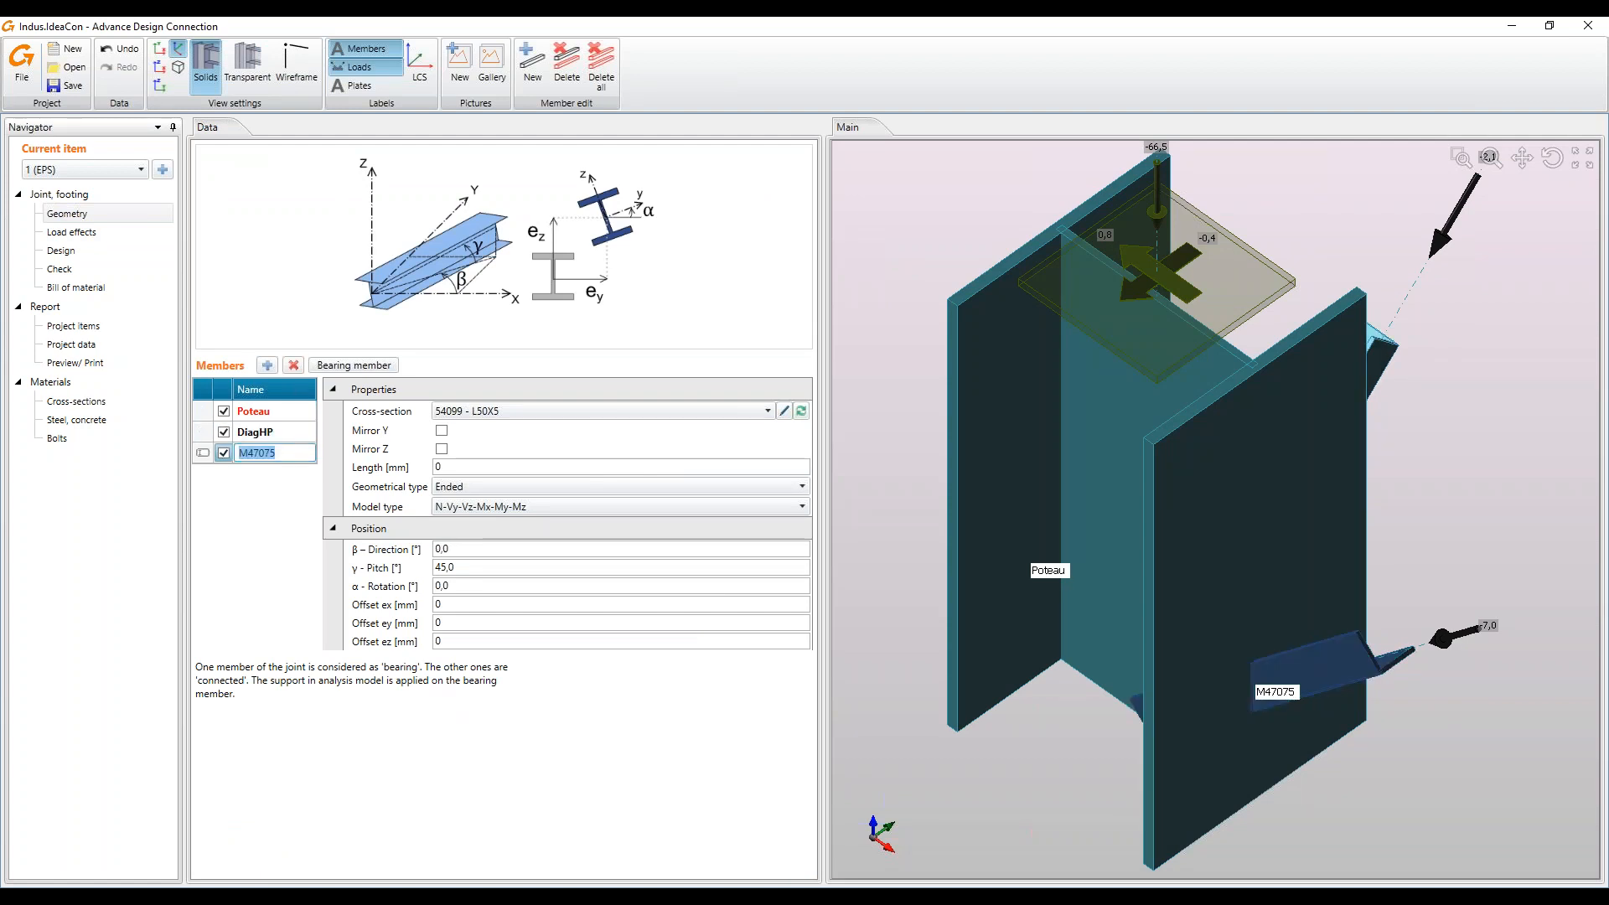
text(DiagPL)
key(Return)
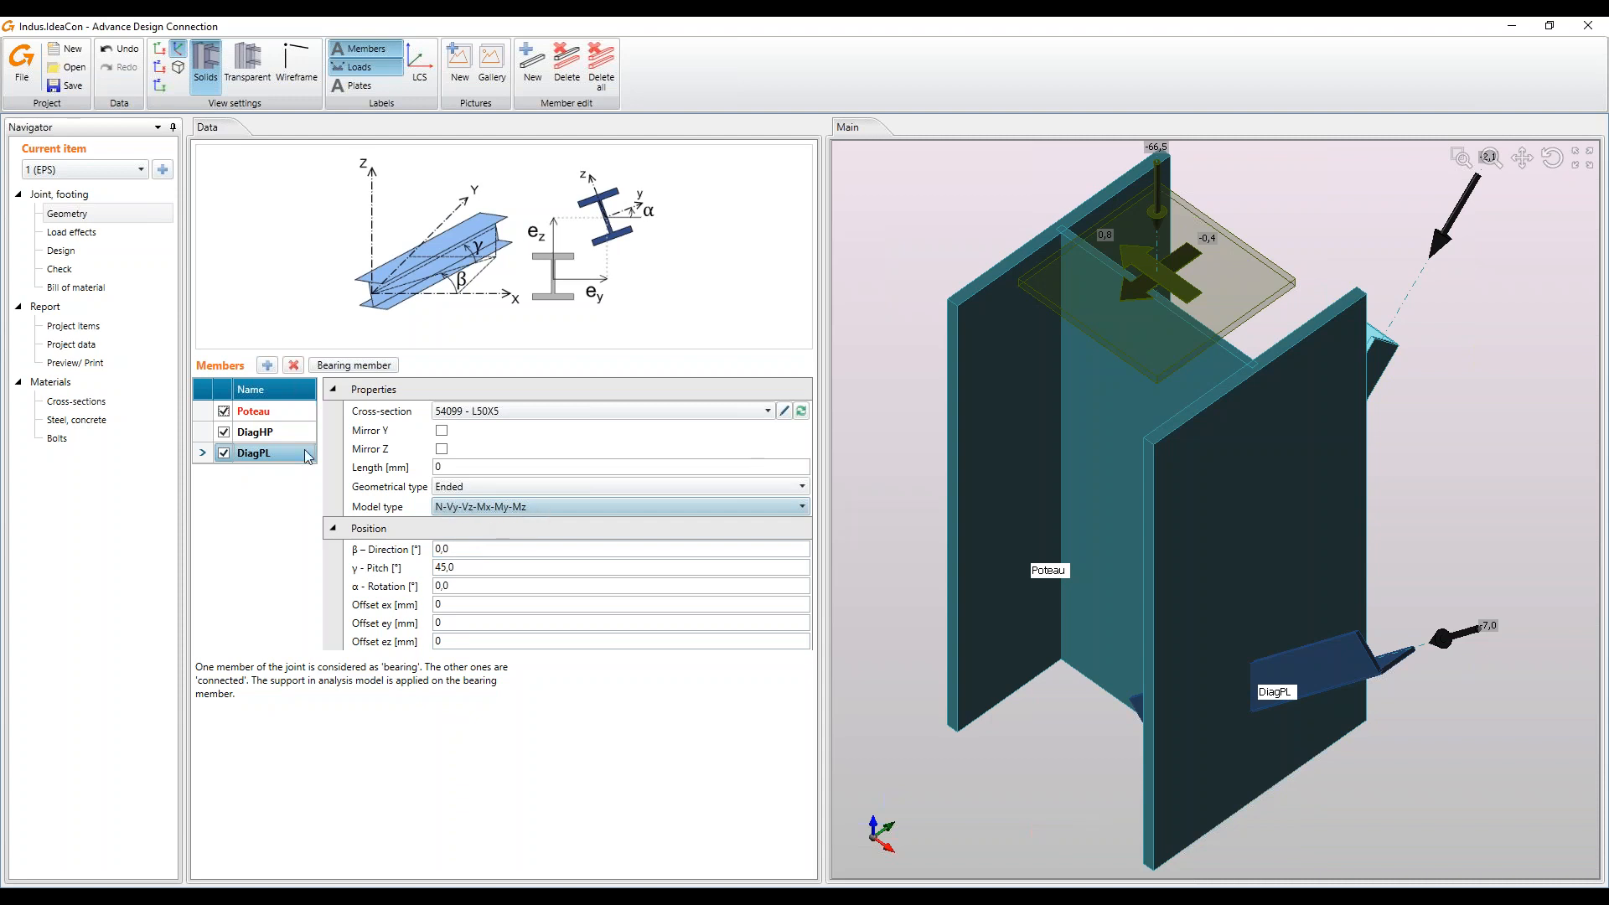
Set the model type of DiagHP and DiagPL to N-Vy-Vz and check their internal forces in the load effects
click(289, 433)
click(582, 507)
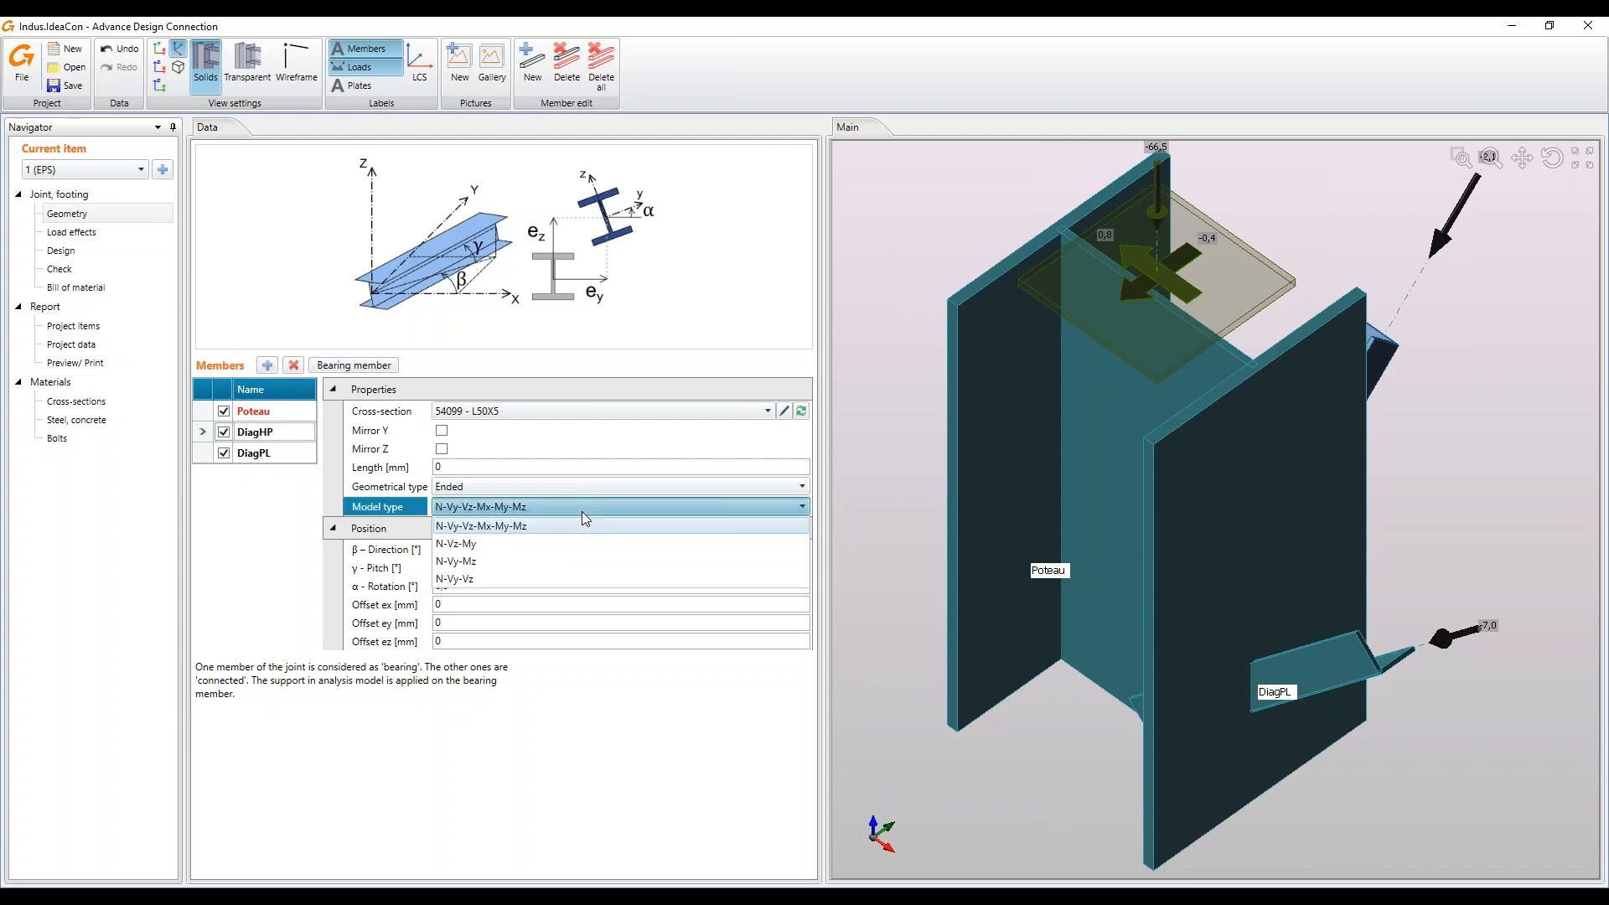
click(530, 579)
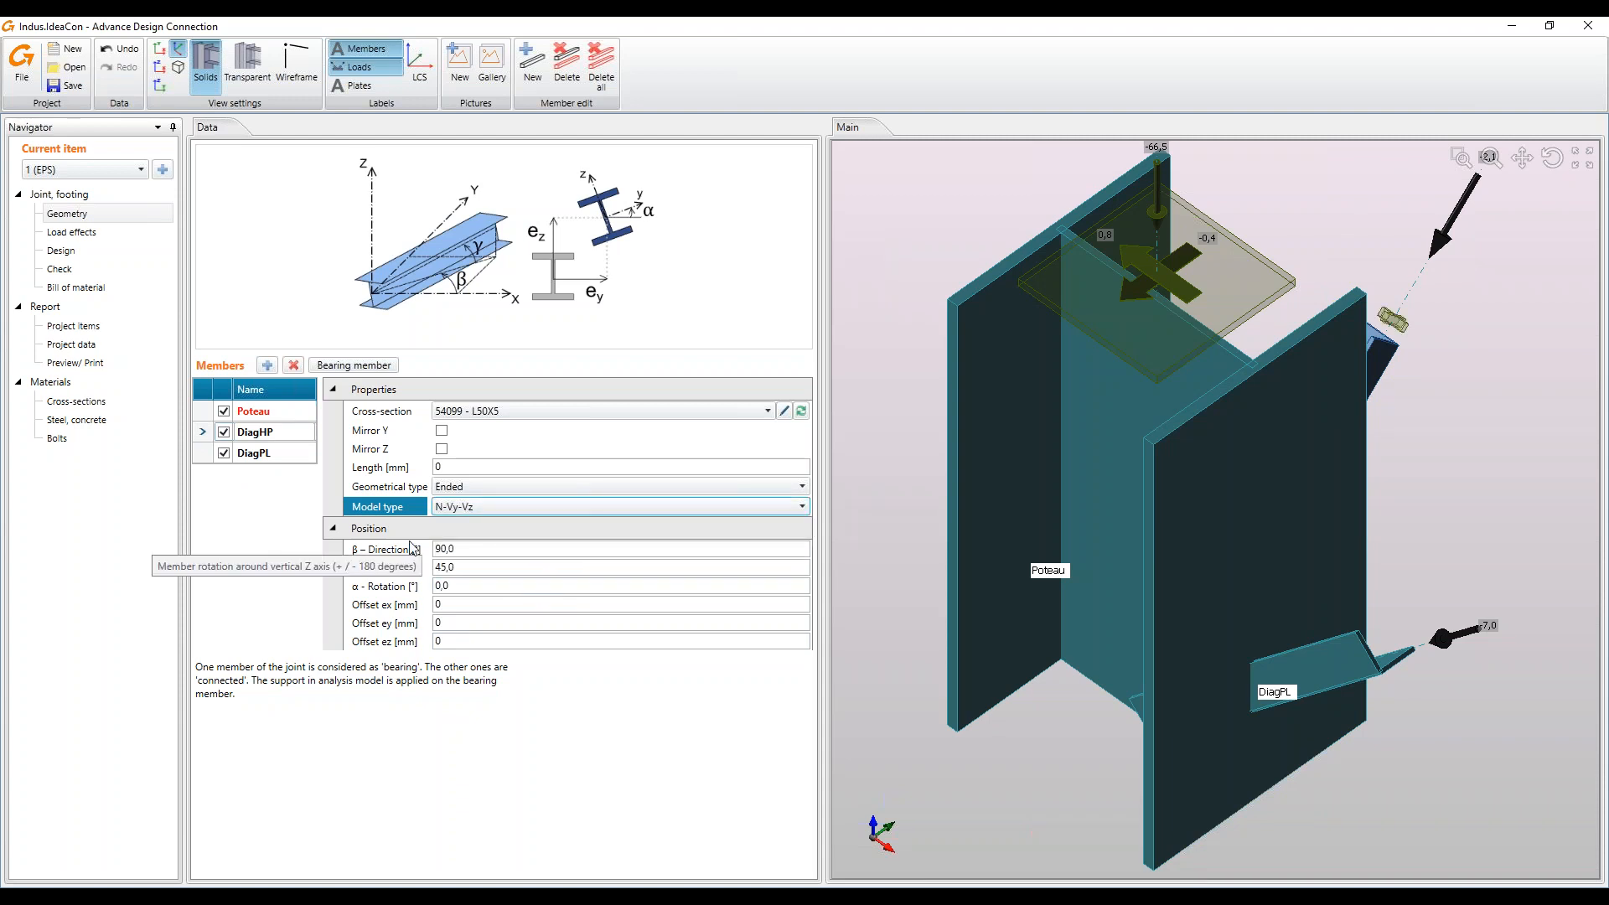
click(254, 452)
click(497, 507)
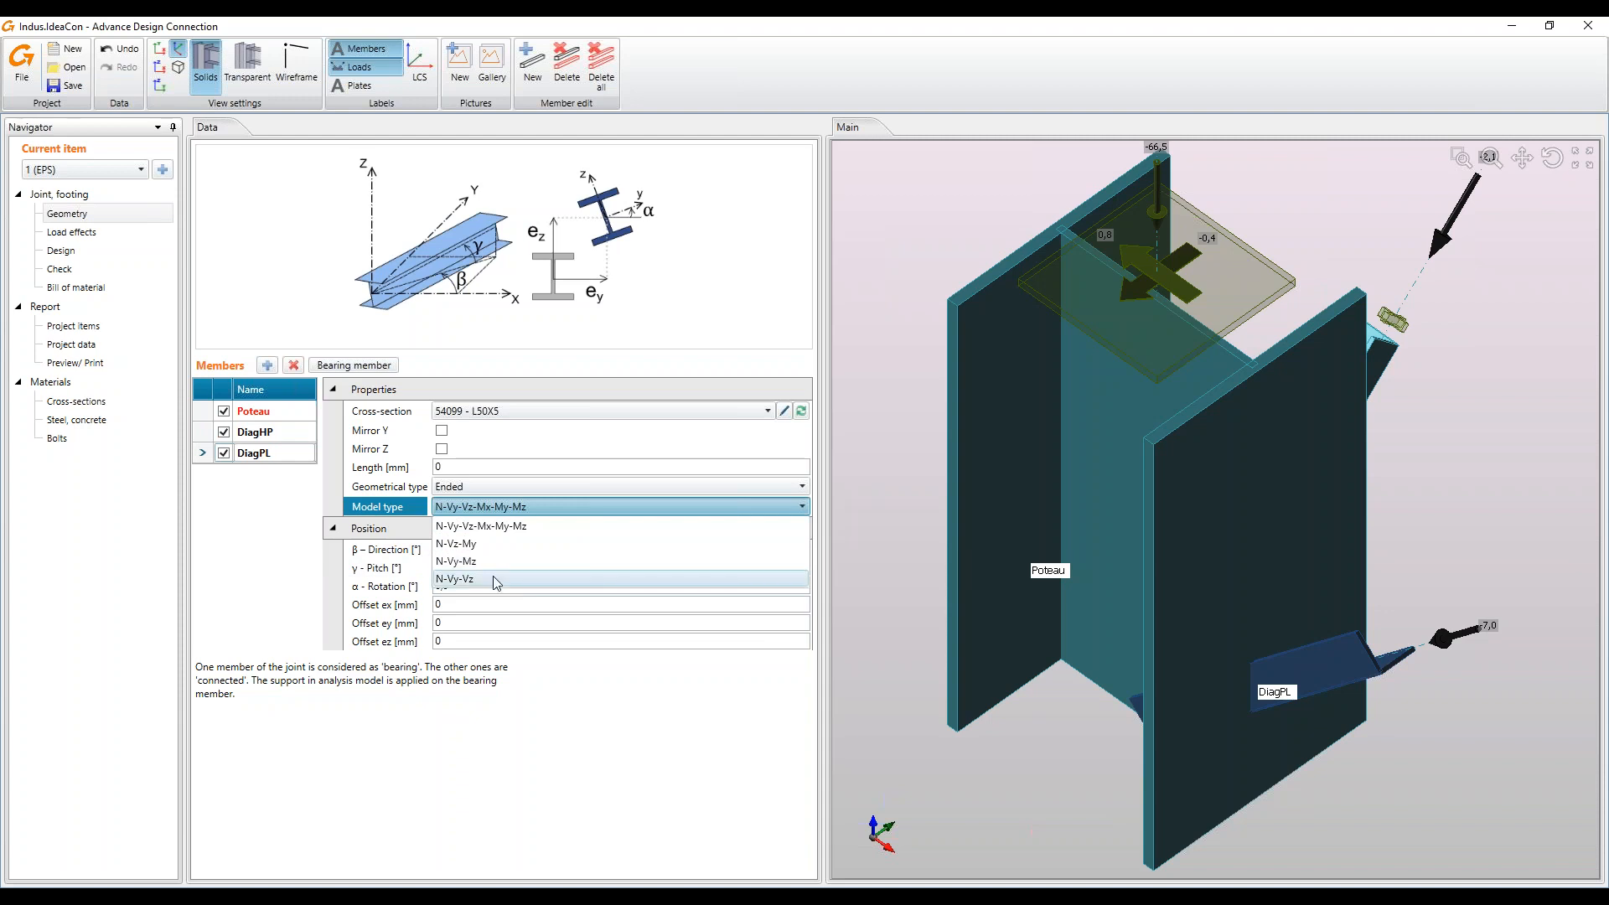
click(497, 579)
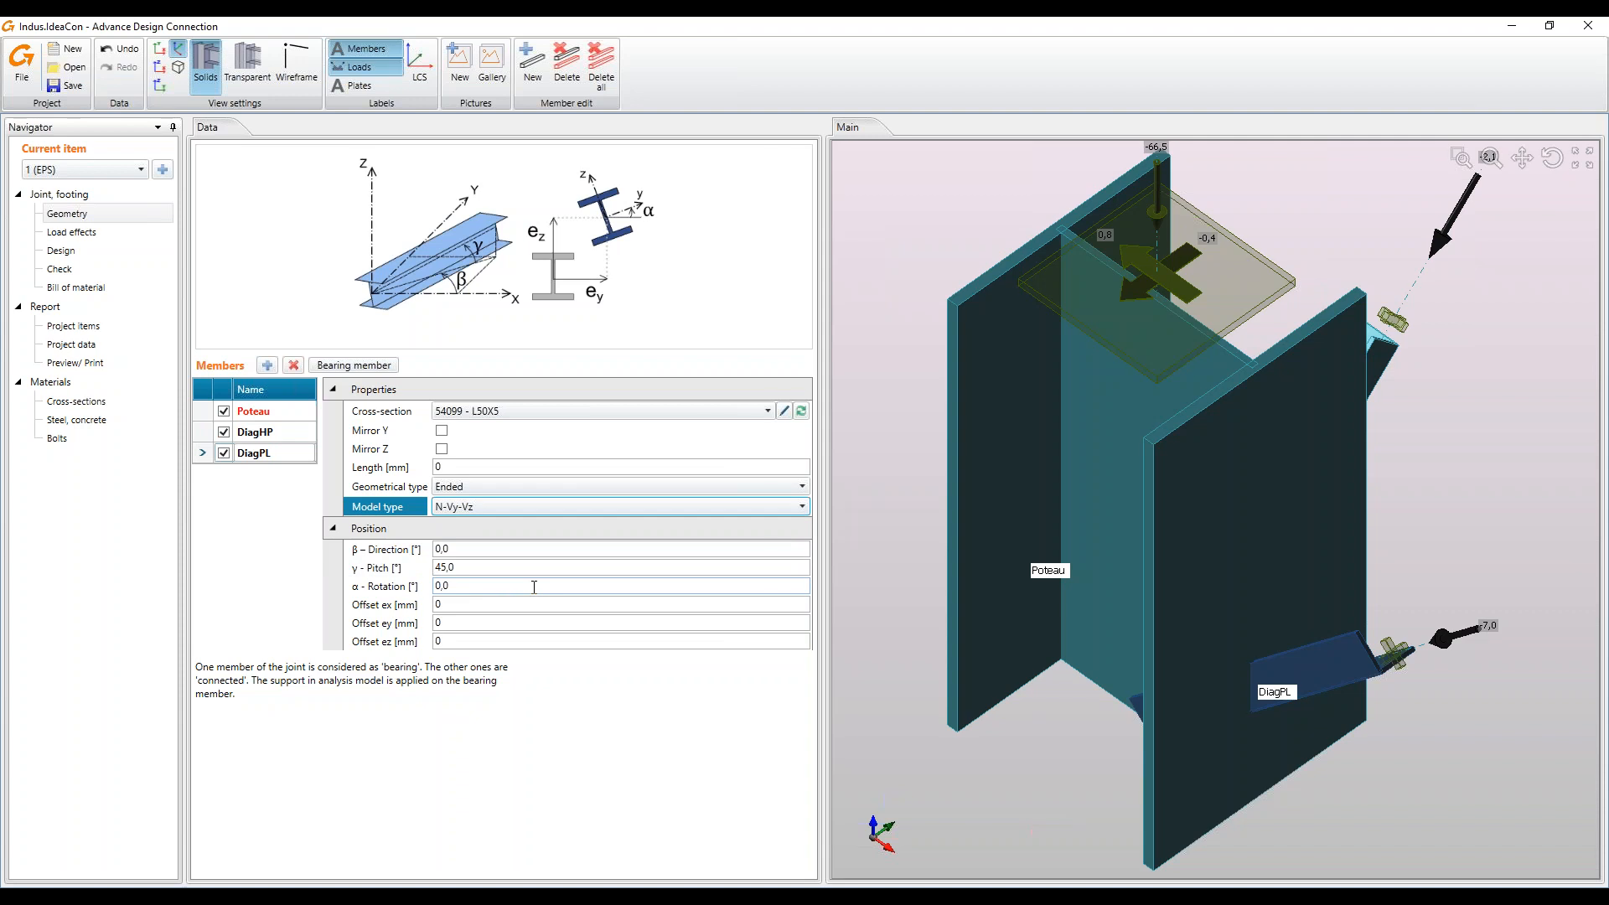
click(97, 235)
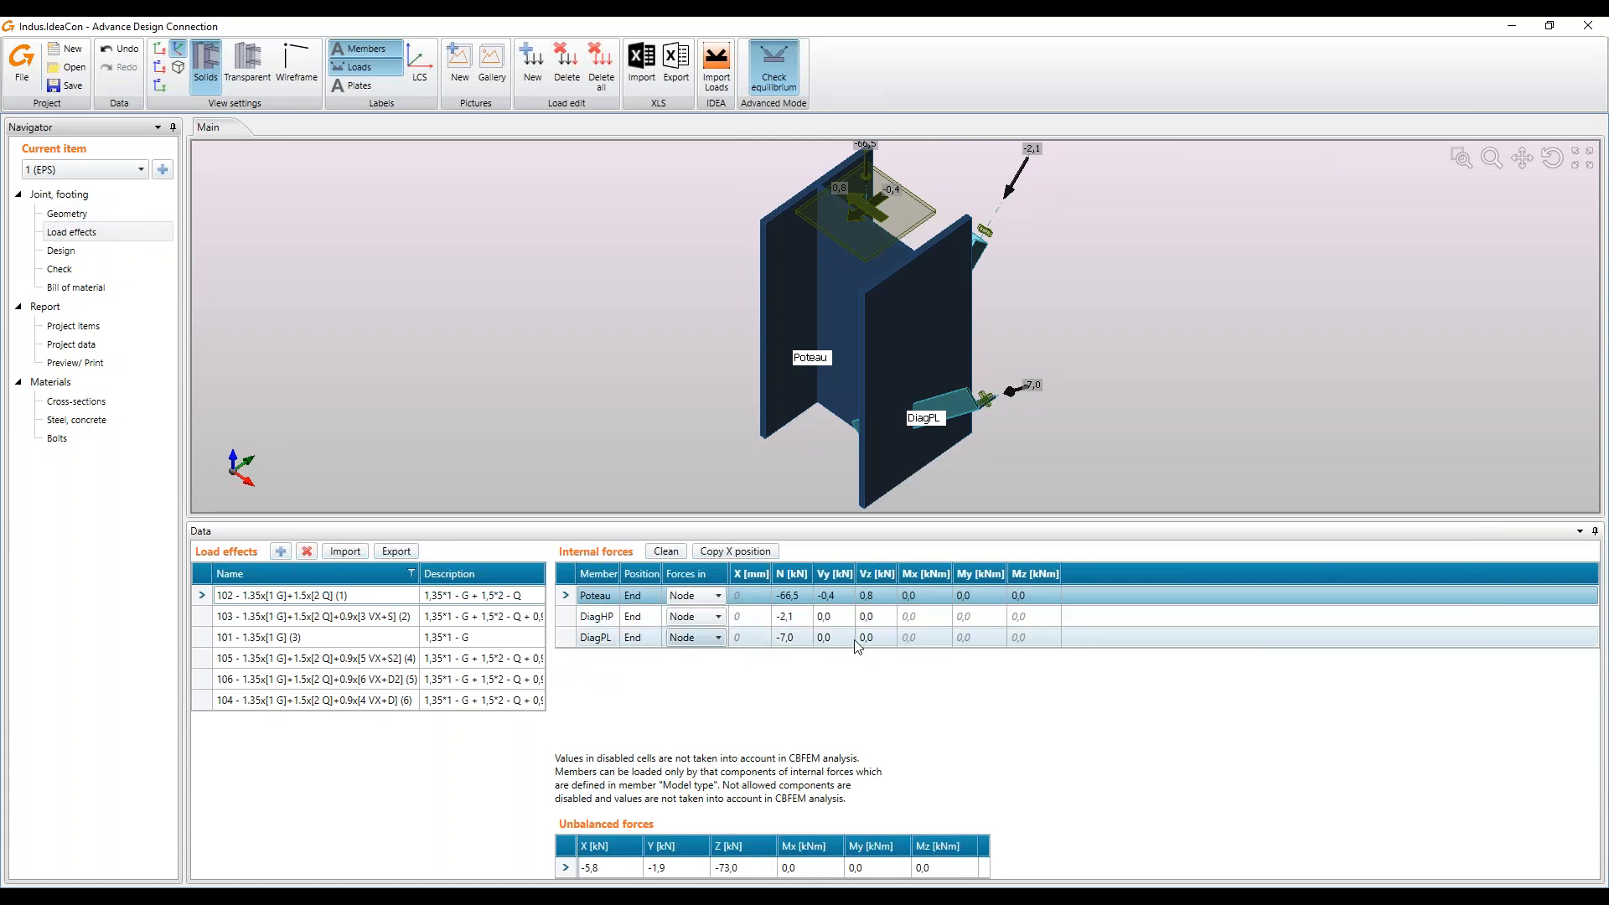
click(928, 624)
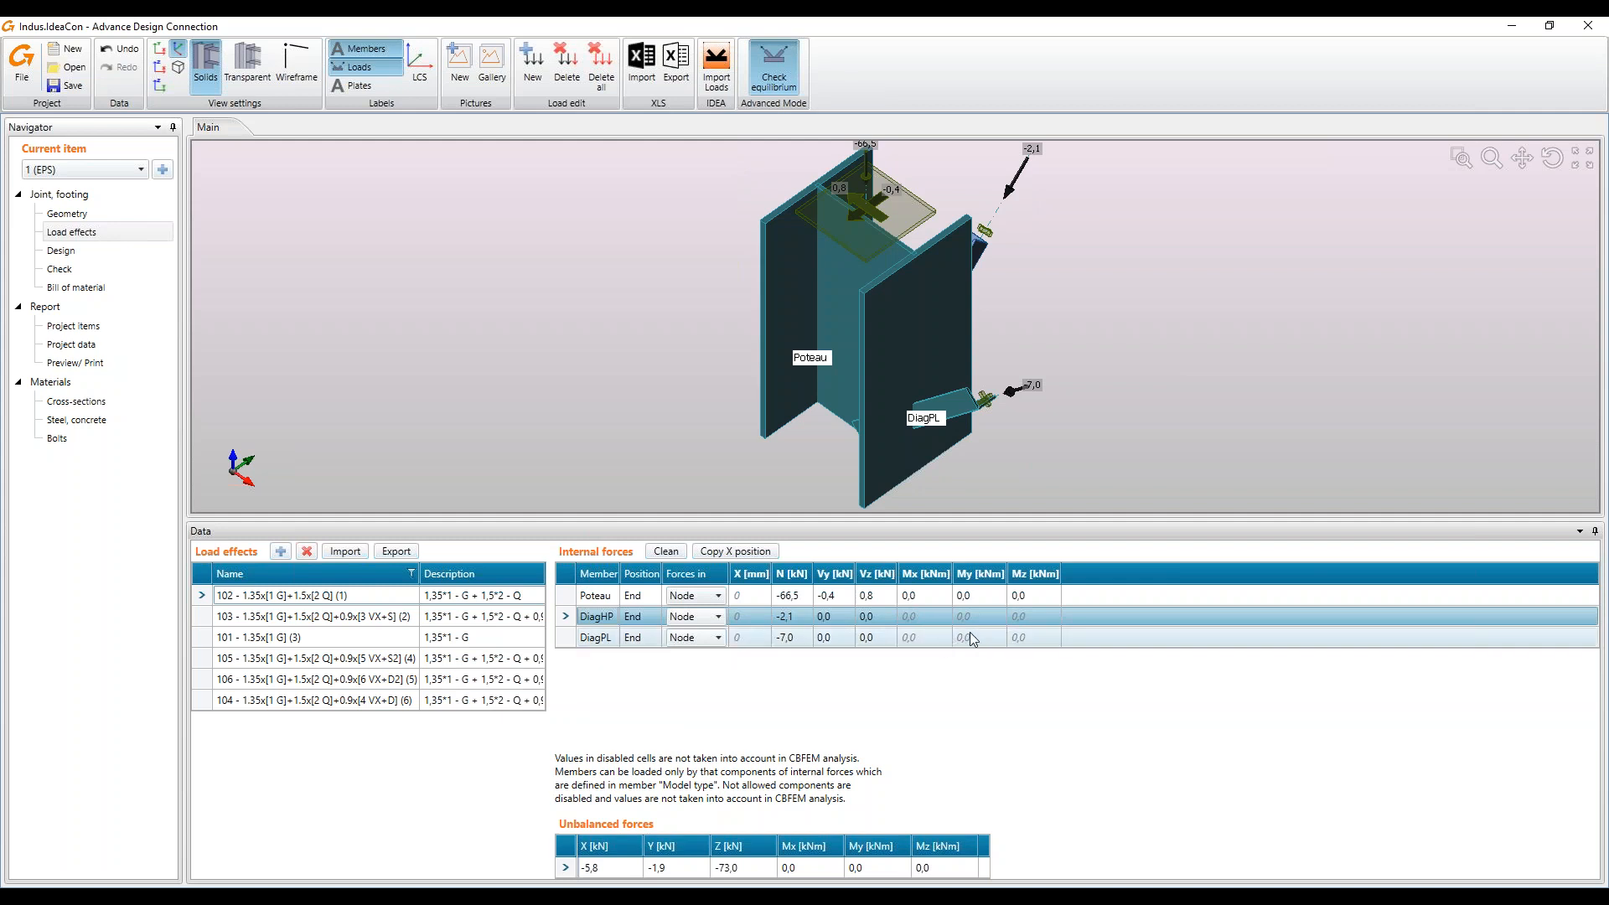
Add a base plate operation to the Poteau column with M16 8.8 anchors
click(61, 251)
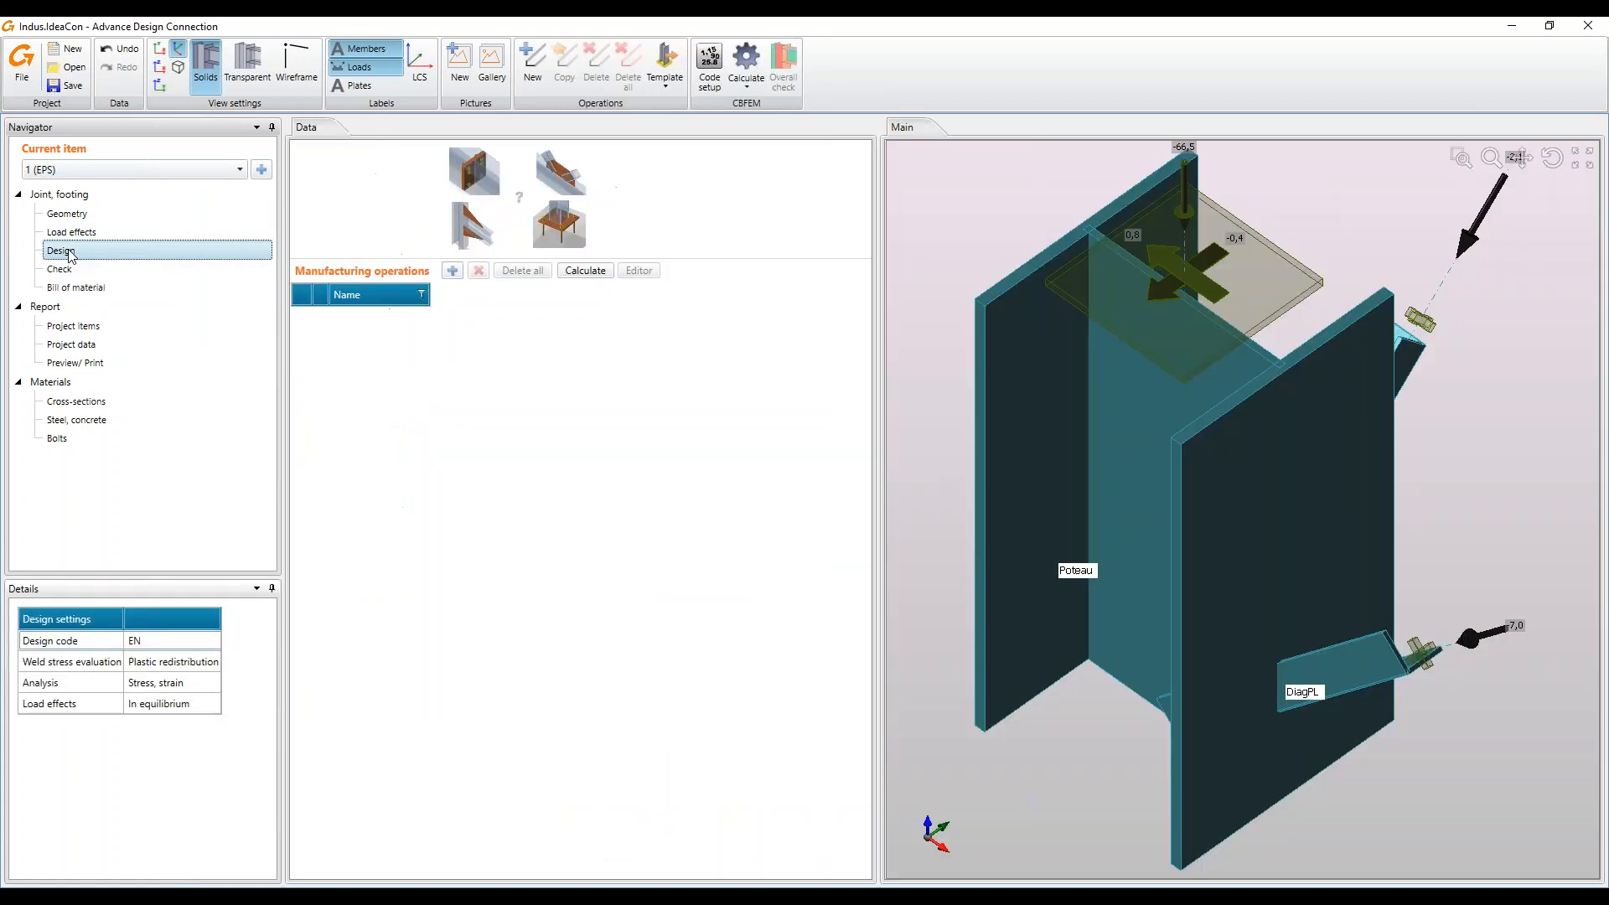
click(452, 270)
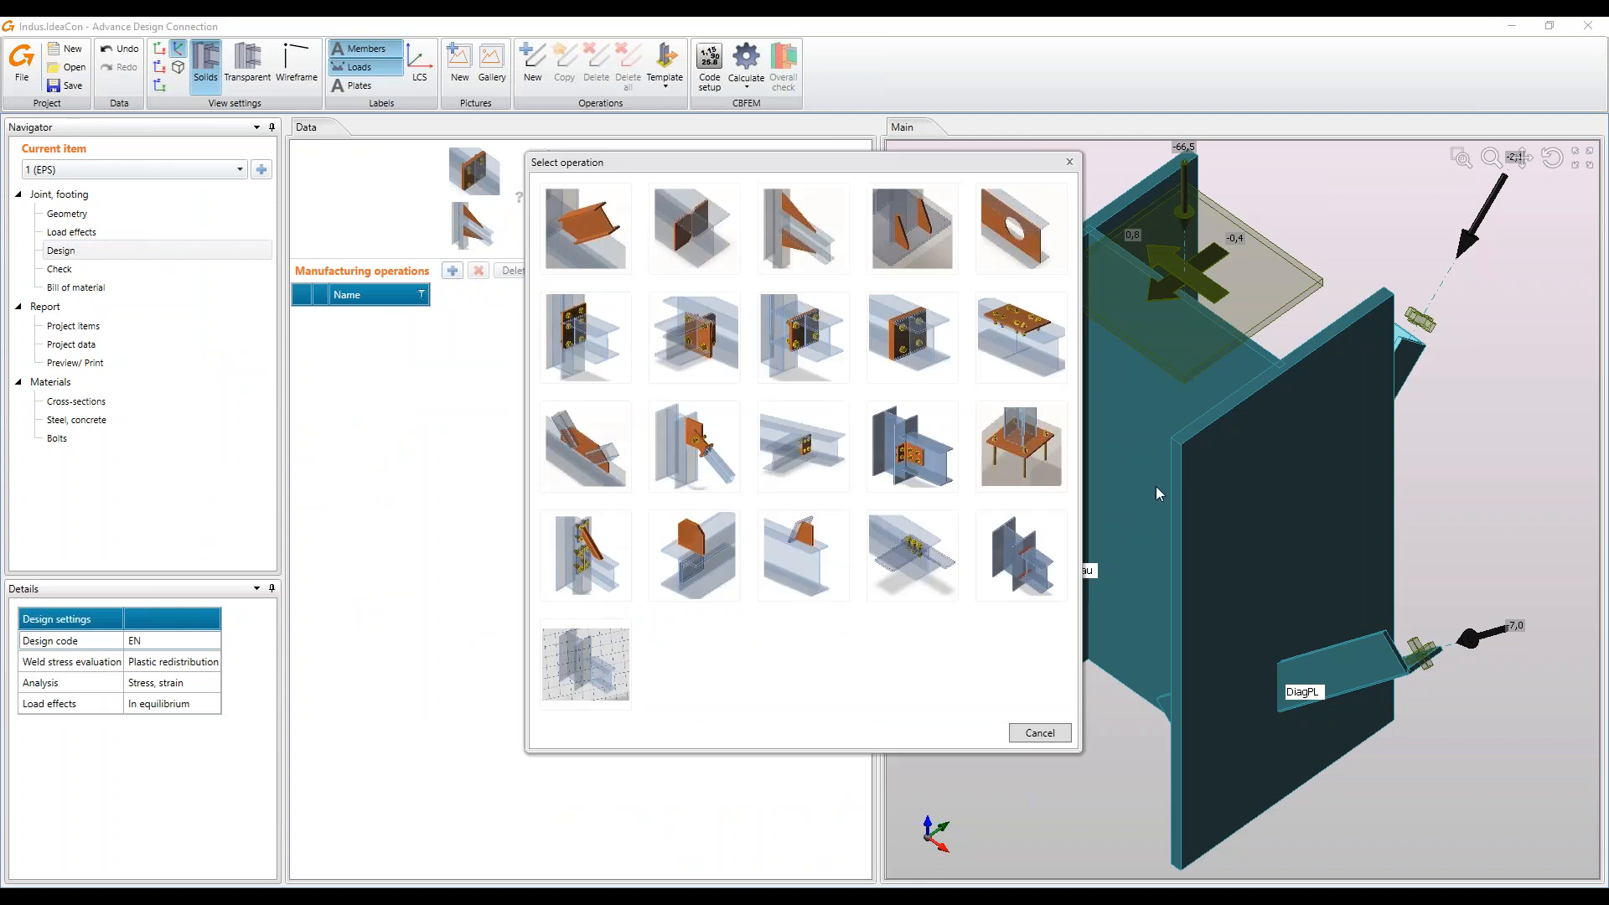
click(993, 449)
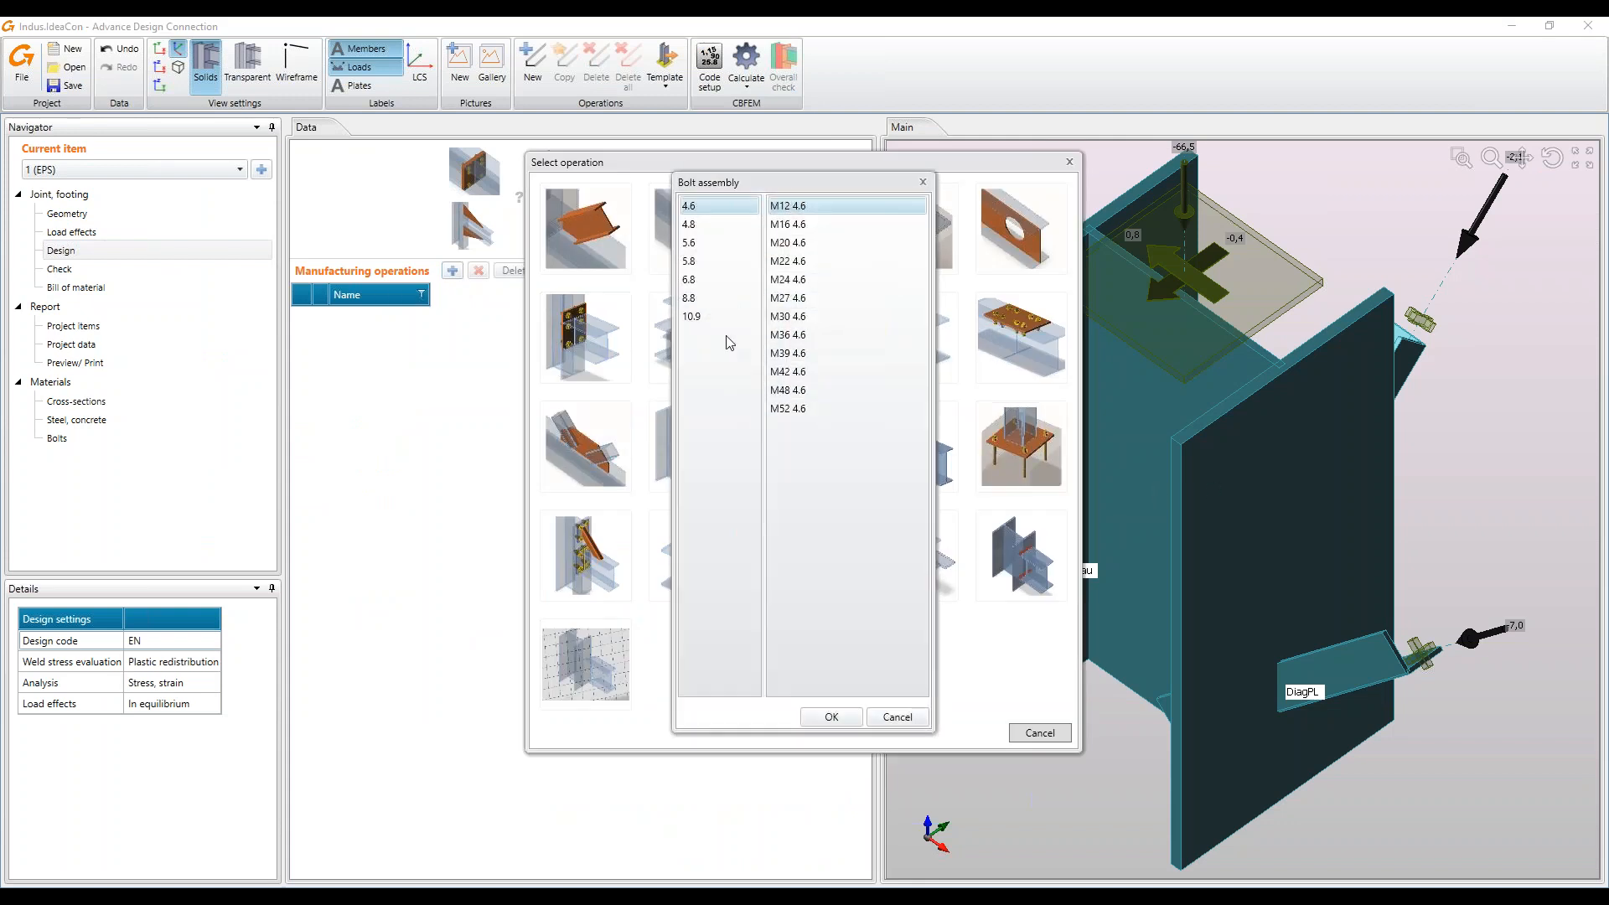
click(719, 299)
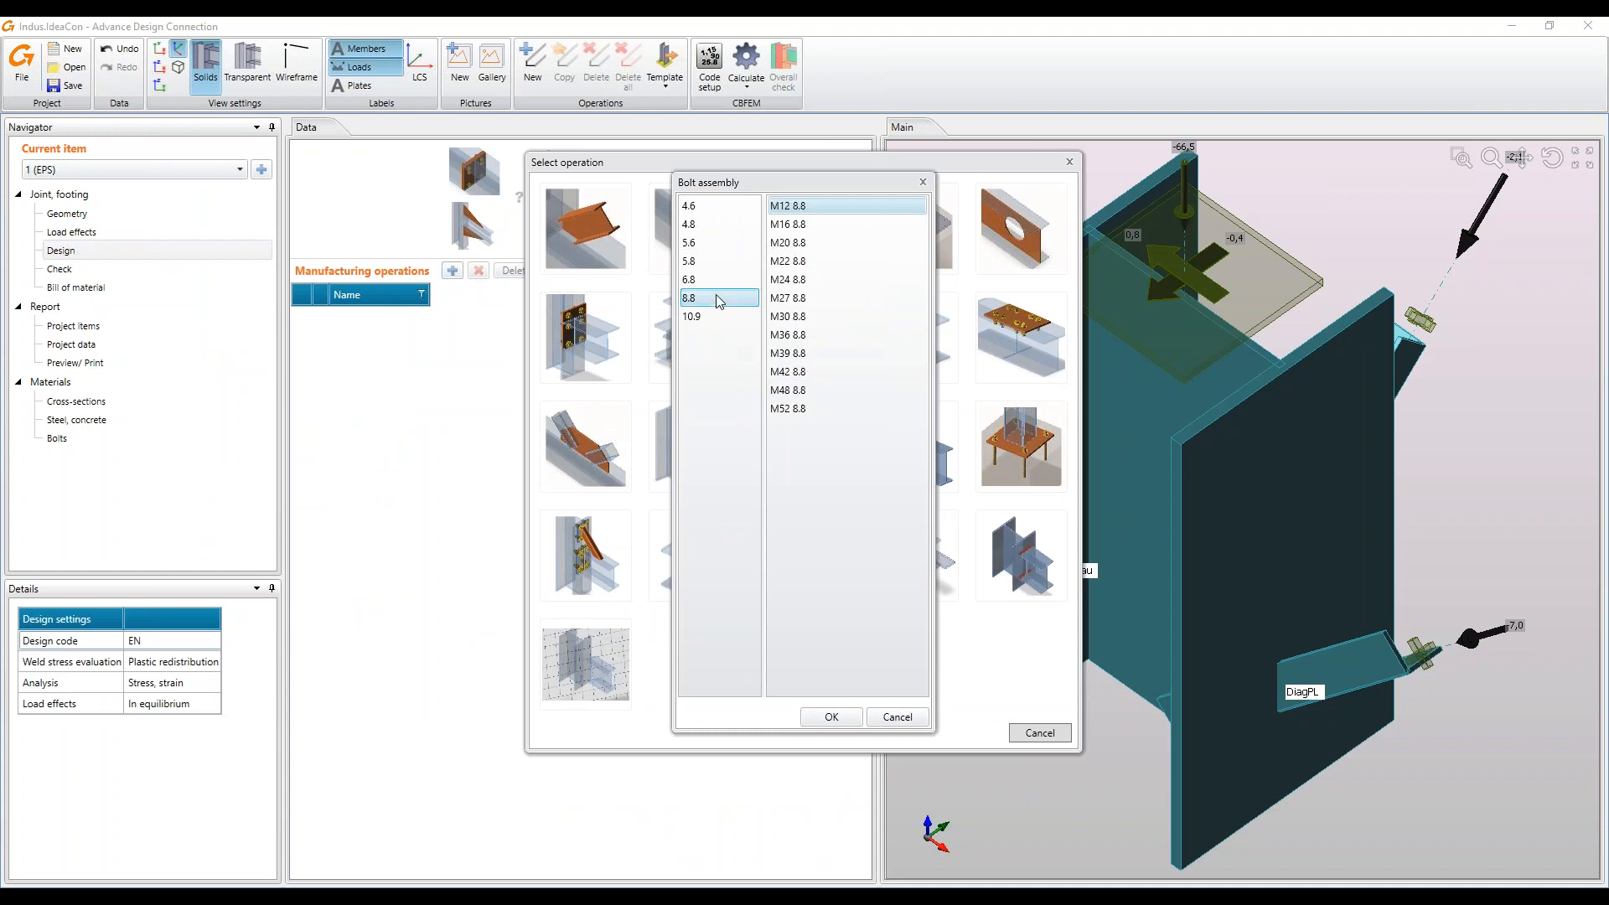
click(831, 717)
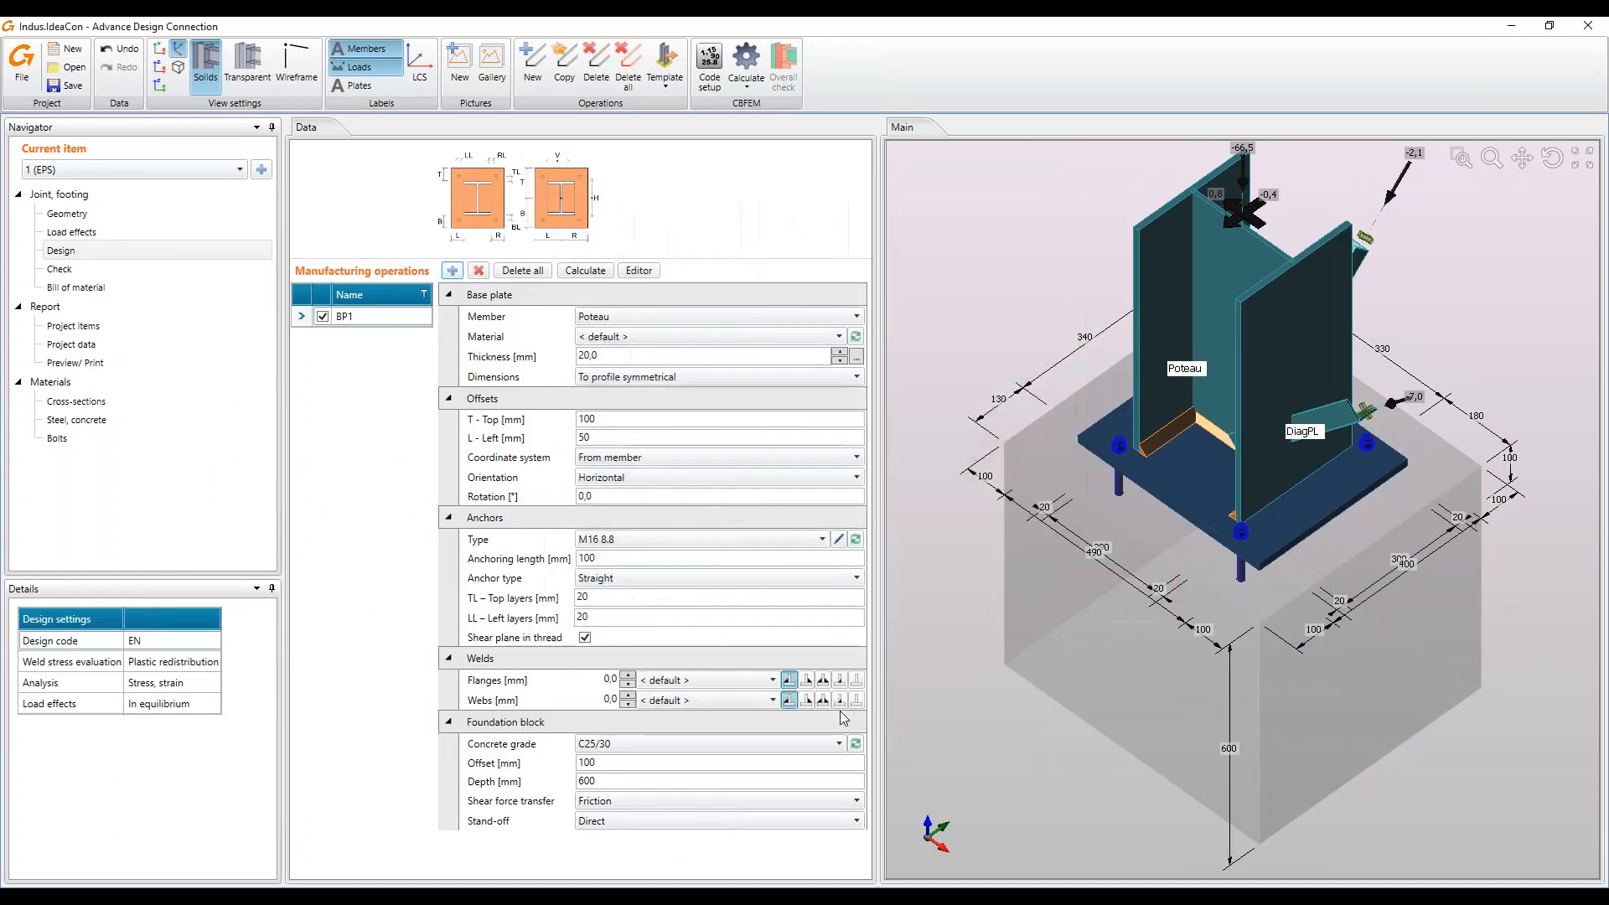
Make the base plate's flange and web welds double-sided fillets and set its top and left offsets to 70 mm
click(823, 680)
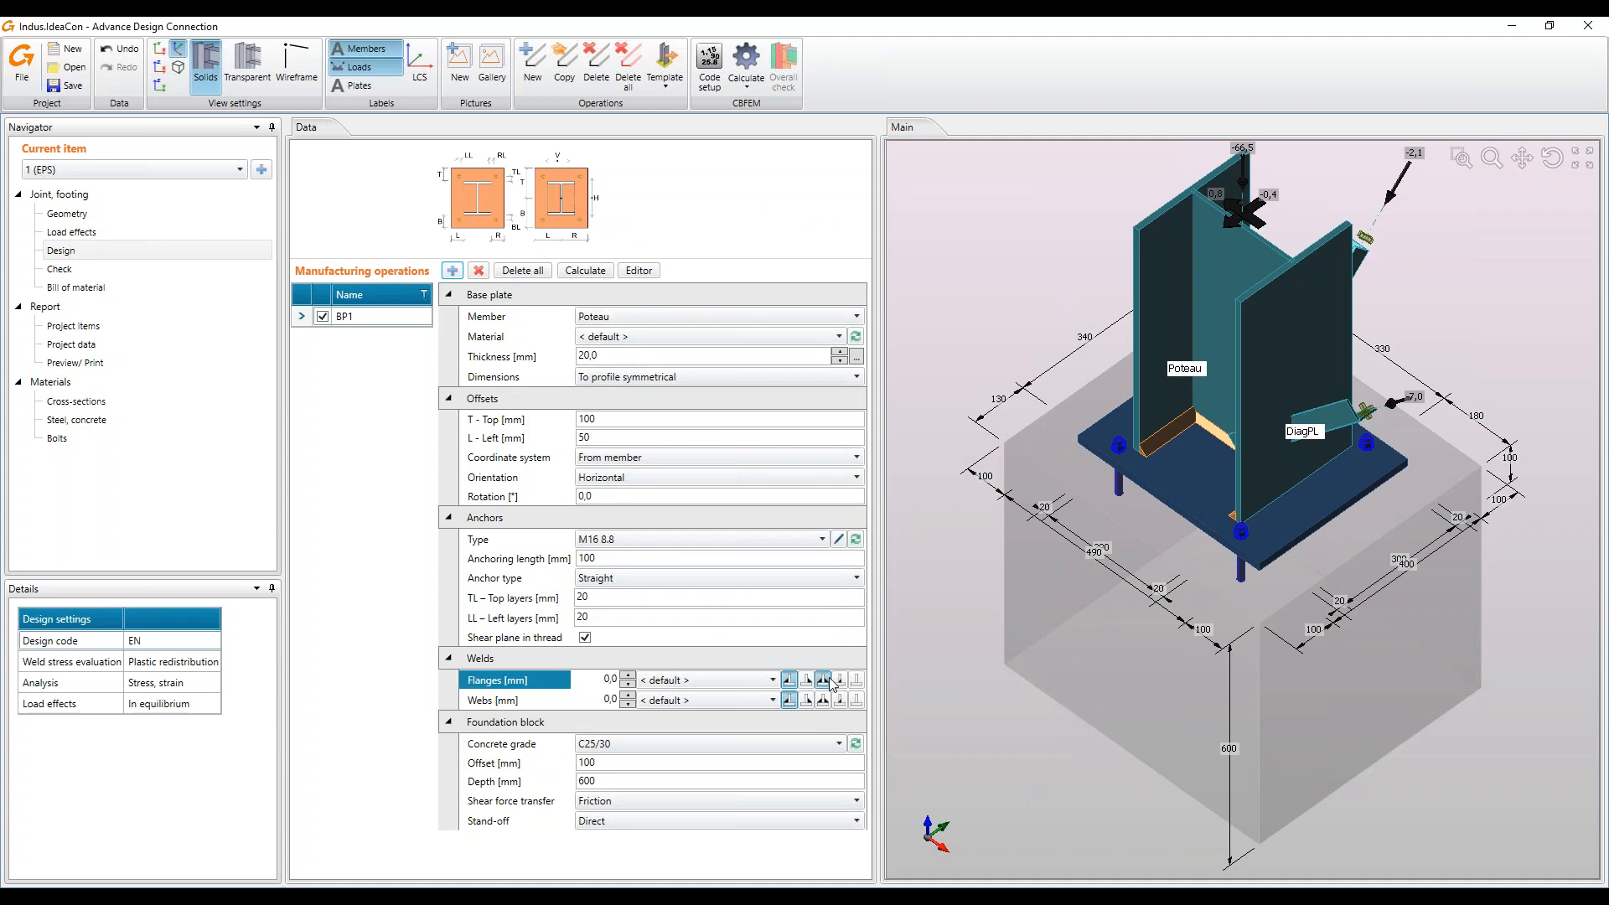
click(823, 700)
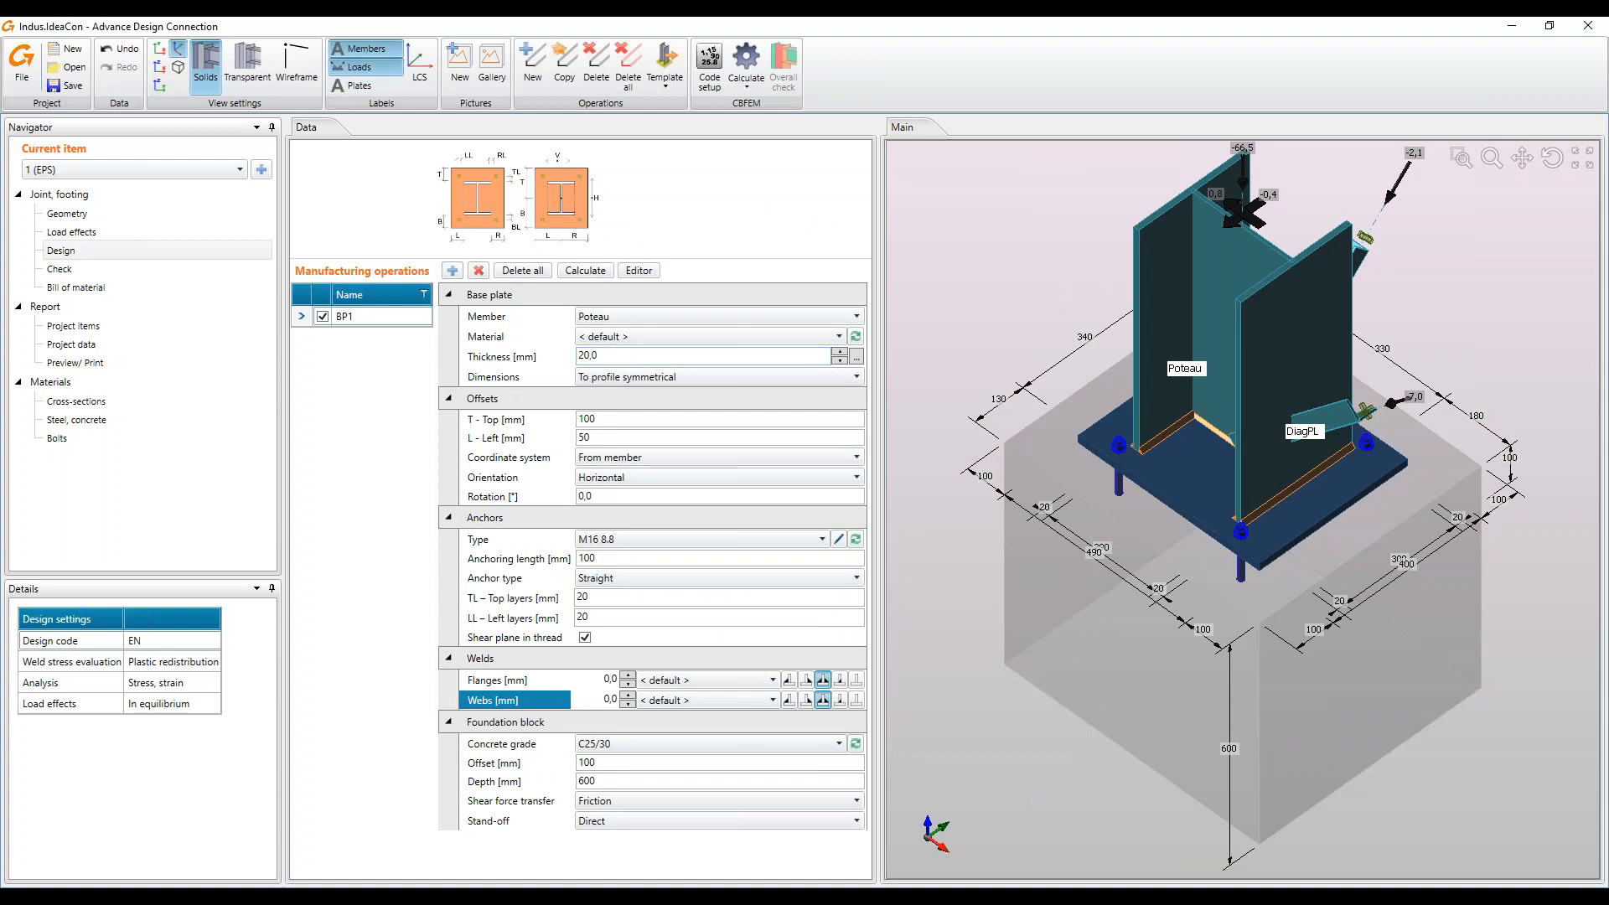
click(536, 419)
text(70)
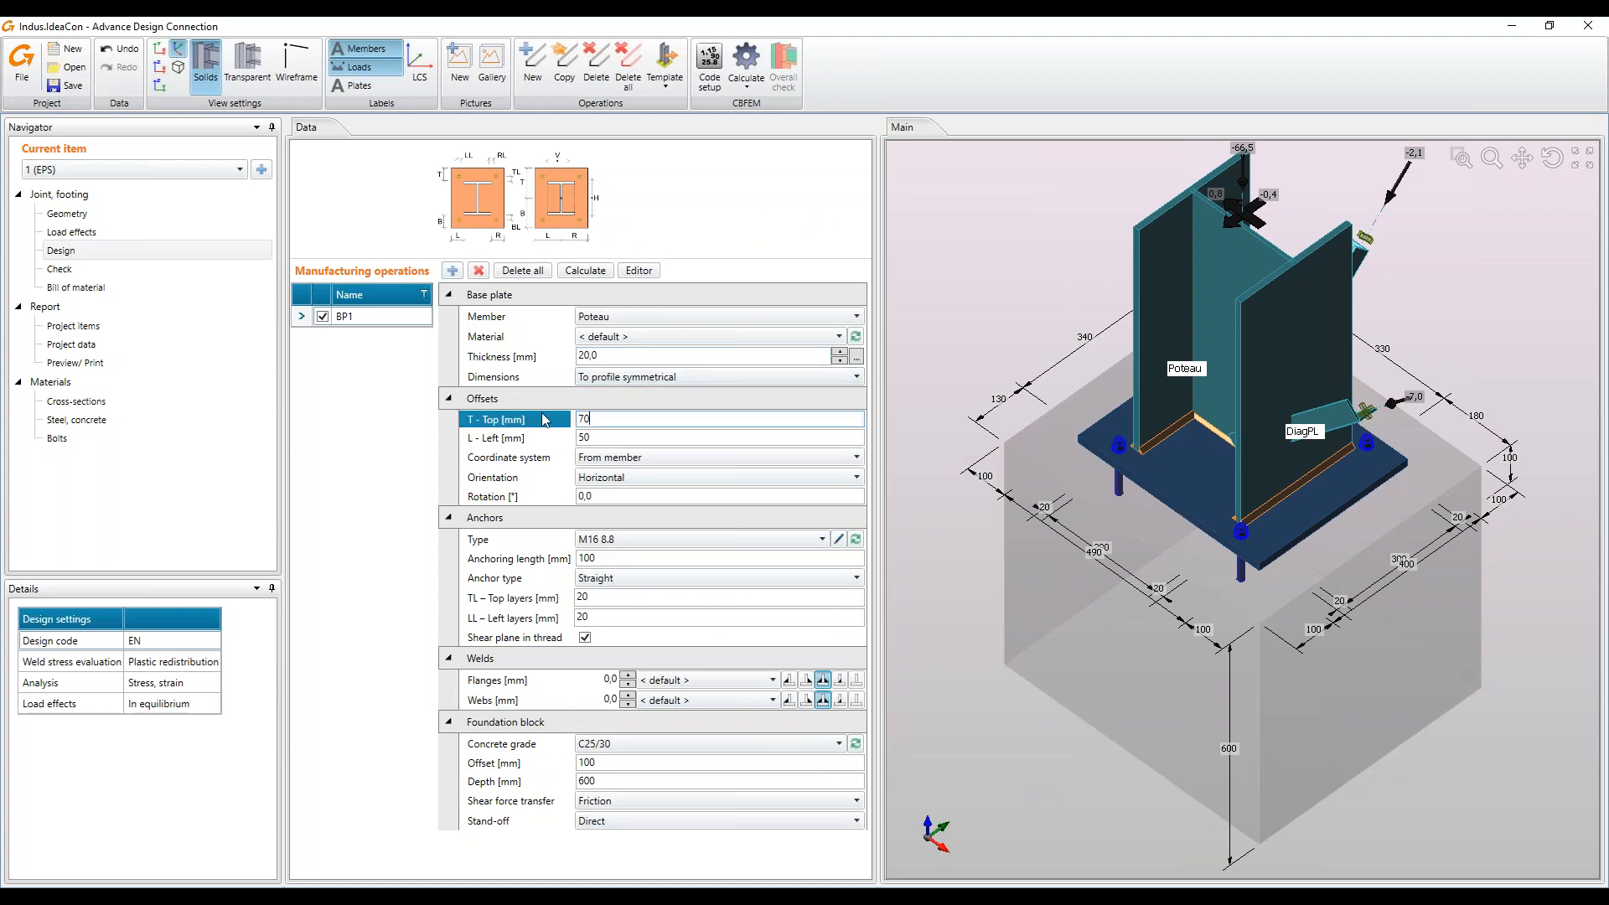
key(Tab)
text(70)
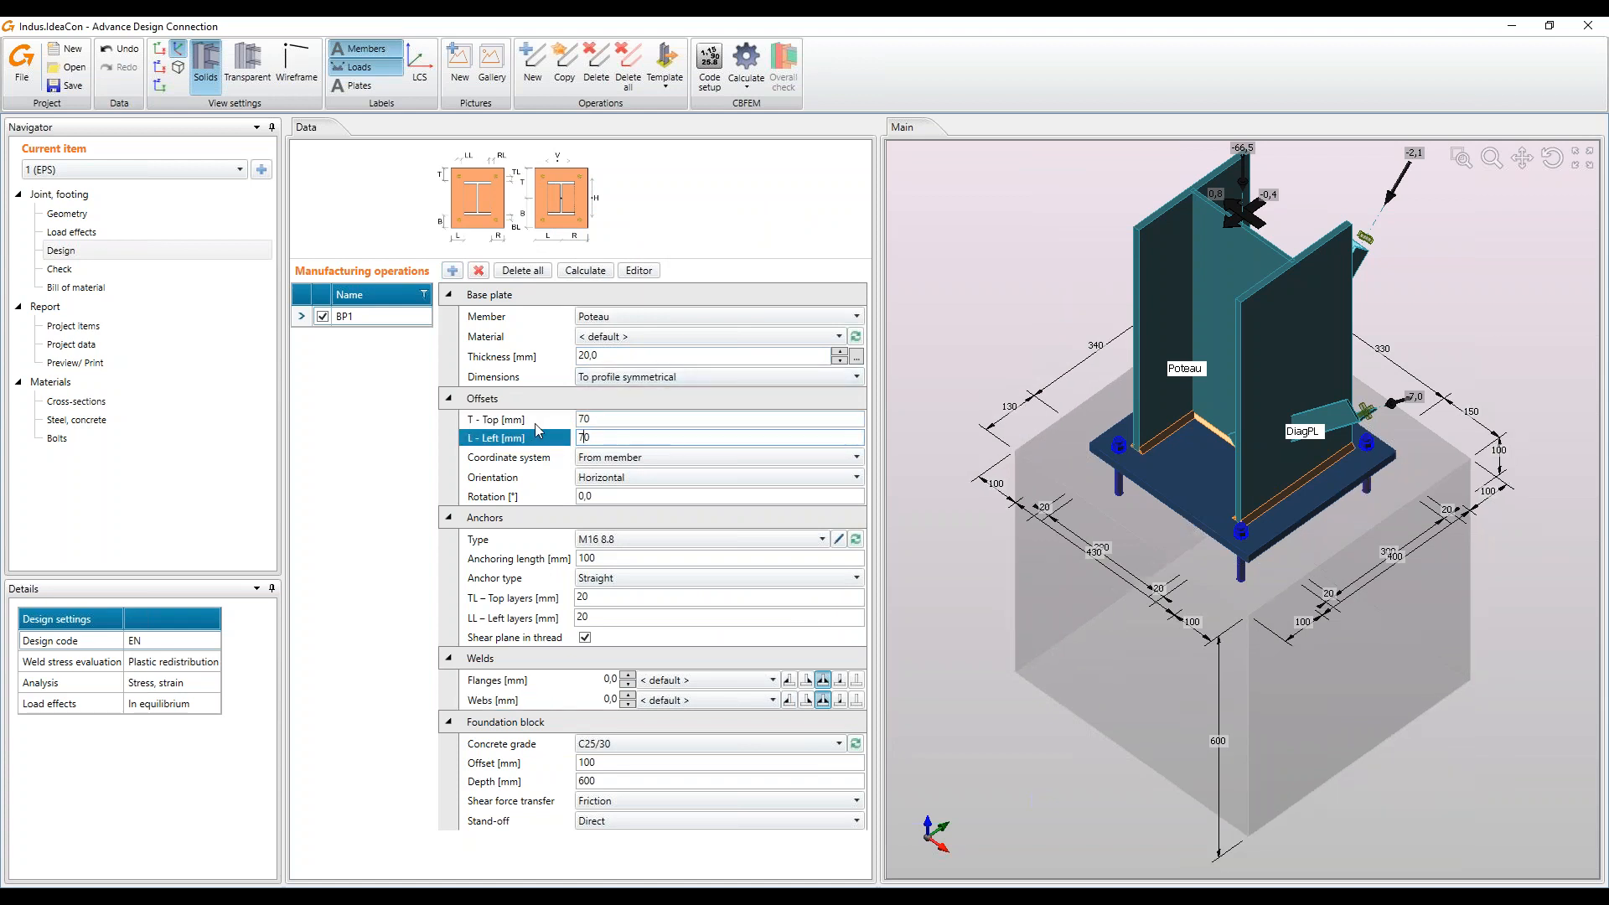
key(Tab)
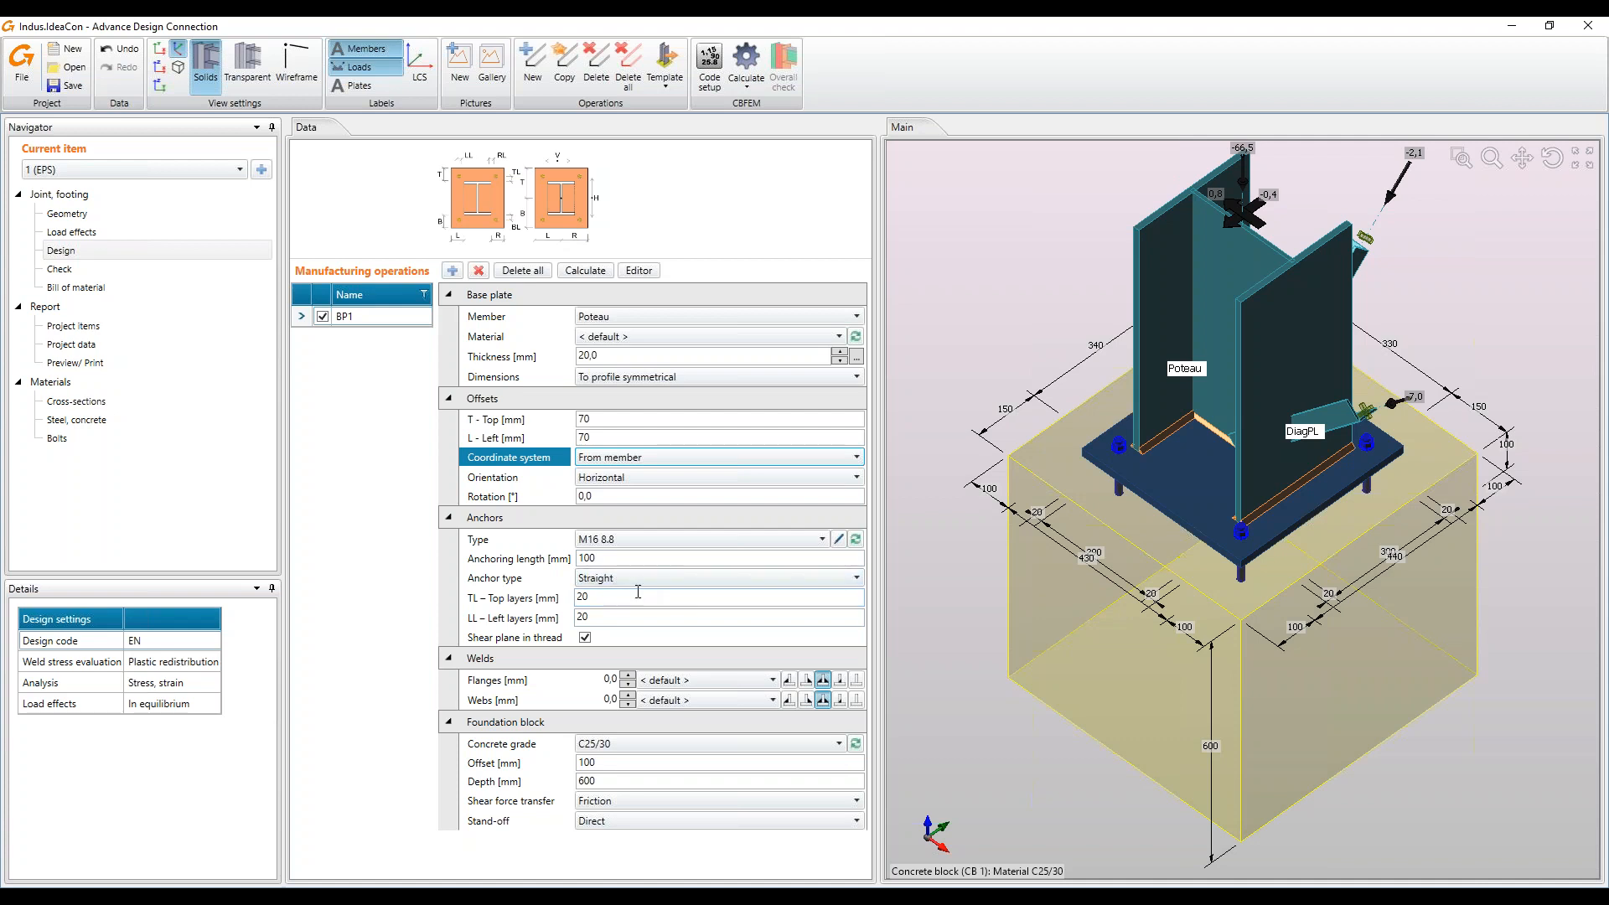
Set the foundation block's shear force transfer to Shear iron and display the joint as transparent
click(836, 803)
click(636, 838)
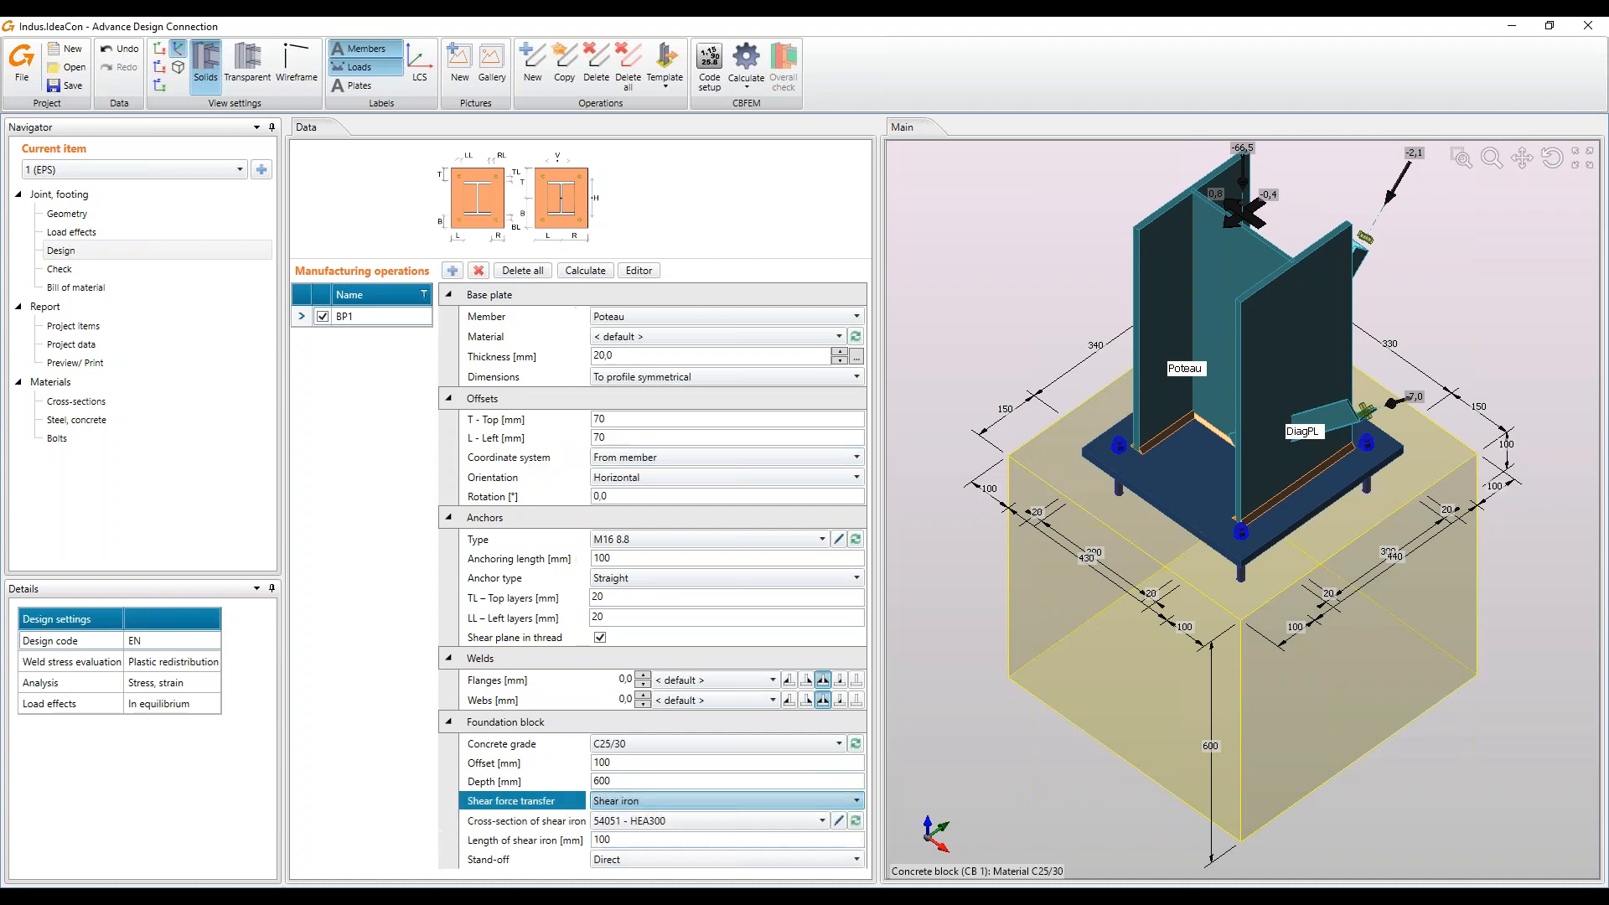
click(247, 63)
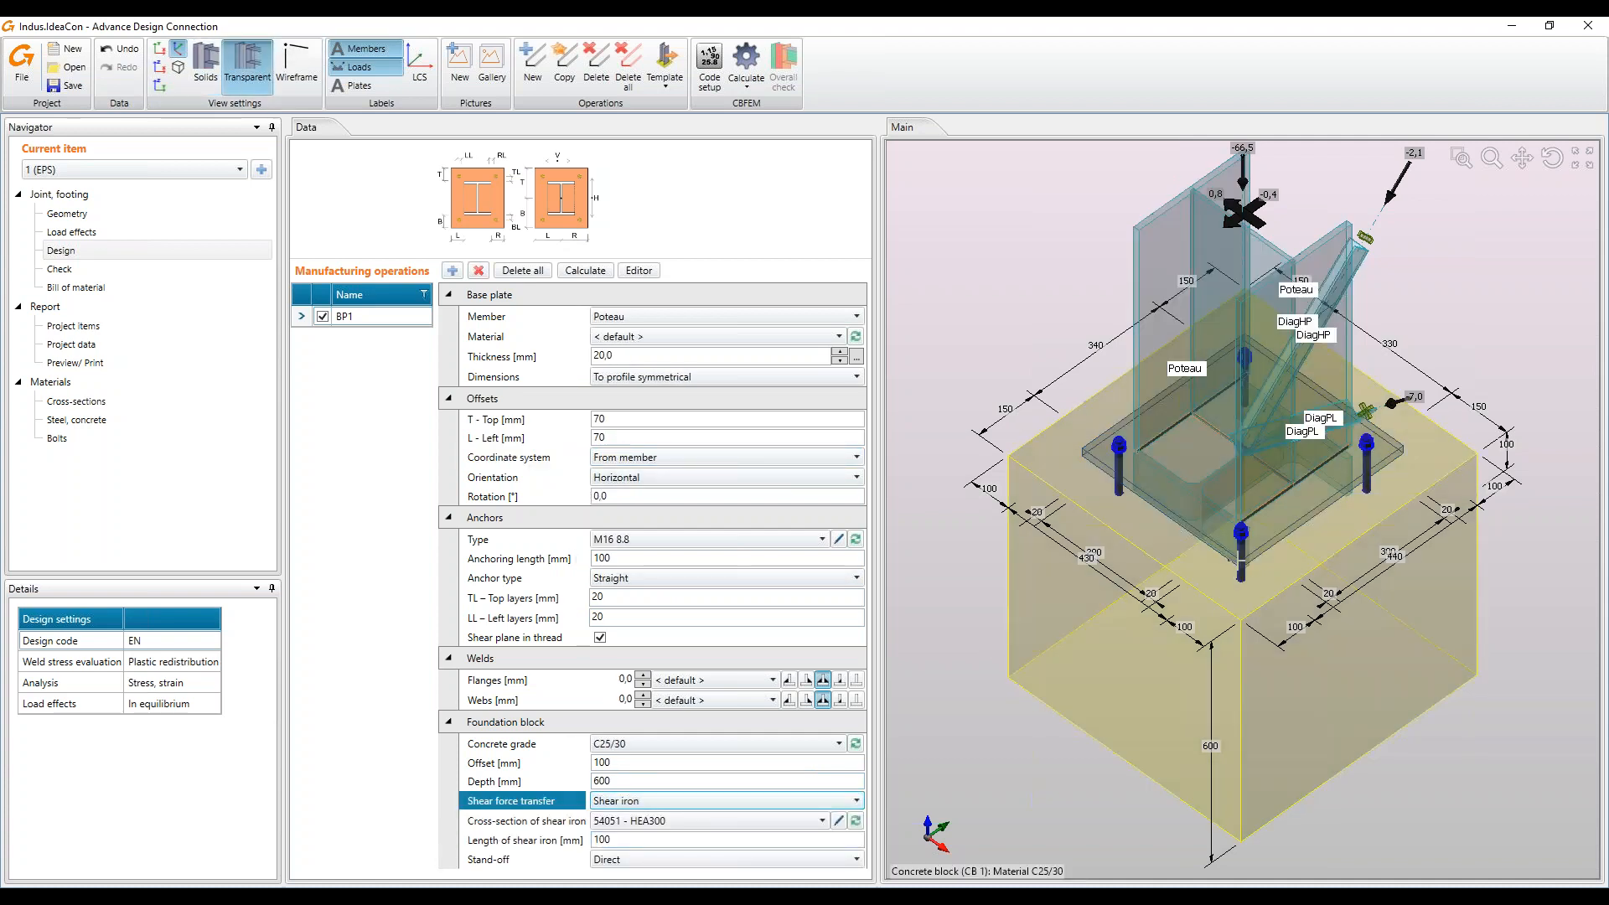
Change the shear iron's cross-section to the rolled section IPE100
click(856, 821)
click(566, 335)
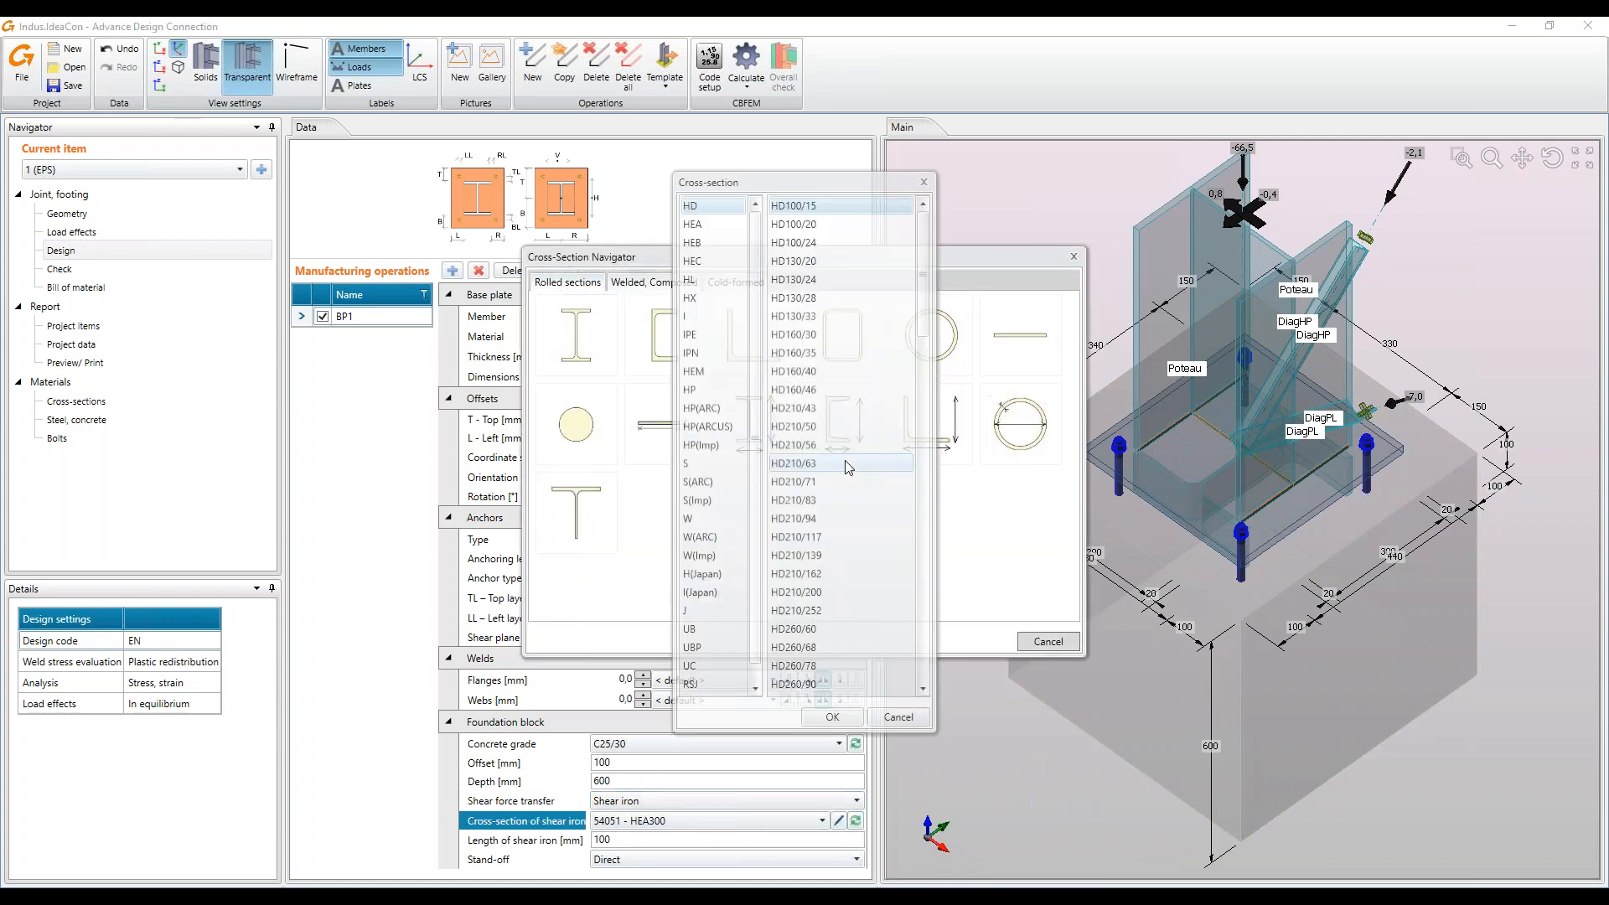
click(712, 335)
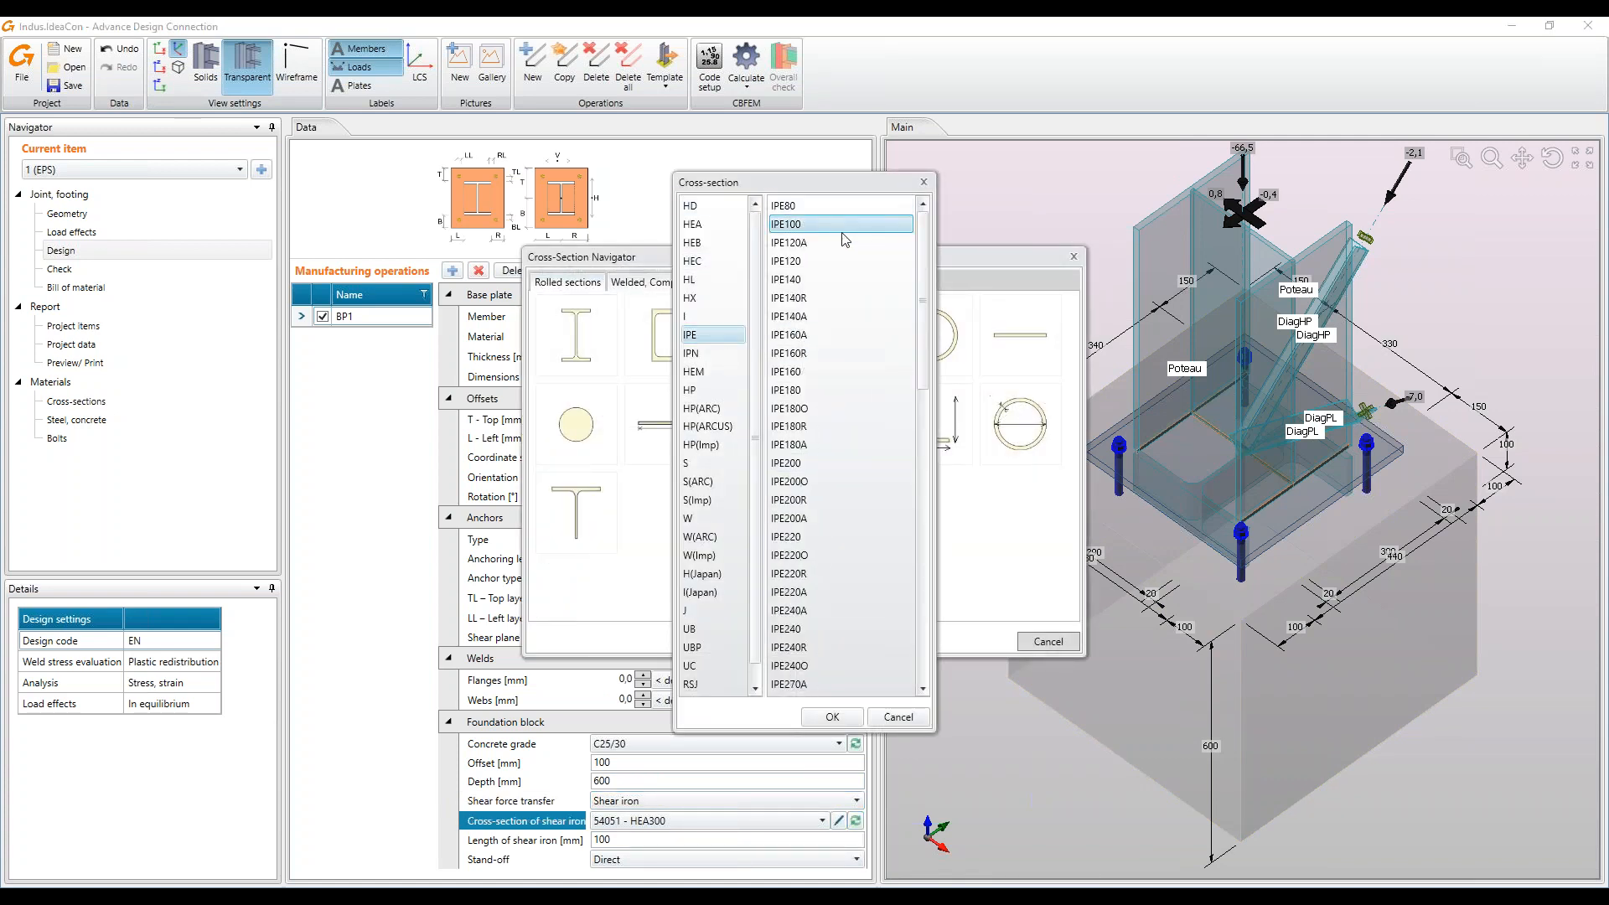
click(832, 717)
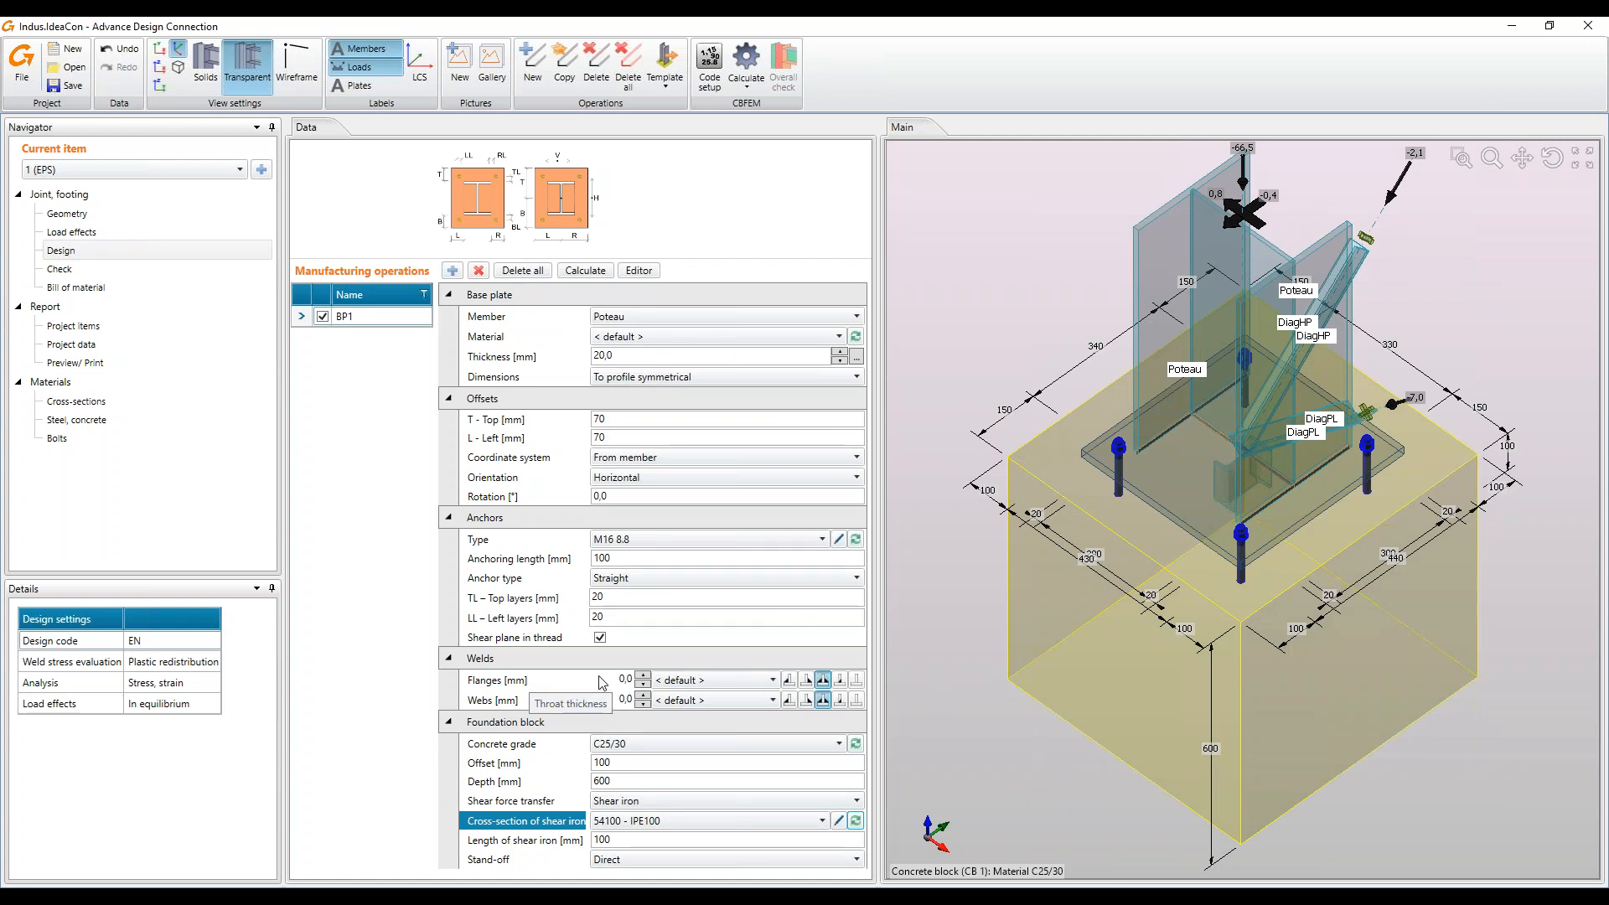
Explode the base plate's anchor group in the plate editor and delete bolts 1 and 2
click(639, 272)
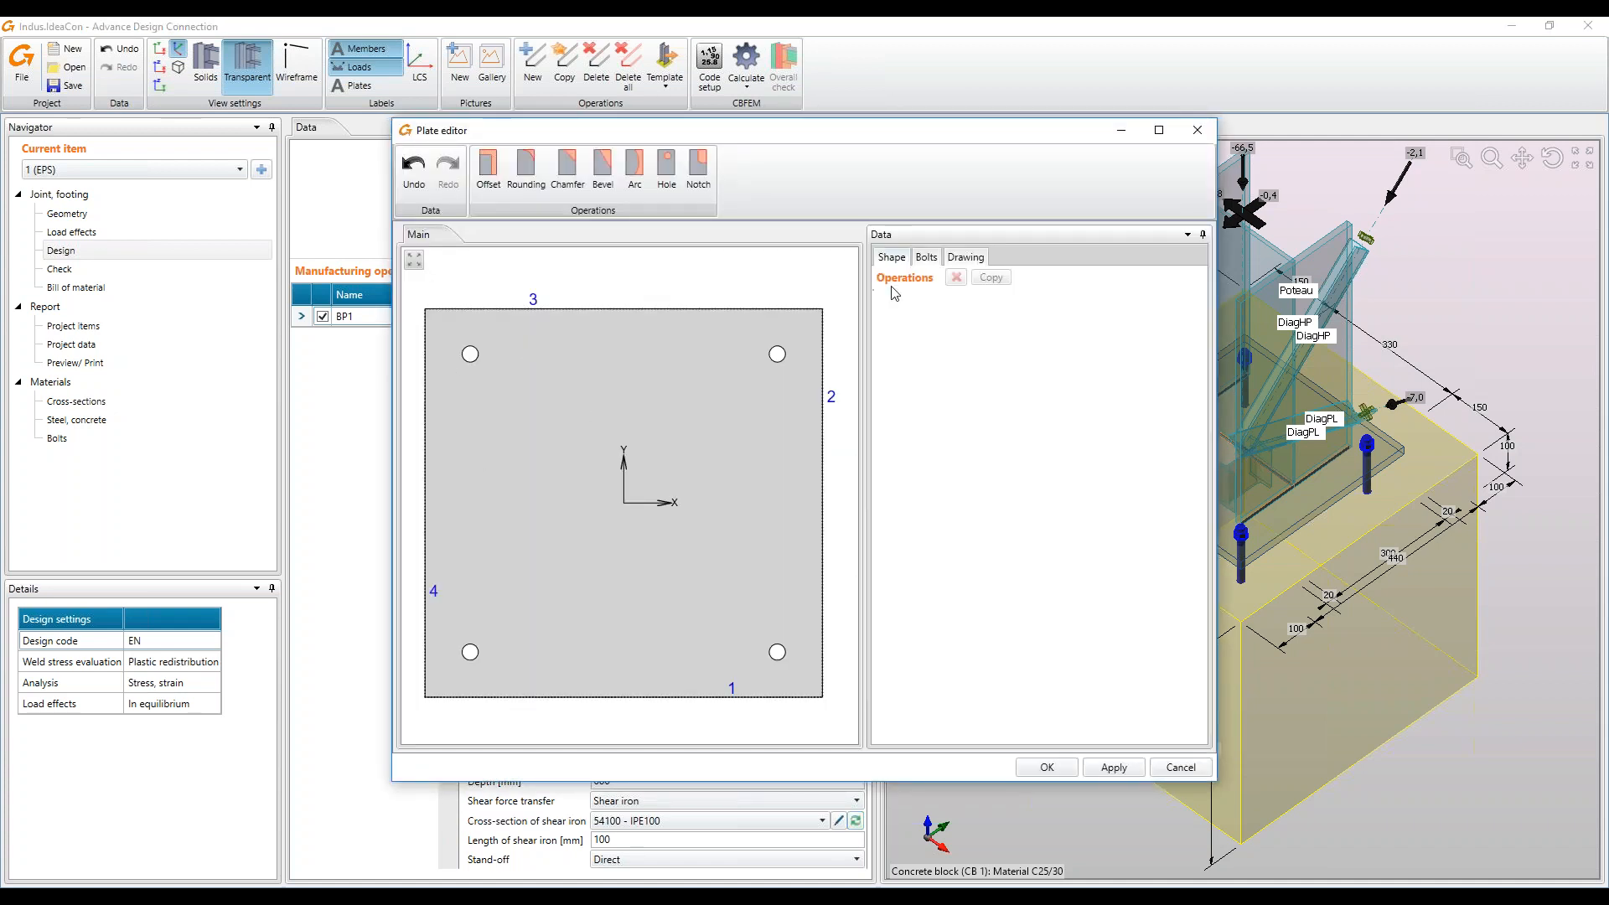
click(926, 257)
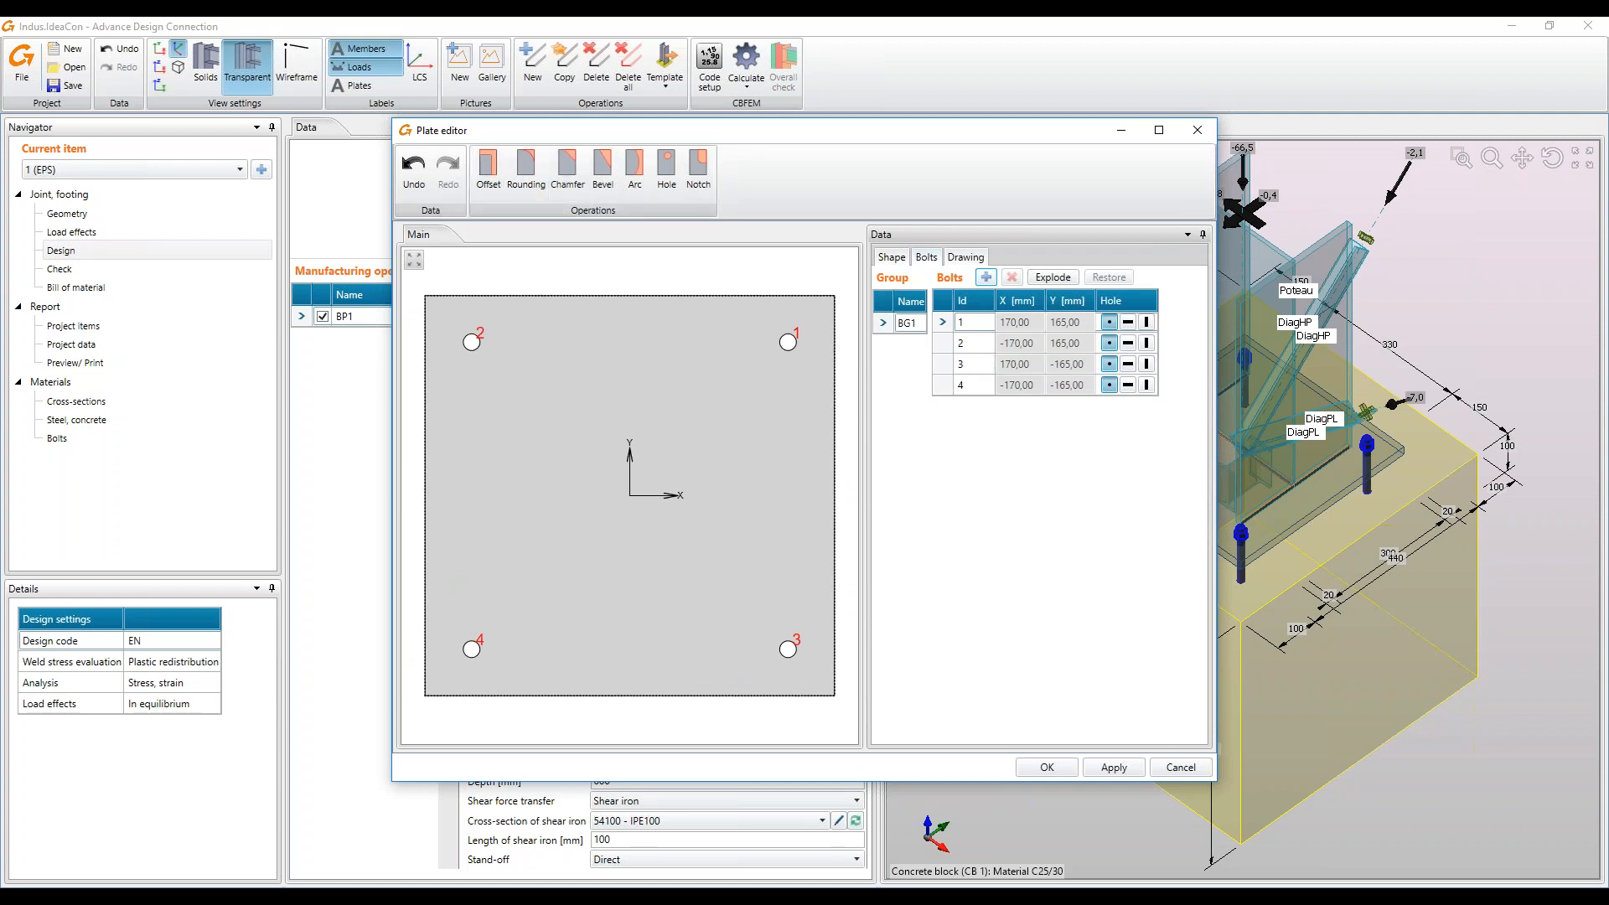
click(1056, 279)
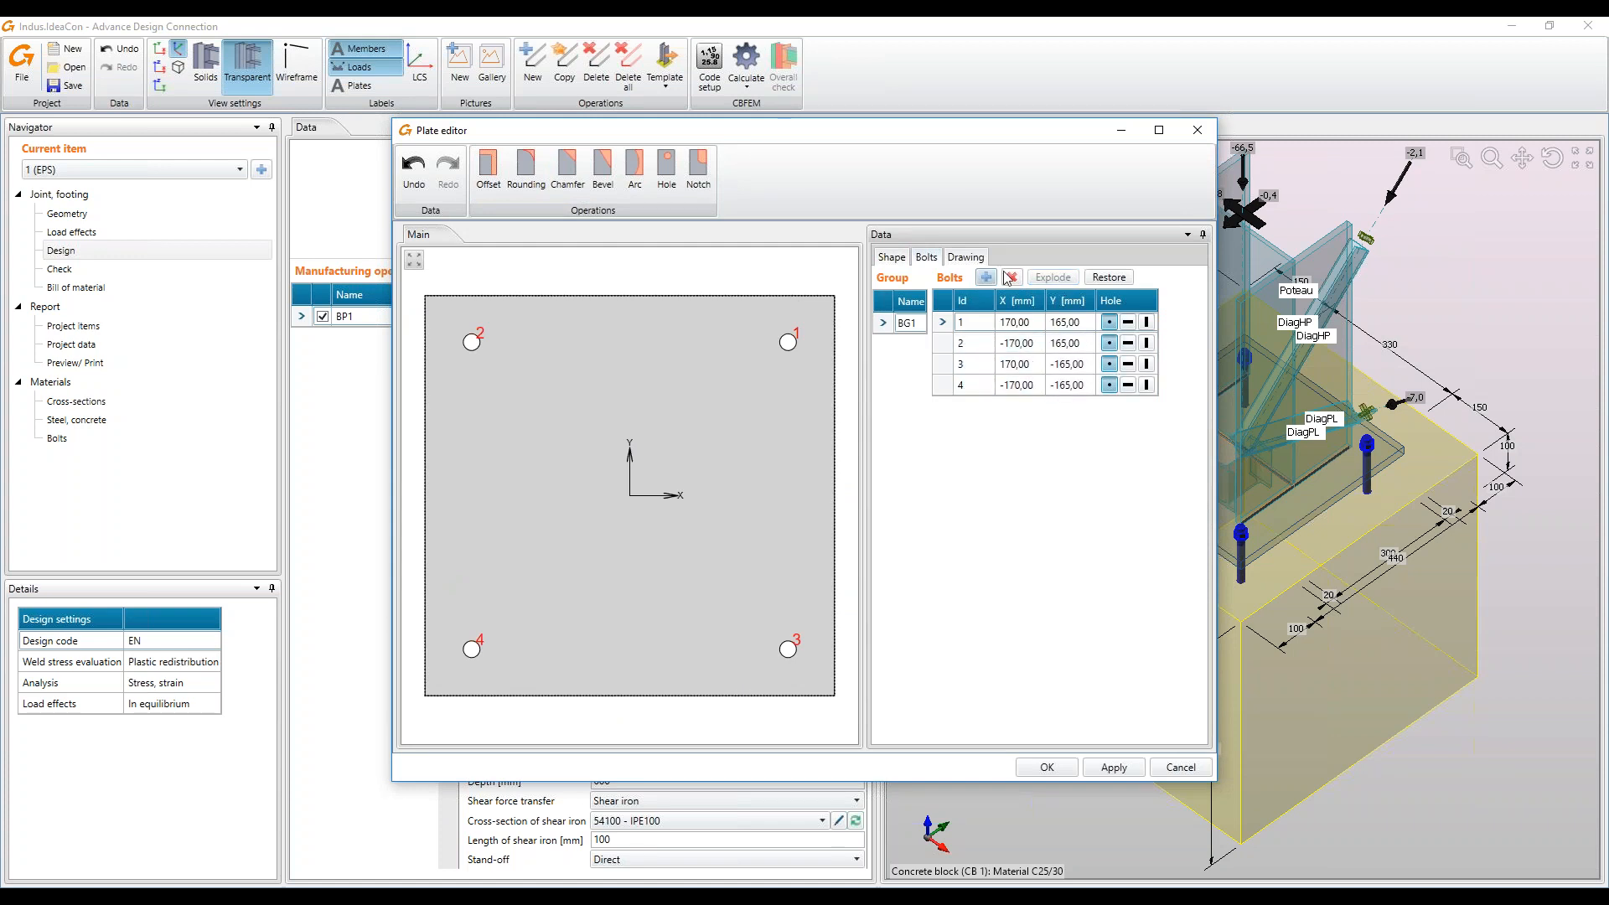
click(1021, 322)
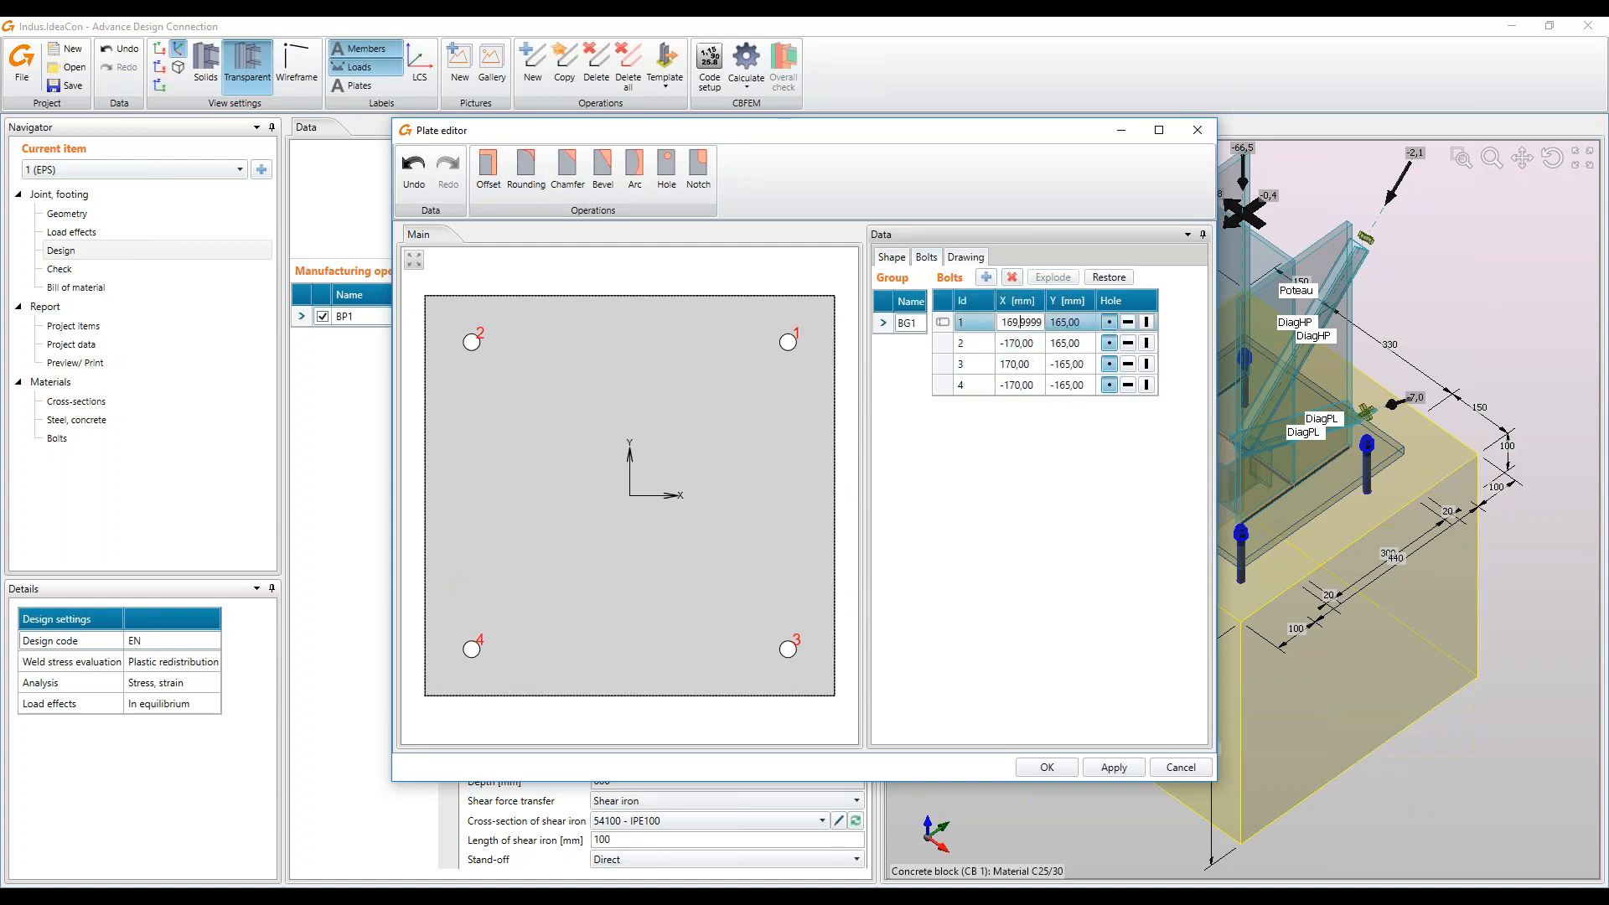
click(1011, 278)
click(1011, 277)
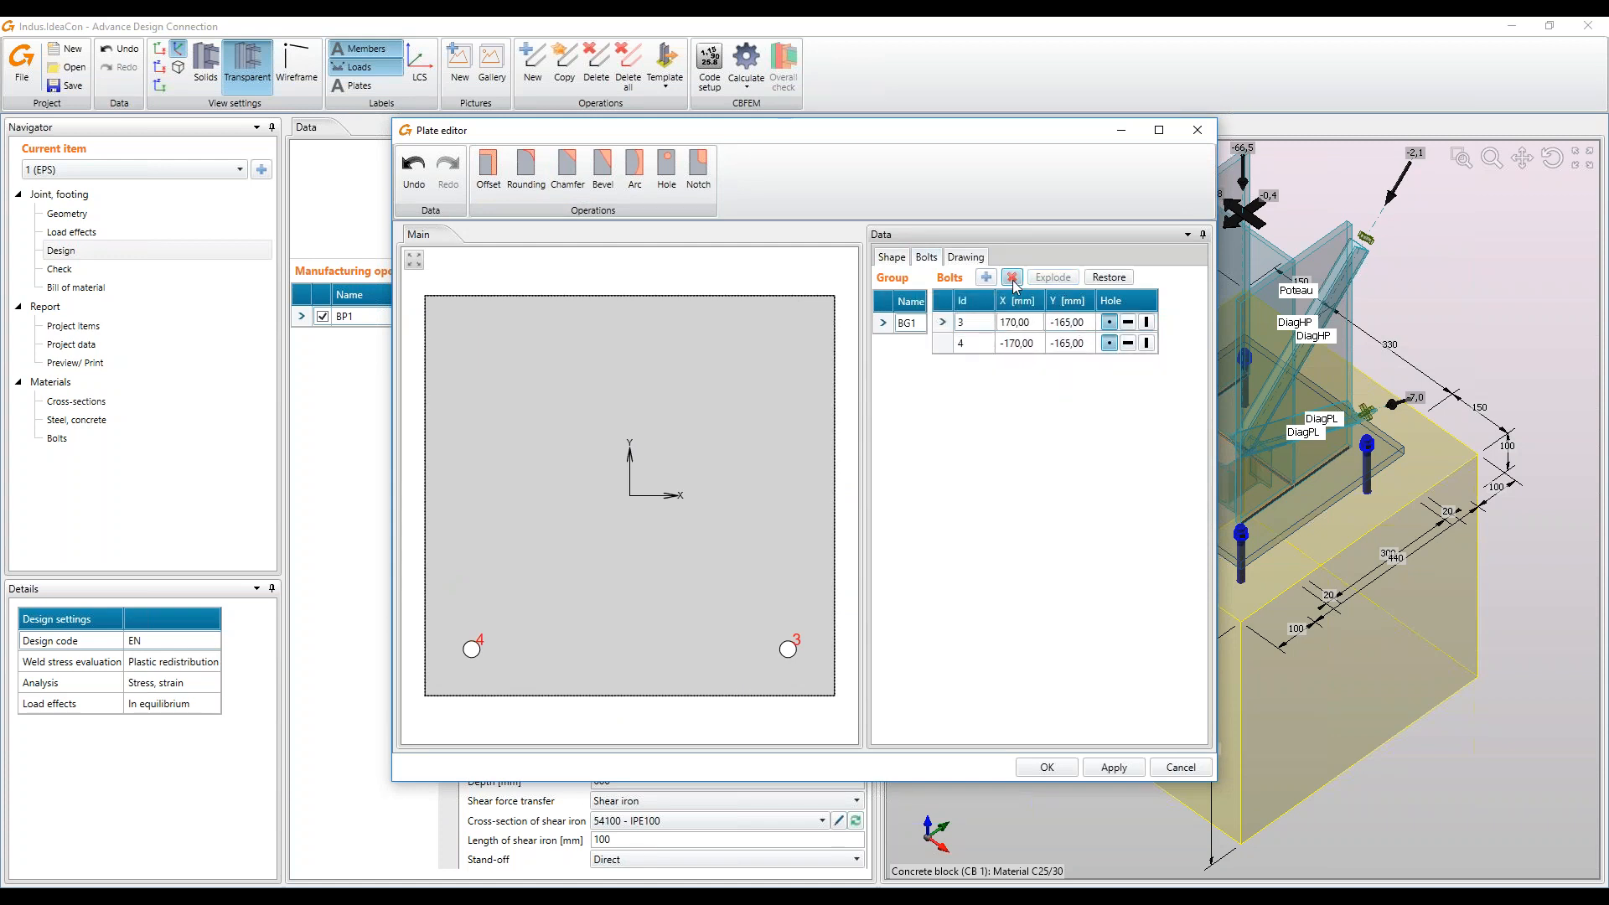
Set the Y coordinate of base plate bolts 3 and 4 to 0 mm and apply the edited layout
click(1079, 322)
drag(1054, 323, 1103, 323)
text(0)
click(1053, 345)
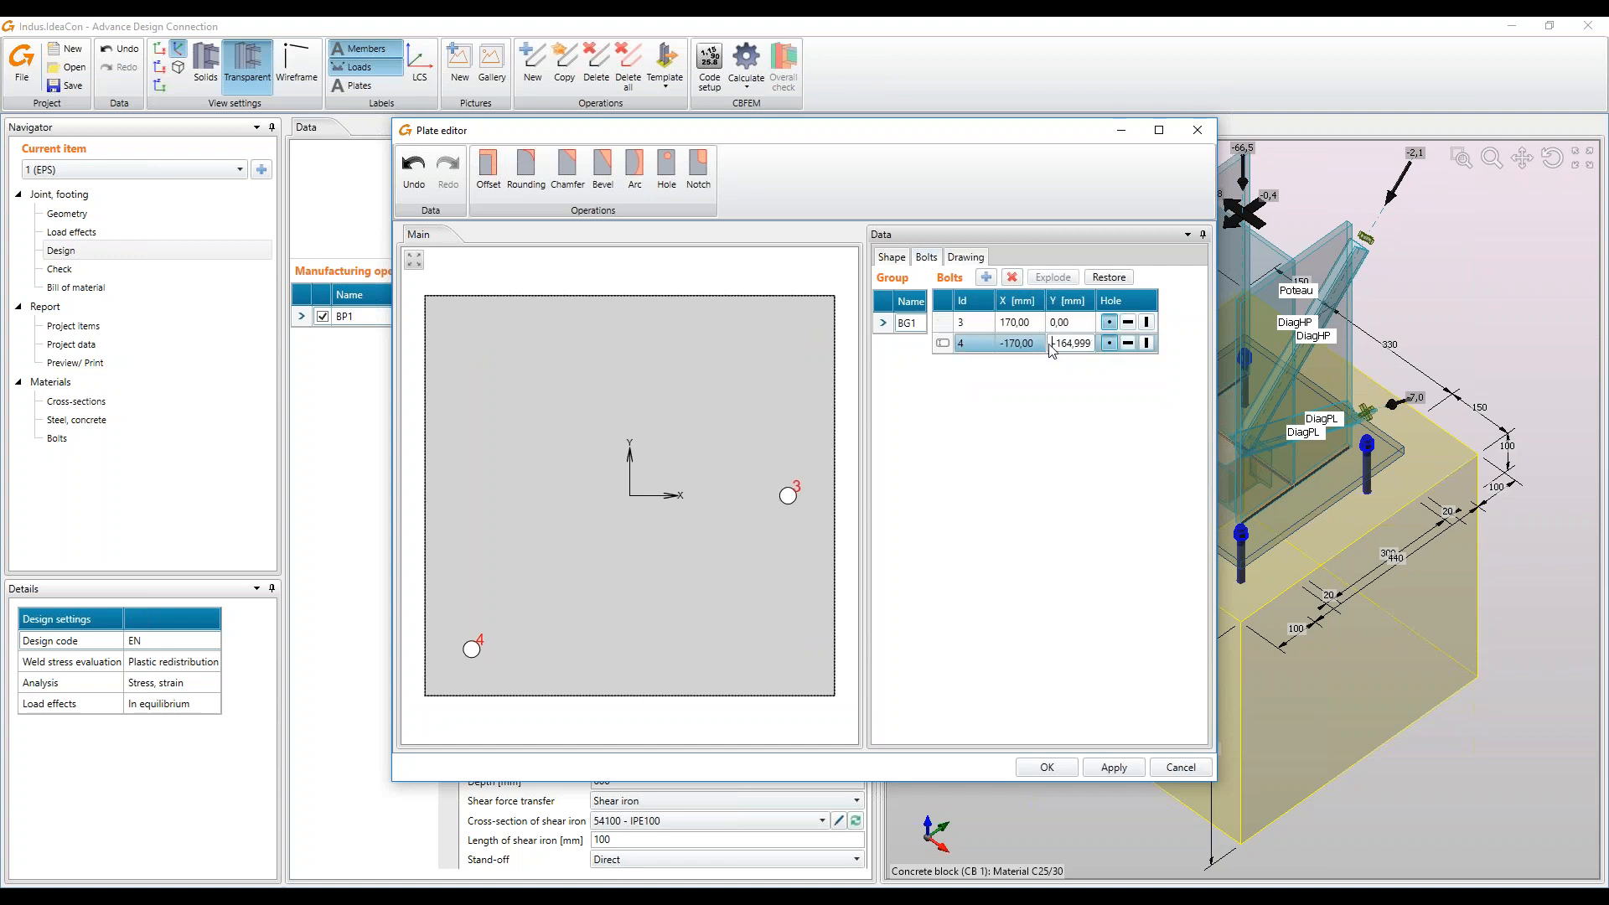
drag(1090, 342, 1022, 340)
key(BackSpace)
click(1073, 363)
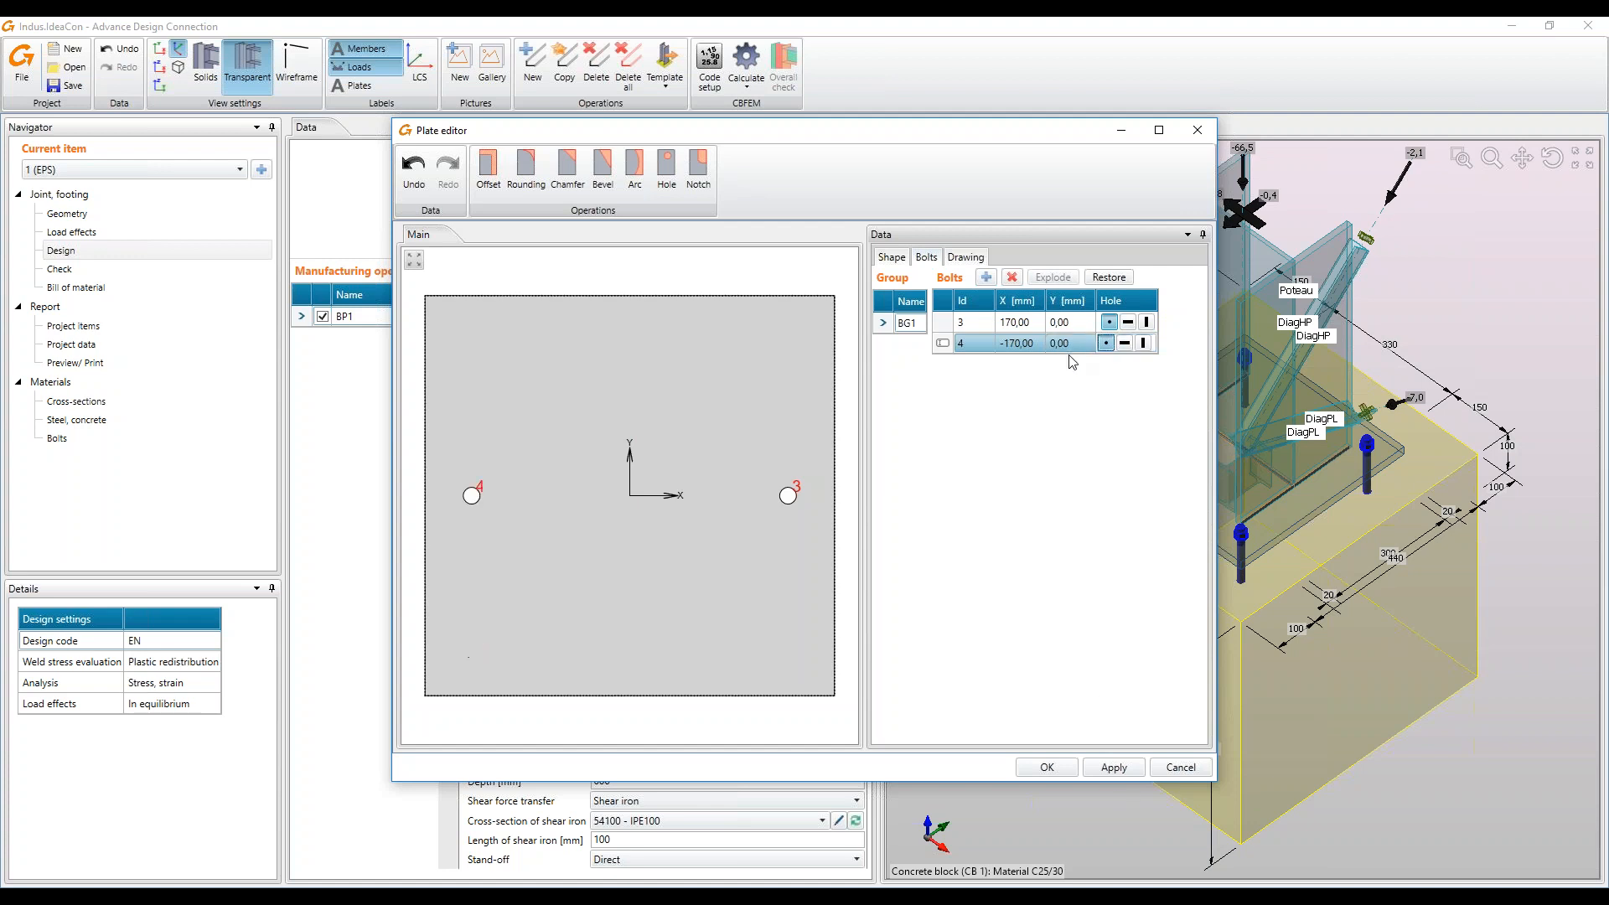
click(1121, 768)
drag(981, 137, 780, 131)
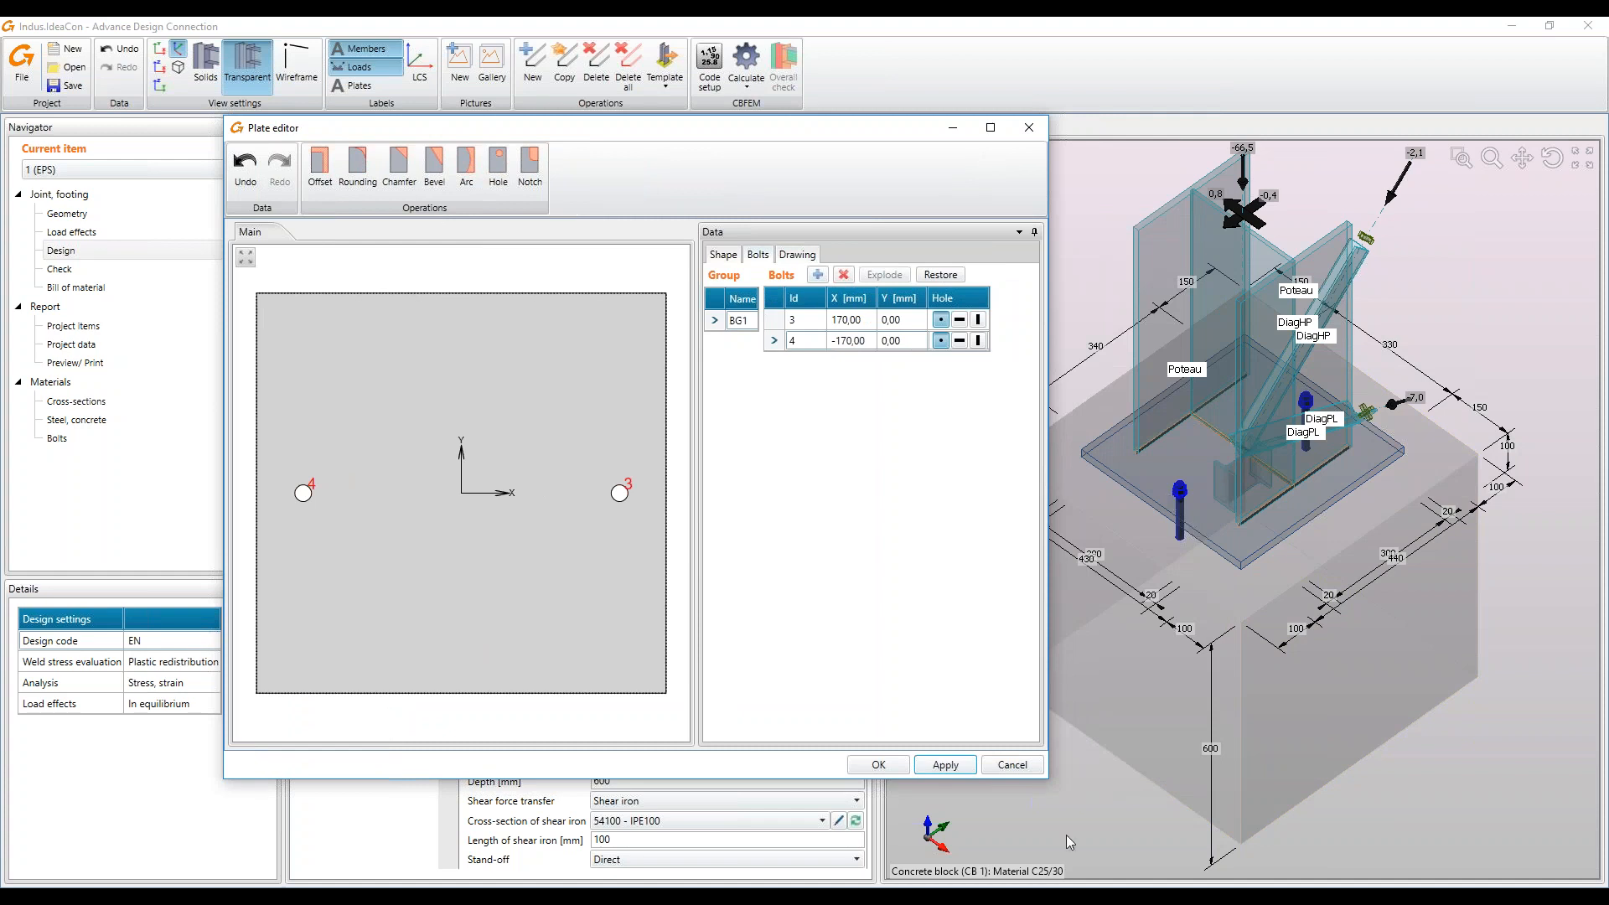
click(877, 764)
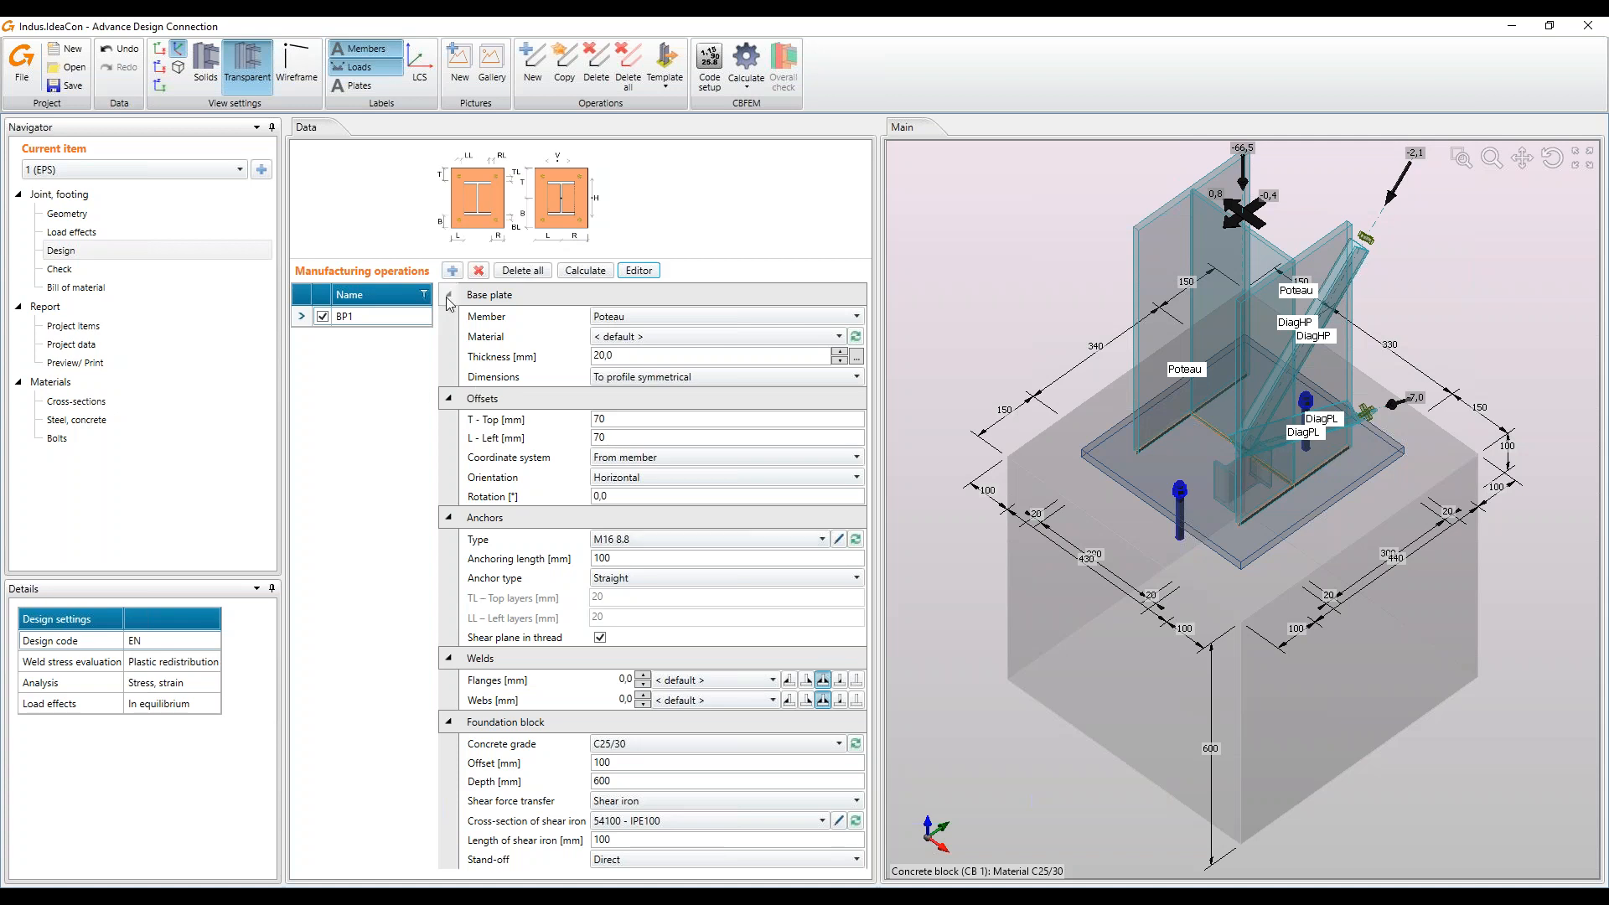
Add a gusset plate operation for member DiagPL and hide the load and member labels in the model
click(454, 271)
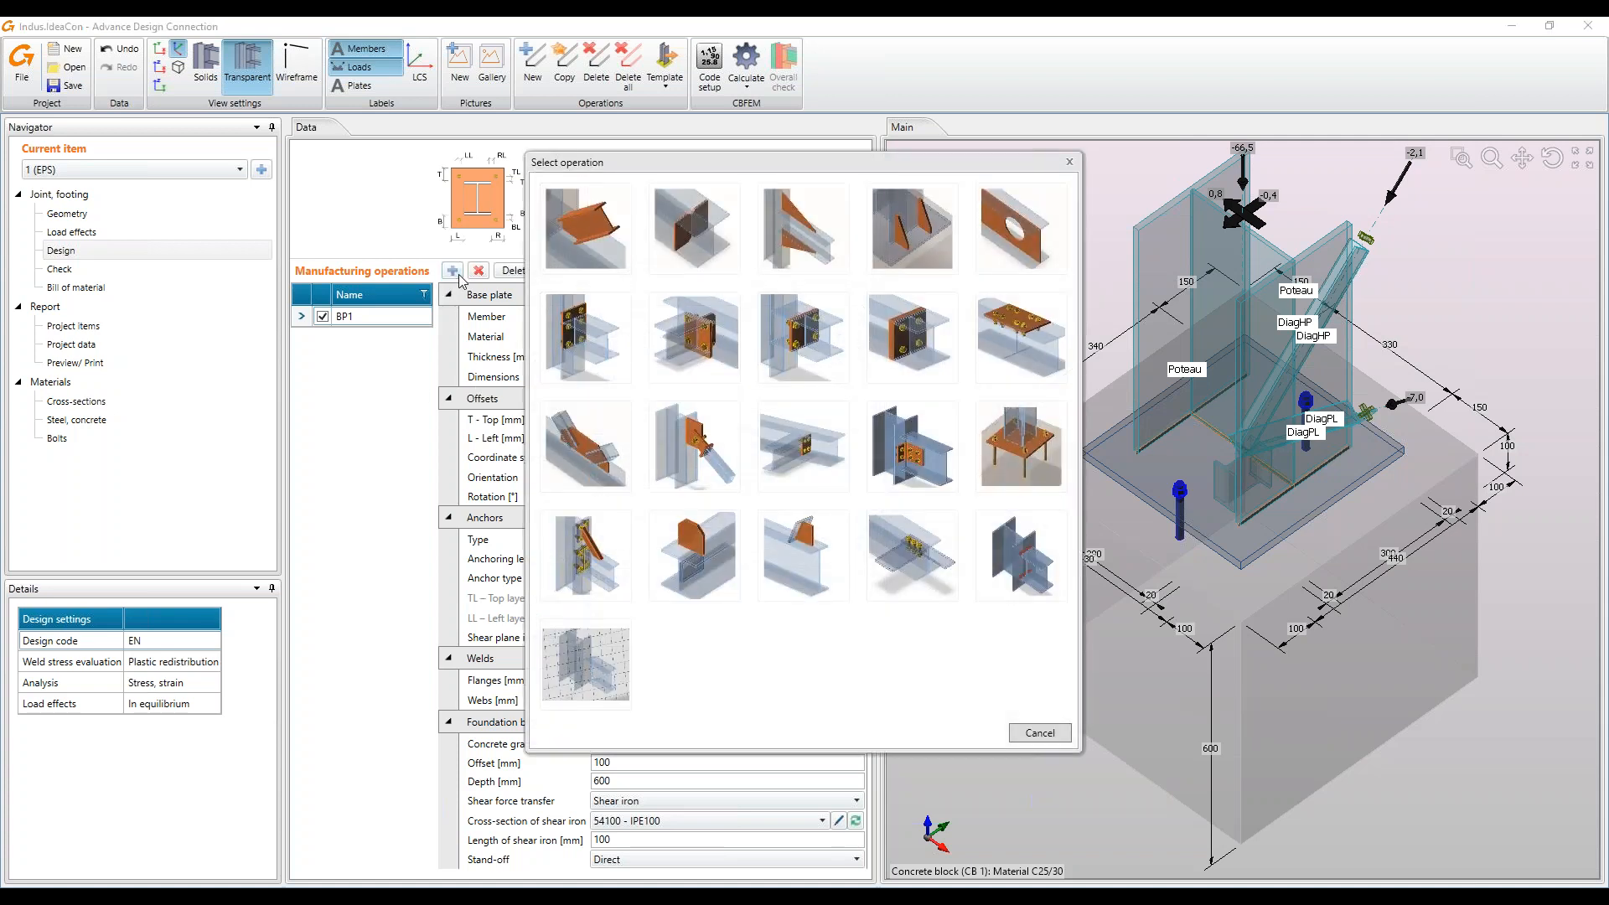
click(573, 452)
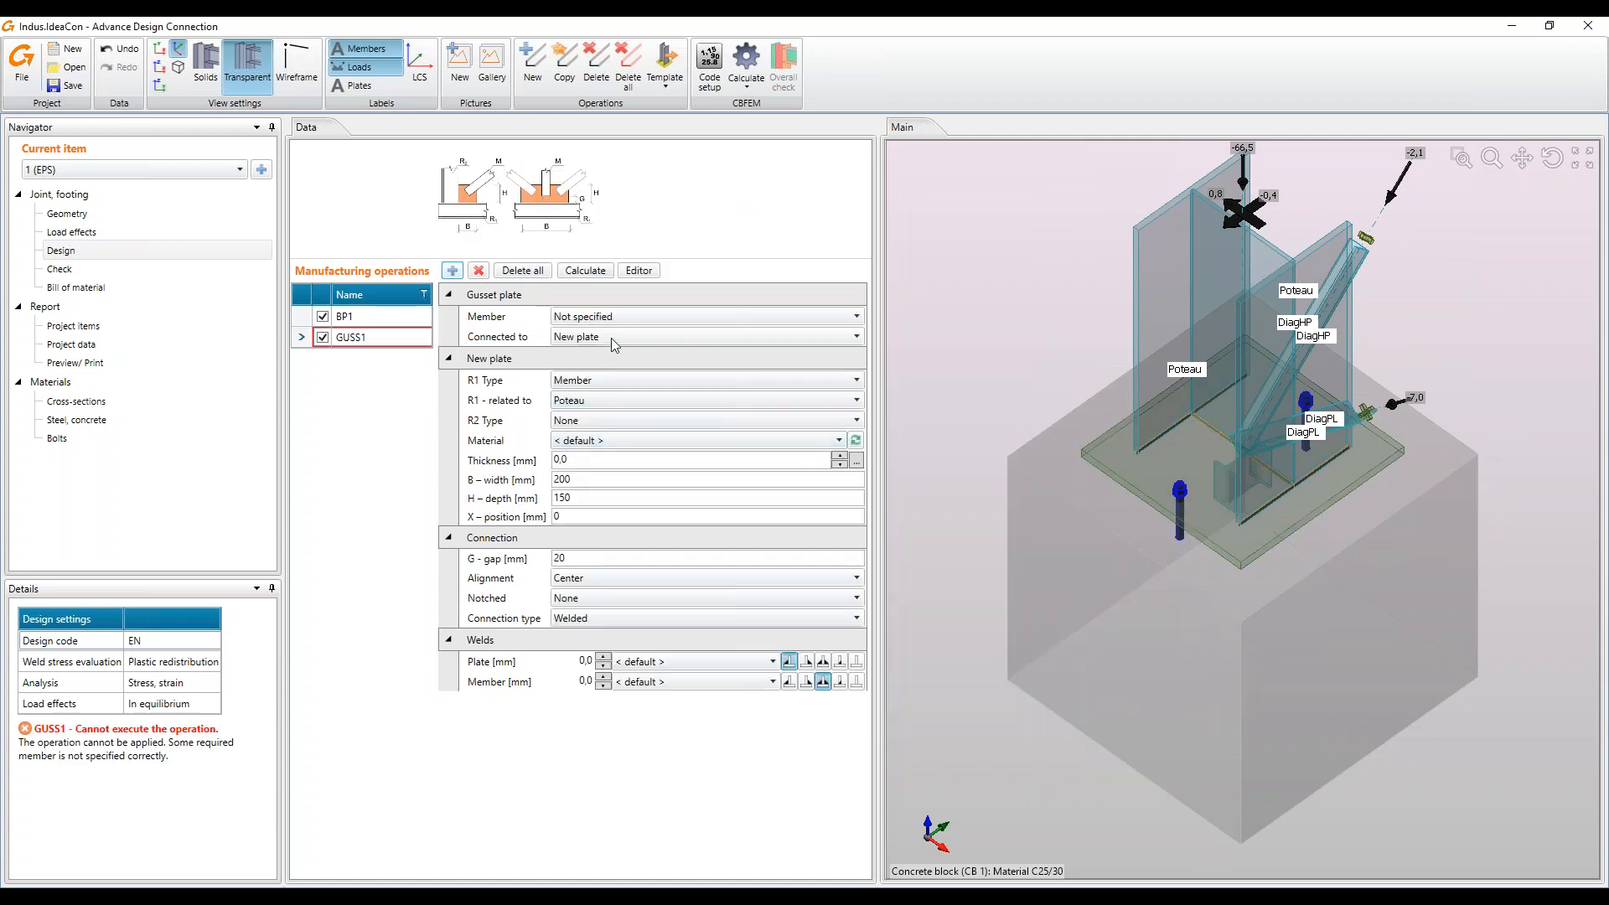
click(630, 318)
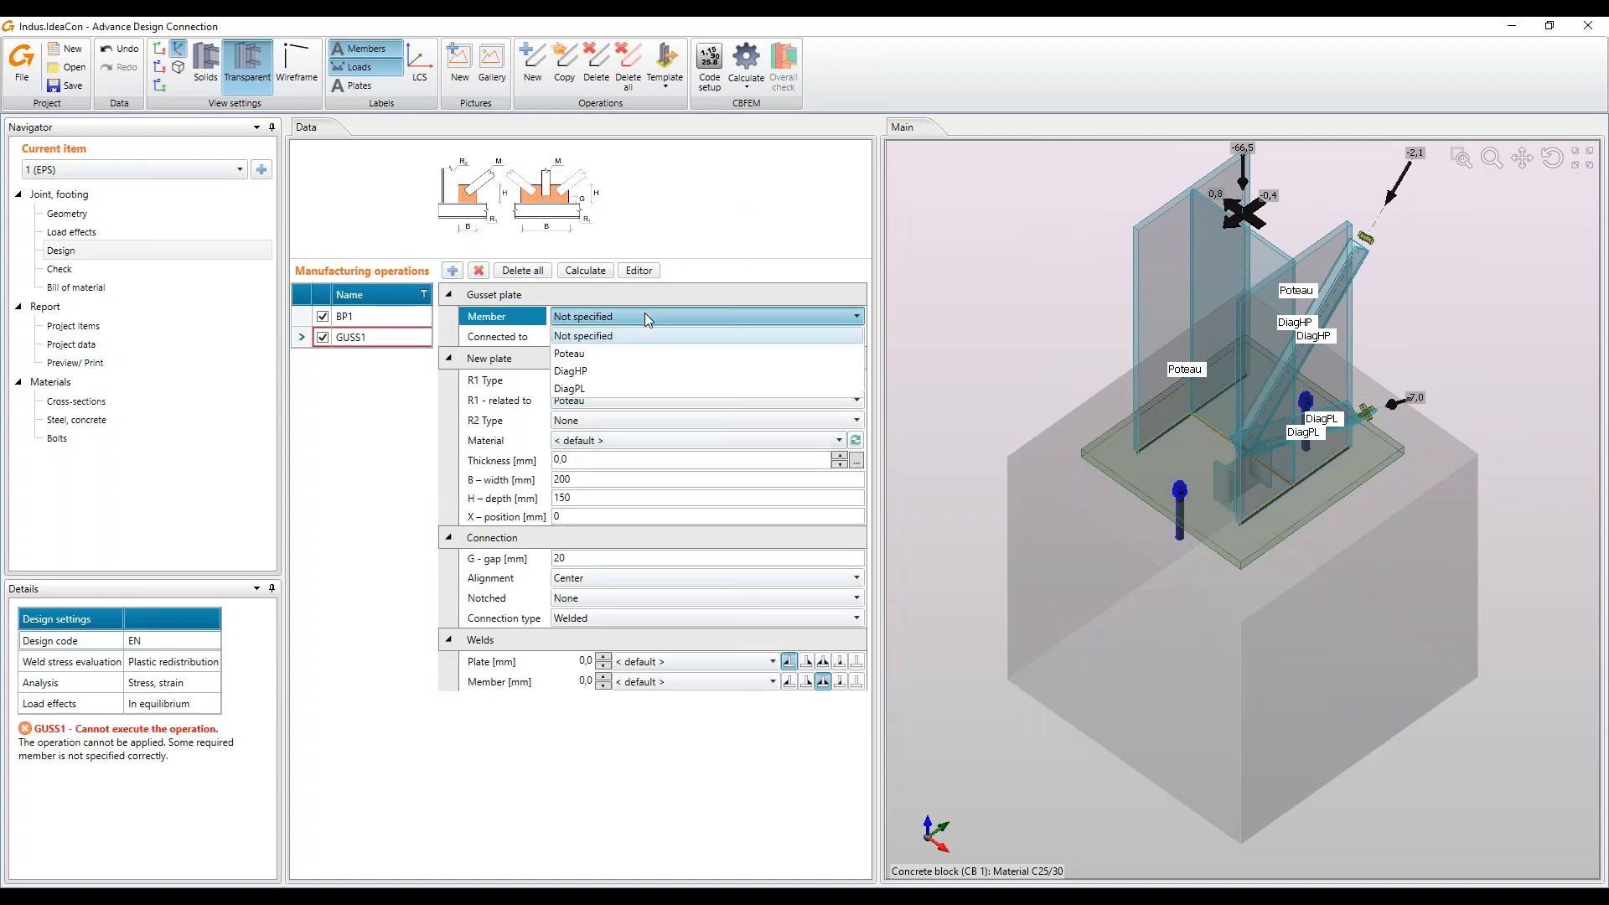
click(620, 388)
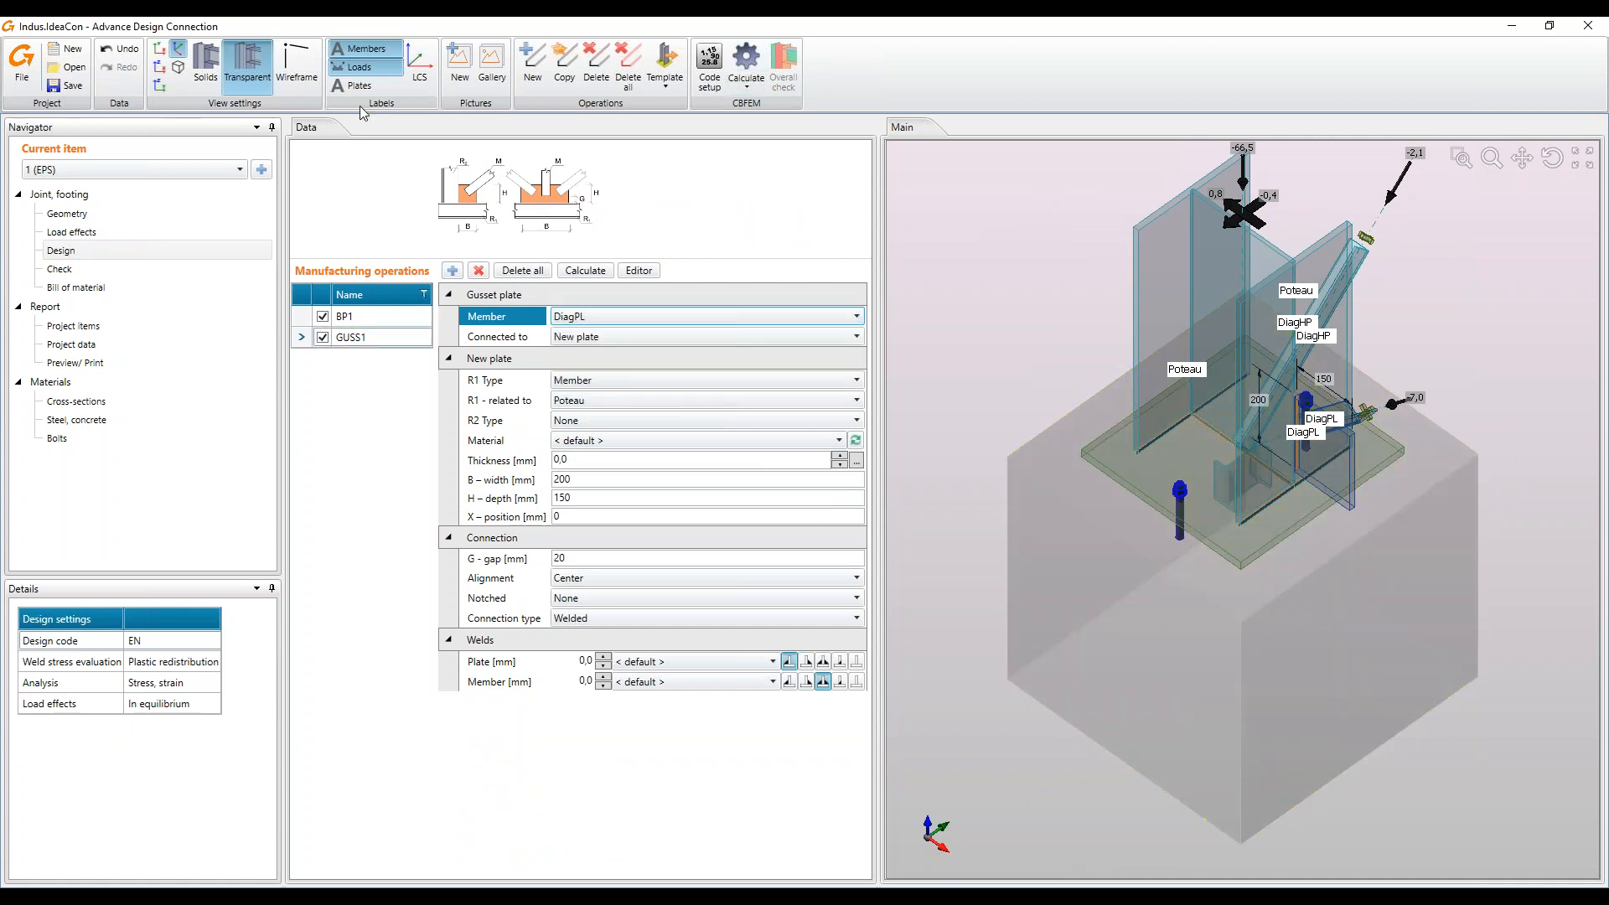
click(366, 69)
click(362, 48)
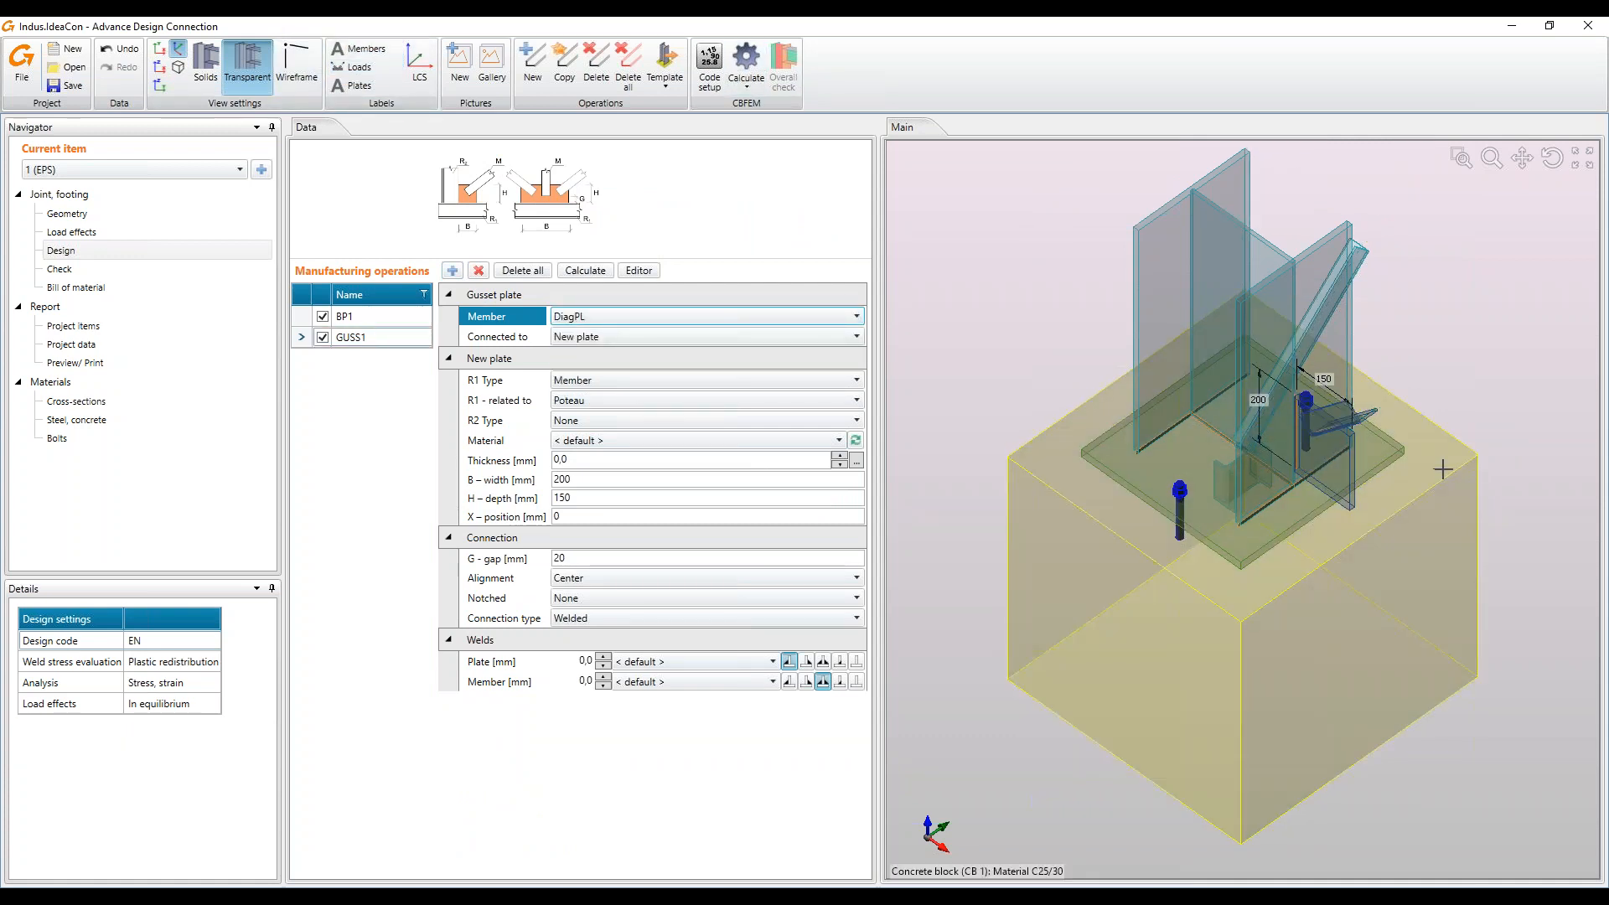
Set DiagPL's gusset plate to 140 mm width and 140 mm depth, with an X-position of -90 mm
scroll(1438, 469, up, 4)
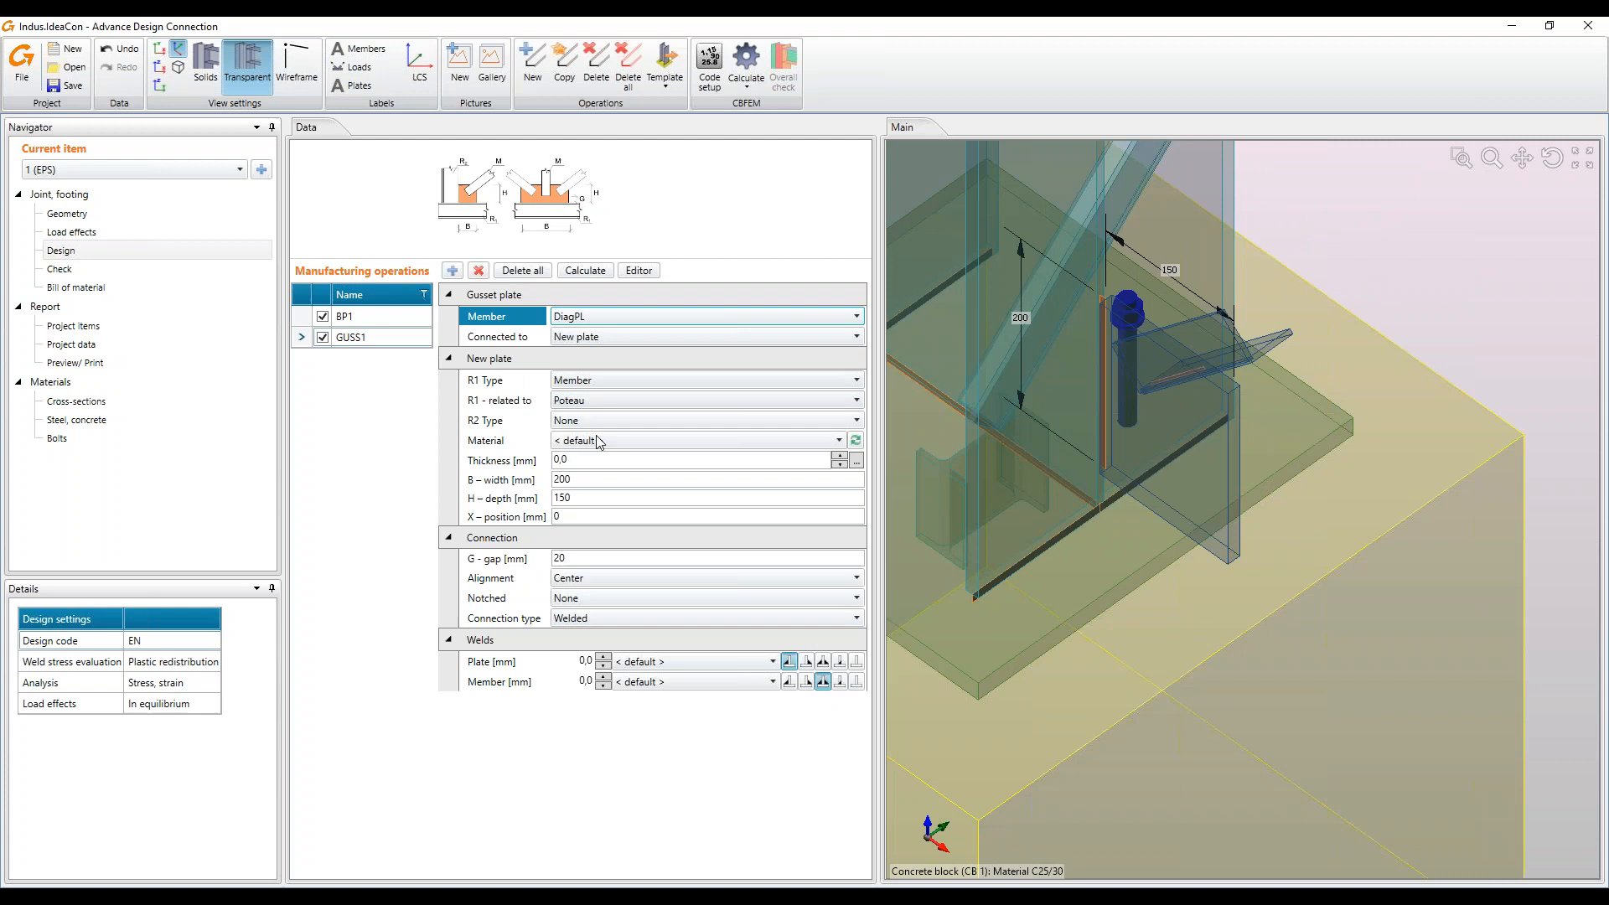
click(601, 460)
double_click(633, 458)
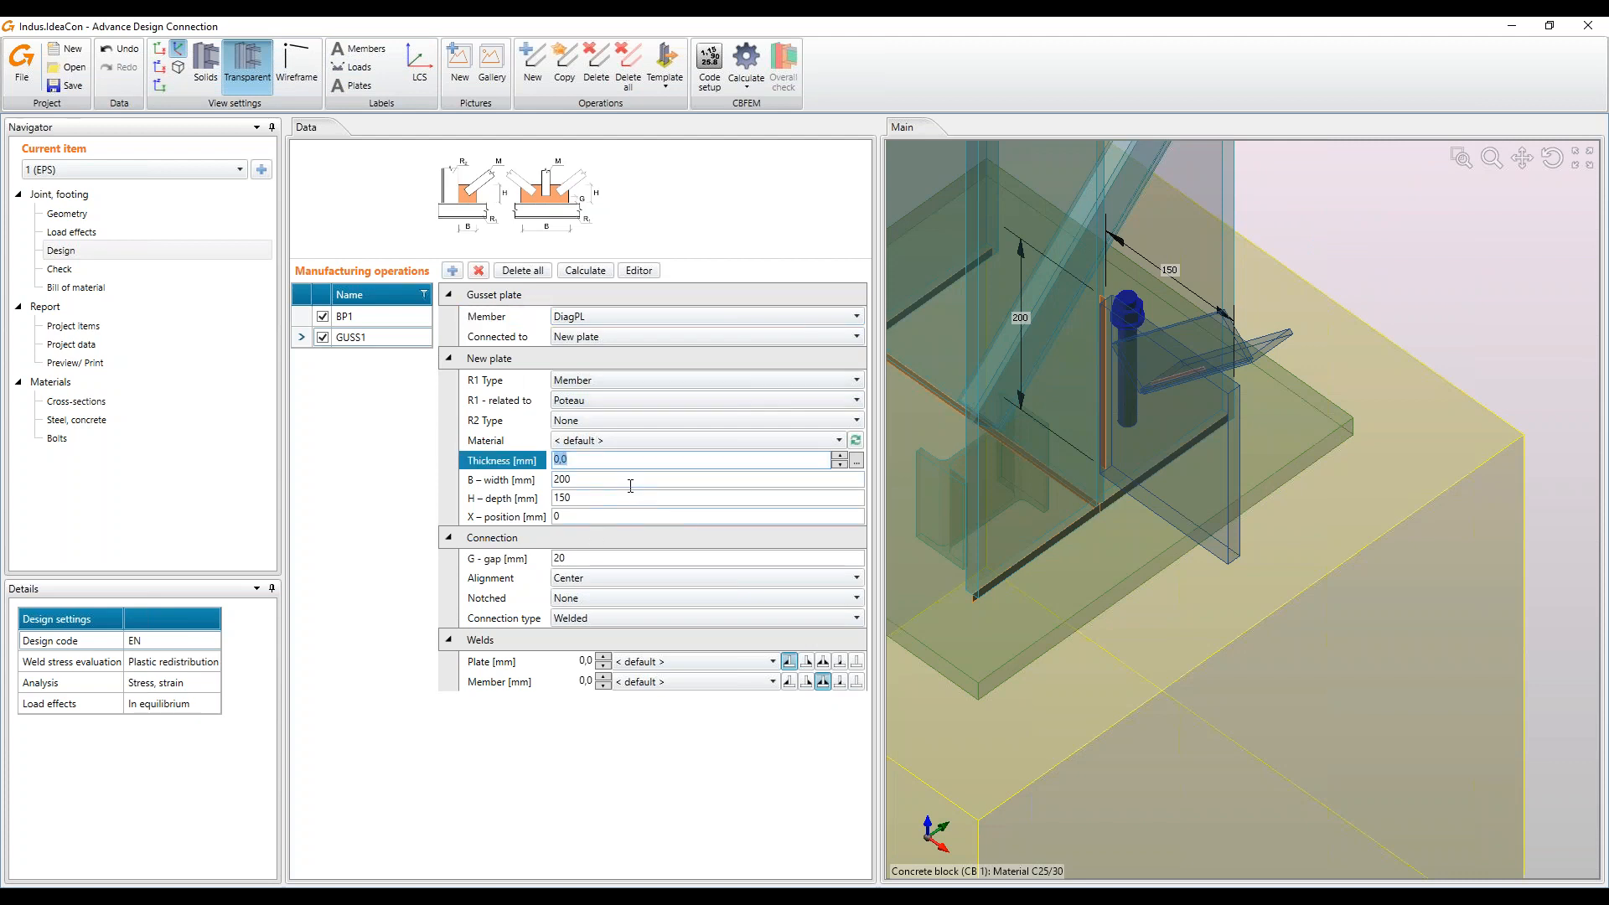
key(Tab)
text(140)
key(Tab)
text(140)
key(Tab)
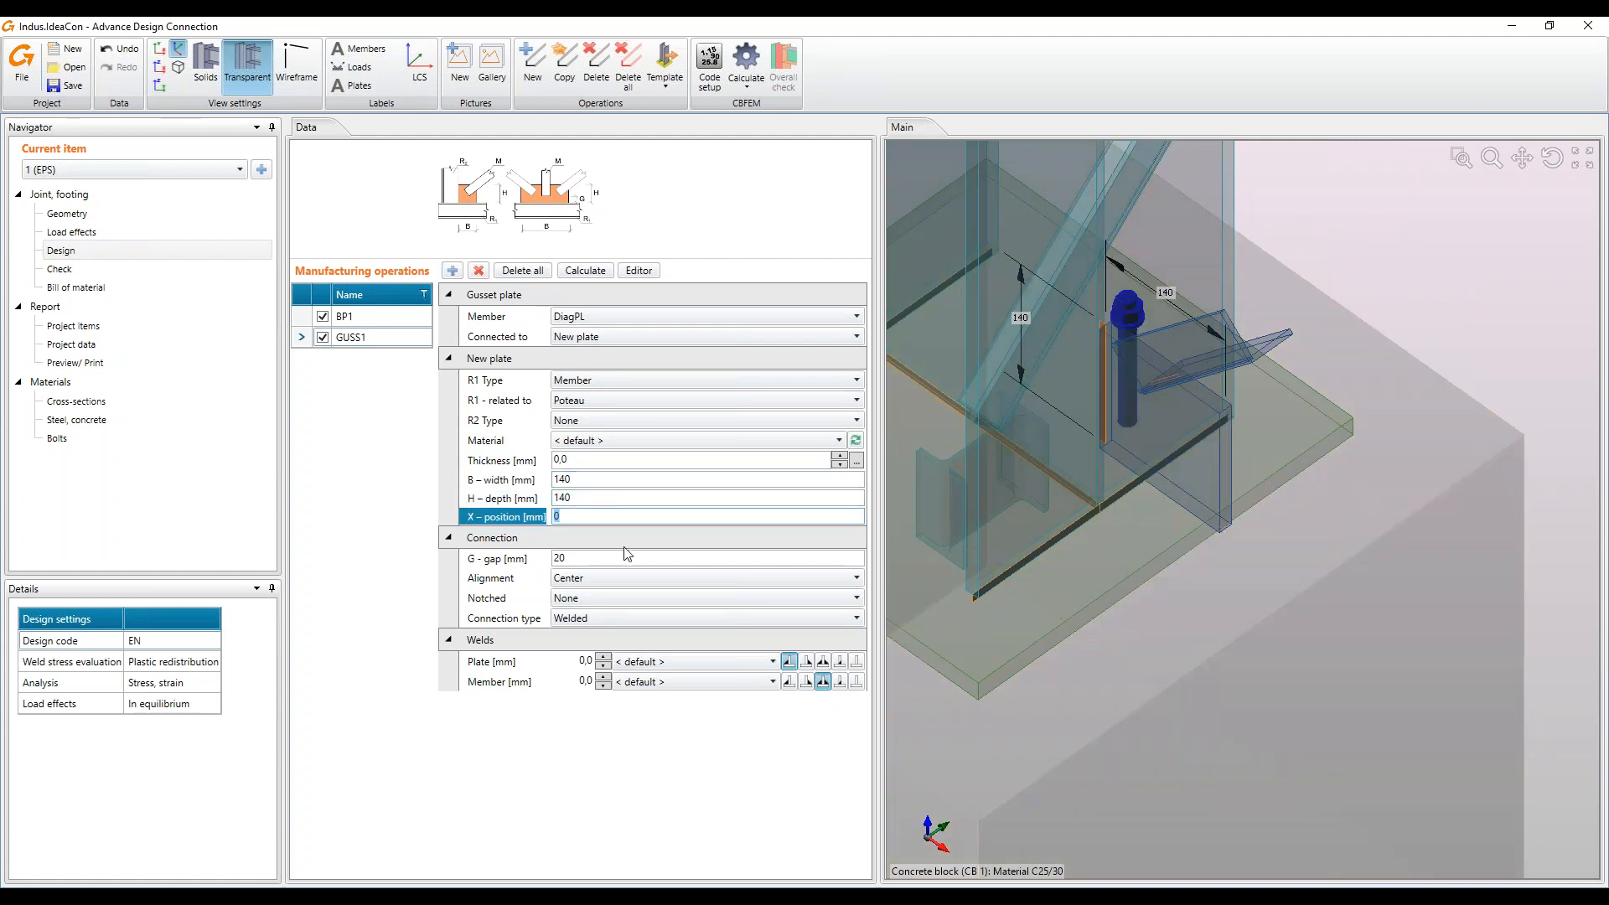
text(-90)
key(Tab)
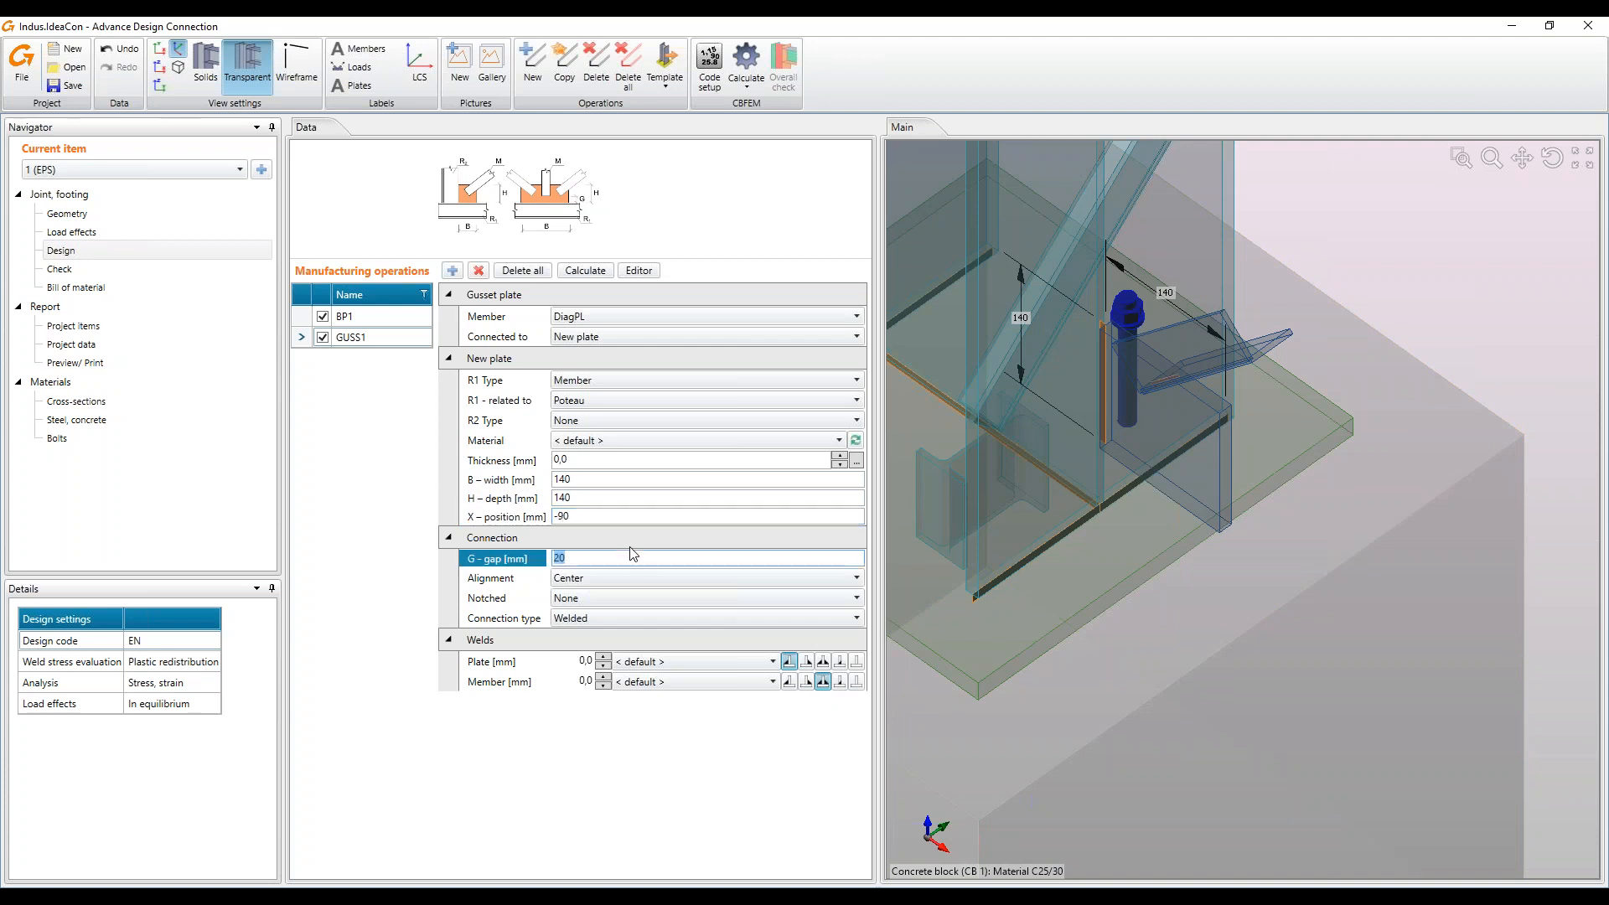
Set DiagPL's gusset connection alignment to Front and its connection type to Bolted
click(1552, 157)
drag(1439, 403, 1466, 366)
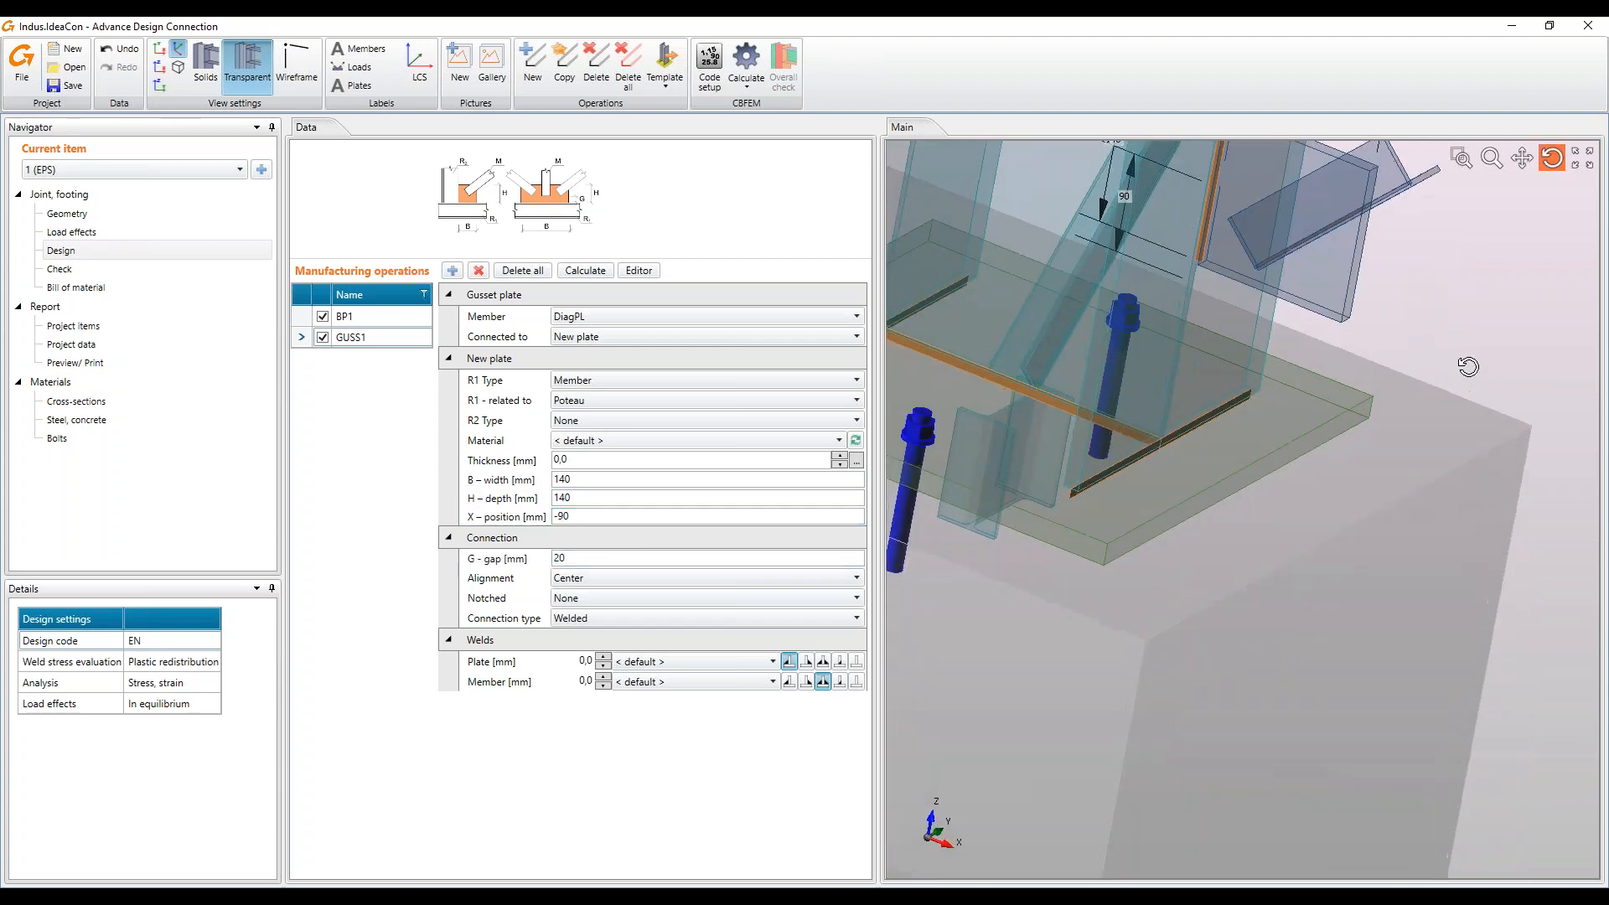
drag(1362, 334, 1368, 362)
click(611, 579)
click(609, 592)
click(642, 600)
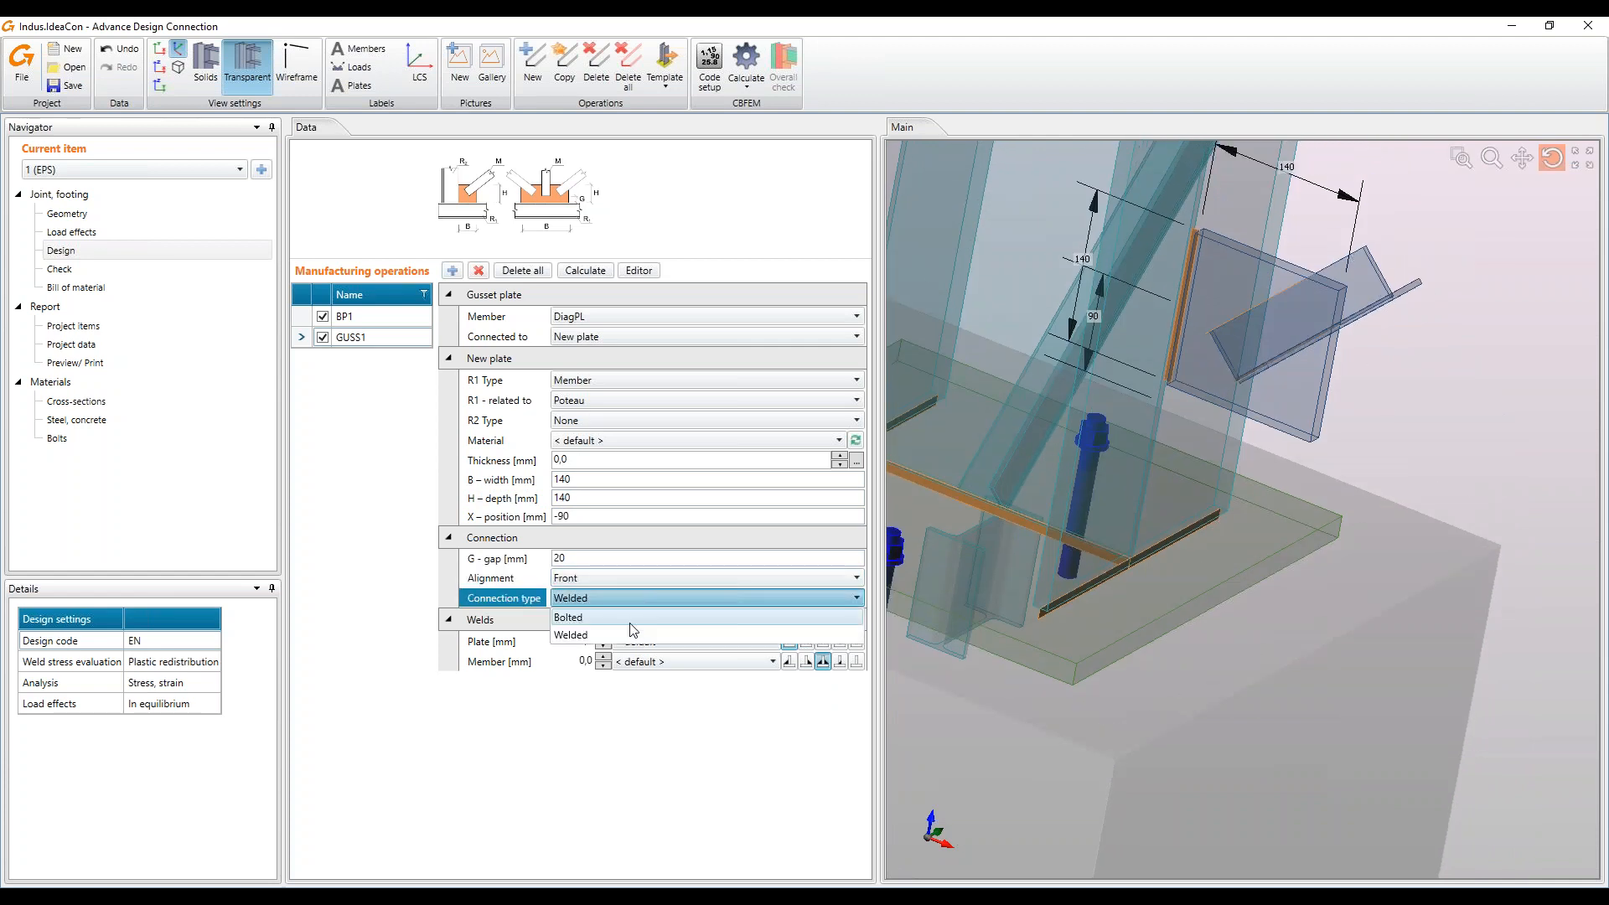
click(633, 619)
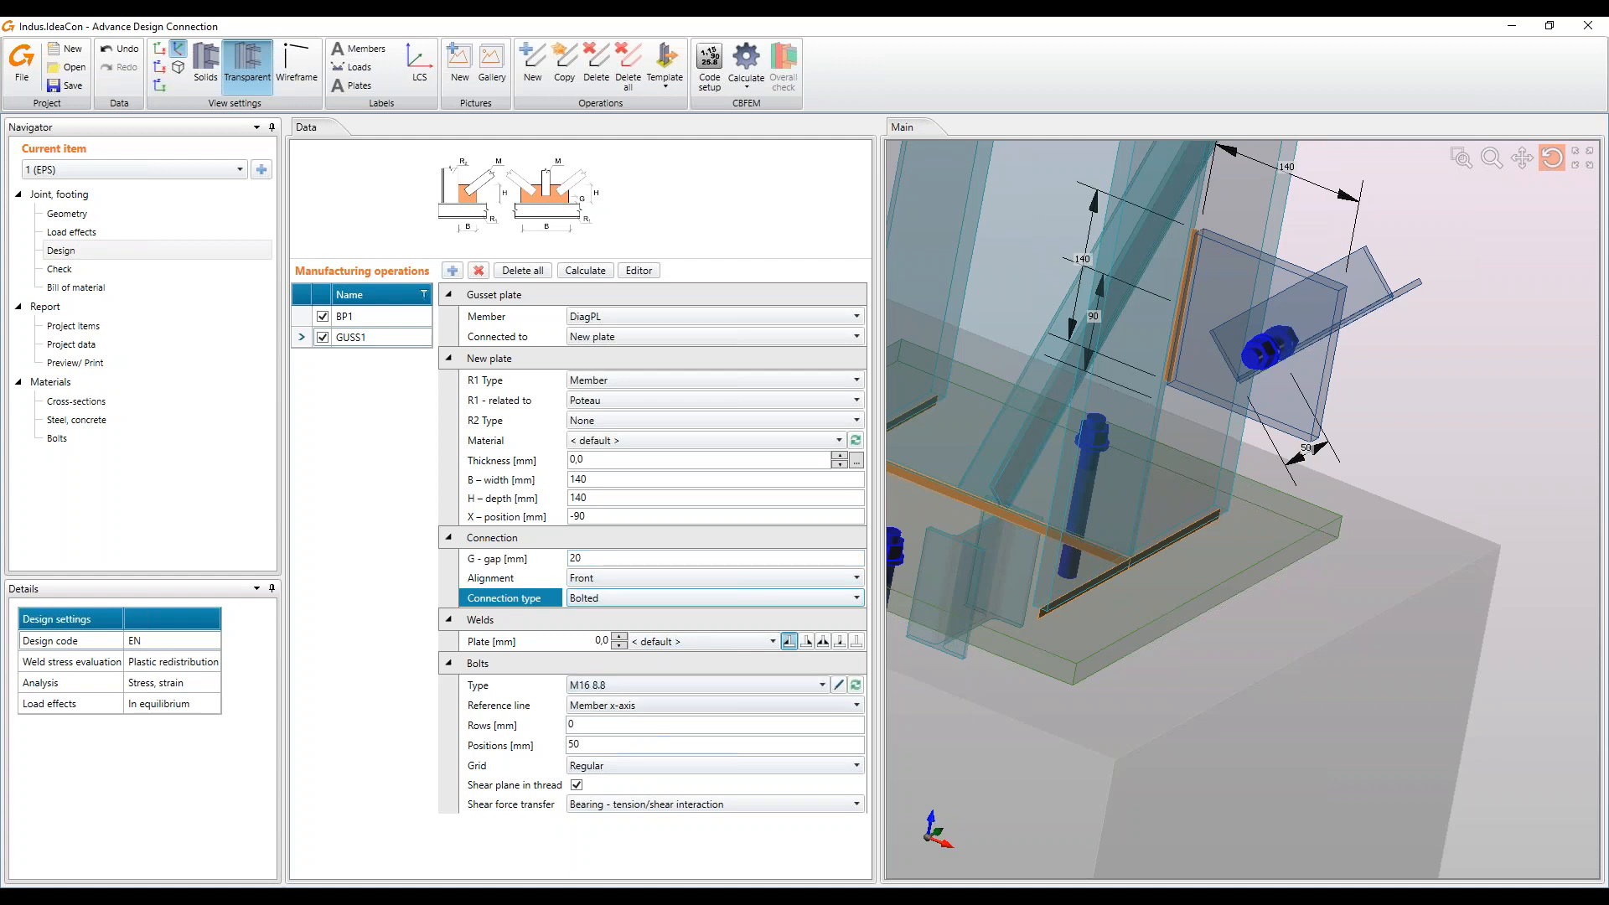
Set the gusset bolt rows to 13 mm and the bolt positions to 60 mm
click(645, 727)
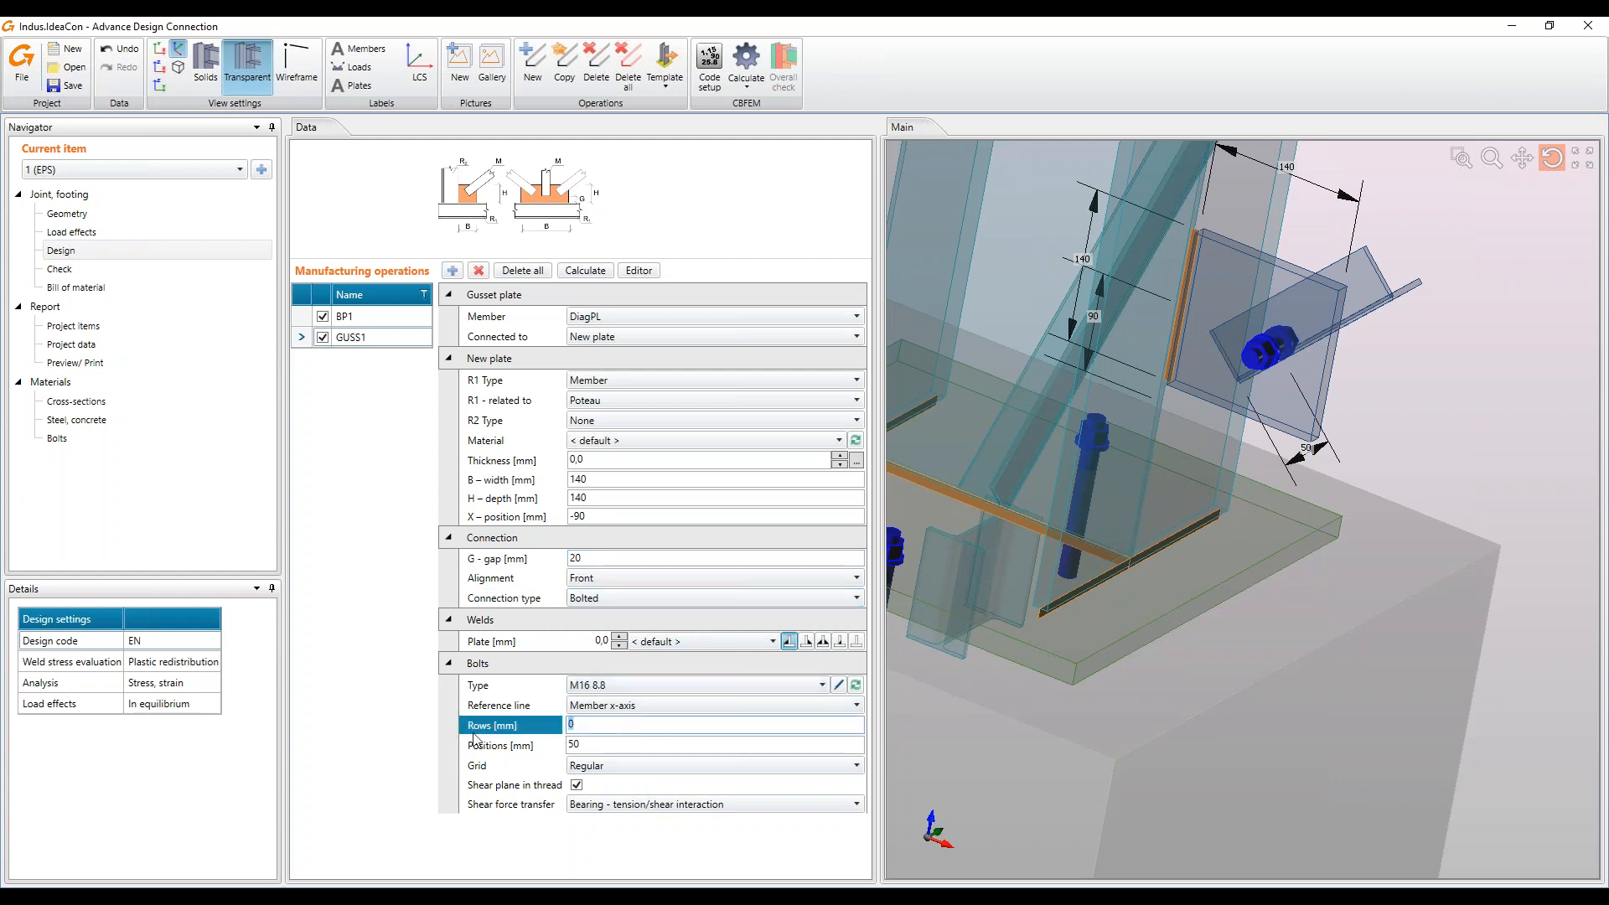
text(13)
key(Tab)
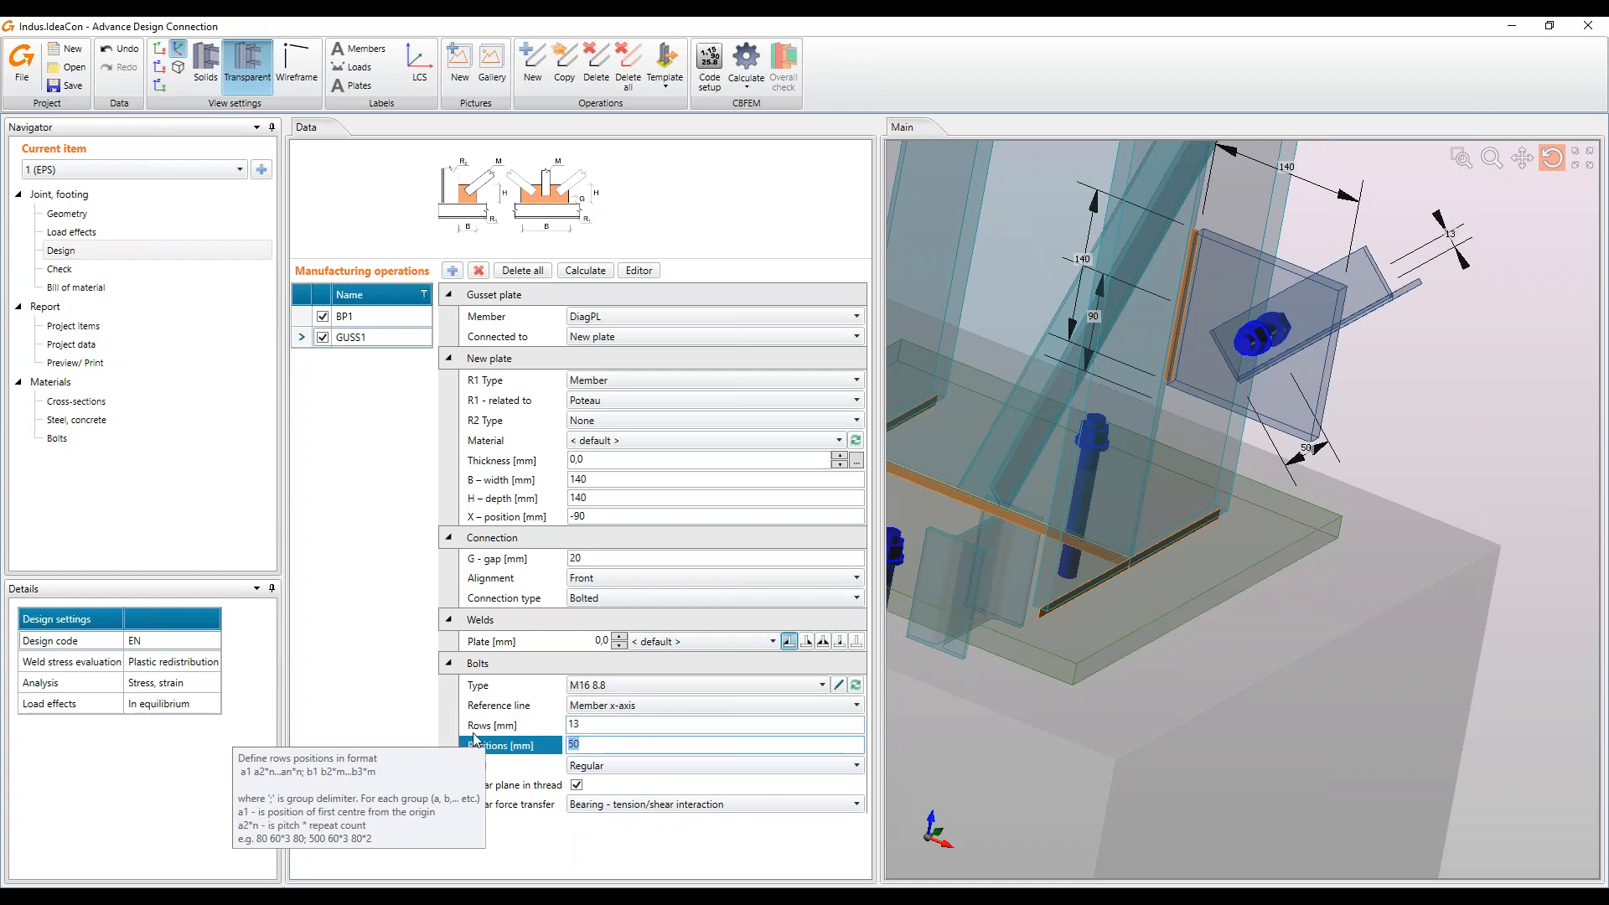
text(60)
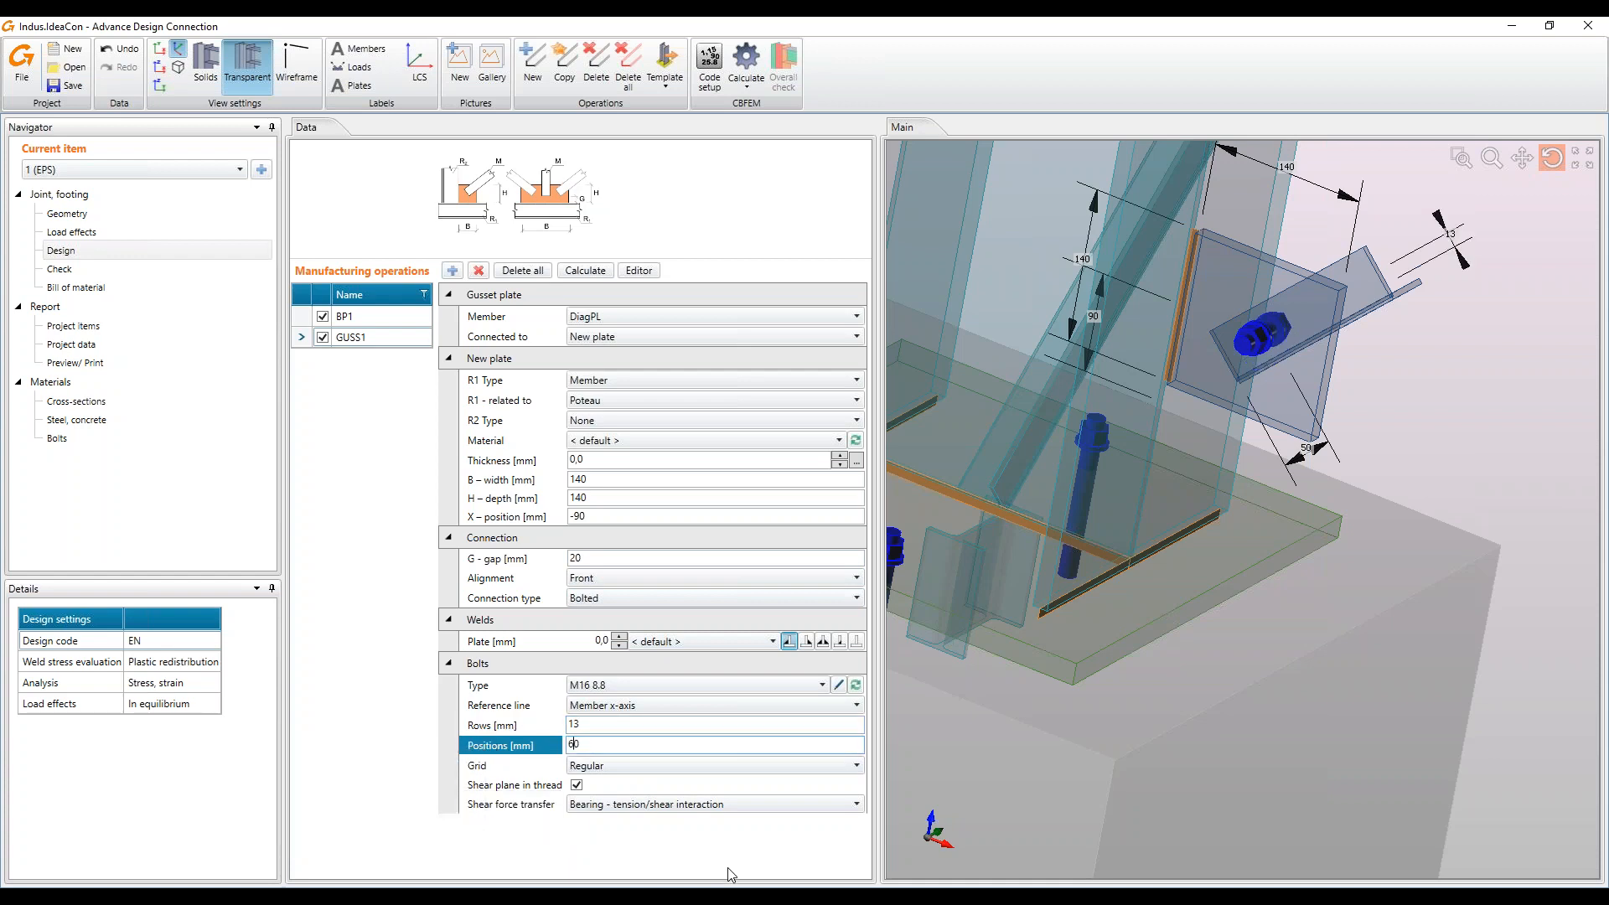
key(Tab)
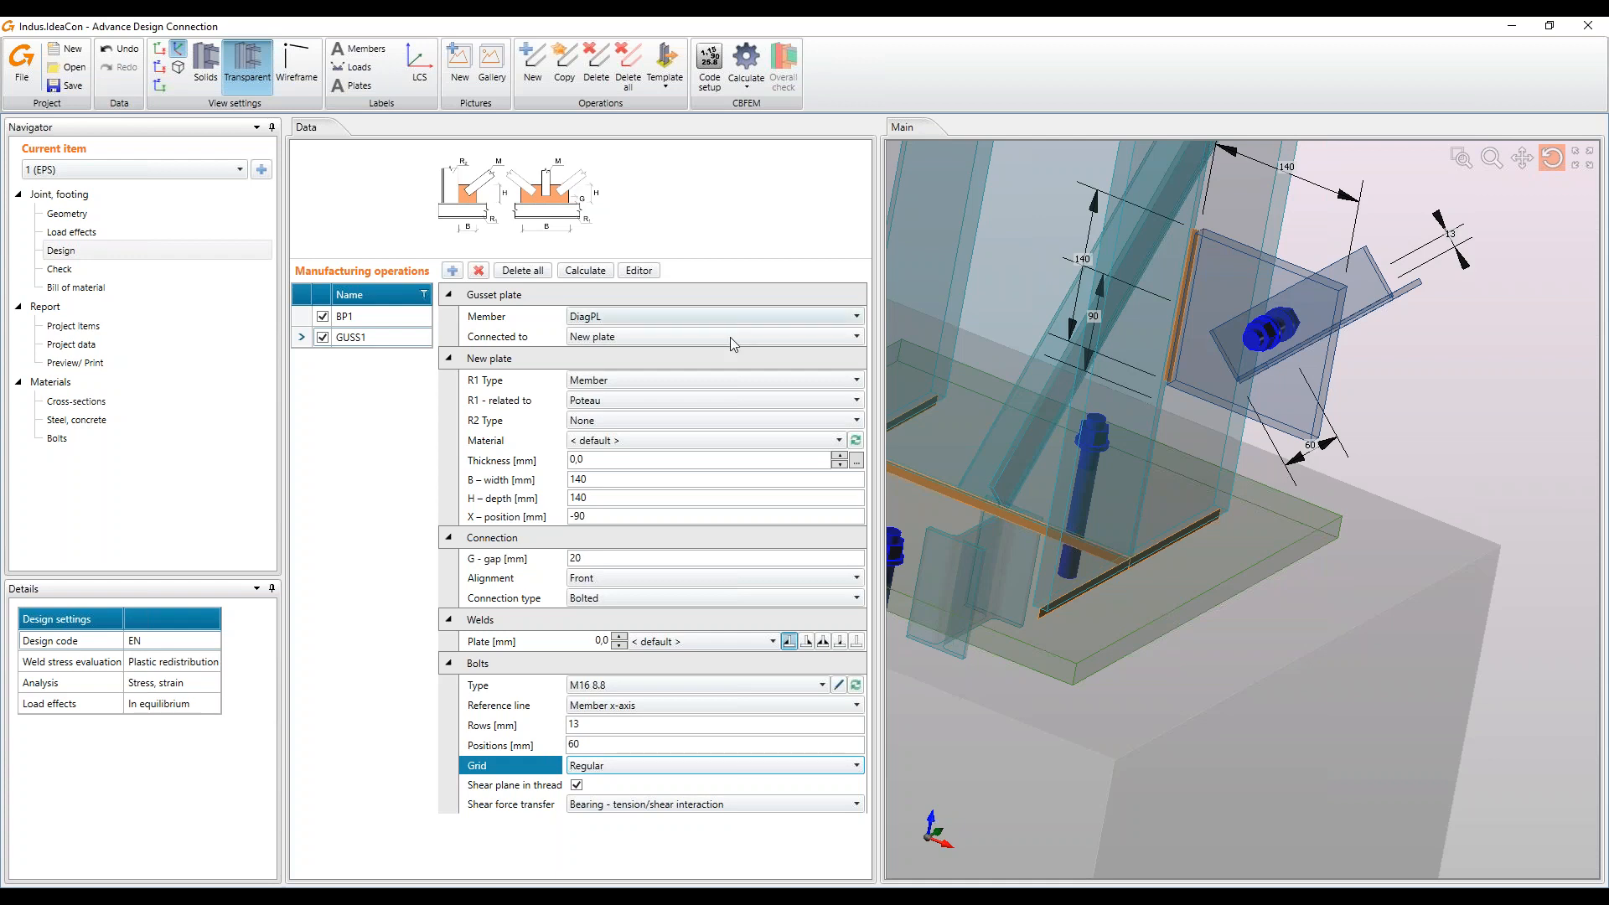
Chamfer corner 3 of DiagPL's gusset plate by 50 mm in the plate editor and accept the shape
click(639, 272)
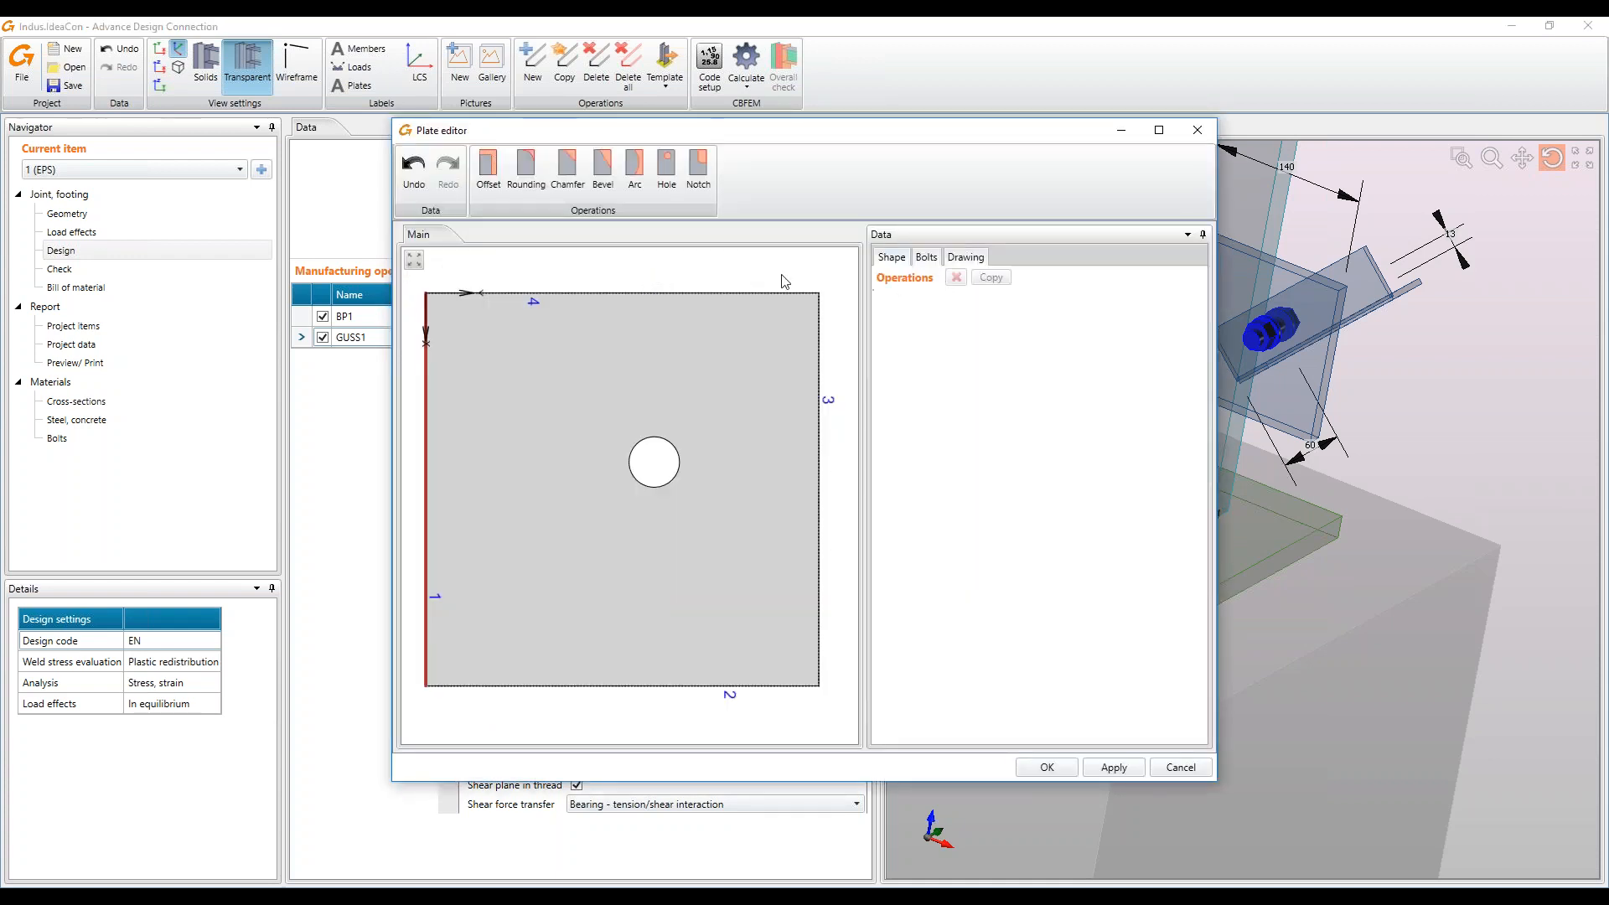
click(568, 167)
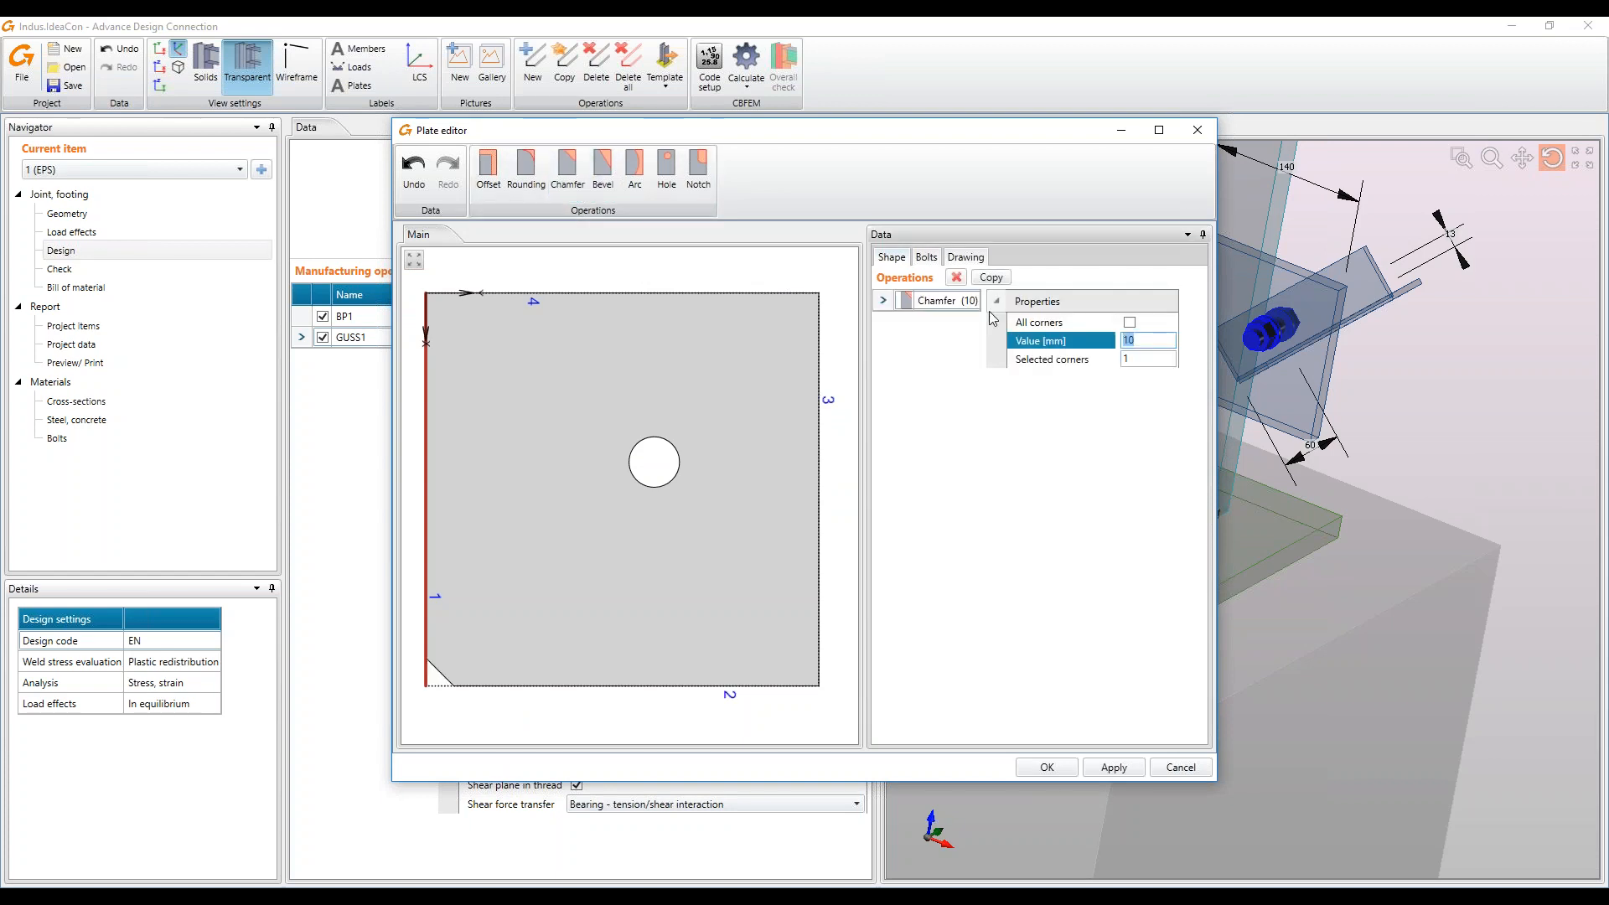
click(1150, 355)
text(3)
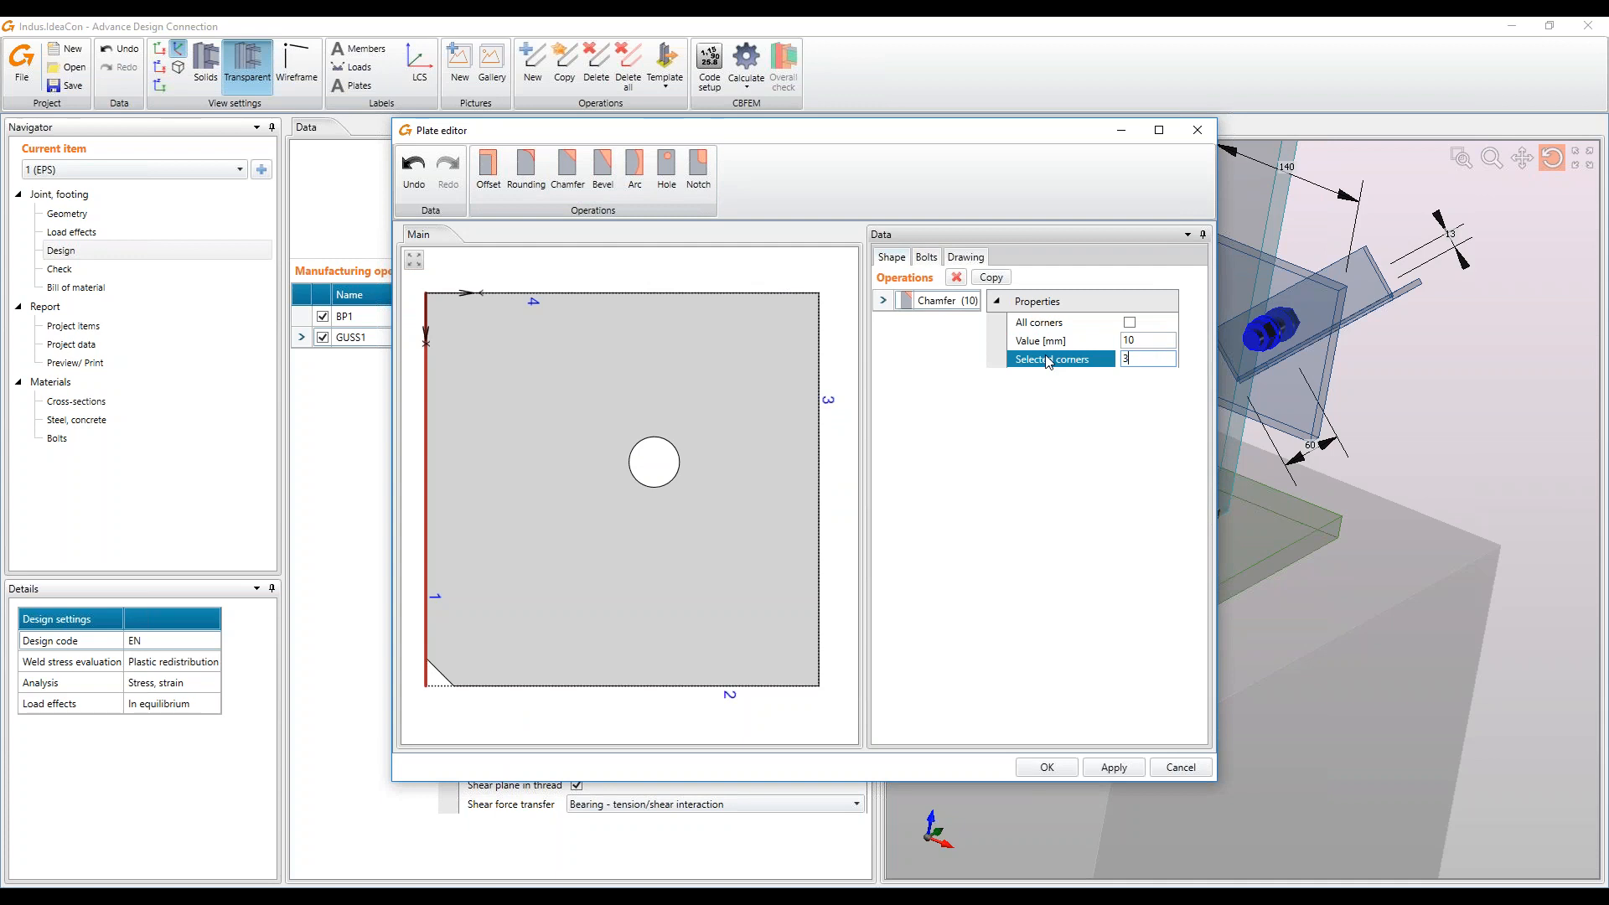
click(1161, 341)
text(50)
key(Tab)
click(1109, 769)
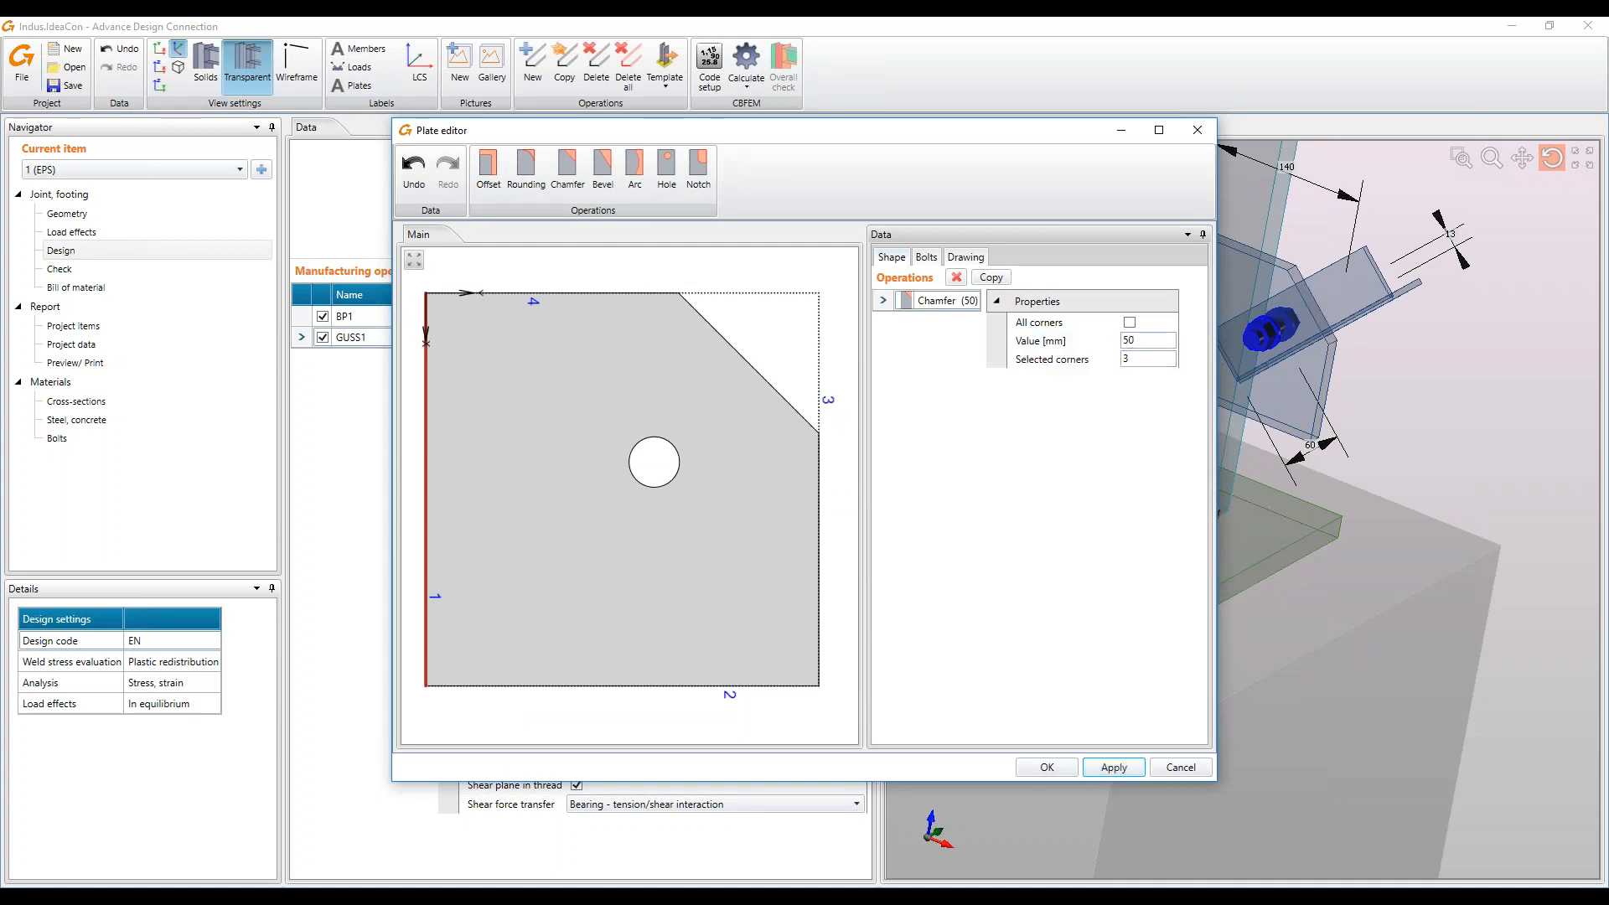
click(1046, 767)
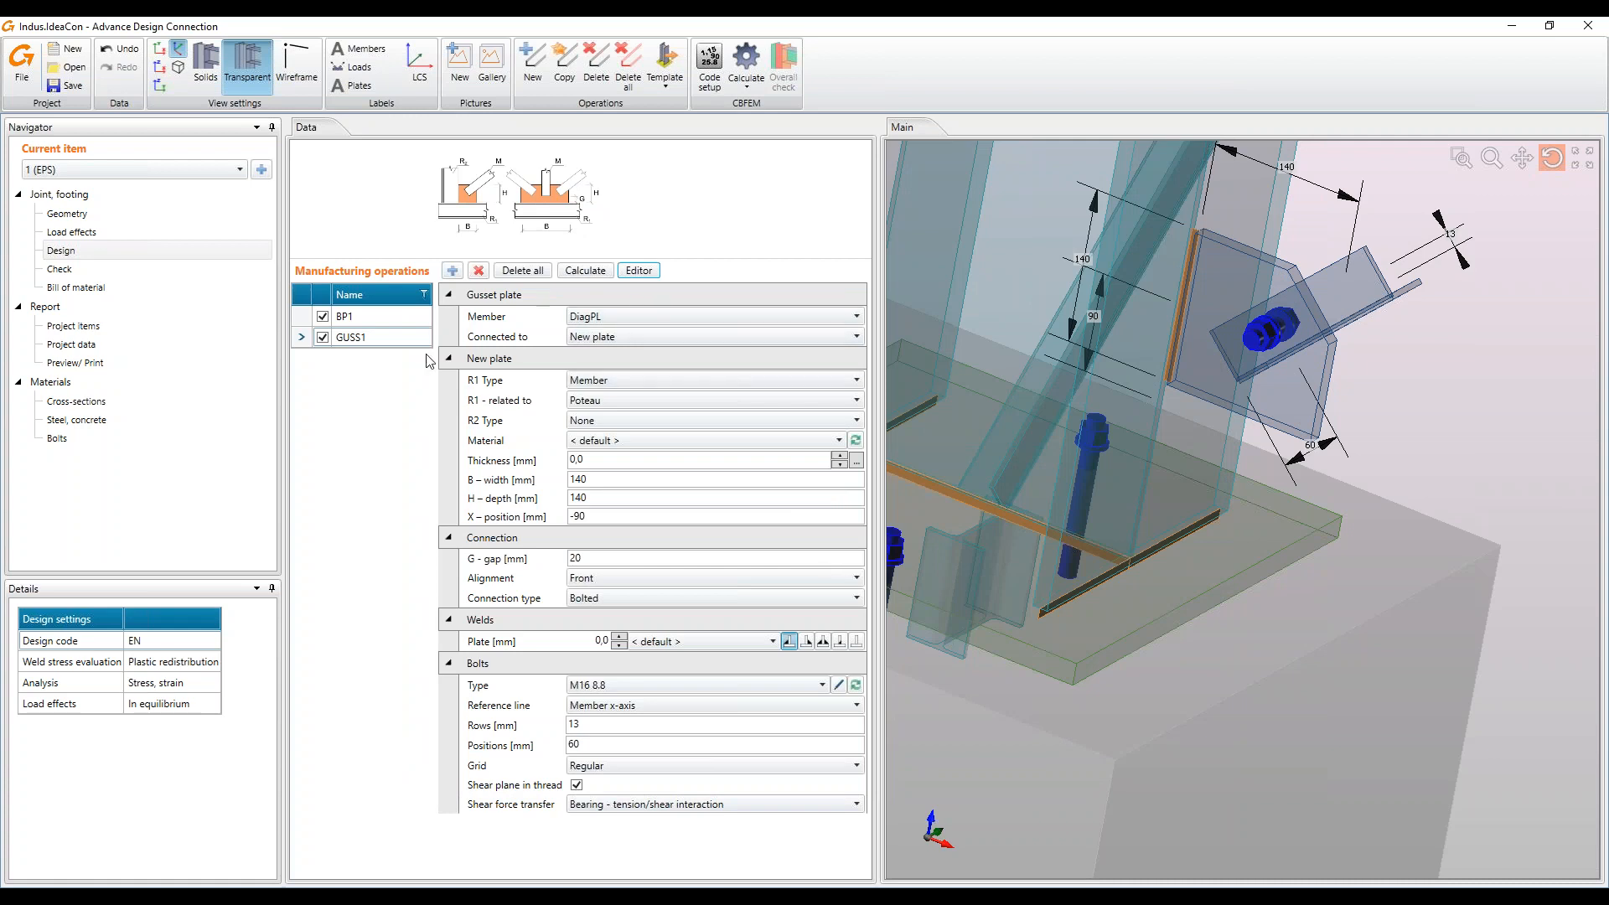
Copy the GUSS1 gusset plate operation and assign the copy to member DiagHP
click(377, 337)
click(565, 84)
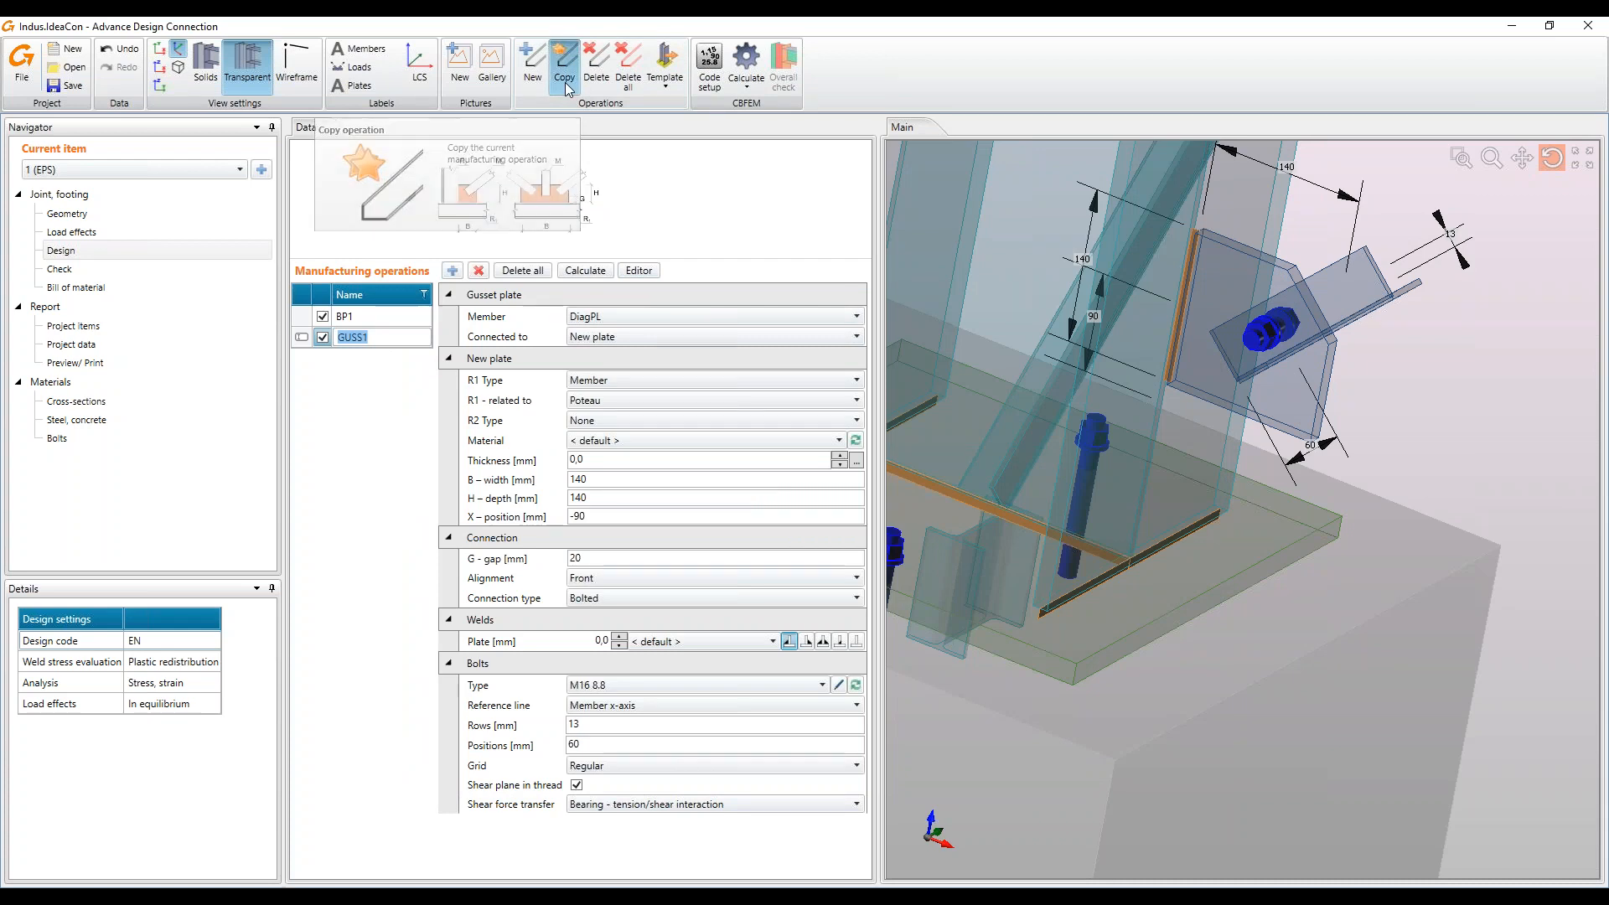
click(627, 316)
click(636, 370)
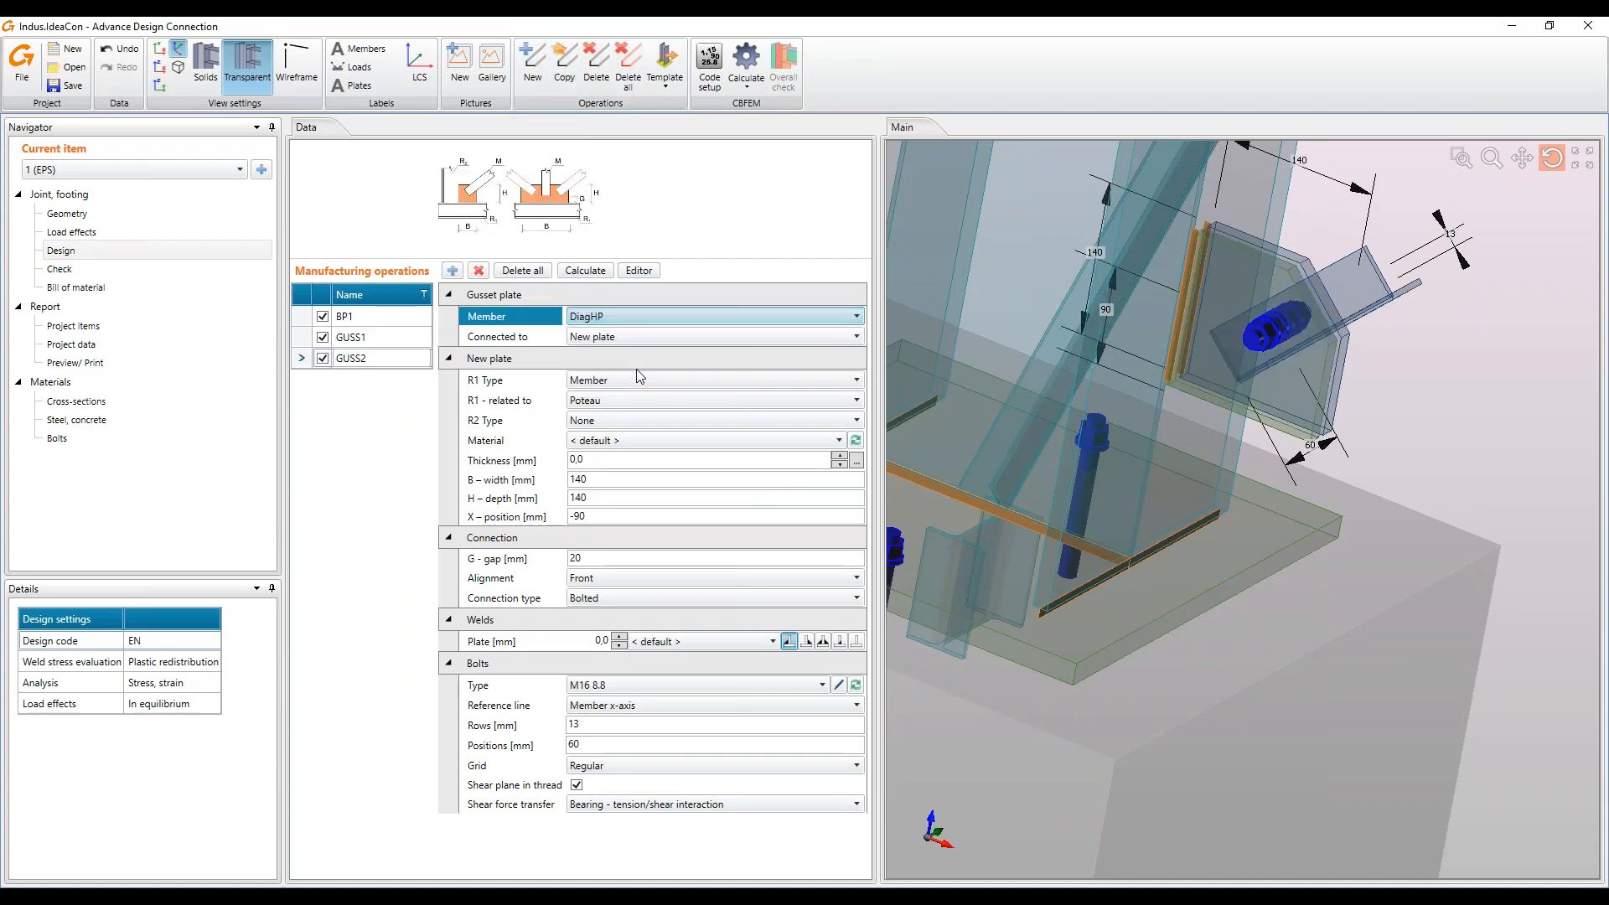
Calculate the column base connection with the bolted gussets for both braces and inspect the analysed joint
drag(1217, 475, 1194, 410)
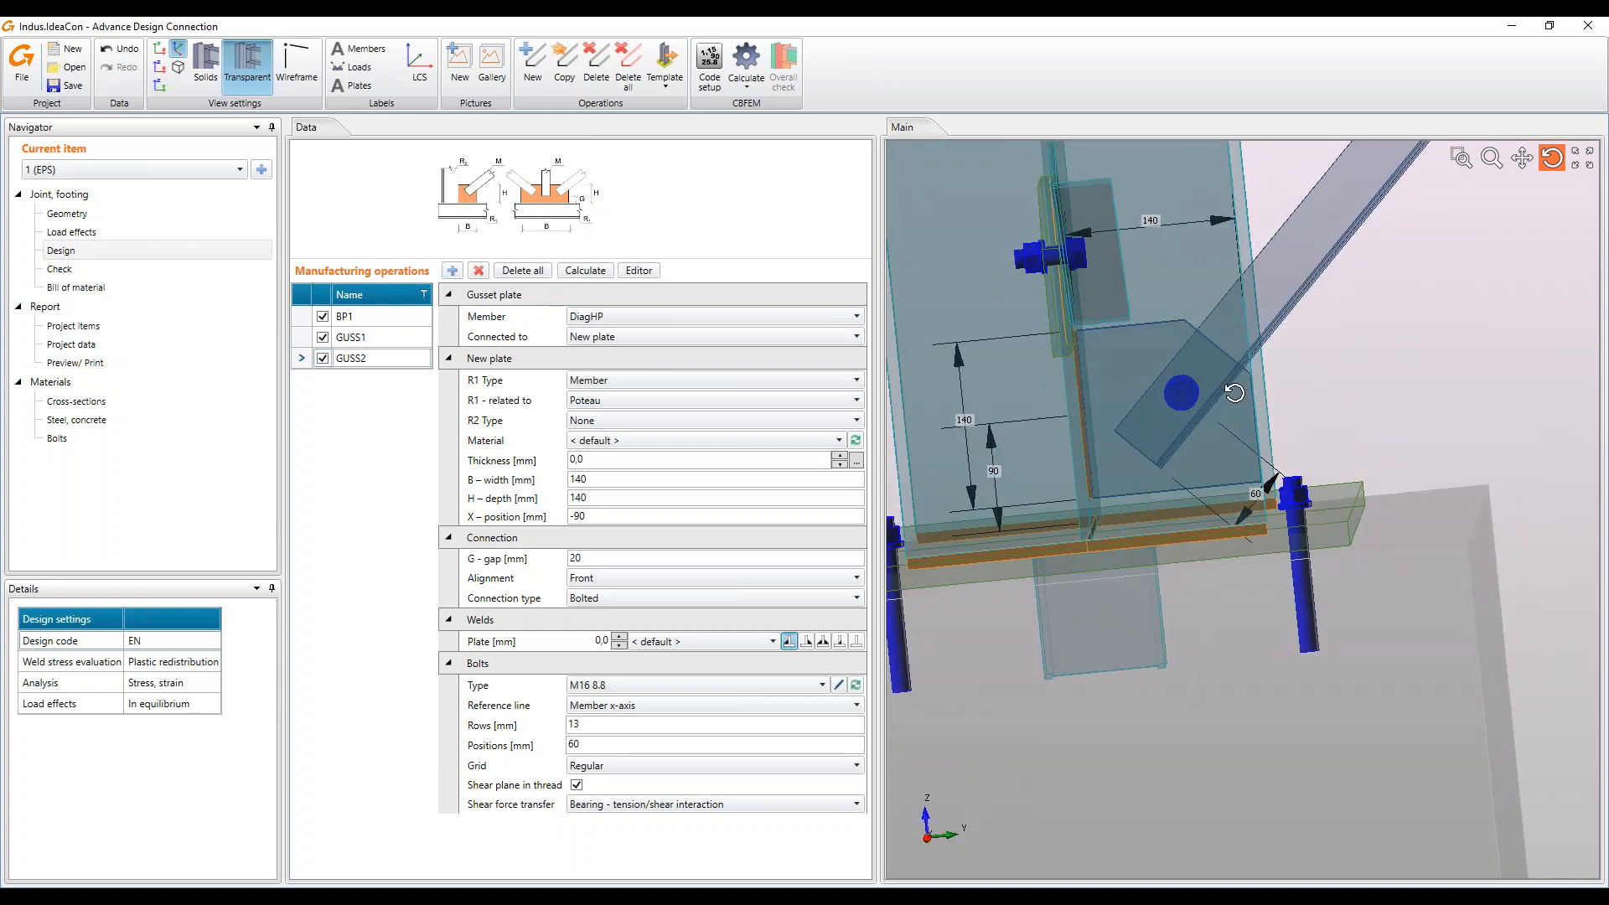
drag(1181, 378, 1224, 406)
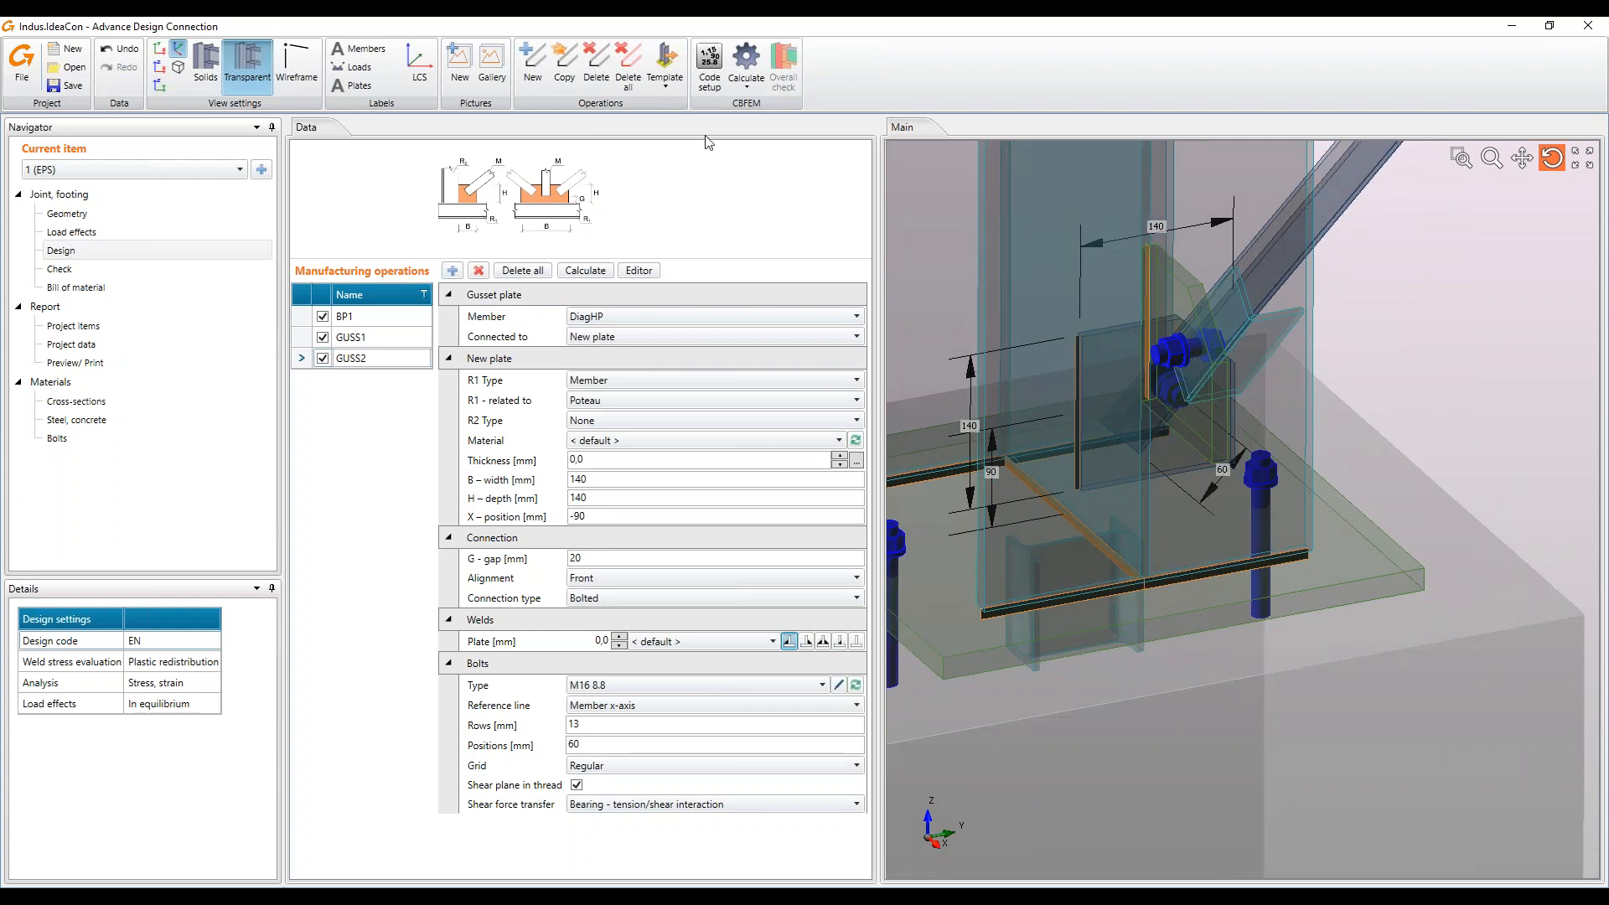
click(749, 66)
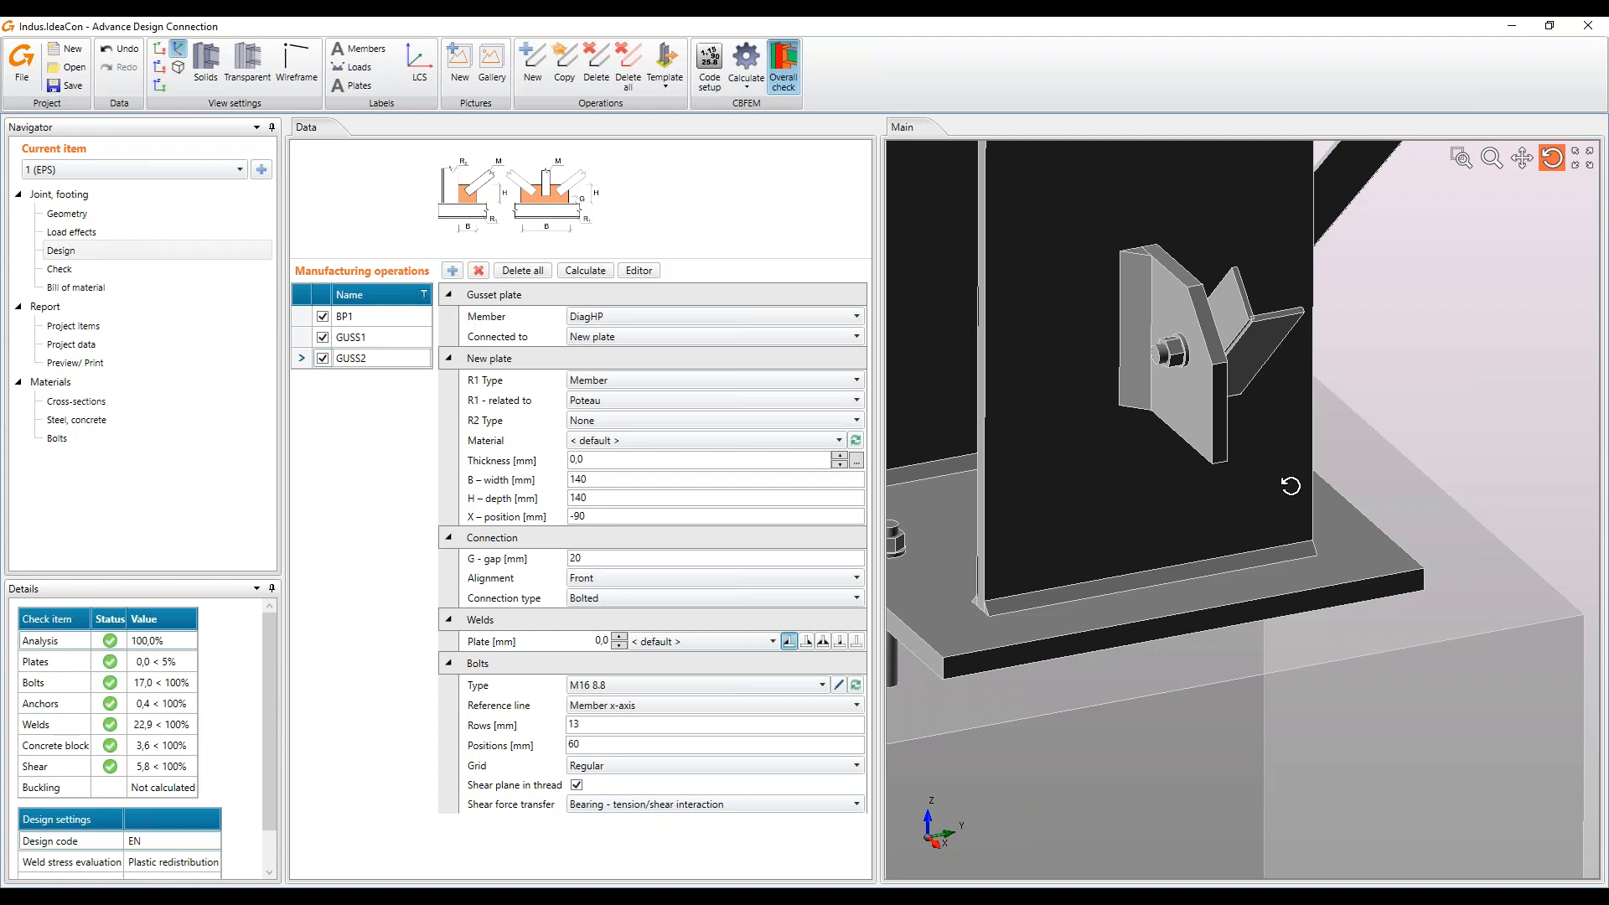
scroll(1294, 494, down, 5)
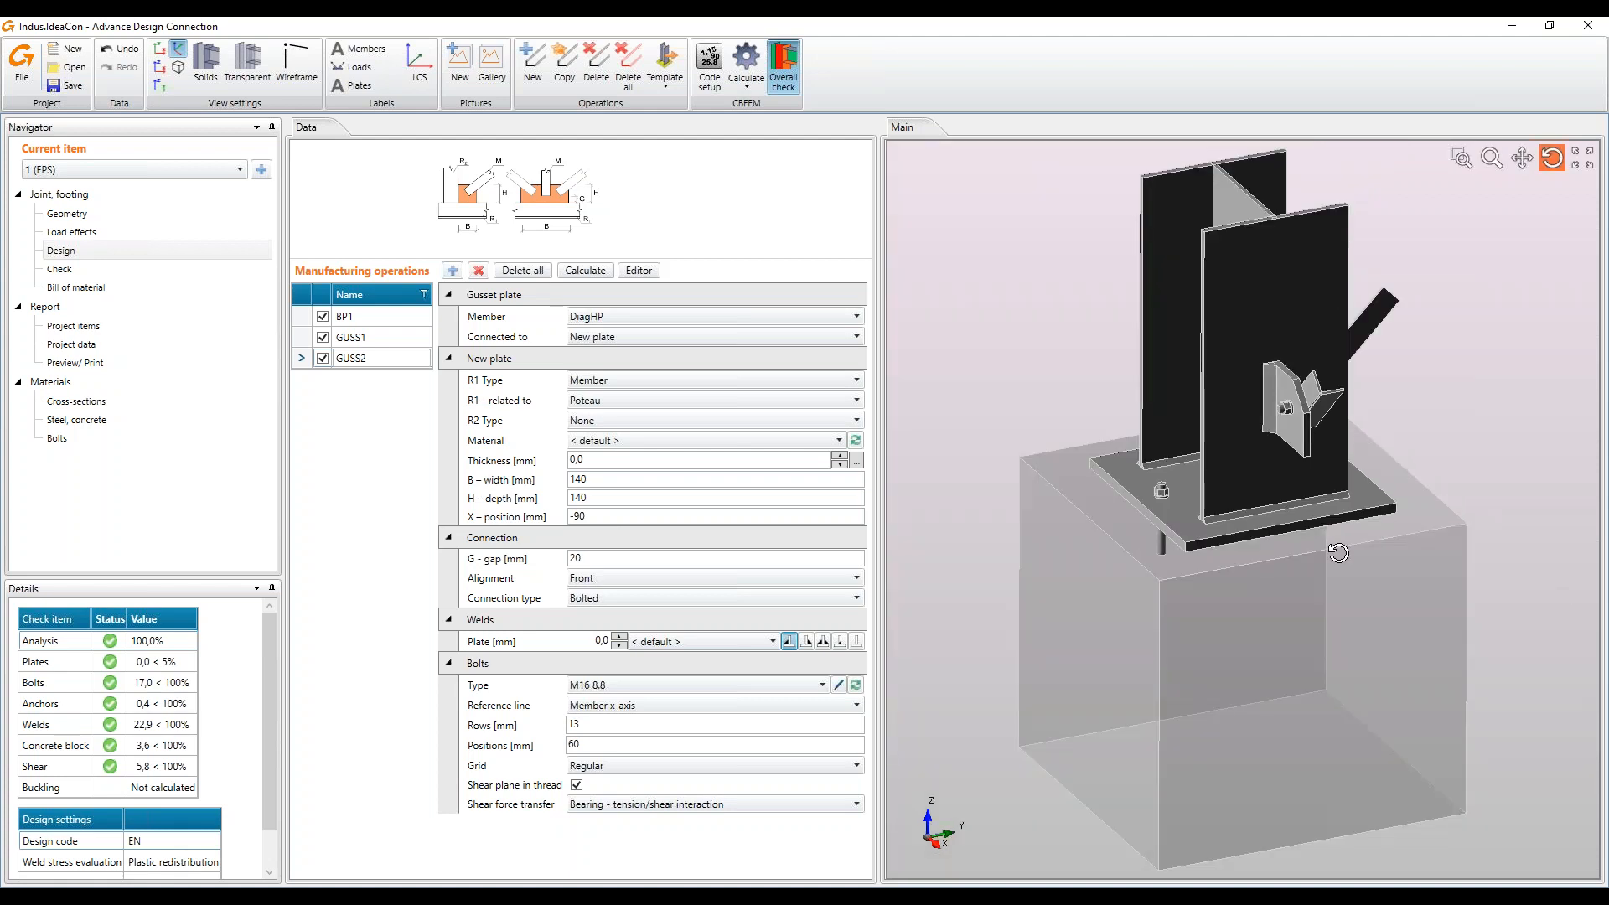
mouse_move(1273, 417)
mouse_down()
mouse_move(1178, 420)
mouse_move(1264, 435)
mouse_move(1291, 418)
mouse_up()
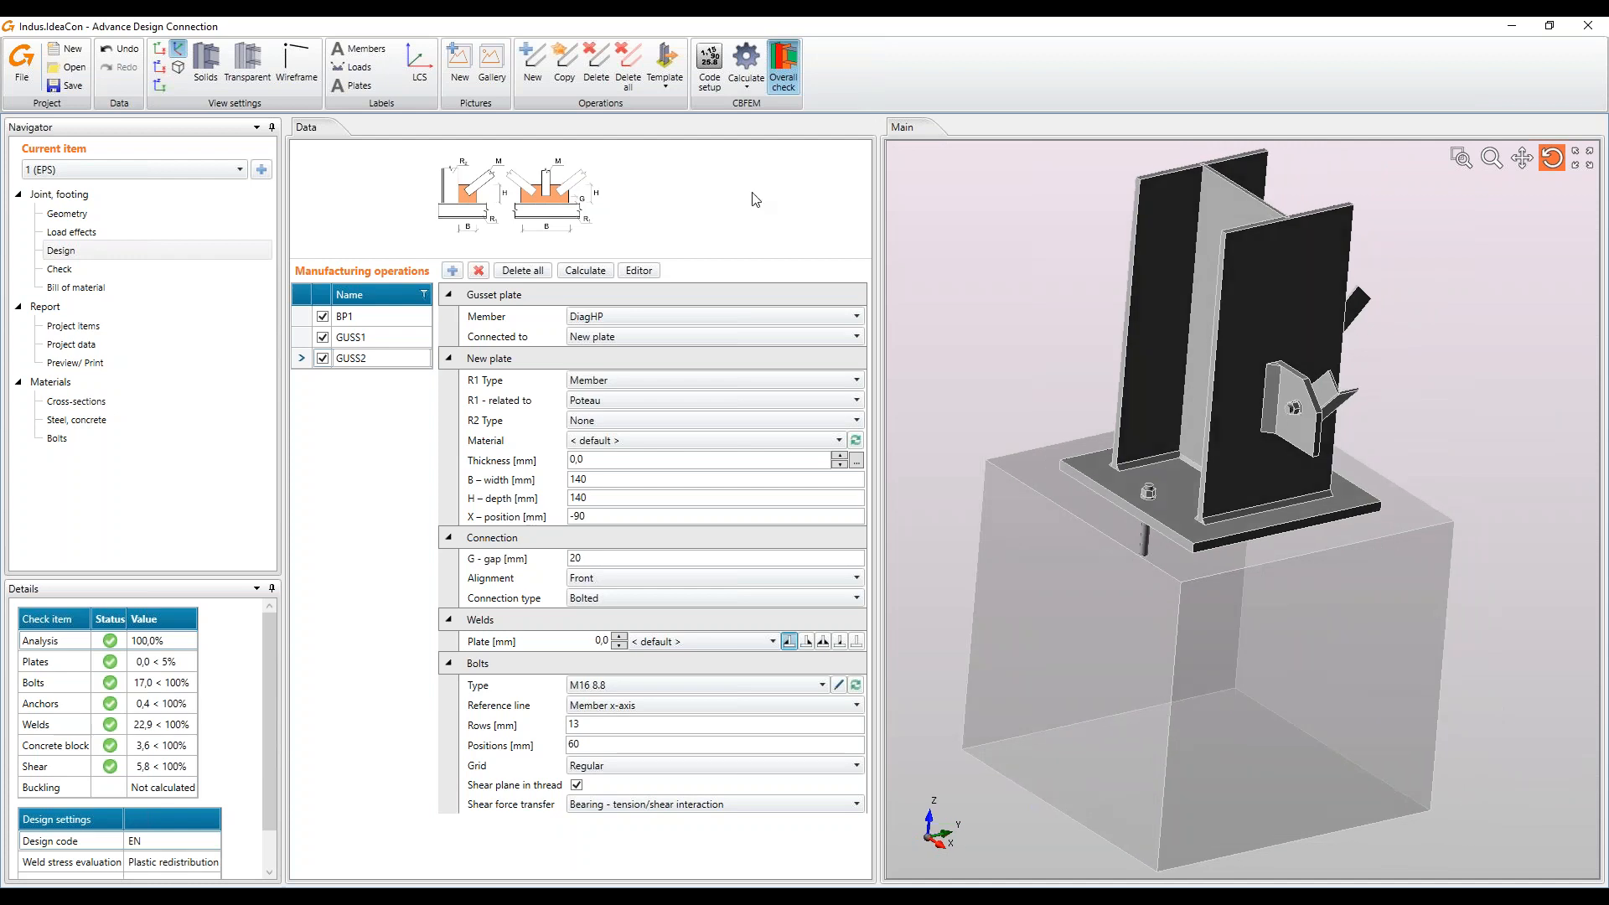
Open the joint's check results and display the equivalent stress on the 3D model
click(150, 269)
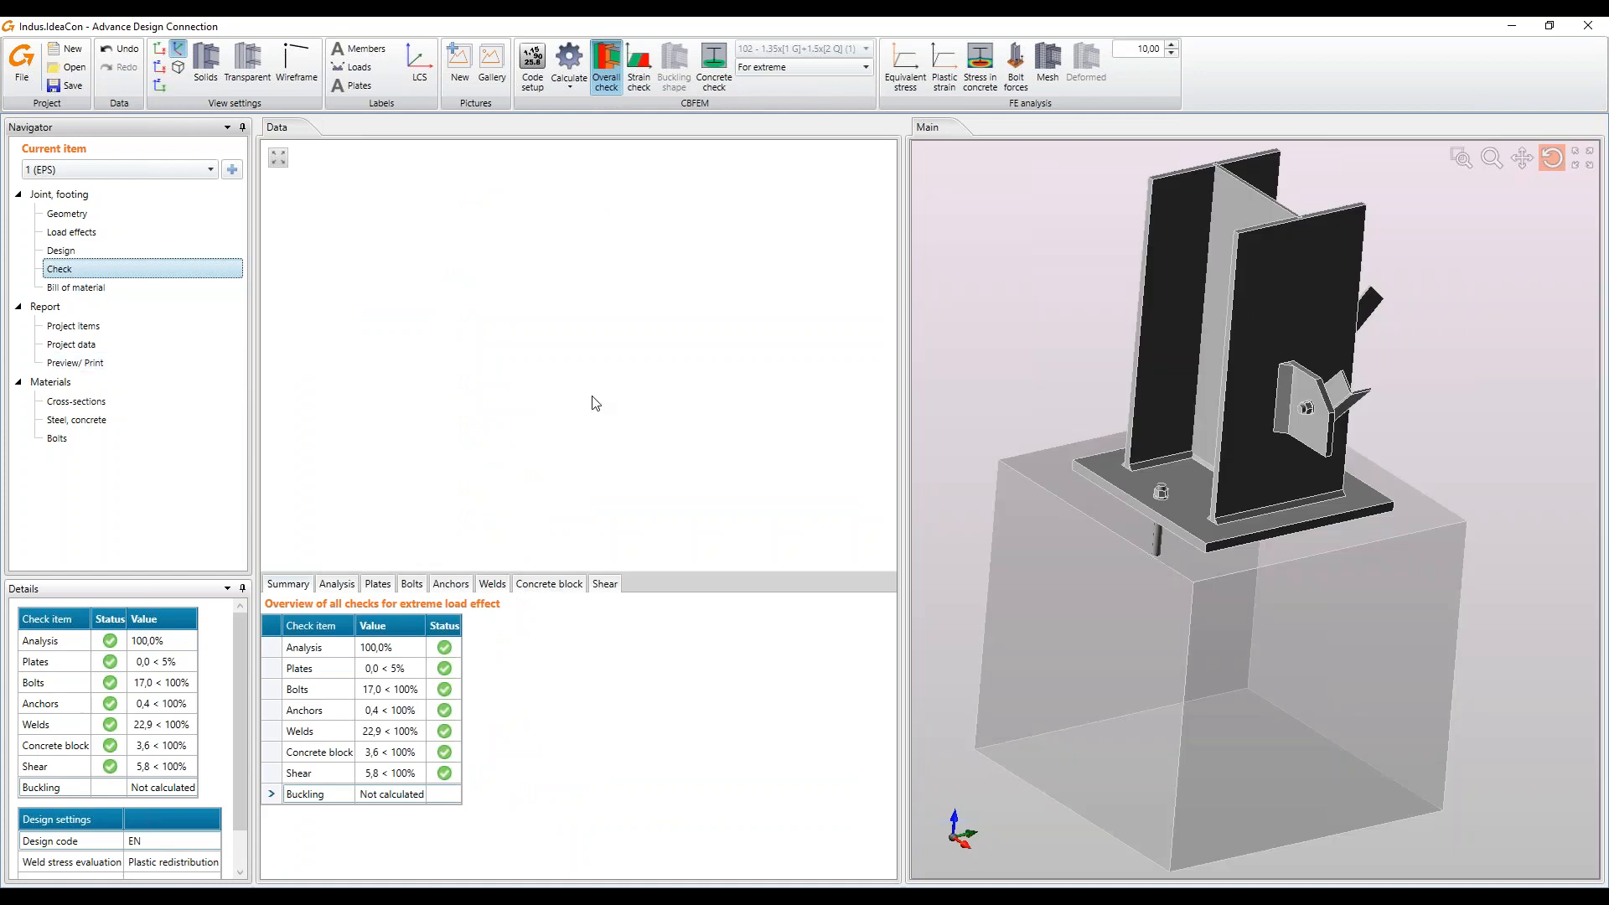
click(904, 74)
drag(1244, 551, 1149, 573)
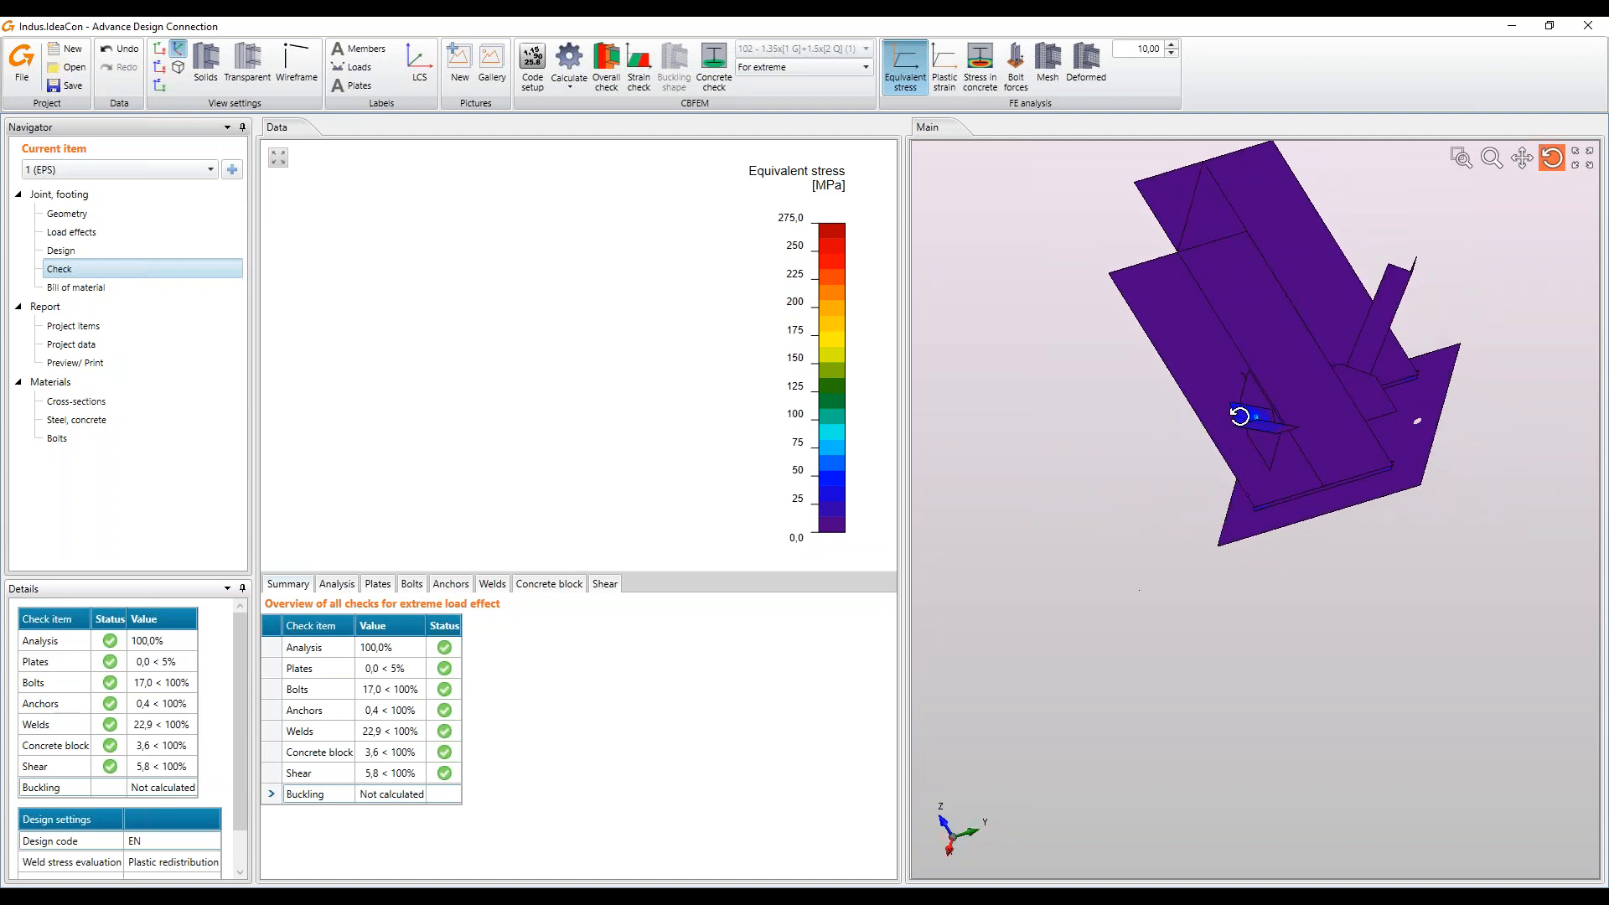
Examine the plate check results and equivalent stress maps of GUSS1 and DiagPL-w 1
click(379, 584)
click(523, 818)
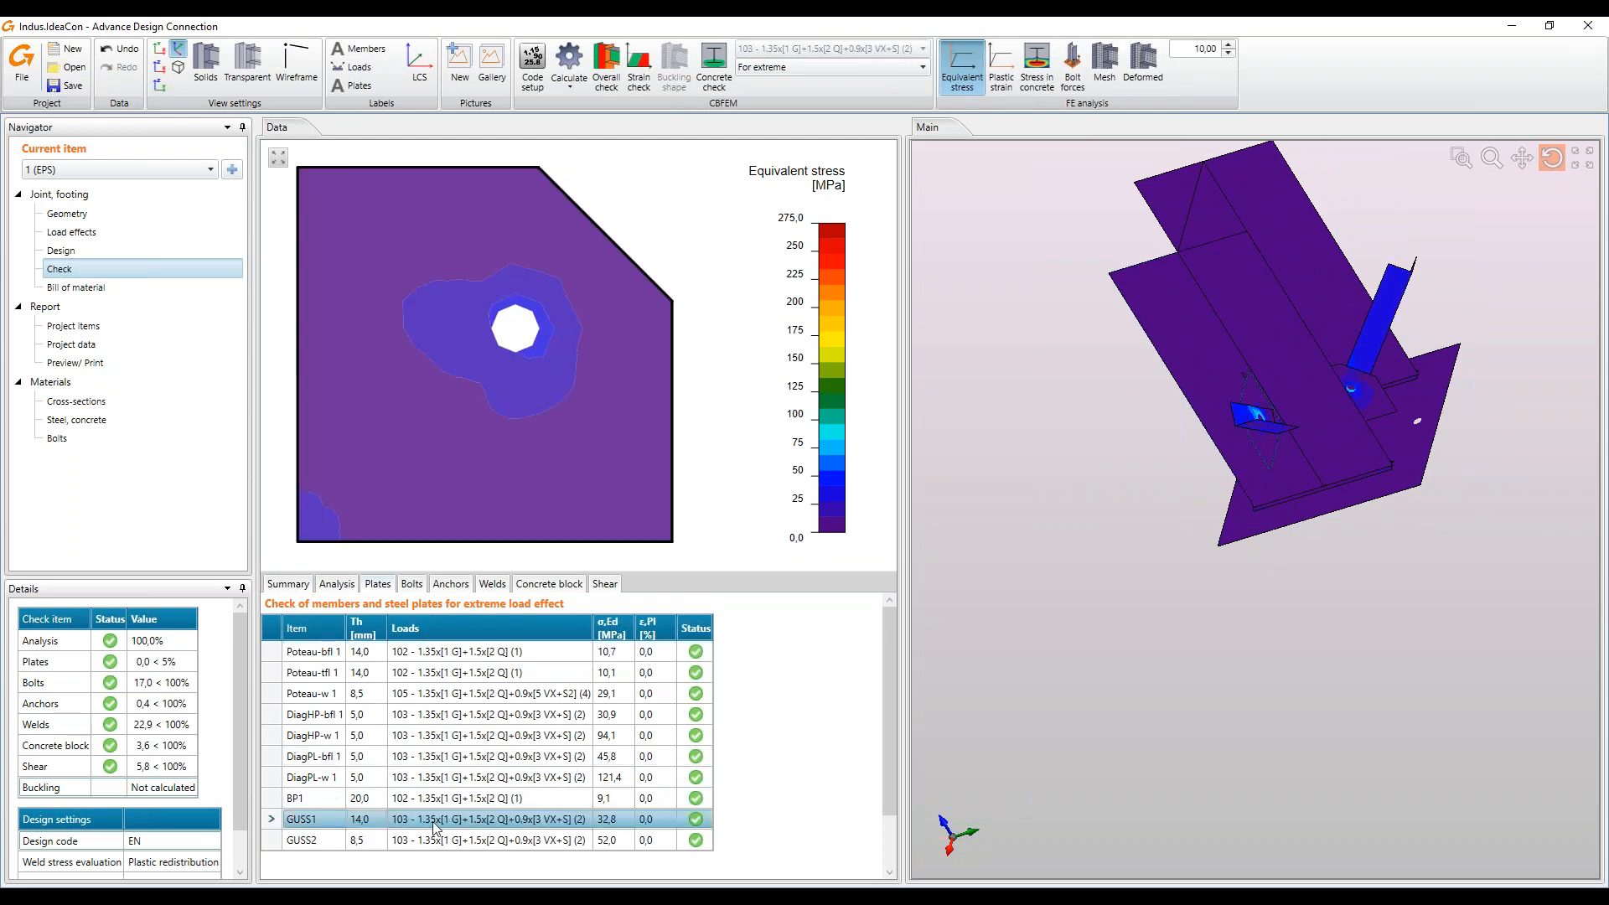
click(356, 776)
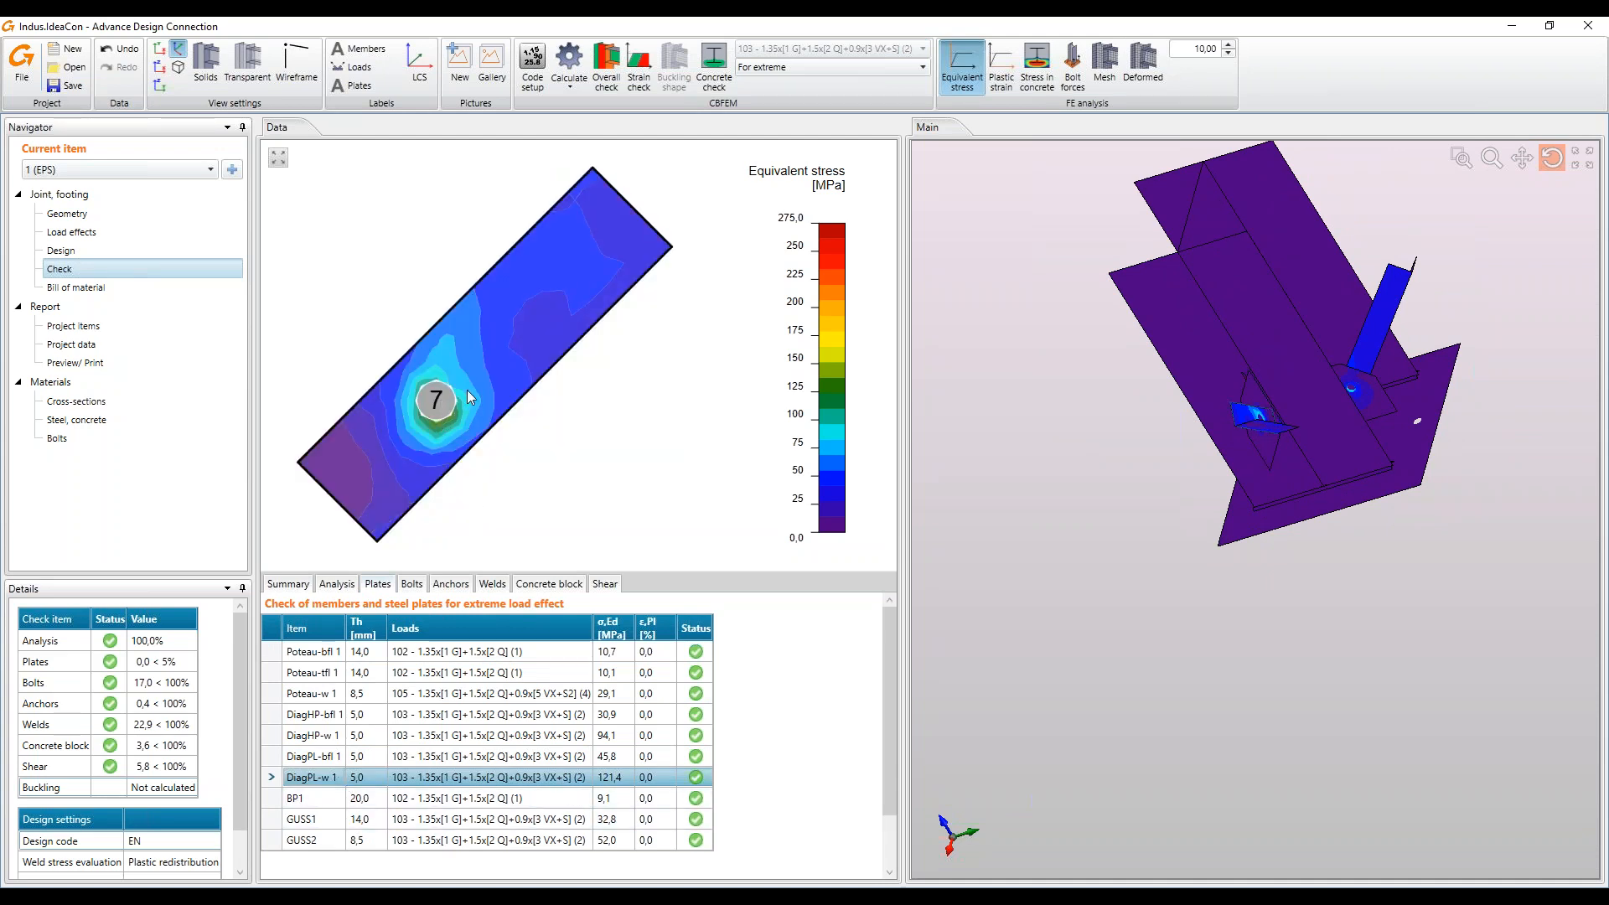
right_click(1176, 421)
click(1257, 503)
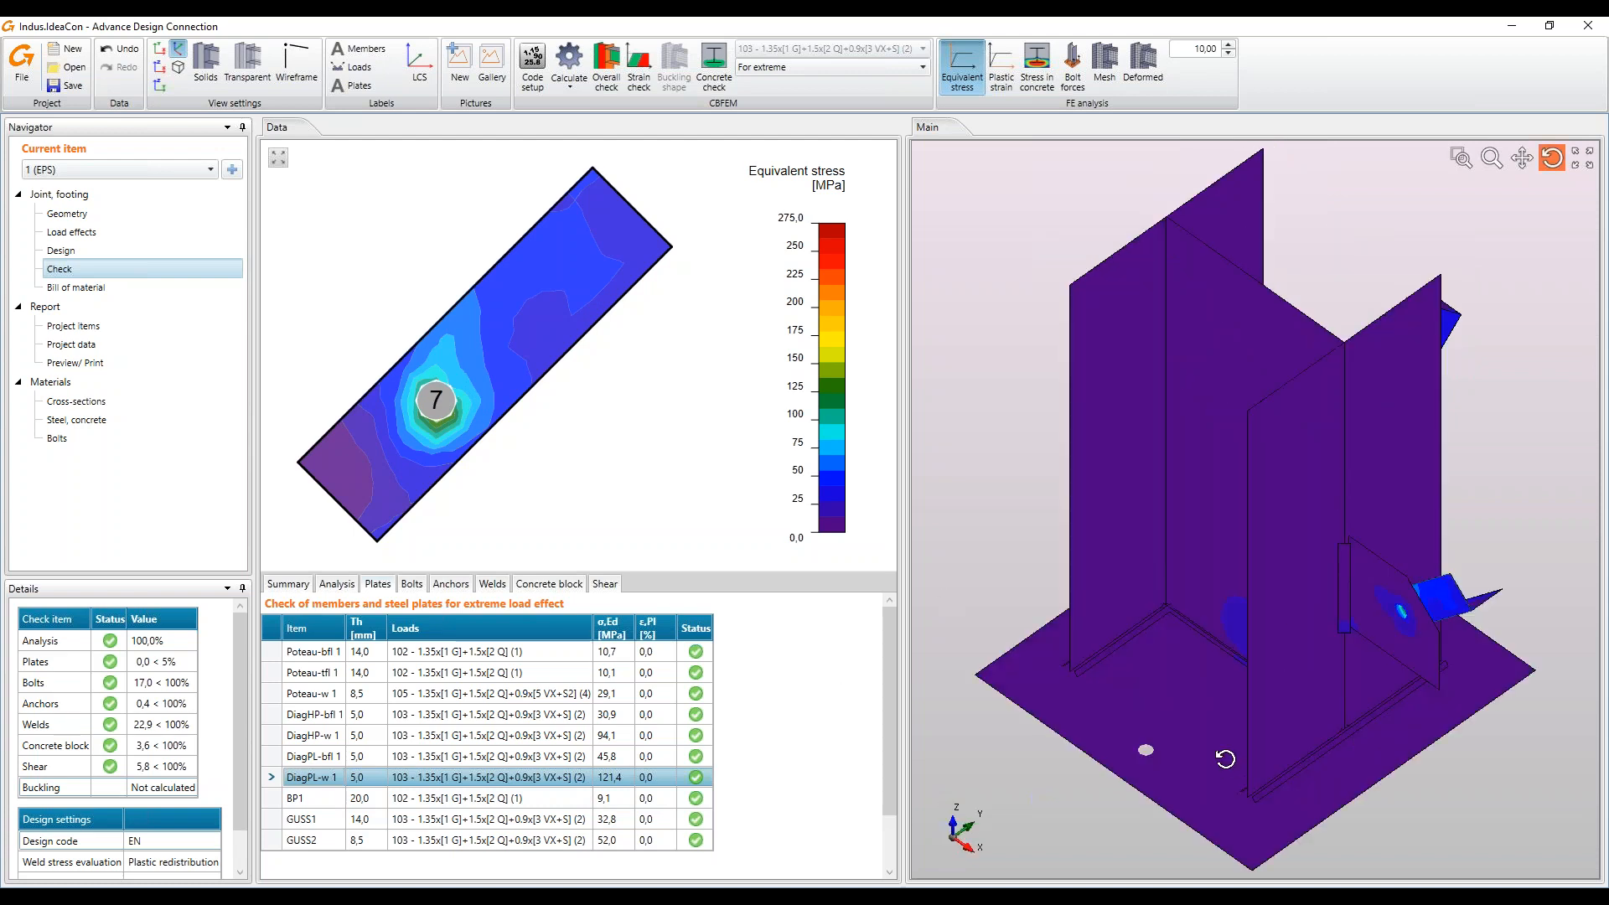
Display the stress in concrete and examine the contact stress check of concrete block CB 1
click(1037, 68)
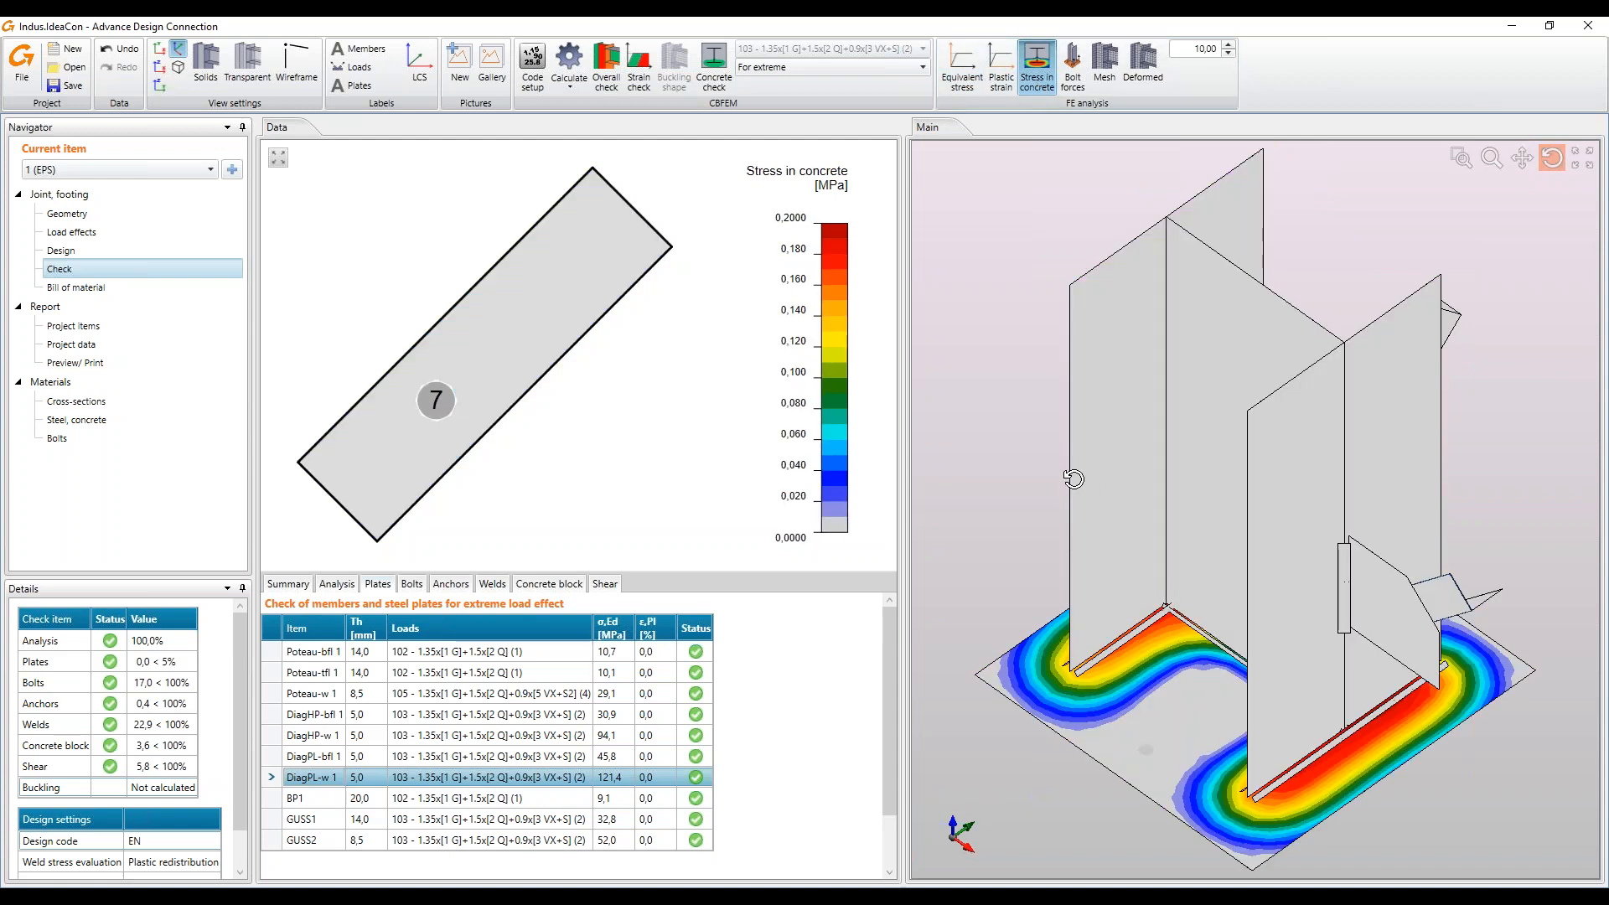
click(549, 585)
click(587, 653)
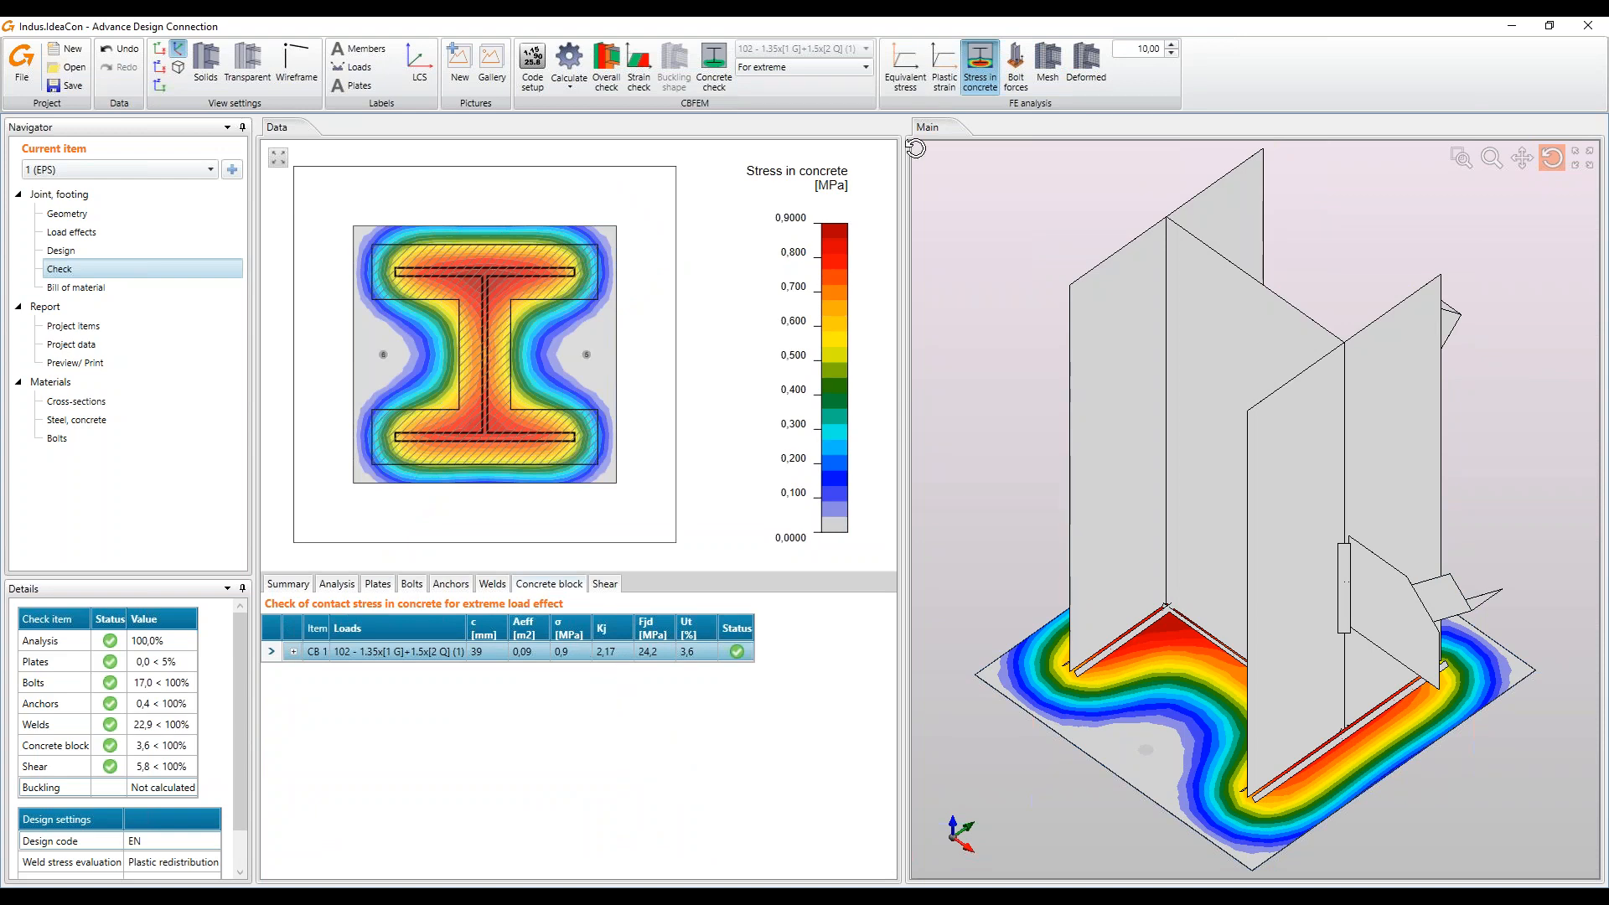
Show the finite element mesh and bolt forces, and inspect them around the brace gussets
click(1048, 67)
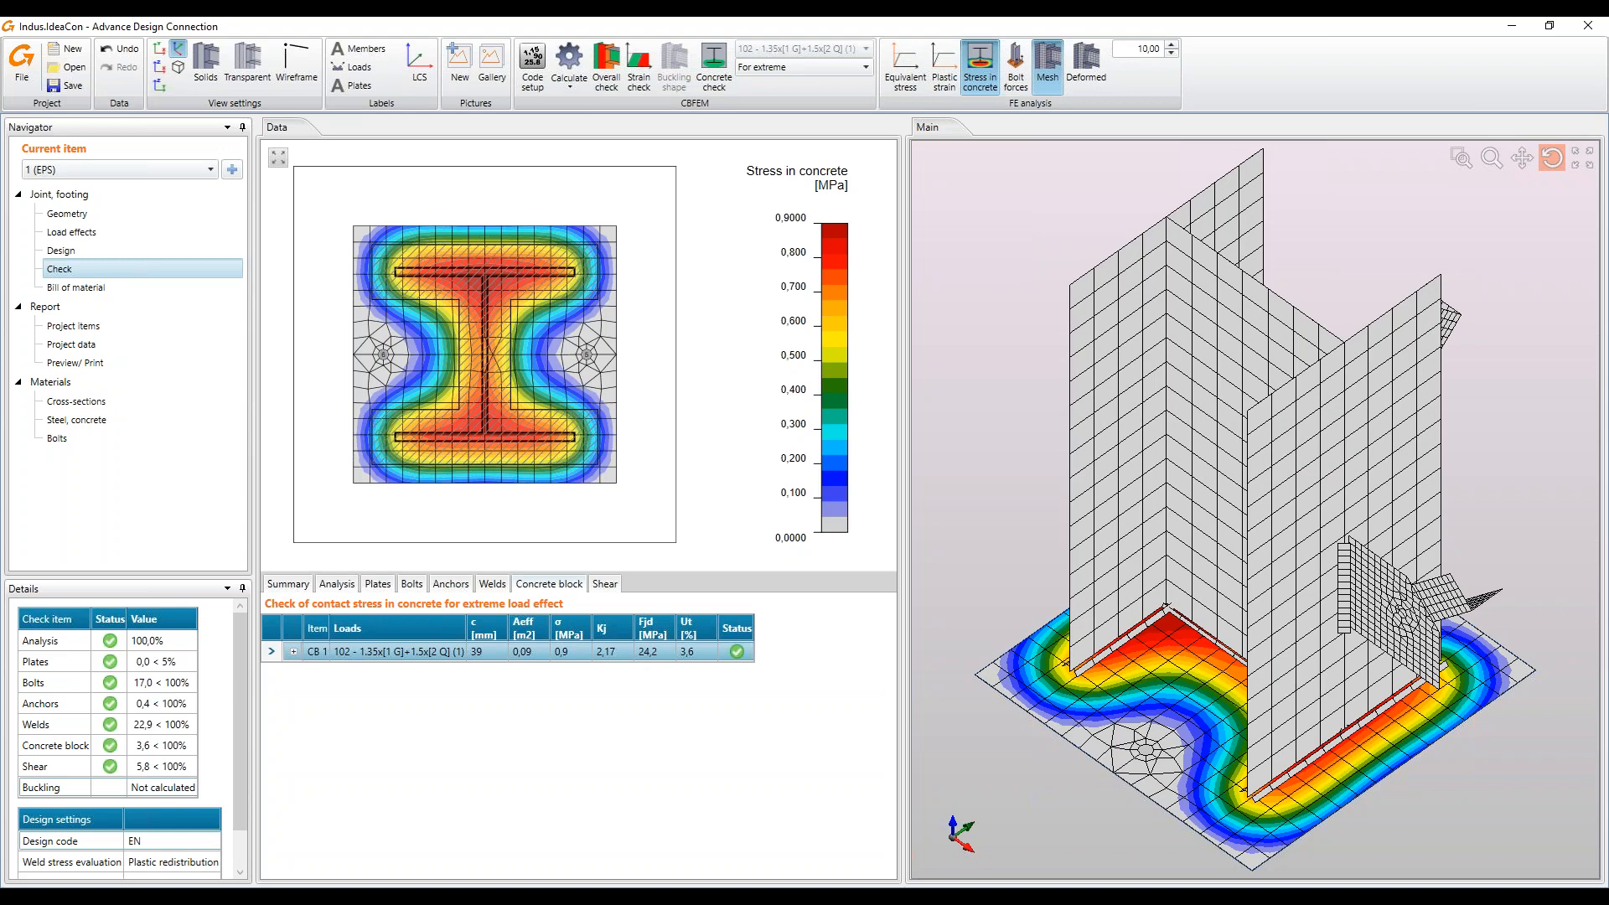
click(1016, 63)
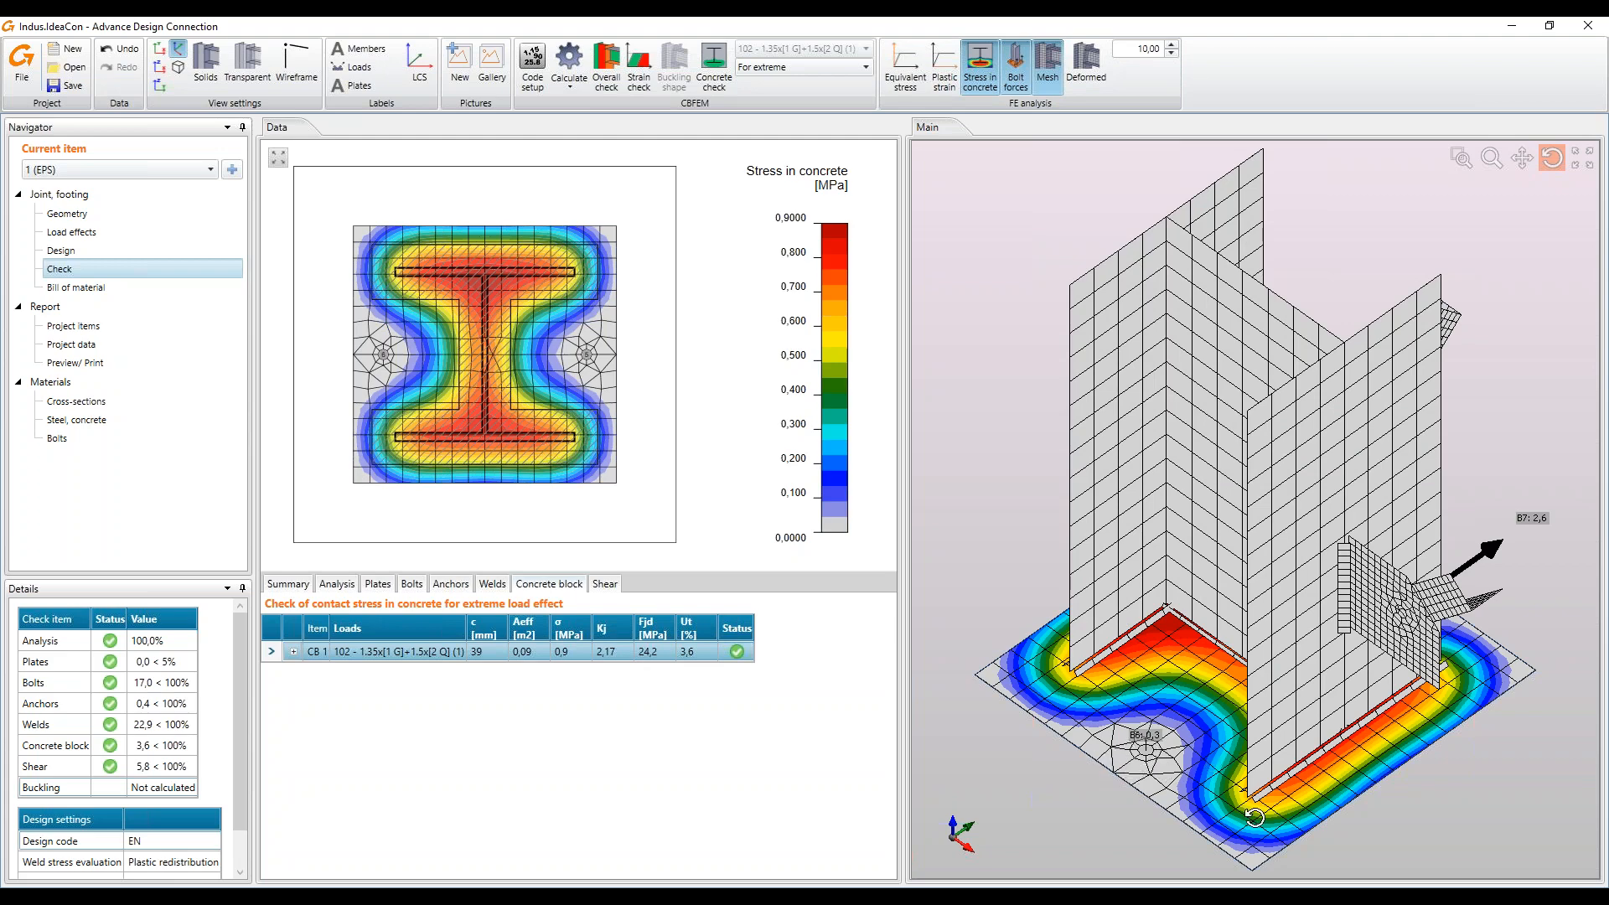
drag(1266, 826, 1432, 683)
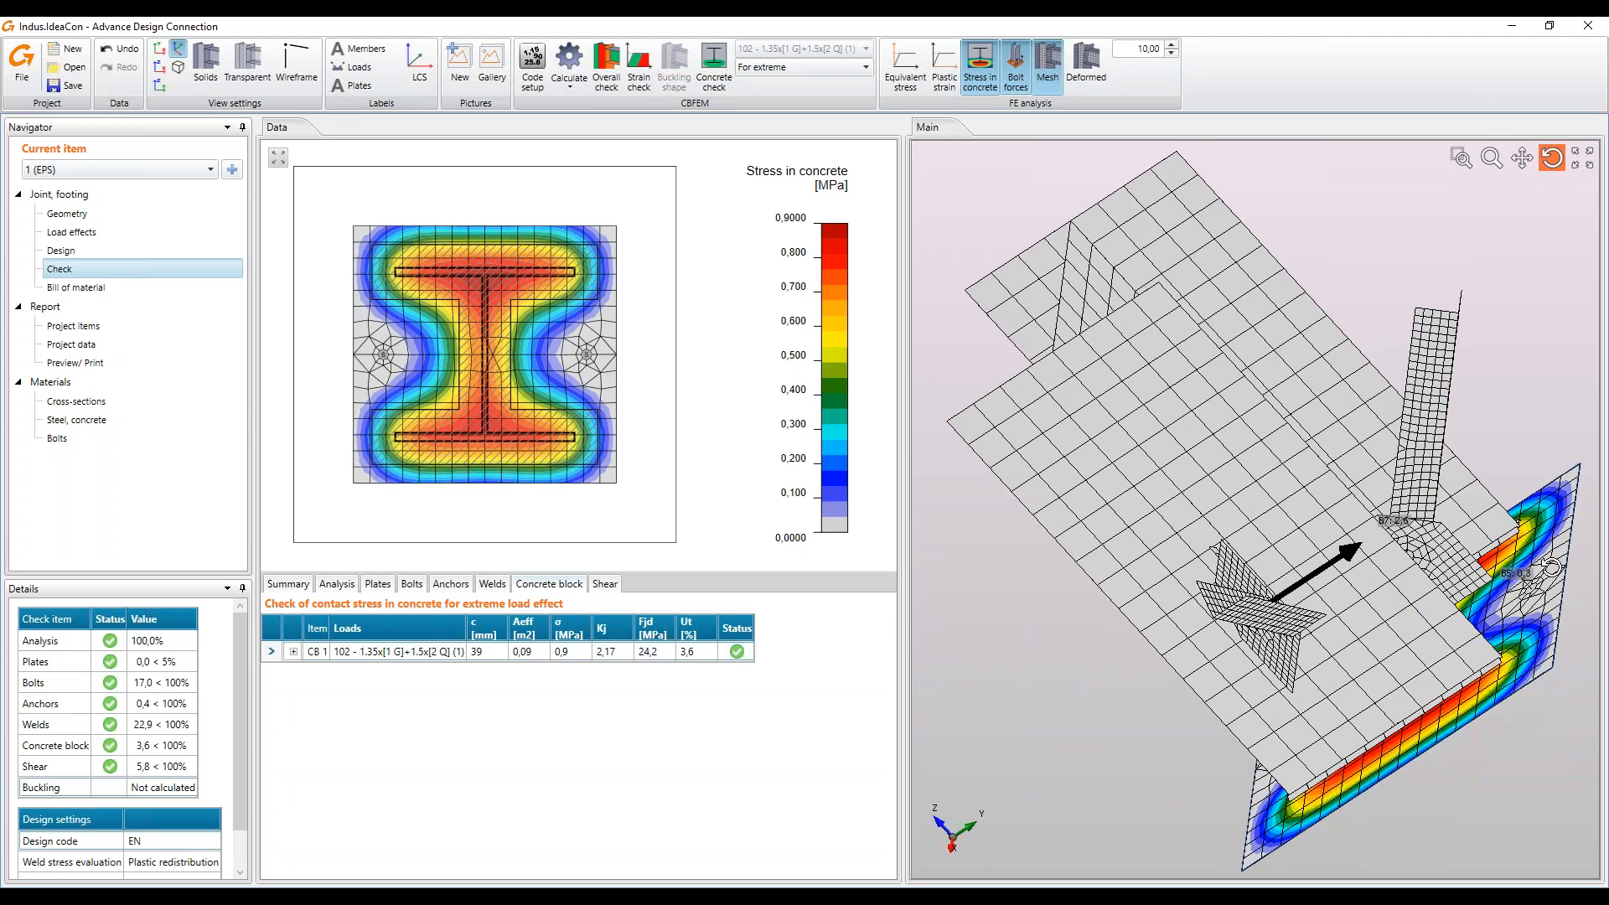
scroll(1552, 567, up, 4)
scroll(1471, 620, down, 4)
drag(1308, 612, 1338, 491)
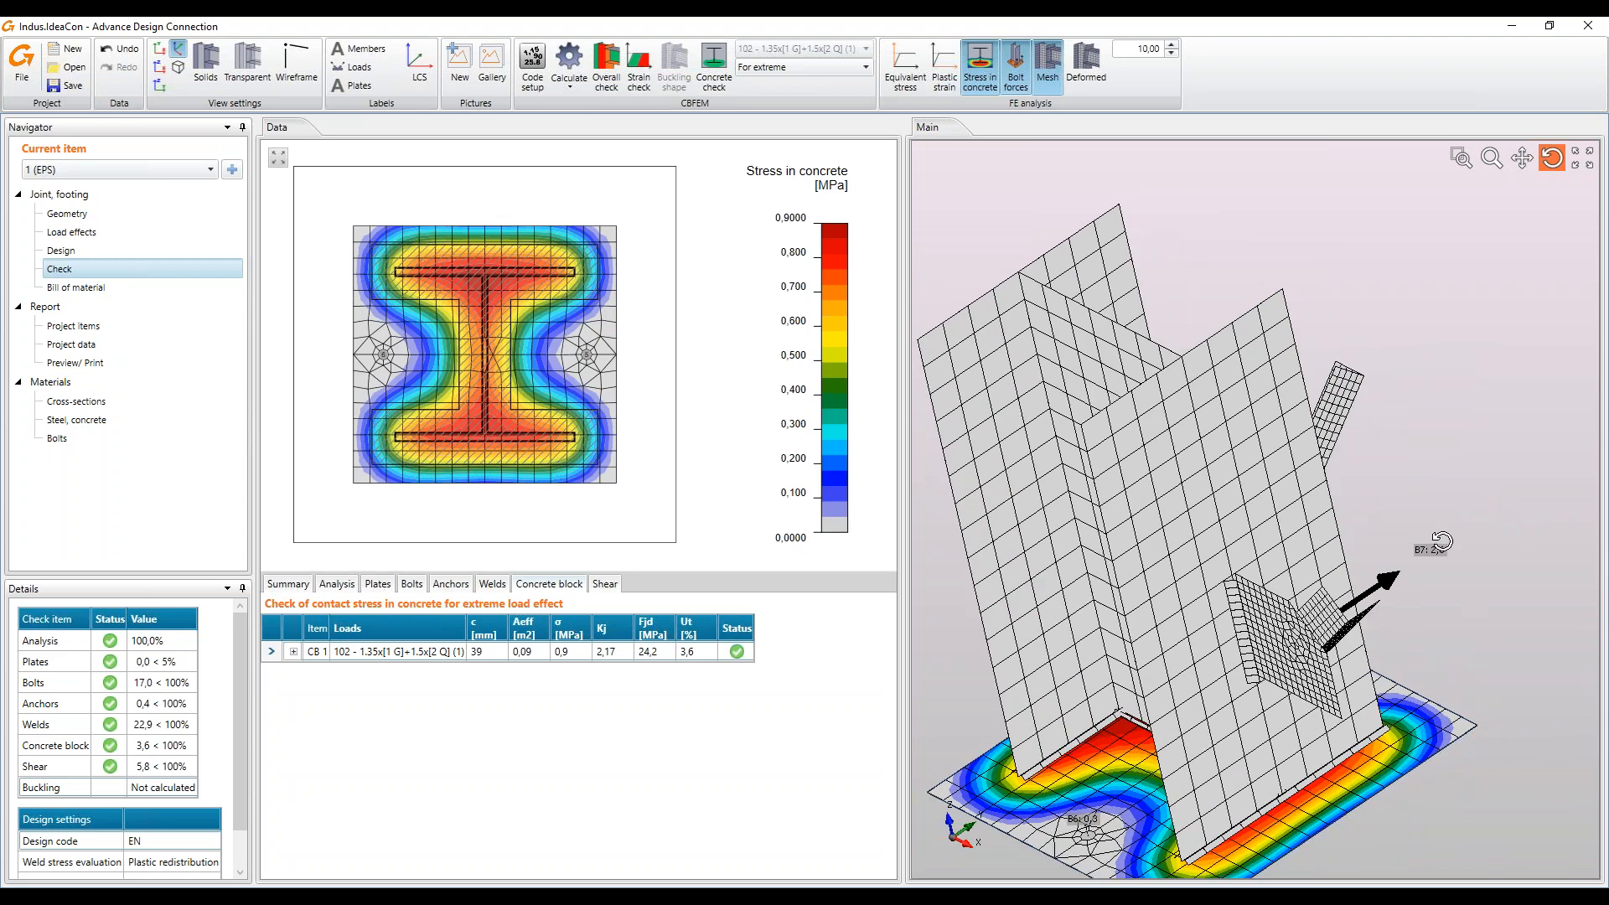
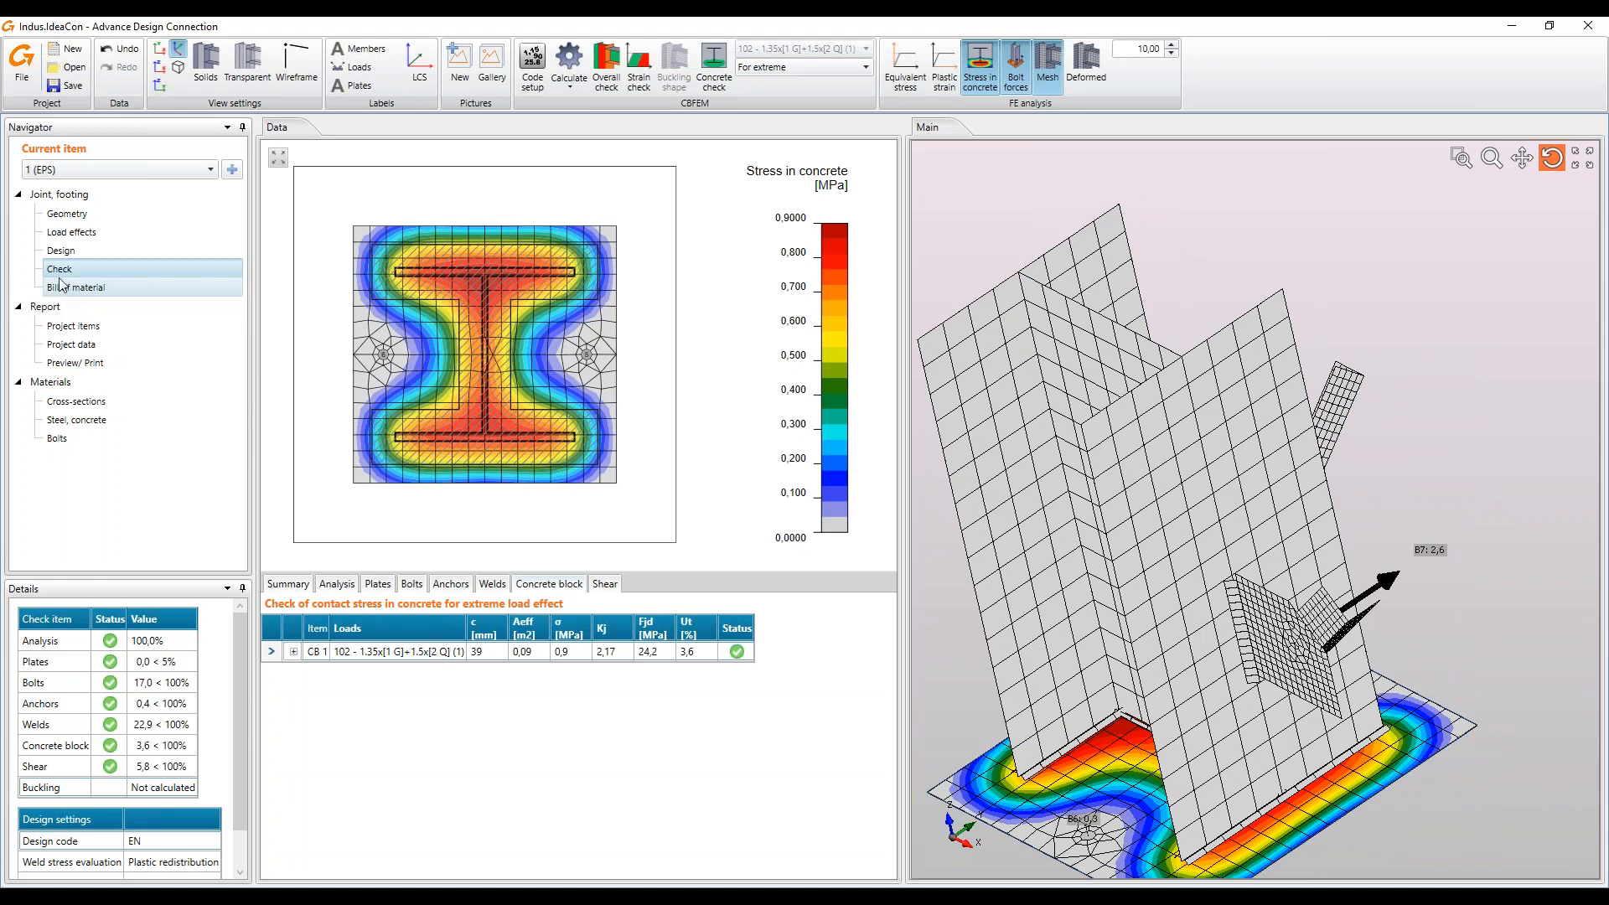
Save the column base project and start a new project
click(72, 85)
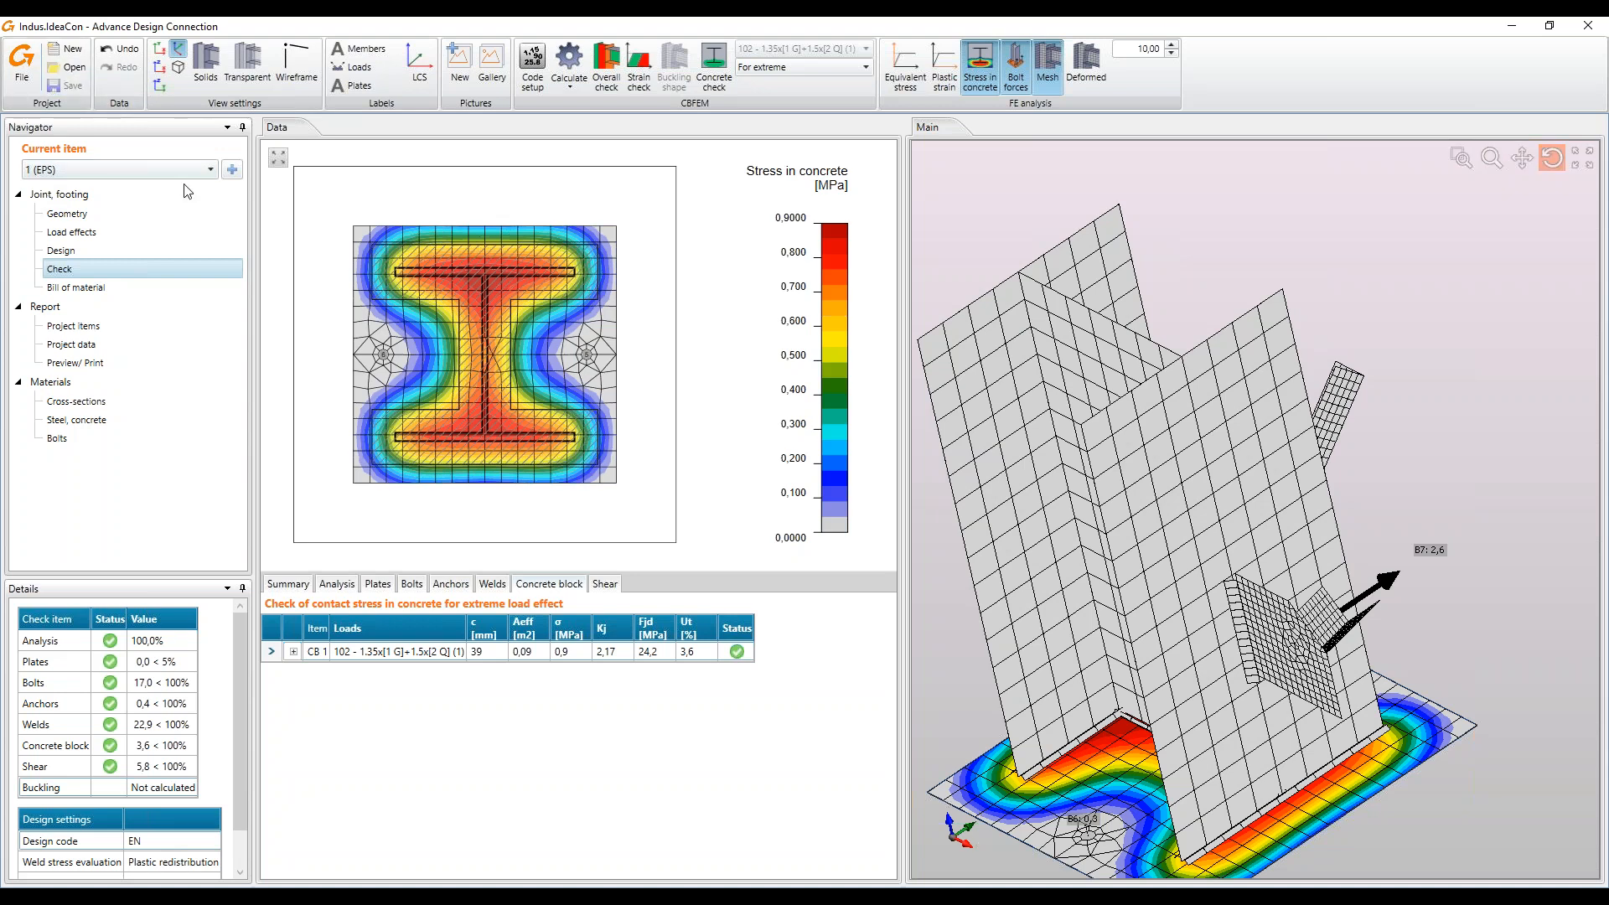
click(66, 52)
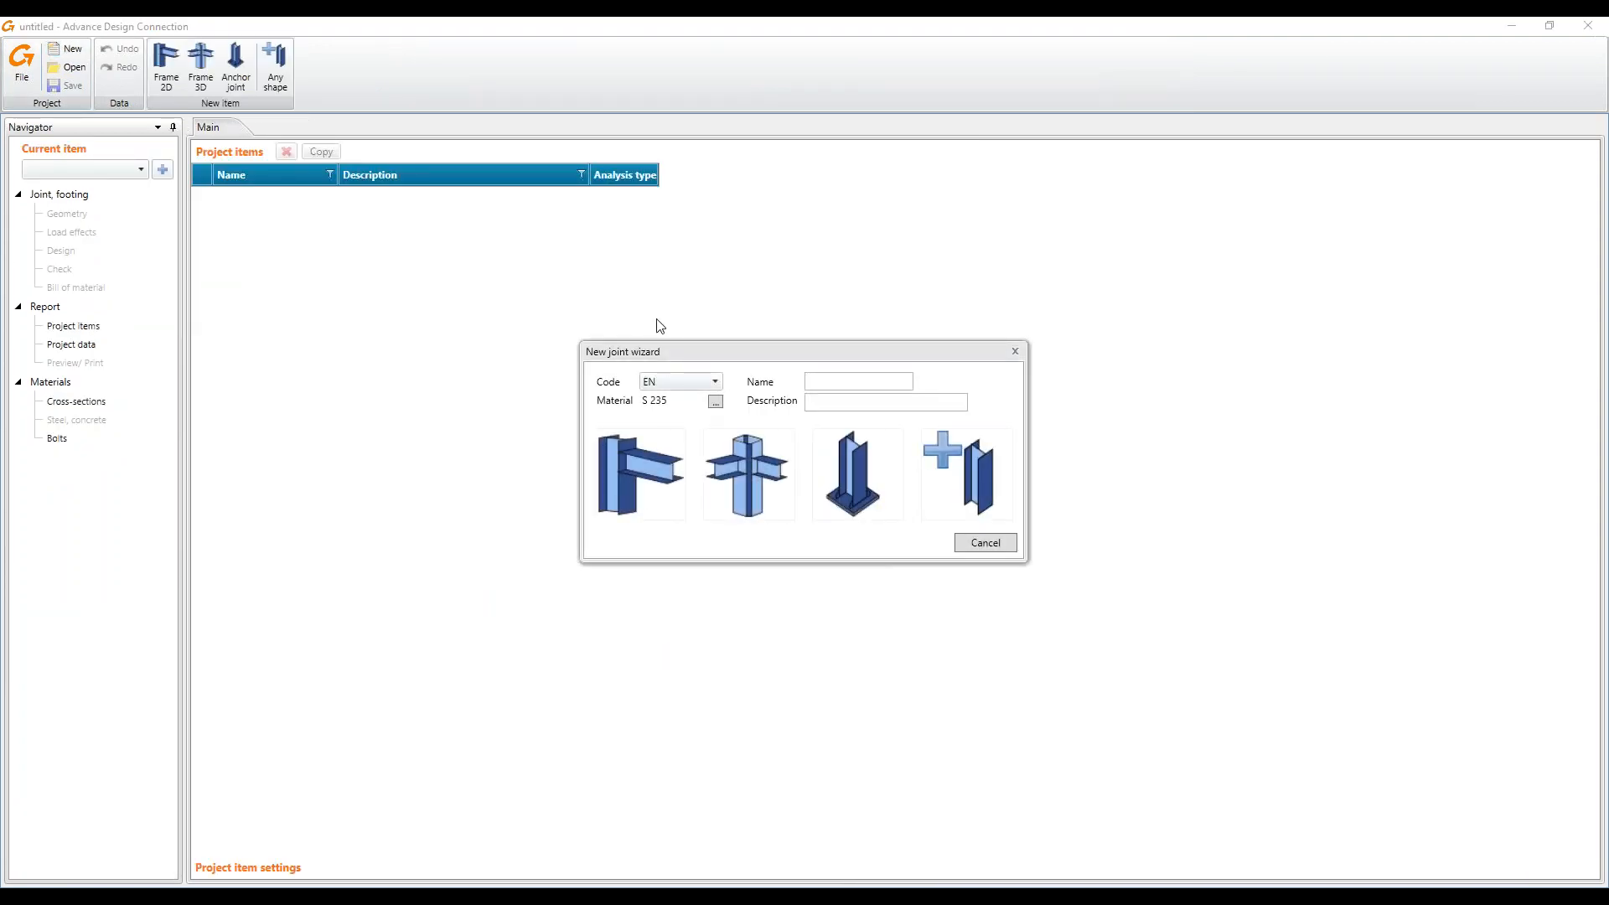
Create a 3D frame joint in S 355 steel using the topology with chord CH, diagonals D1 and D2, and member V
click(715, 402)
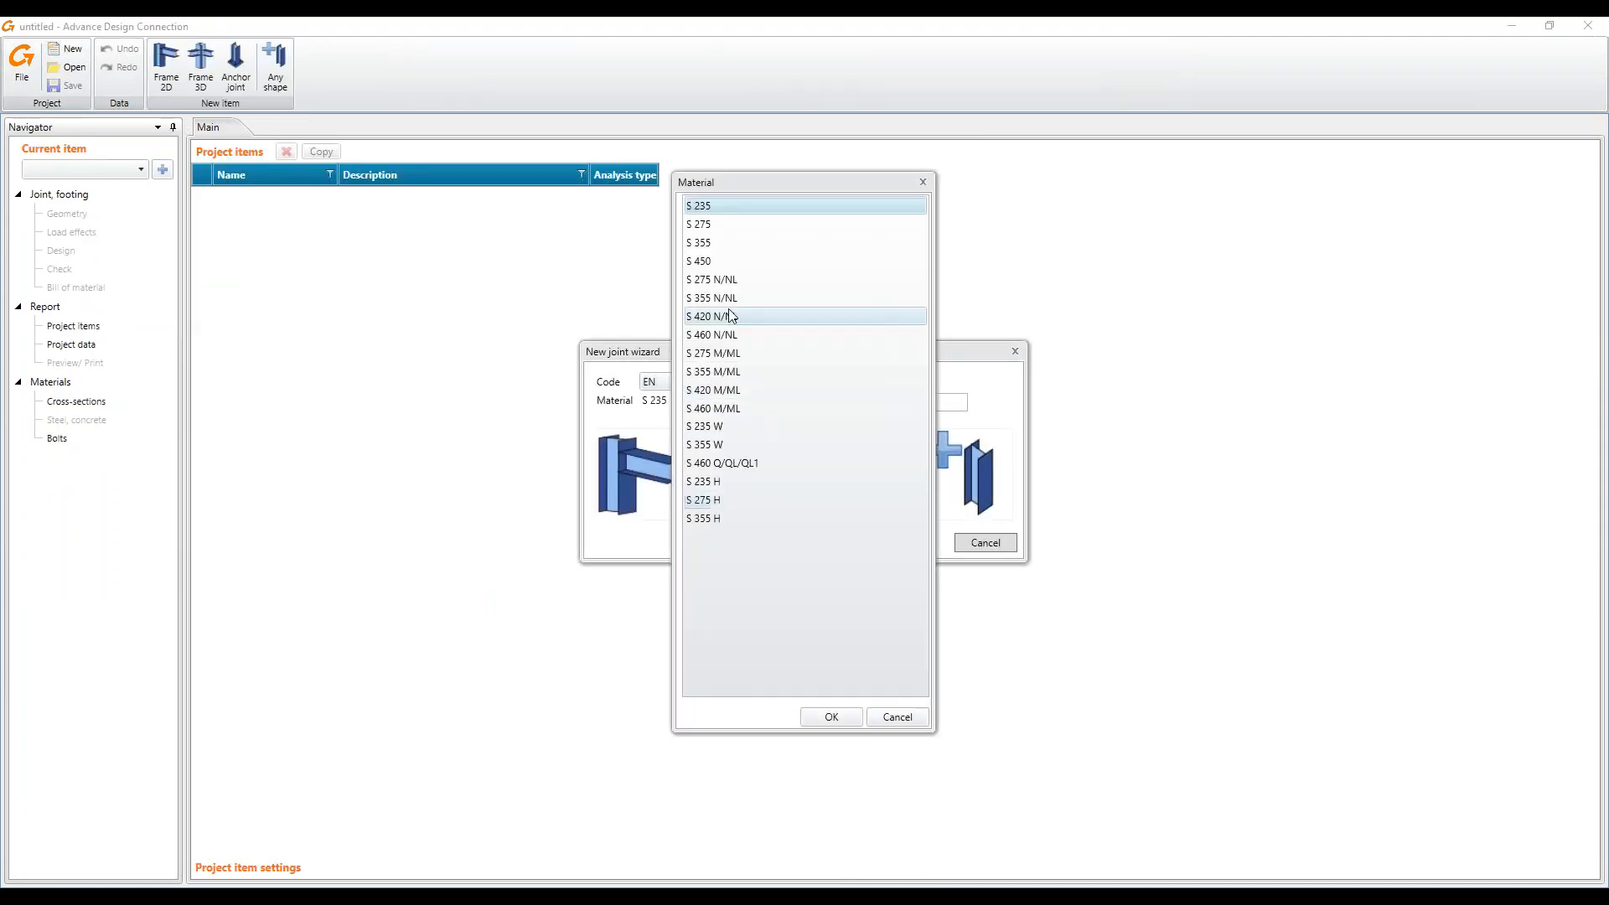
click(723, 242)
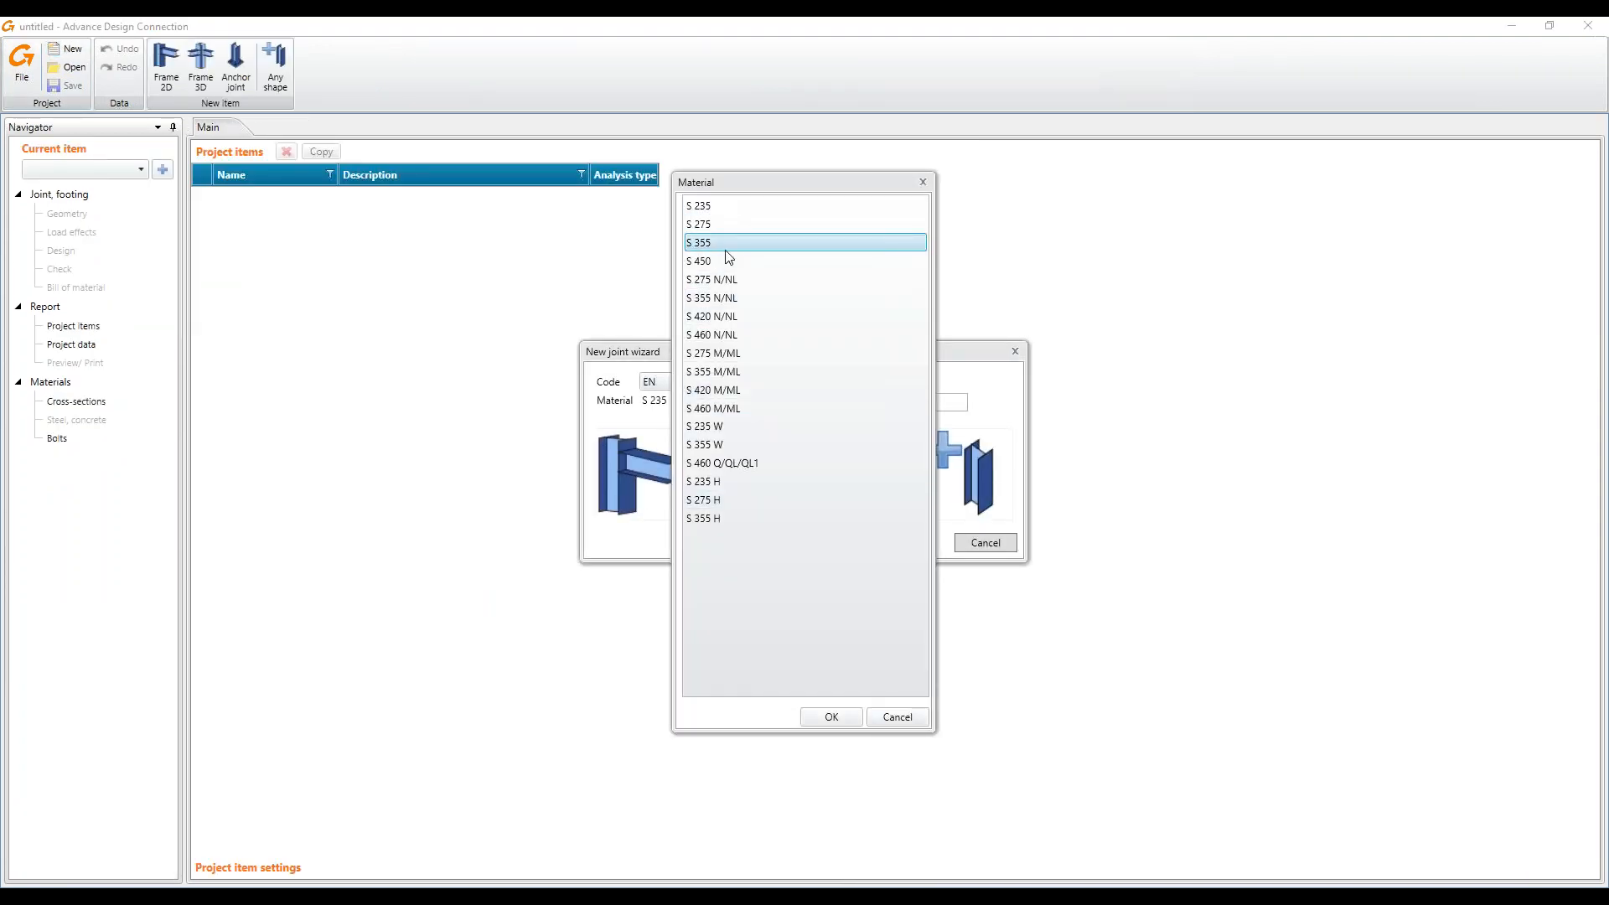
click(831, 717)
click(739, 477)
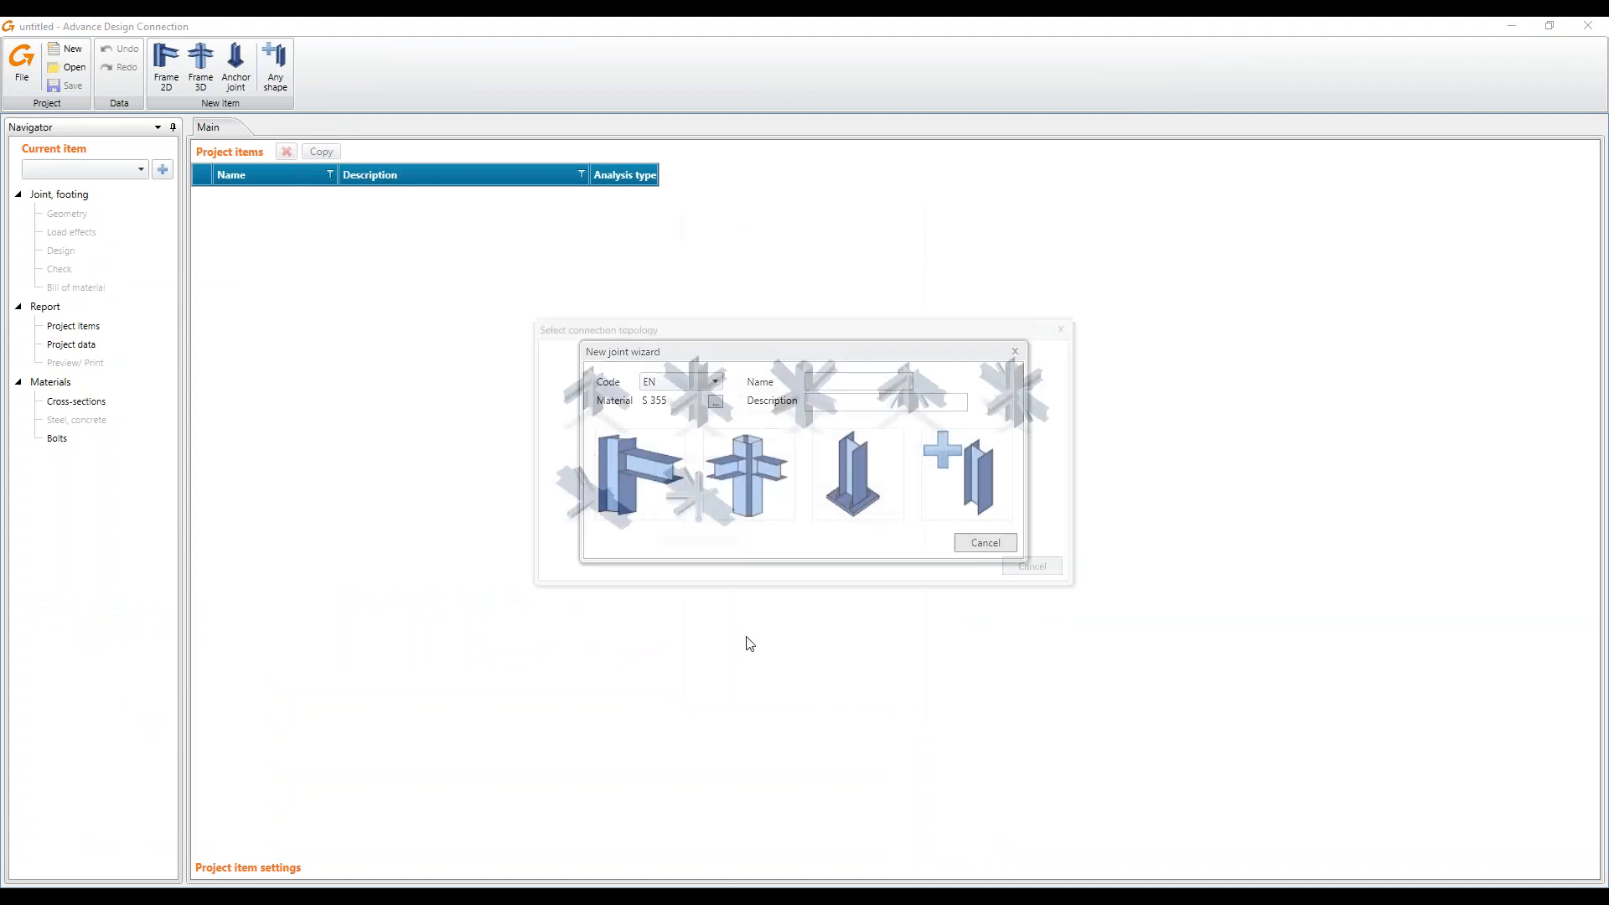
click(600, 511)
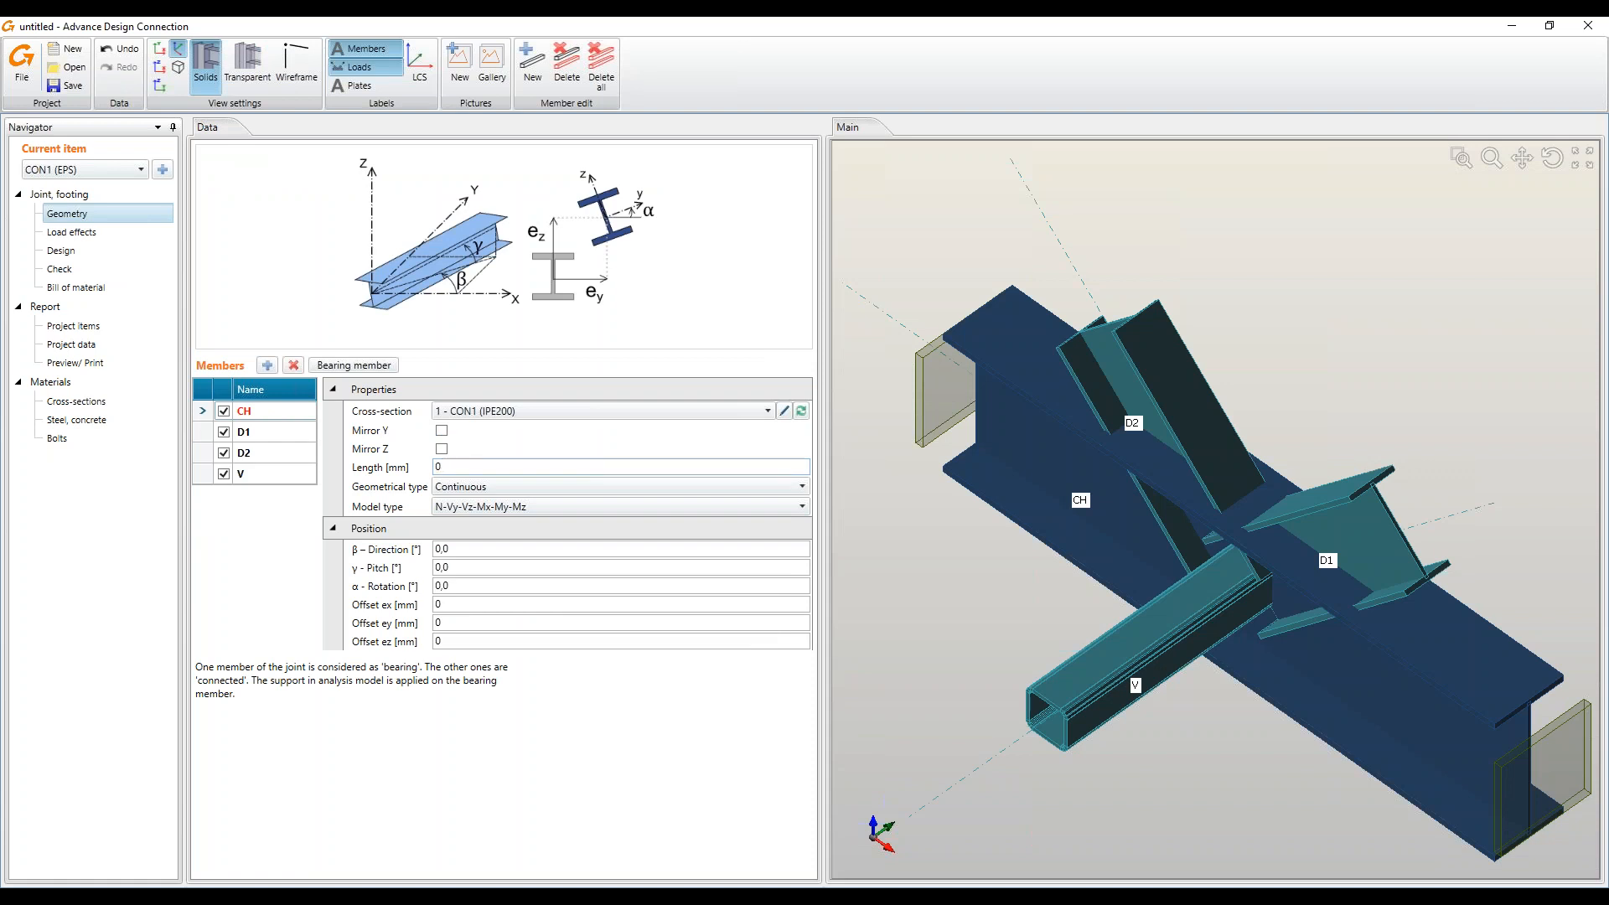
Change chord CH's cross-section to the rolled circular pipe PIPE310XS
click(801, 411)
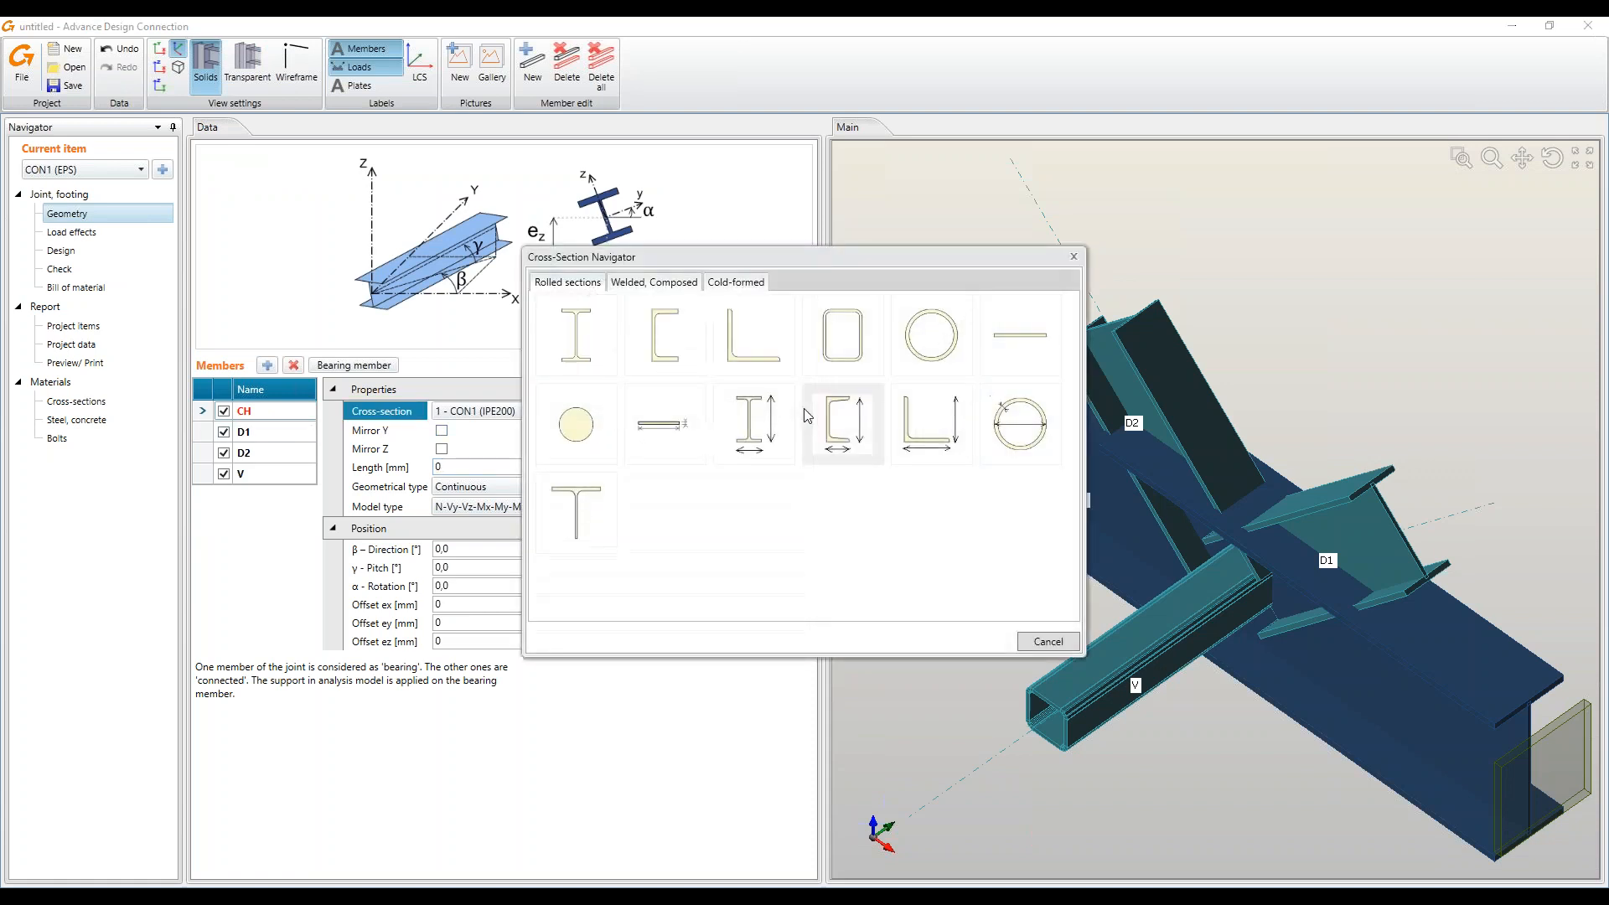
click(927, 337)
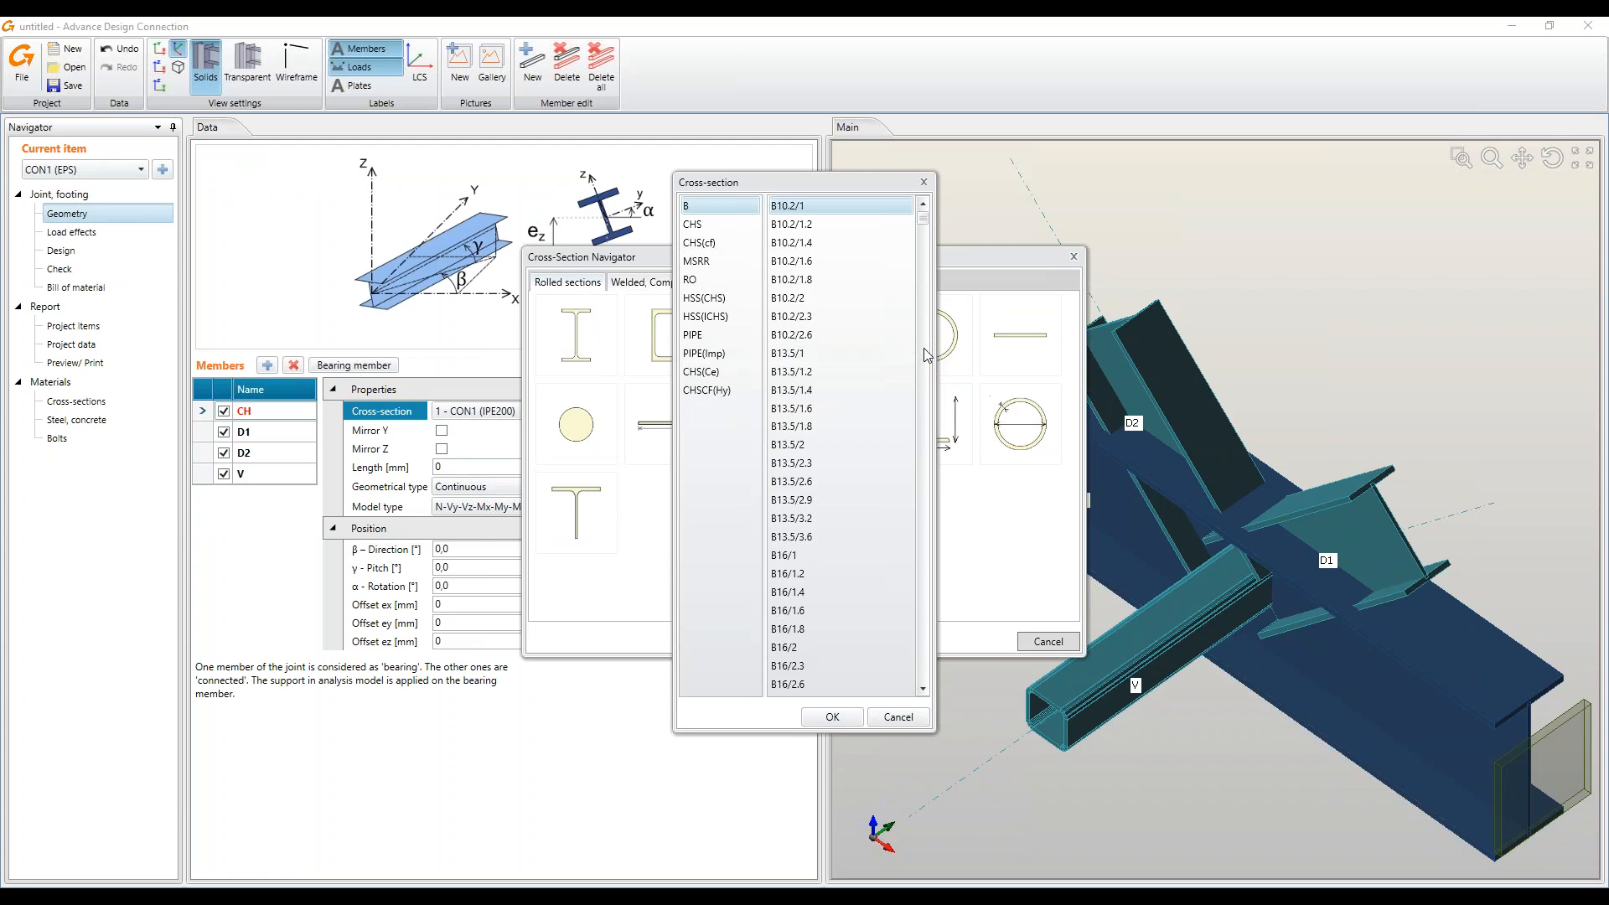
click(725, 336)
scroll(869, 417, down, 3)
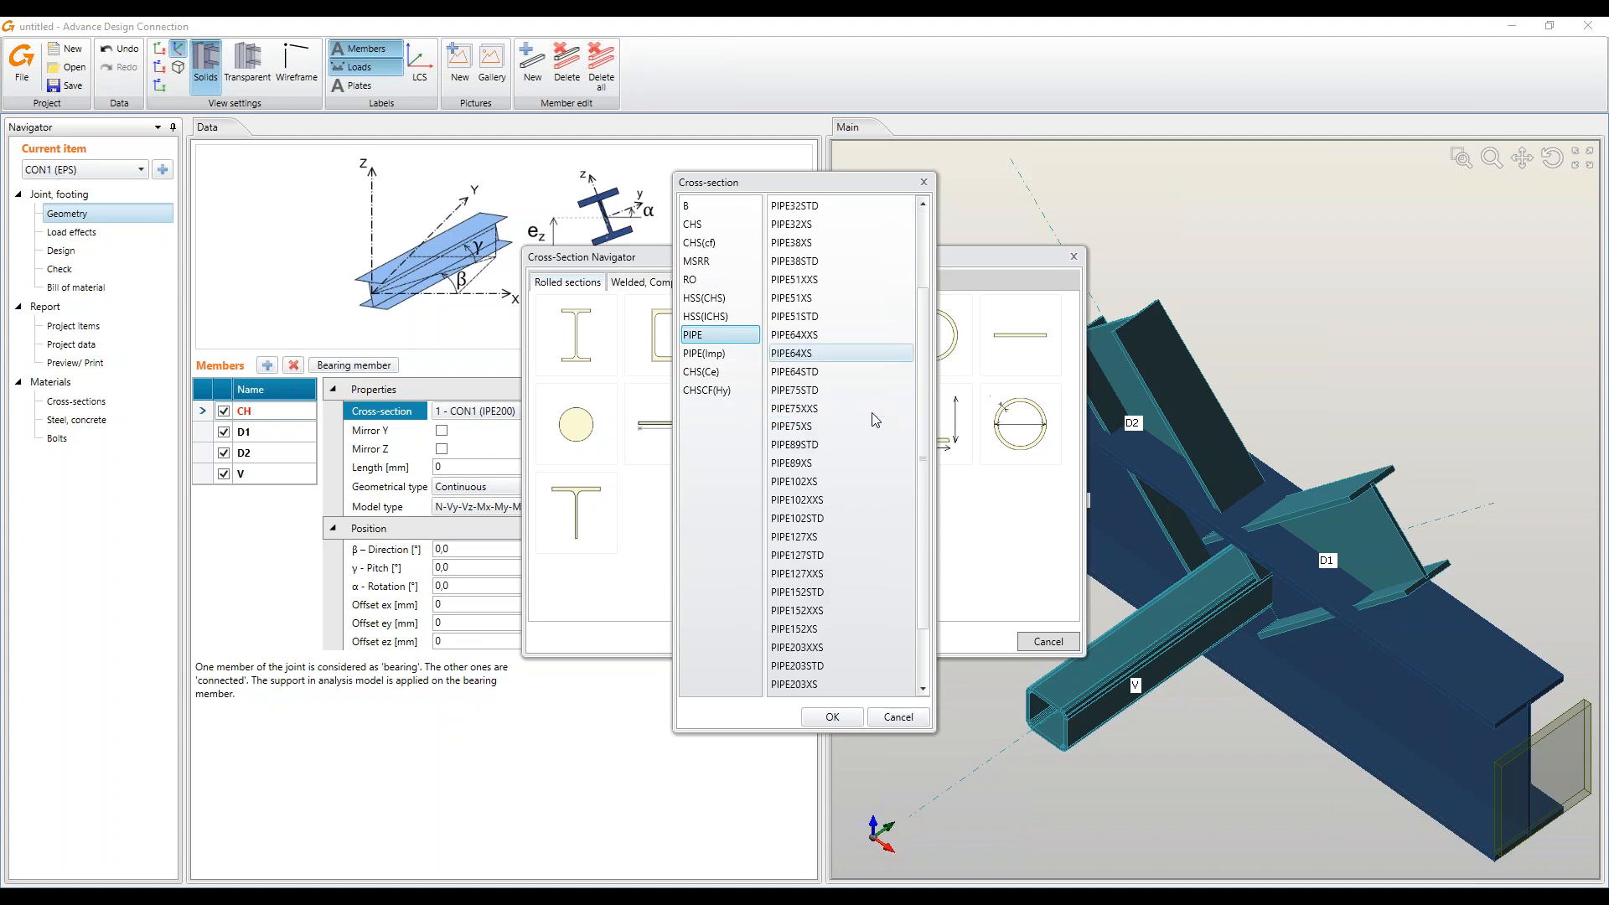
click(833, 716)
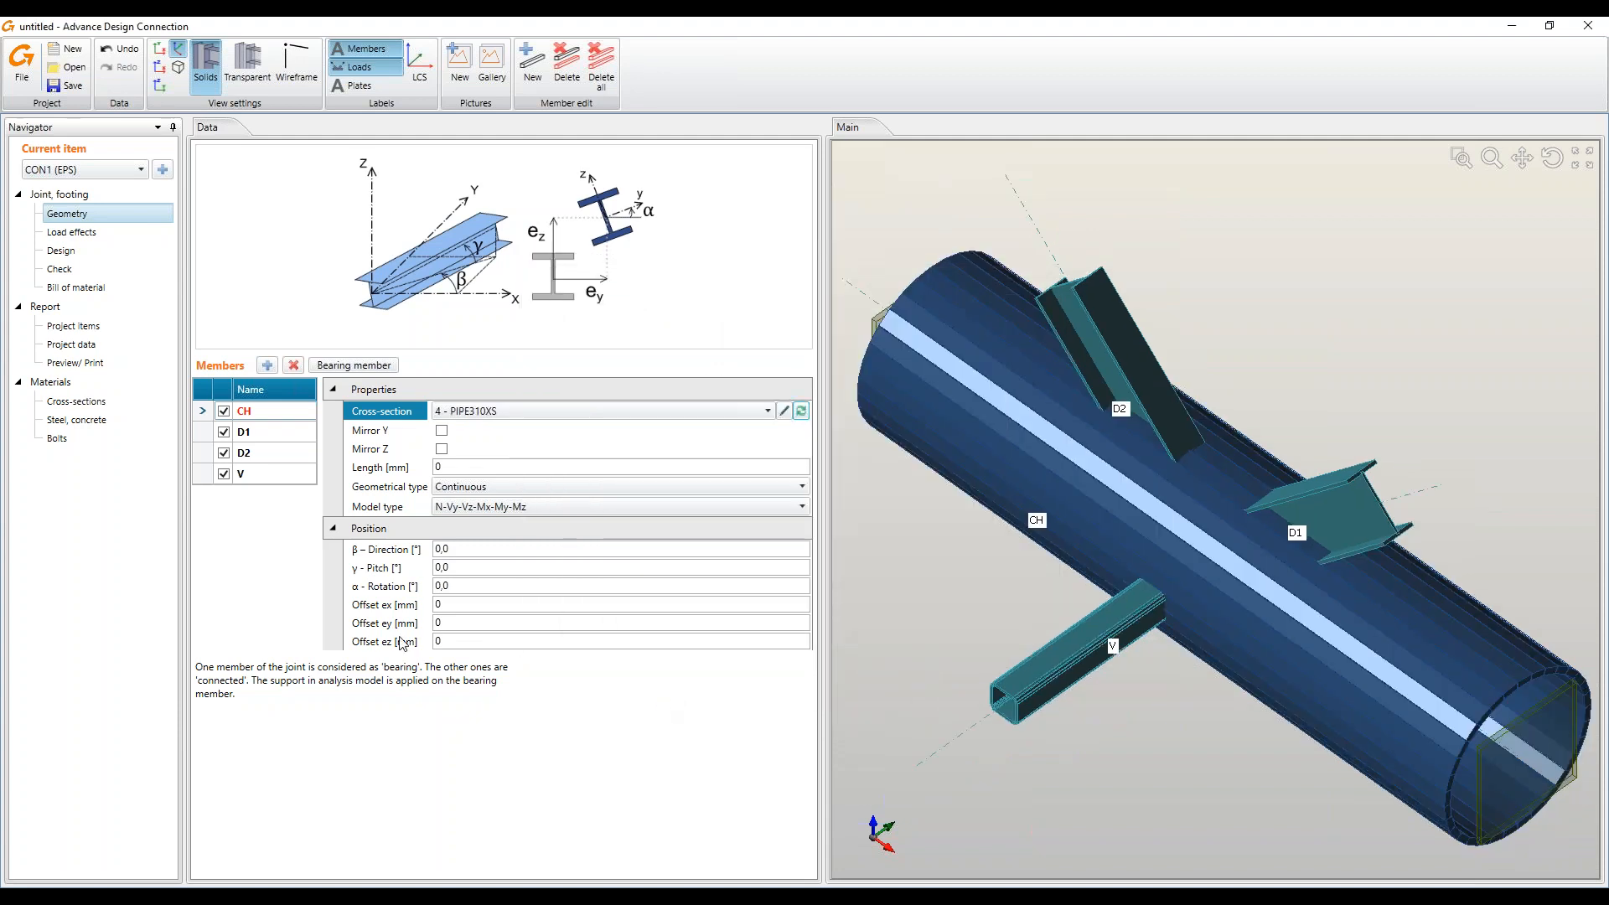
Make chord CH an ended member and set its β direction to 180°
click(476, 547)
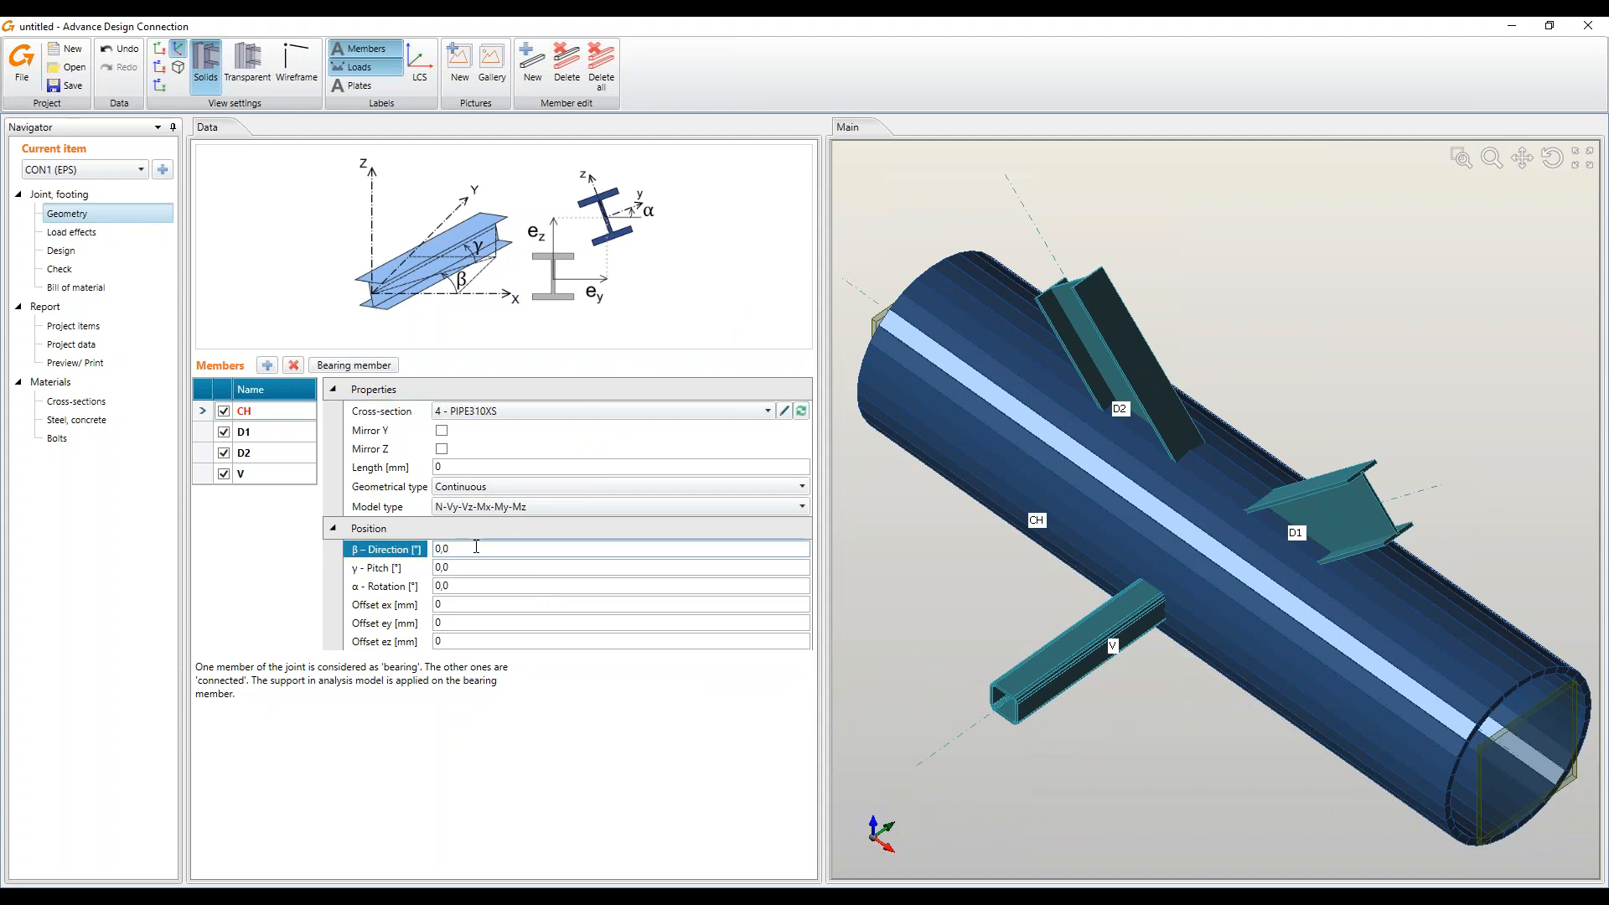
click(476, 487)
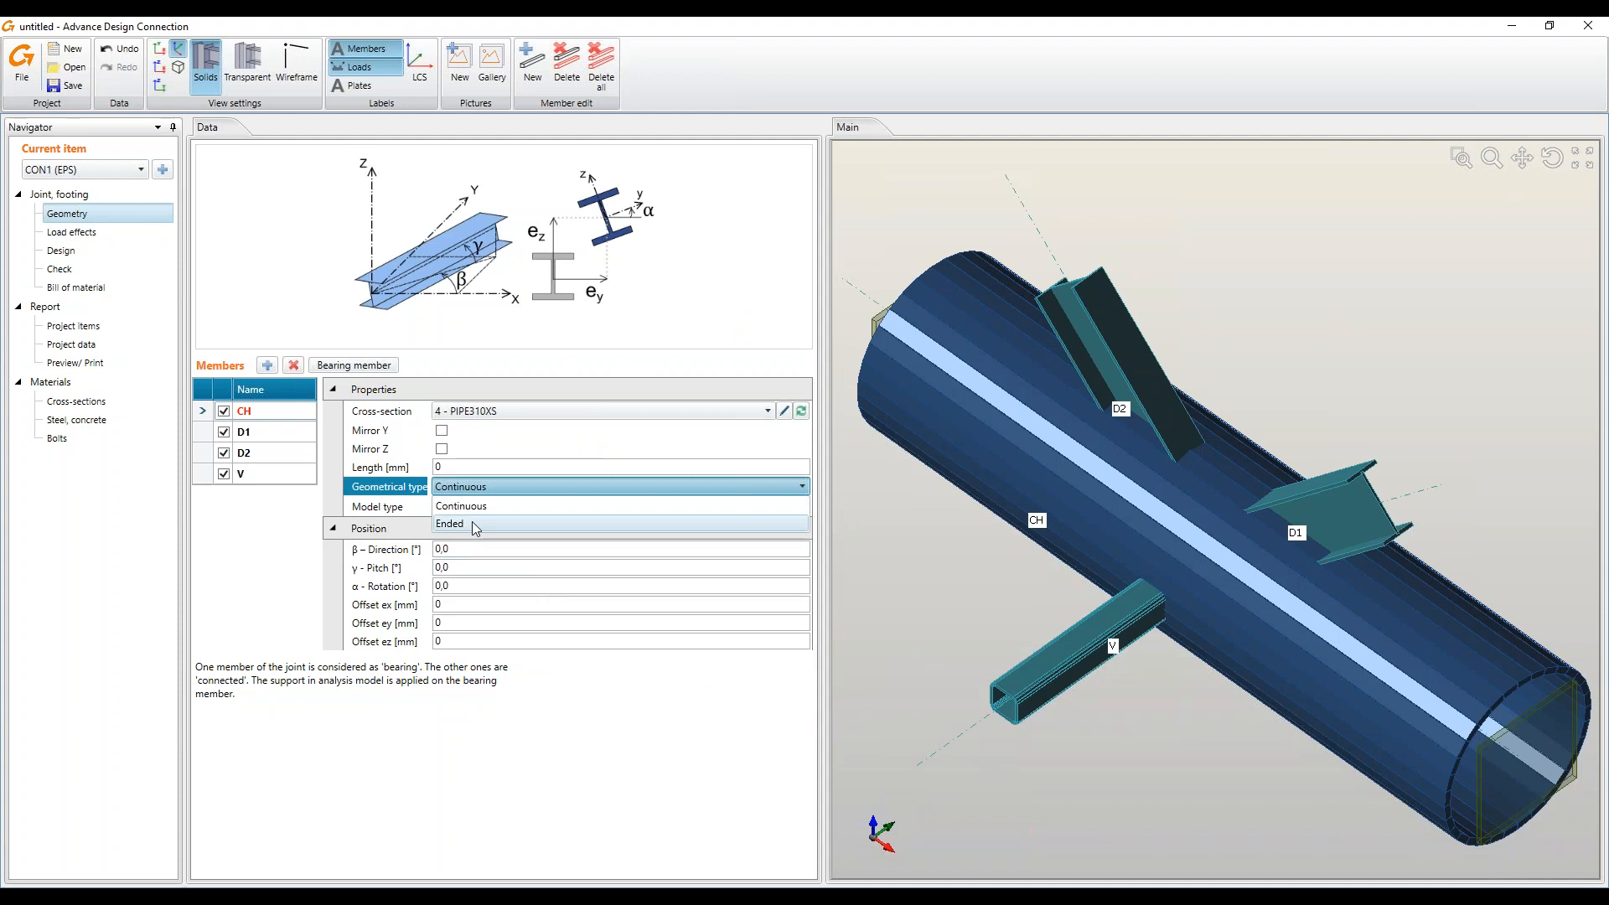
click(475, 525)
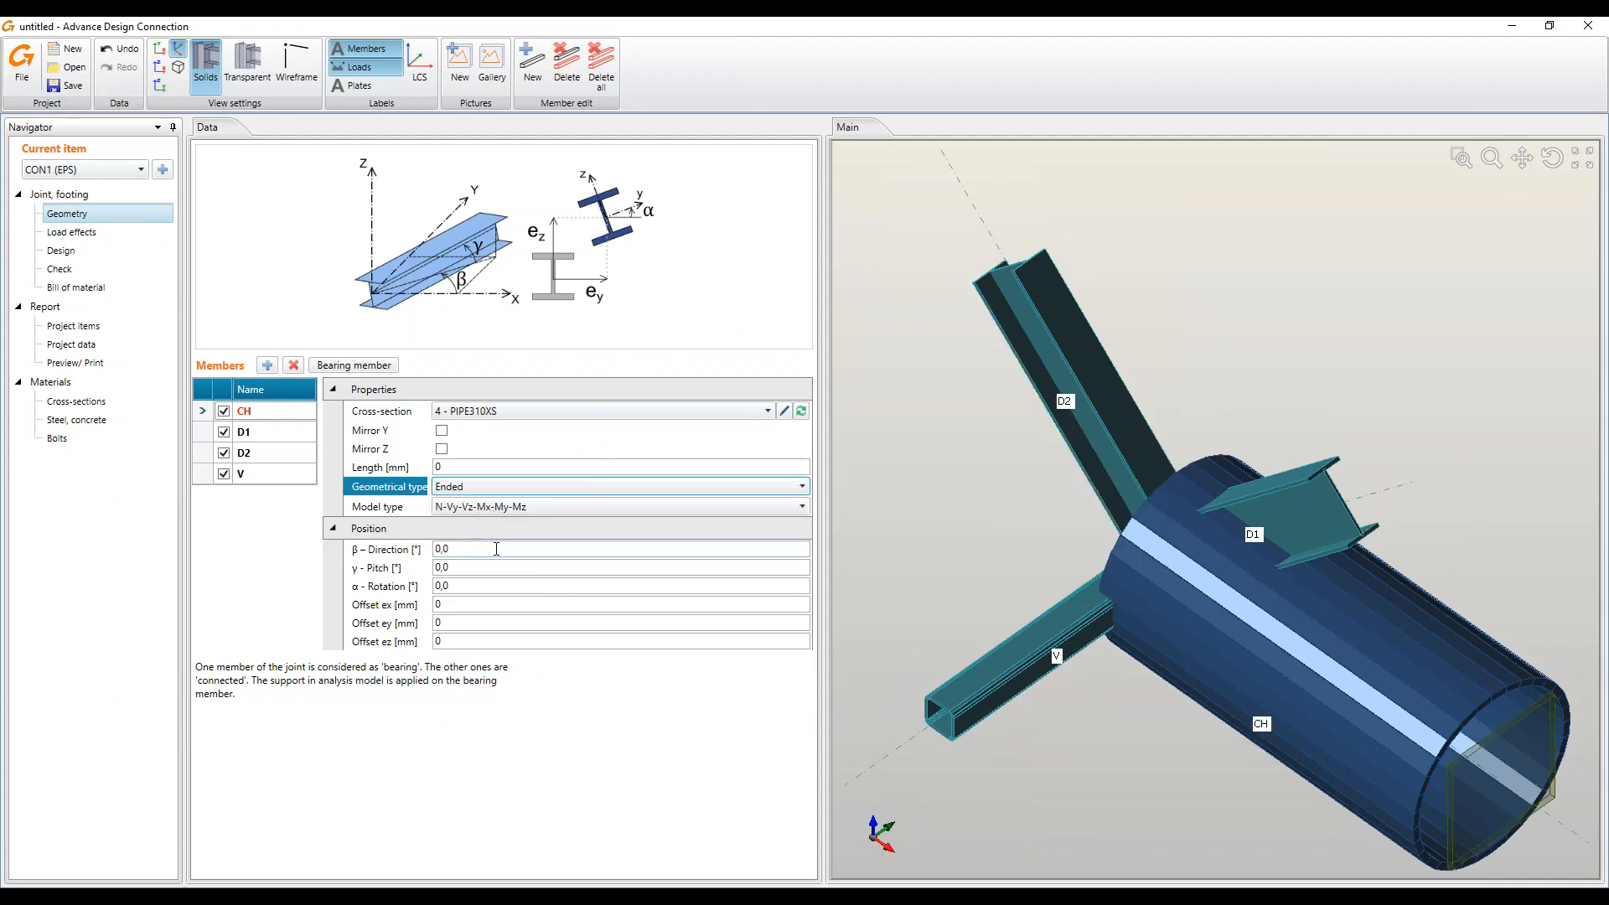
click(496, 549)
text(18)
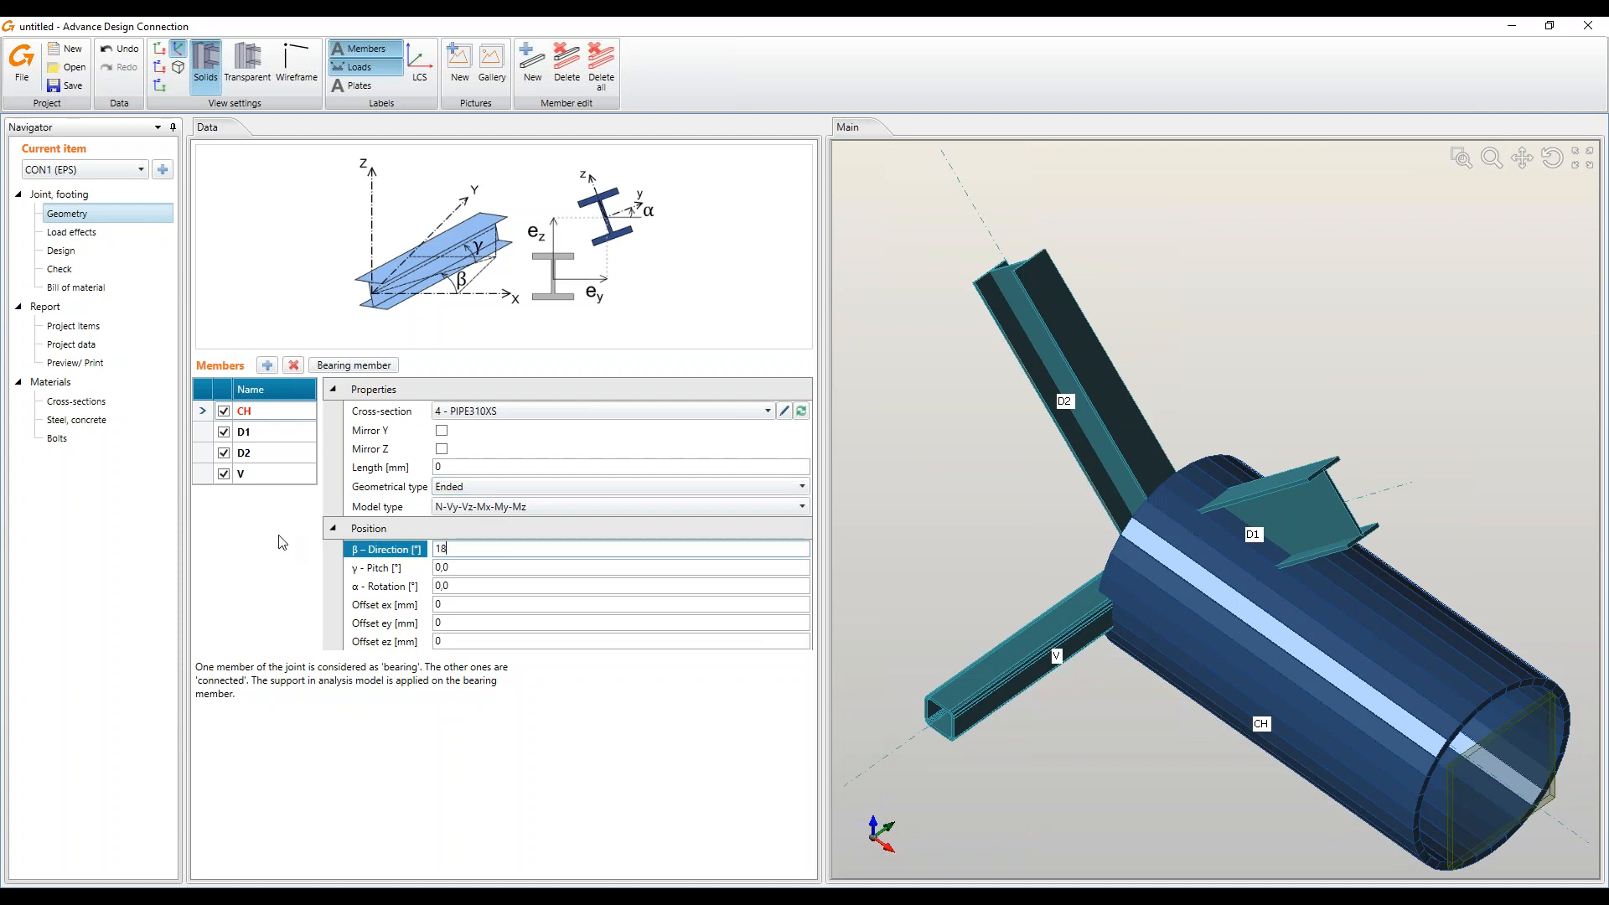
text(0)
key(Tab)
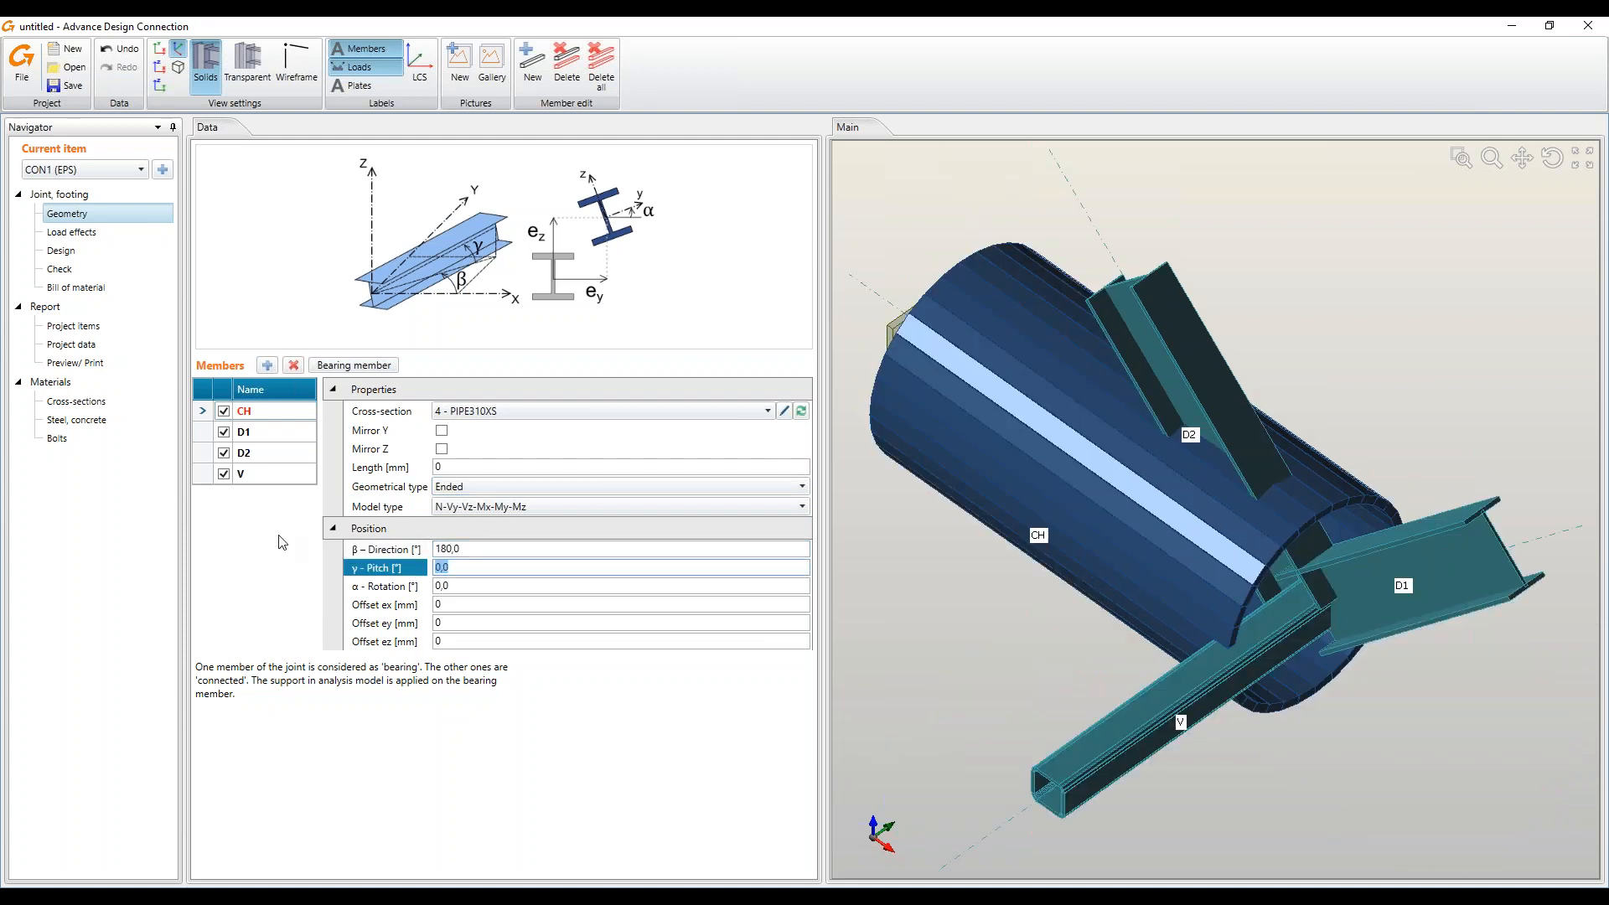
Set chord CH's offset ex to -230 mm
click(381, 604)
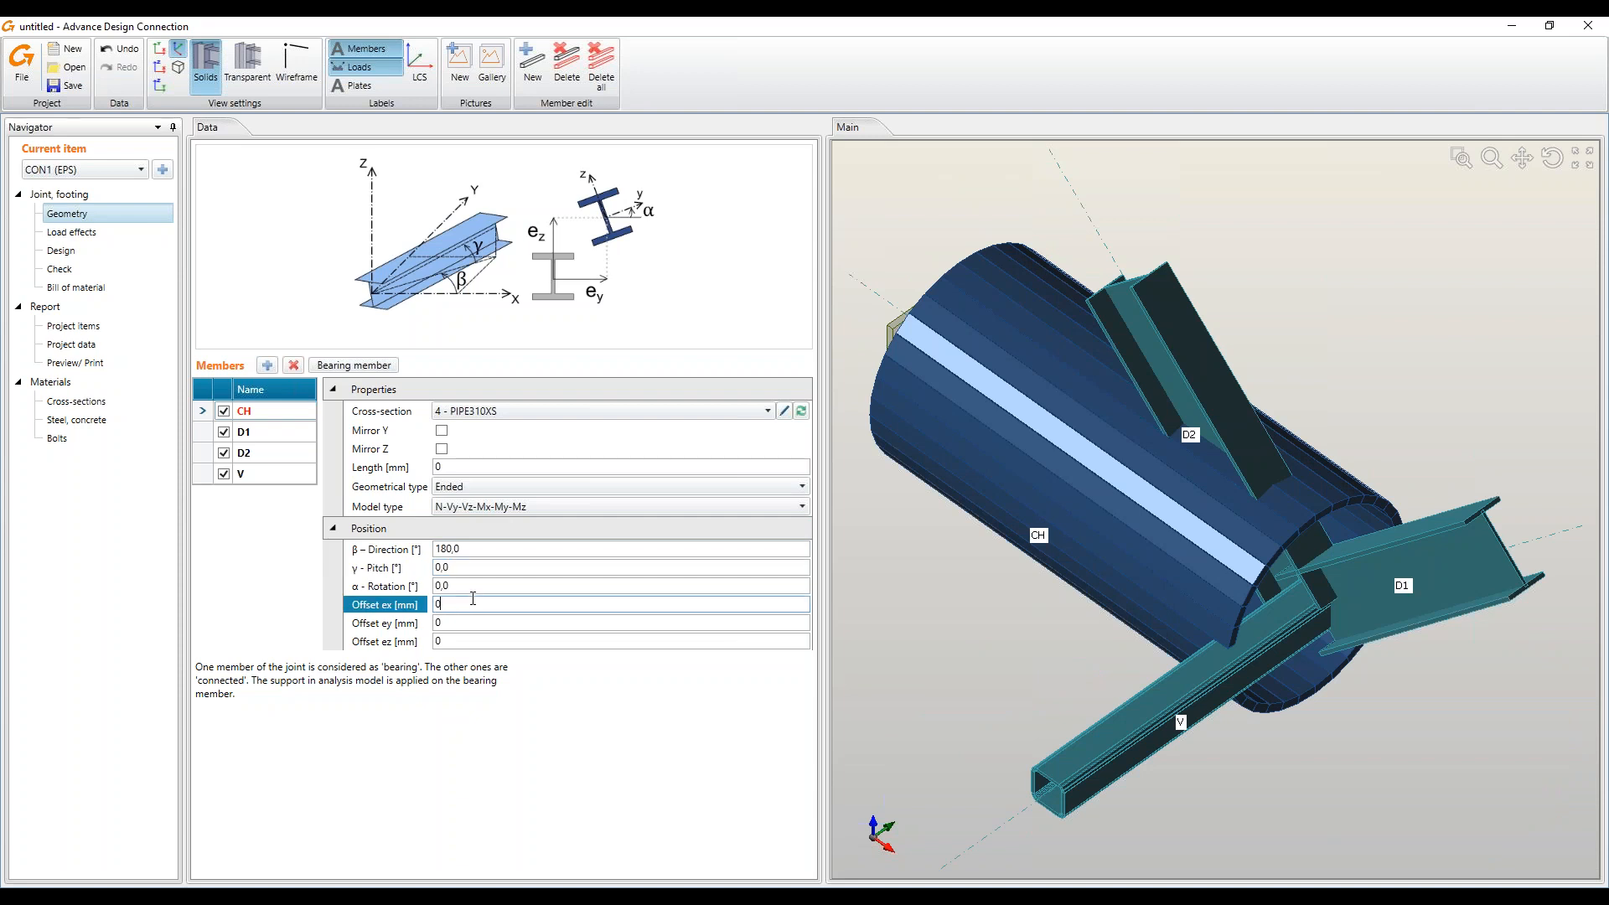
text(-230)
key(Tab)
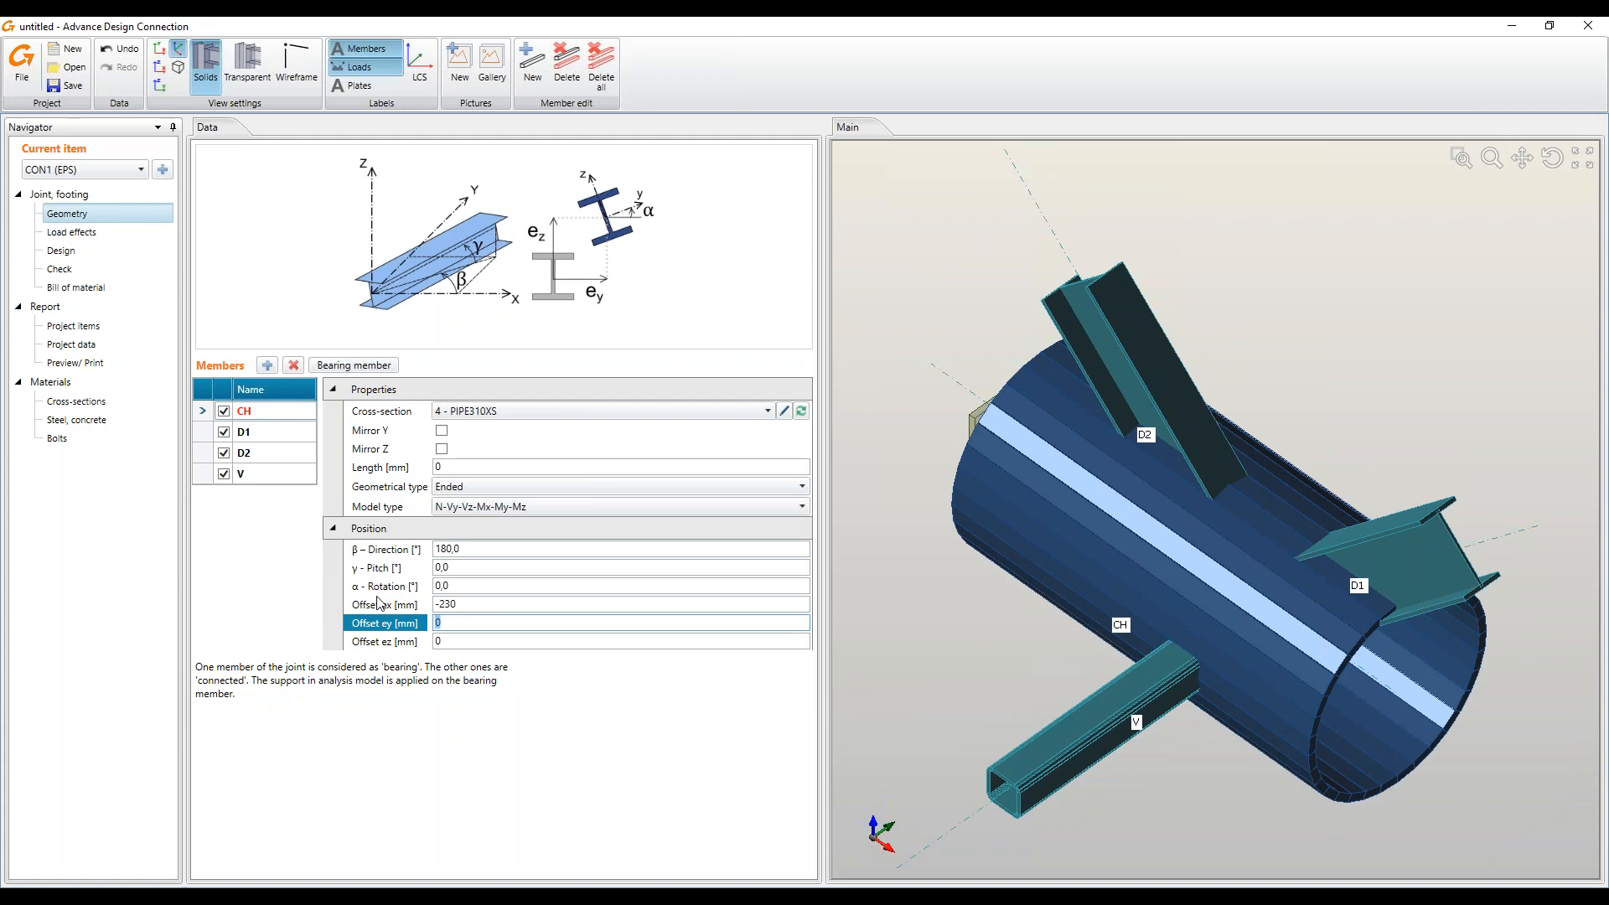
Change diagonal D1's cross-section to the rolled circular pipe PIPE152STD
click(252, 431)
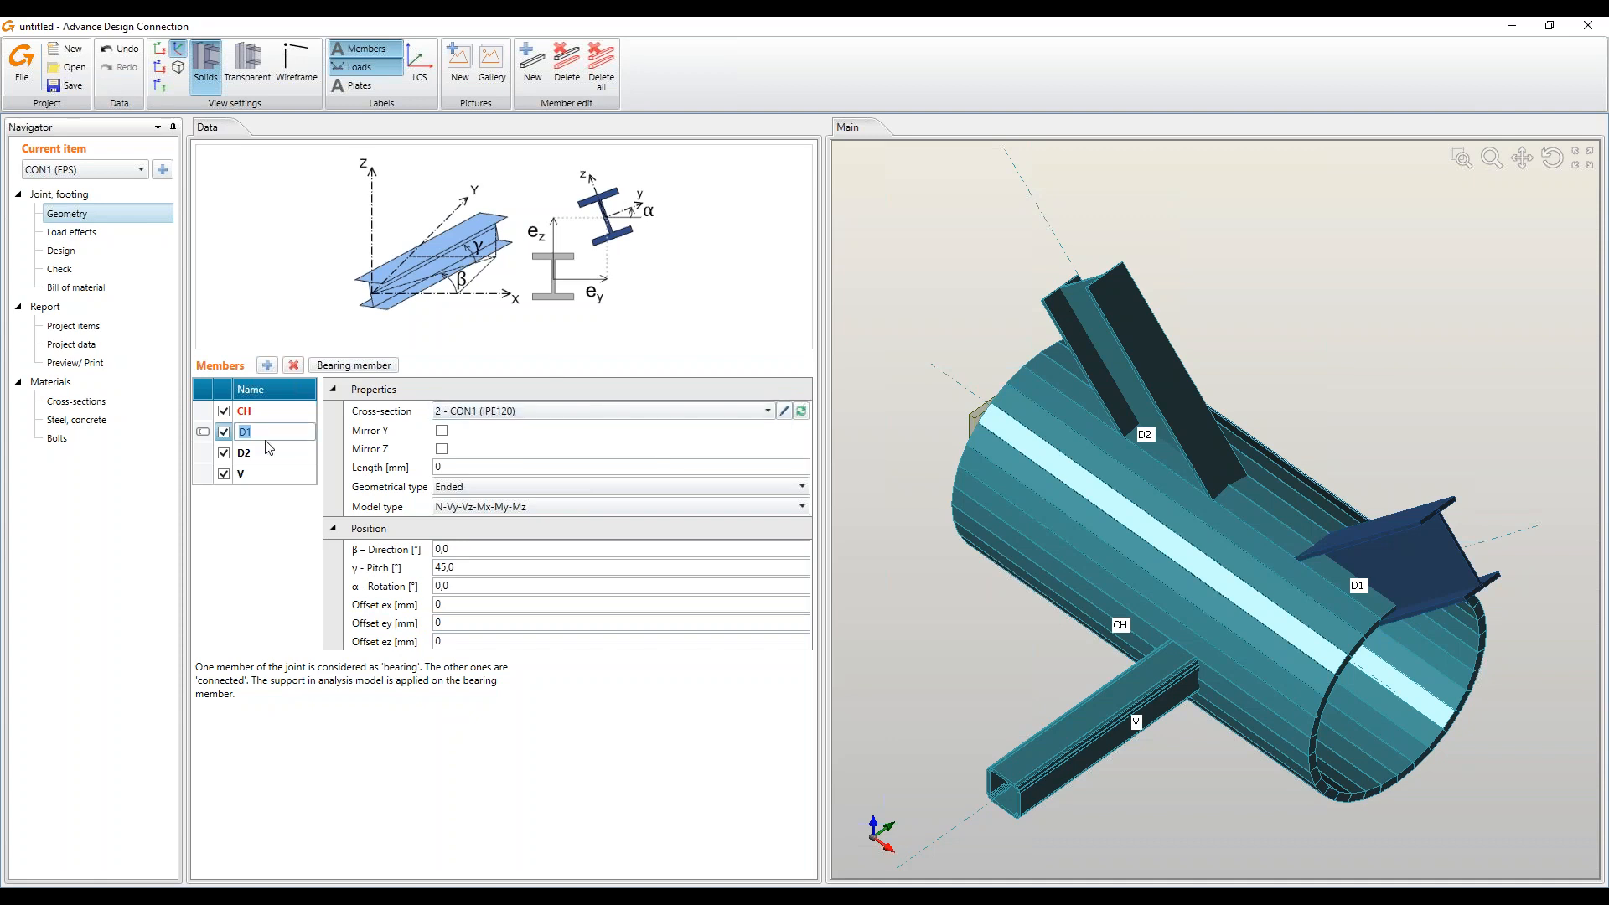
click(801, 410)
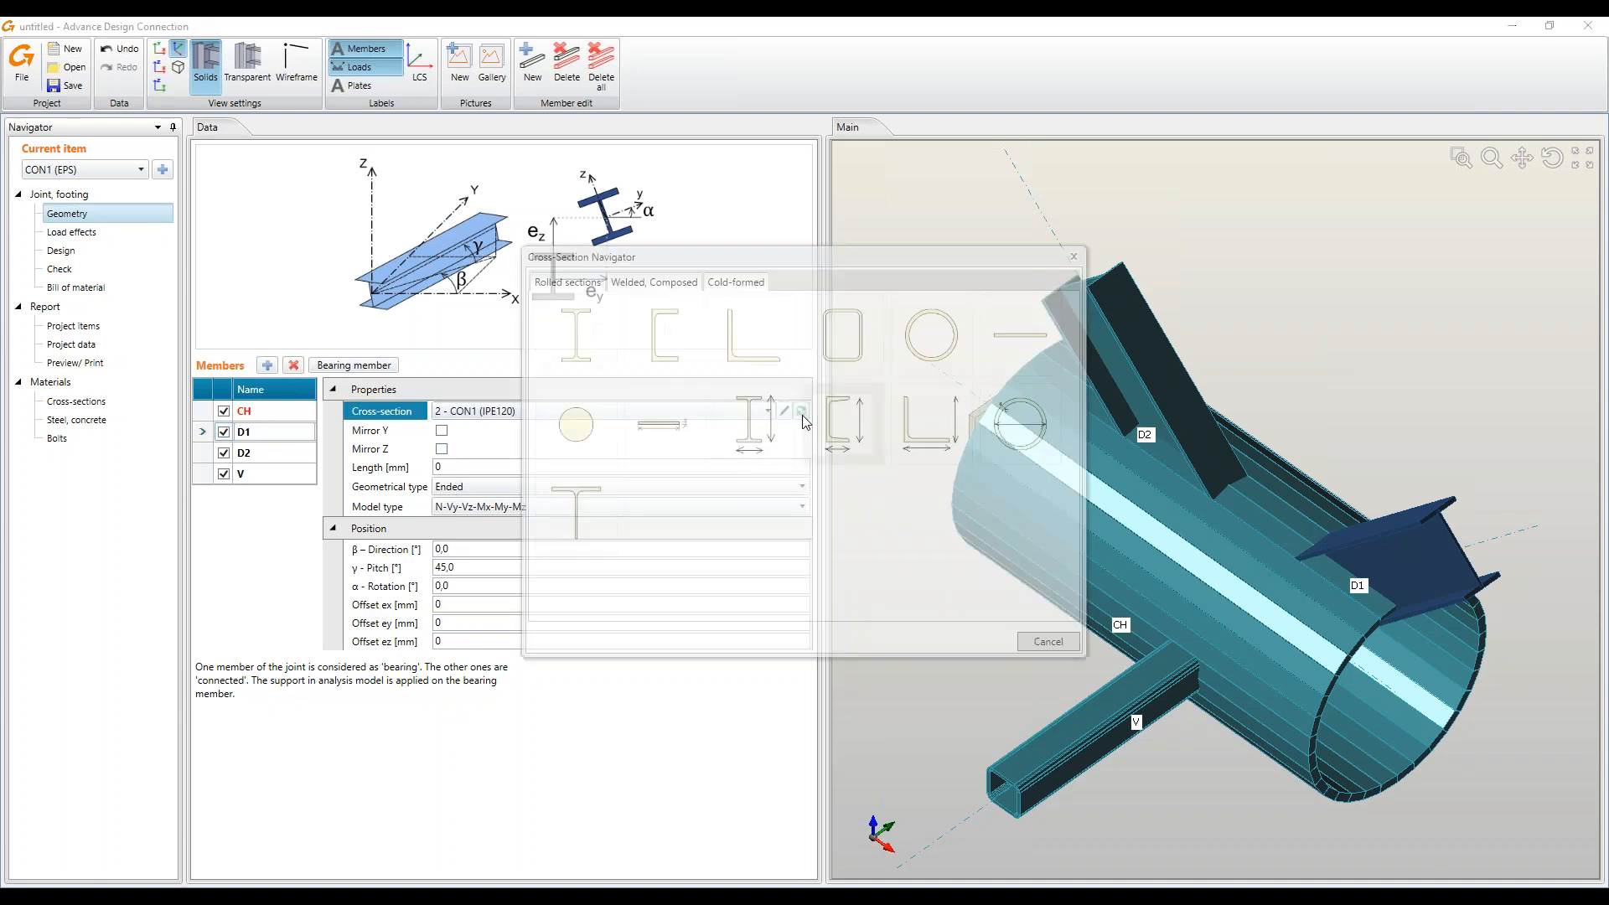
click(961, 351)
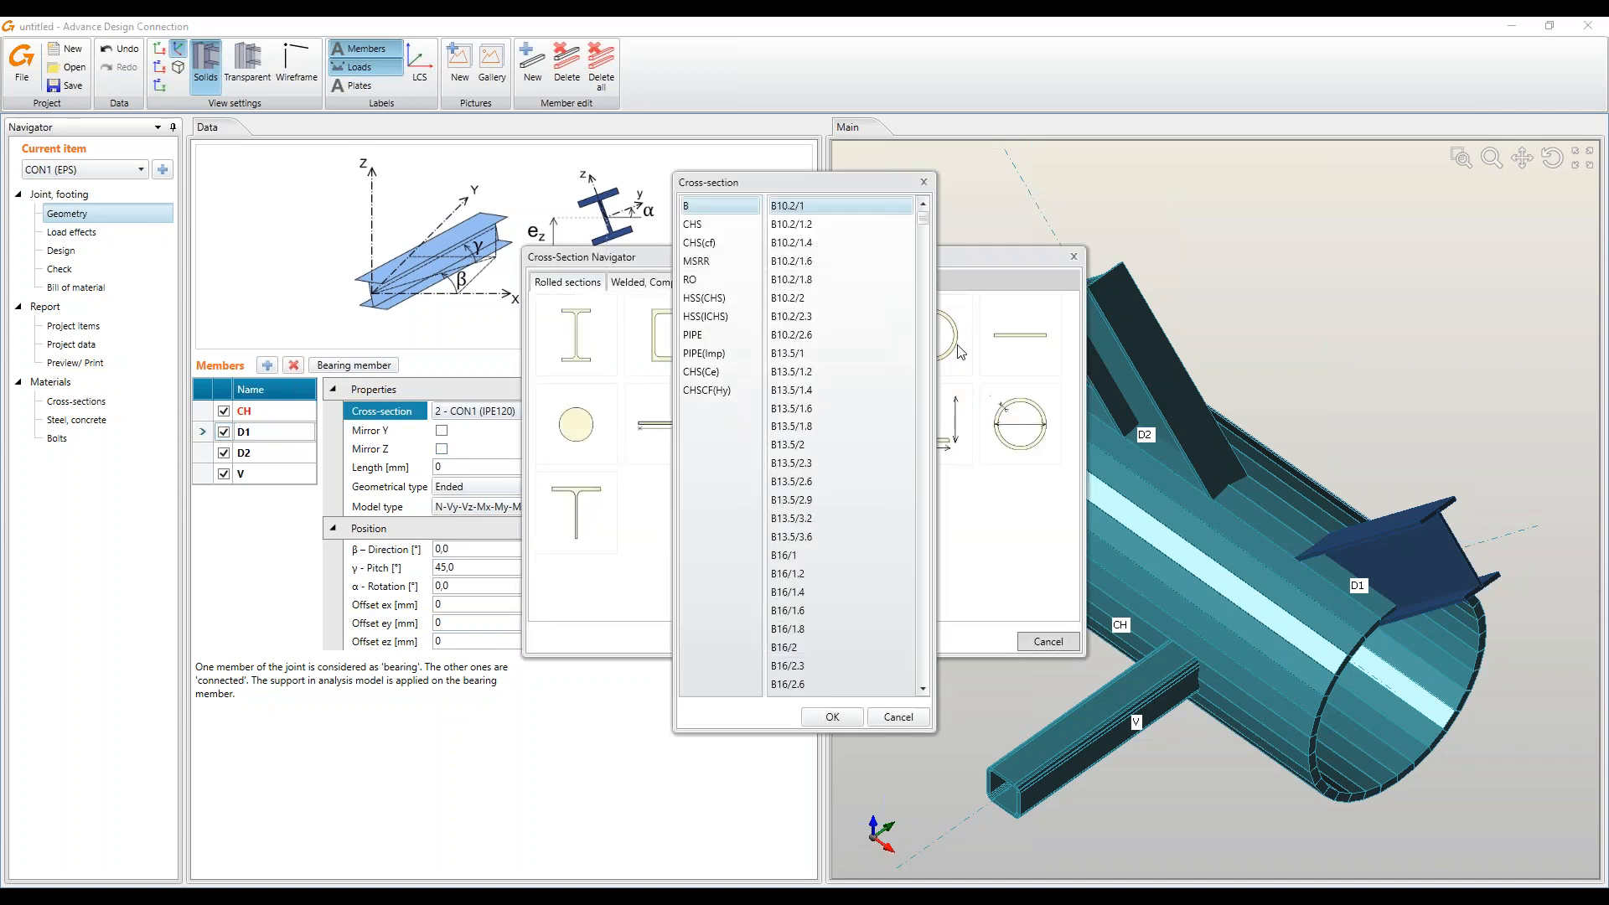
click(719, 334)
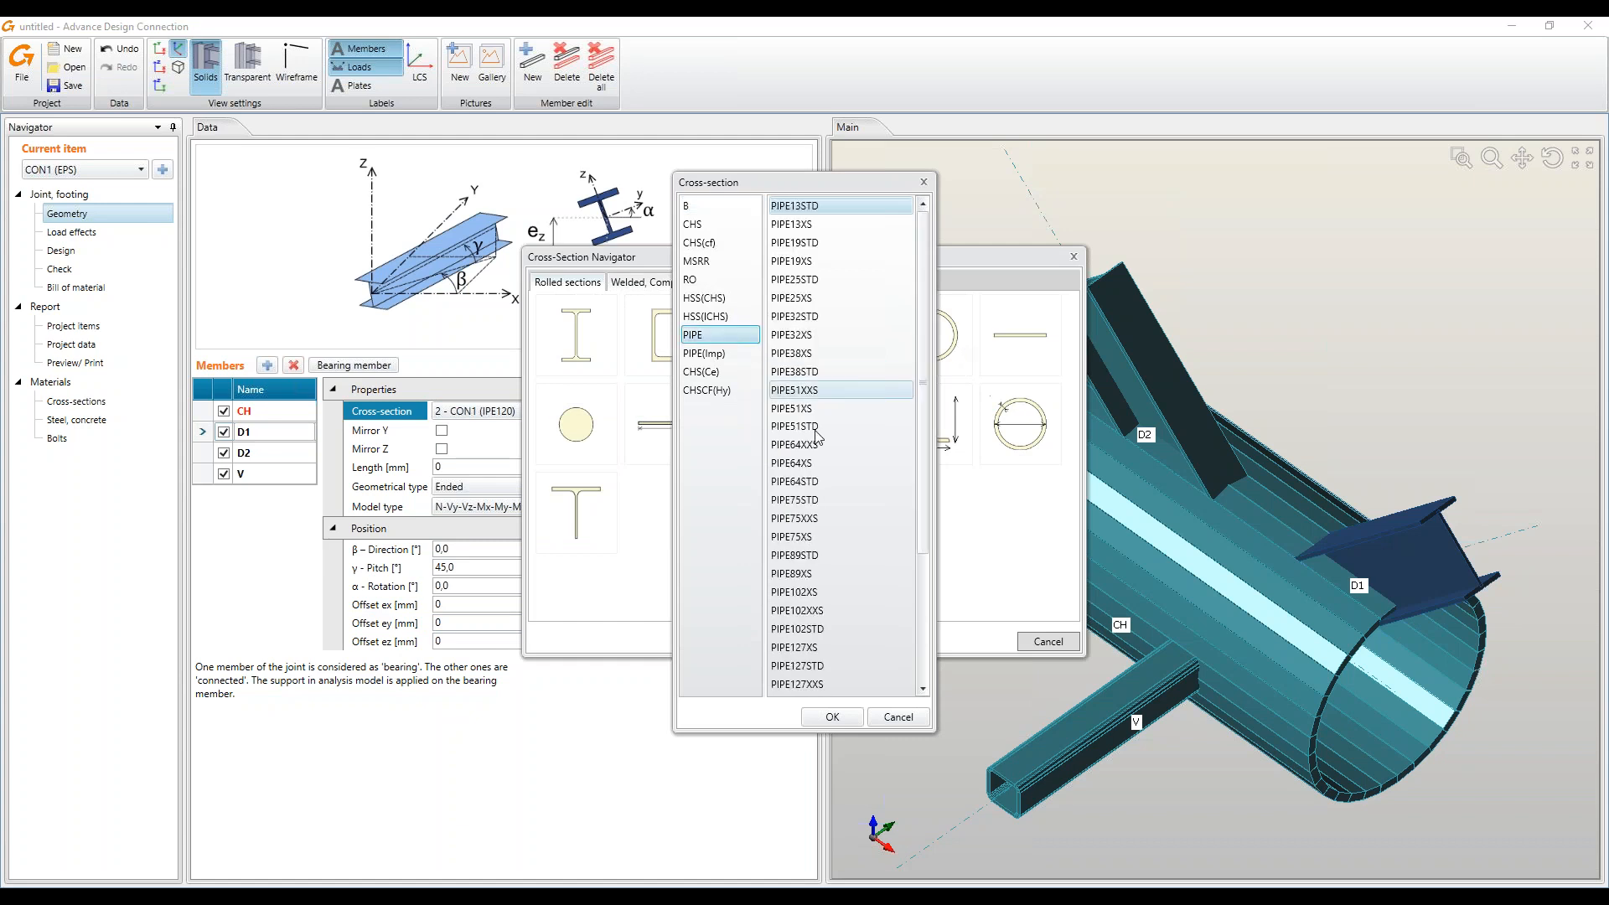
scroll(875, 578, down, 3)
click(800, 518)
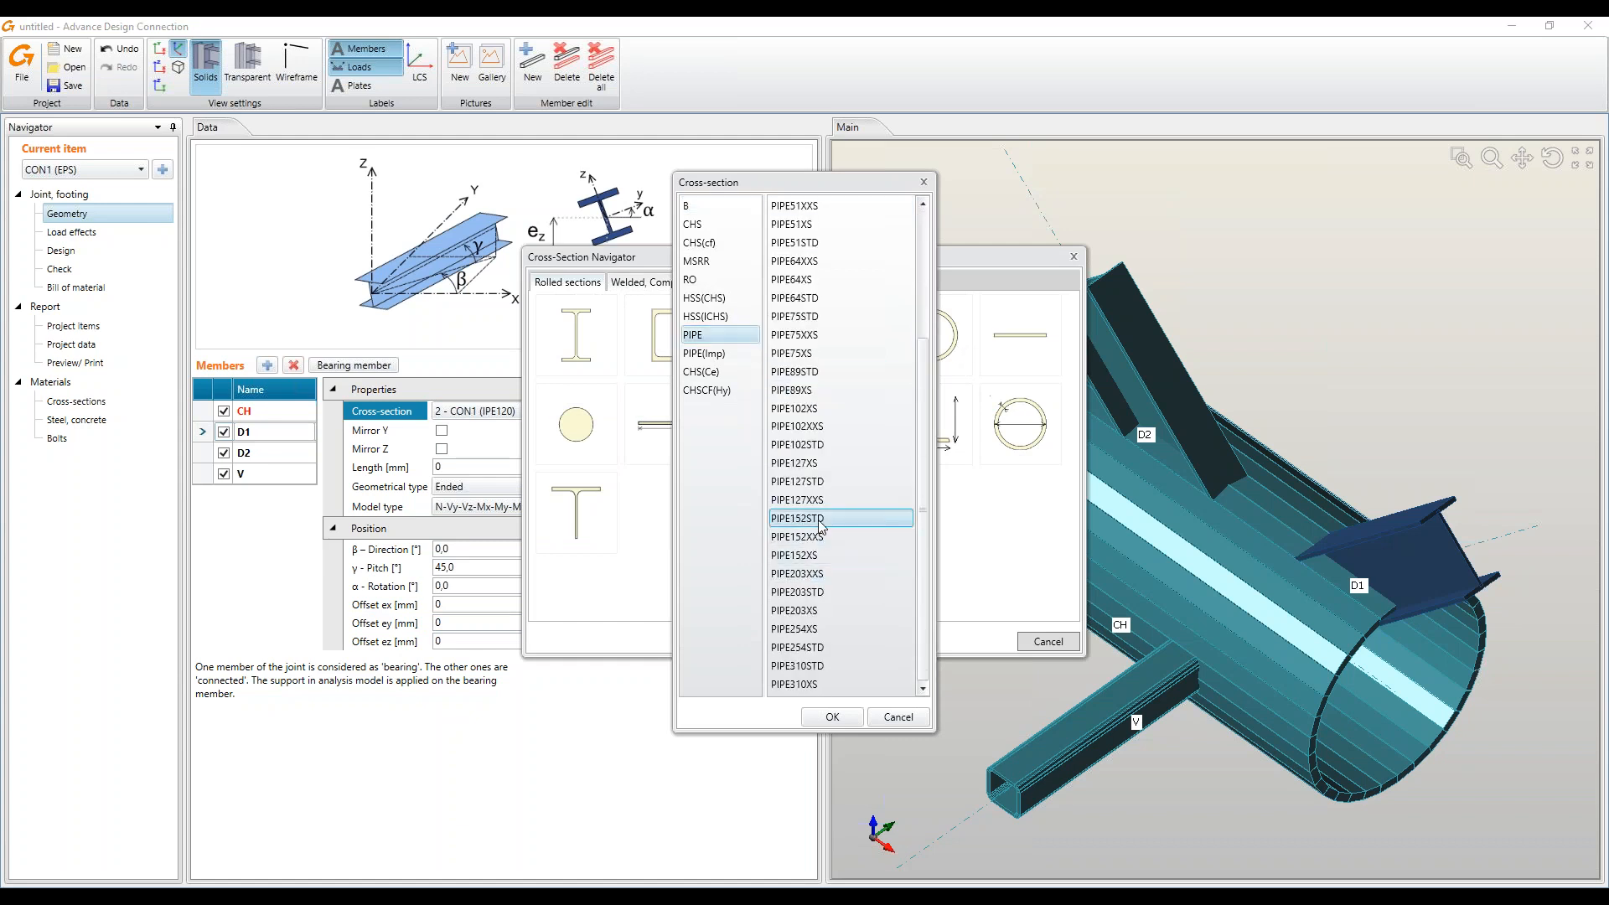
click(829, 717)
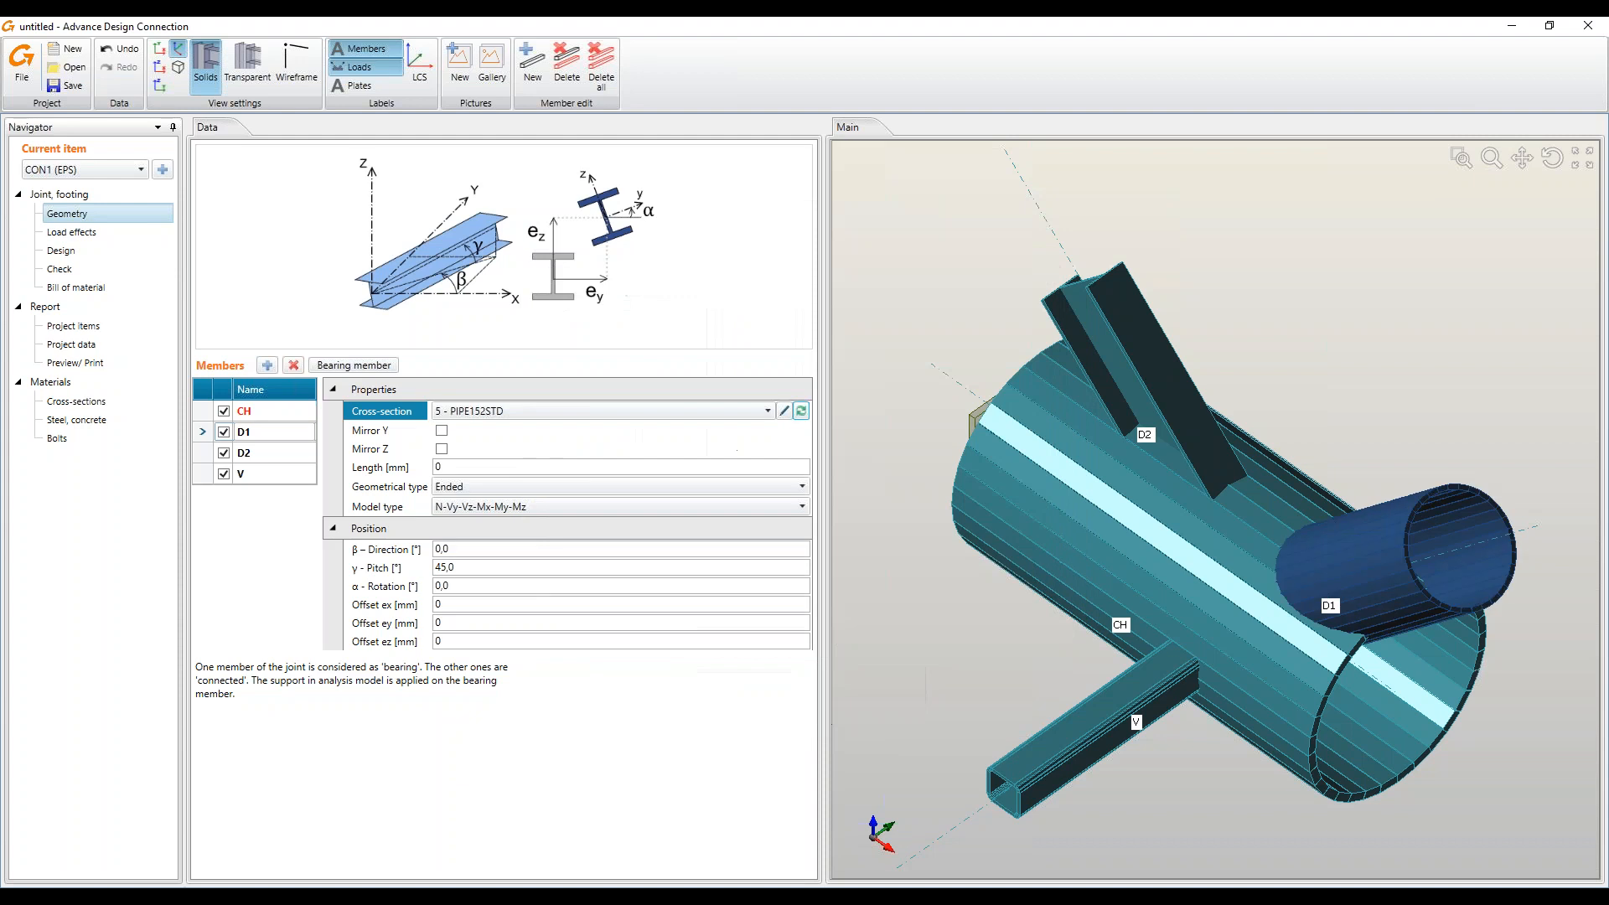
Set diagonal D1's γ pitch to 60° and its offset ez to 48 mm
click(492, 569)
text(60,0)
key(Tab)
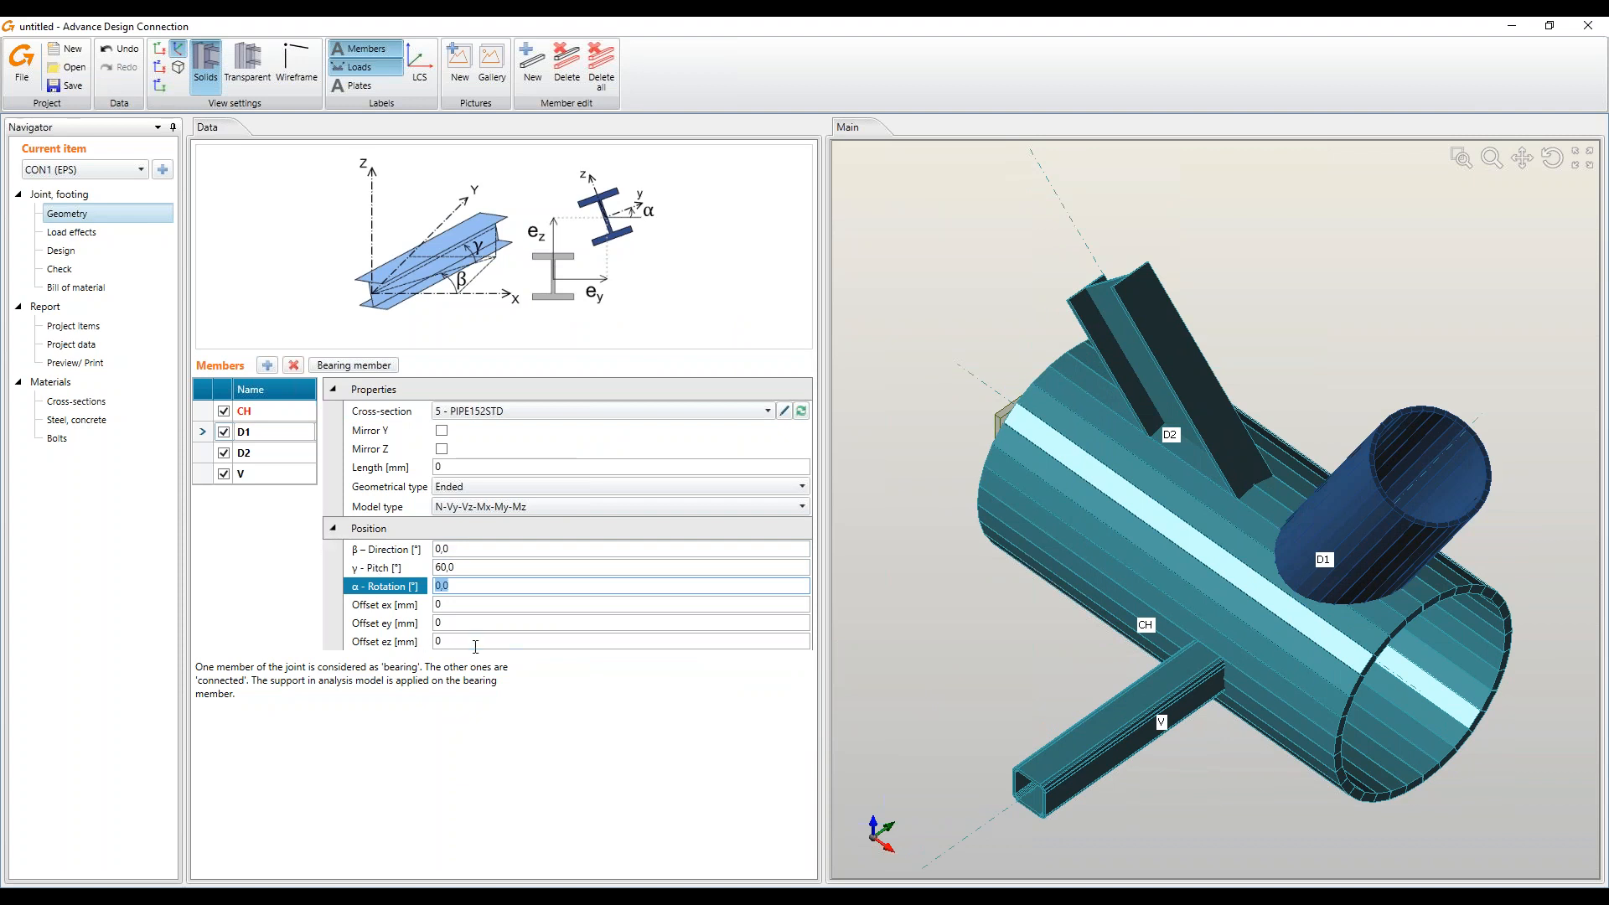
click(361, 644)
text(48)
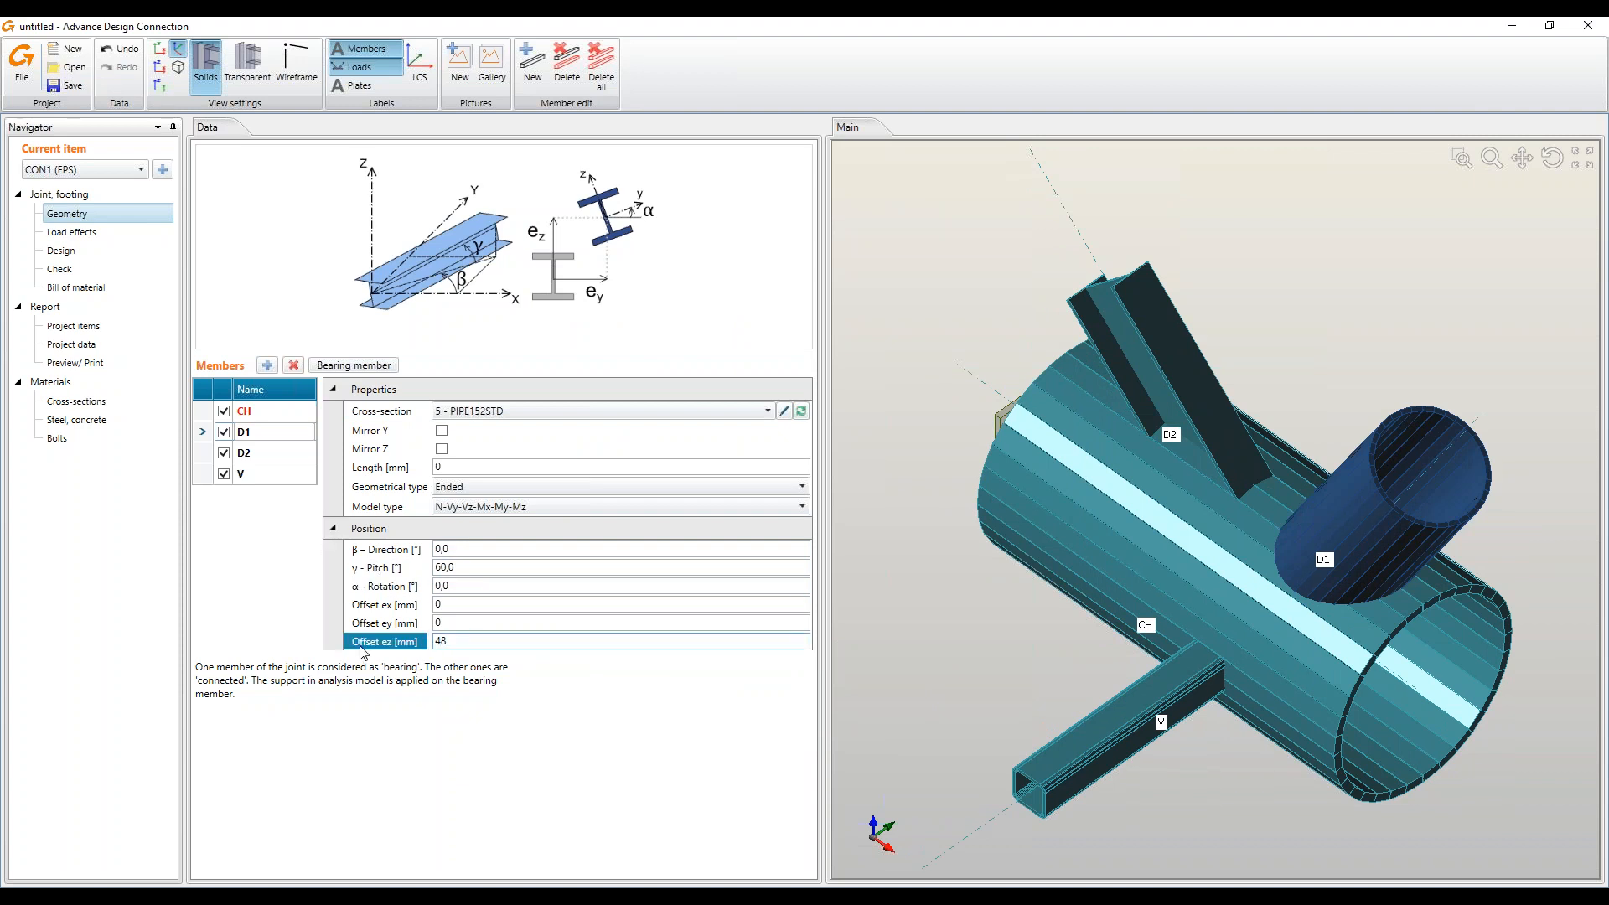
key(Tab)
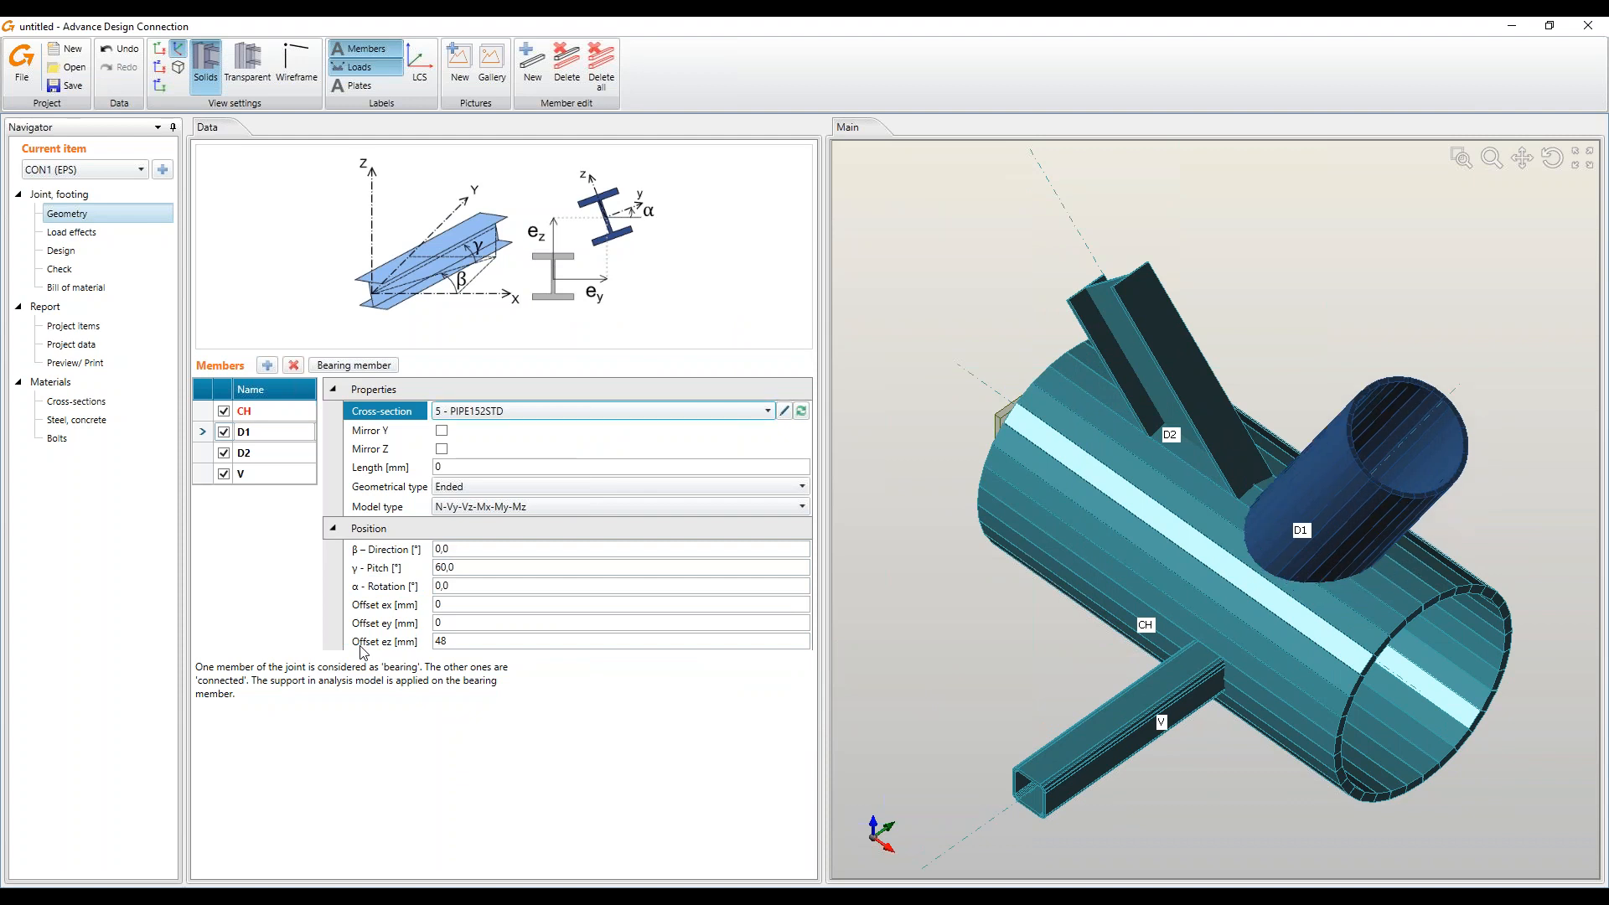
Change diagonal D2's cross-section to the rolled circular pipe PIPE254STD
click(285, 452)
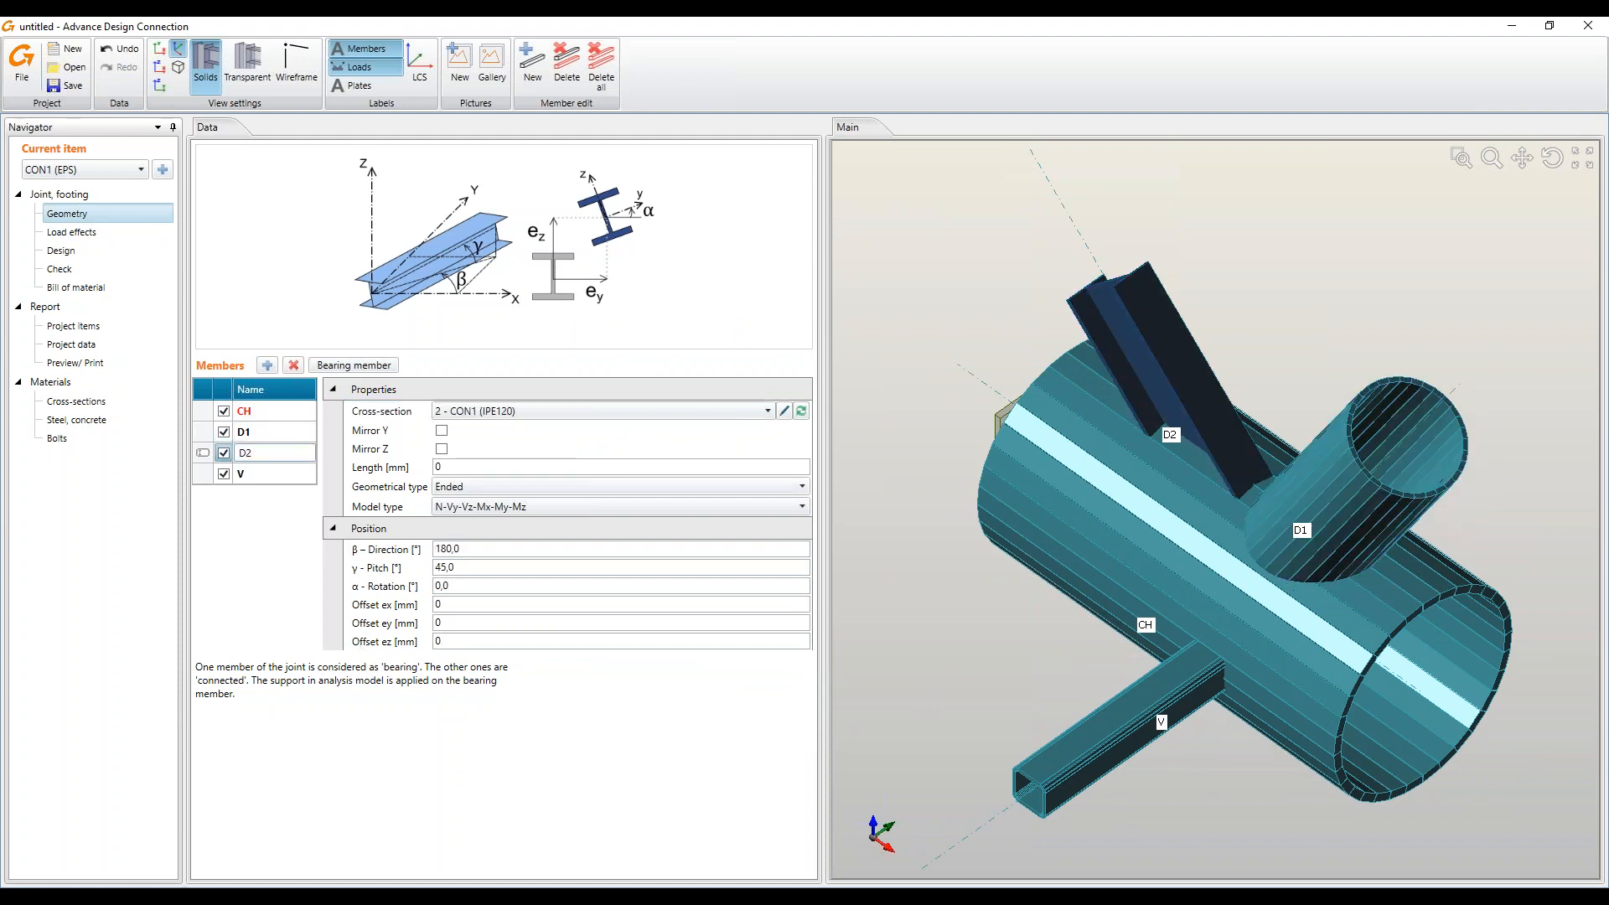
click(783, 411)
click(930, 335)
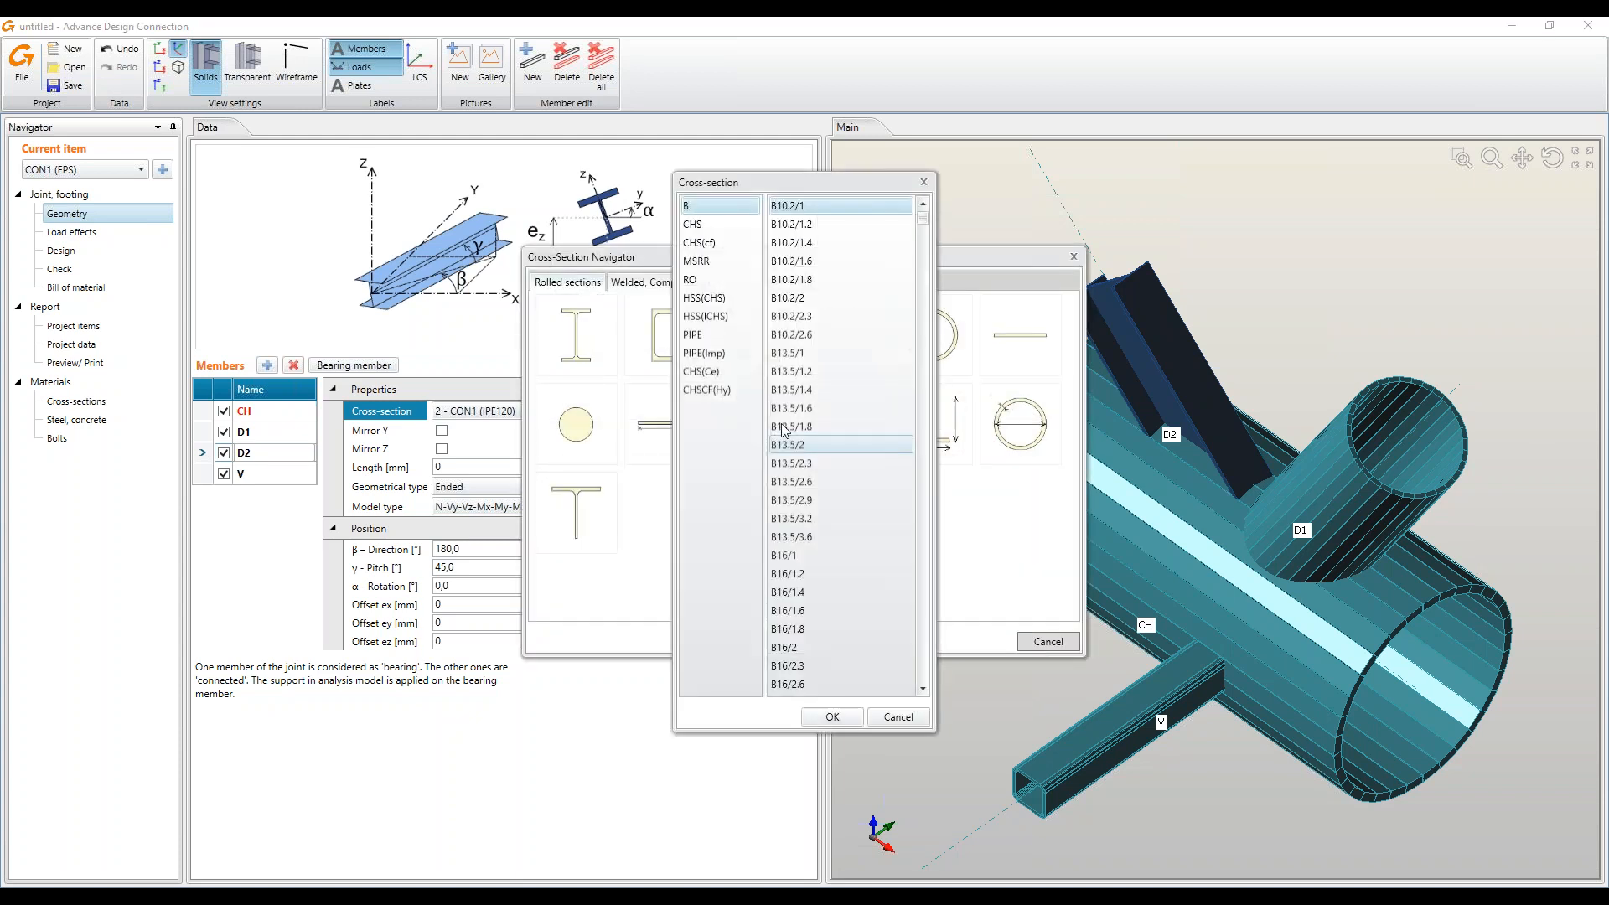
click(719, 334)
scroll(881, 556, down, 3)
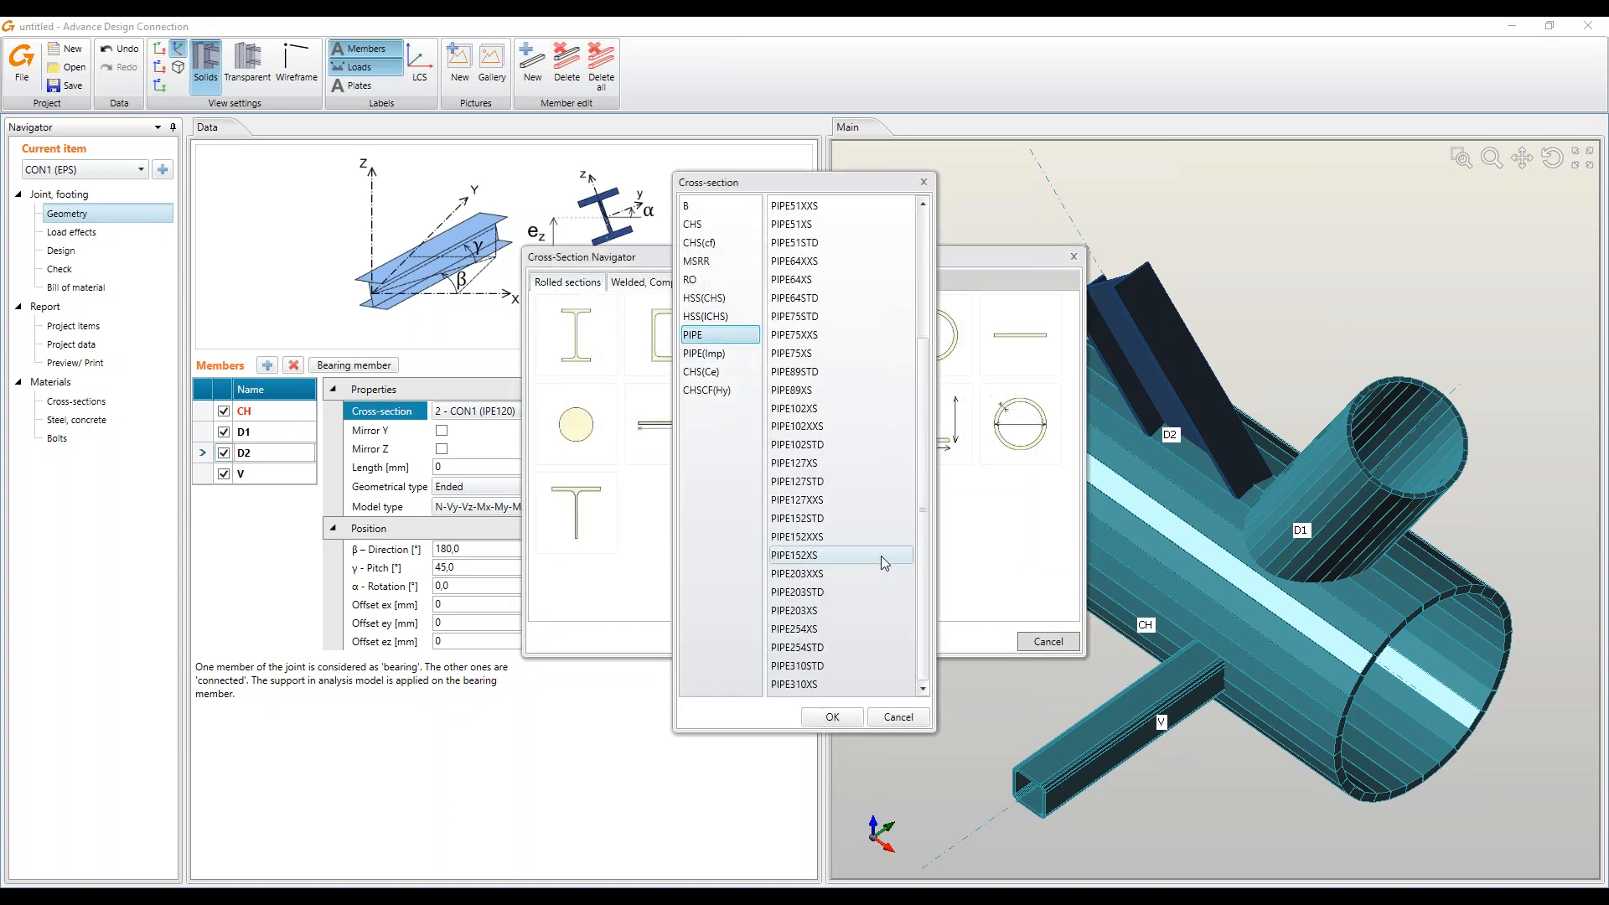
click(848, 649)
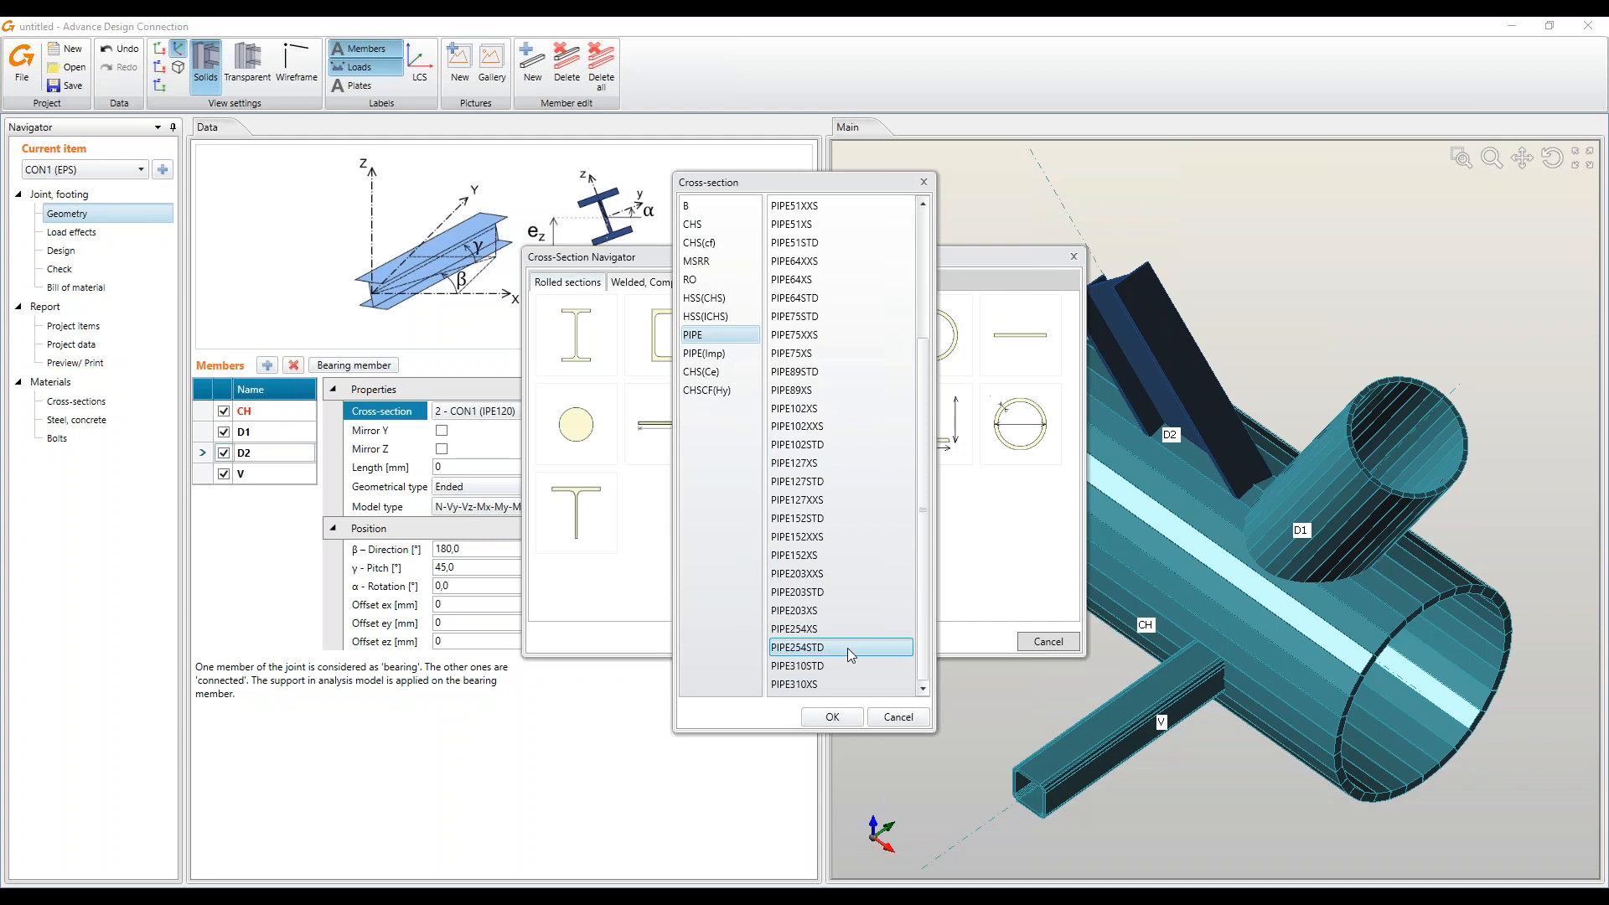
click(832, 716)
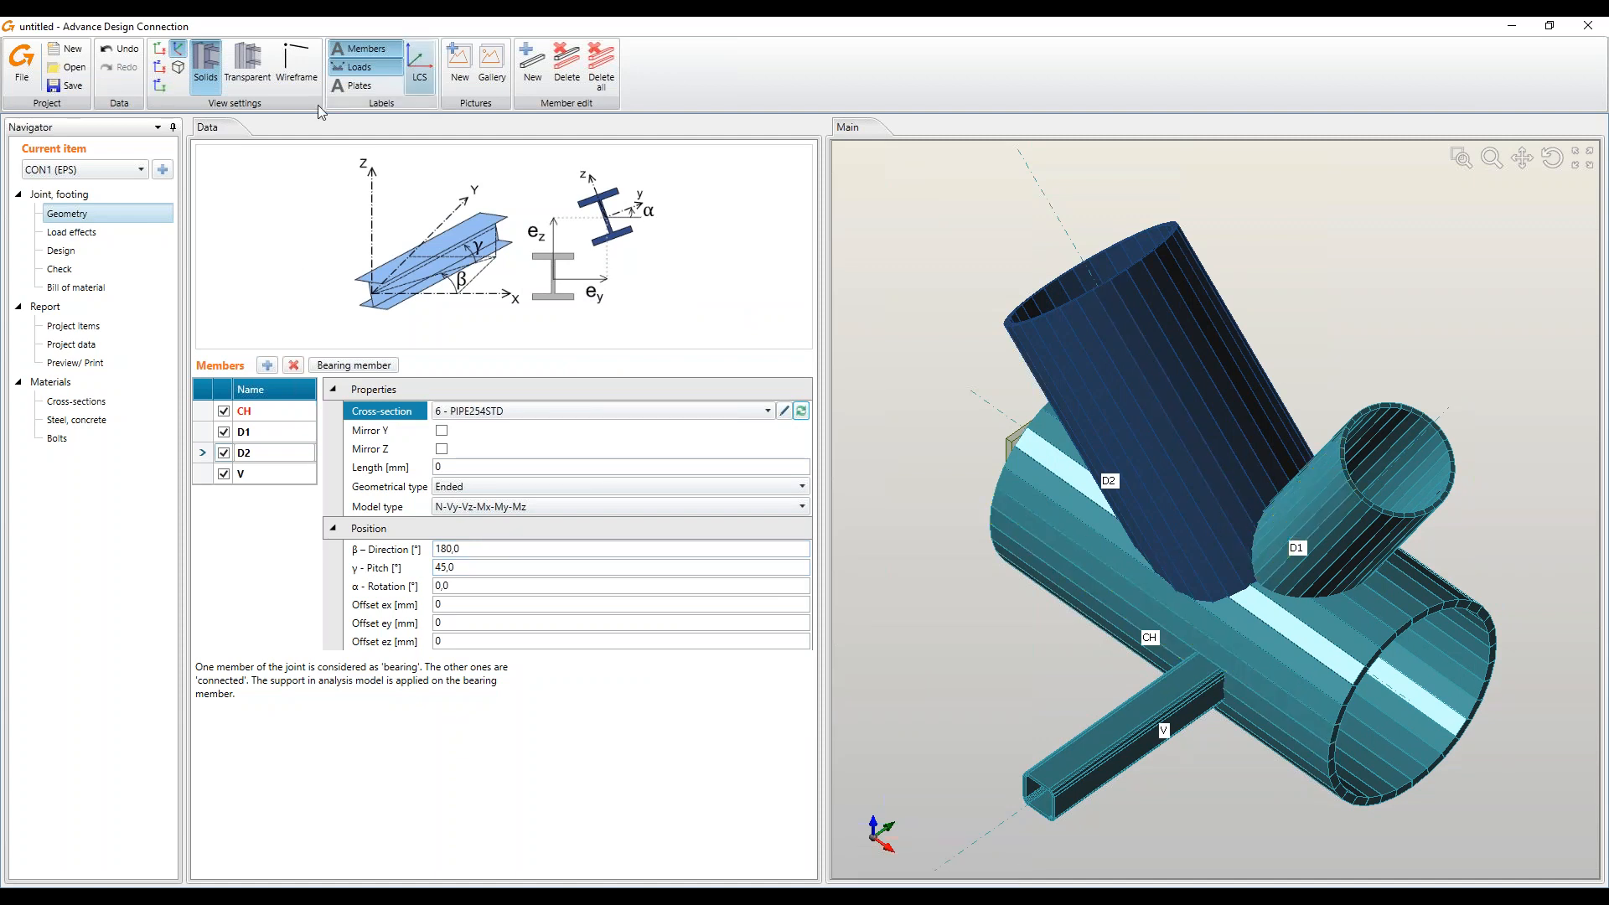
Assign the project's existing PIPE152STD cross-section to member V
click(262, 474)
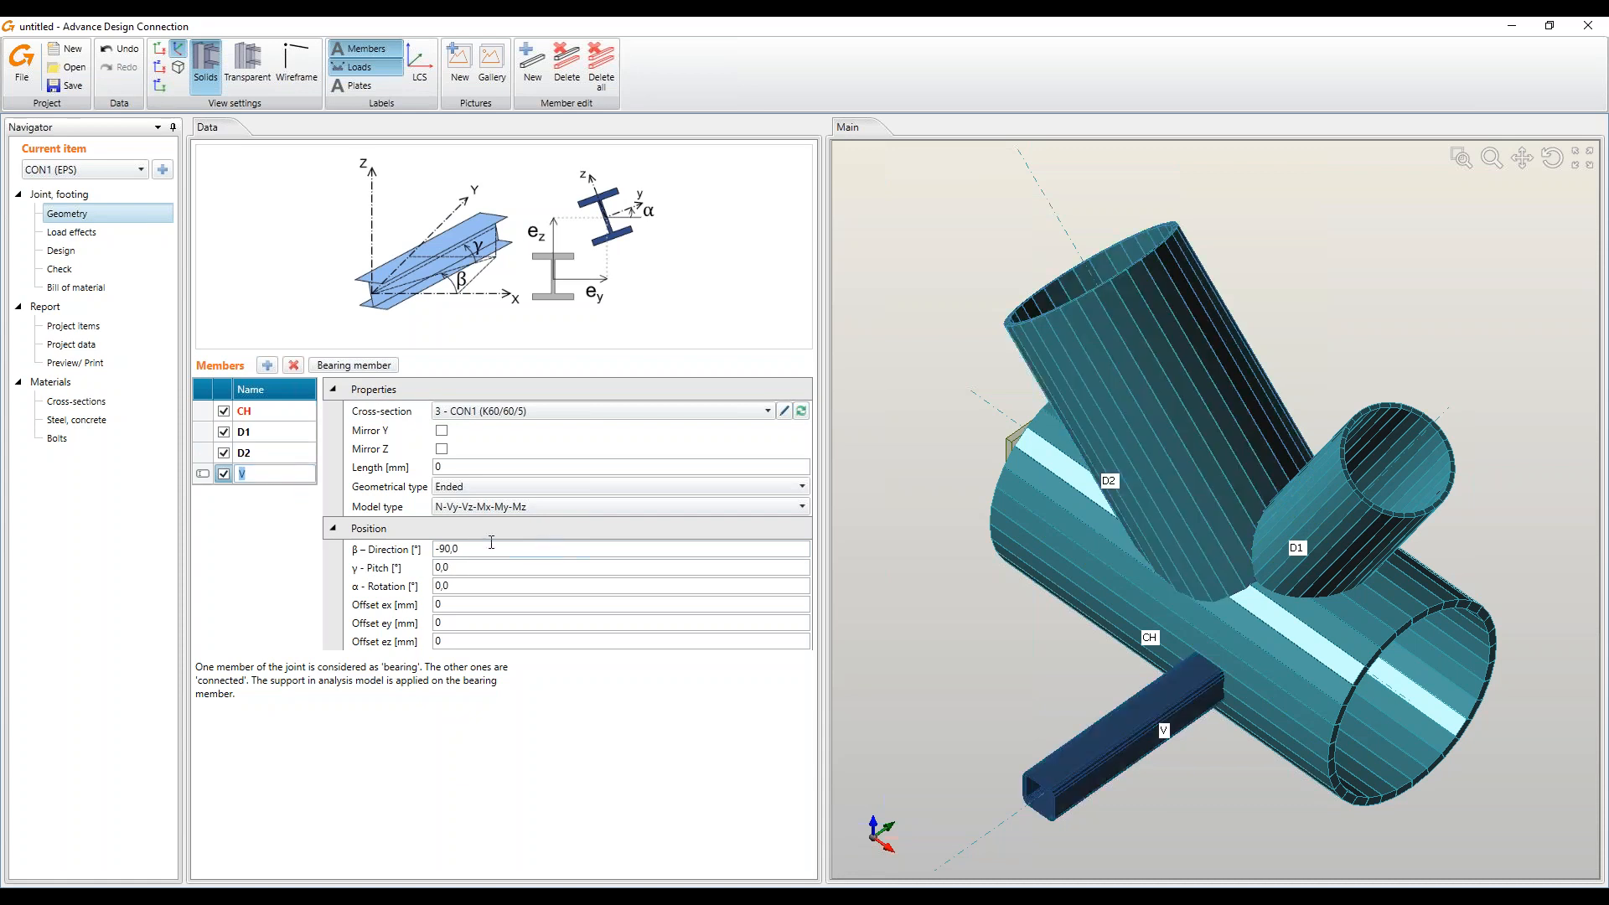
click(663, 413)
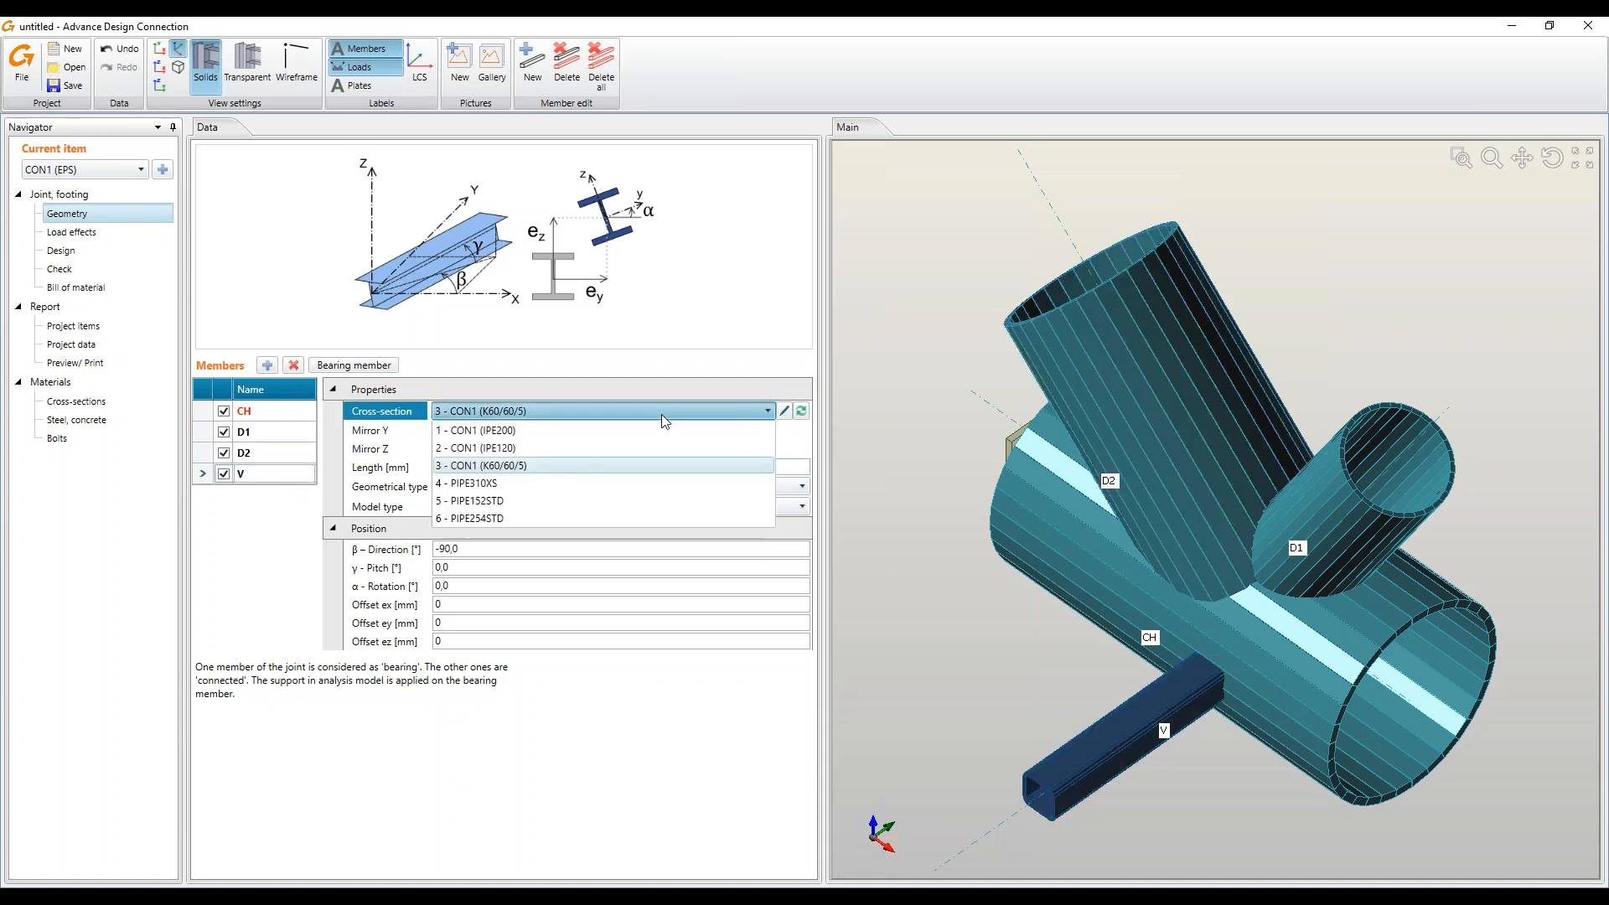
click(610, 500)
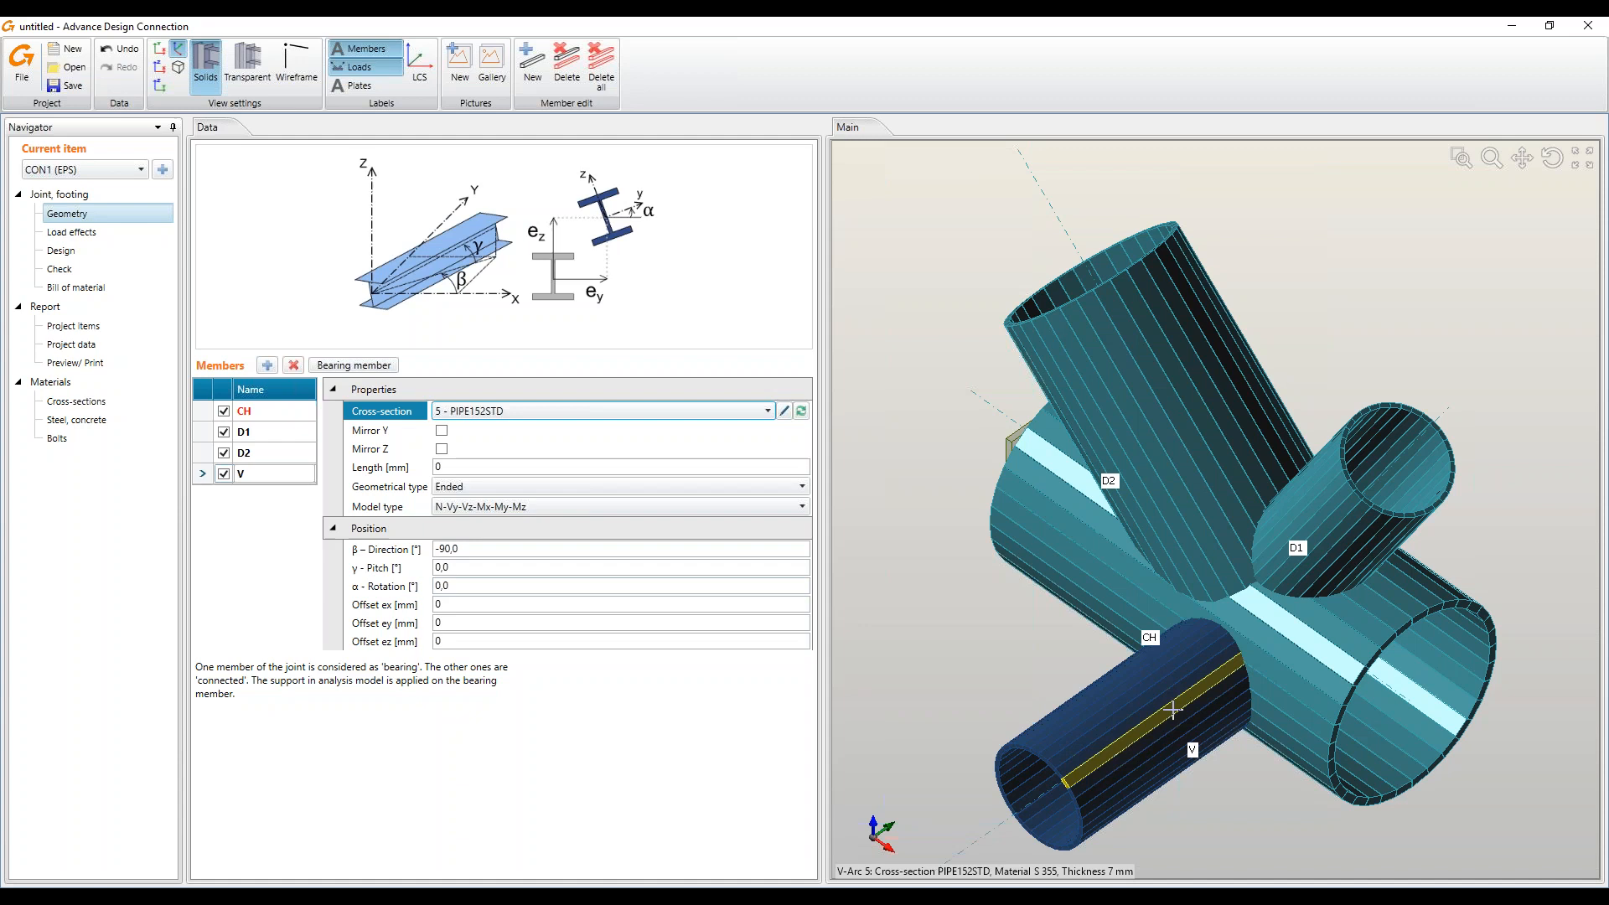
Add a fifth member to the joint and assign it the existing PIPE310XS cross-section
click(267, 366)
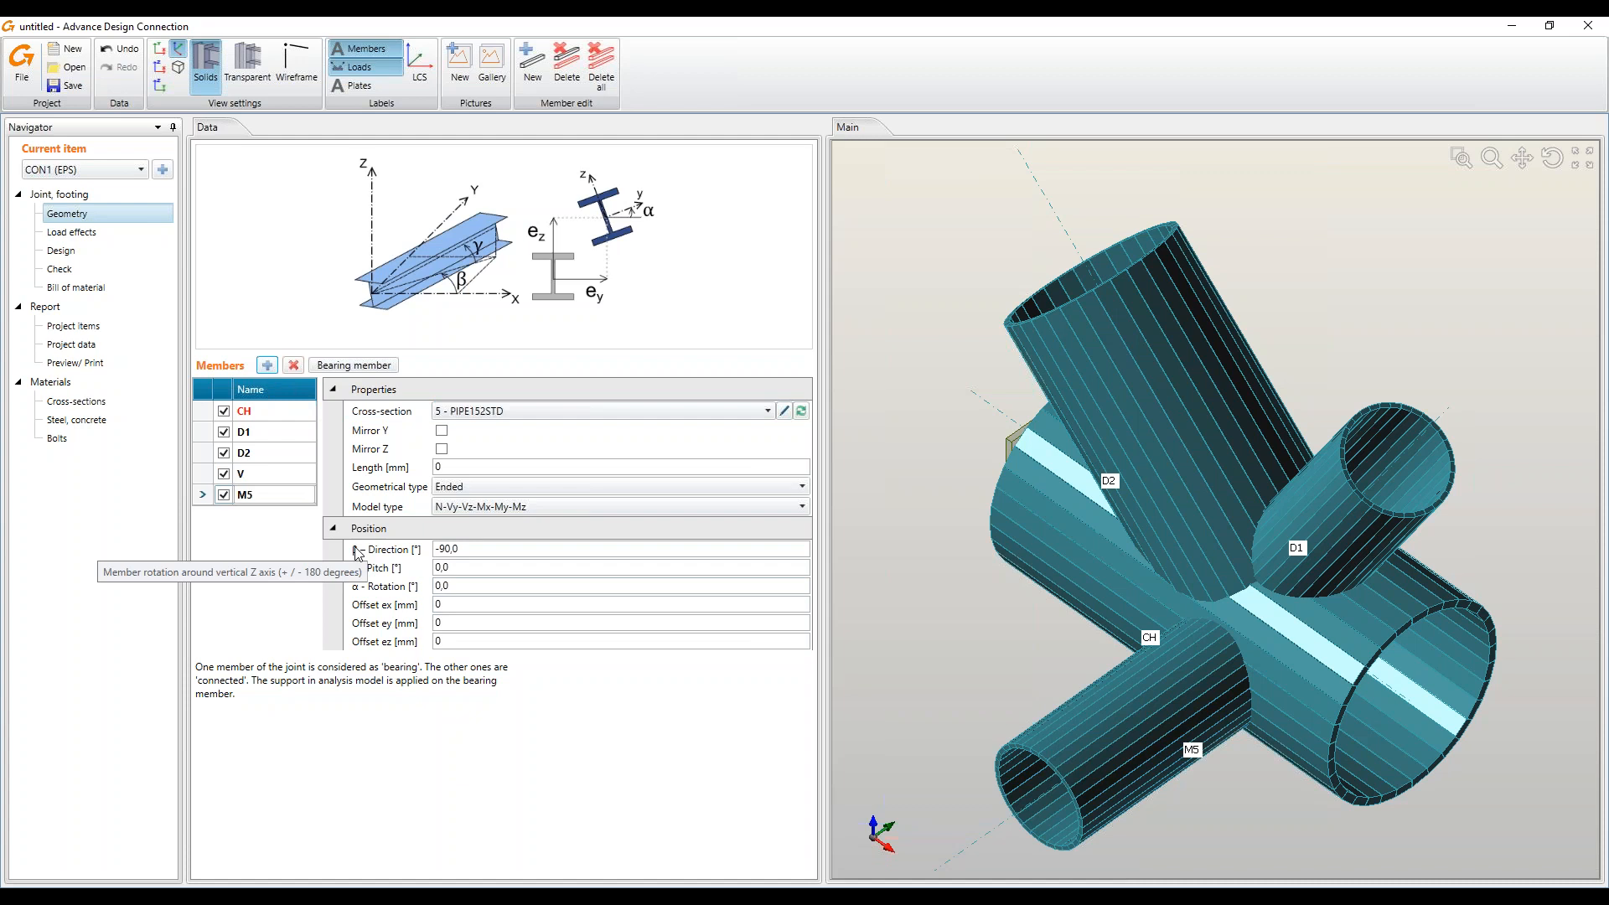
click(251, 495)
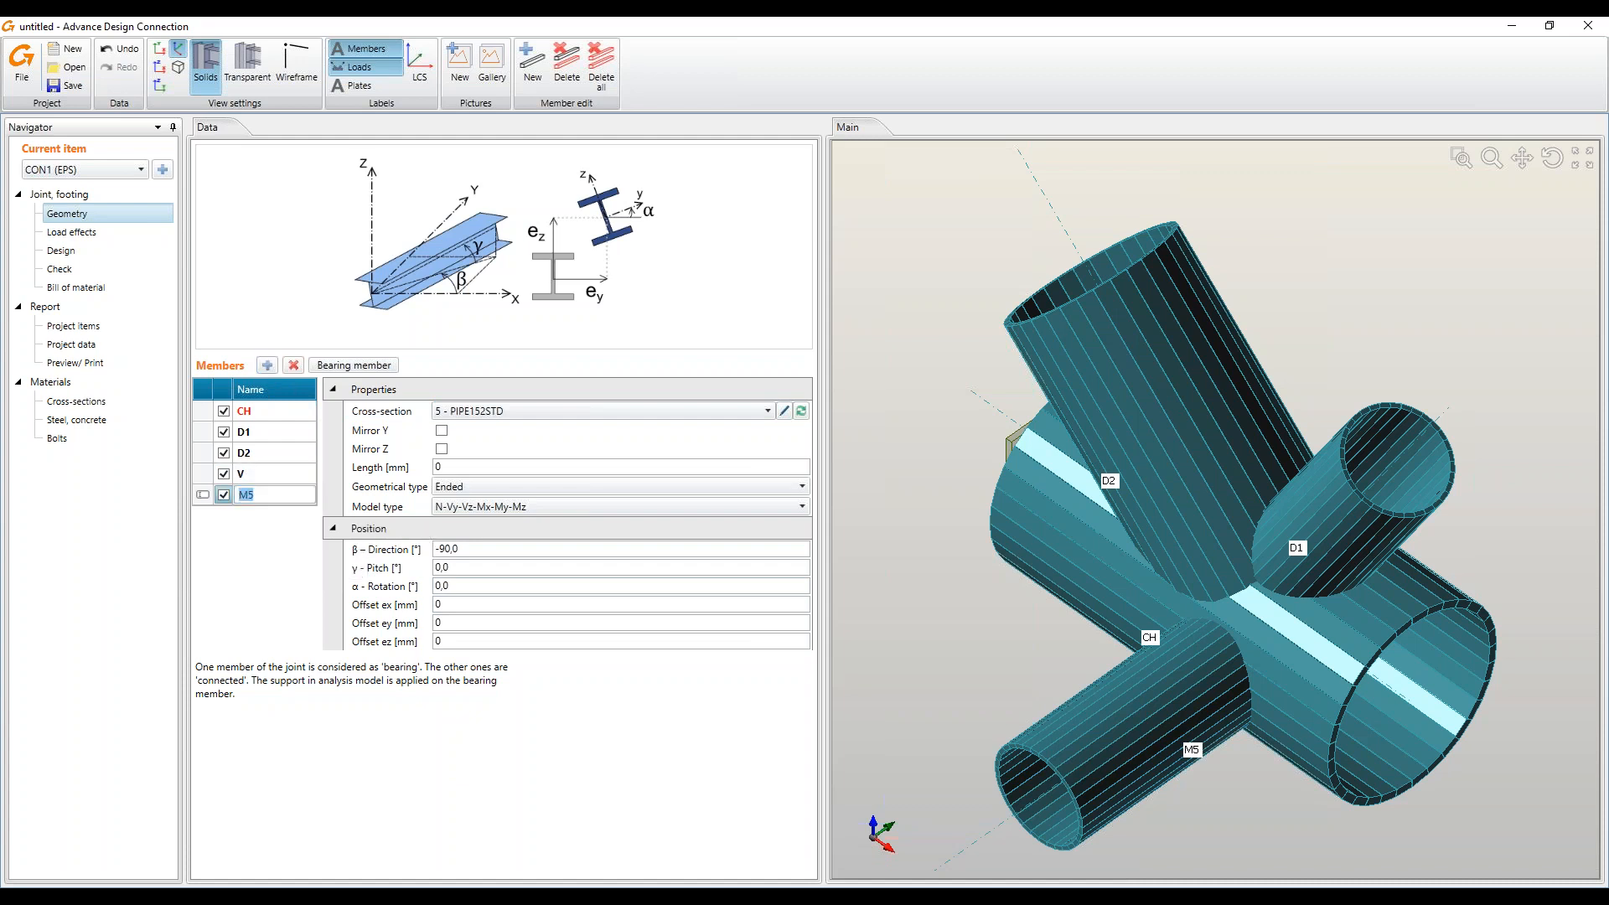
click(612, 407)
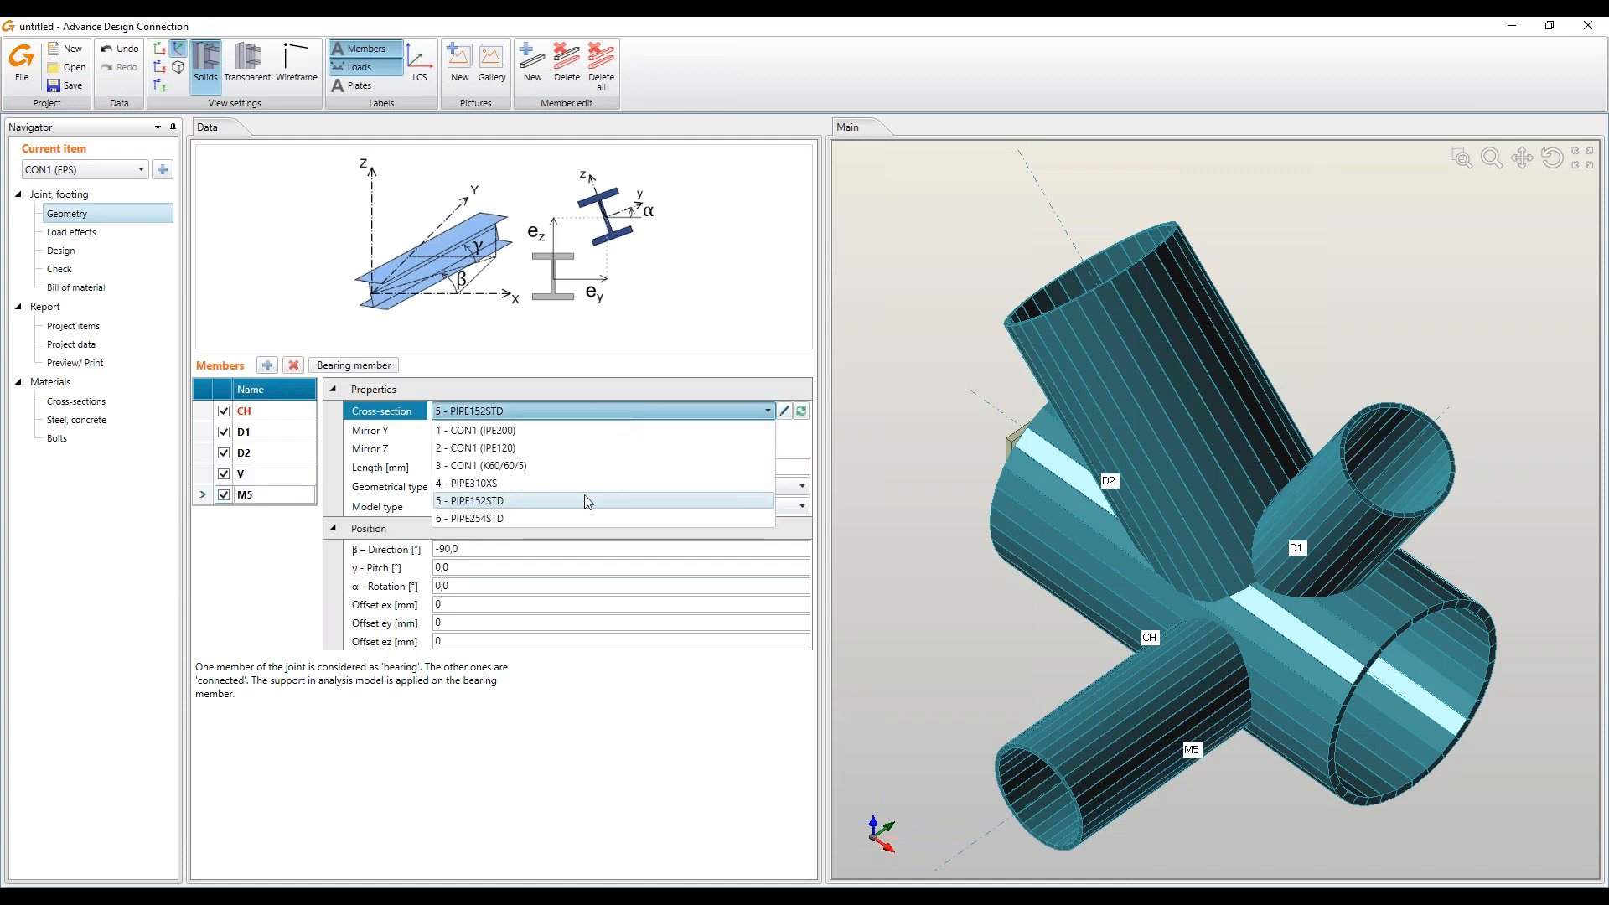
click(566, 482)
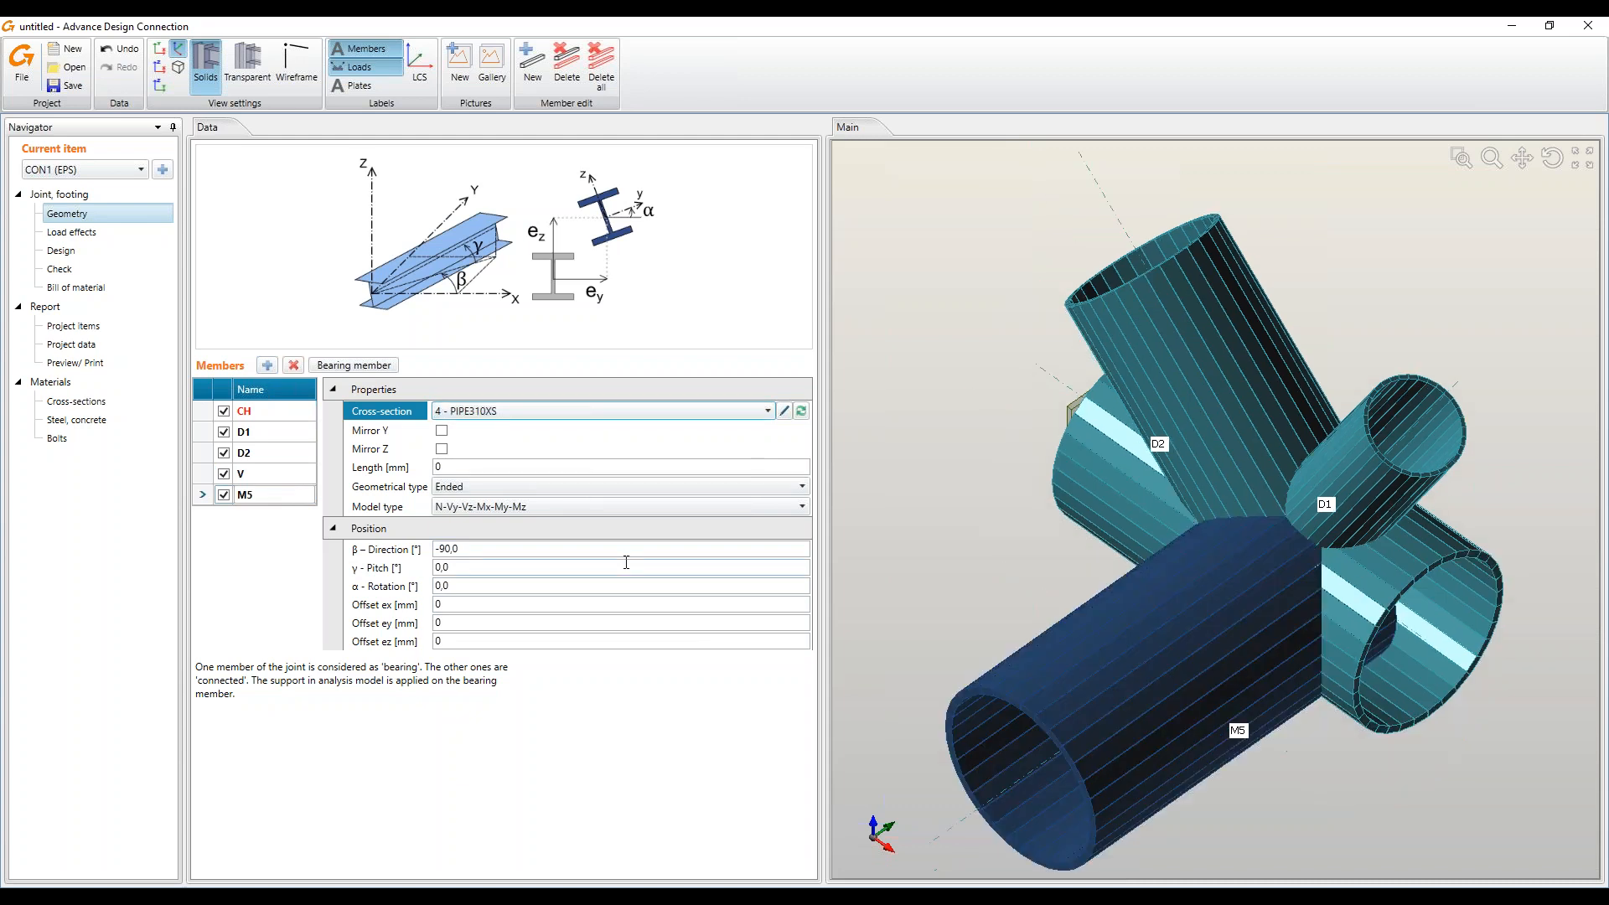
Set member M5's β direction to 0° and its length to 250 mm
click(533, 550)
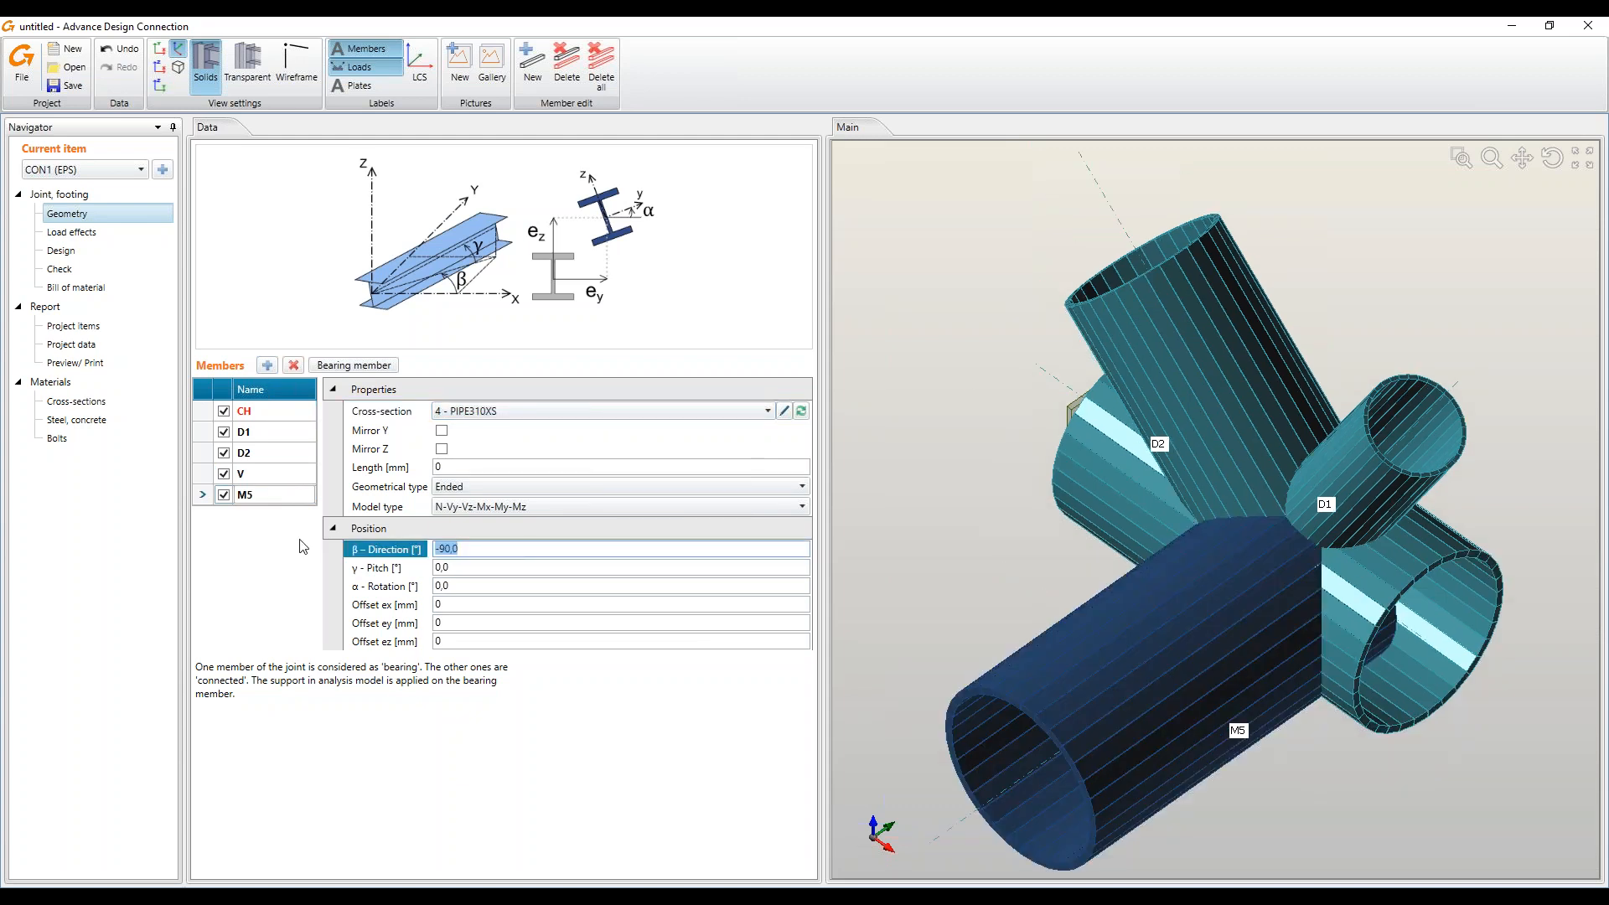
text(0)
key(Tab)
click(495, 468)
text(250)
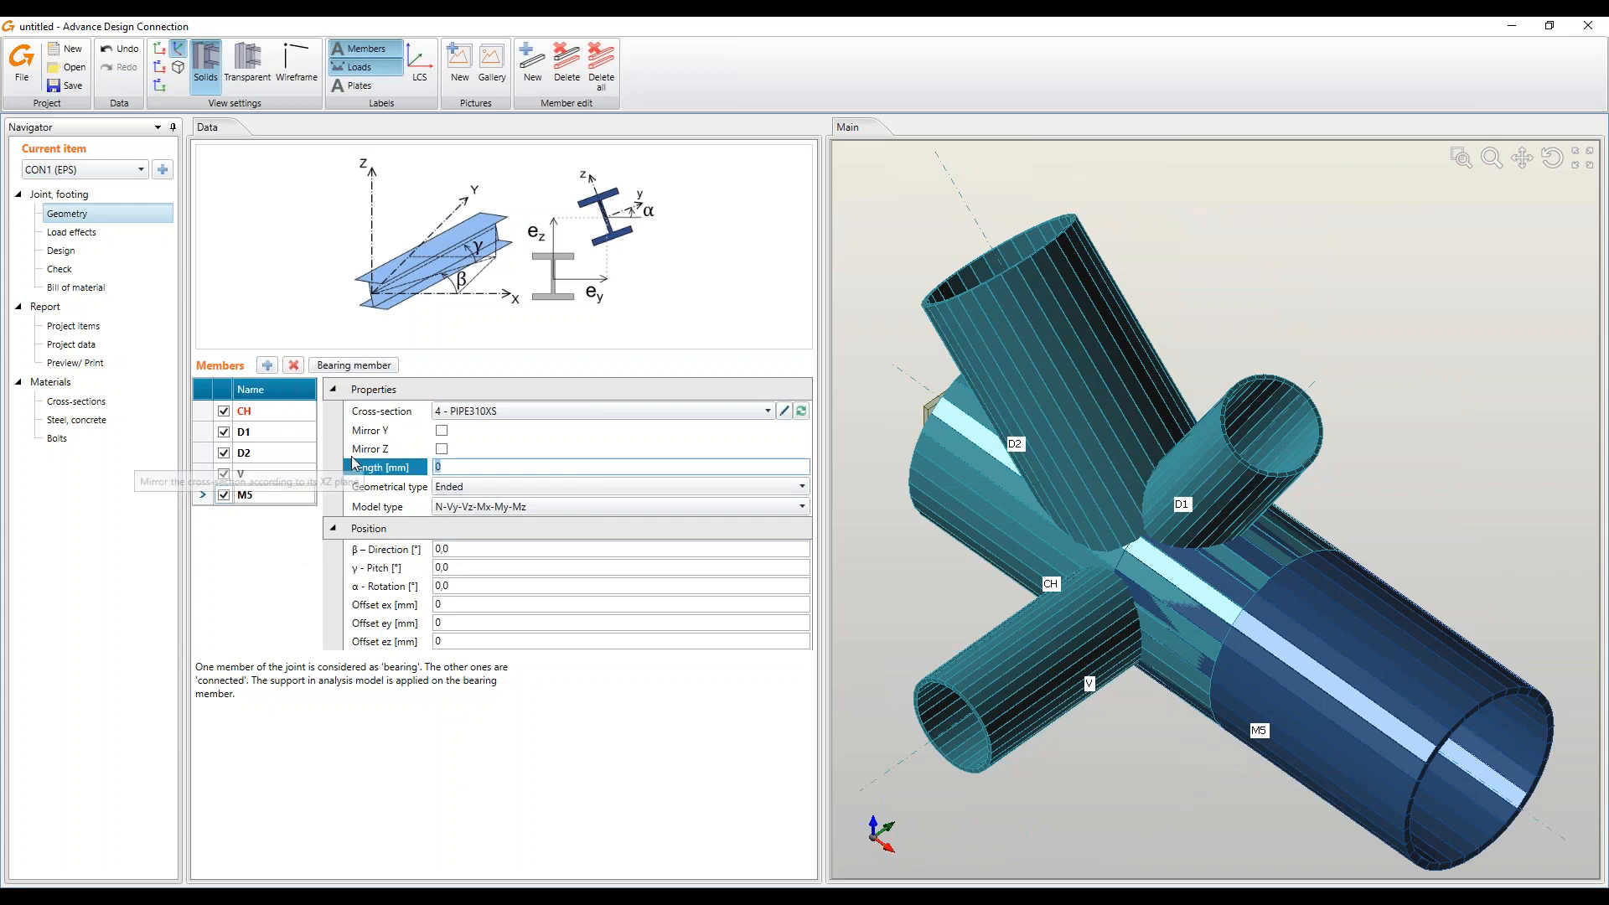
key(Tab)
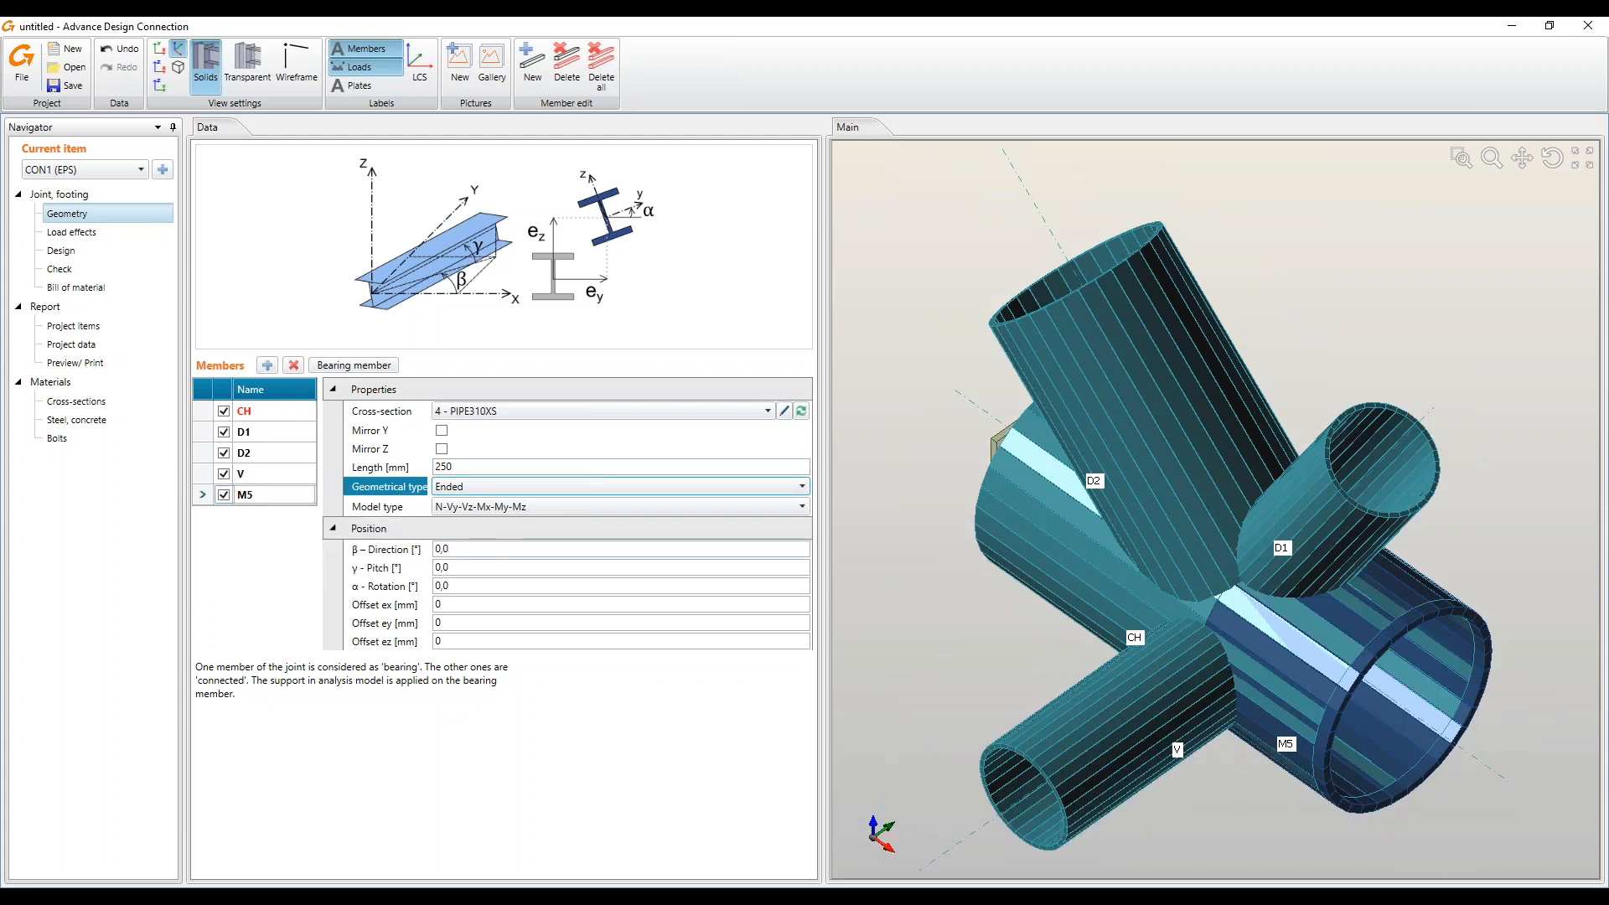
Set member M5's offset ex to 250 mm
click(465, 604)
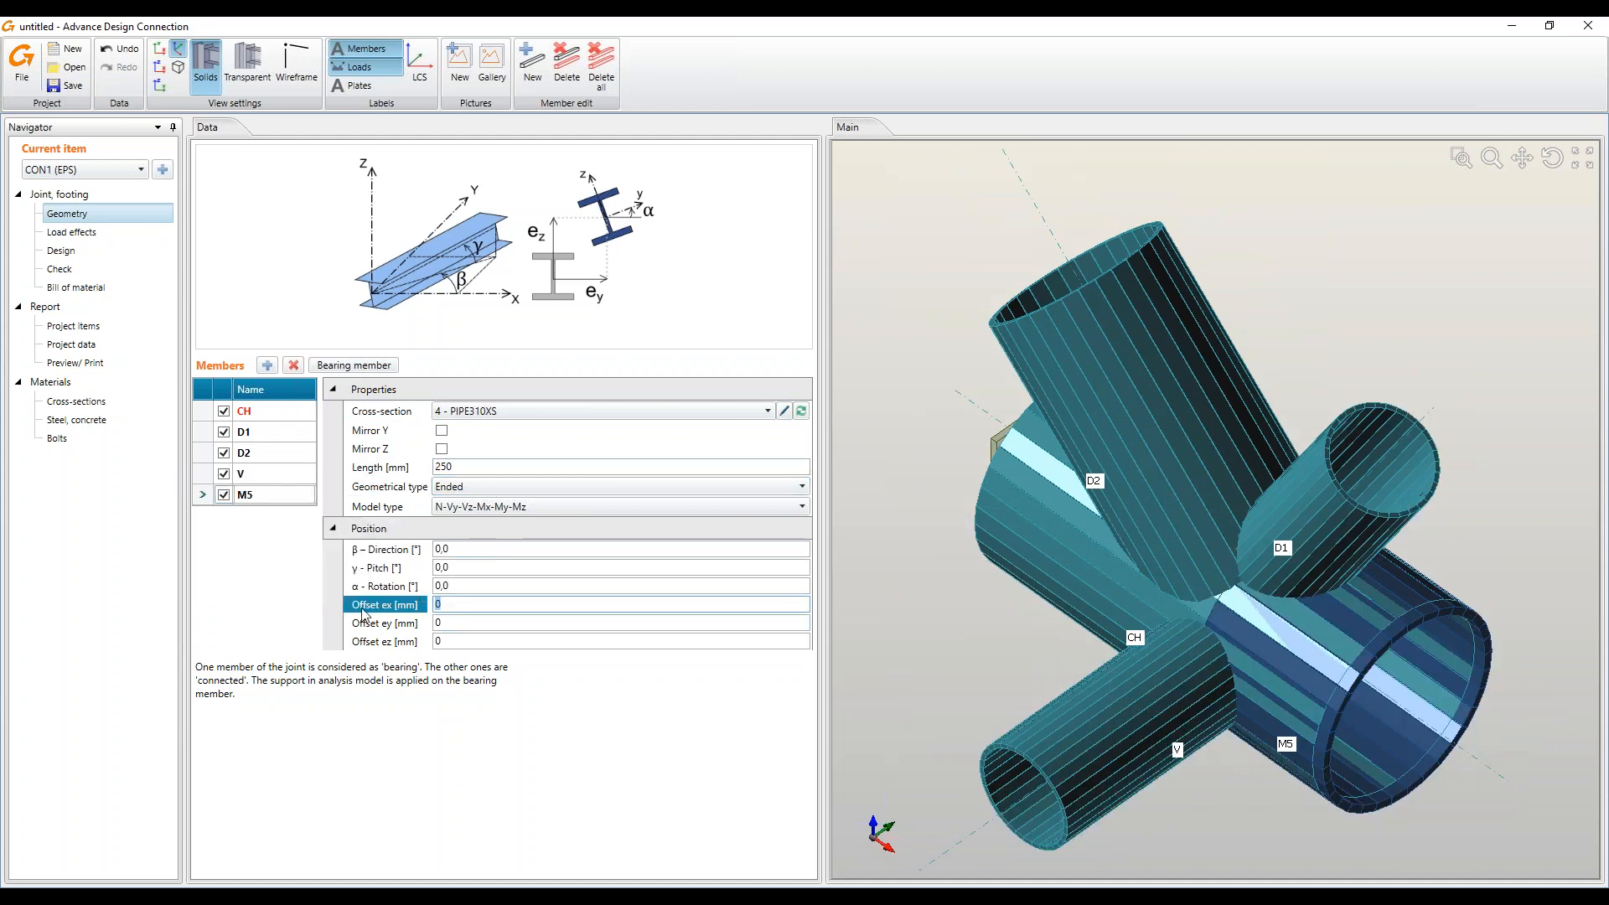
text(250)
key(Tab)
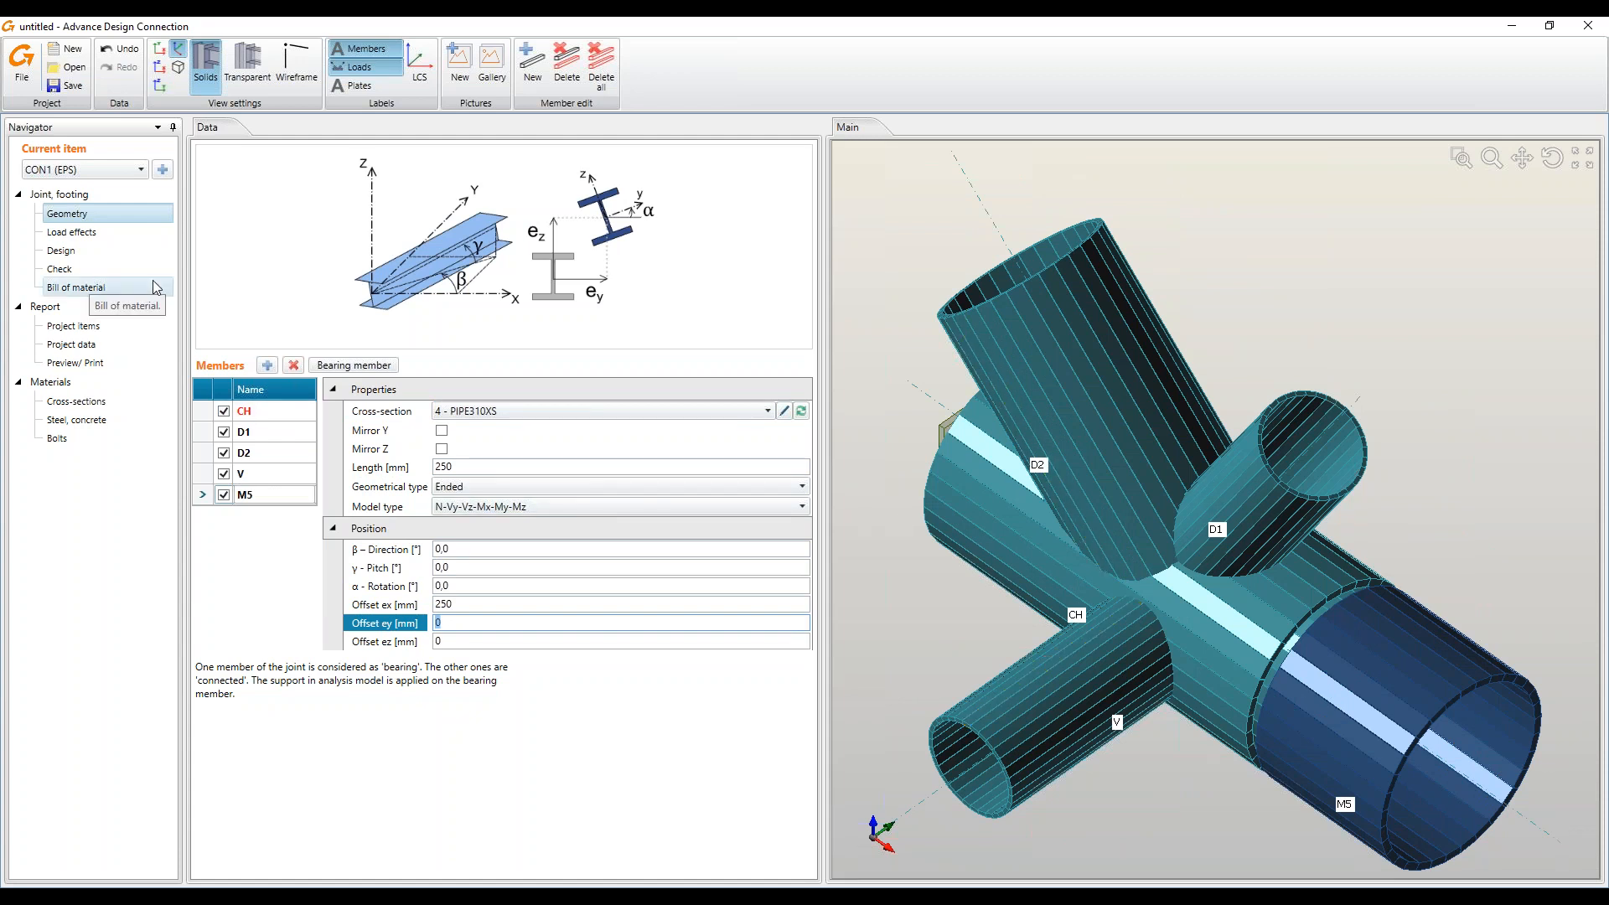
Go to the joint's load effects and enable the equilibrium check
click(91, 234)
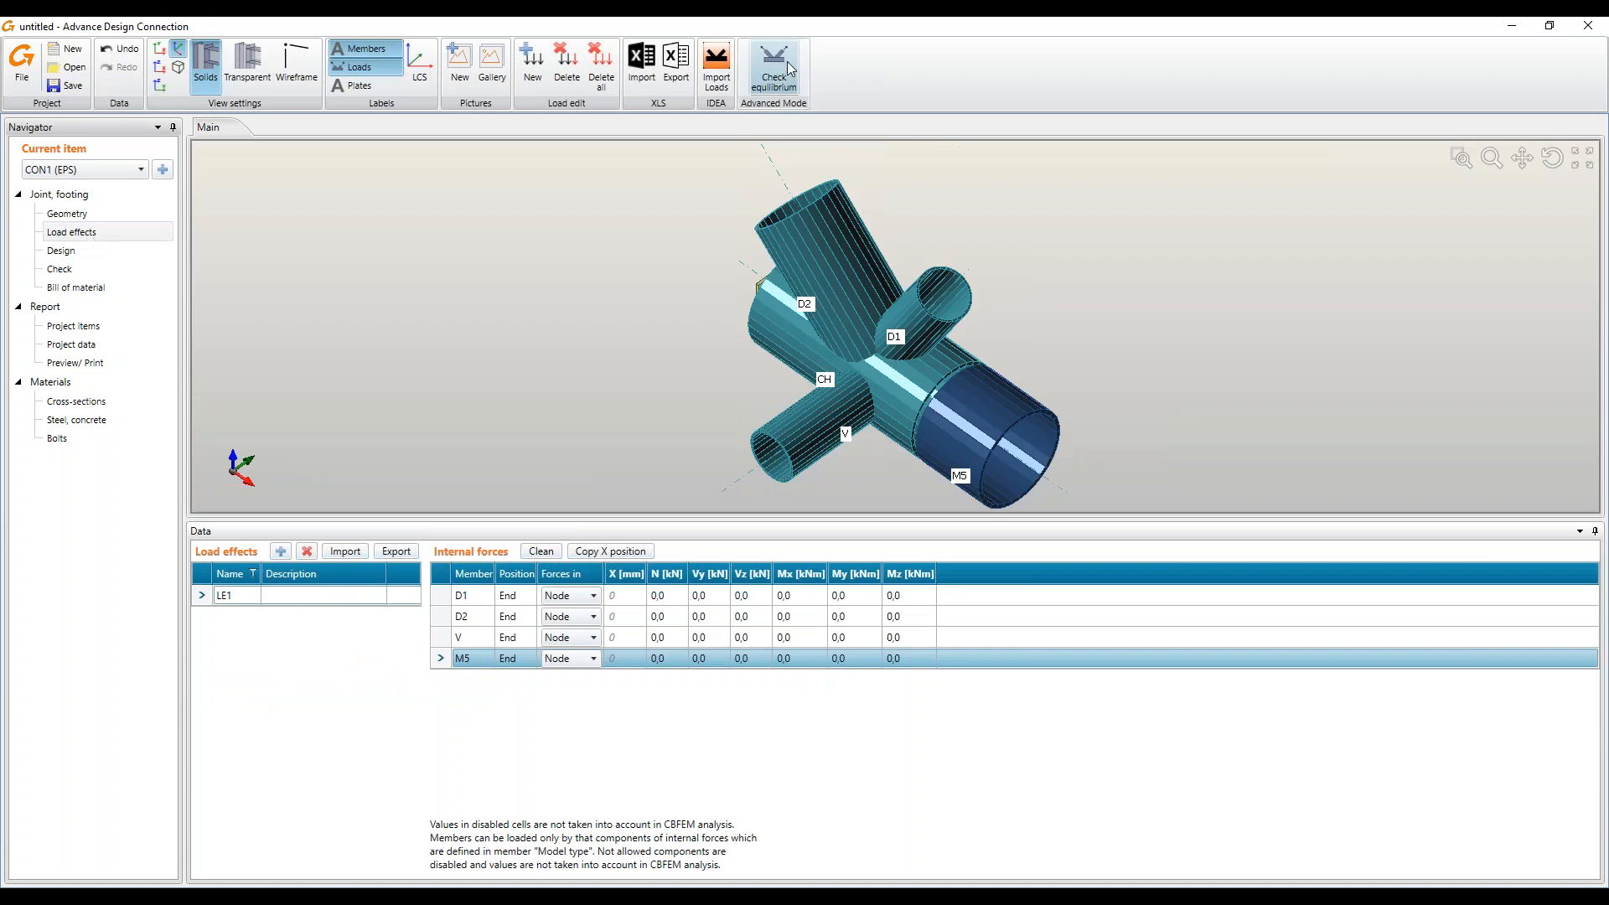
click(775, 67)
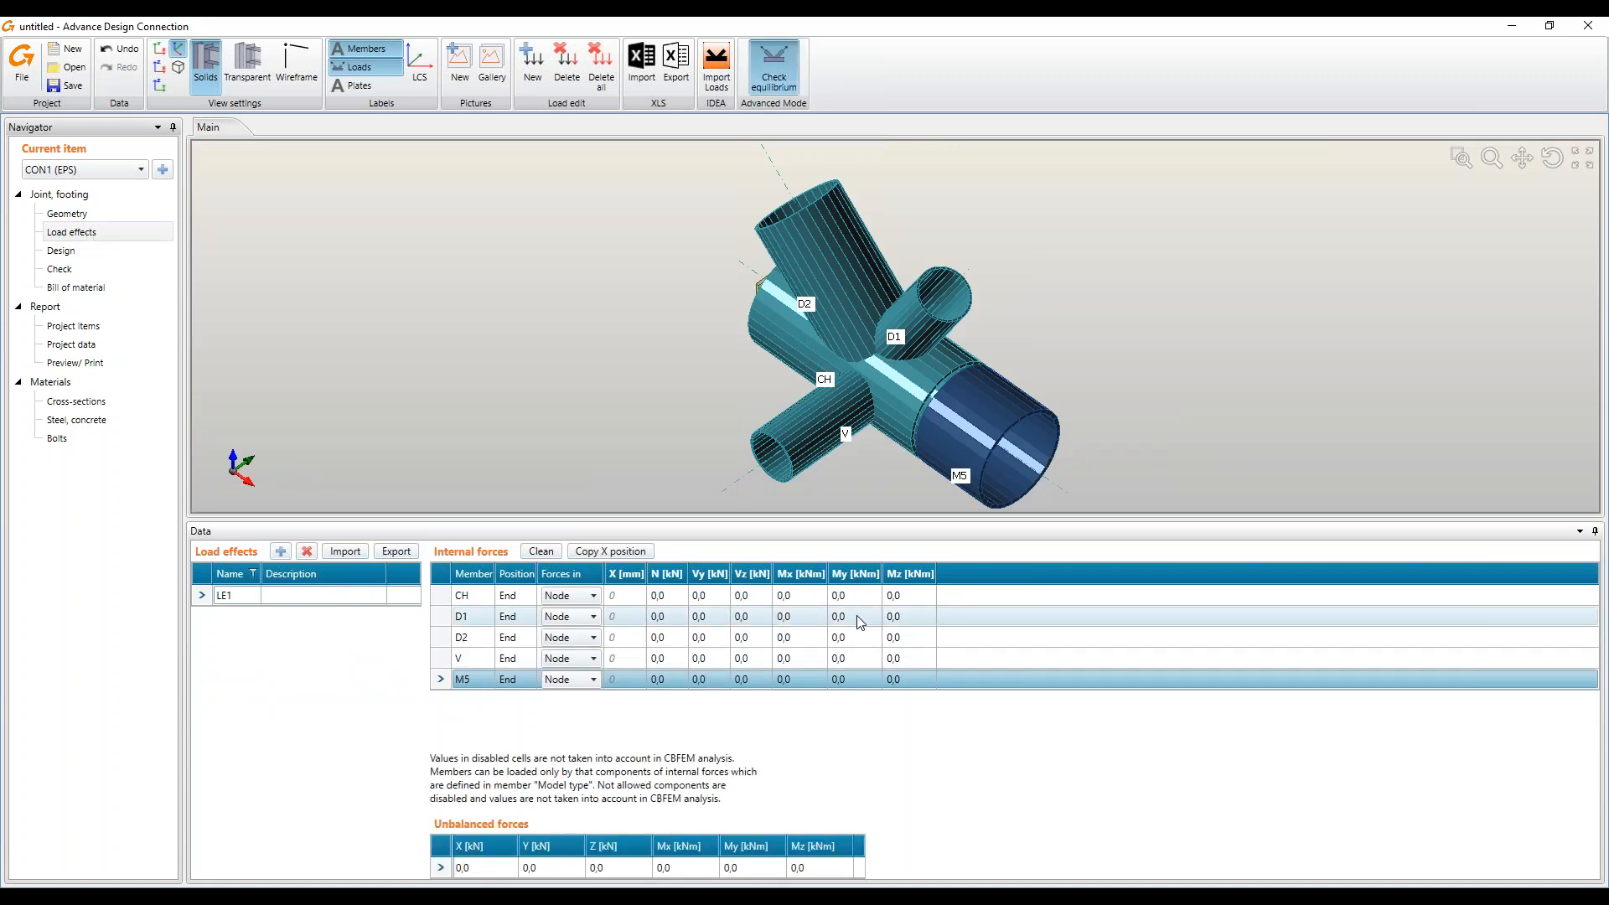
Open the workbook Effort Attache Tubulaire 3D.xlsx from the Doc folder in Excel and maximize its window
click(596, 895)
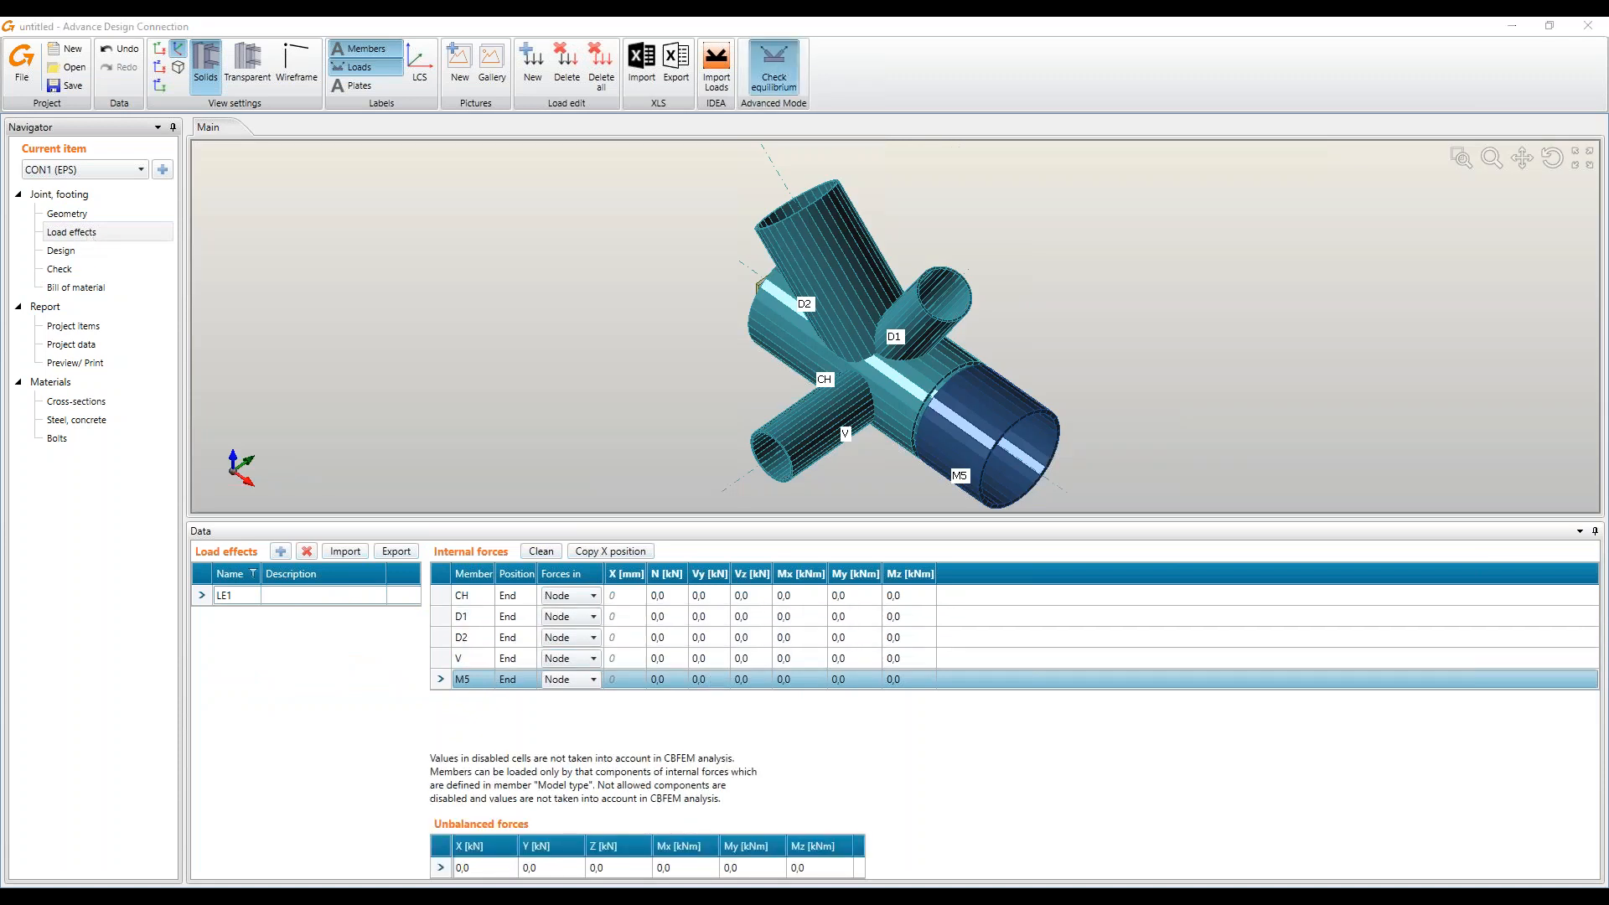
click(384, 427)
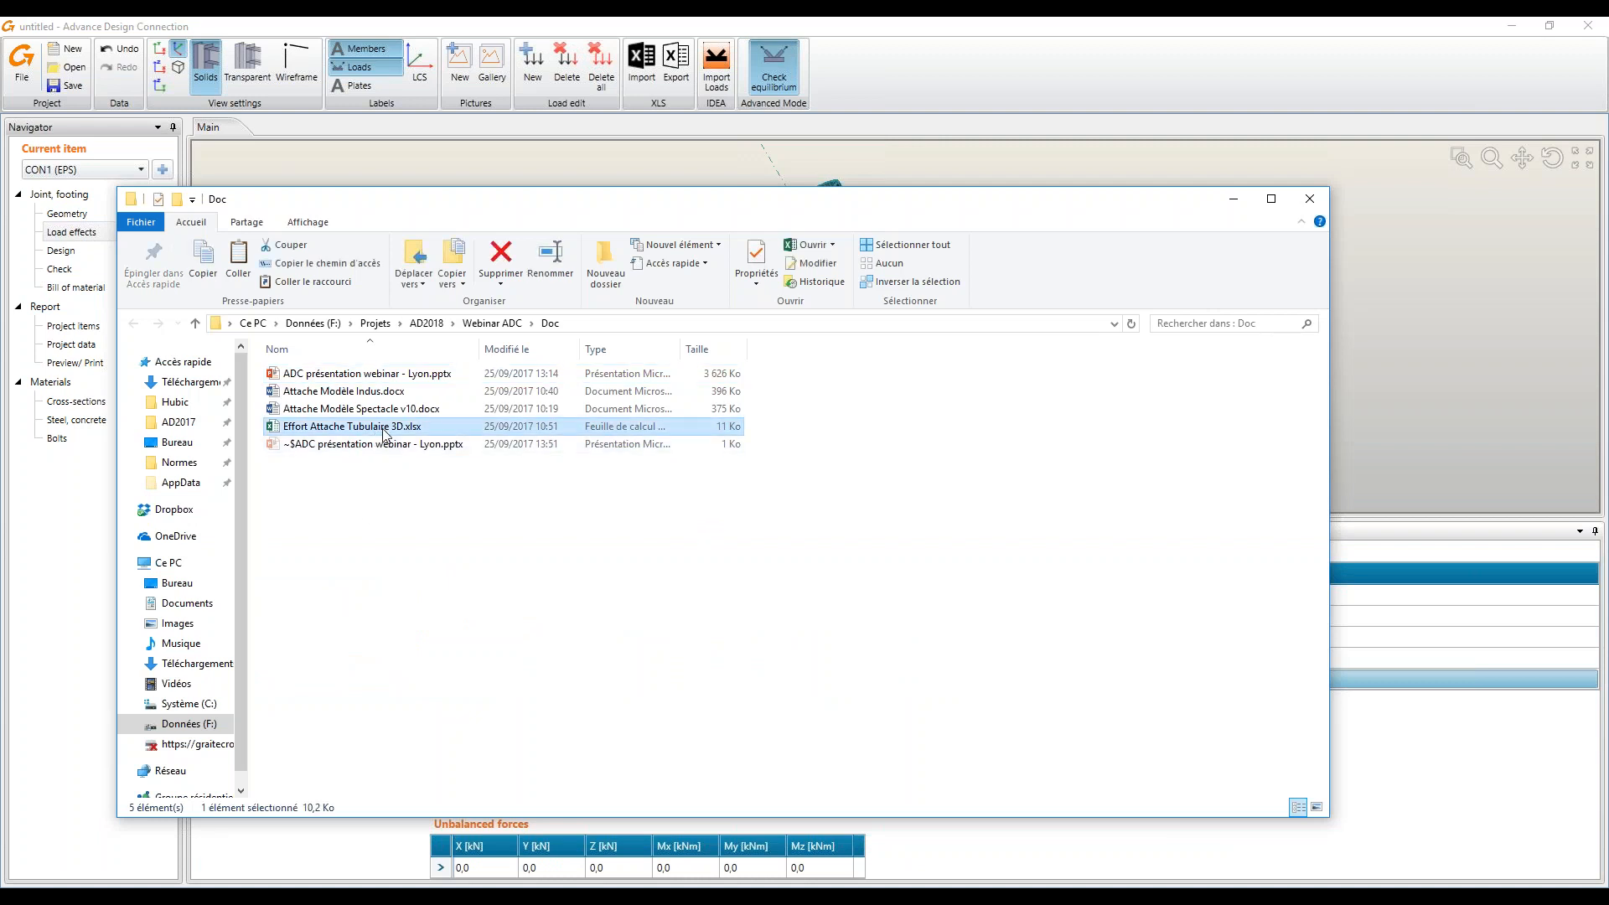
double_click(383, 428)
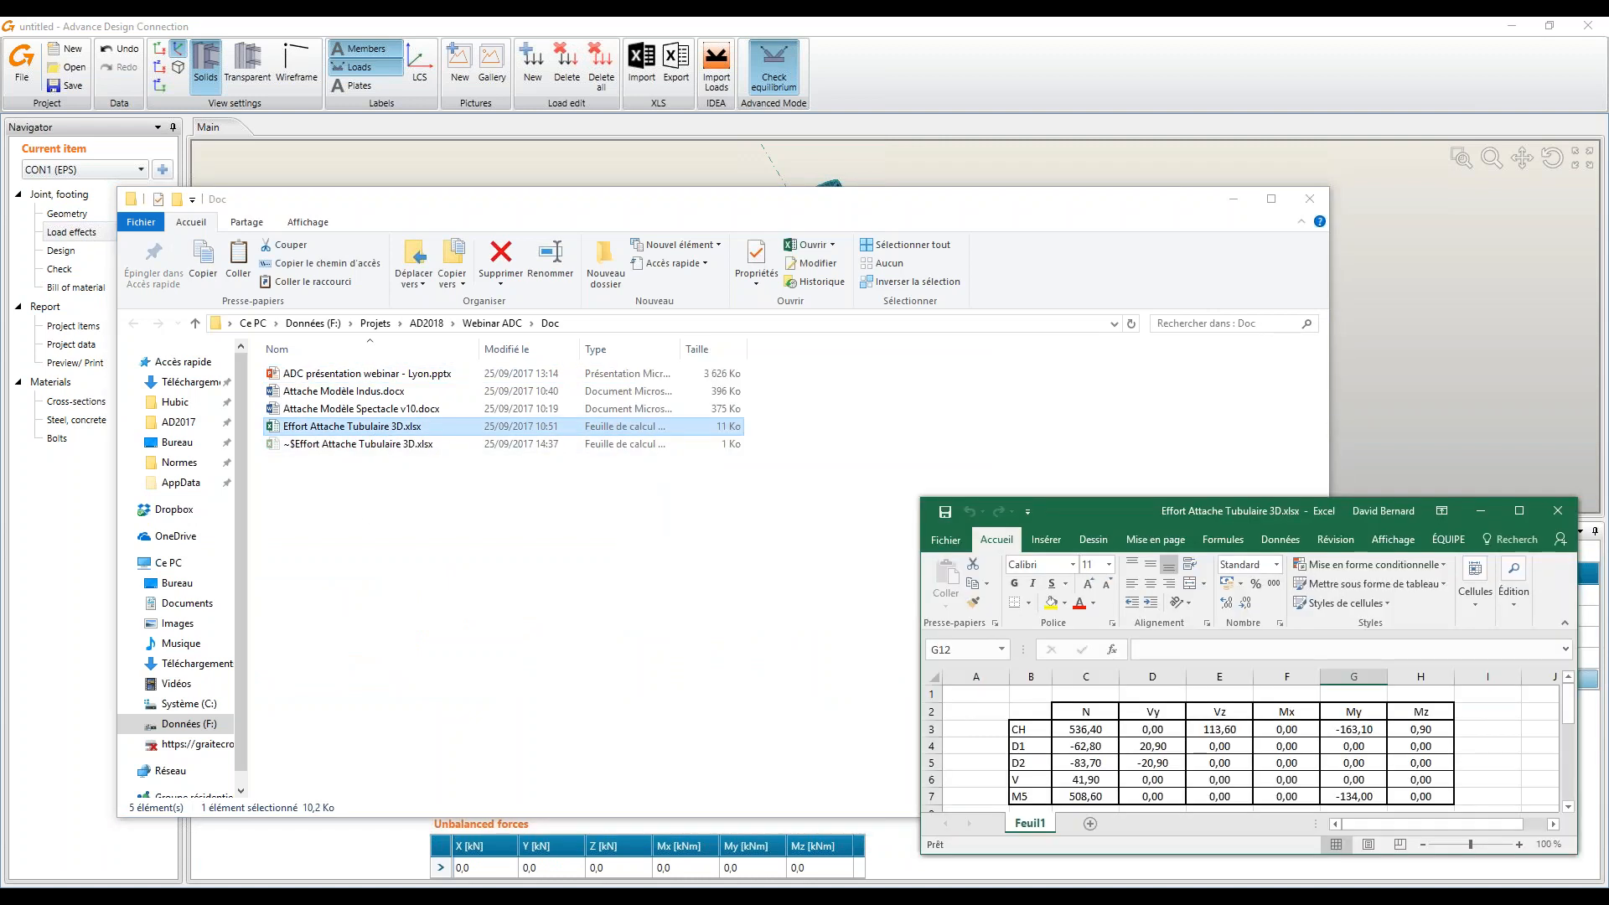
double_click(1128, 510)
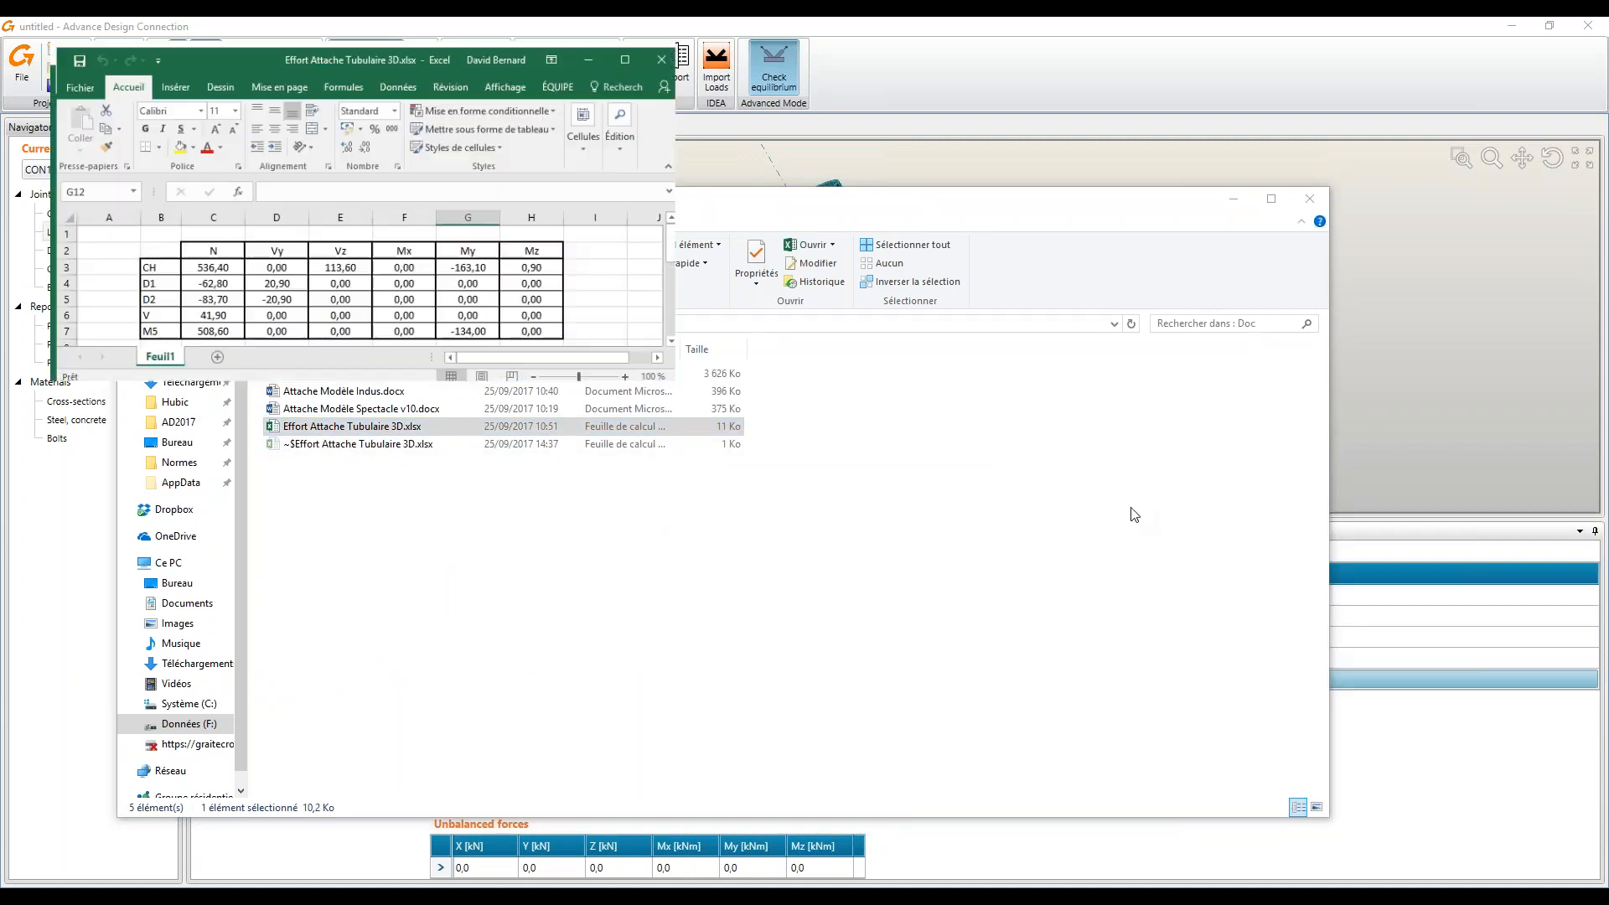
Copy the internal forces of CH, D1, D2, V and M5 in cells C3:H7 and return to Advance Design Connection
drag(159, 249, 496, 317)
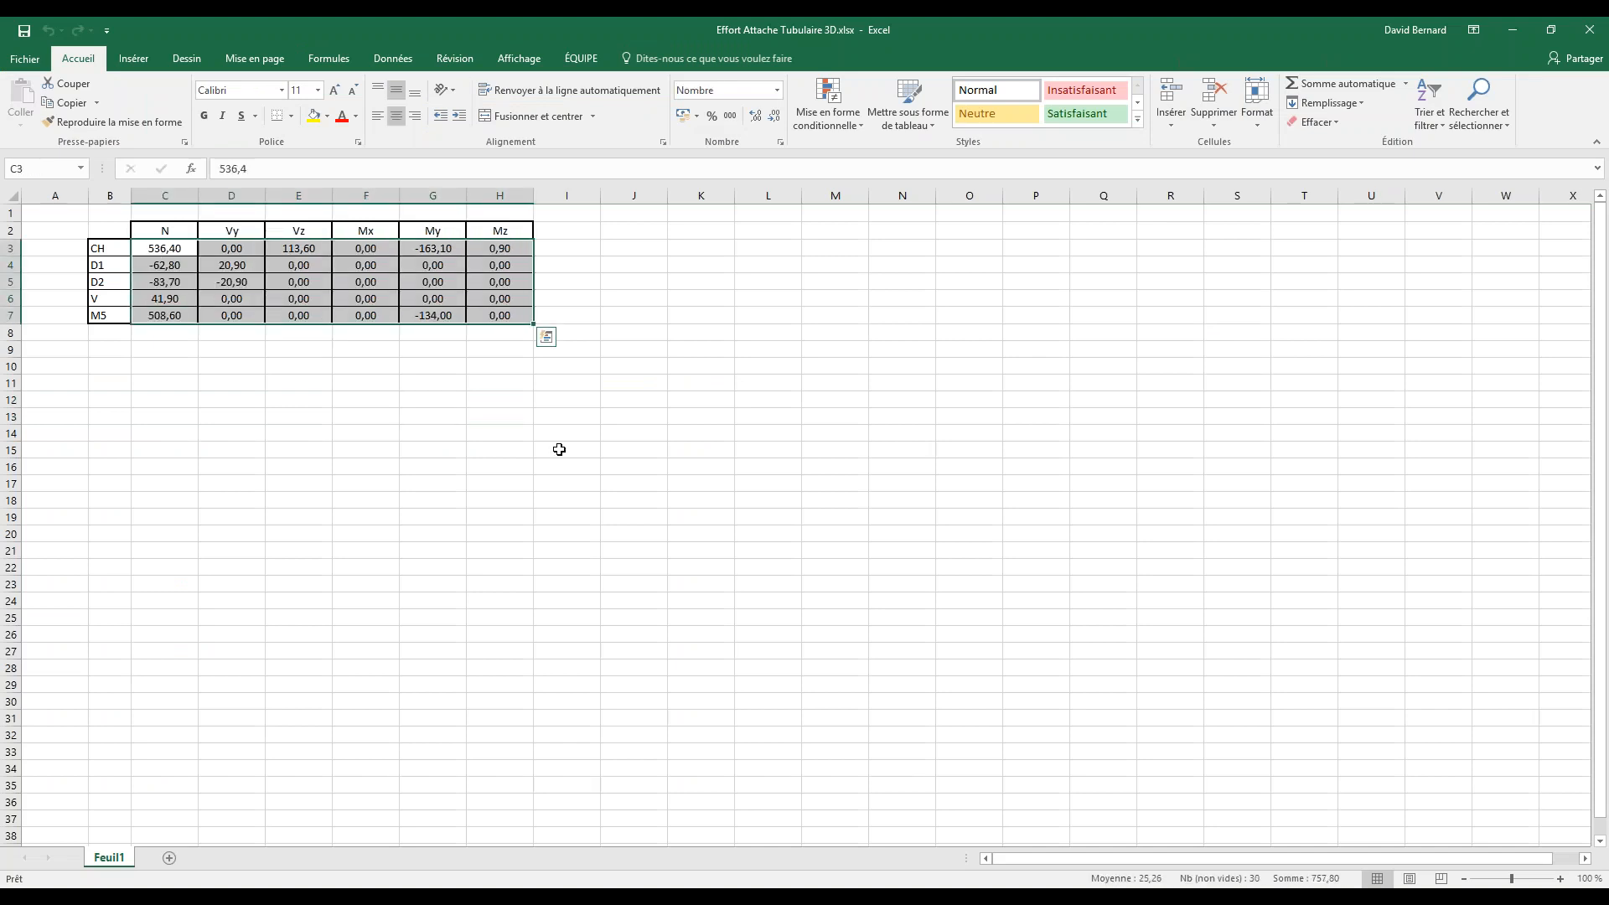
key(ctrl+c)
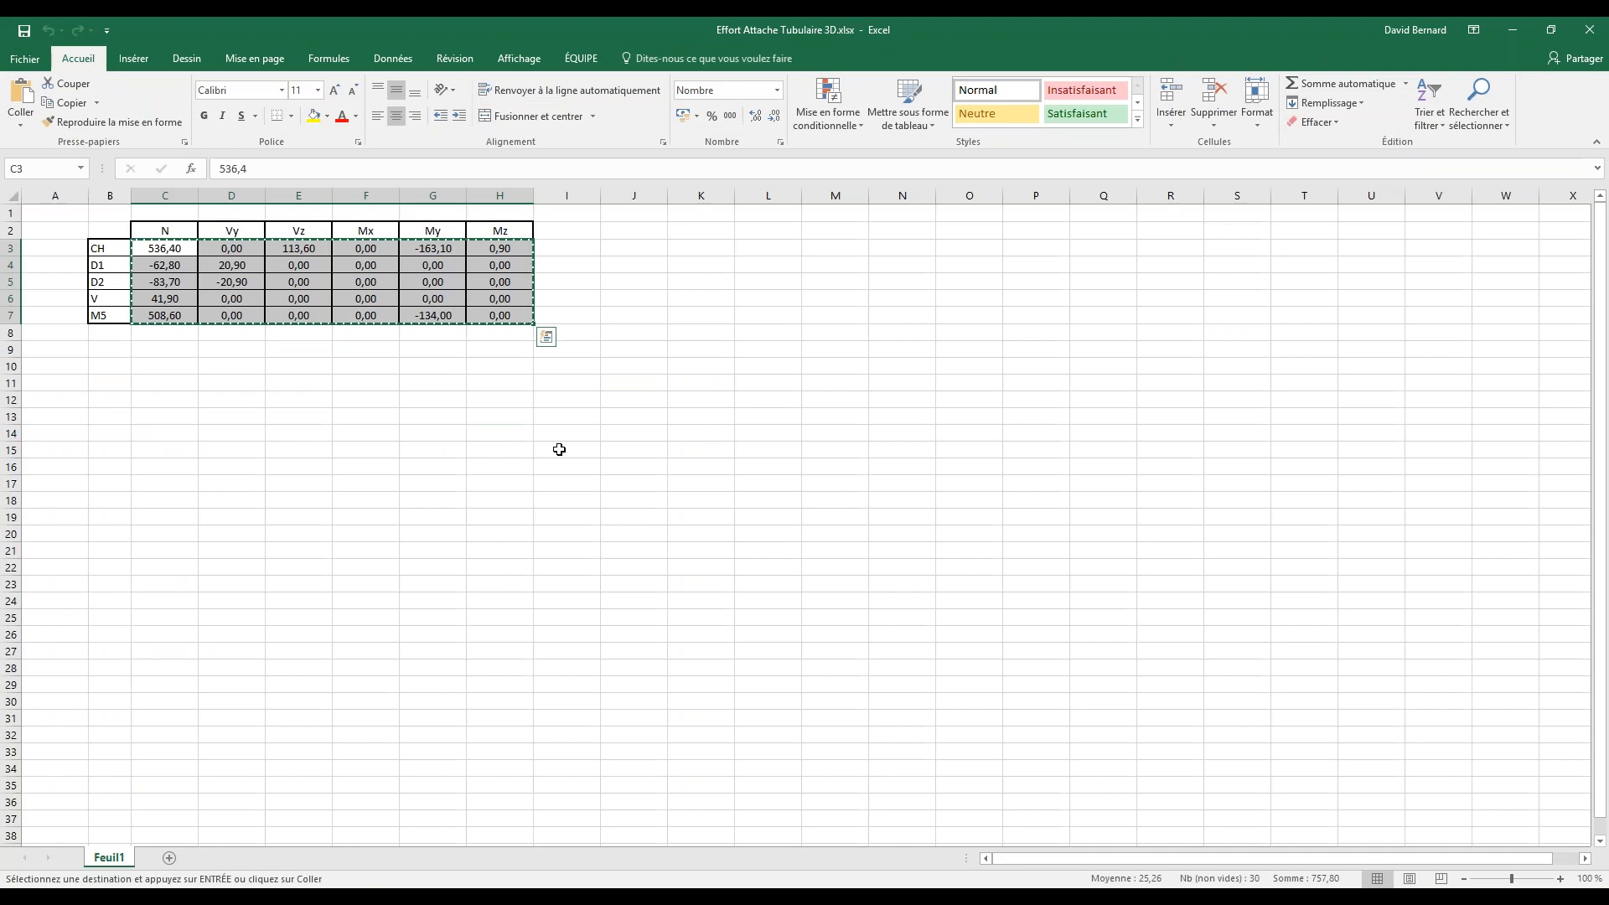
click(1512, 29)
click(1065, 84)
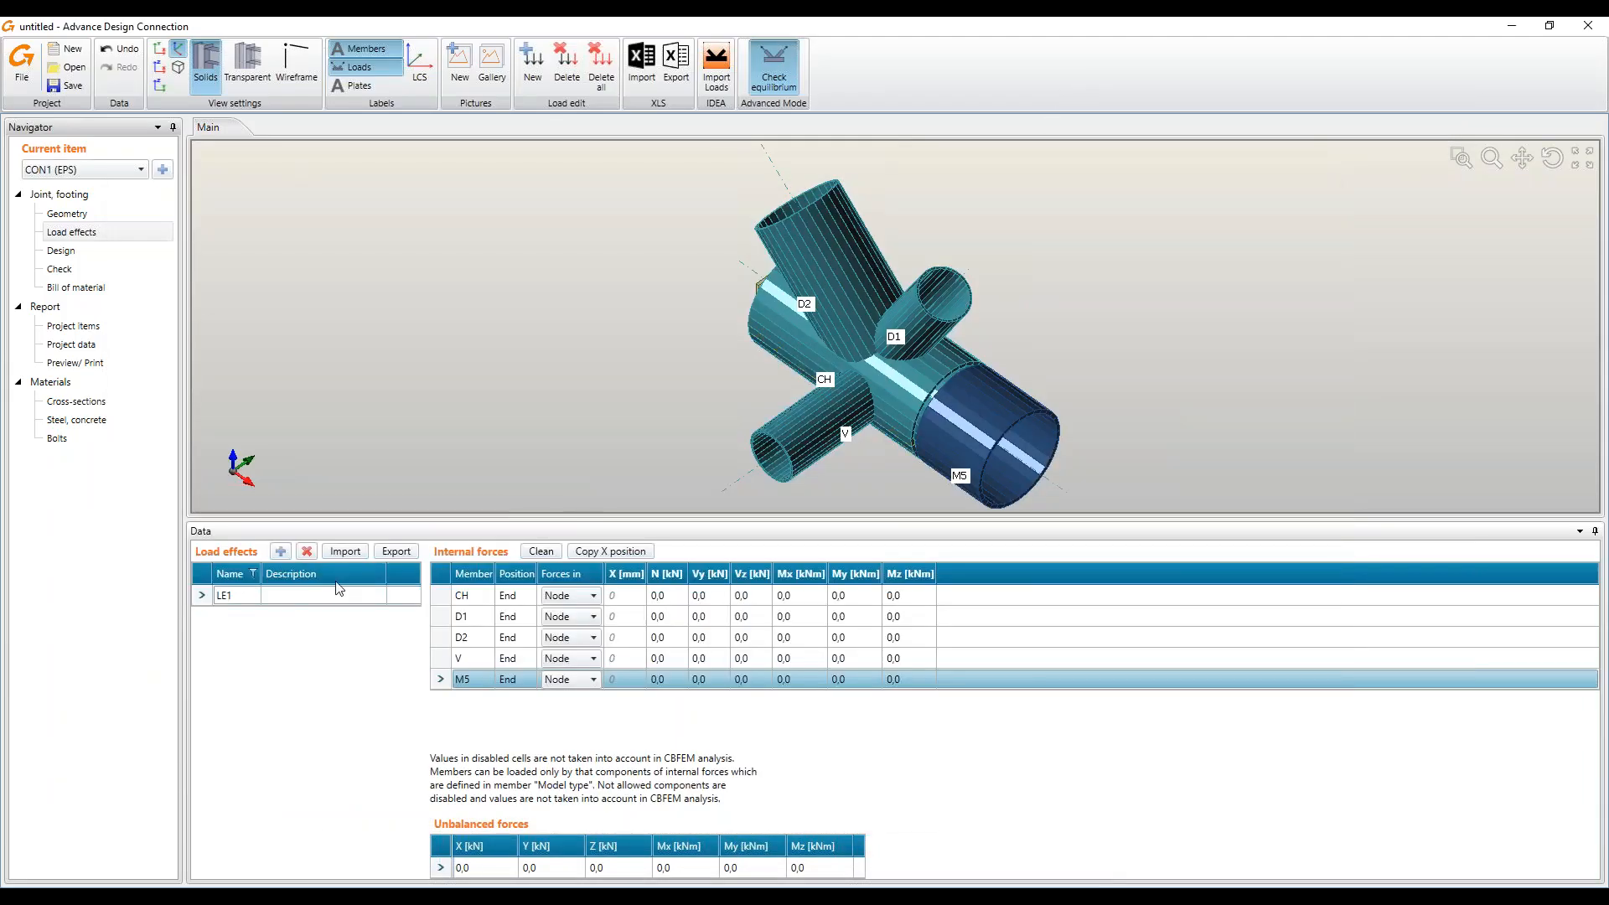
Import the copied internal forces of CH, D1, D2, V and M5 as a load effect, replacing the existing loads
click(345, 553)
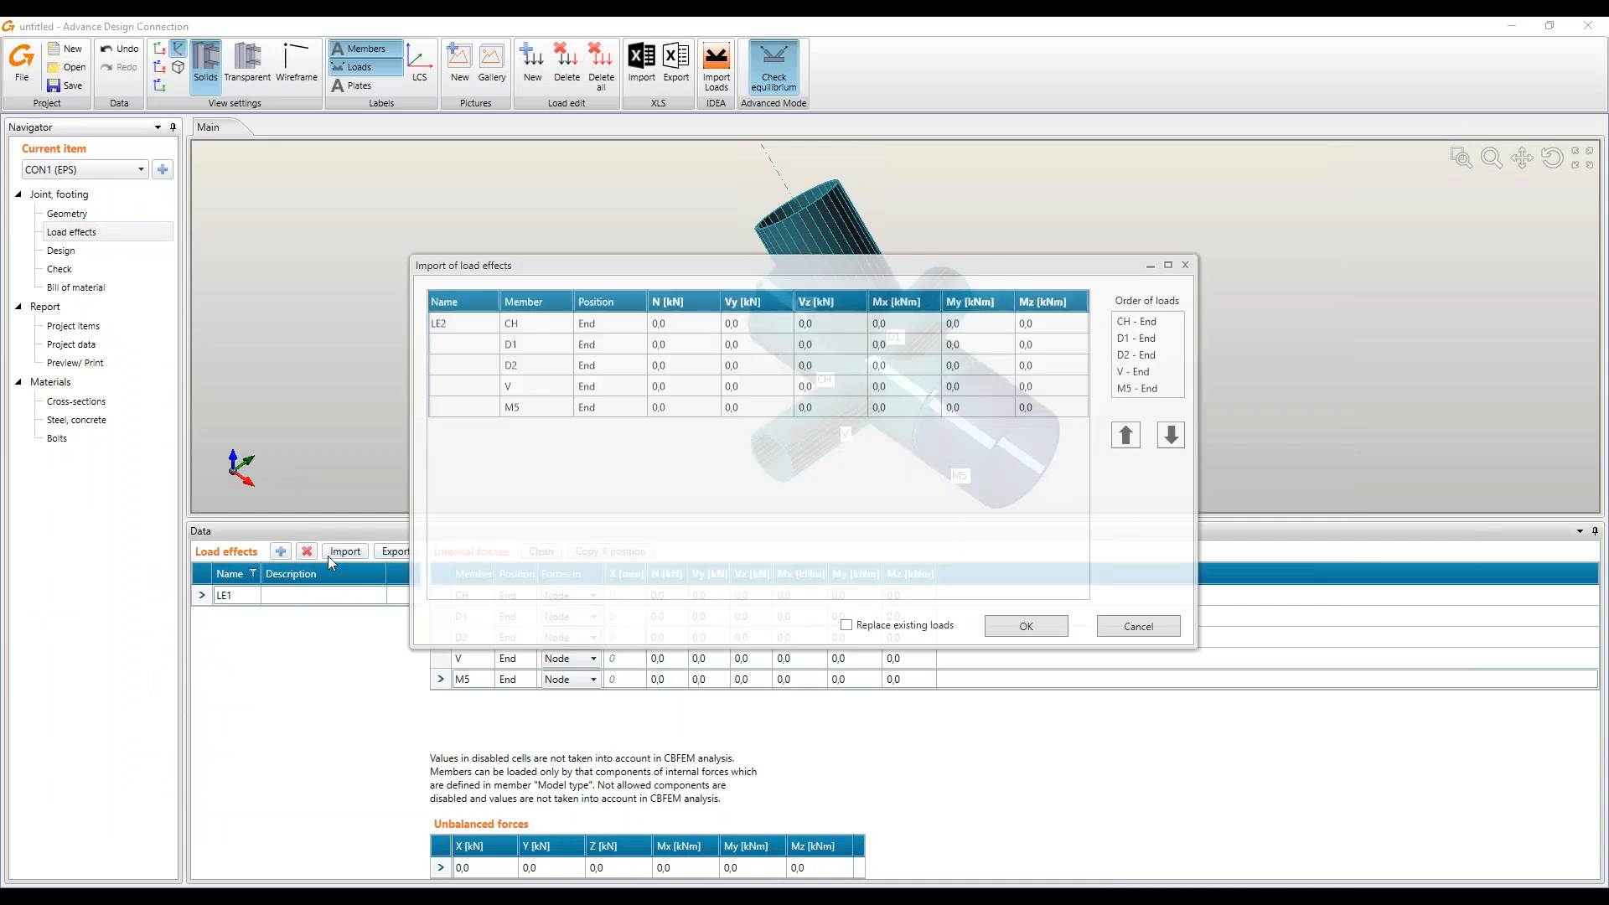
key(ctrl+v)
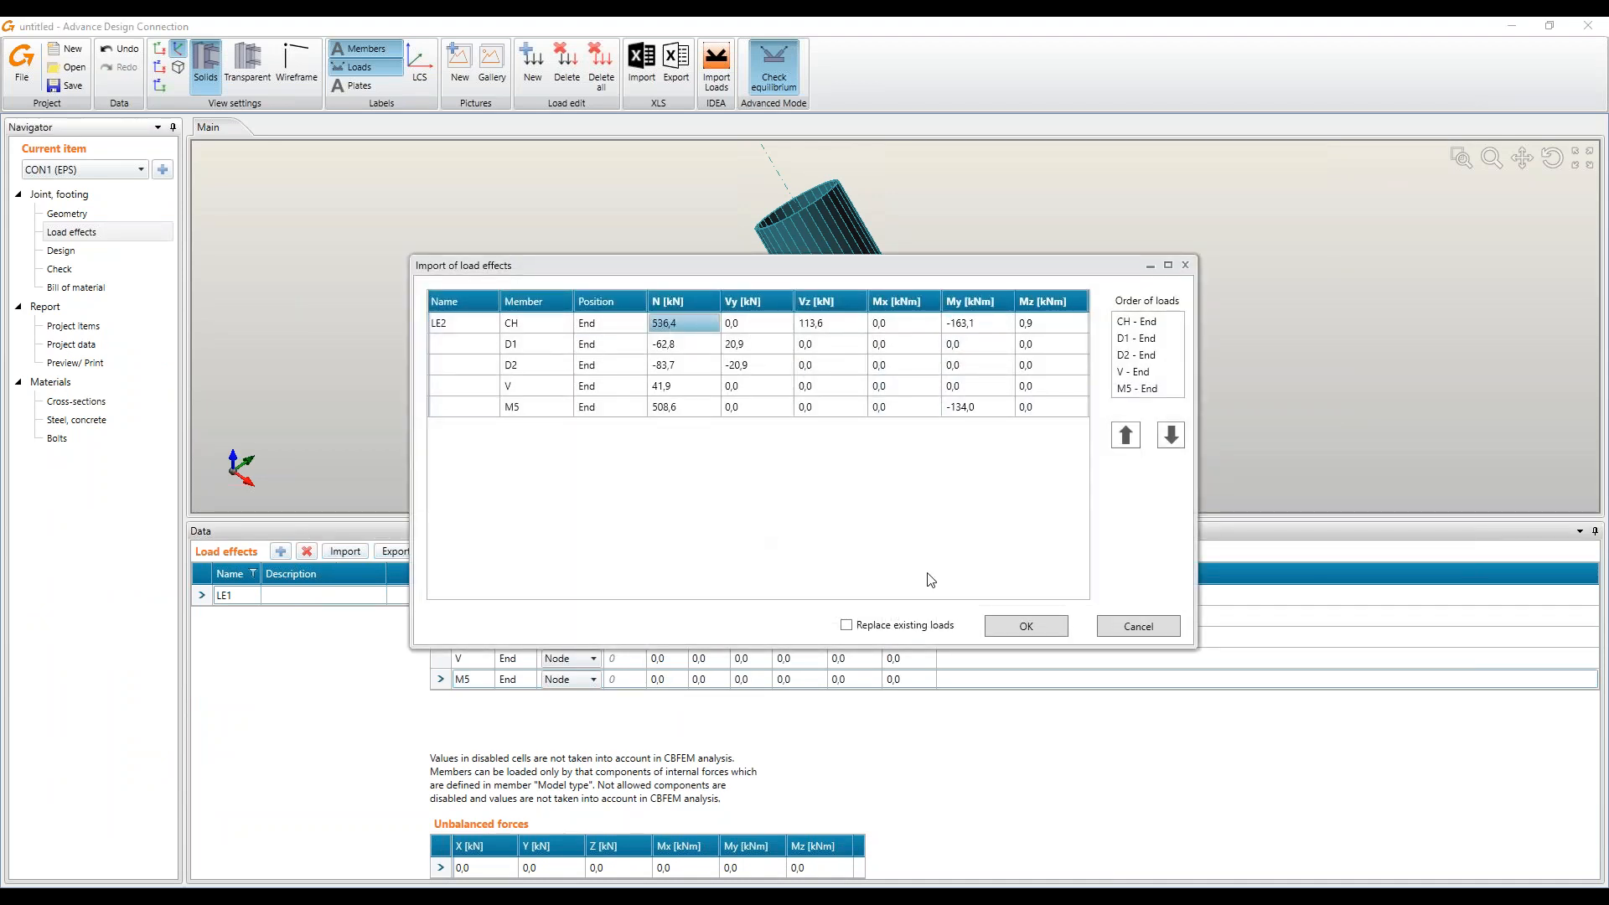
click(847, 625)
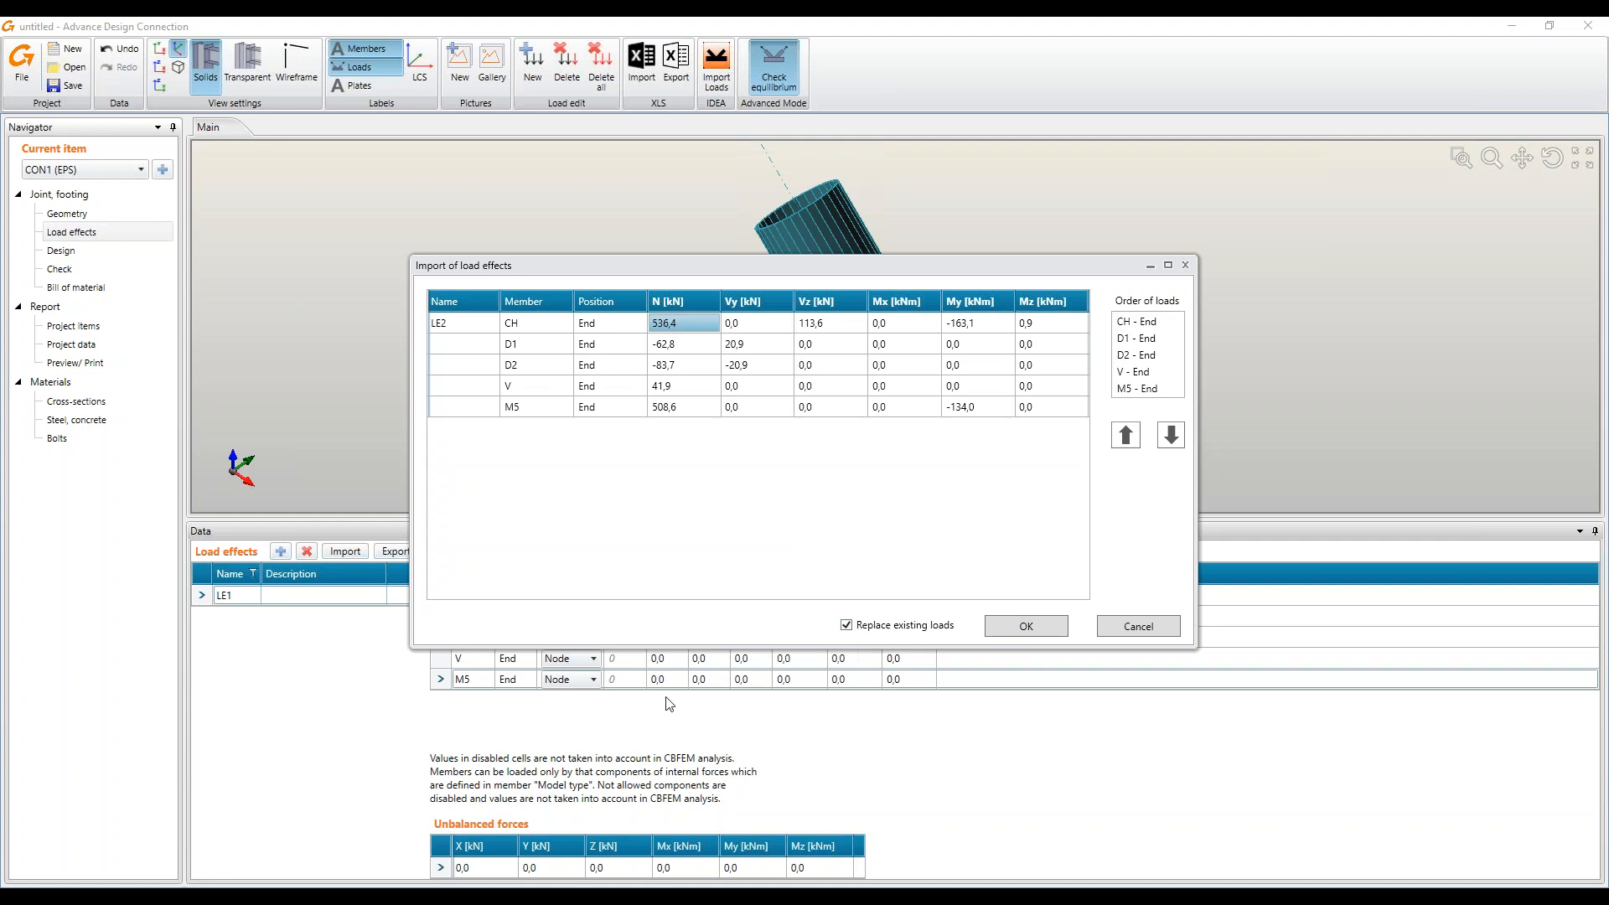
click(1005, 627)
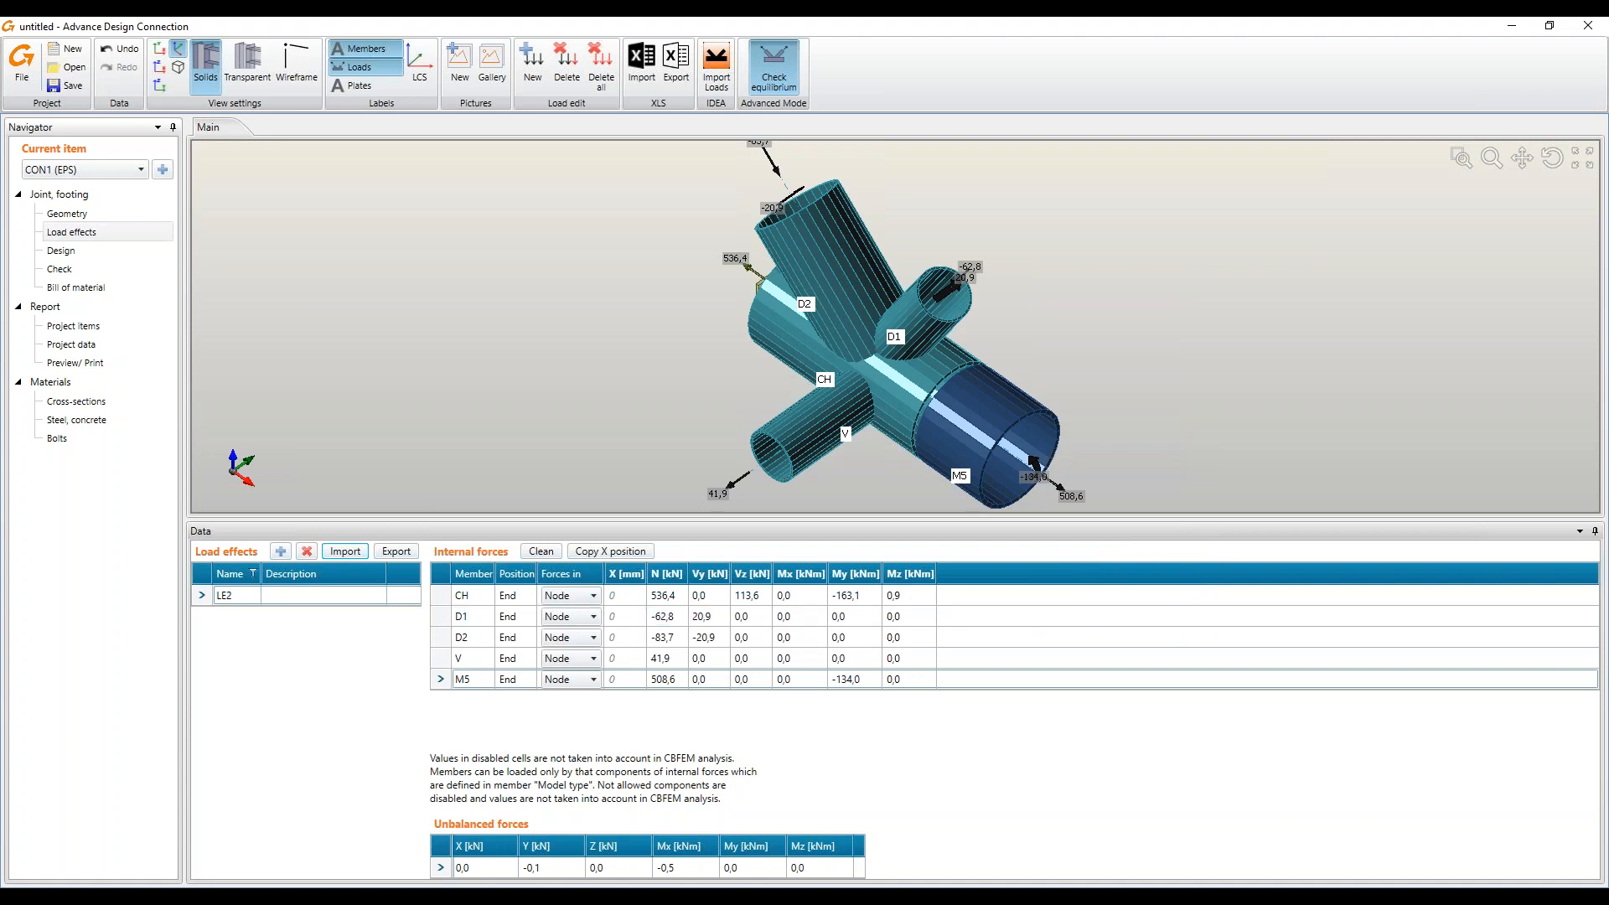
In the joint's design, add a plate-to-plate operation with M24 8.8 bolts between members CH and M5
click(60, 250)
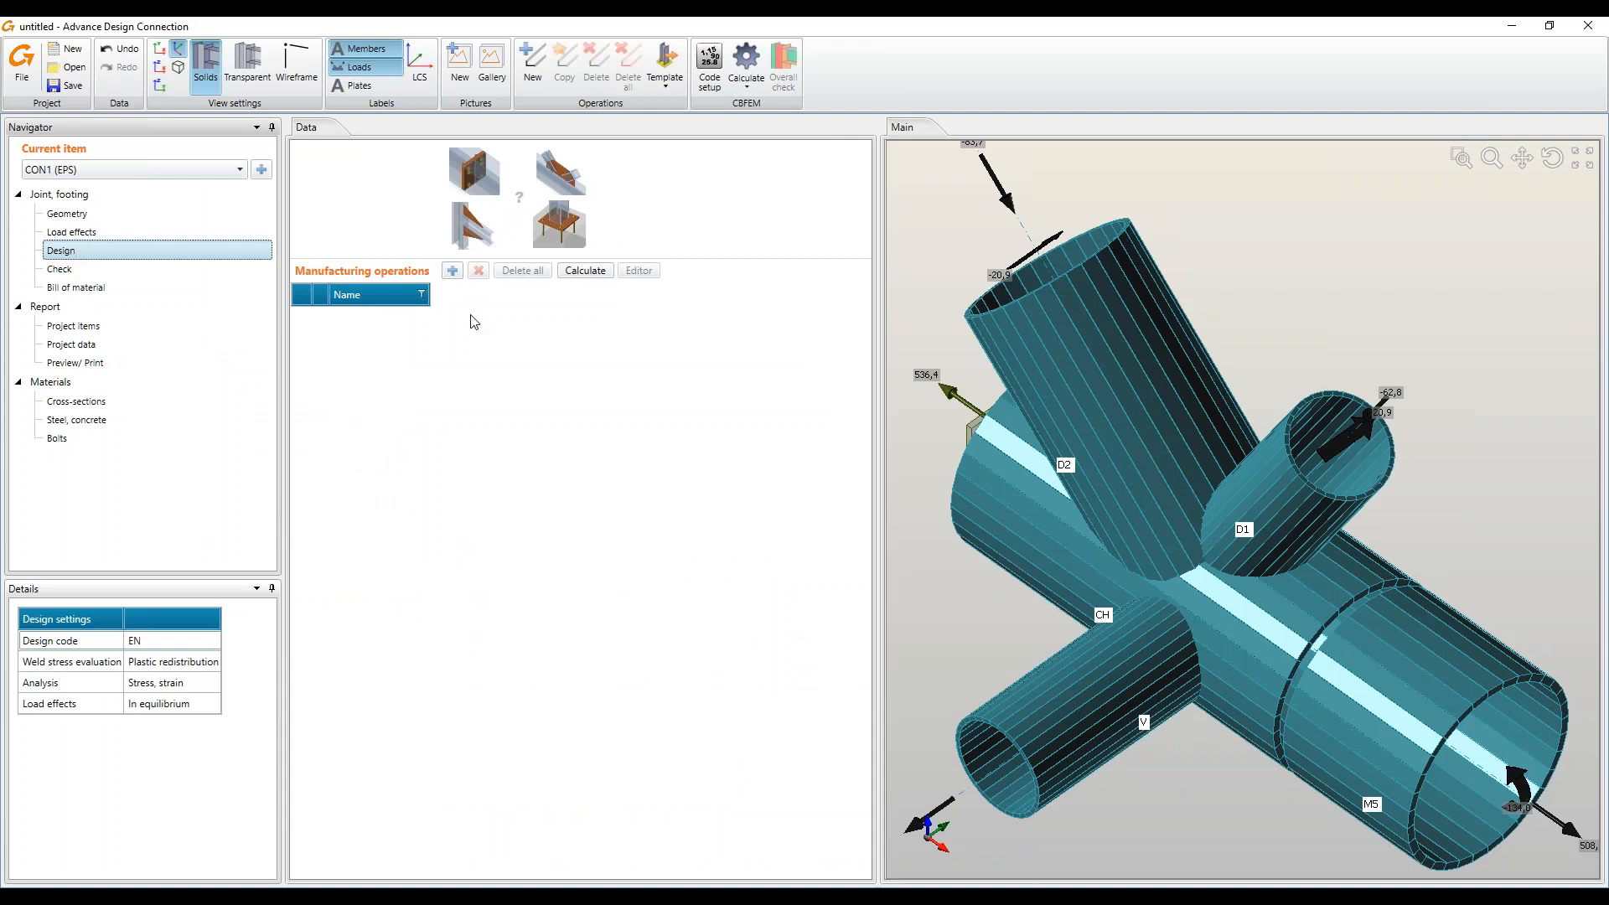
click(452, 271)
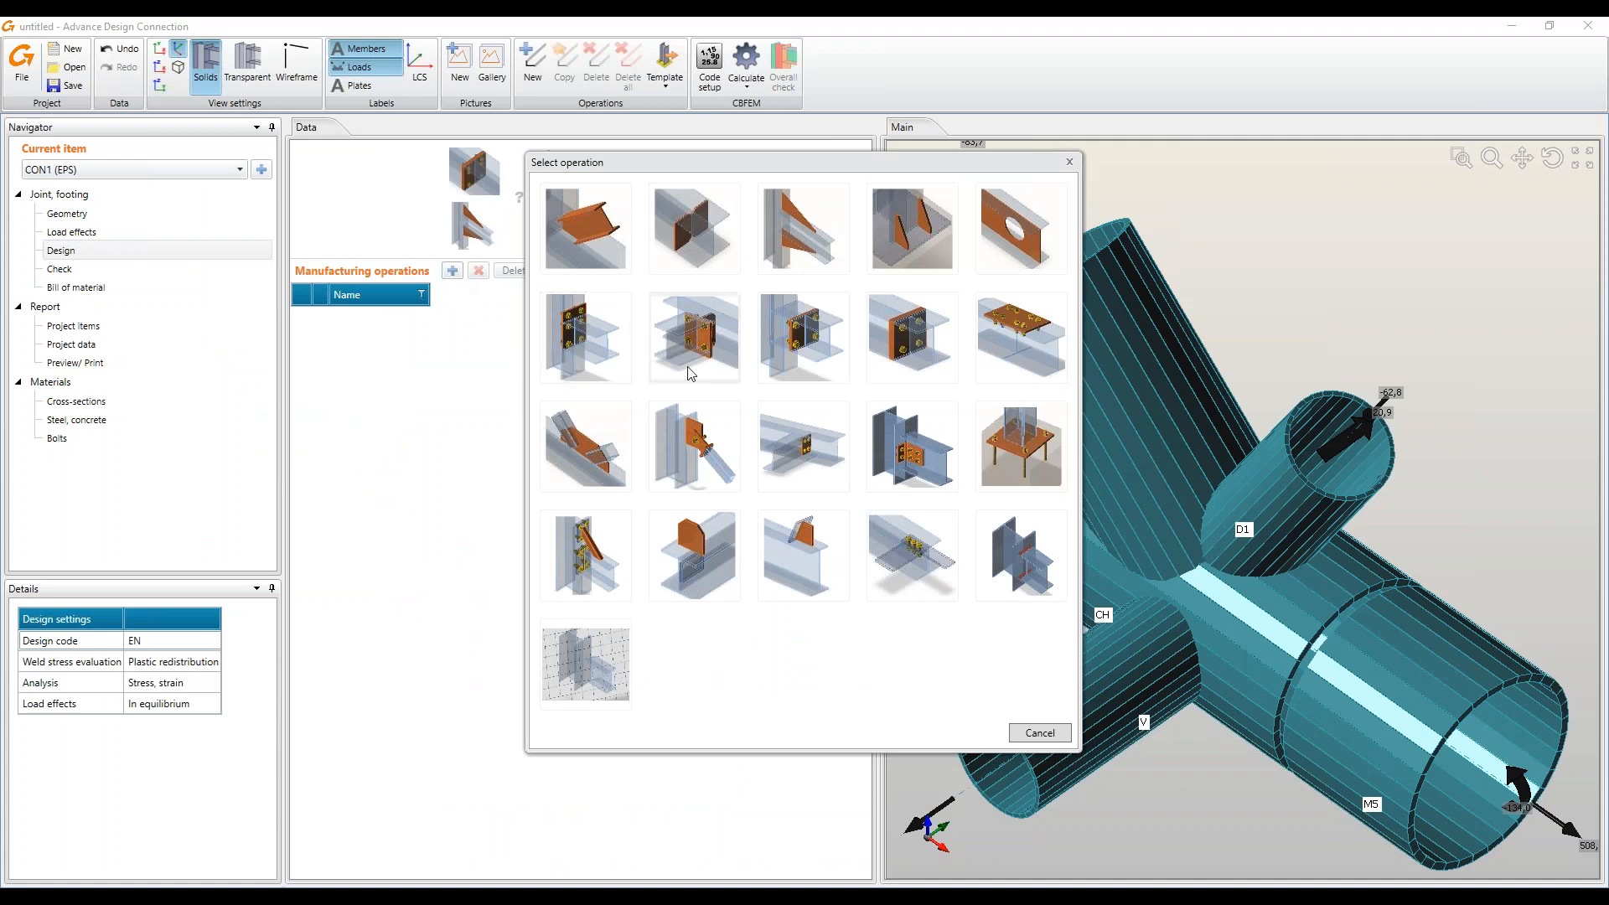
click(912, 344)
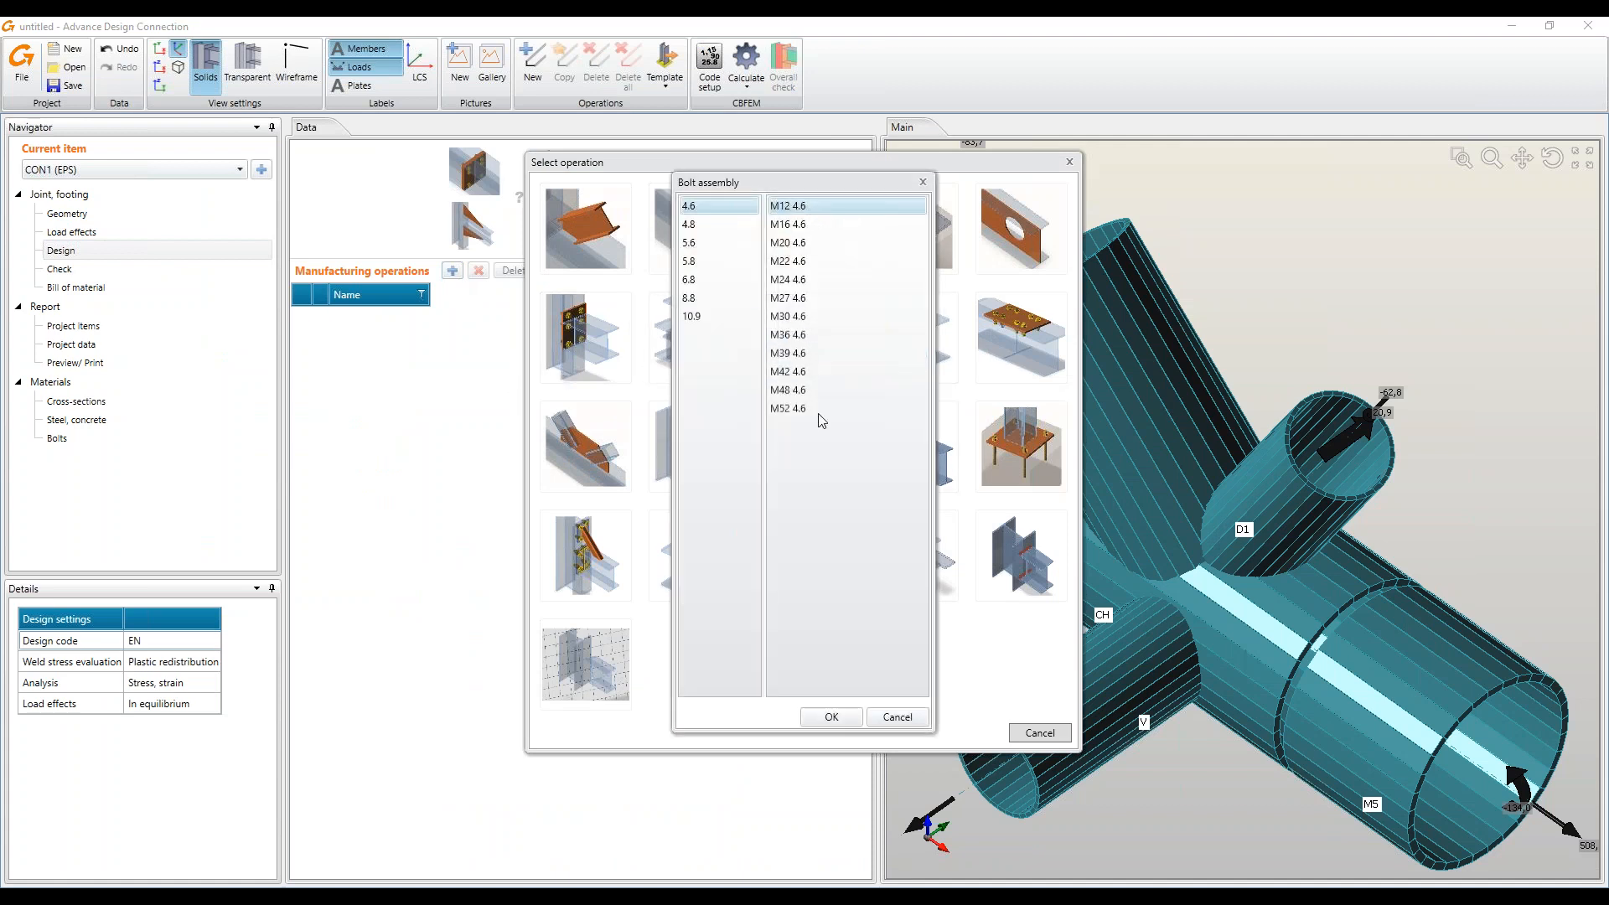
click(718, 299)
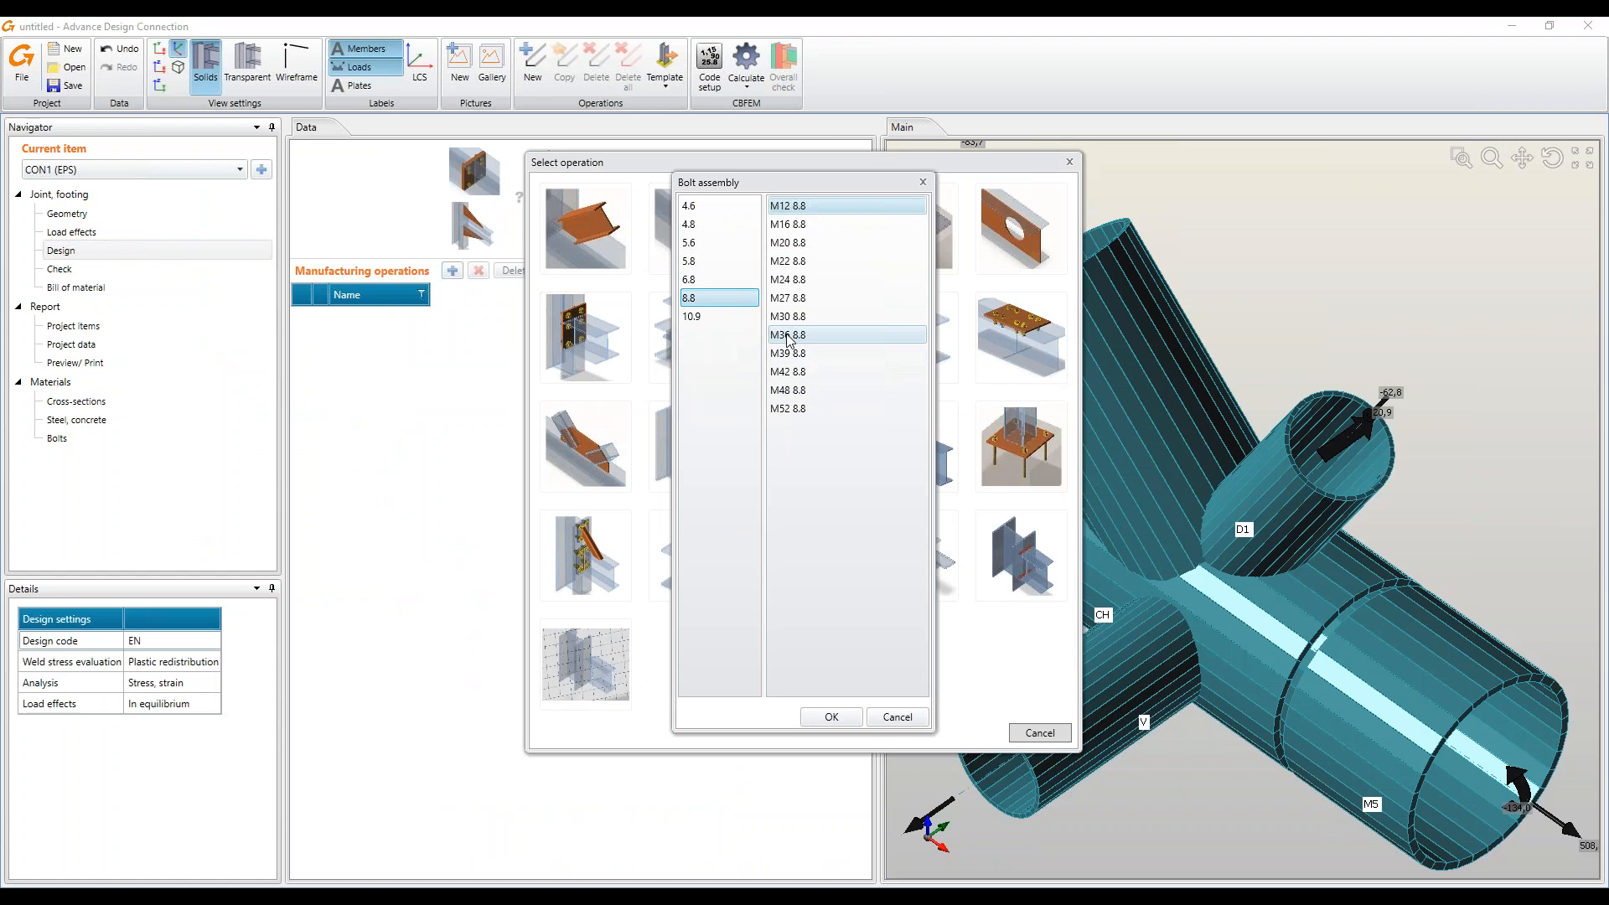
click(794, 281)
click(831, 717)
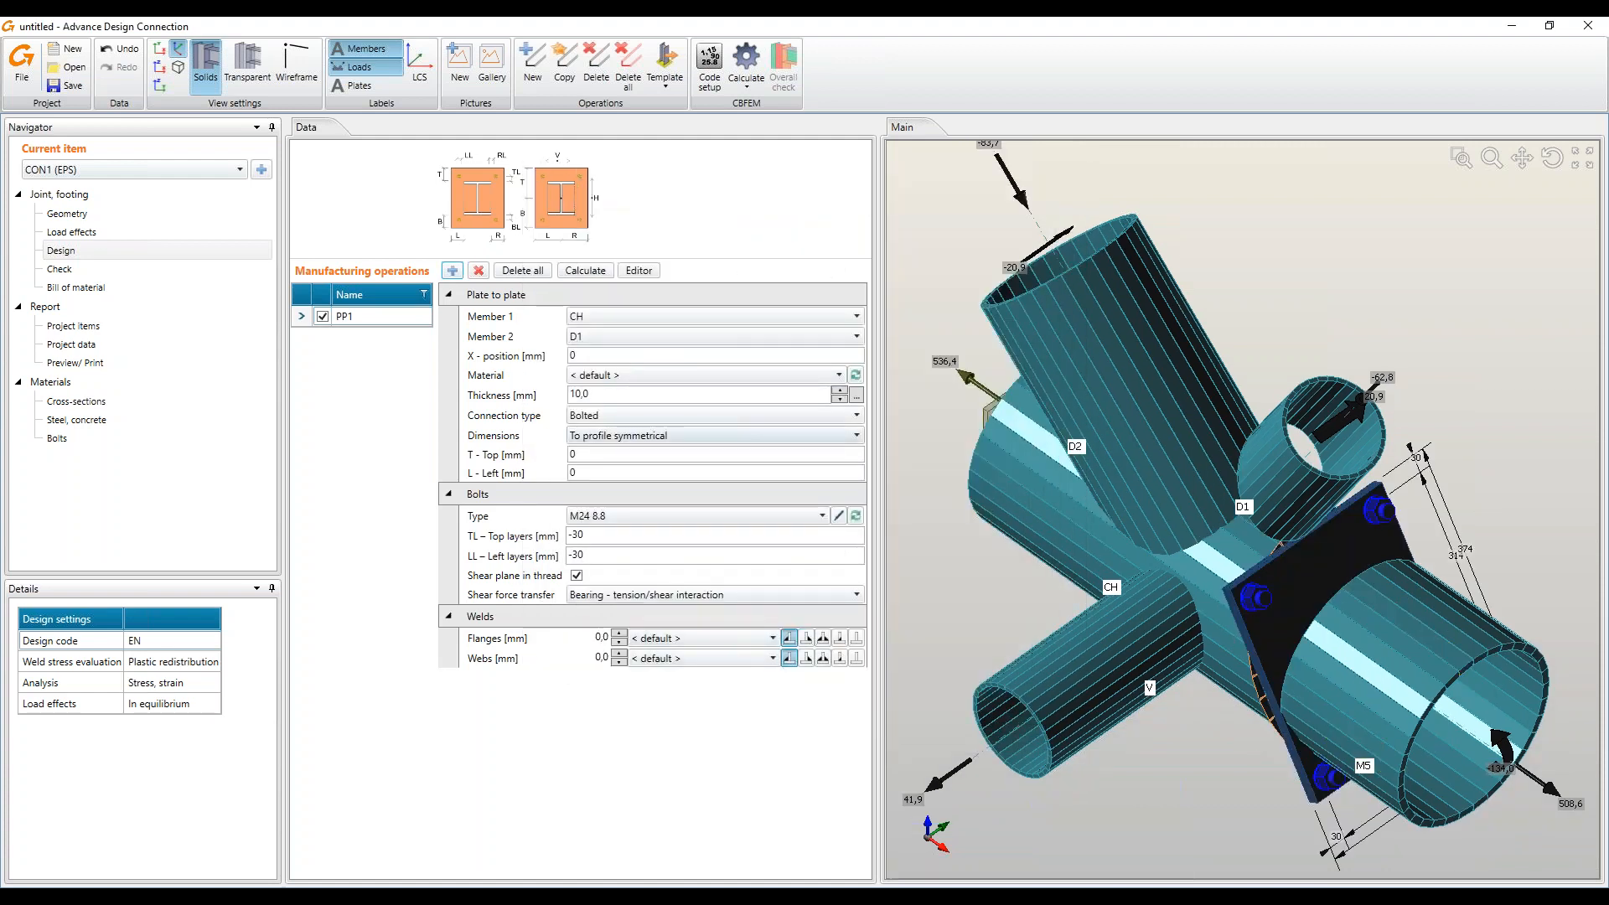
click(646, 336)
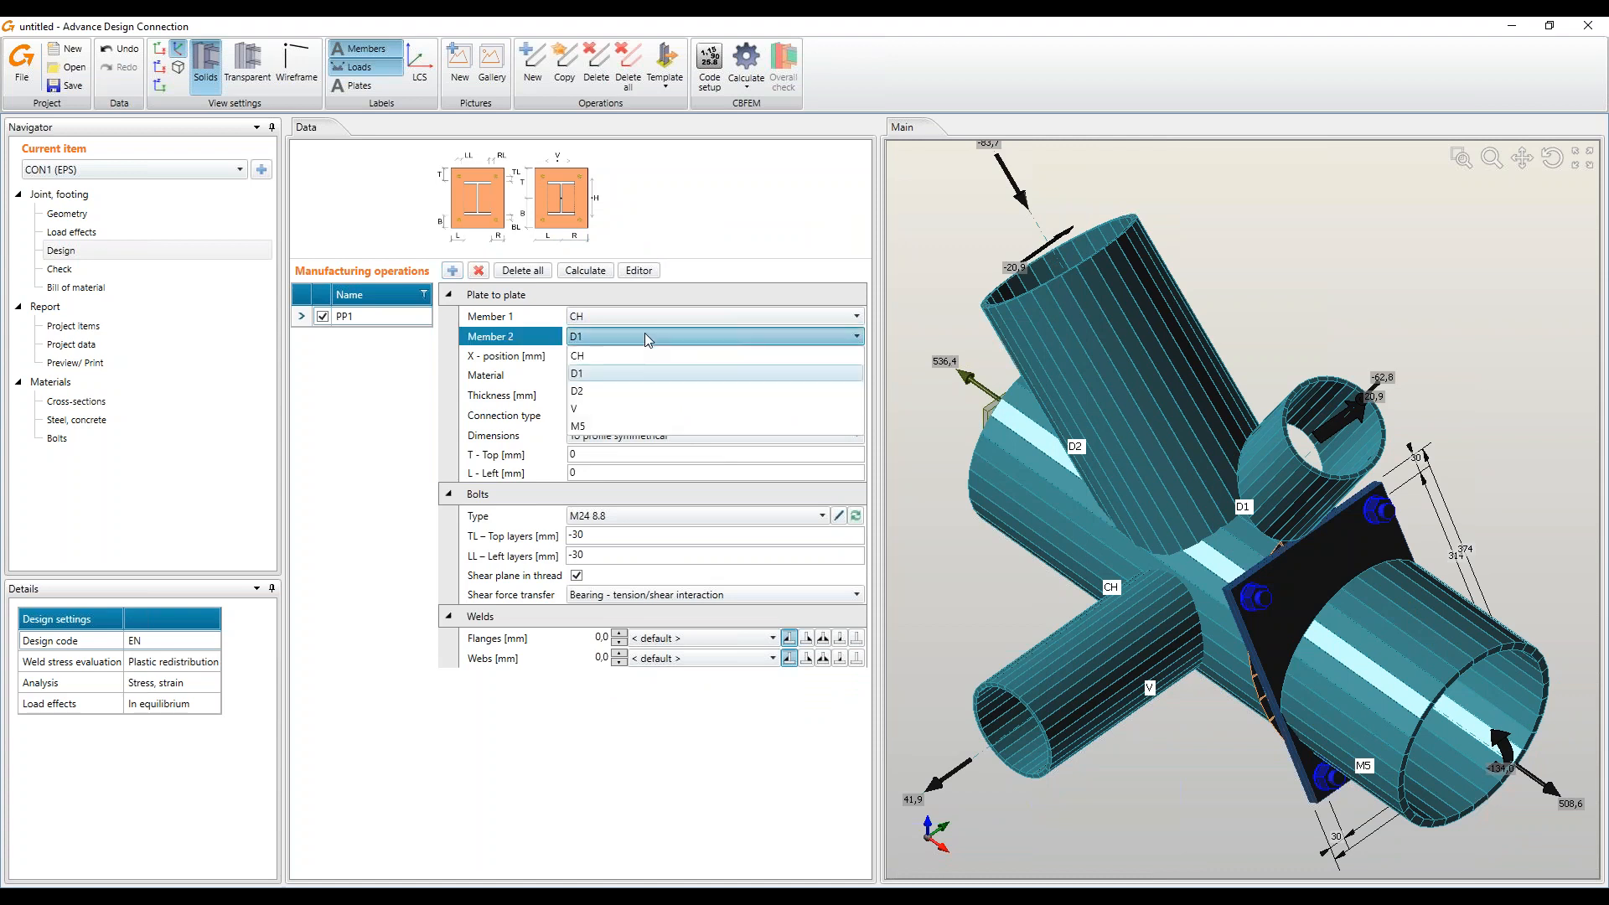
click(618, 426)
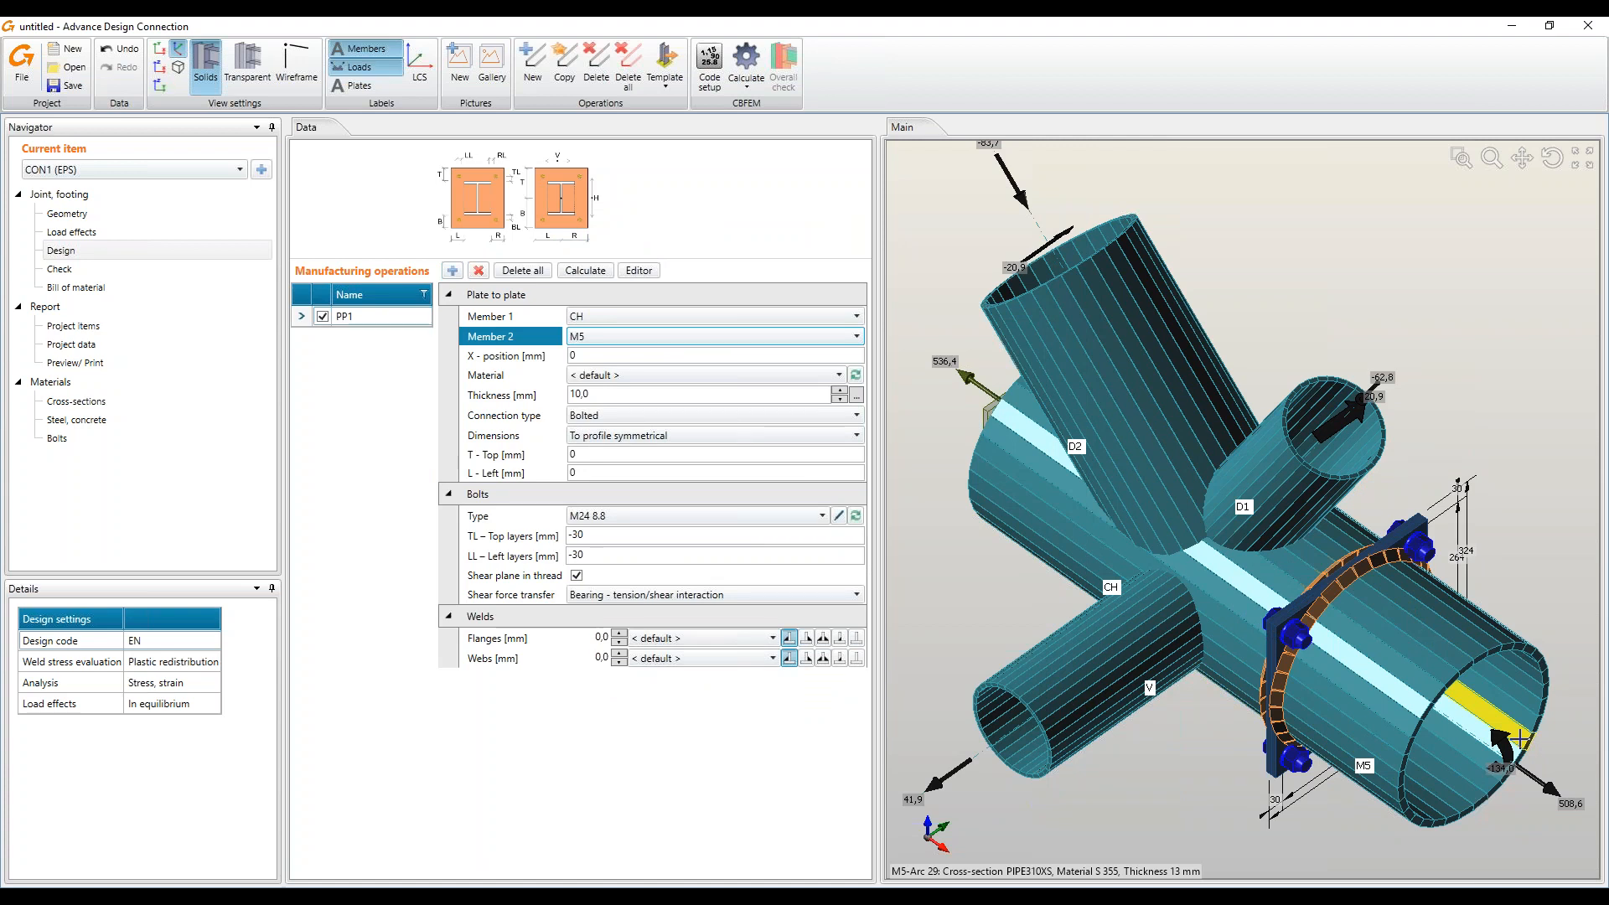
Make the connecting plates circular with a radius of 250 mm and an inner radius of 150 mm
click(669, 436)
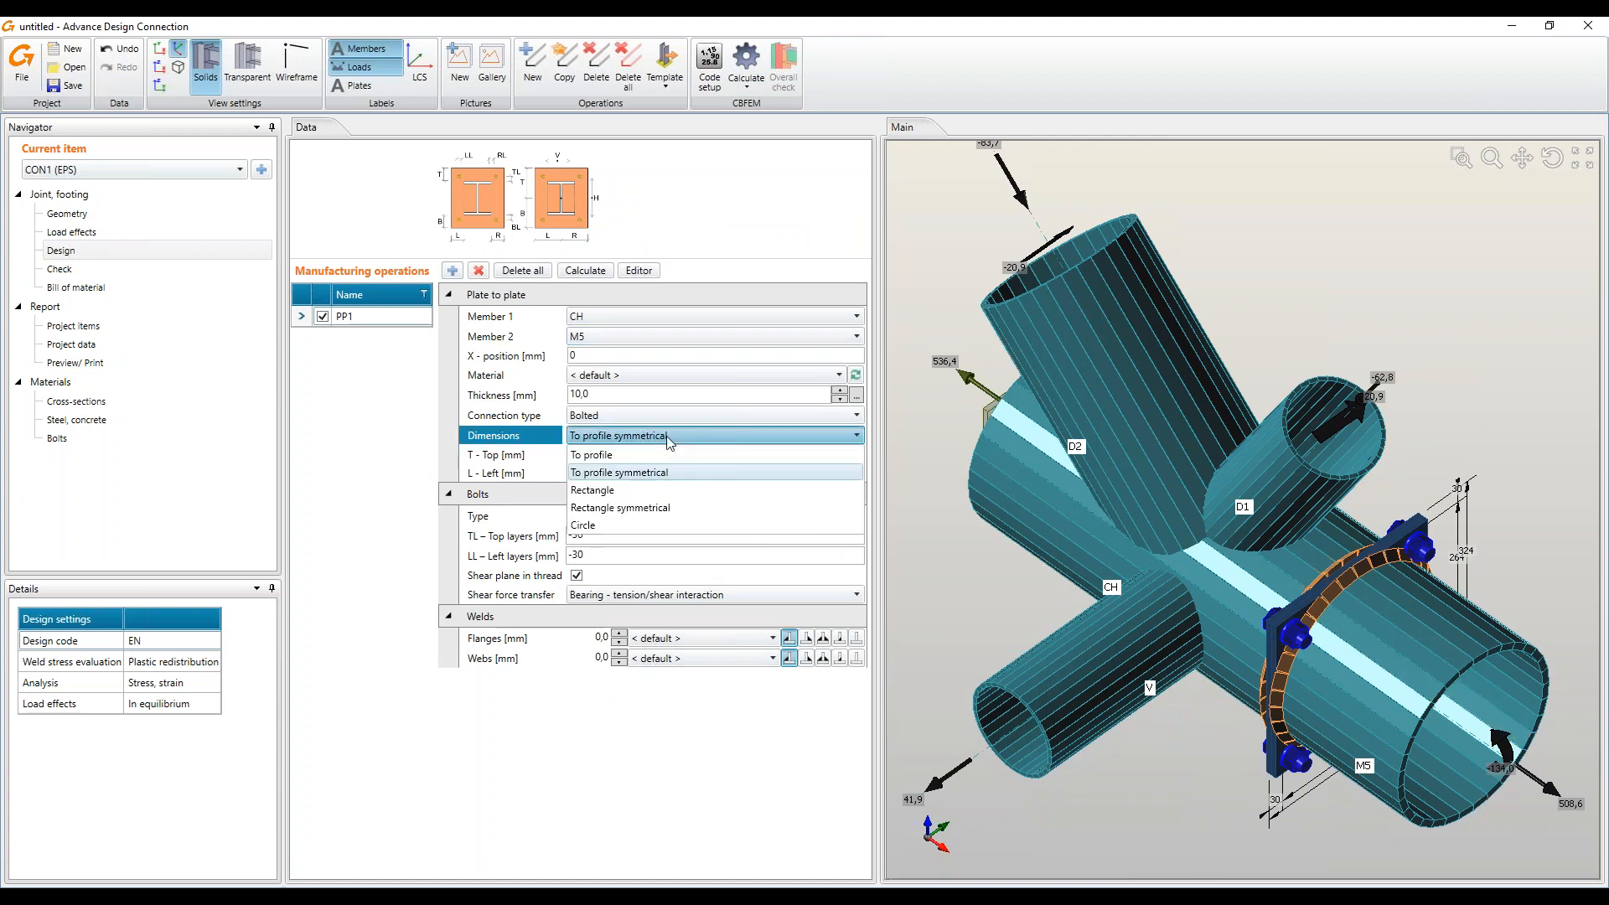
click(586, 525)
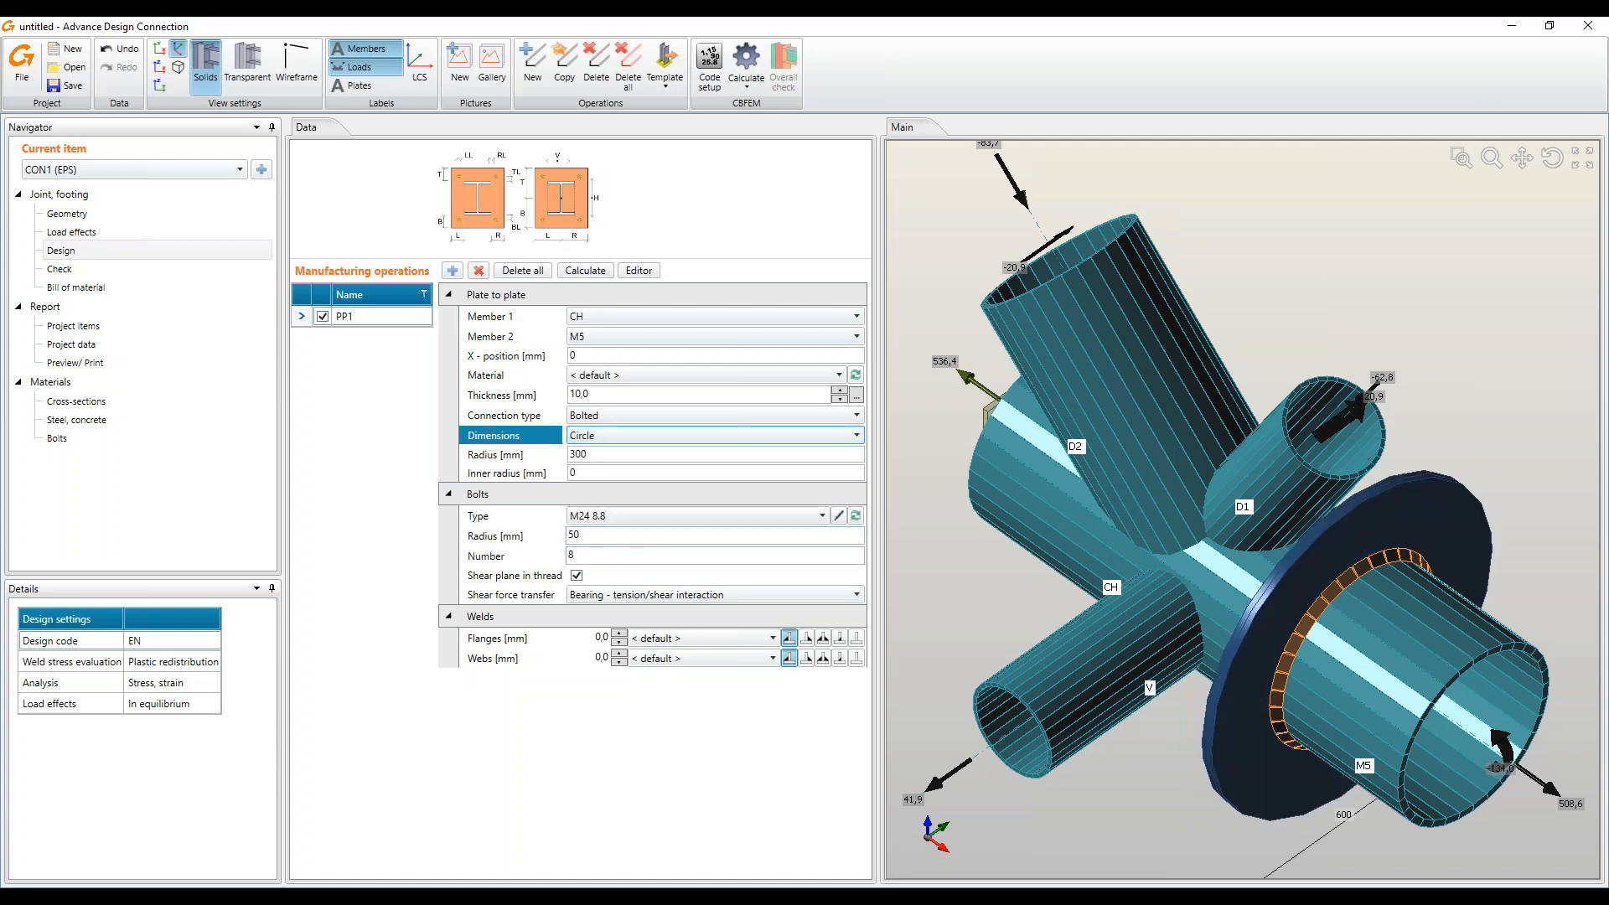
click(602, 458)
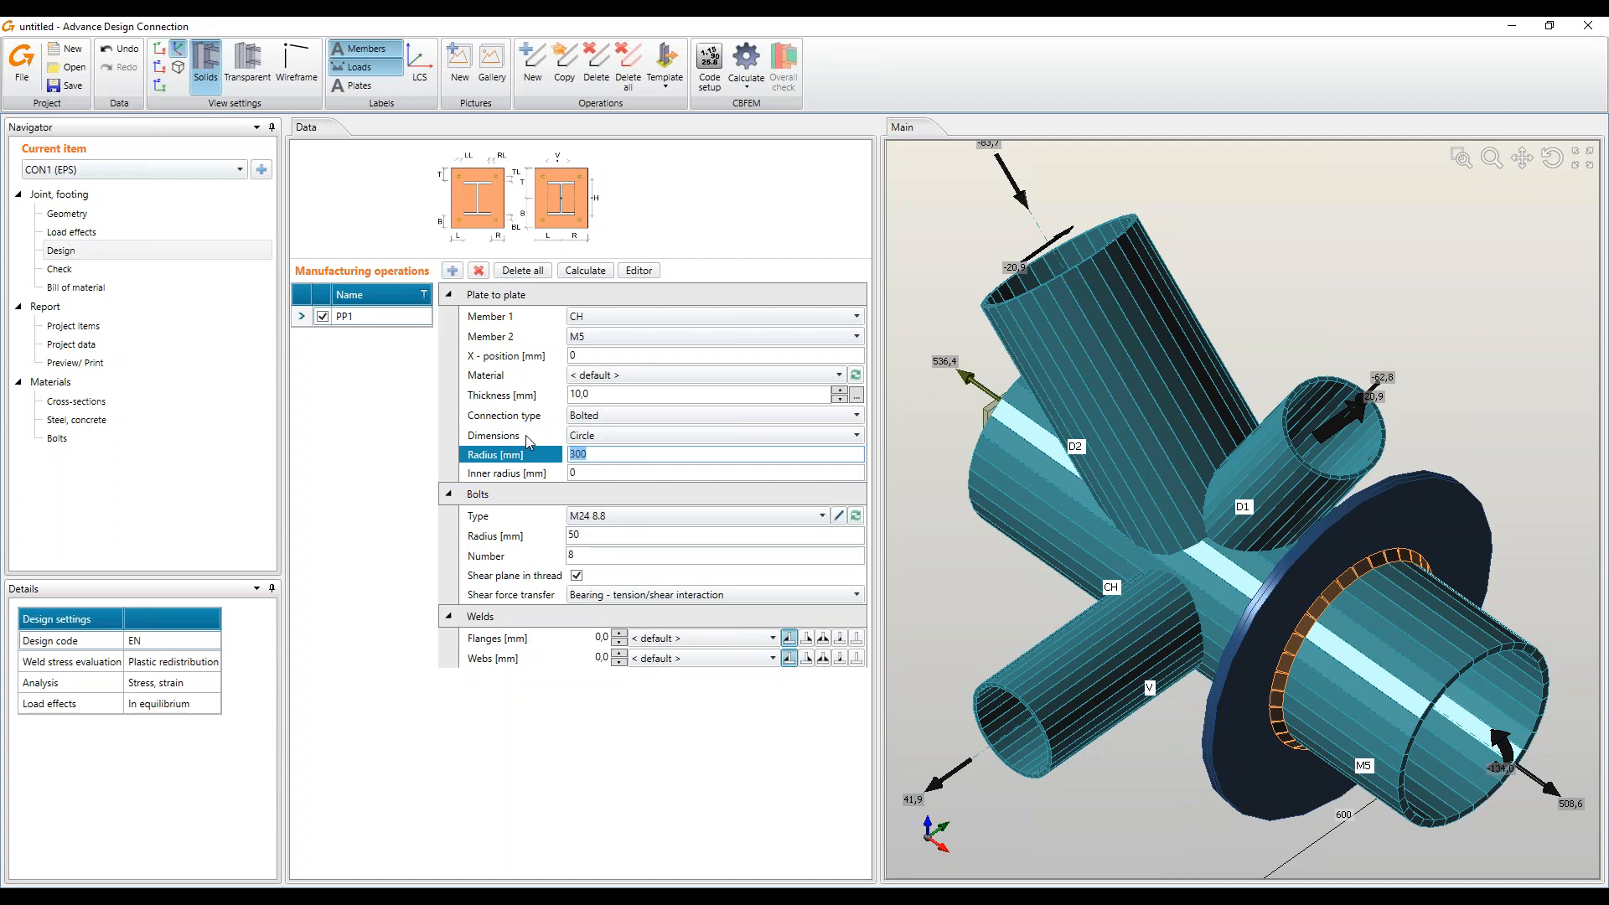
text(250)
key(Tab)
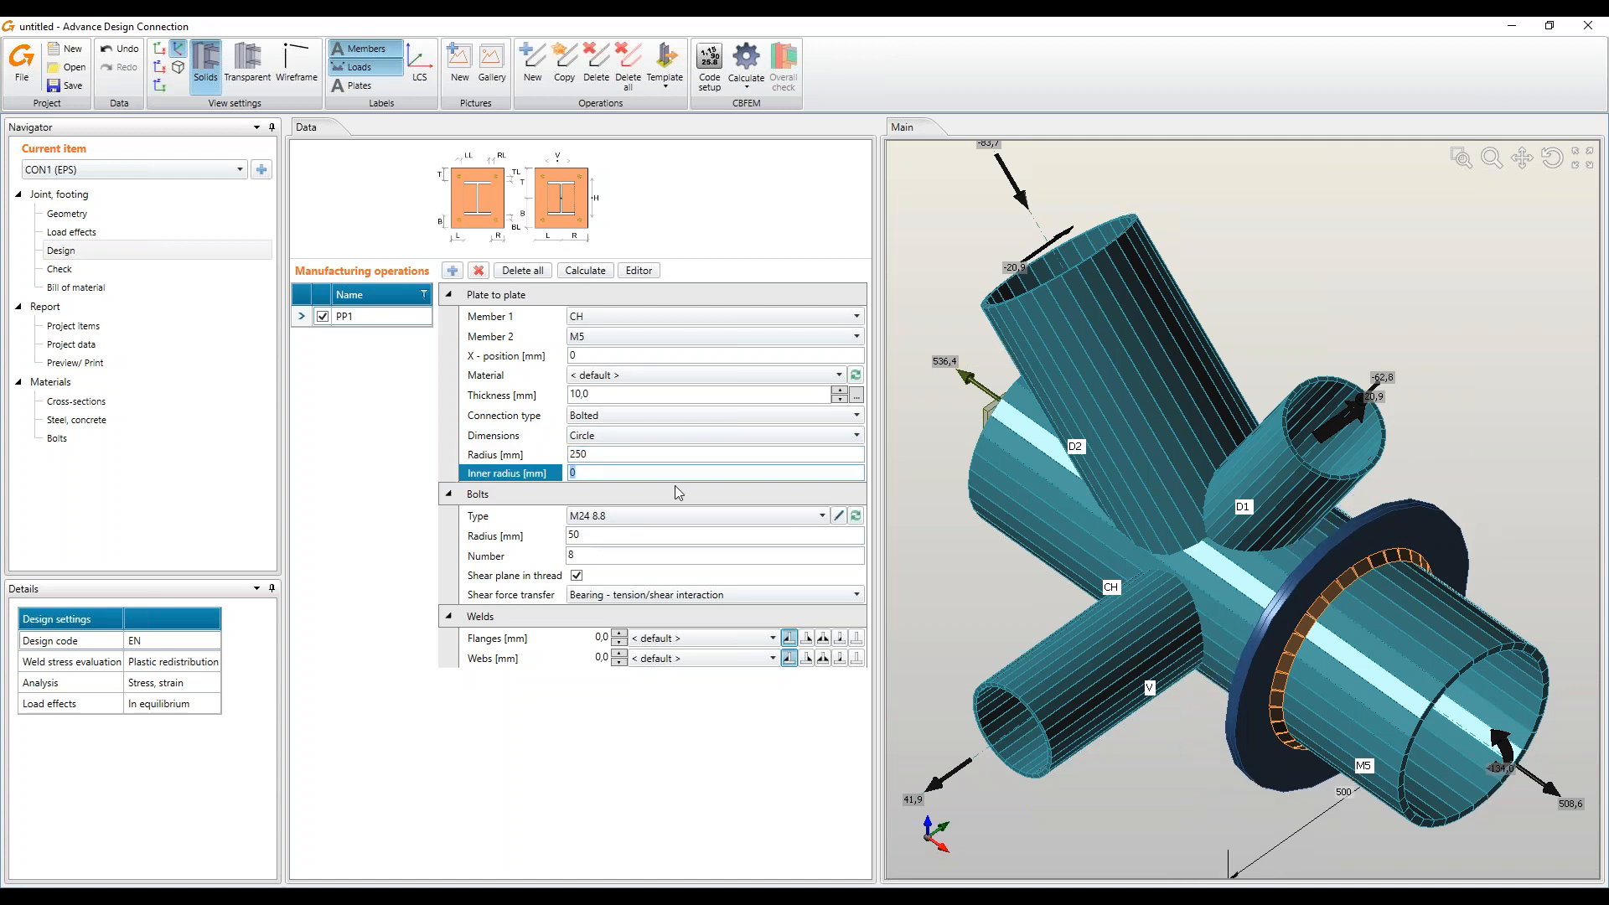
text(150)
key(Tab)
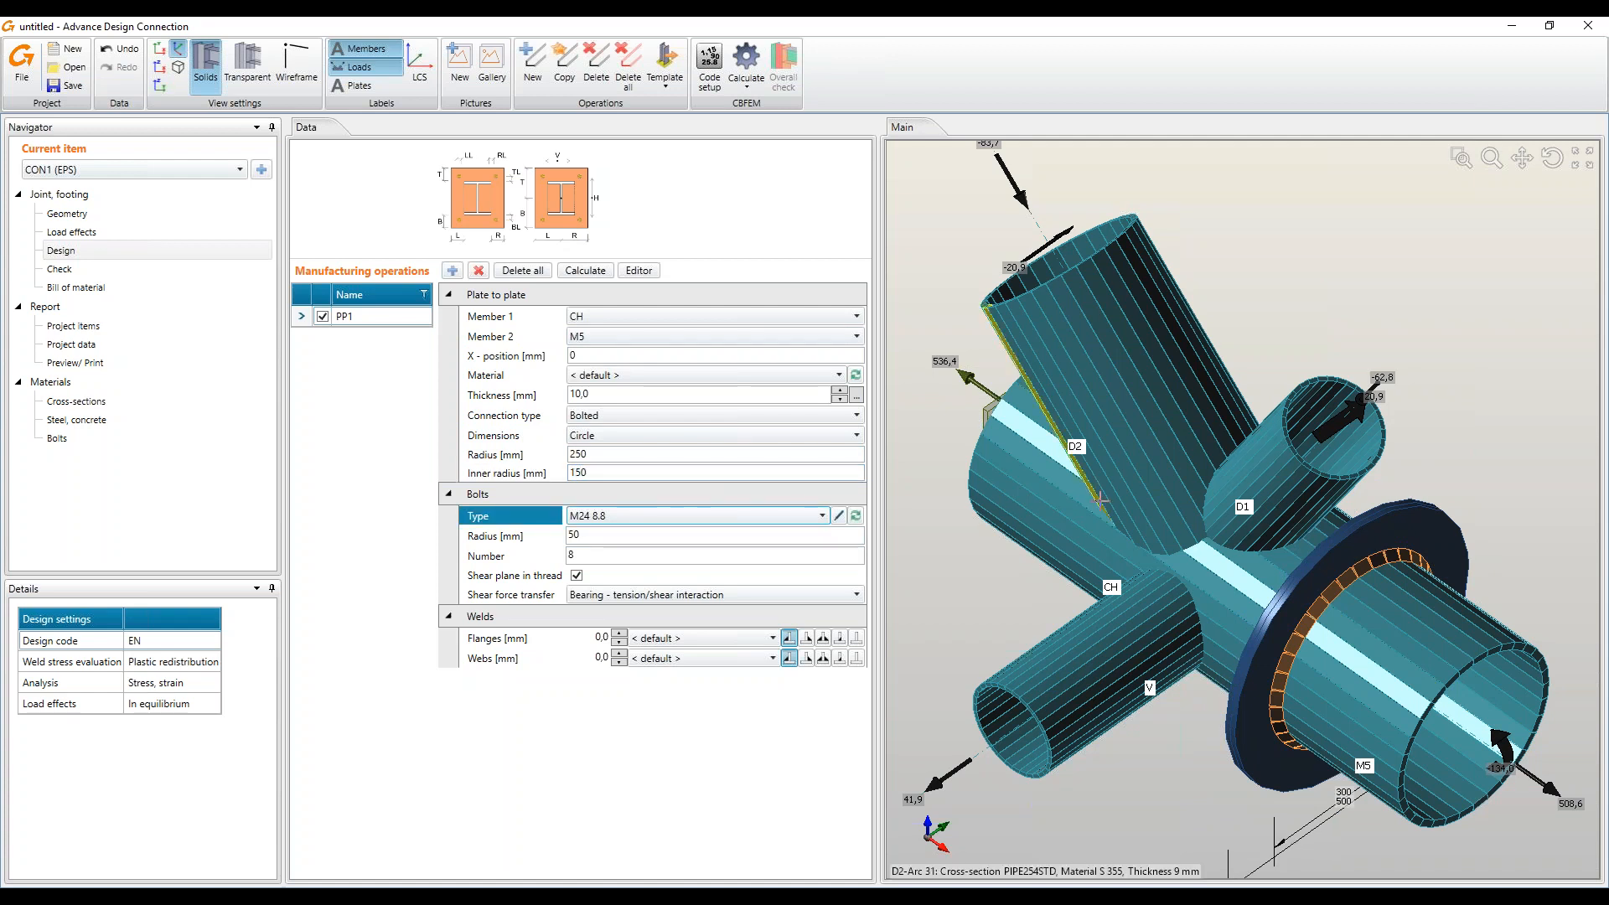
Set the flange's bolt circle radius to 206 mm and the number of bolts to 12
click(616, 536)
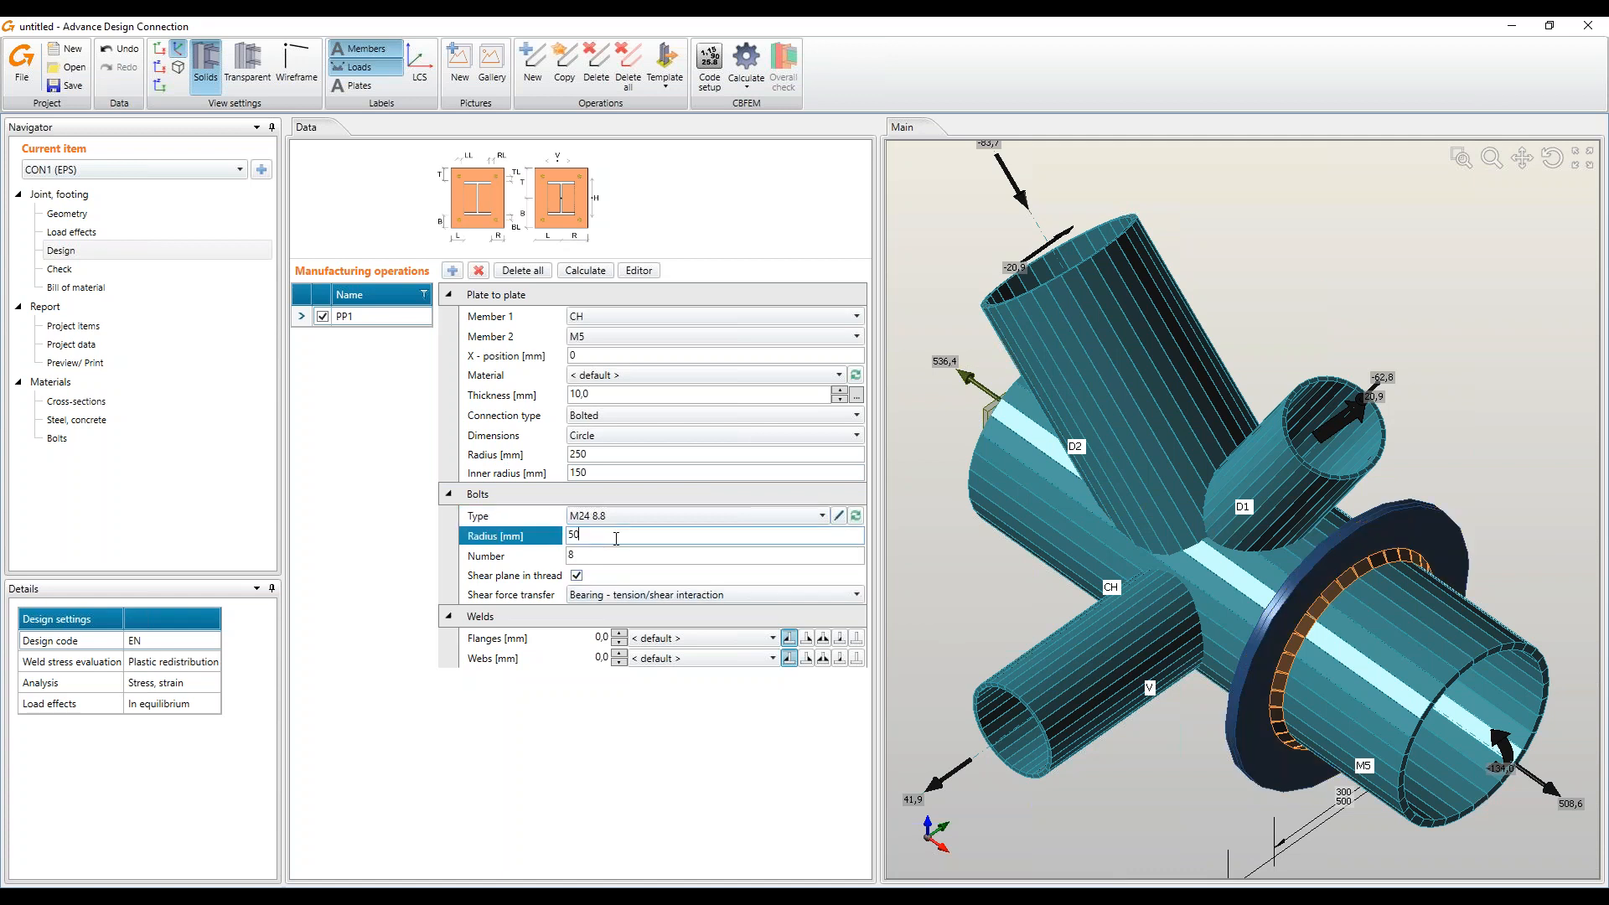
drag(599, 536, 510, 535)
text(206)
key(Tab)
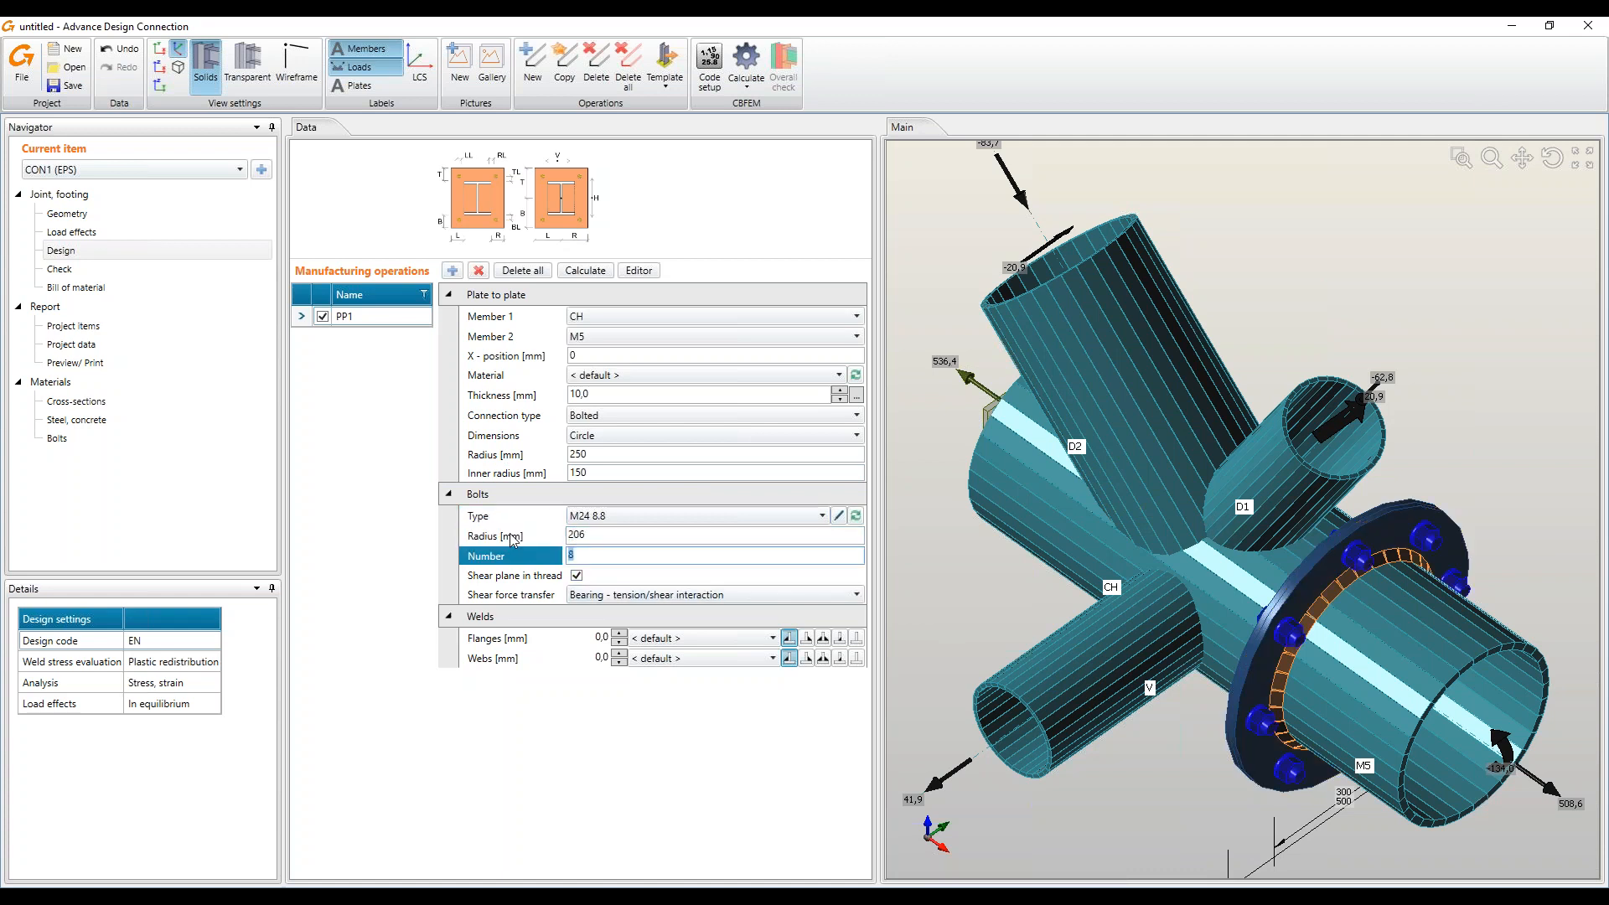
text(12)
key(Tab)
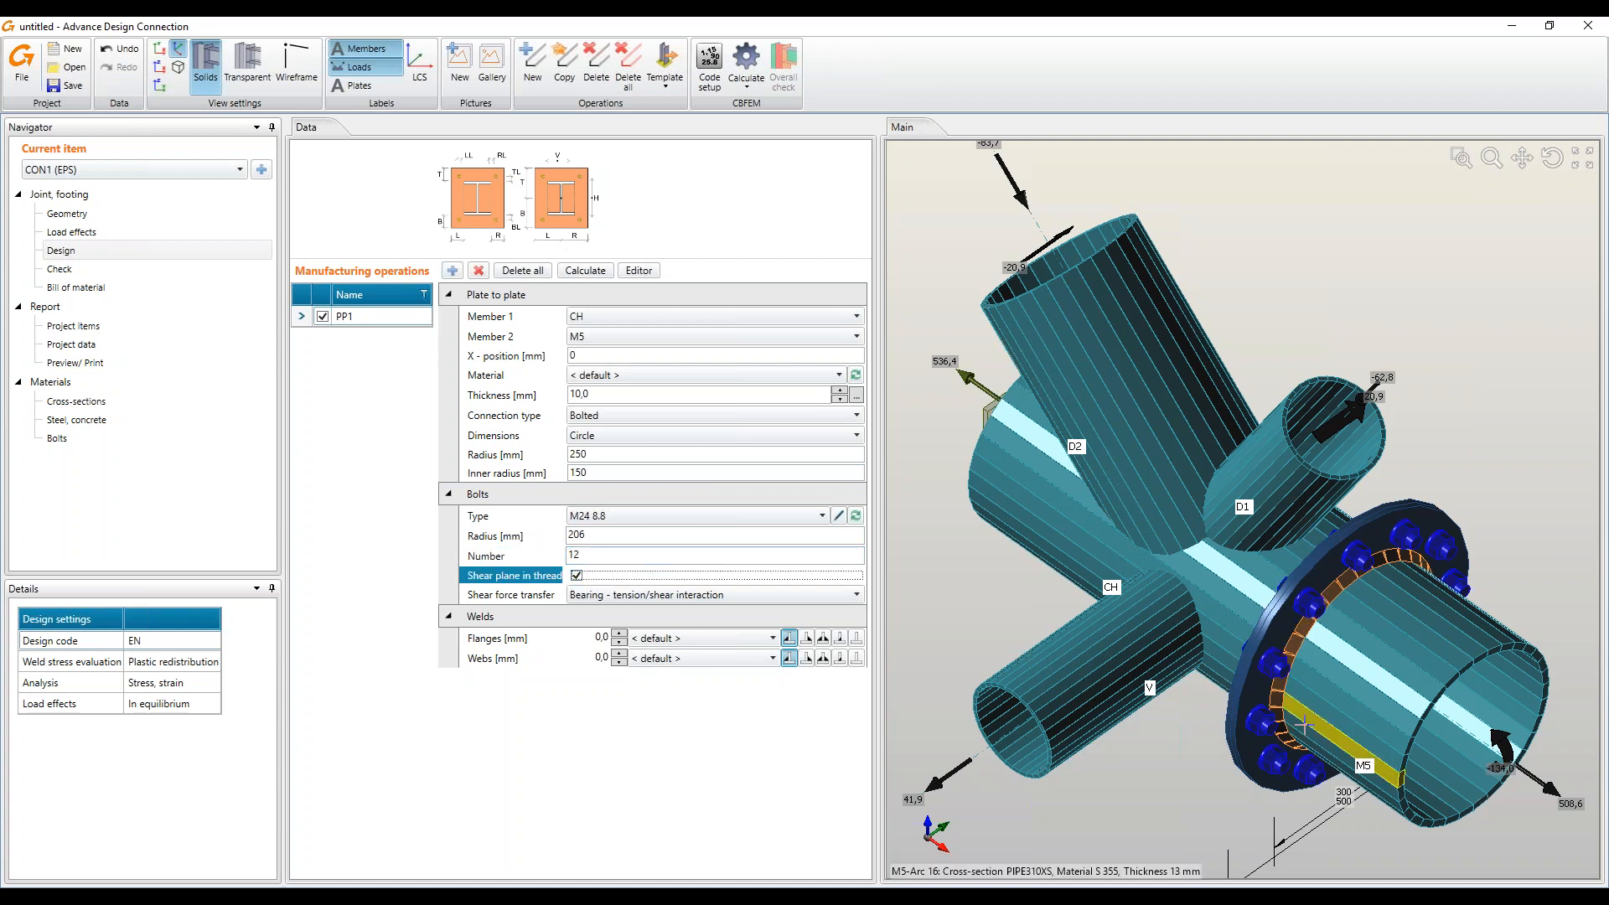
Add a cut operation that trims member D2 by CH with the Surface cutting method
click(1552, 160)
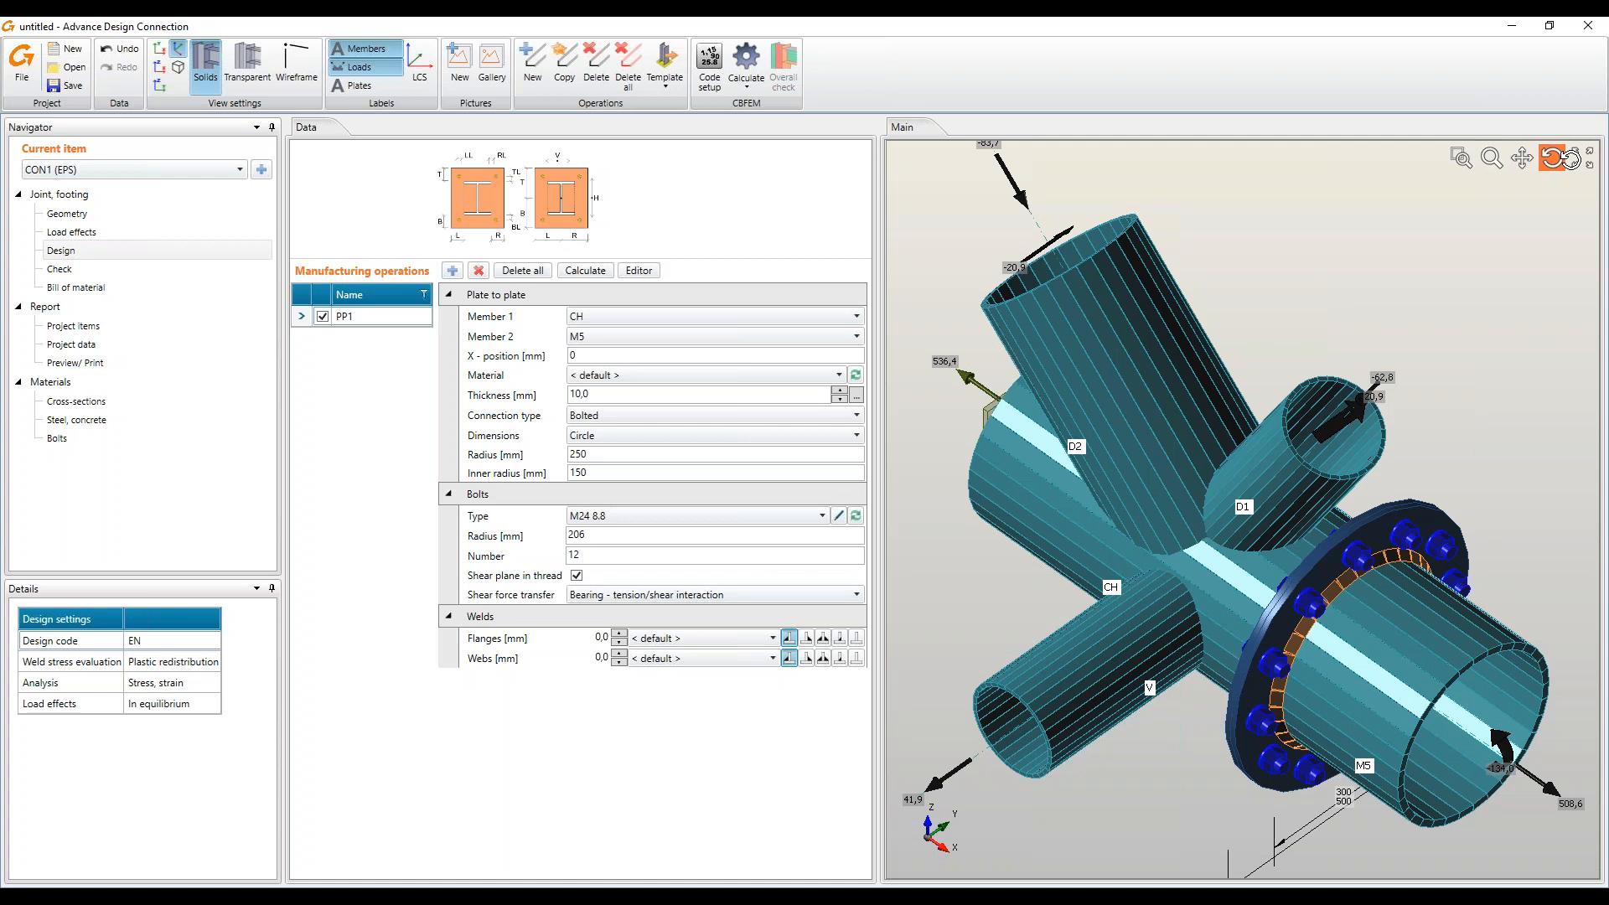
mouse_move(1225, 637)
mouse_down()
mouse_move(1149, 466)
mouse_move(1134, 570)
mouse_move(1212, 605)
mouse_move(1198, 622)
mouse_up()
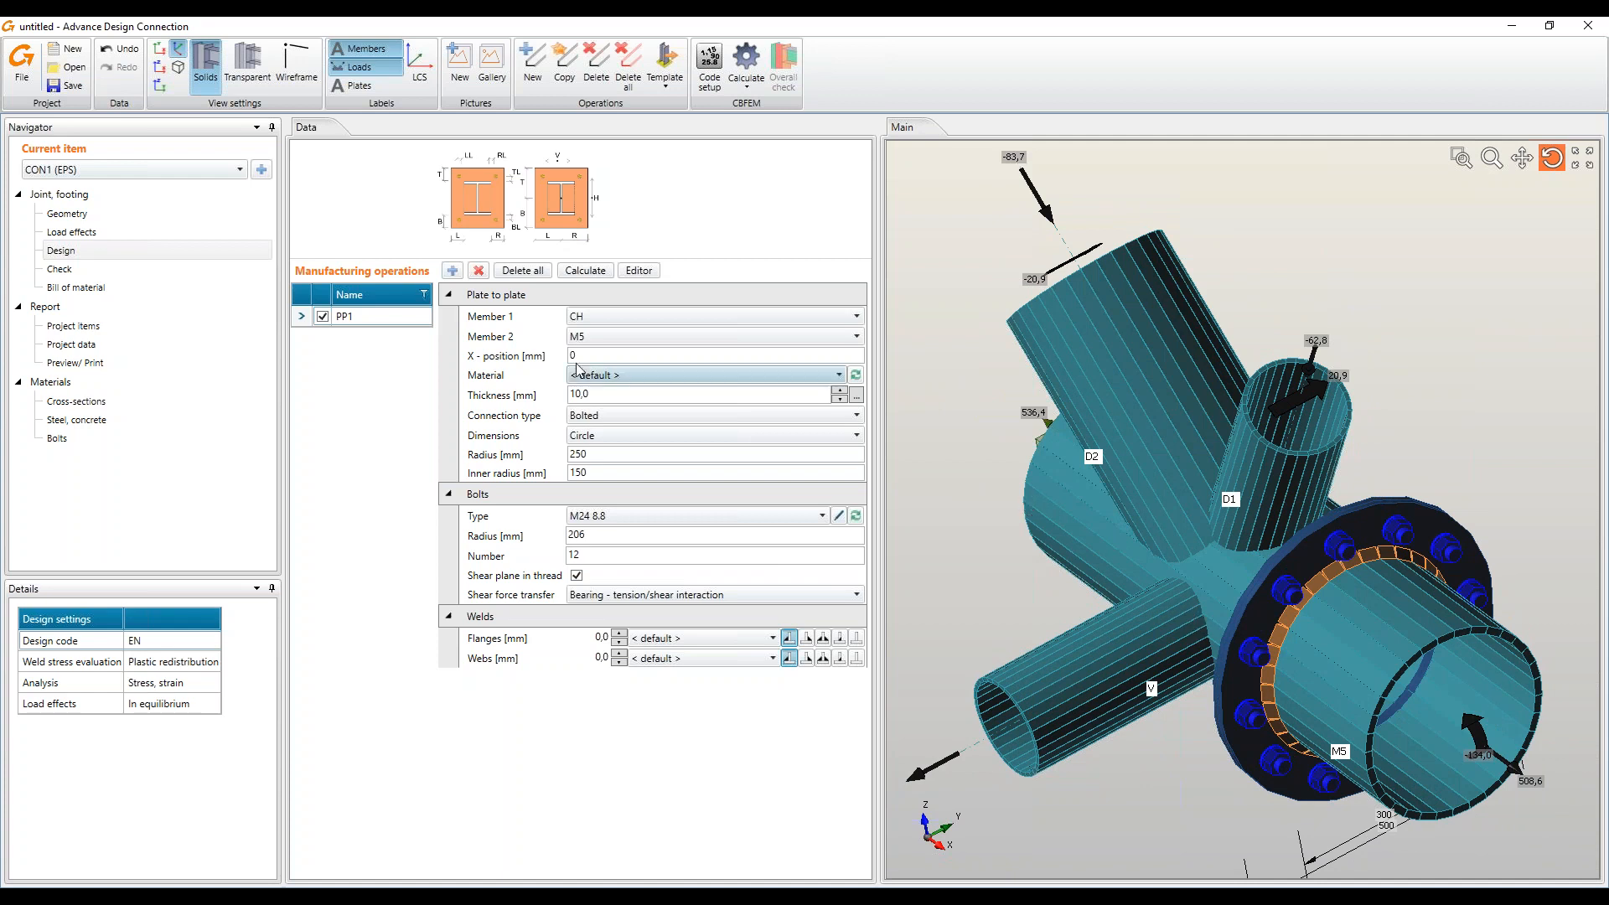
click(453, 272)
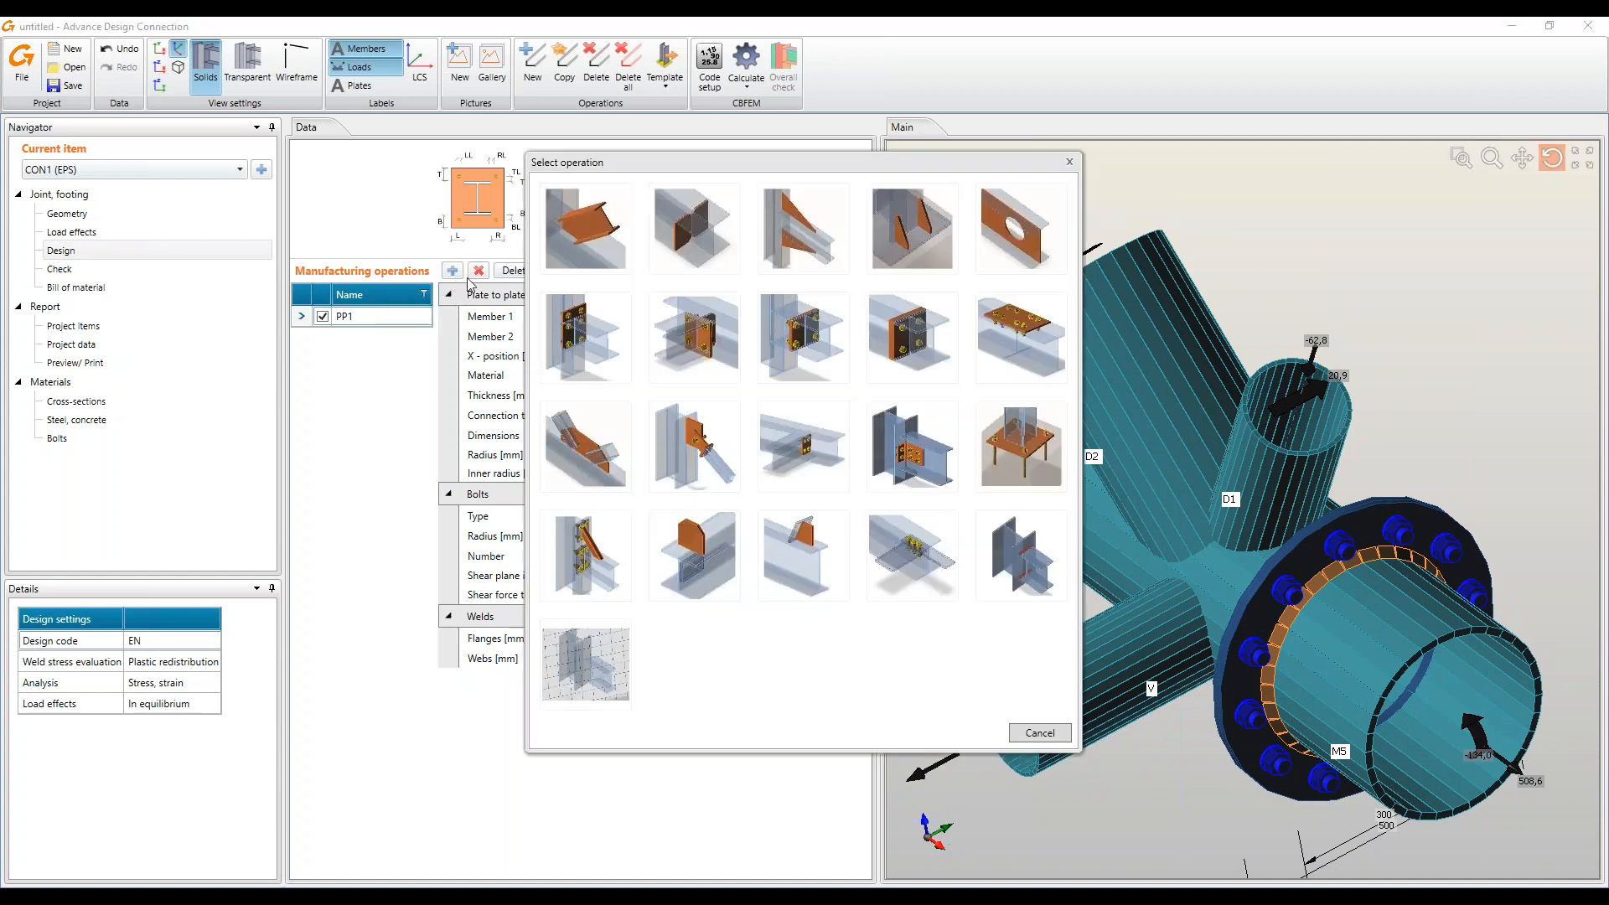
click(616, 243)
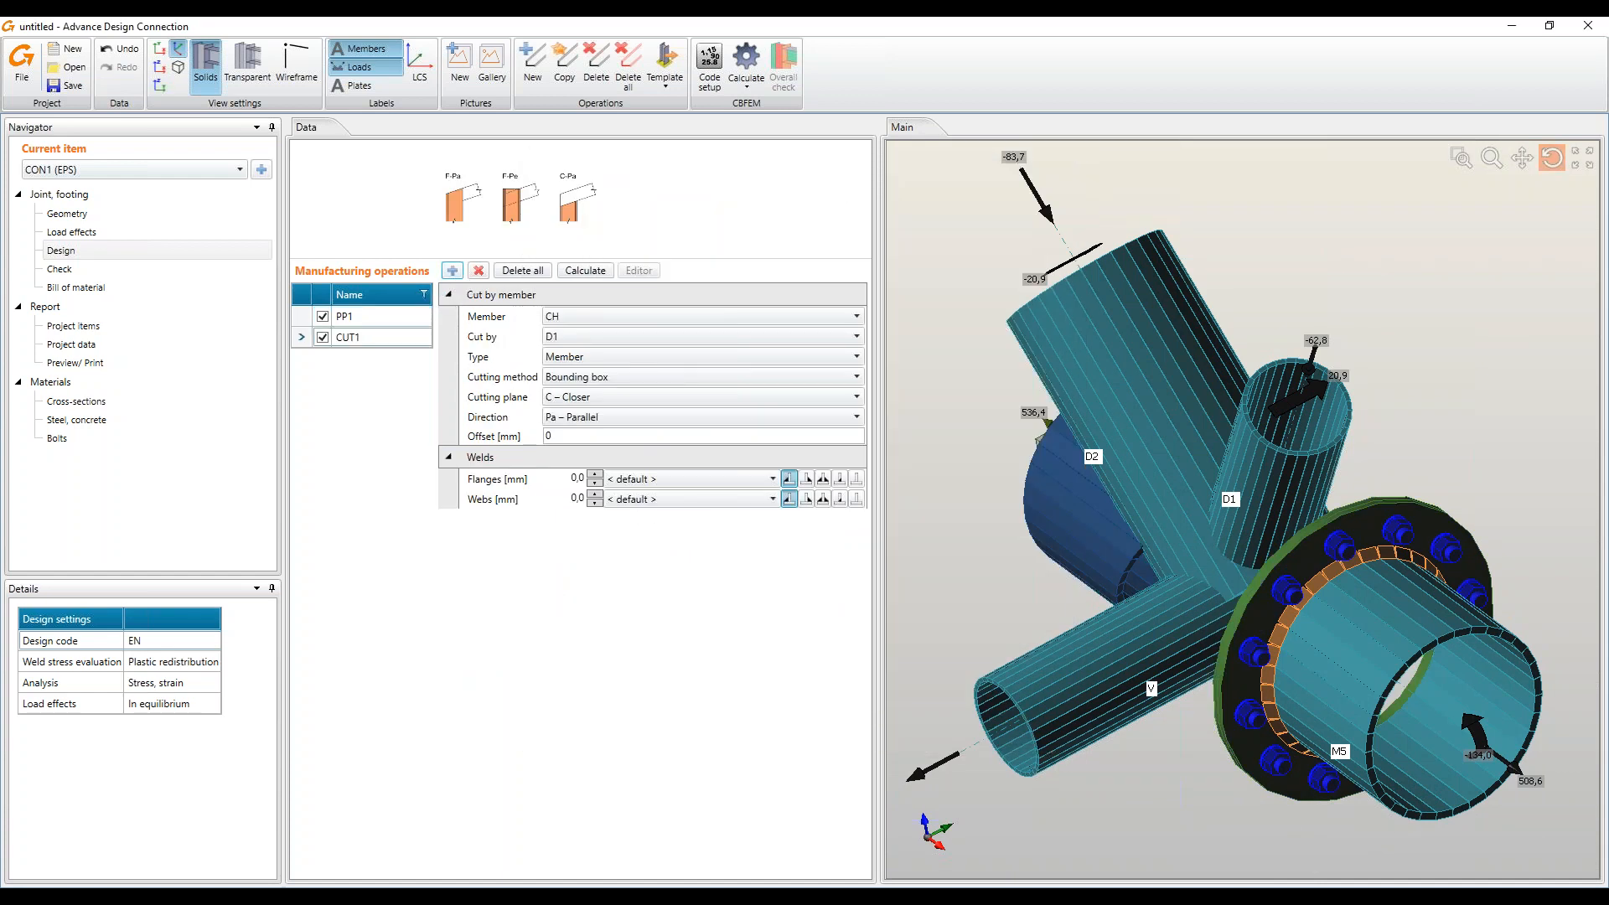
click(591, 316)
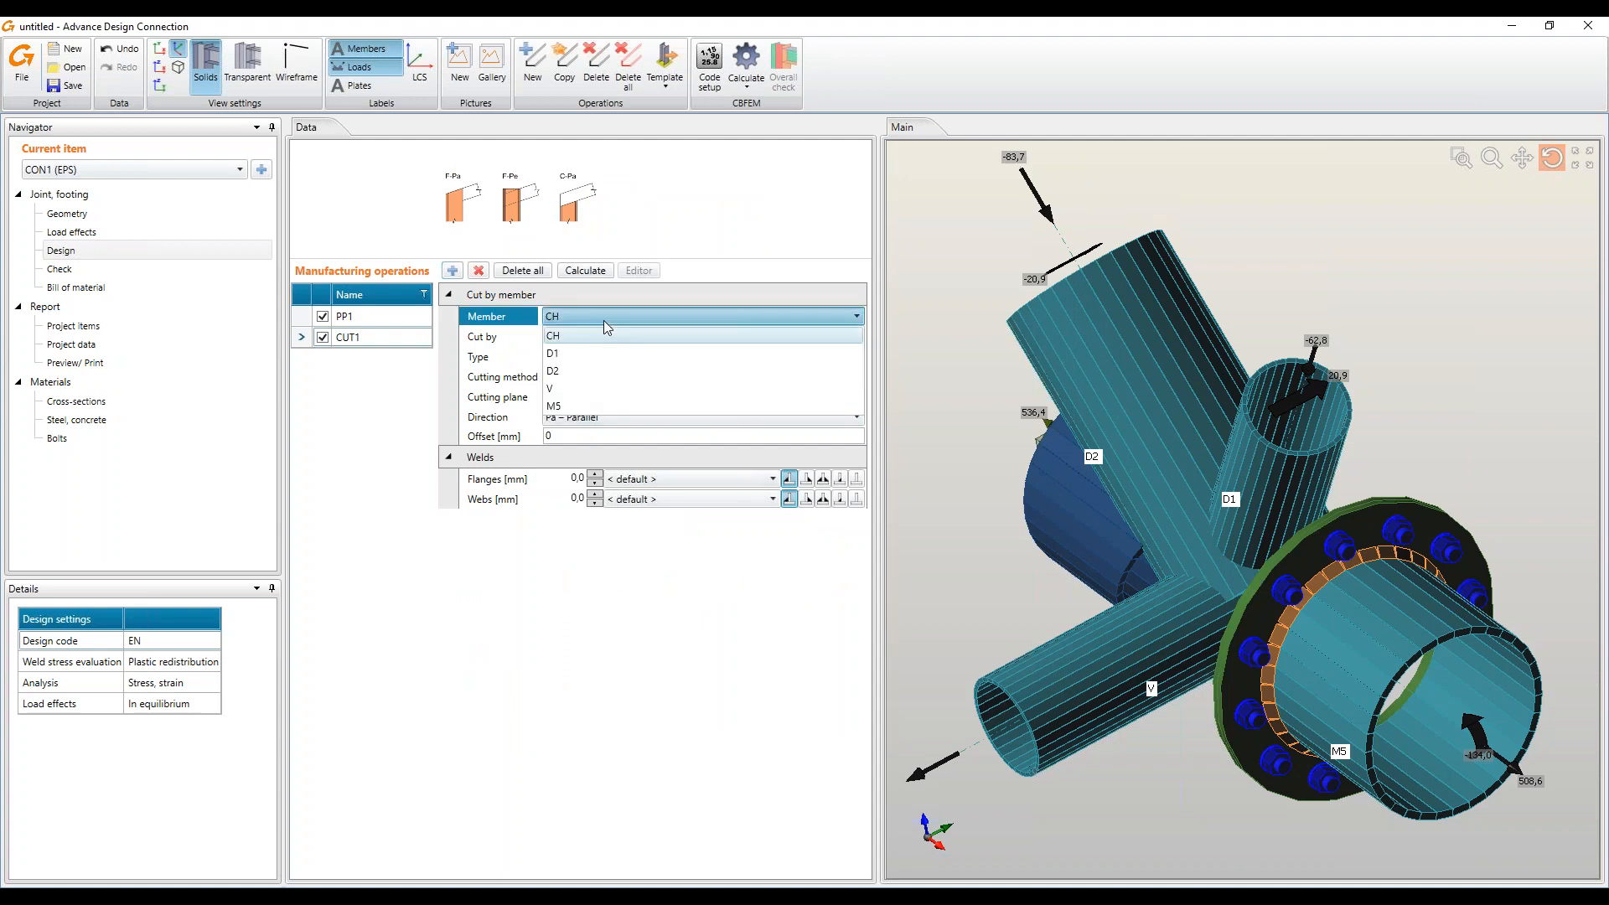
click(591, 371)
click(605, 336)
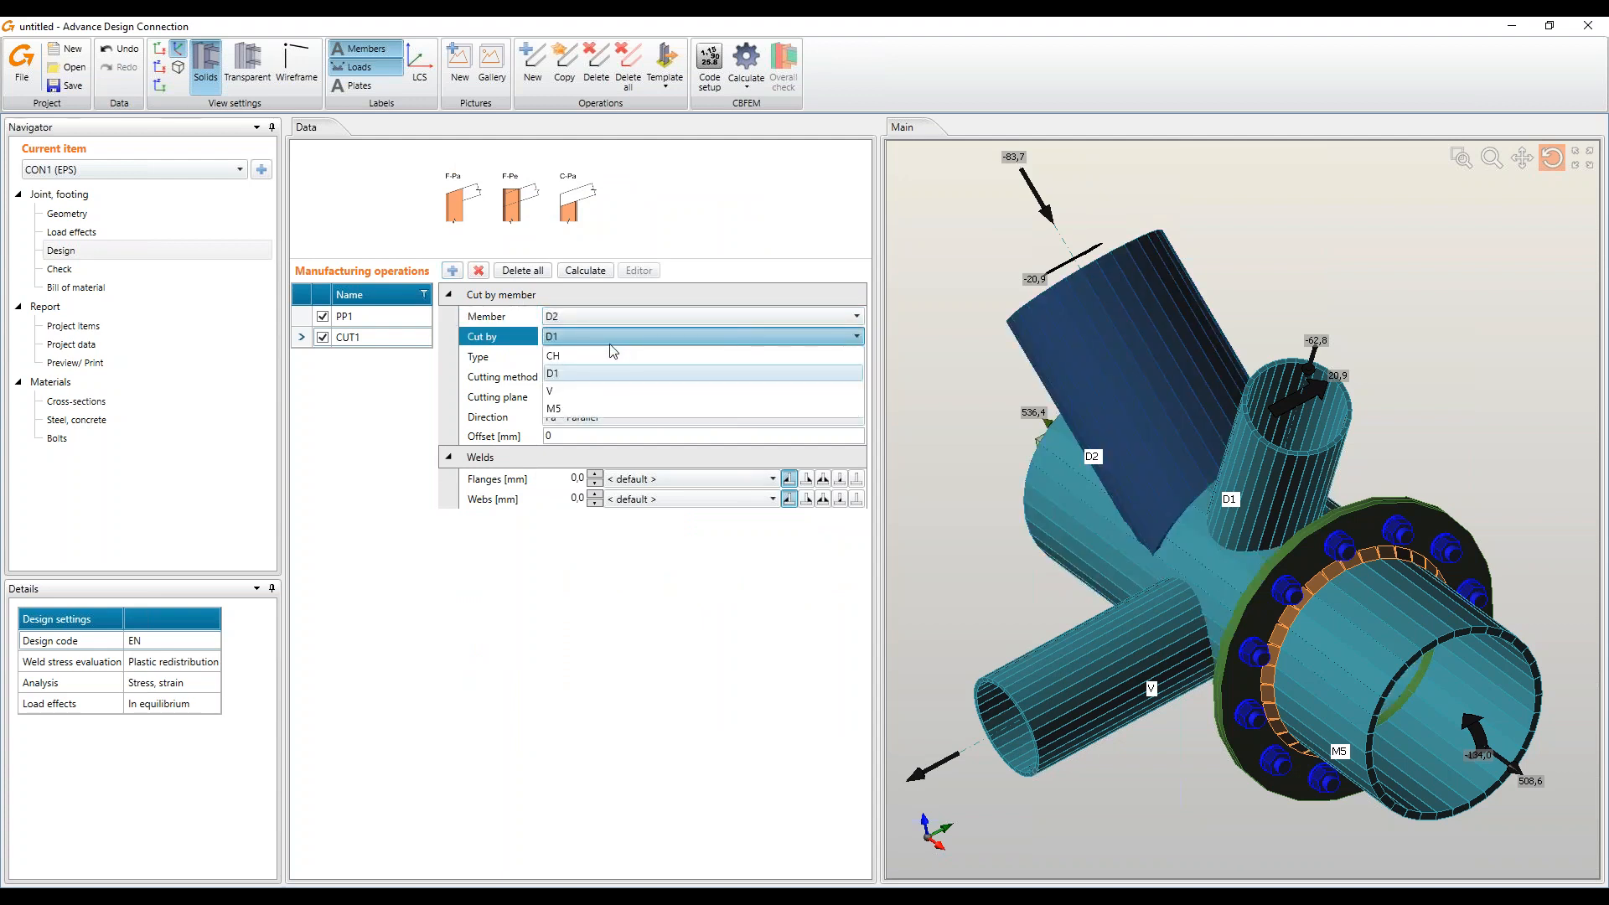
click(609, 358)
drag(1173, 570, 1216, 586)
click(587, 376)
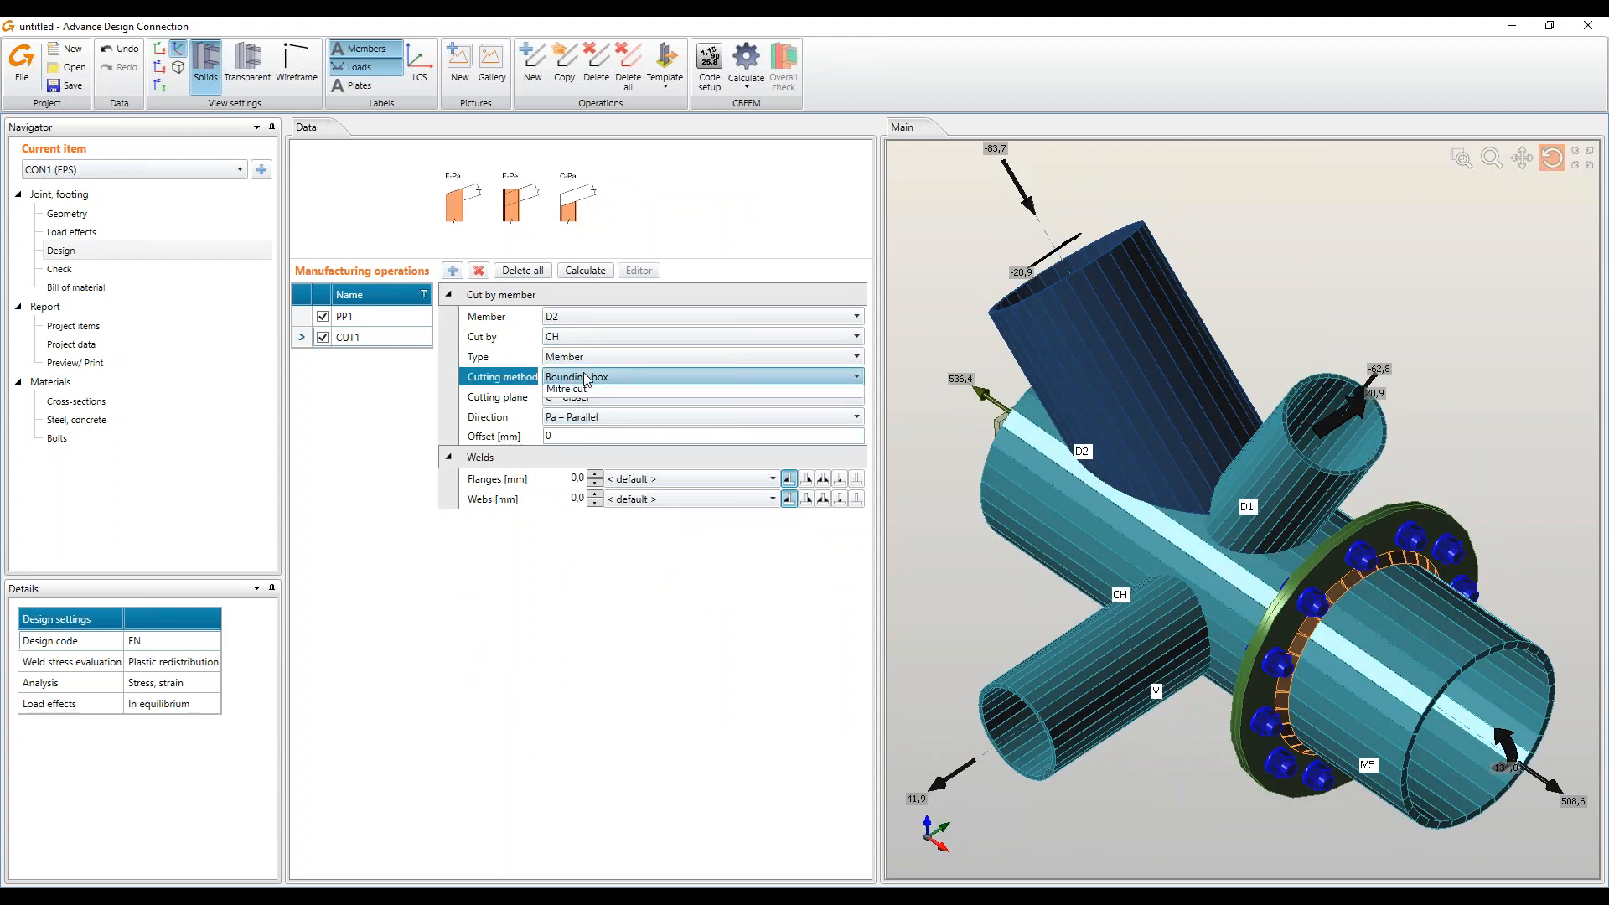
click(578, 414)
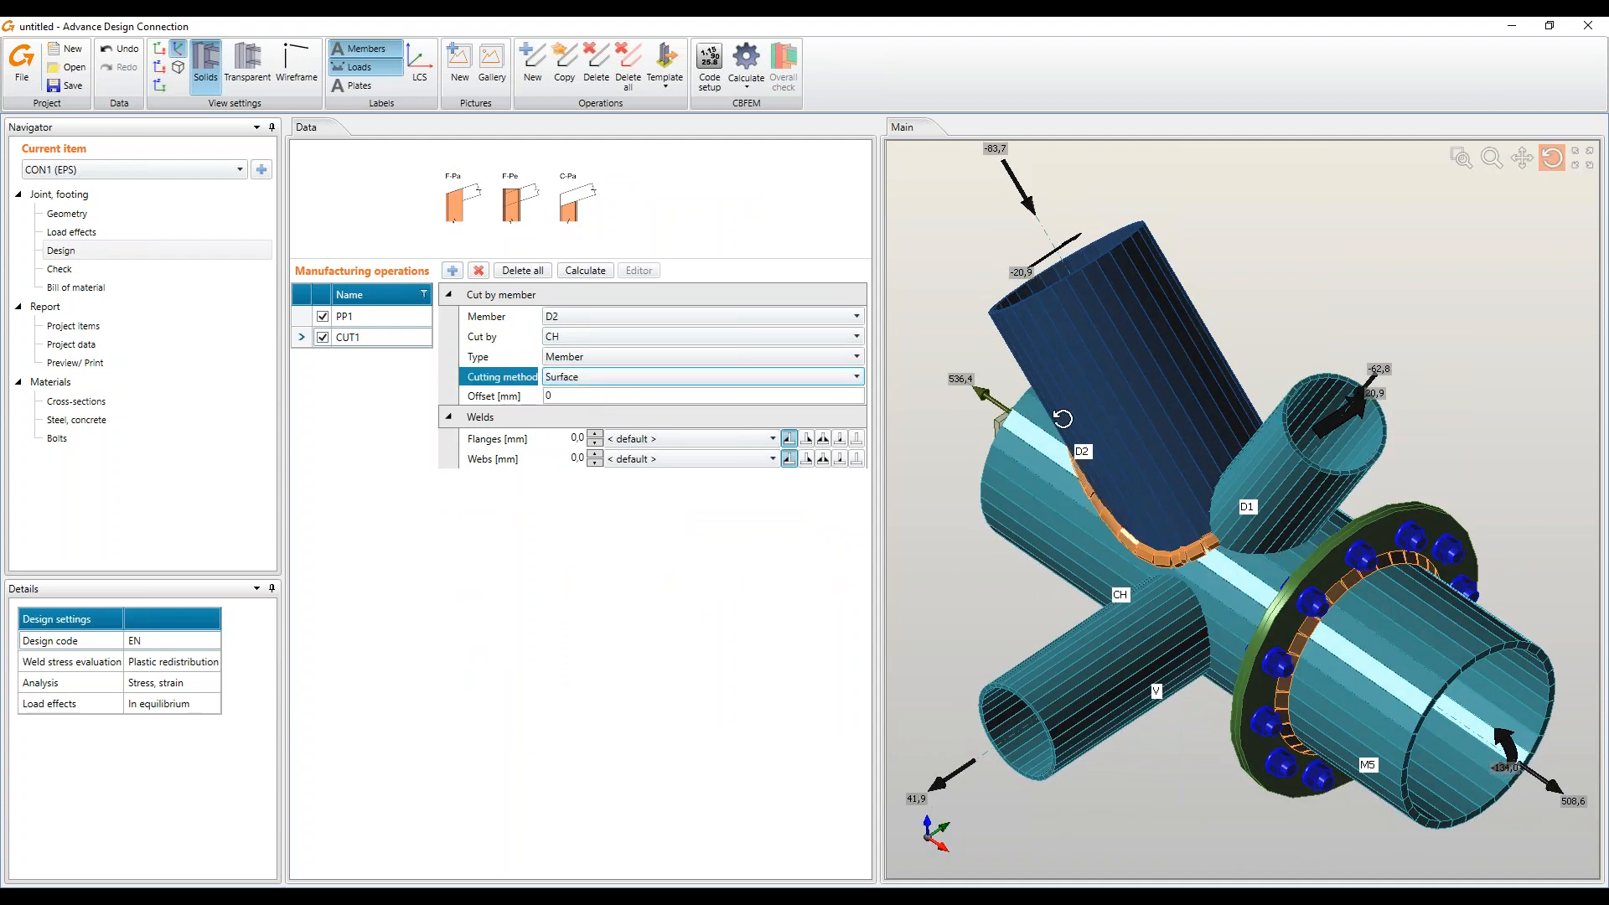
Set the flange weld size of the plate-to-plate operation PP1 to 9 mm
drag(1107, 535, 1162, 508)
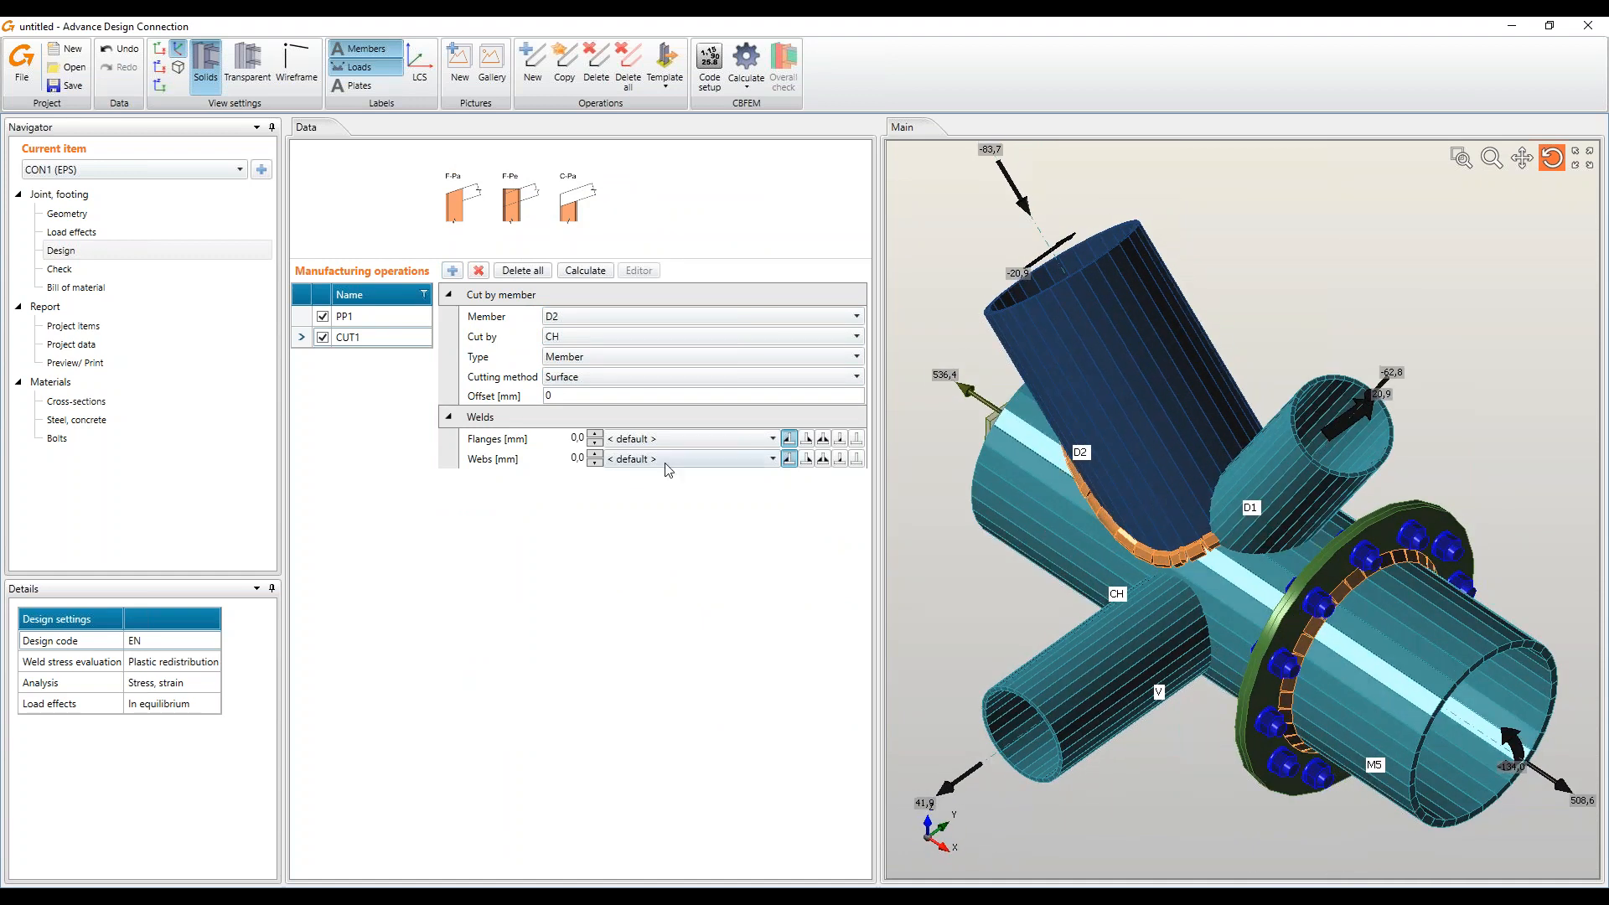
click(347, 316)
click(600, 639)
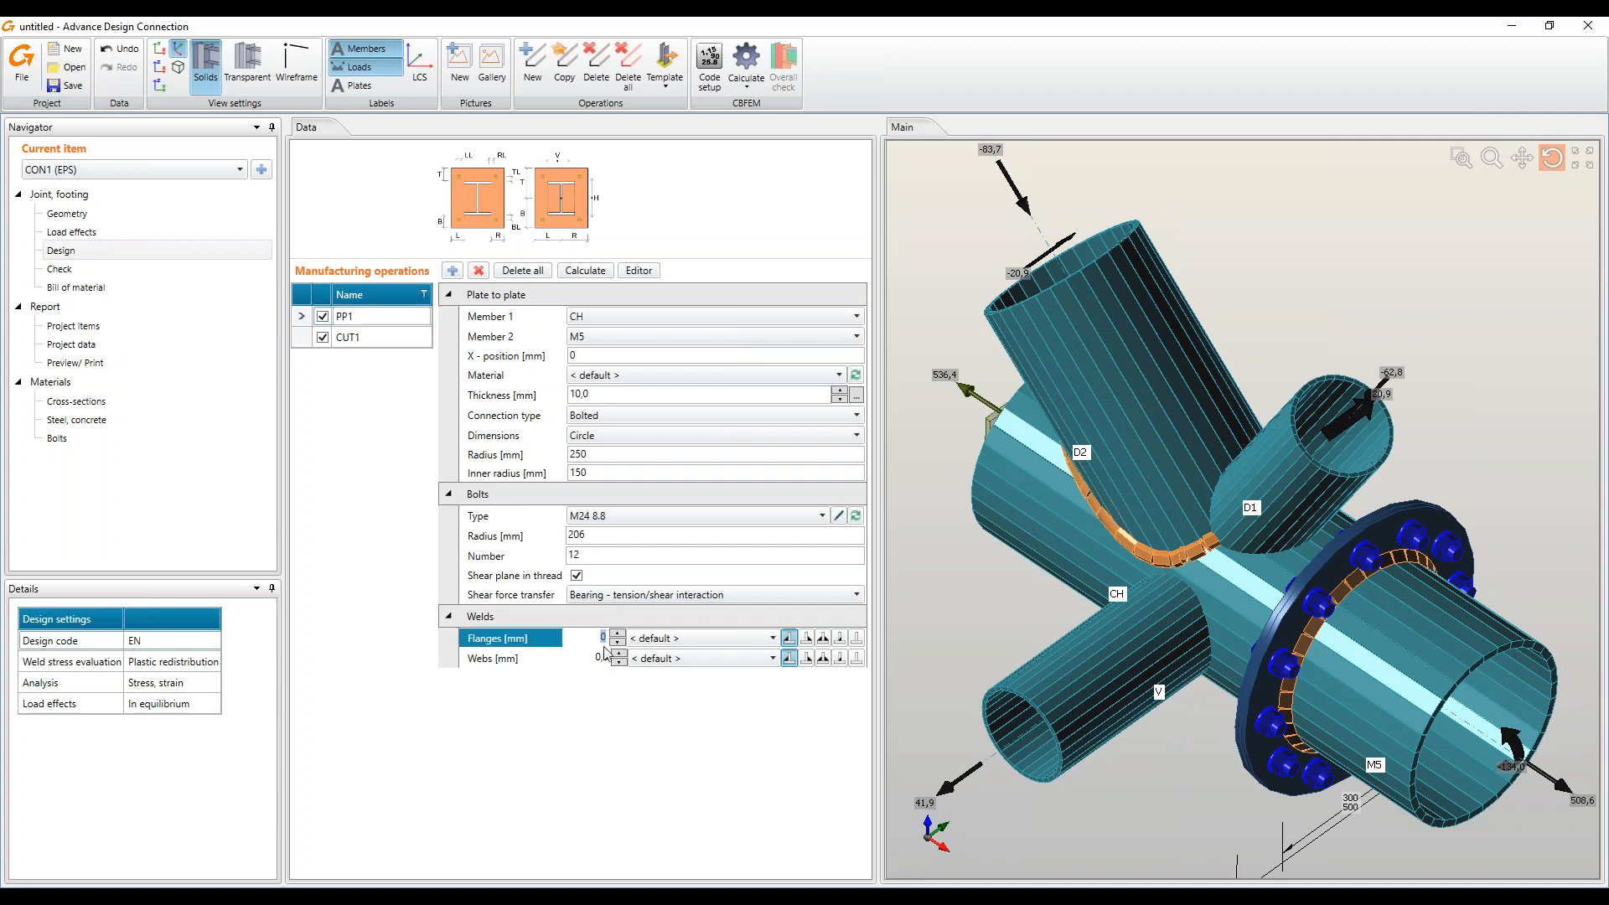
text(9)
key(Tab)
Set both the flange and web weld sizes of the cut of D2 by CH to 9 mm
click(383, 336)
click(582, 446)
text(9)
key(Tab)
text(9)
key(shift+Tab)
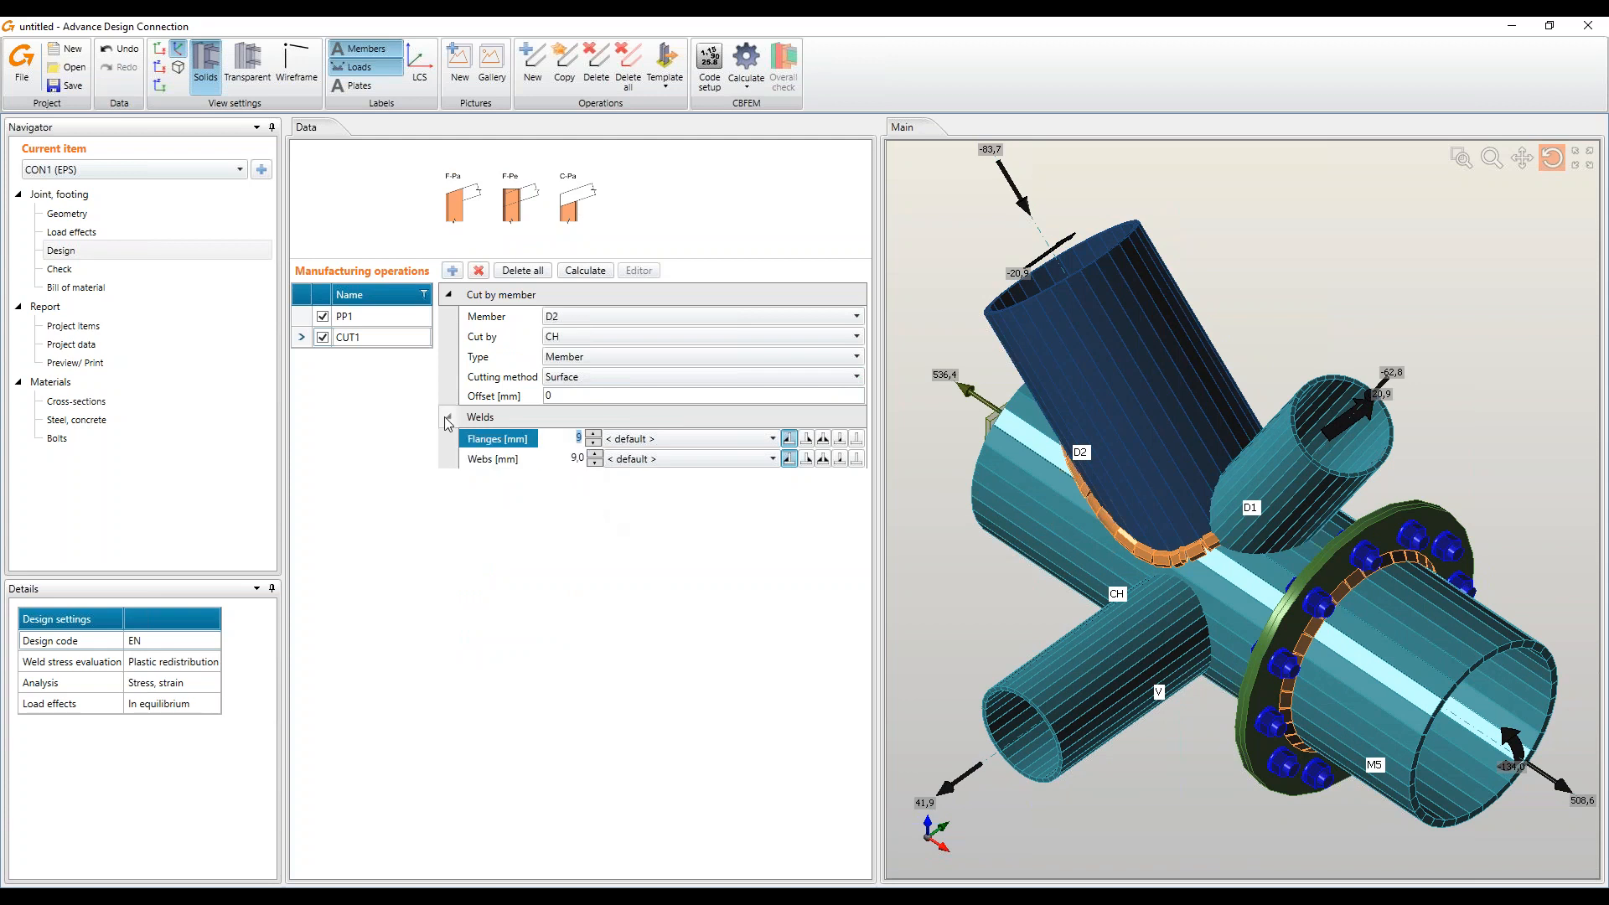
Copy the D2 cut operation and assign the copy to member D1, still cut by CH
click(350, 338)
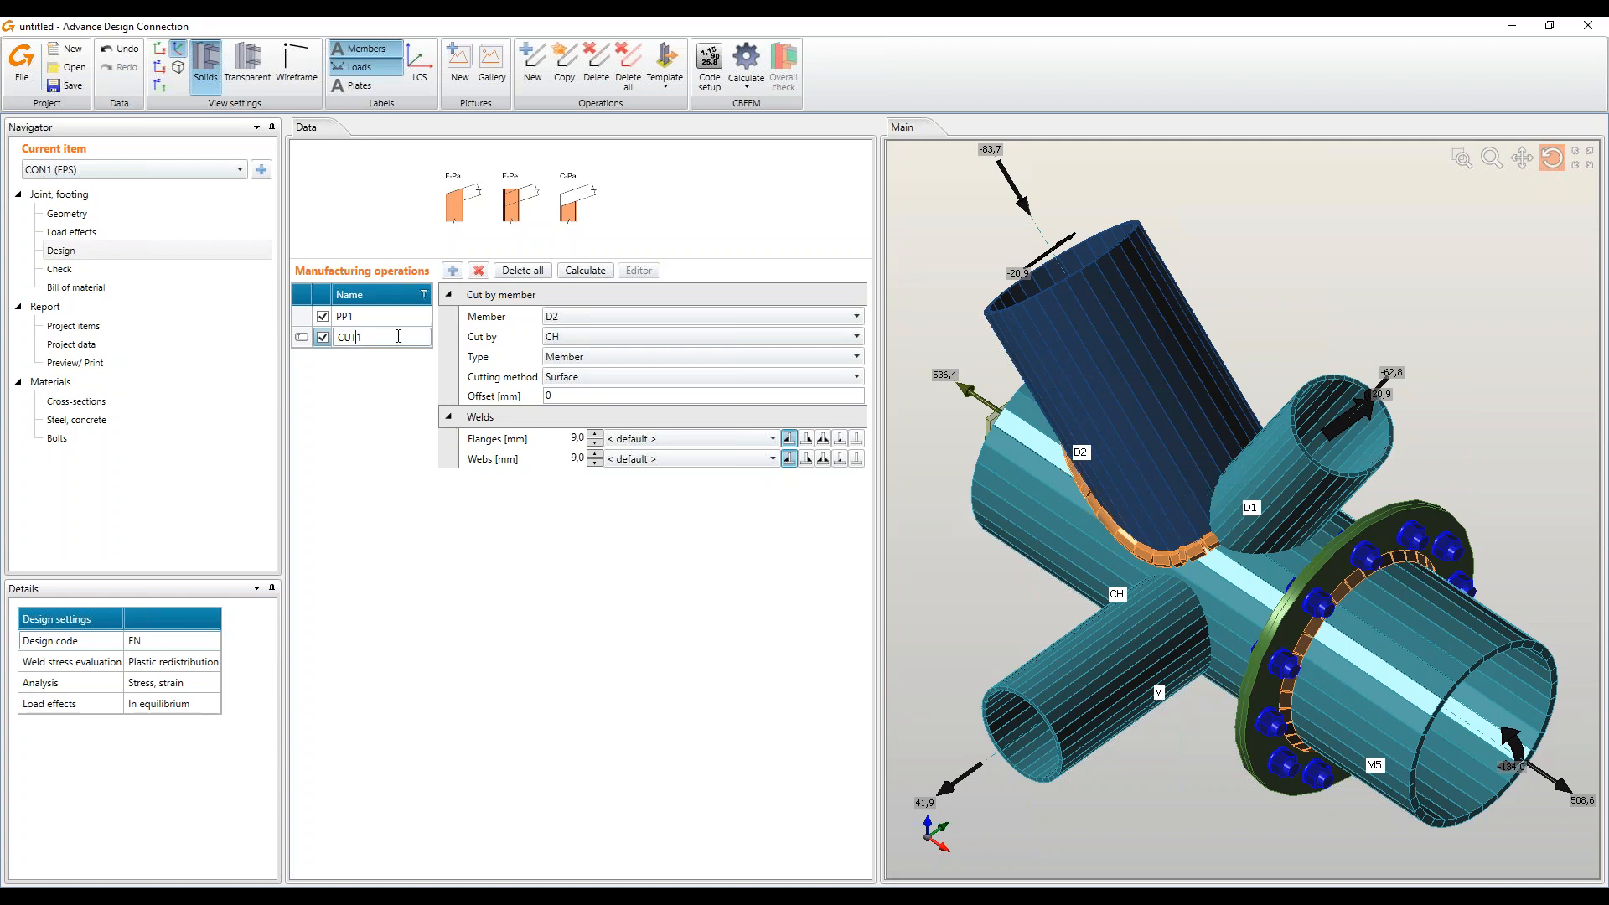
click(564, 76)
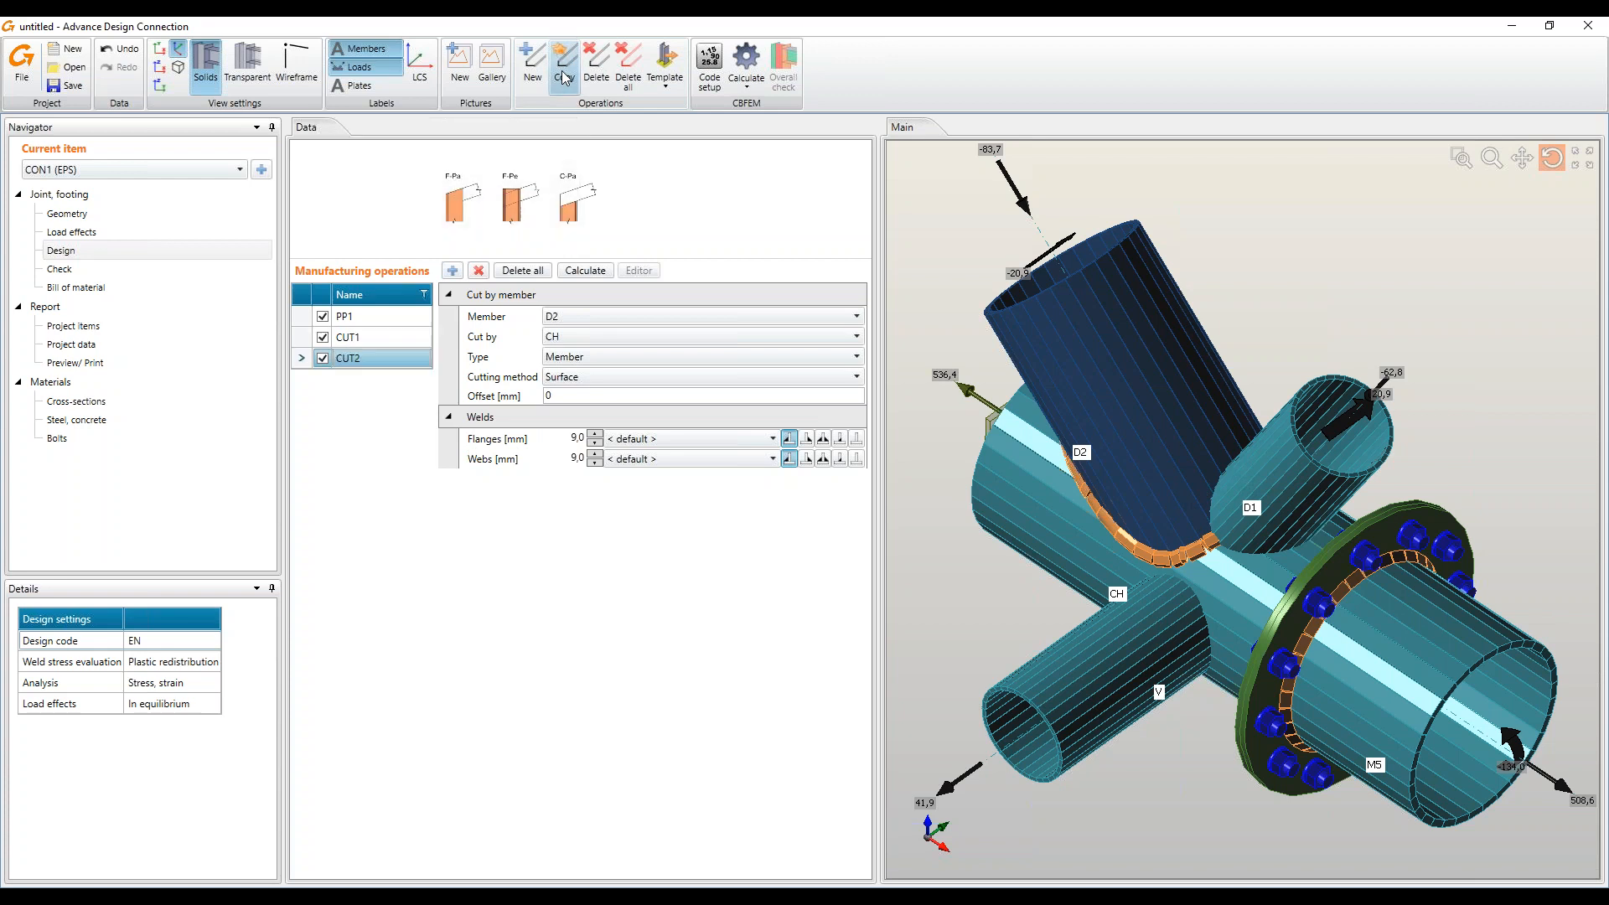
click(627, 317)
click(621, 370)
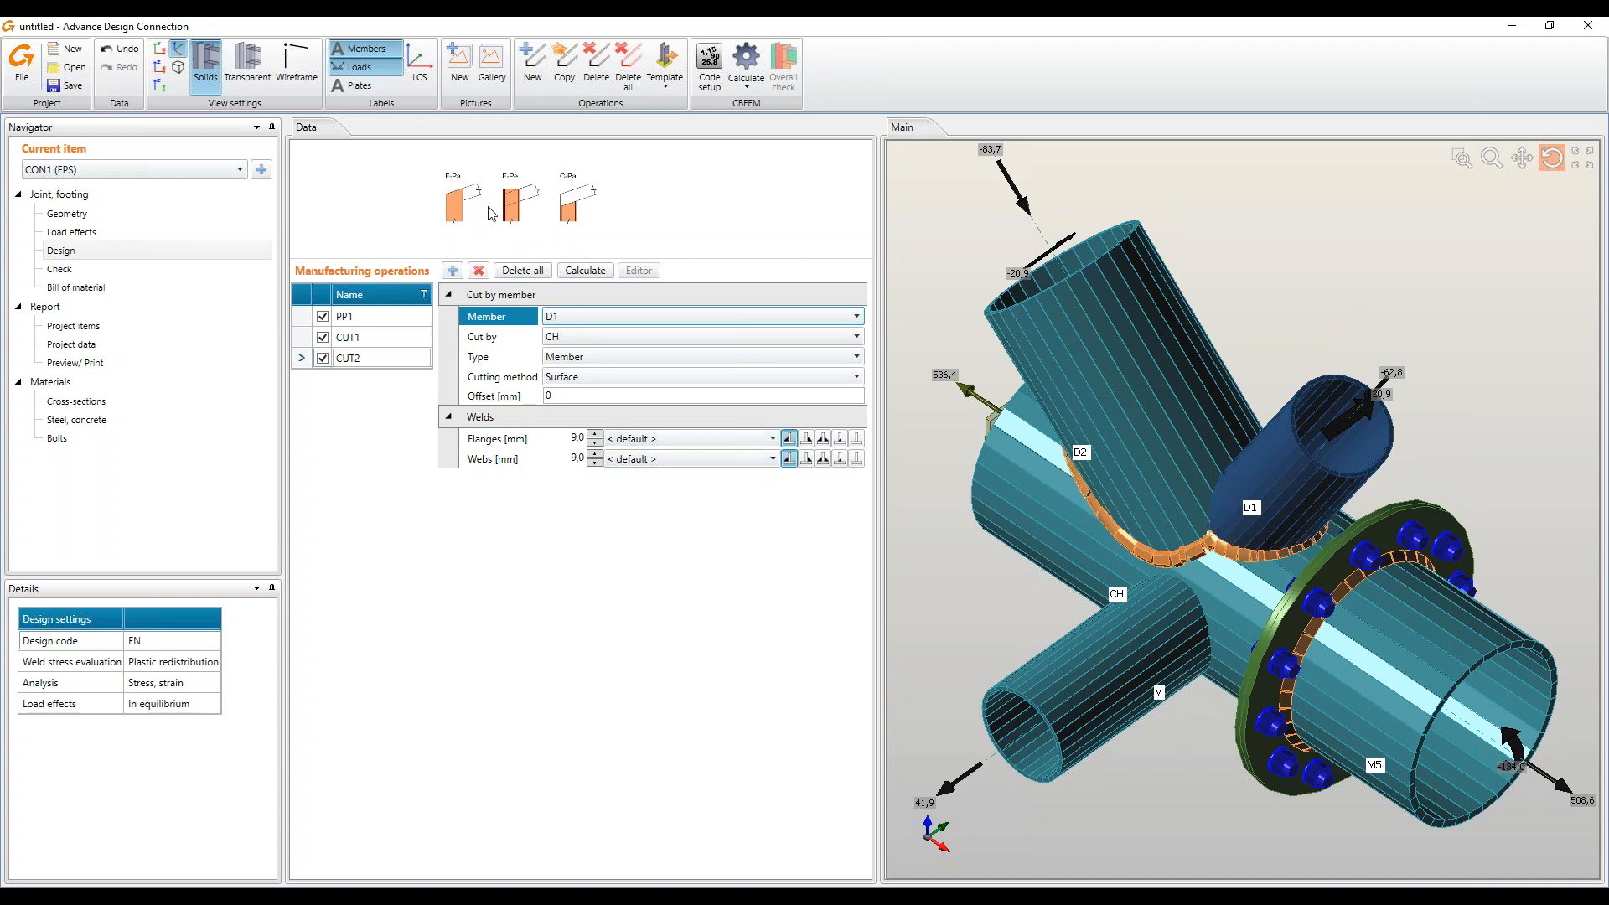
Copy the cut of D1 by CH and make the copy cut D1 by member D2
click(561, 84)
click(597, 338)
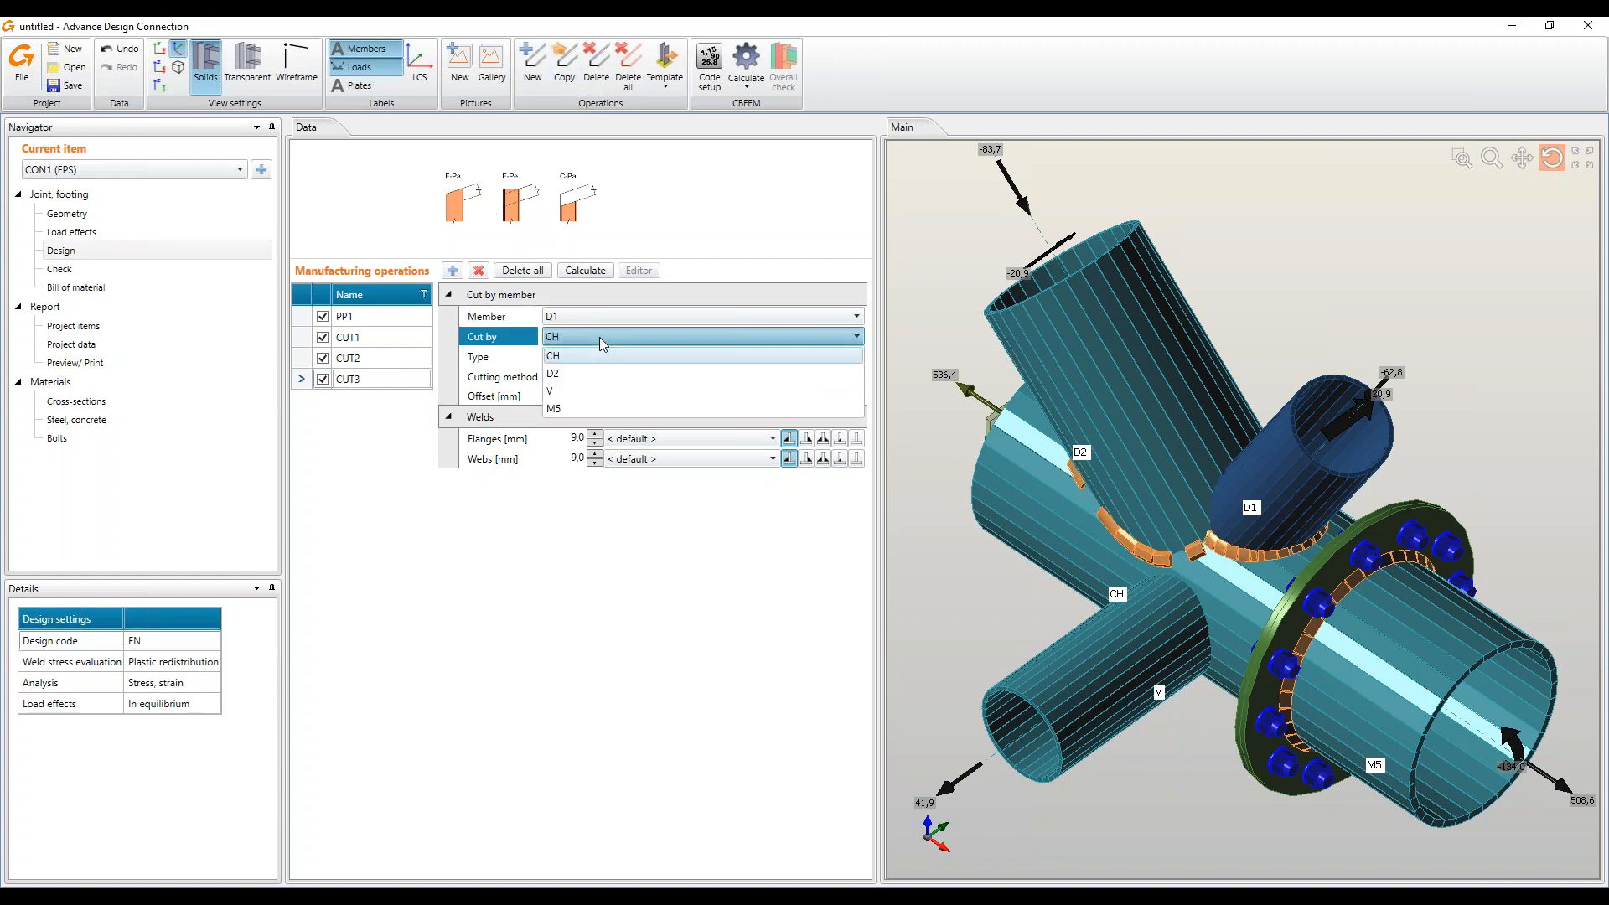
click(593, 373)
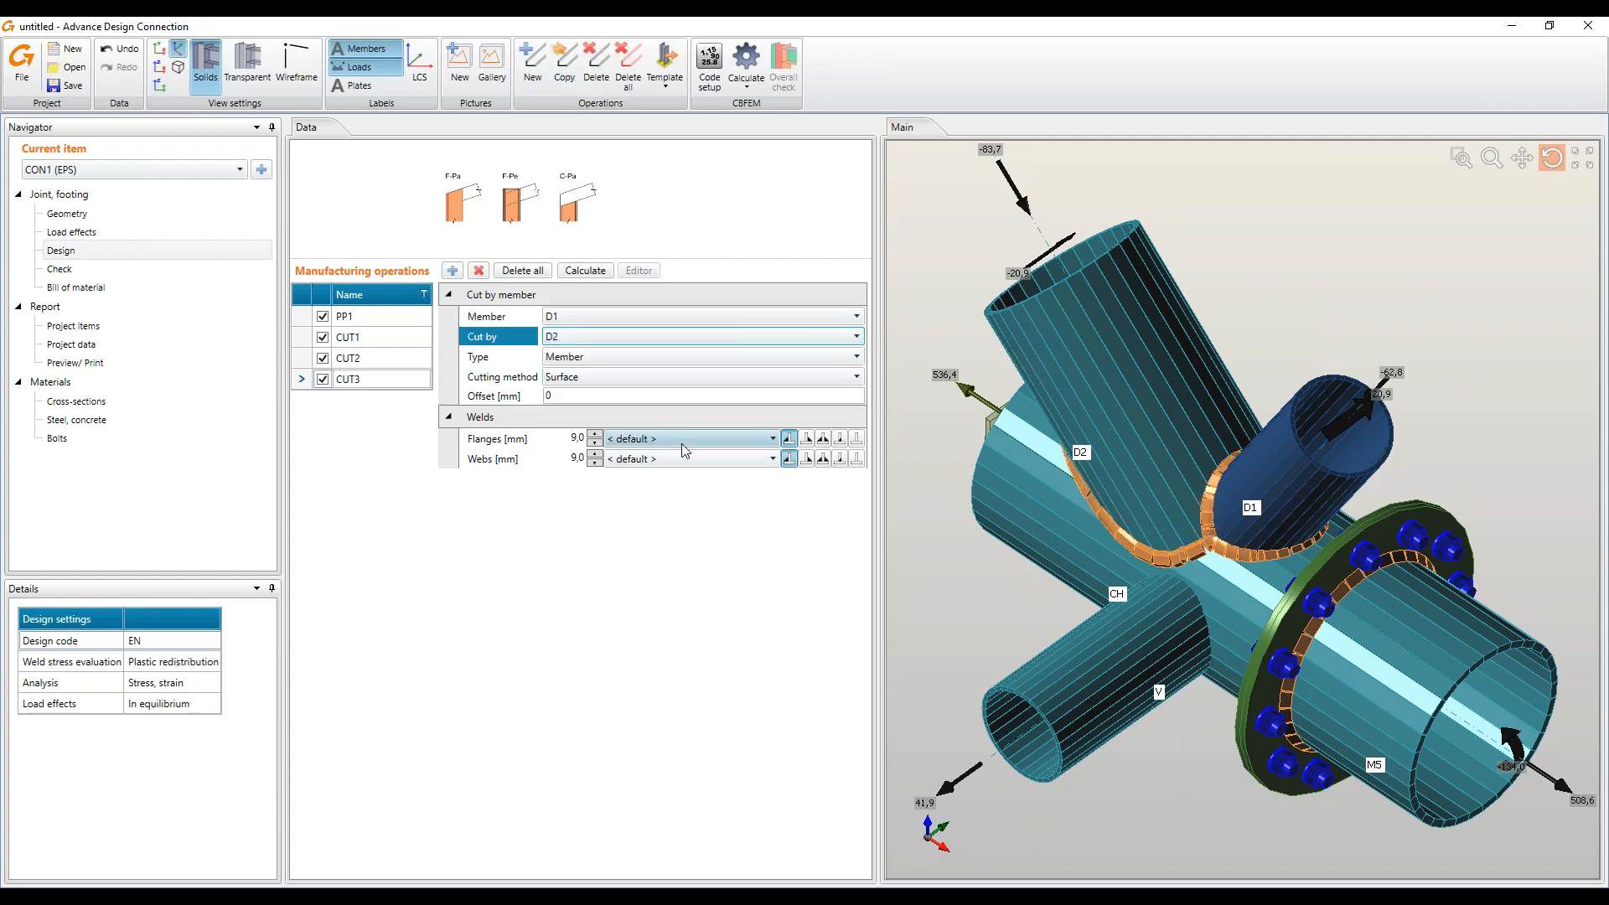
Copy the cut of D1 by D2 and make the copy cut member V by CH
mouse_move(1289, 473)
mouse_down()
mouse_move(1281, 521)
mouse_move(1252, 514)
mouse_move(1375, 545)
mouse_move(1369, 595)
mouse_move(1263, 501)
mouse_move(1272, 481)
mouse_up()
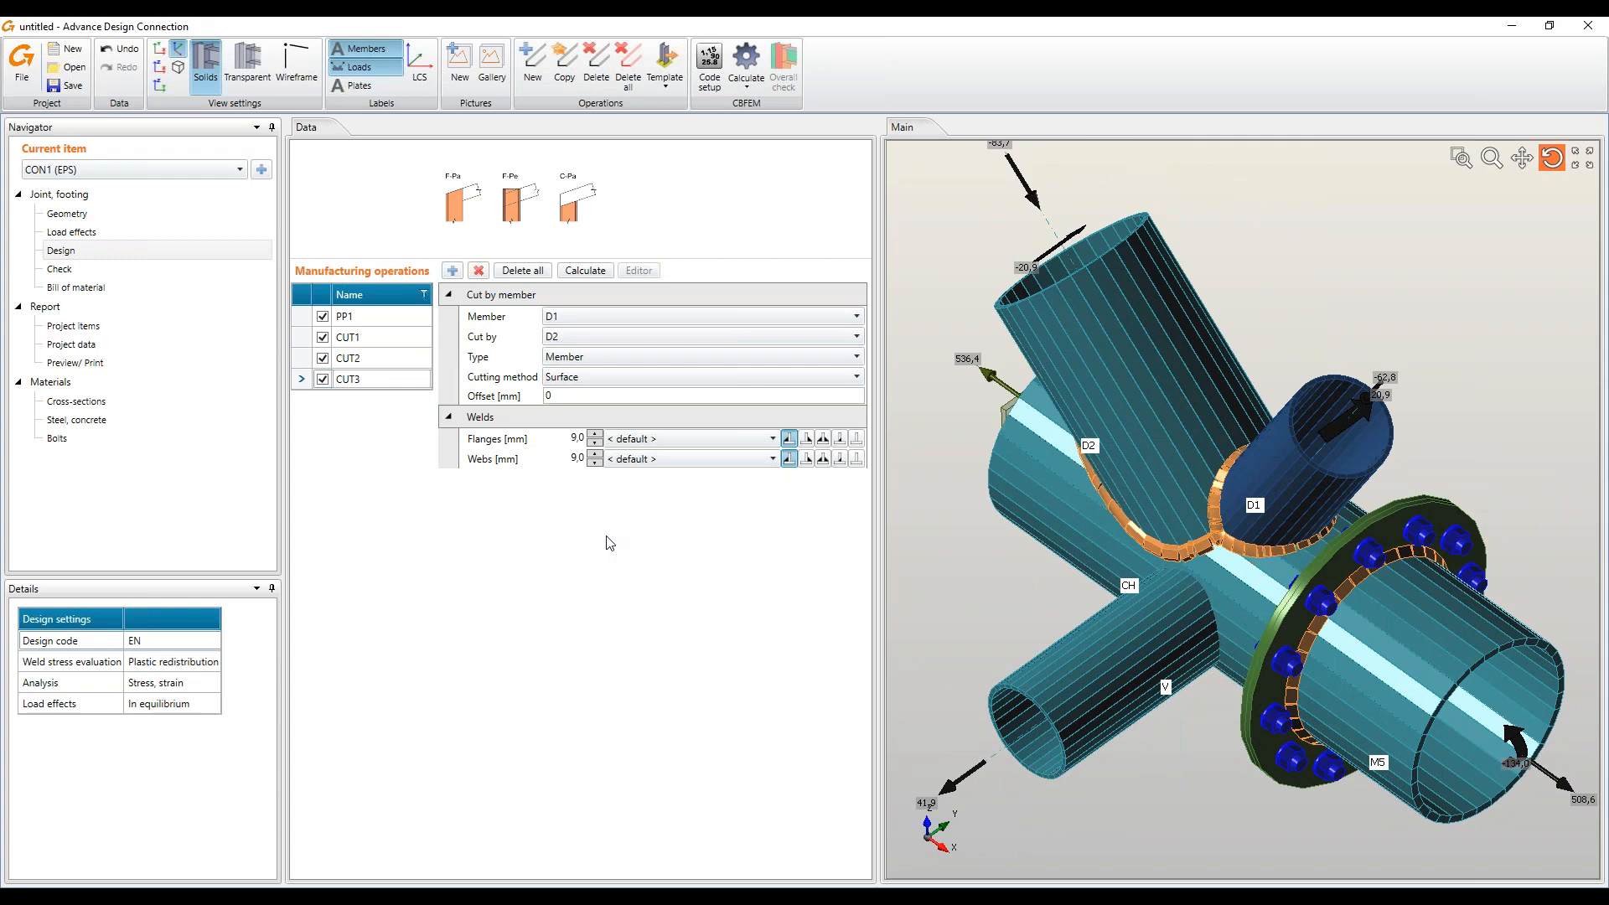
click(564, 60)
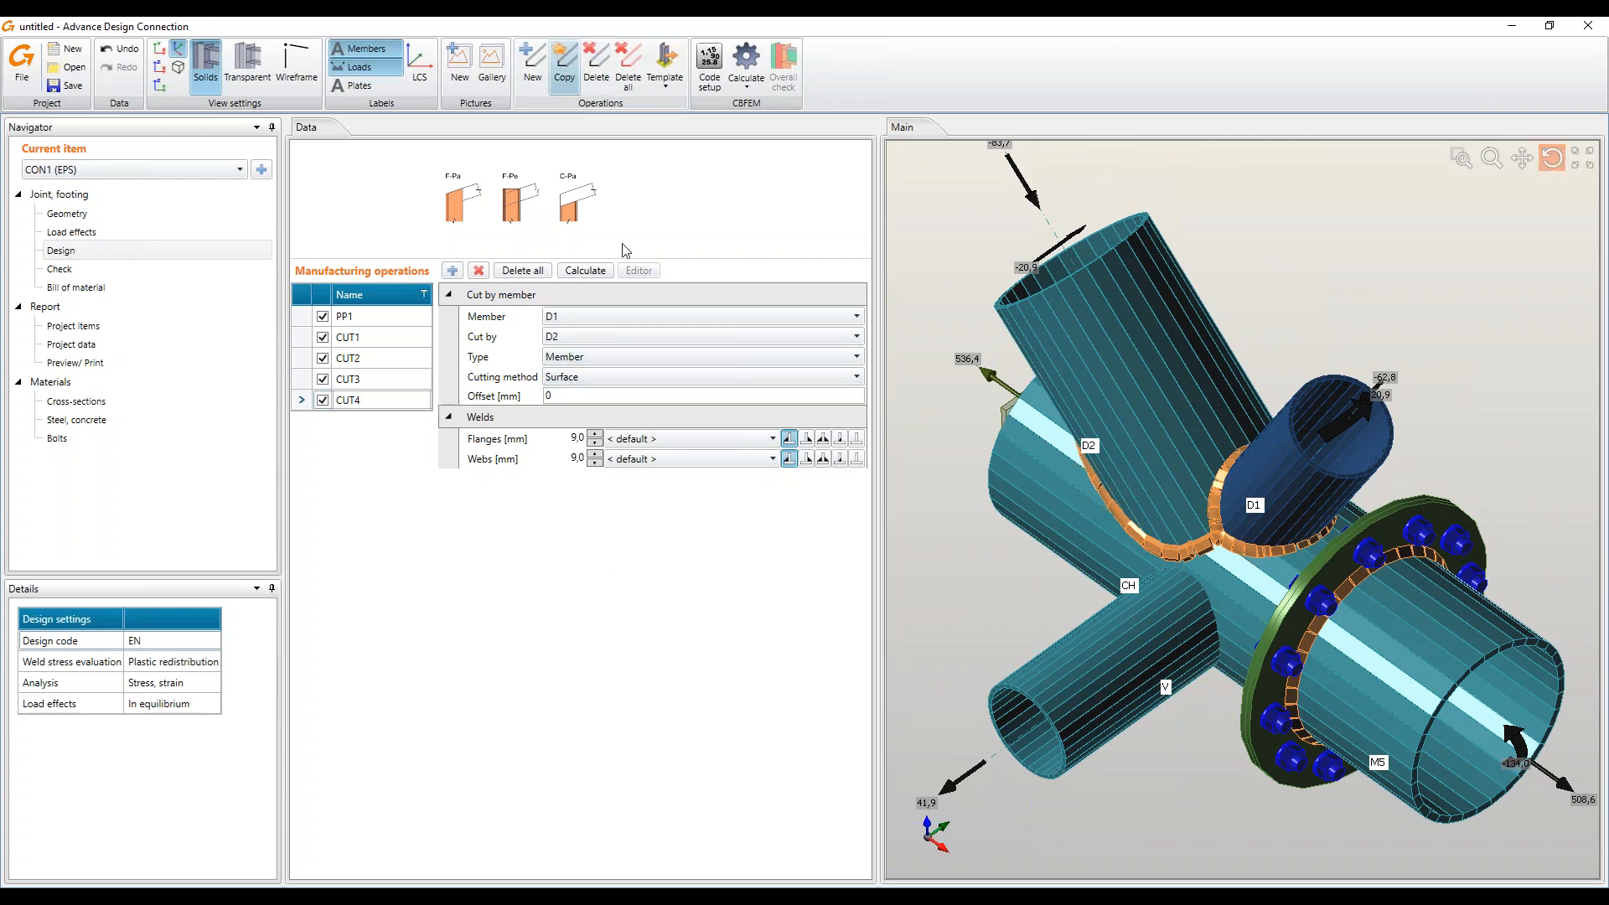
click(348, 400)
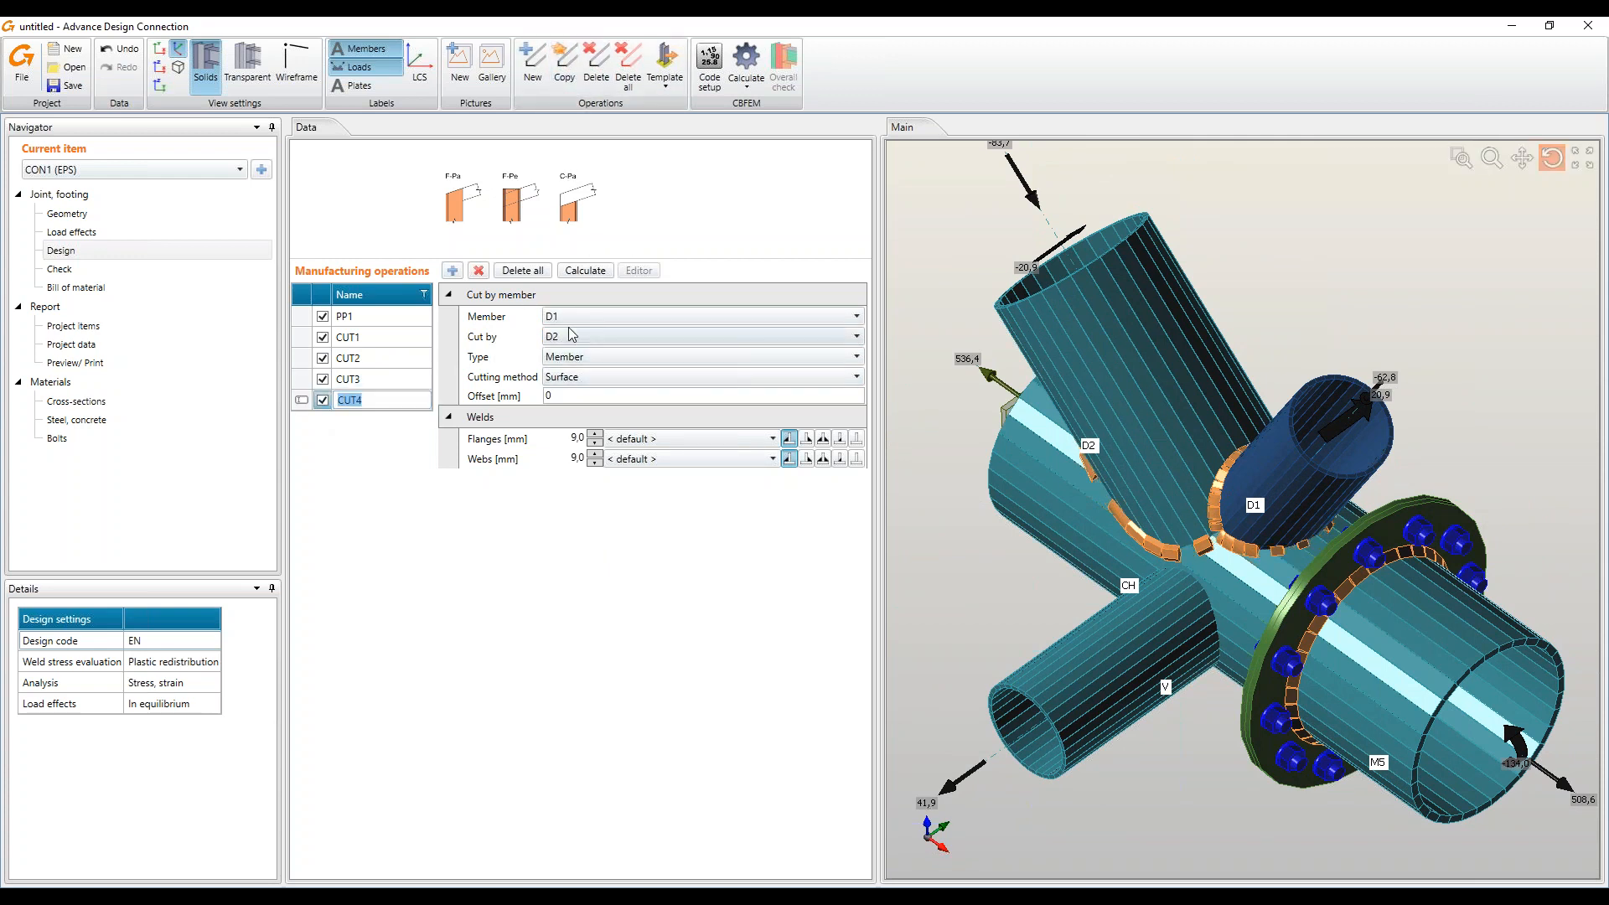
click(657, 315)
click(622, 348)
click(632, 336)
click(629, 353)
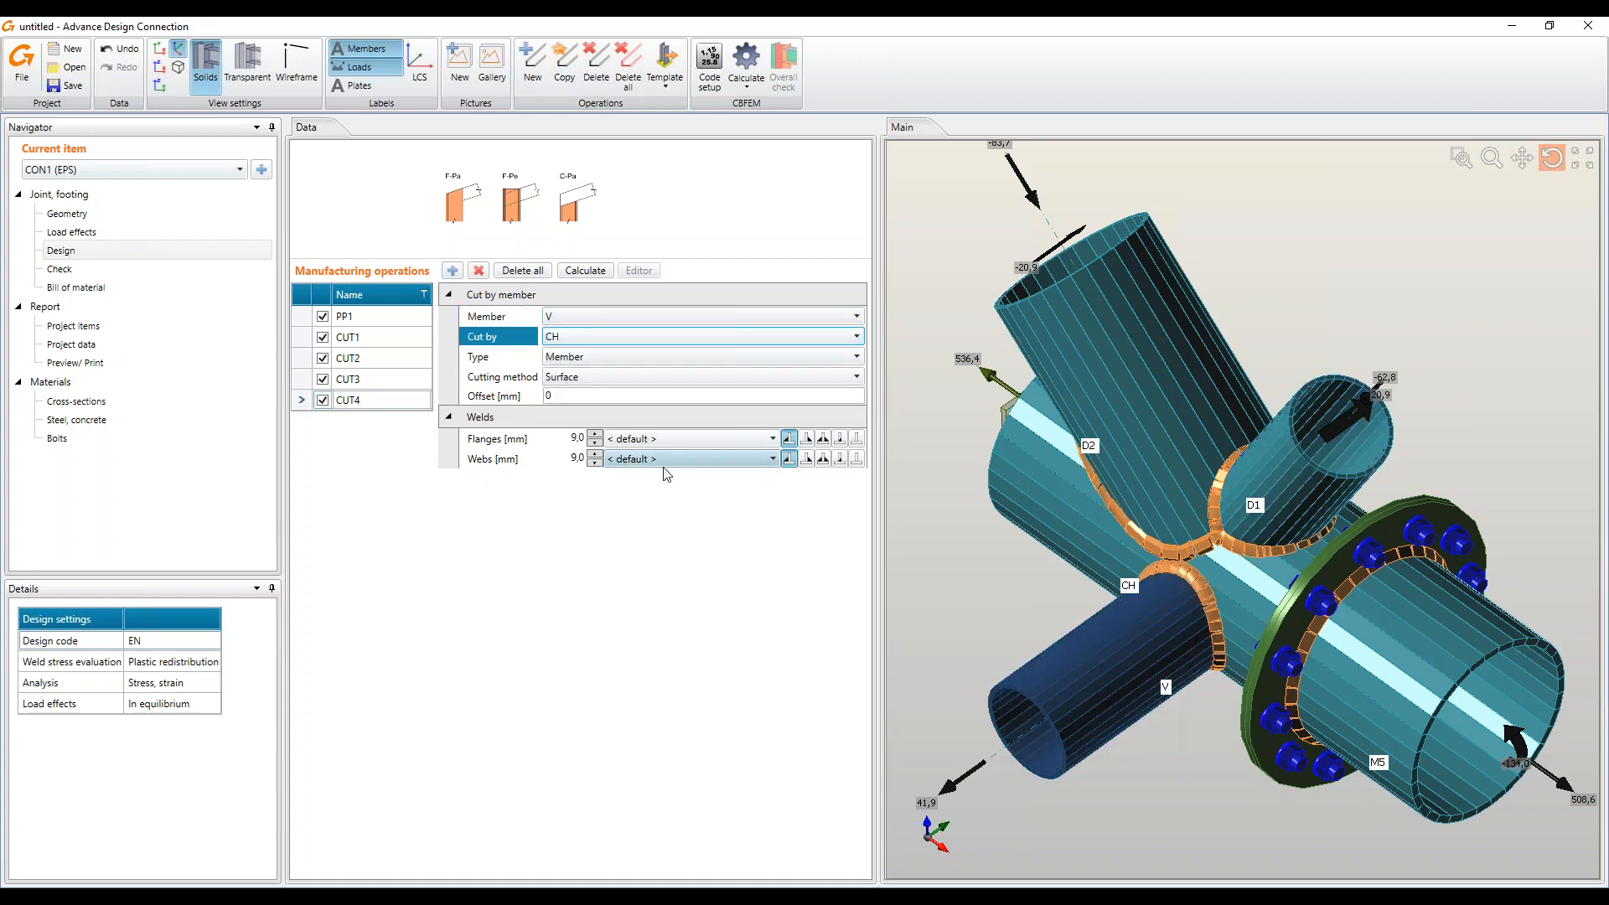
Set the shear force transfer of the PP1 flange bolts to Friction and calculate the joint
click(341, 316)
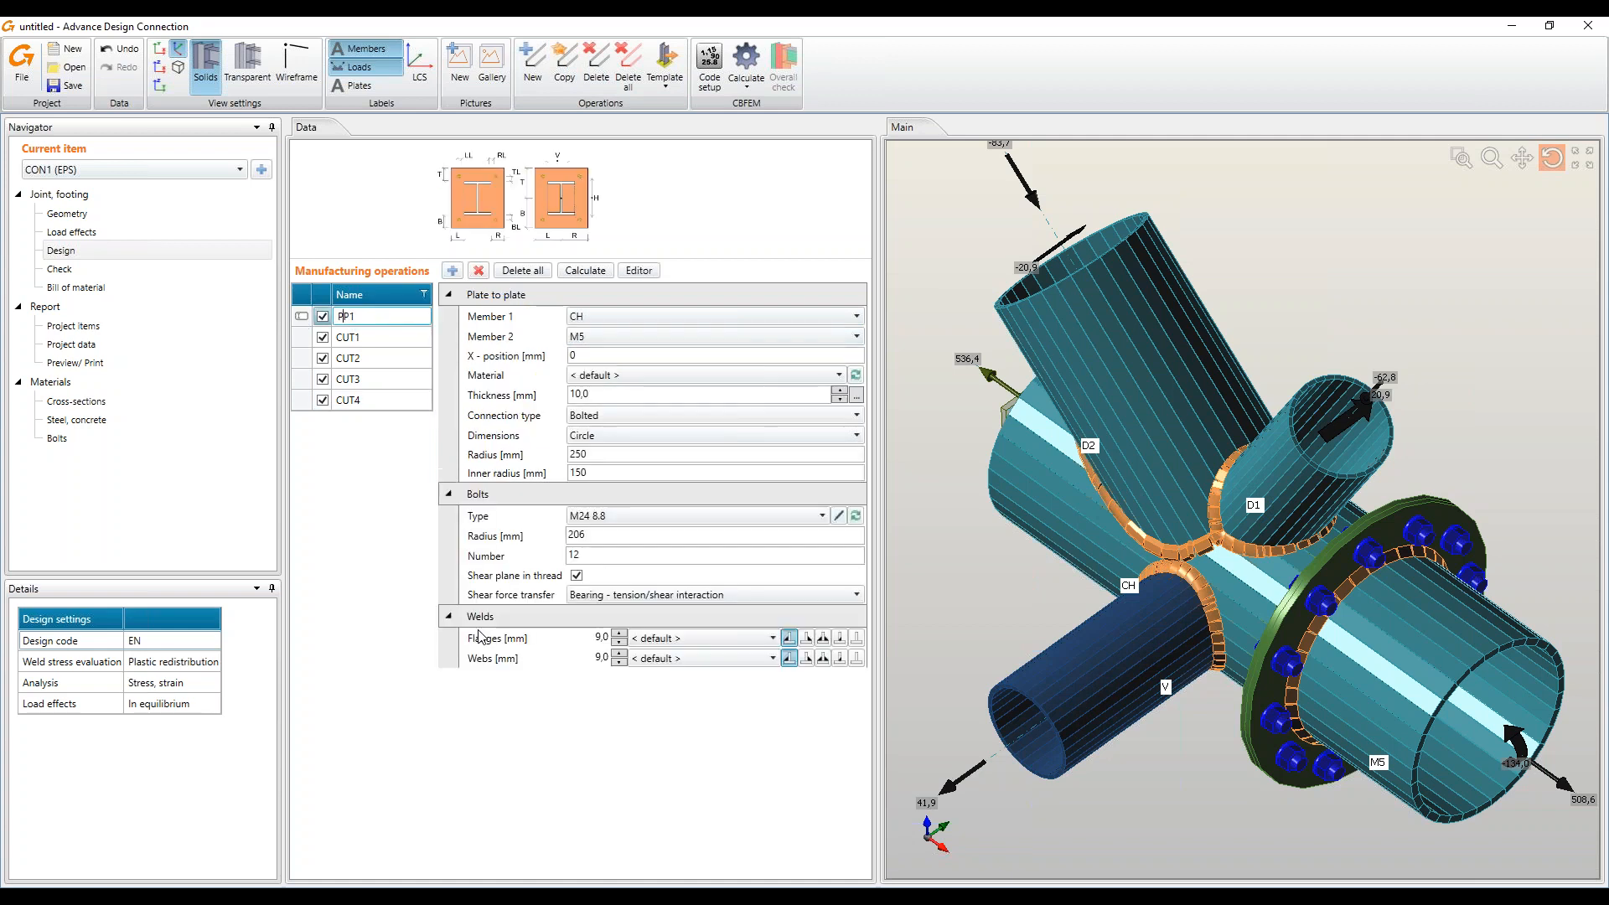
click(604, 595)
click(603, 594)
click(587, 658)
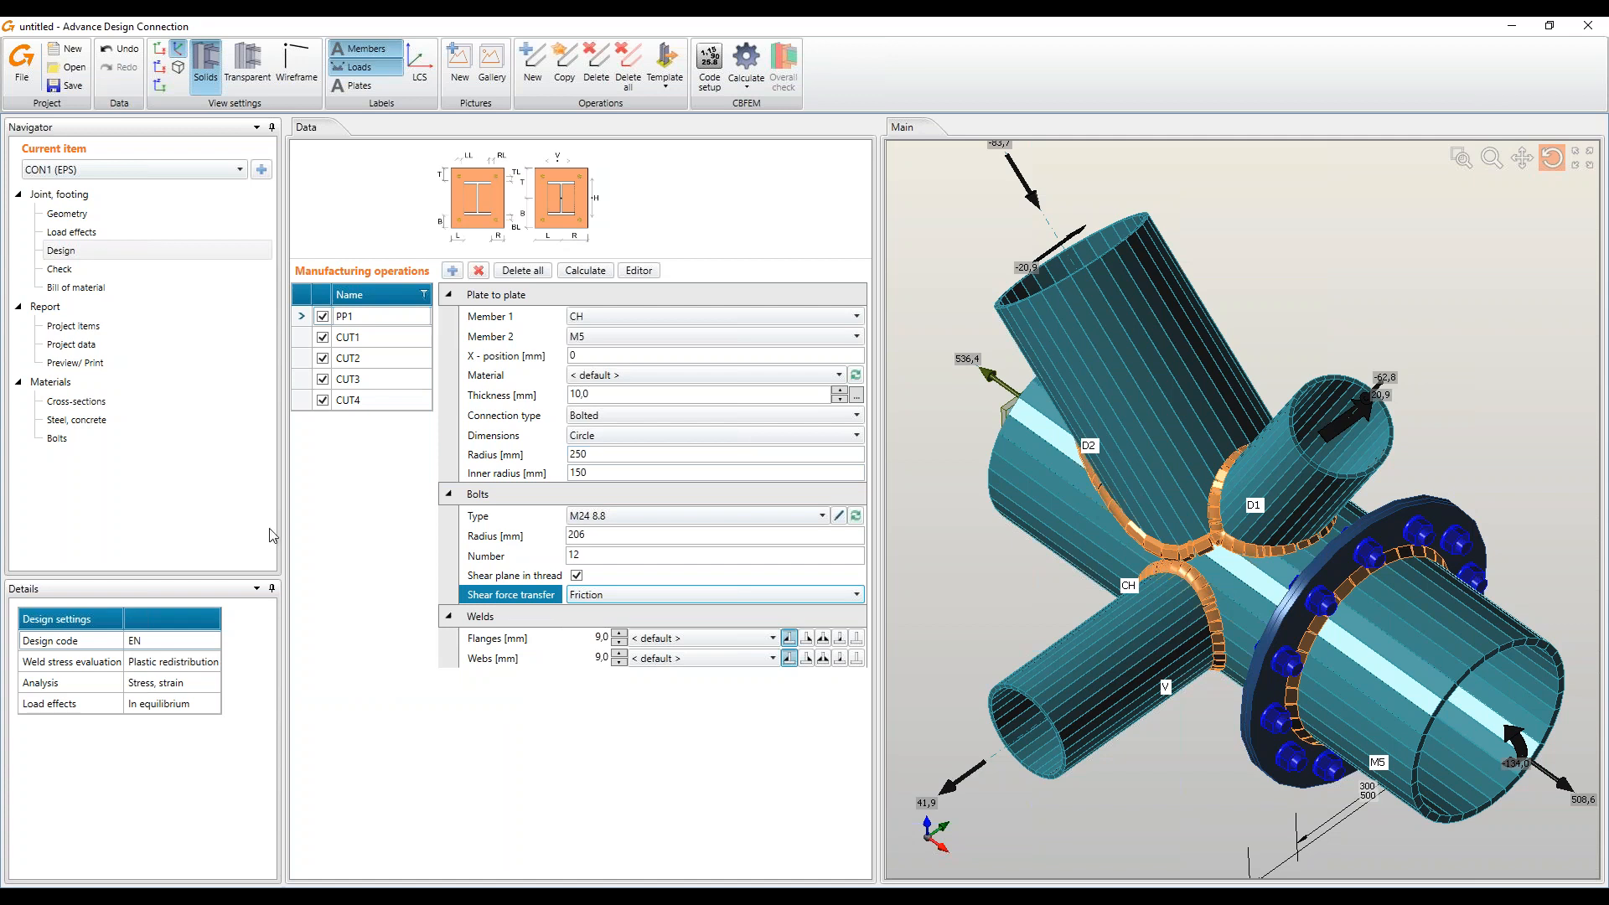
click(747, 72)
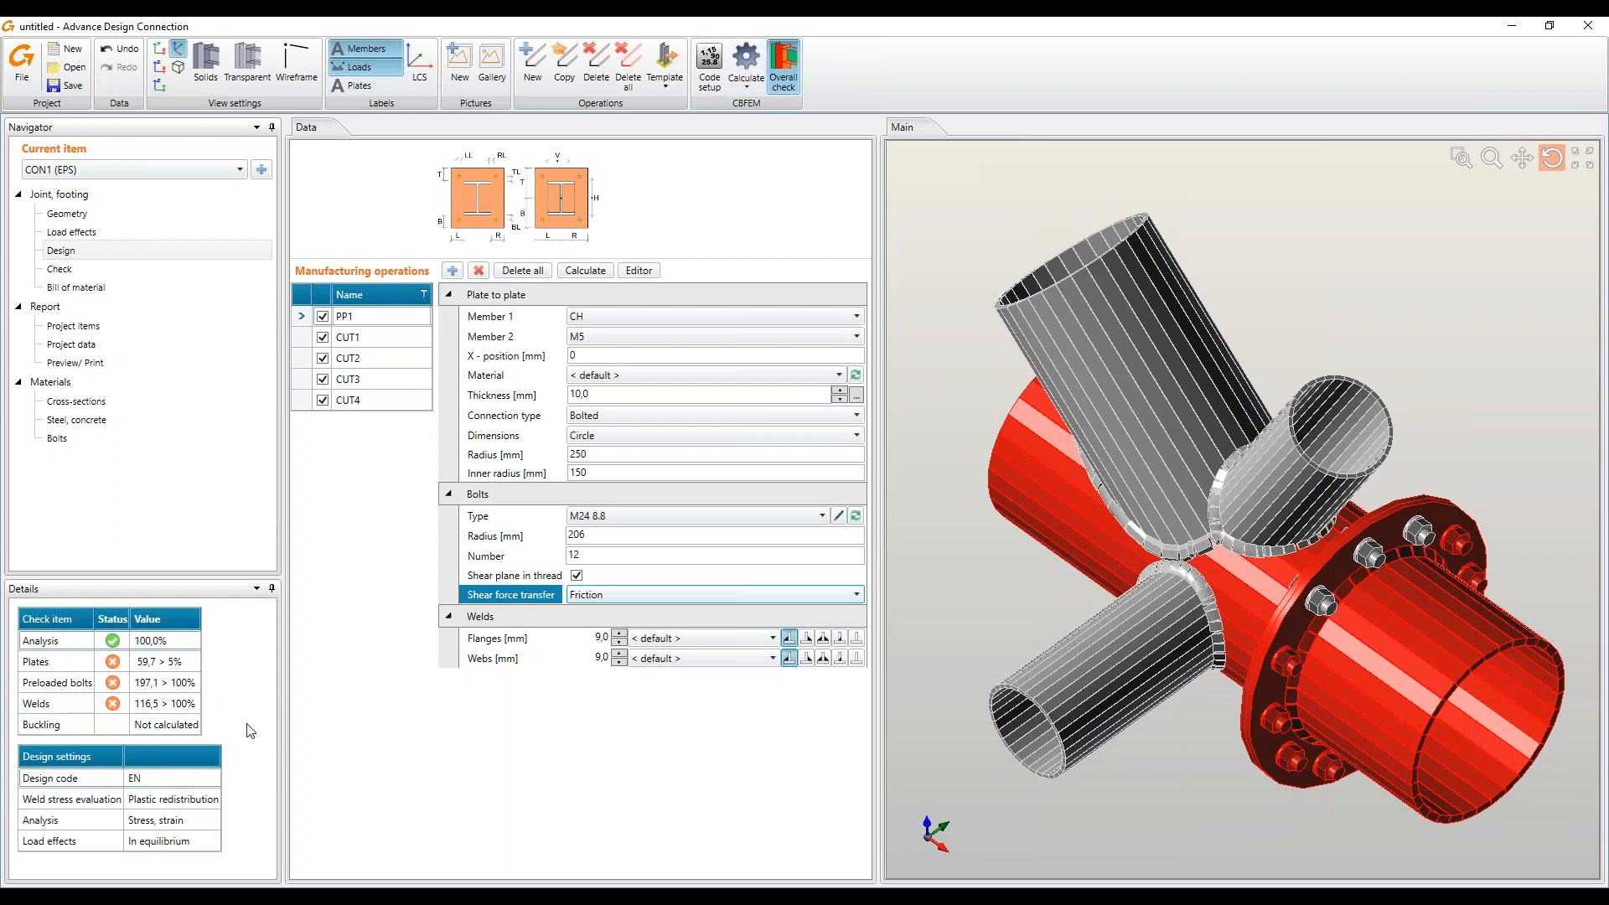
Set the PP1 flange plate thickness to 25 mm and recalculate the joint
click(374, 317)
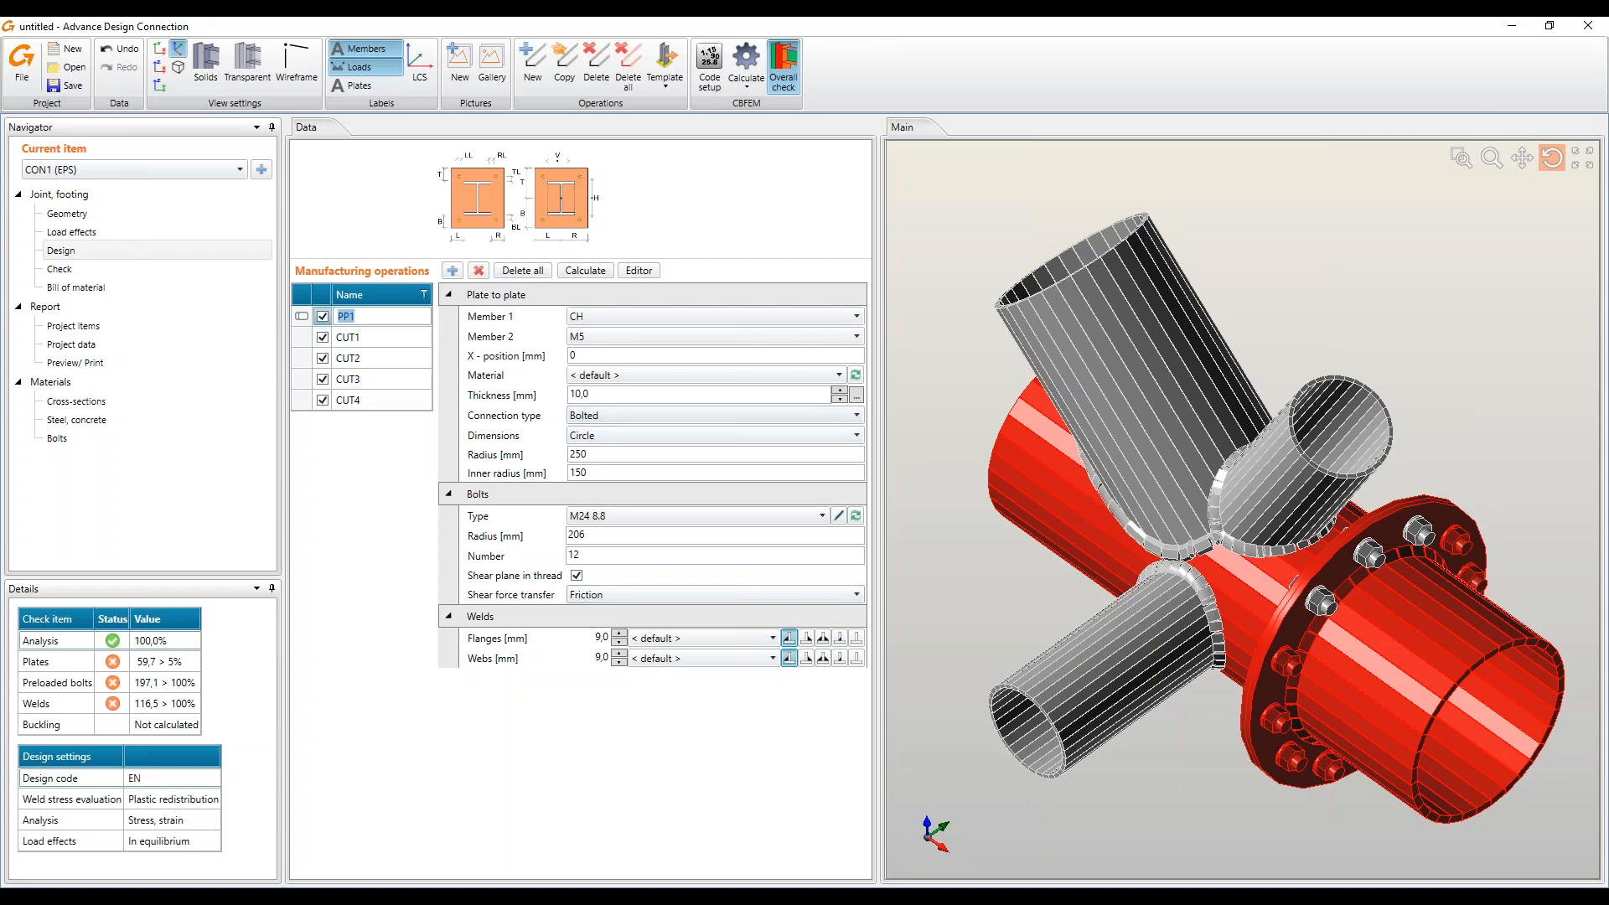
click(582, 394)
double_click(582, 394)
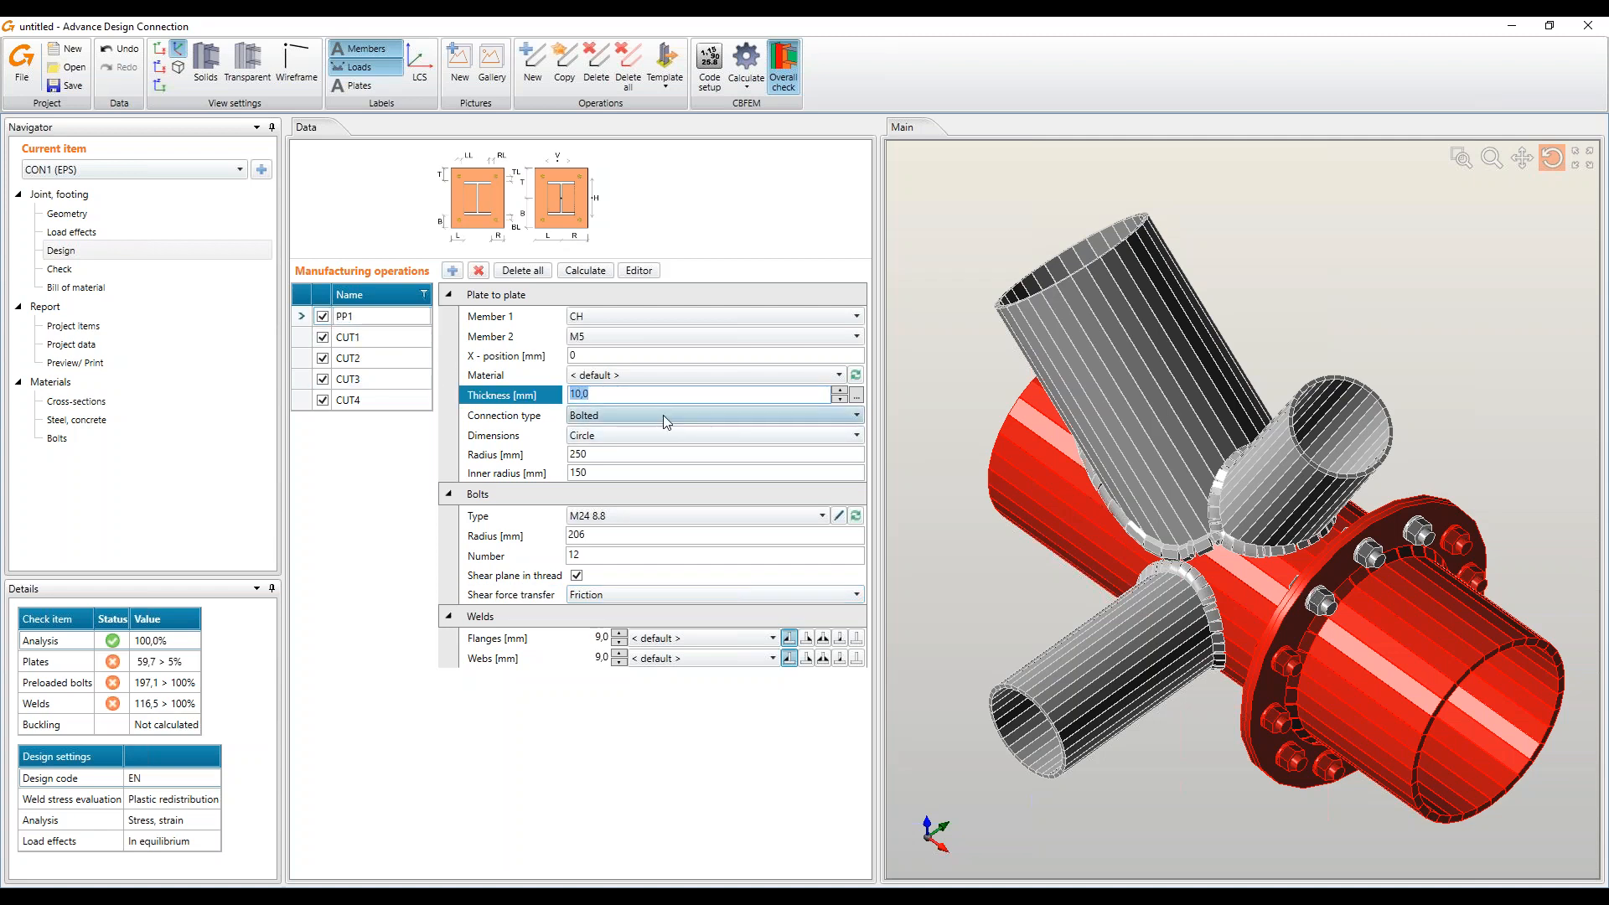
text(25)
key(Tab)
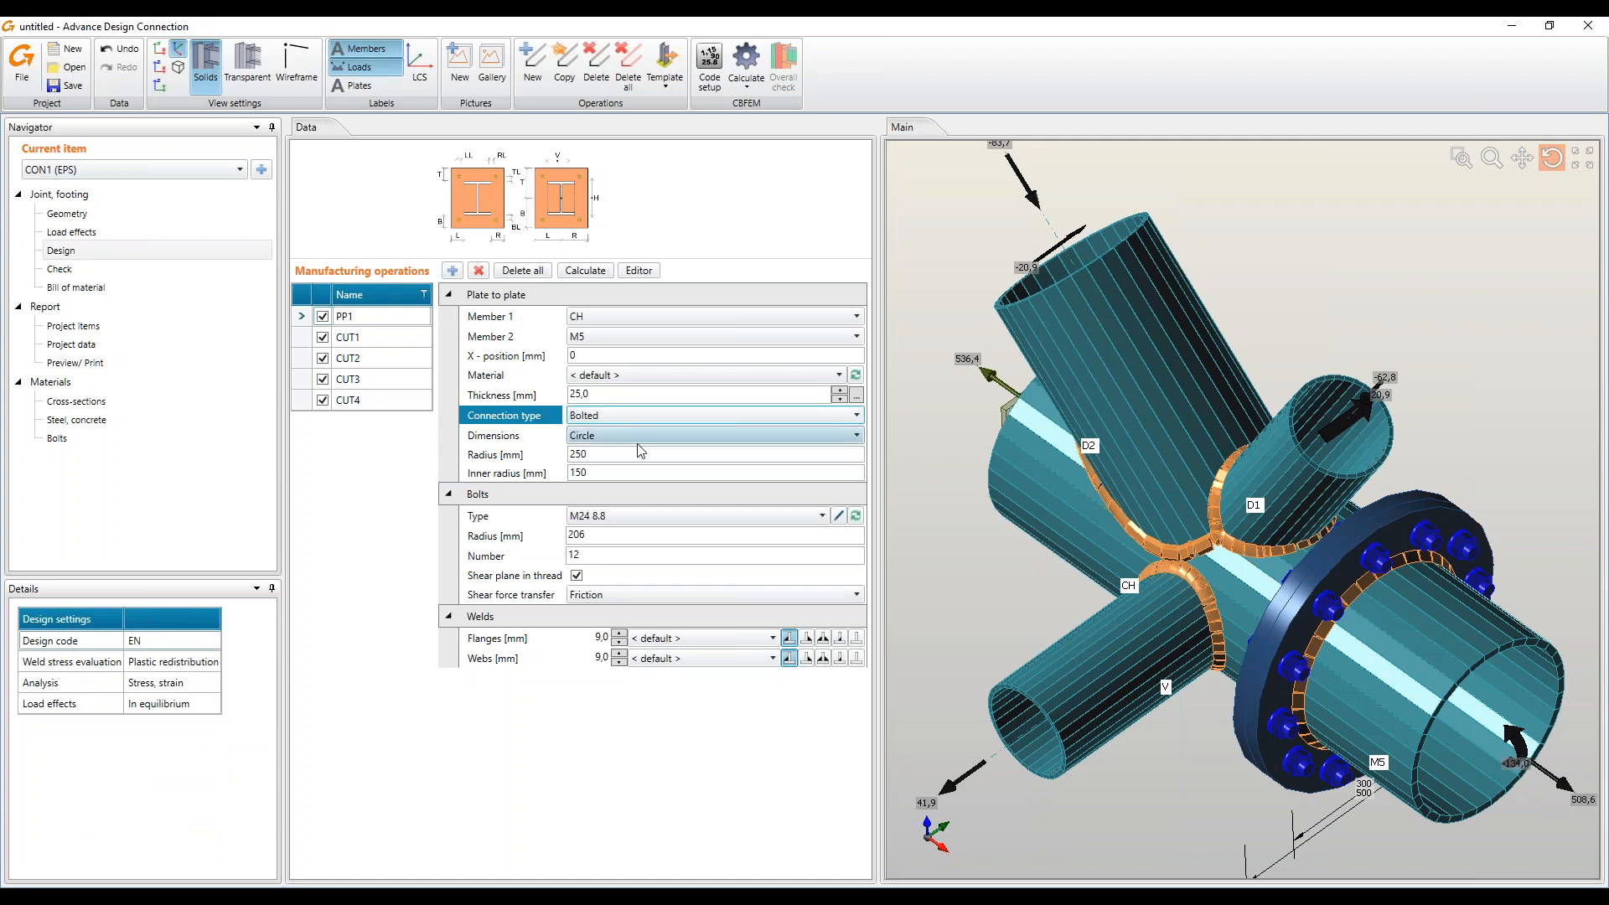
click(746, 63)
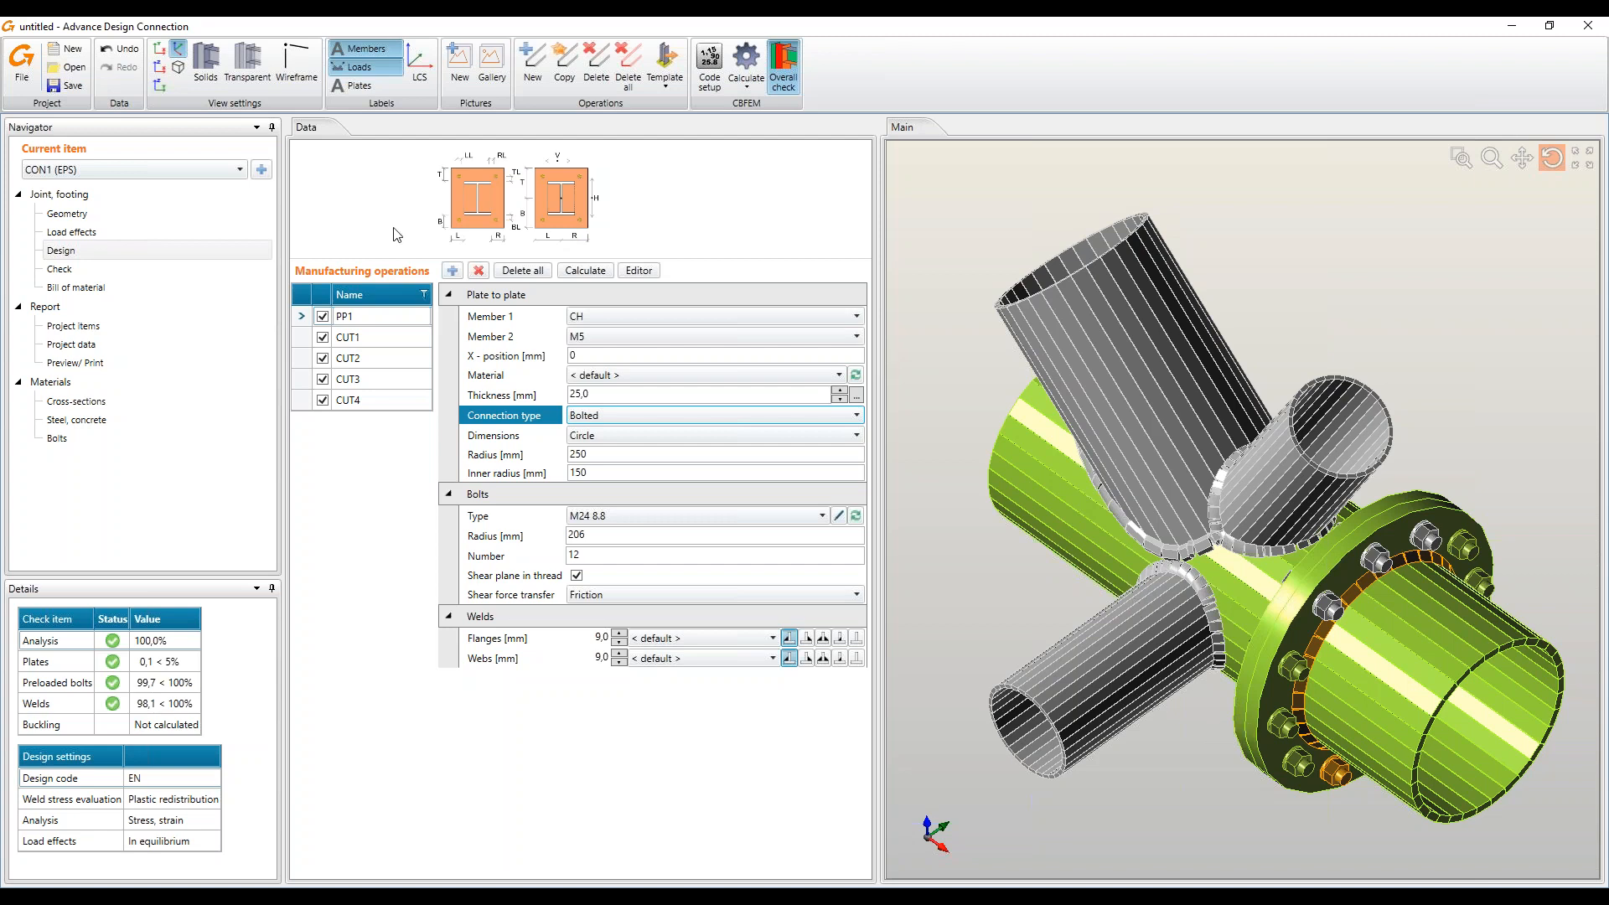
Display the equivalent stress and bolt forces in the check results and inspect the preloaded bolts check and the flange
click(82, 268)
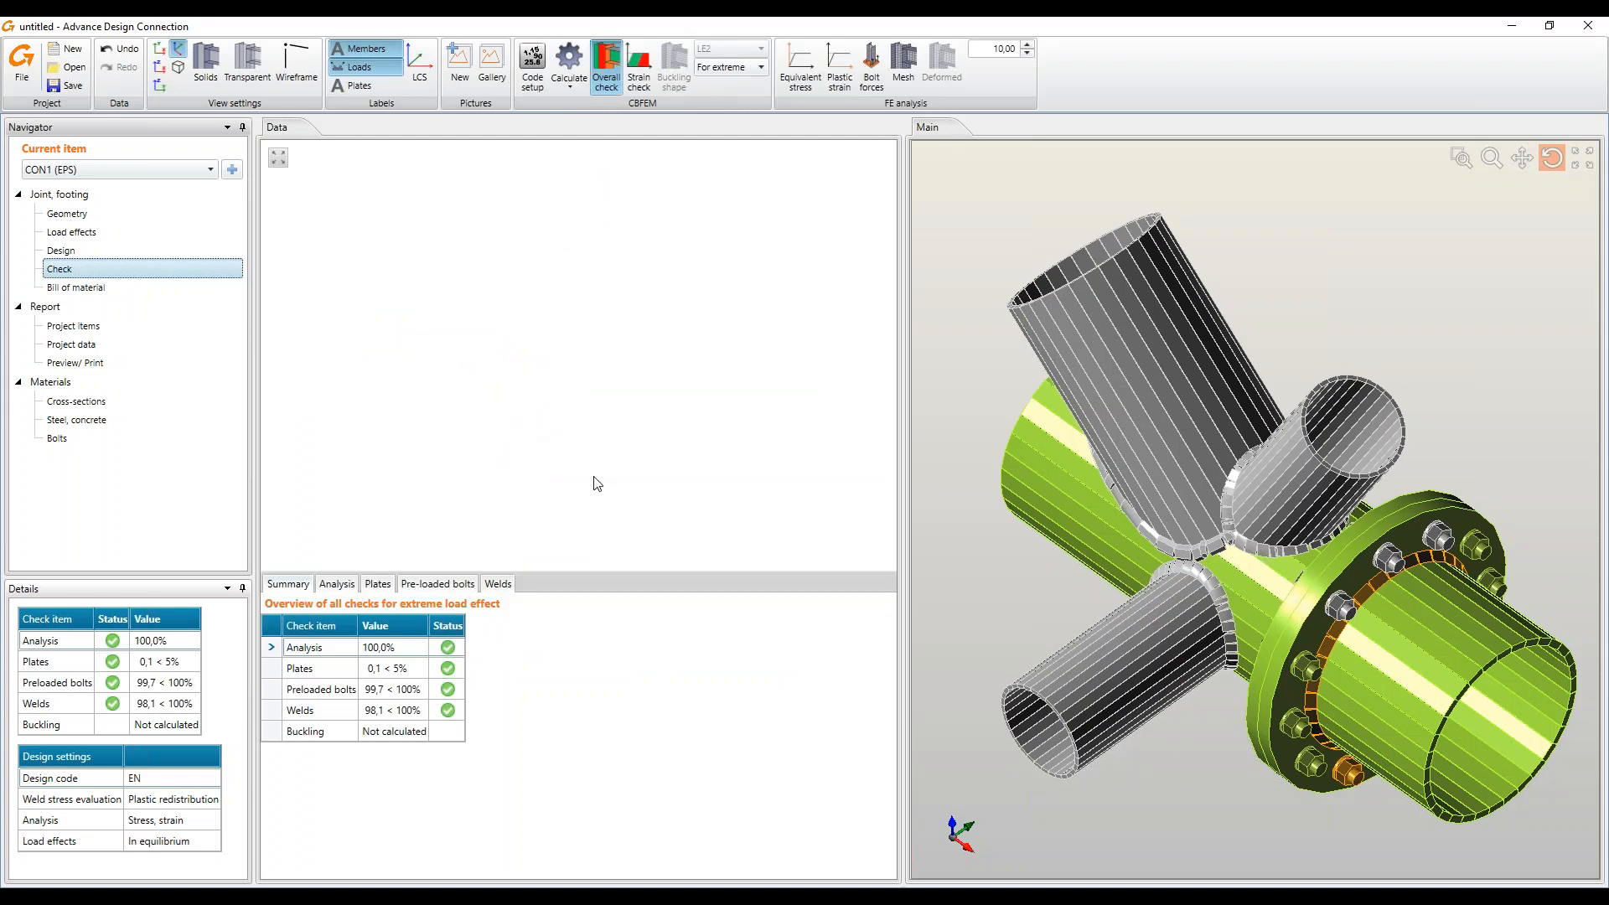
click(800, 67)
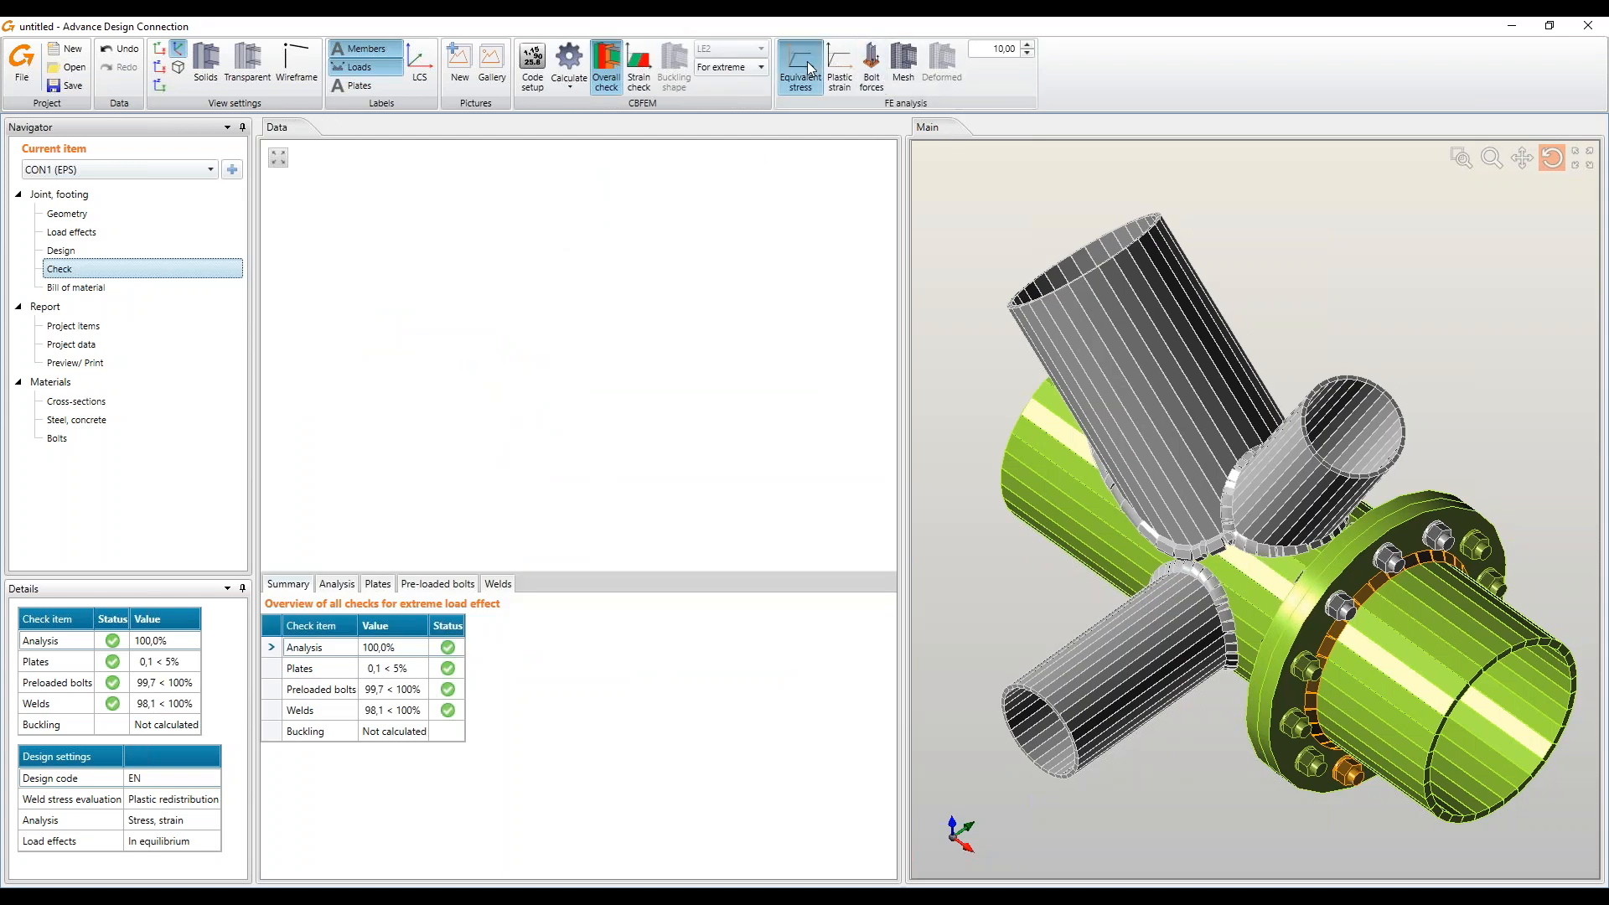
click(872, 67)
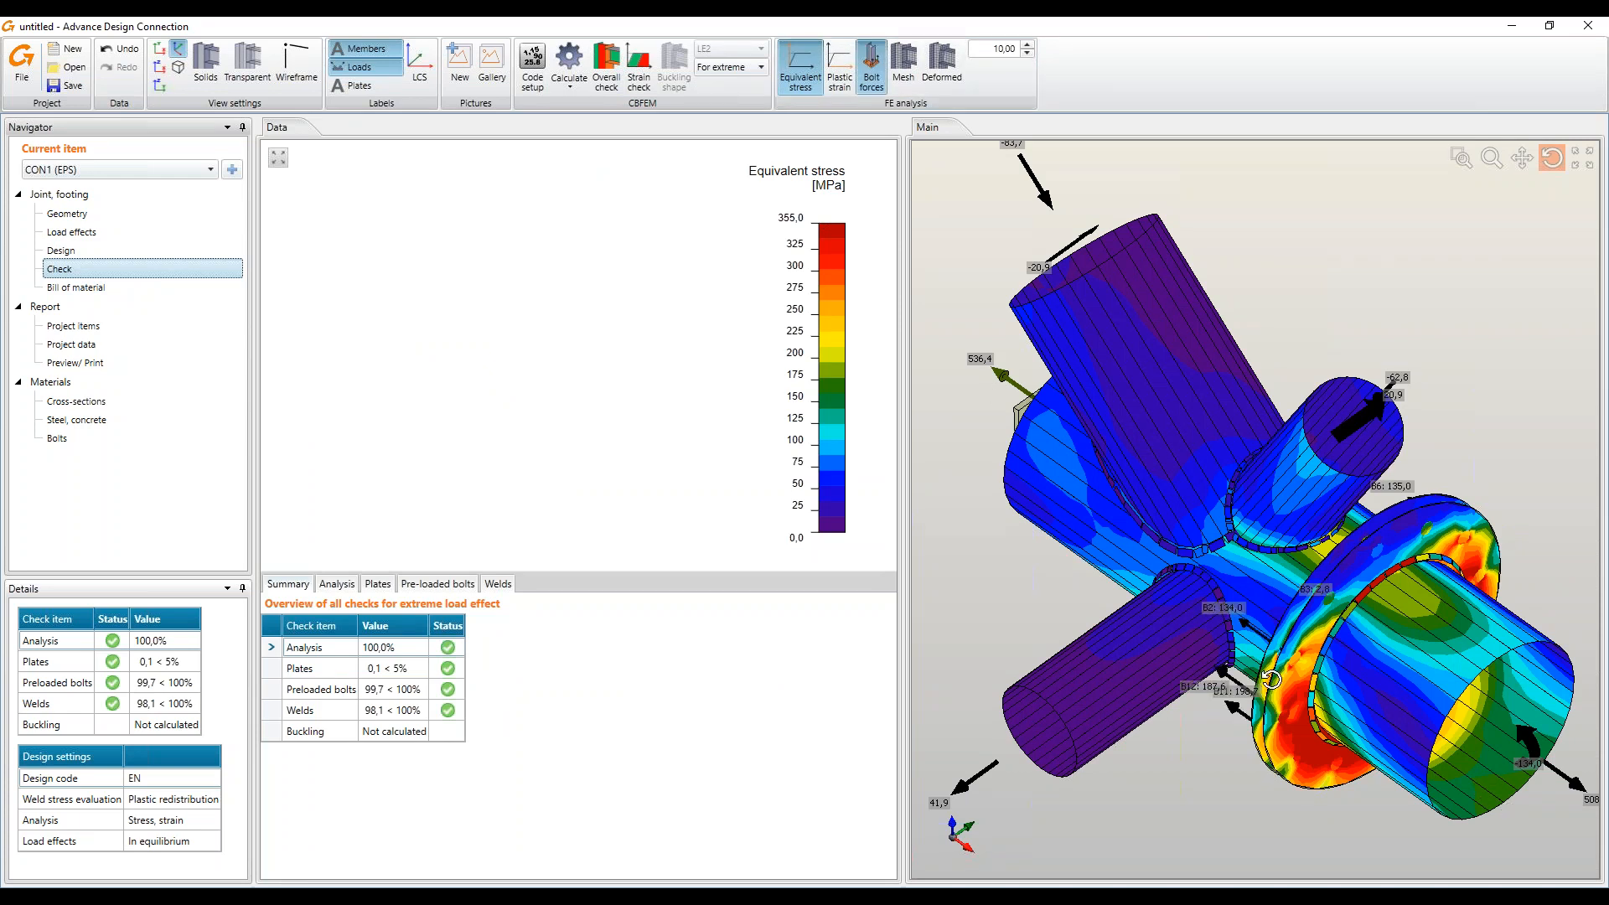
click(435, 584)
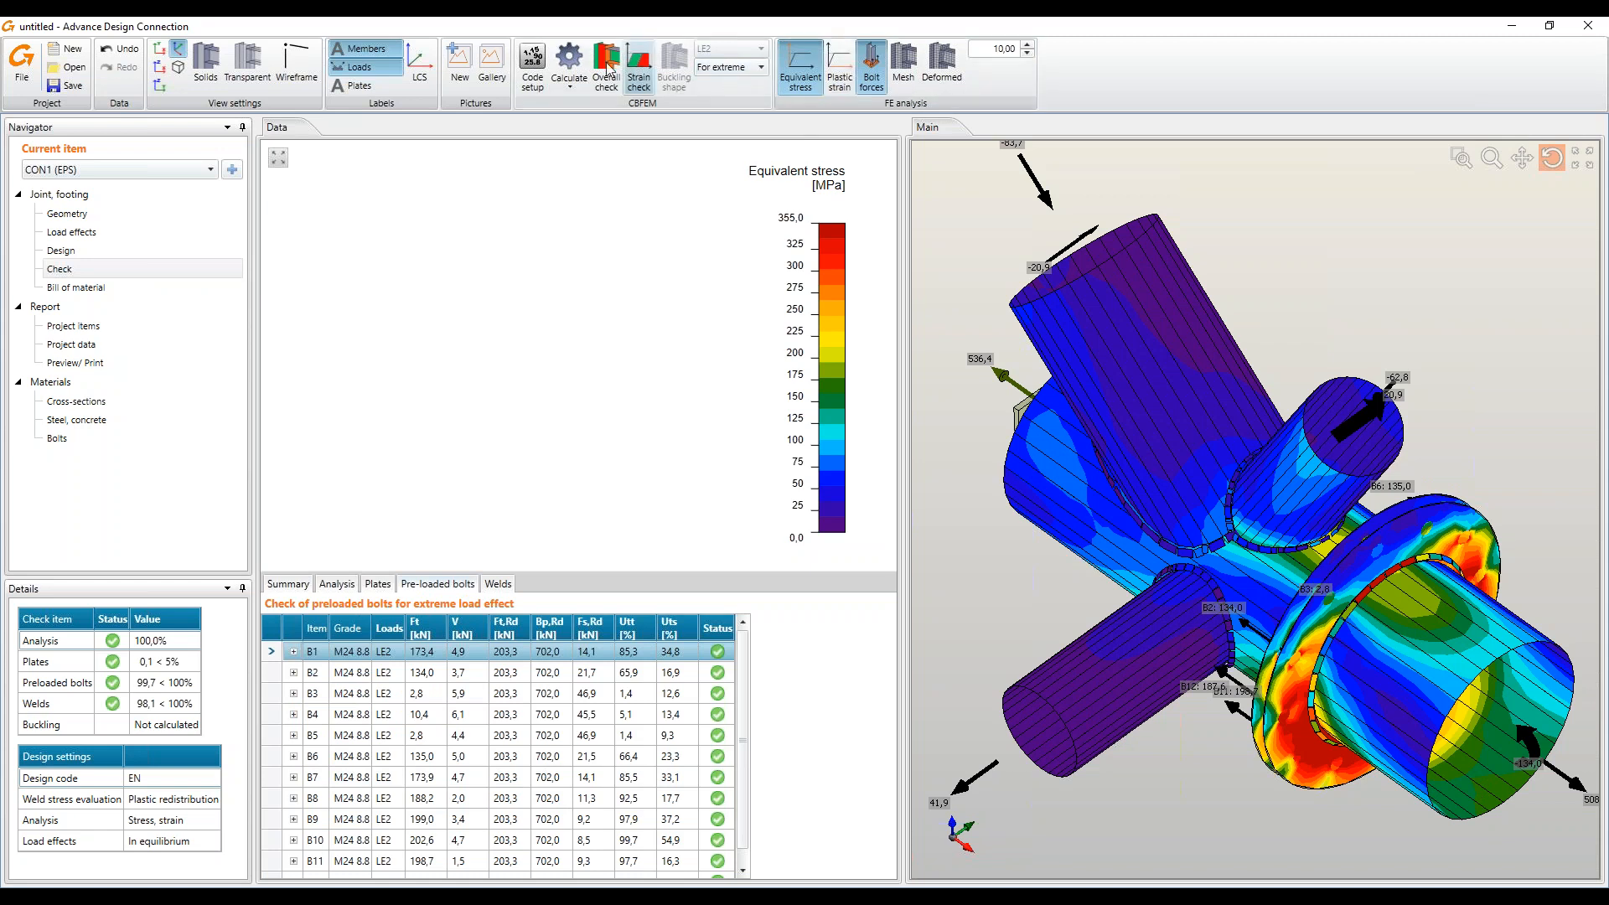
drag(1346, 726, 1157, 544)
scroll(1090, 809, up, 3)
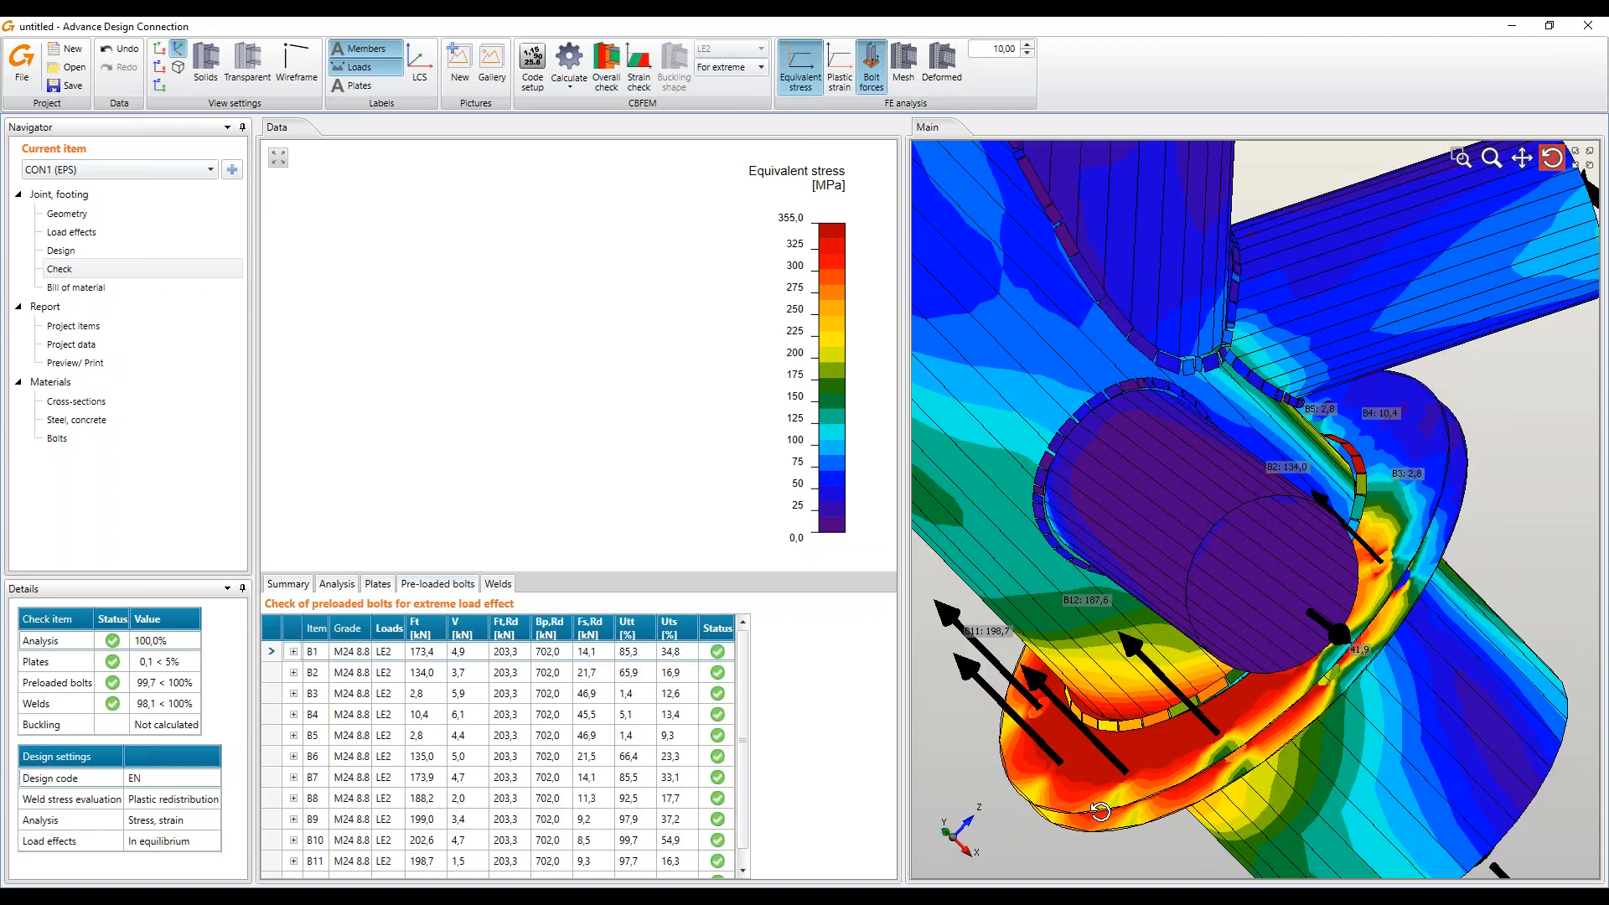
right_click(1344, 419)
click(1399, 485)
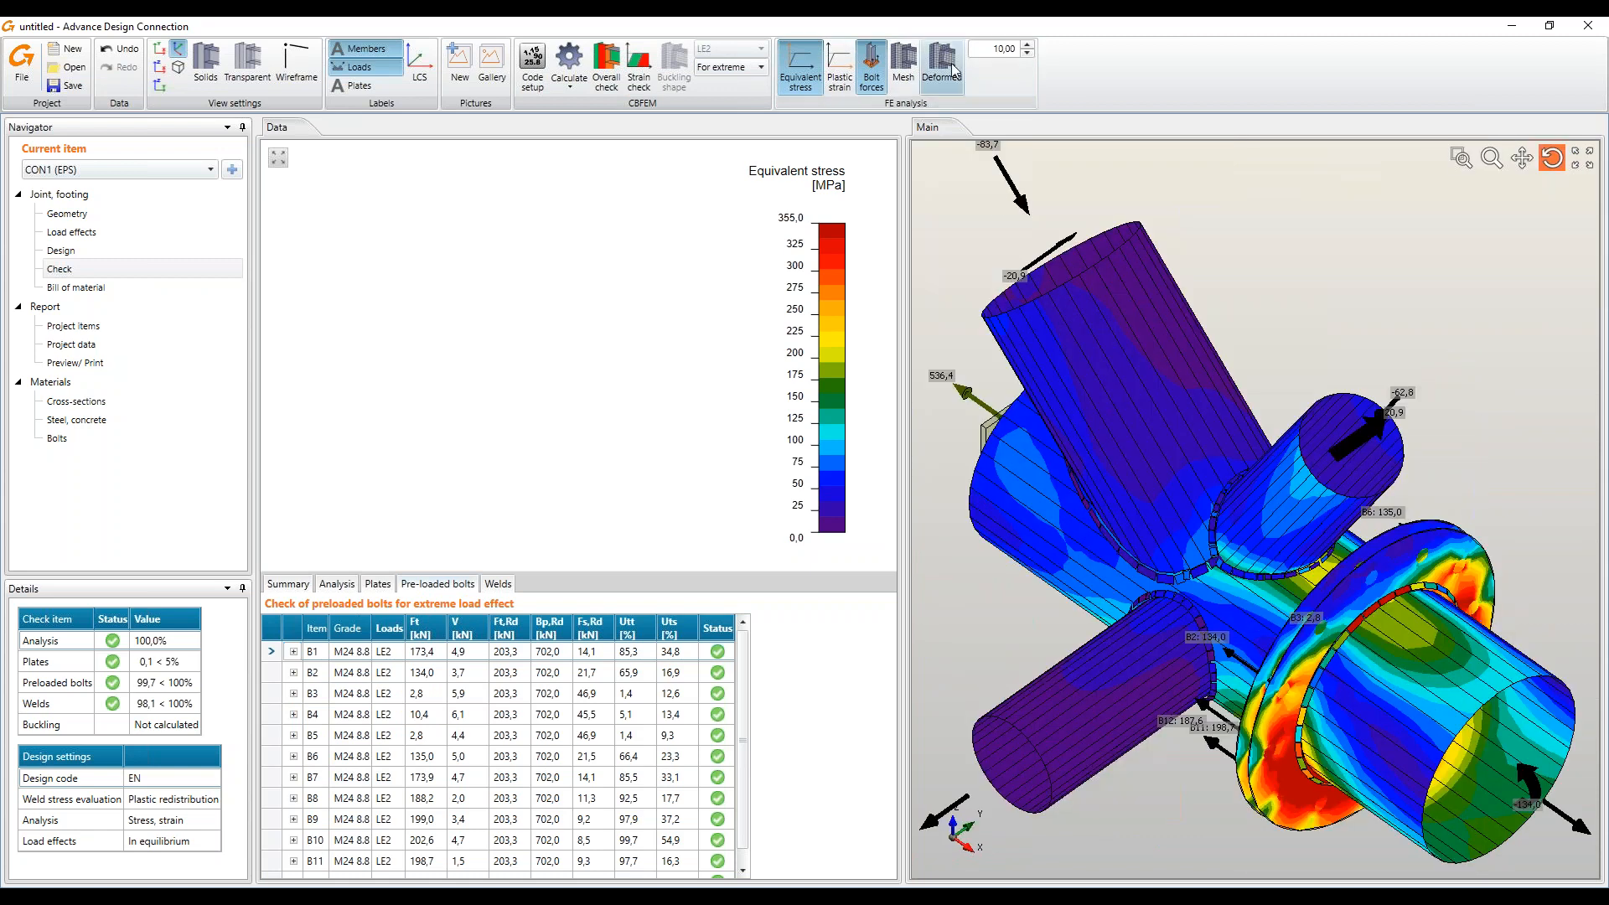
Show the finite element mesh on the deformed shape and examine the deformation around the flange
click(949, 74)
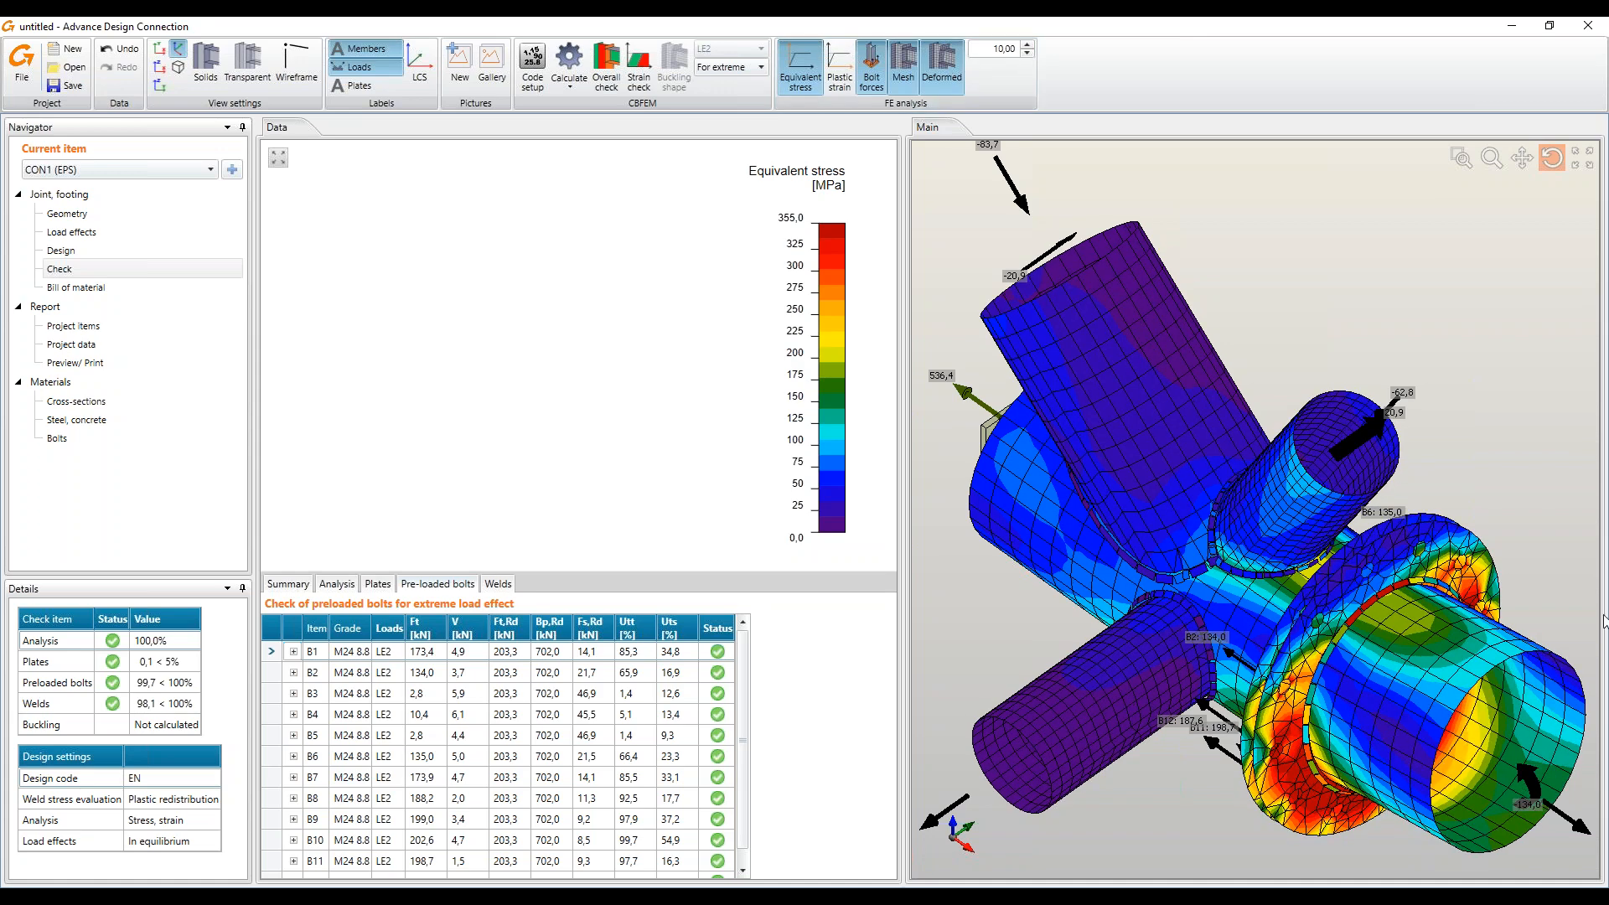
drag(1479, 793, 1542, 749)
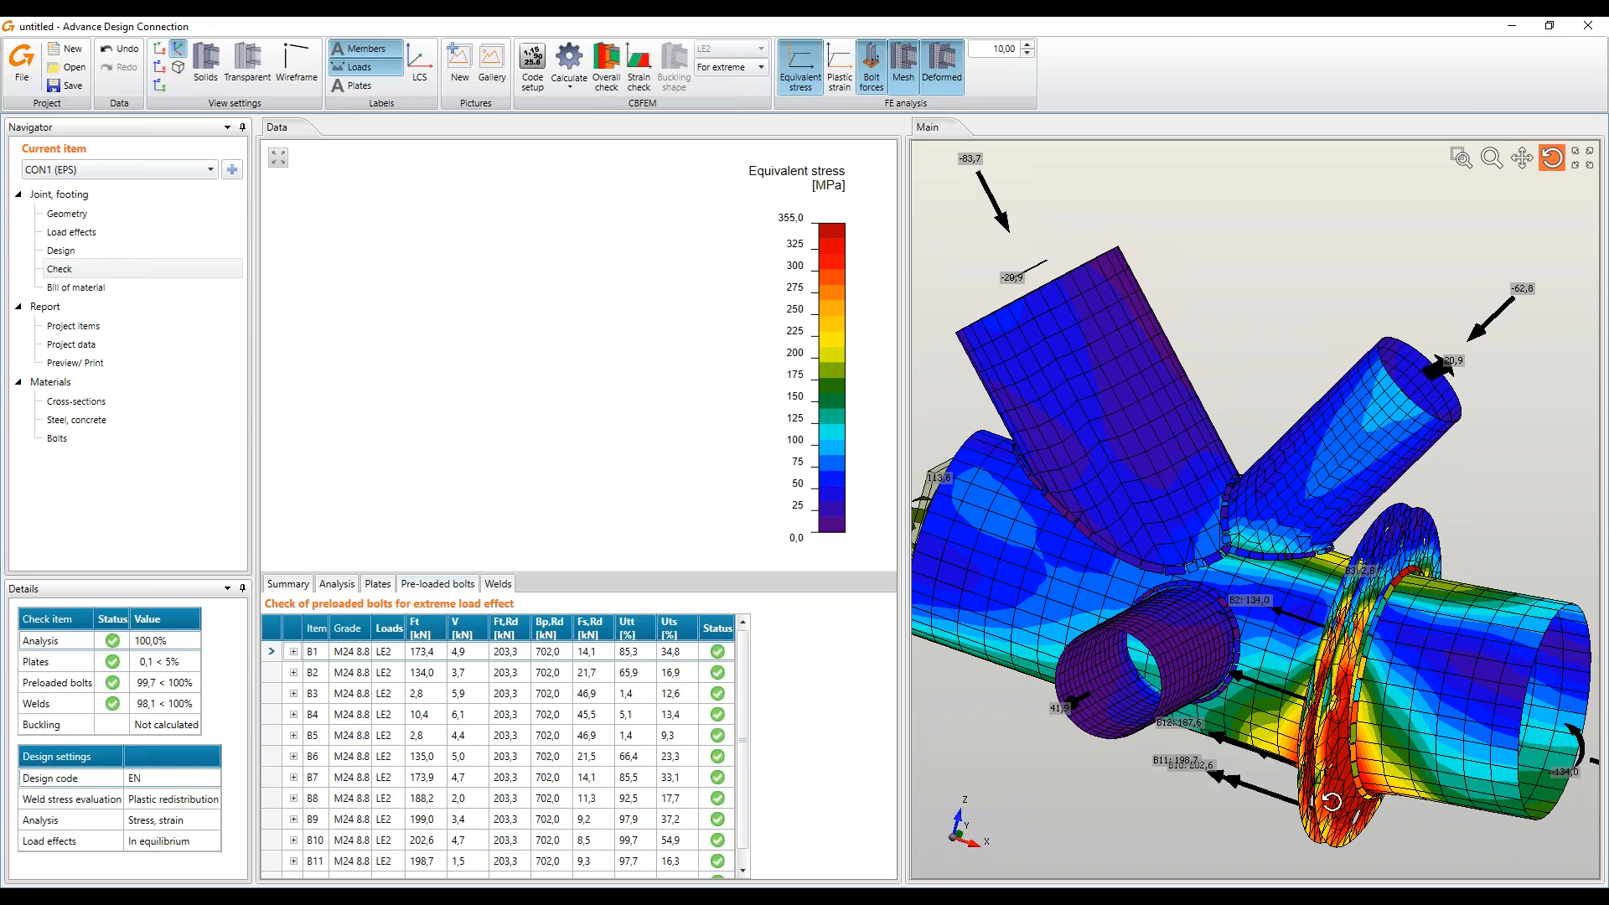
right_click(1251, 802)
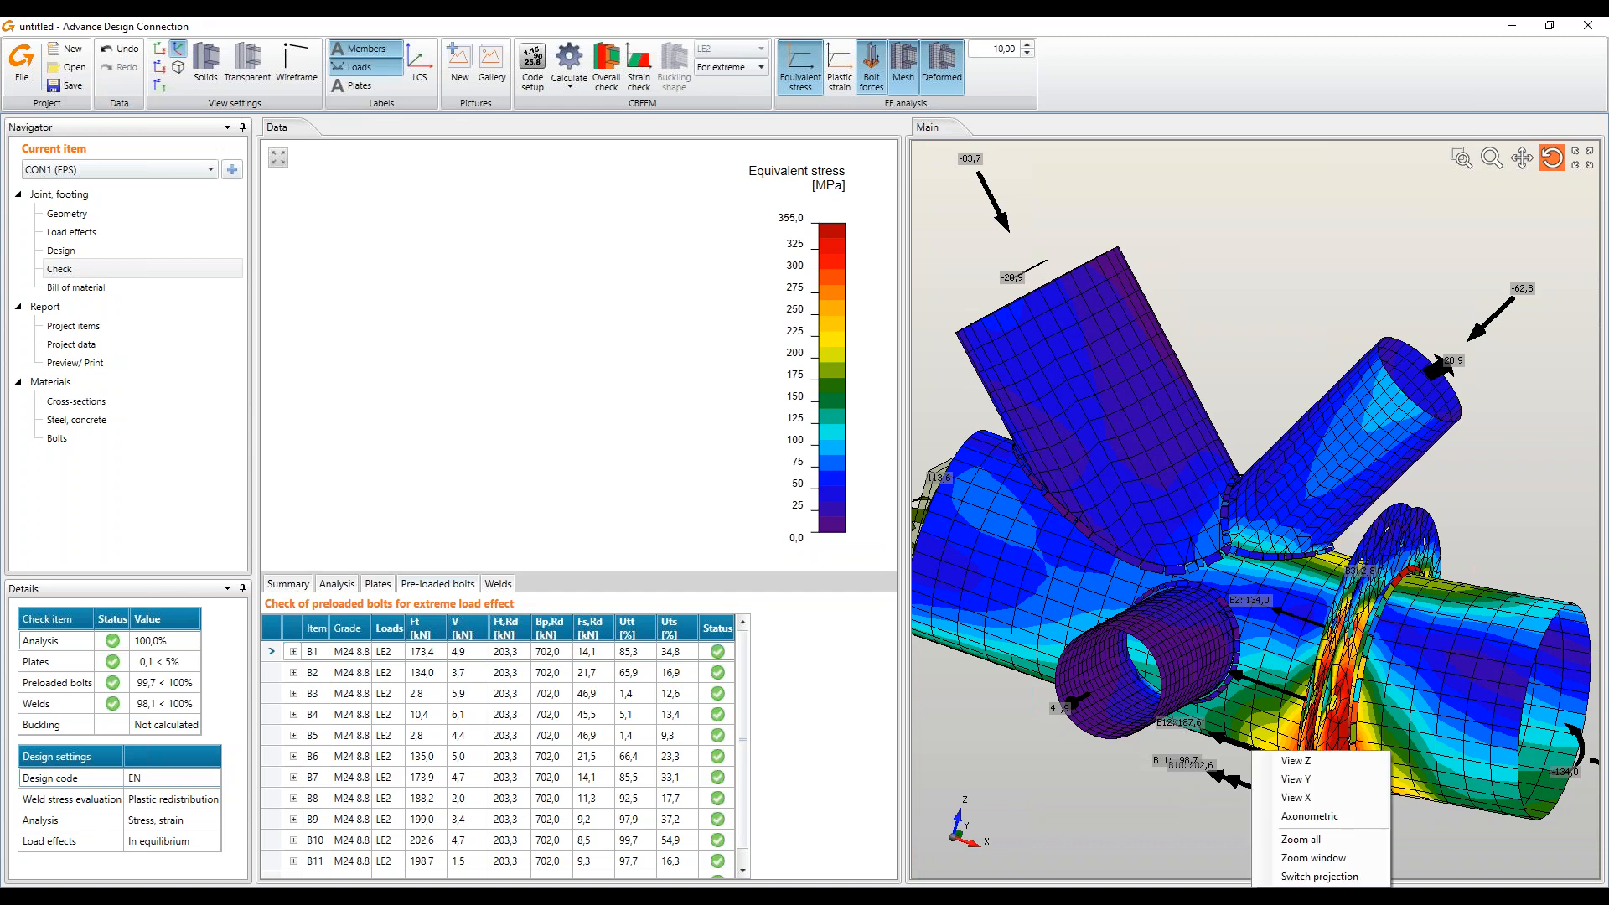
click(1200, 763)
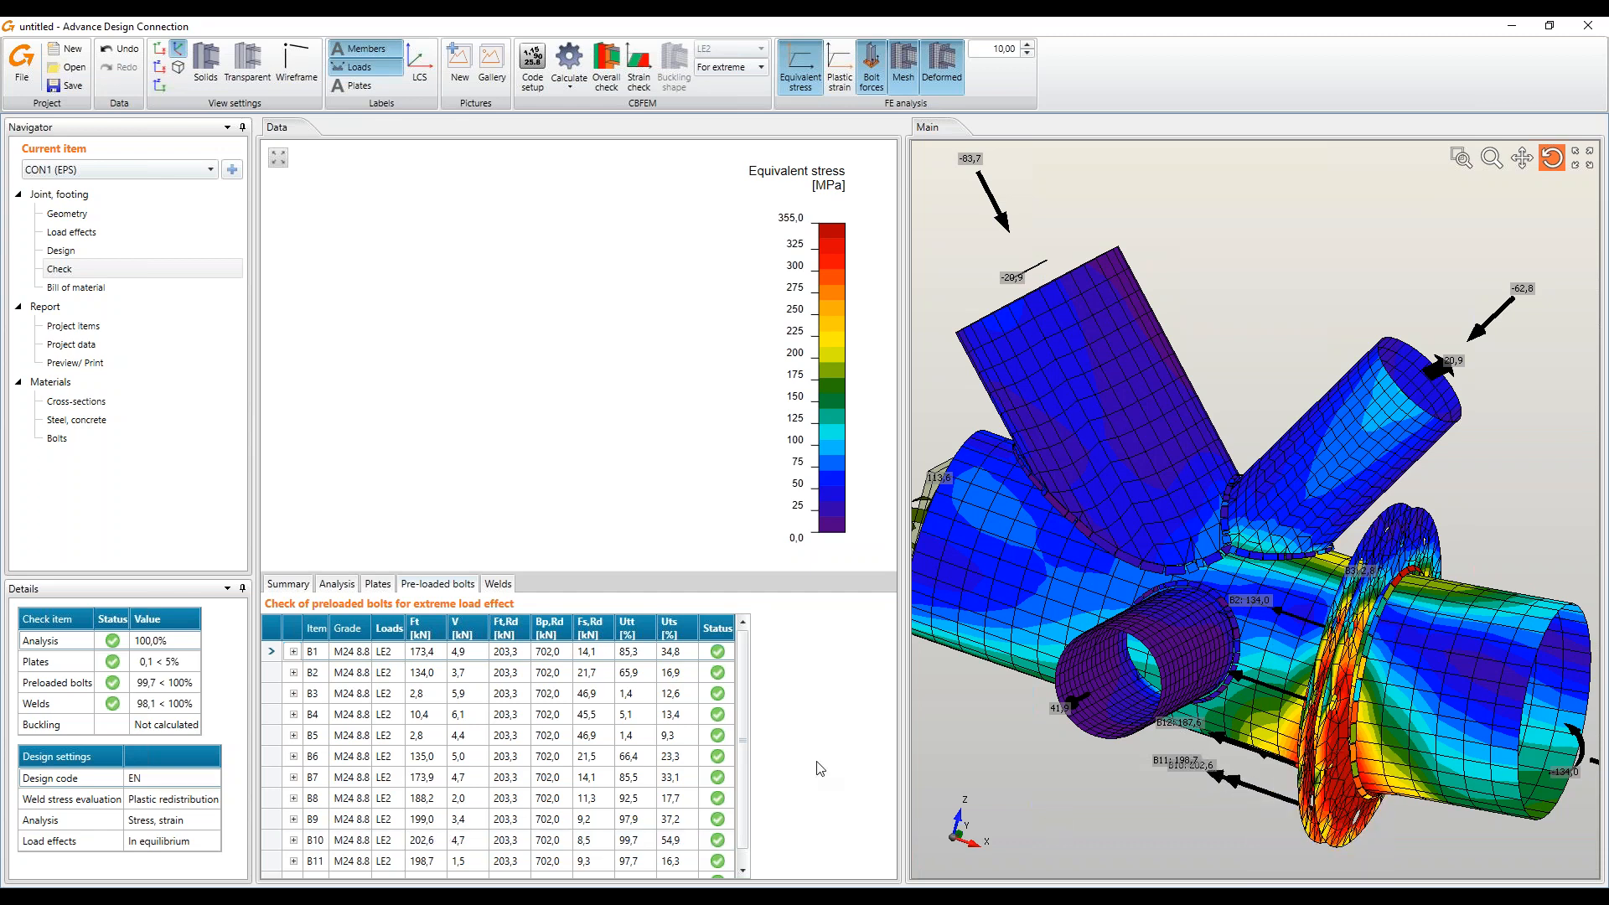
Expand the detailed check of preloaded bolt B10 and examine its formulas
click(293, 839)
drag(893, 752, 887, 817)
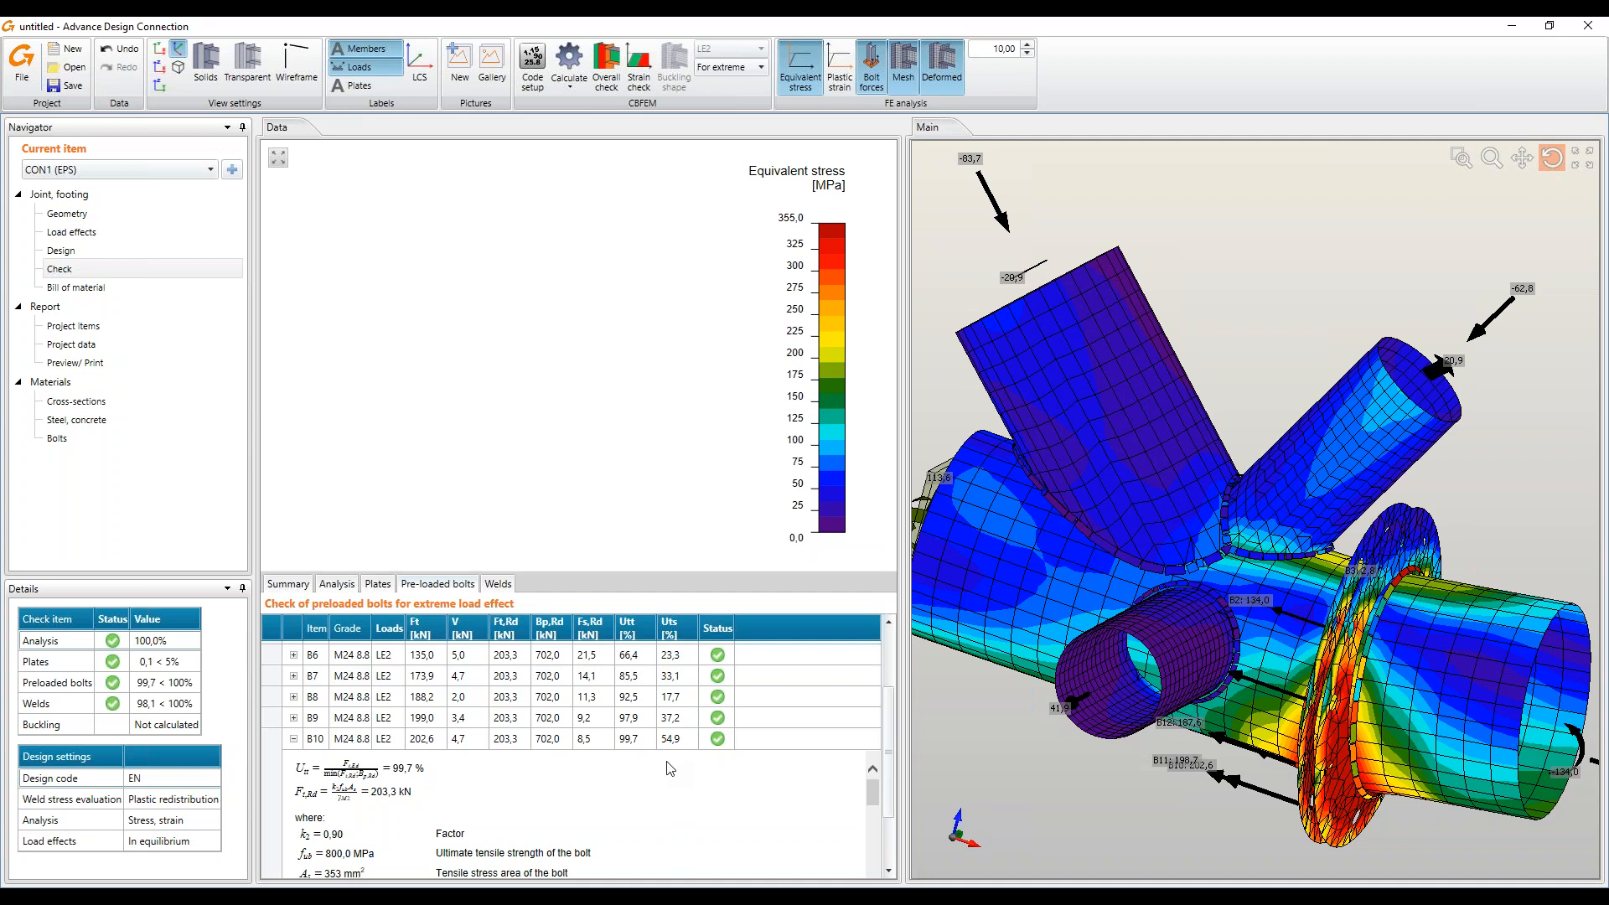
Open the print preview of the project report
click(83, 363)
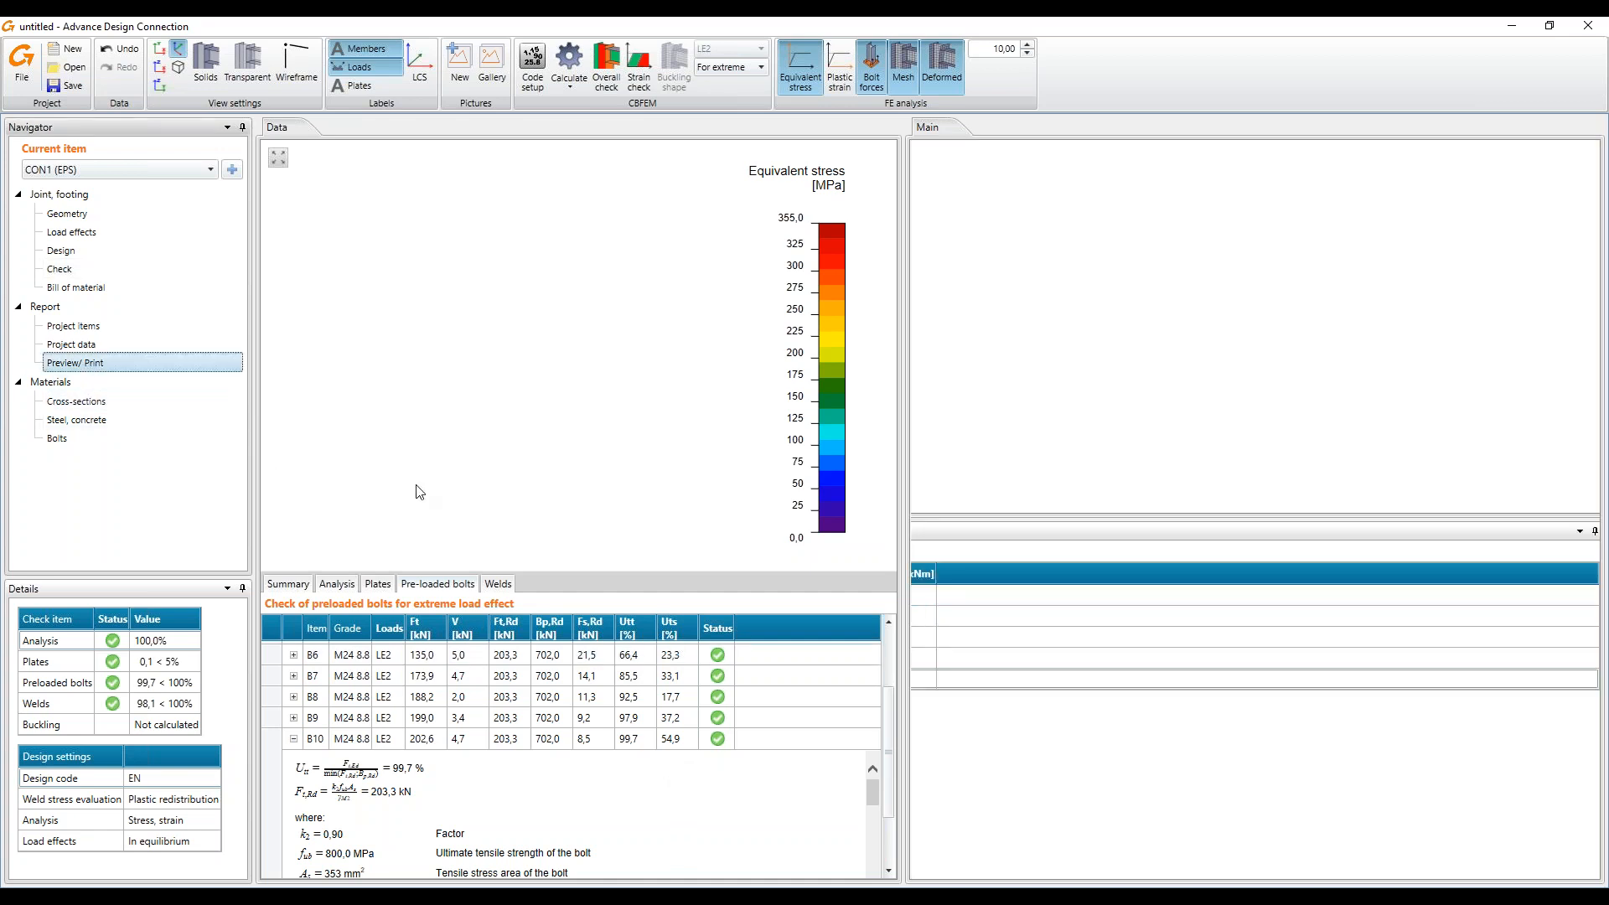